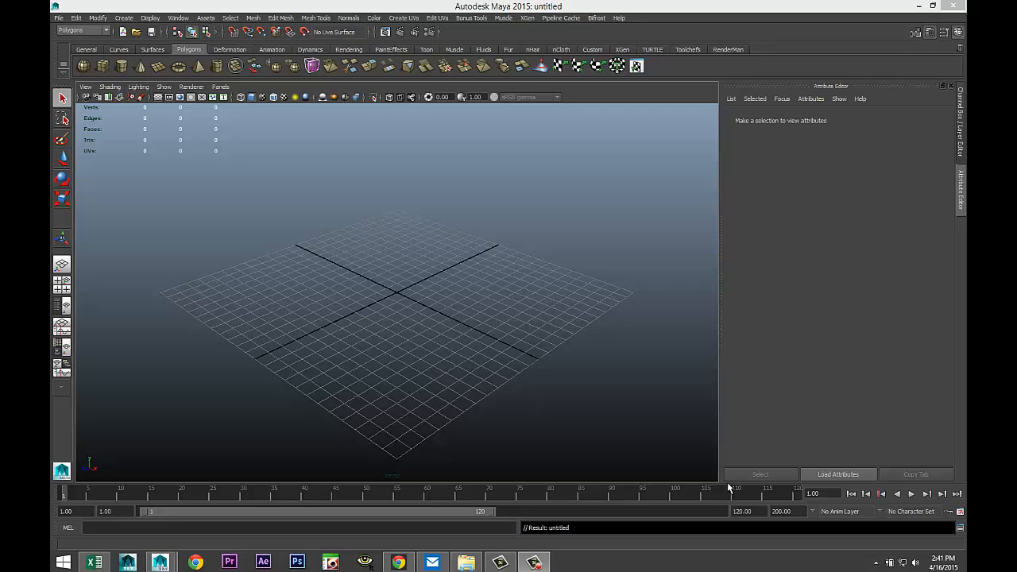
Import chandelier.jpg from the Desktop as an image plane in the front view
{"action": "left_click", "coordinate": [60, 288]}
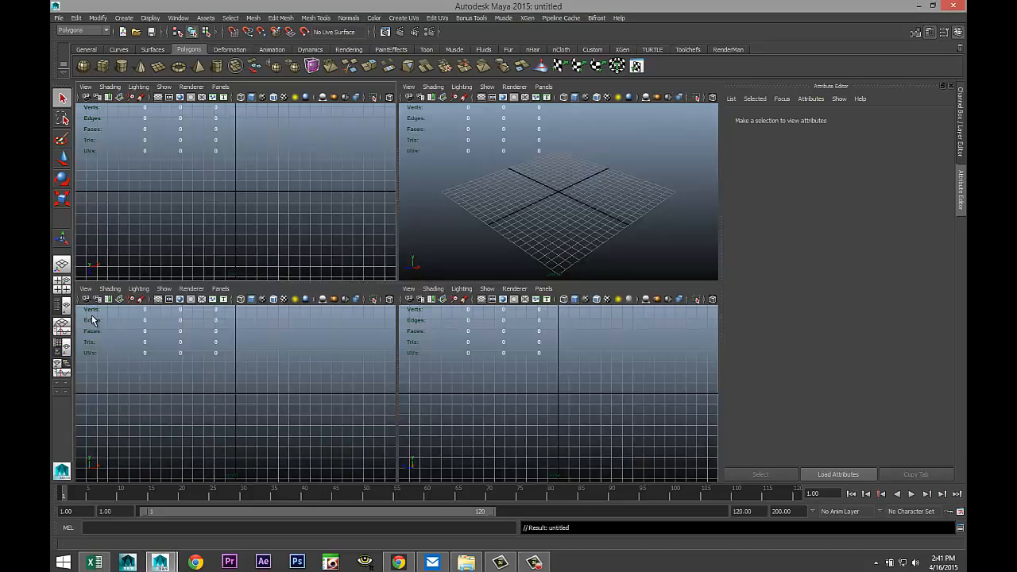
{"action": "left_click", "coordinate": [86, 289]}
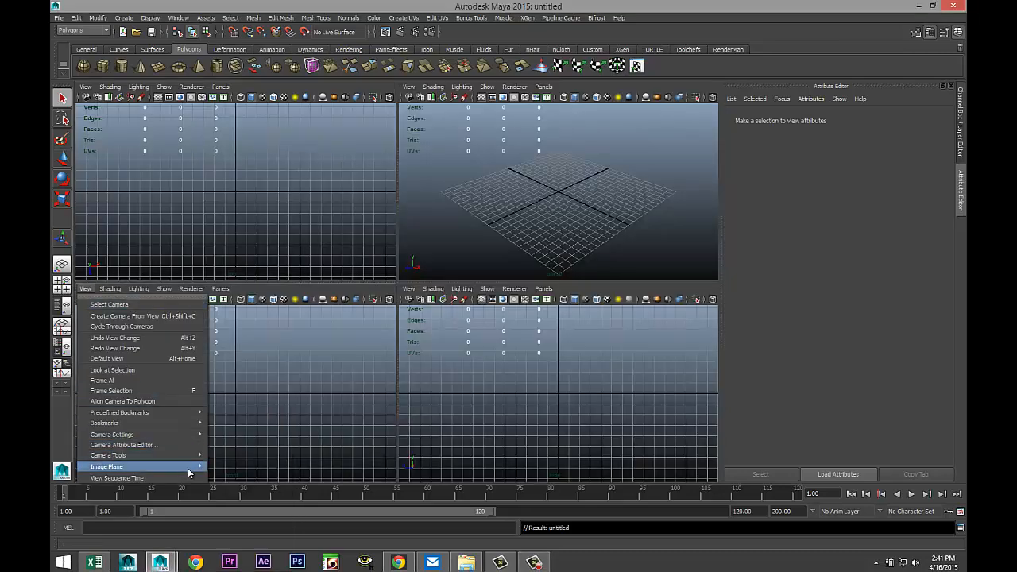
{"action": "mouse_move", "coordinate": [191, 467]}
{"action": "left_click", "coordinate": [263, 474]}
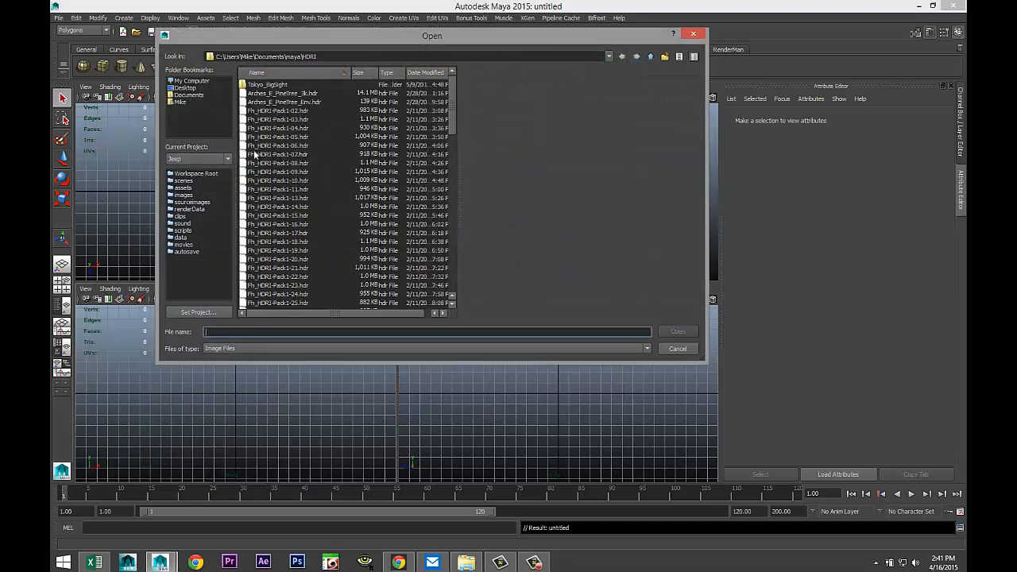
{"action": "left_click", "coordinate": [183, 88]}
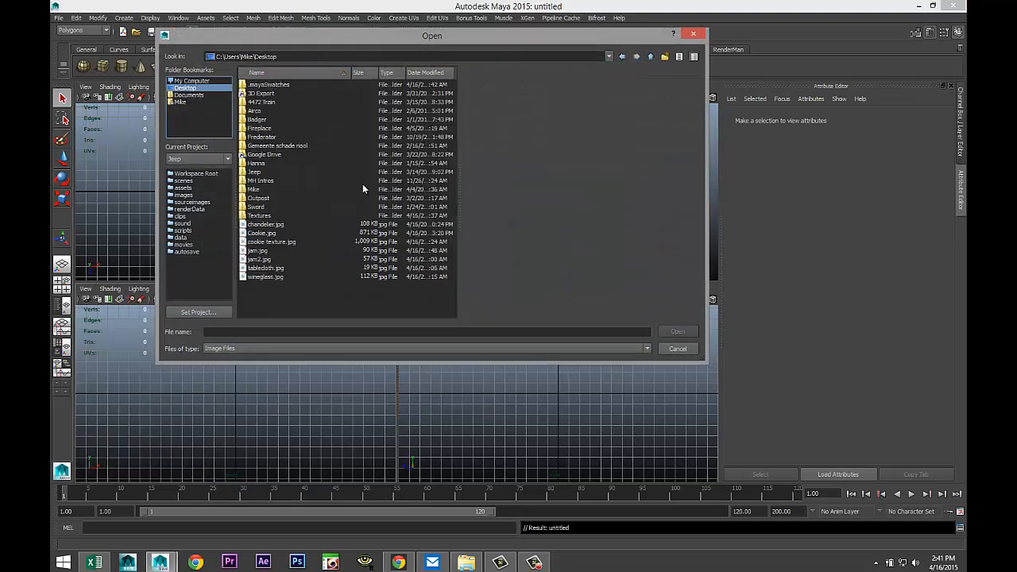
{"action": "left_click", "coordinate": [266, 225]}
{"action": "left_click", "coordinate": [676, 332]}
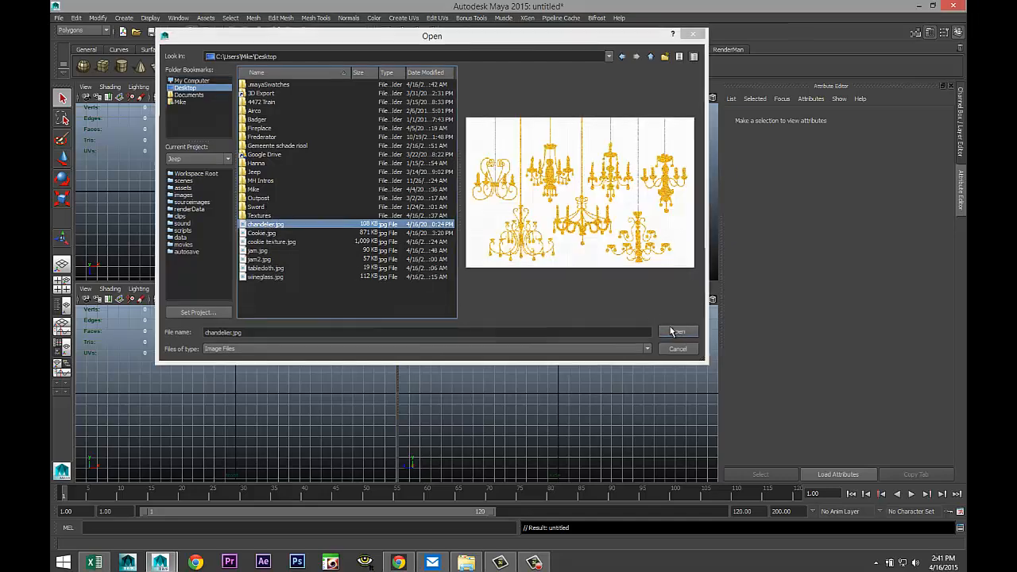
Scale the chandelier image plane up uniformly to about 3.2 times its size
{"action": "key", "text": "space"}
{"action": "scroll", "coordinate": [533, 303], "scroll_direction": "up", "scroll_amount": 5}
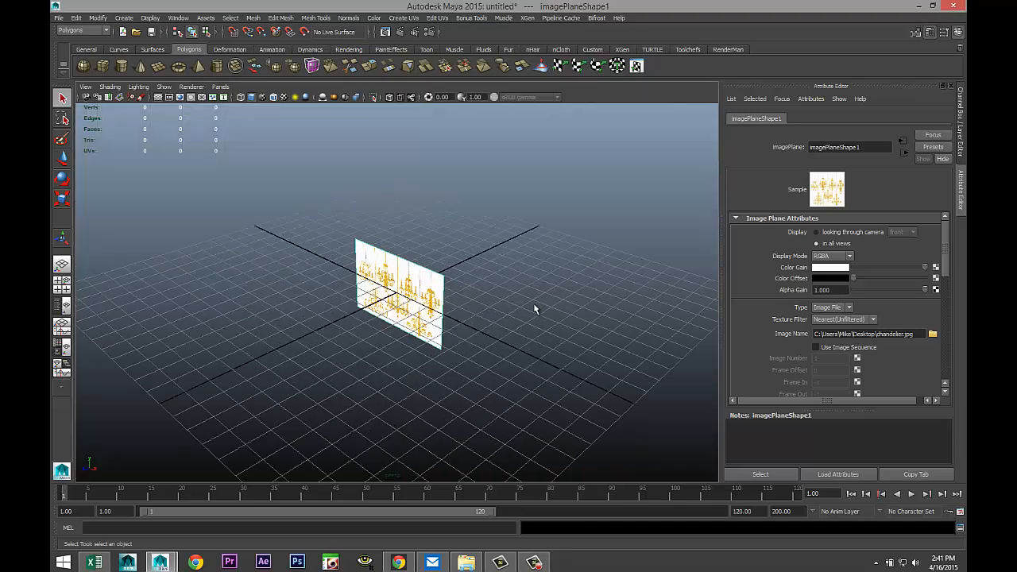
{"action": "key", "text": "r"}
{"action": "left_click_drag", "start_coordinate": [396, 296], "coordinate": [633, 298]}
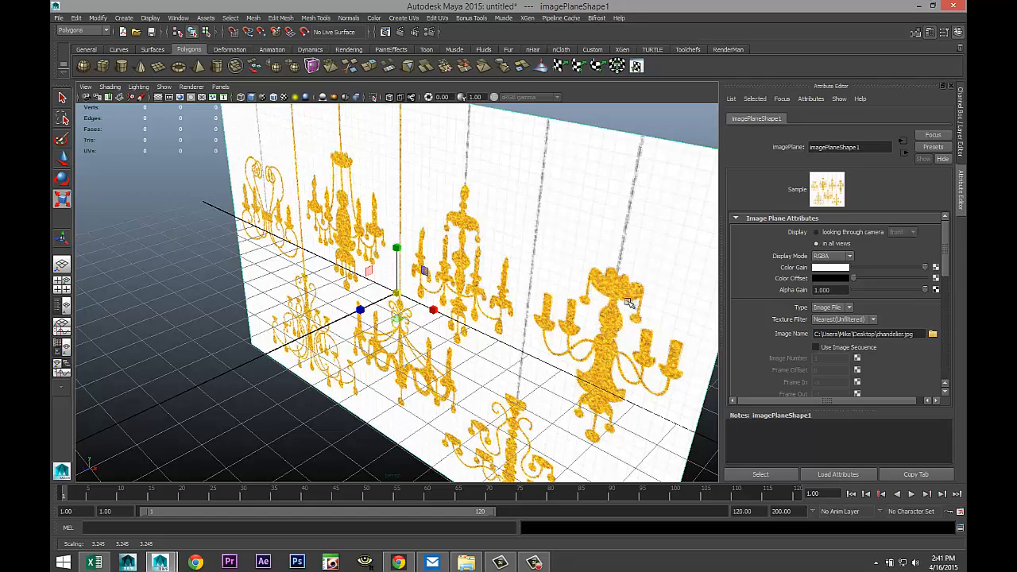
{"action": "left_click_drag", "start_coordinate": [379, 330], "coordinate": [424, 322], "text": "alt"}
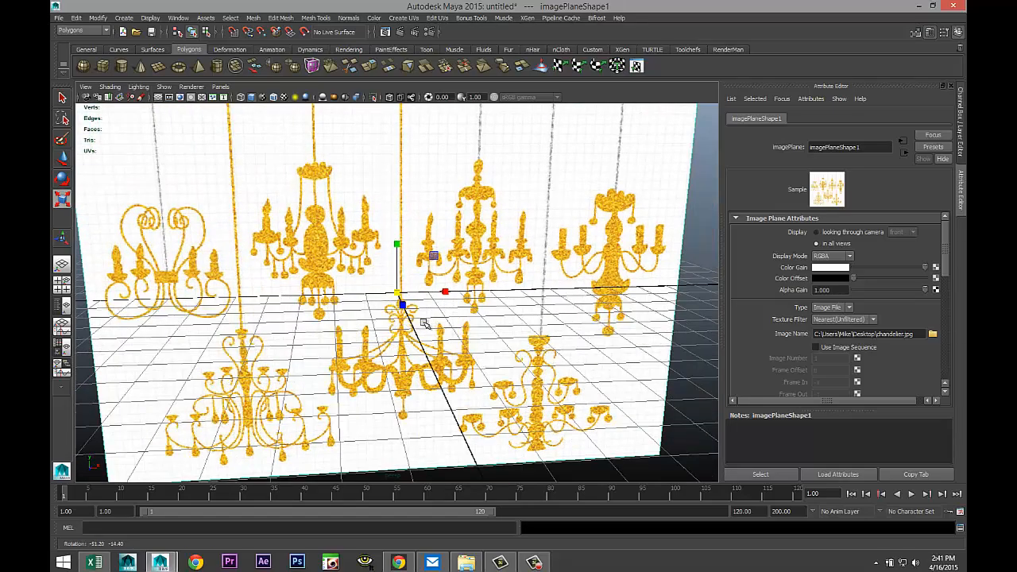
{"action": "middle_click_drag", "start_coordinate": [424, 321], "coordinate": [501, 259], "text": "alt"}
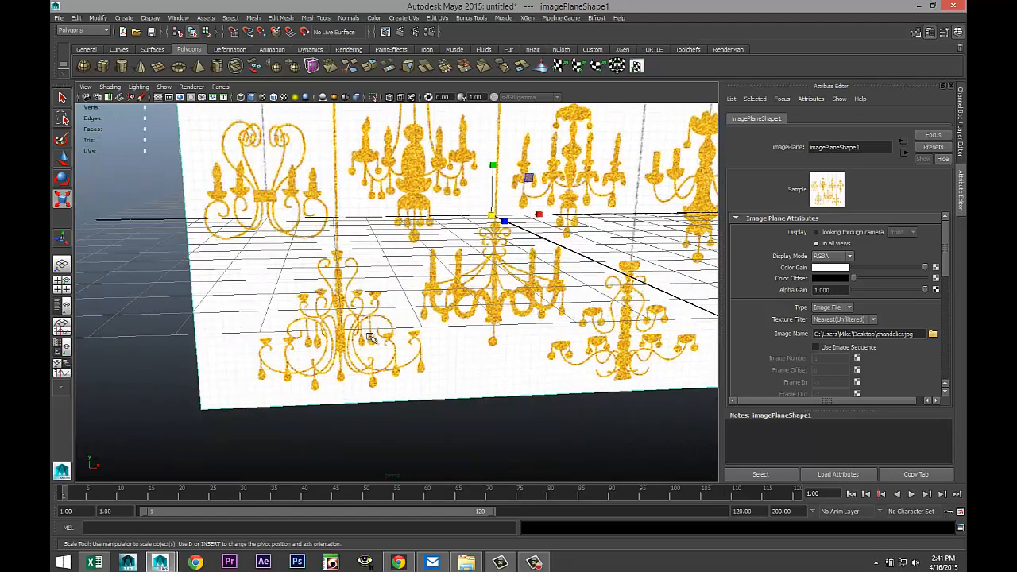
{"action": "key", "text": "f"}
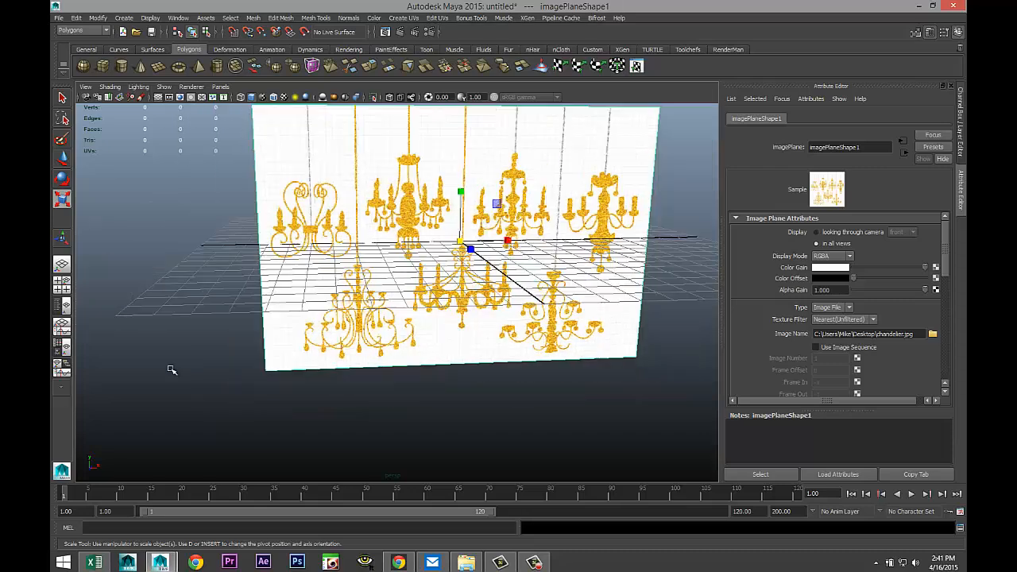
Examine the upper scrolls of the lower-left chandelier in the enlarged front view
{"action": "left_click", "coordinate": [62, 283]}
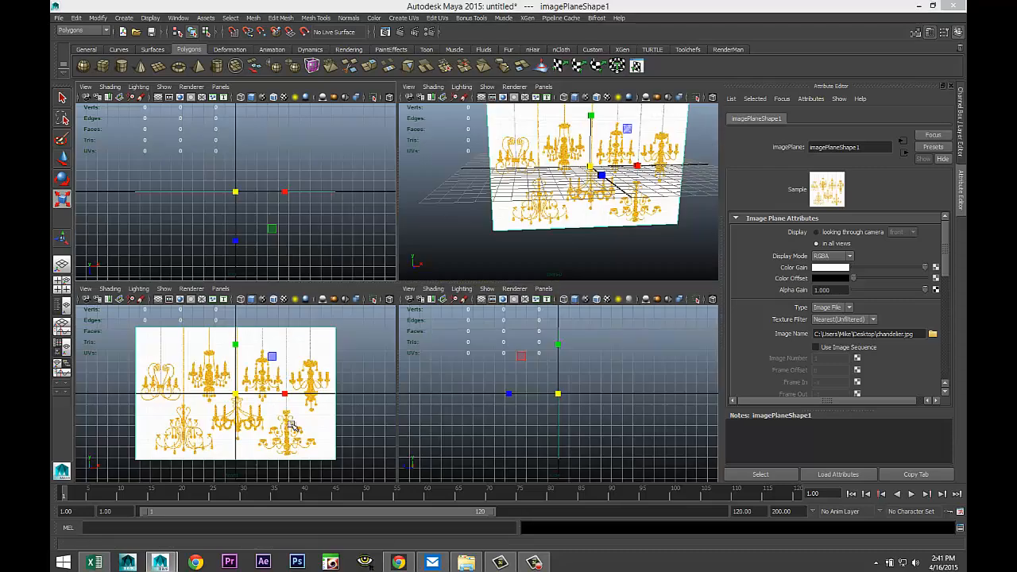
{"action": "key", "text": "space"}
{"action": "scroll", "coordinate": [334, 422], "scroll_direction": "down", "scroll_amount": 2}
{"action": "scroll", "coordinate": [333, 422], "scroll_direction": "up", "scroll_amount": 4}
{"action": "scroll", "coordinate": [333, 422], "scroll_direction": "up", "scroll_amount": 2}
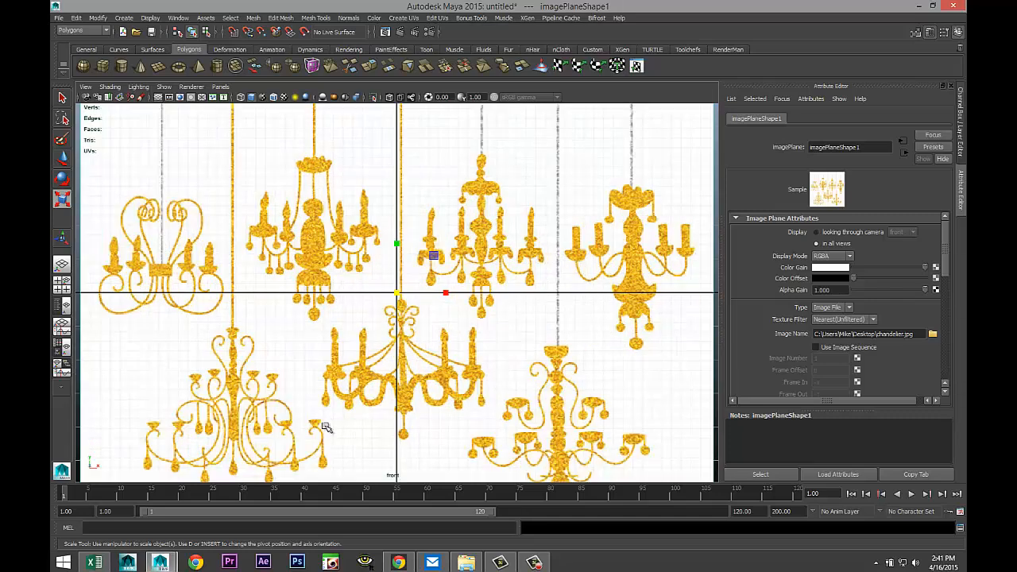
{"action": "middle_click_drag", "start_coordinate": [329, 428], "coordinate": [452, 321], "text": "alt"}
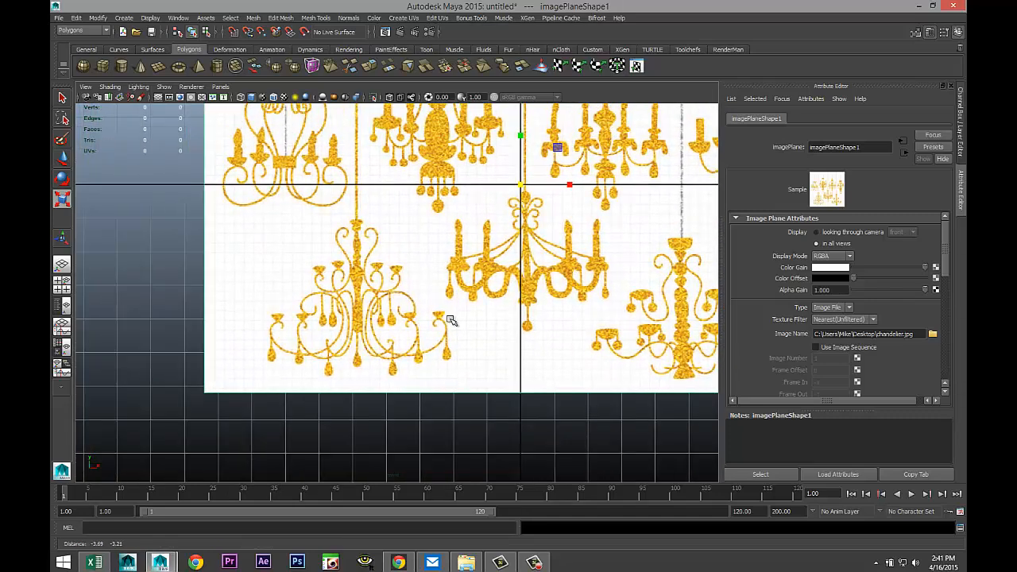
{"action": "scroll", "coordinate": [447, 337], "scroll_direction": "up", "scroll_amount": 2}
{"action": "scroll", "coordinate": [447, 337], "scroll_direction": "up", "scroll_amount": 4}
{"action": "middle_click_drag", "start_coordinate": [381, 394], "coordinate": [473, 399], "text": "alt"}
{"action": "scroll", "coordinate": [471, 385], "scroll_direction": "up", "scroll_amount": 3}
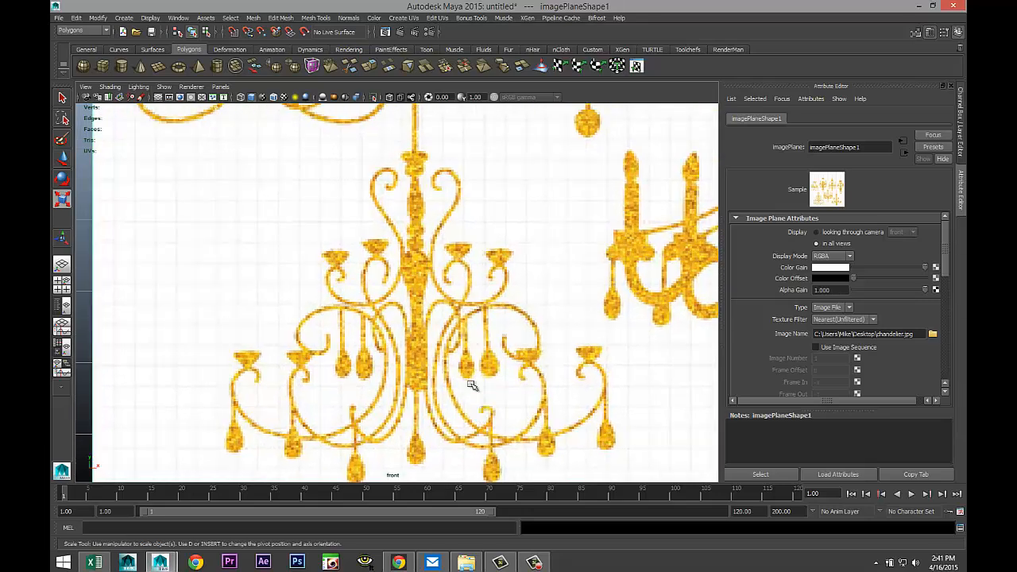
{"action": "middle_click_drag", "start_coordinate": [445, 329], "coordinate": [447, 376], "text": "alt"}
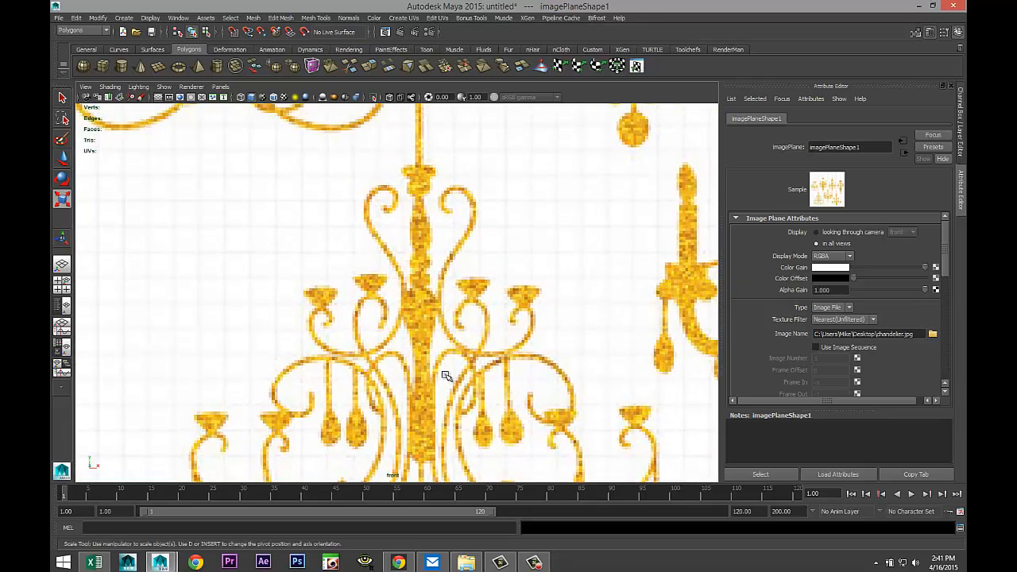
{"action": "scroll", "coordinate": [448, 375], "scroll_direction": "up", "scroll_amount": 1}
{"action": "middle_click_drag", "start_coordinate": [448, 323], "coordinate": [450, 360], "text": "alt"}
{"action": "scroll", "coordinate": [450, 364], "scroll_direction": "up", "scroll_amount": 2}
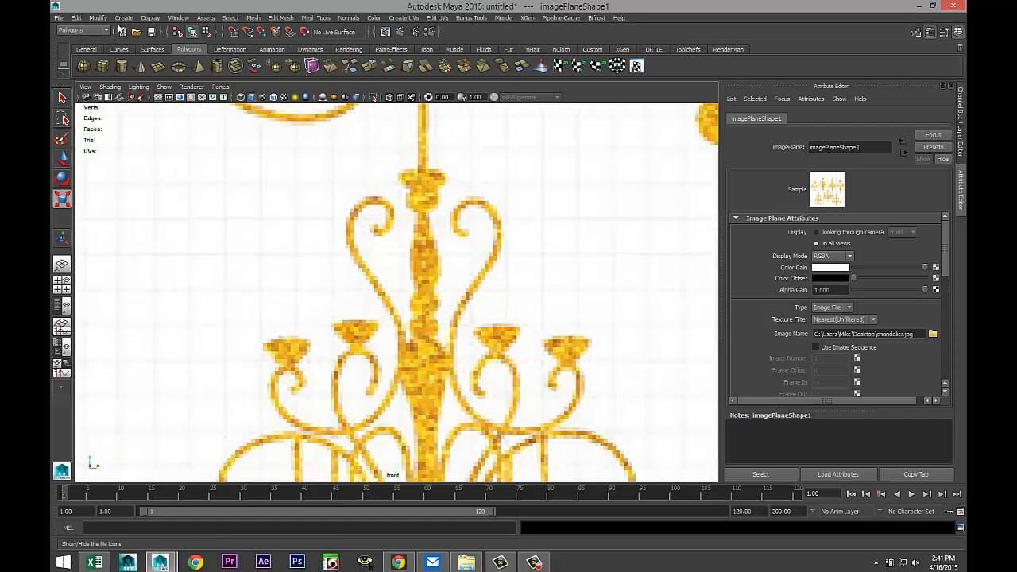
Trace the lower-left chandelier's upper-left S-shaped arm with one CV curve, from the top curl to the curl under the outer candle cup
{"action": "left_click", "coordinate": [124, 17]}
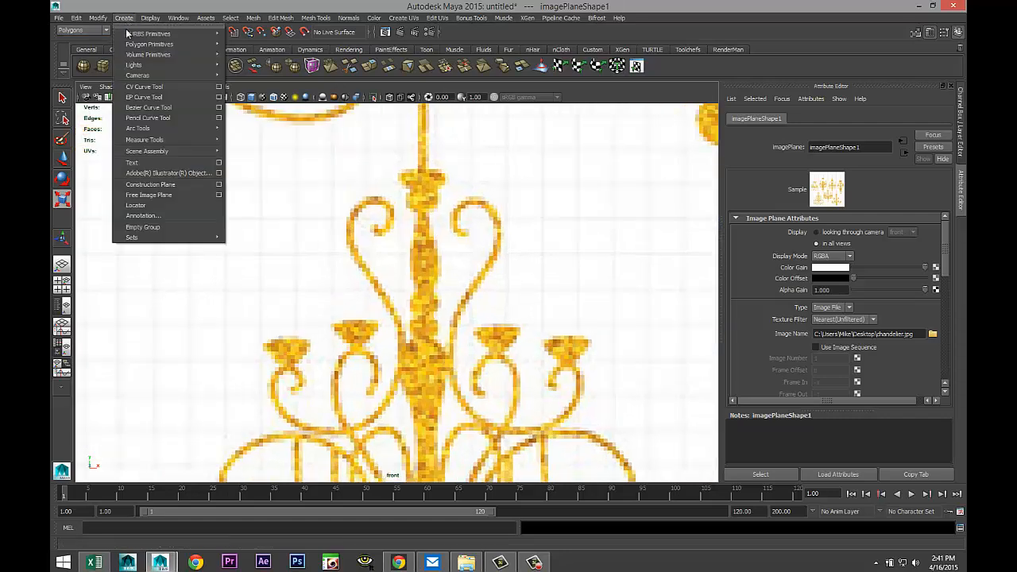
{"action": "left_click", "coordinate": [162, 88]}
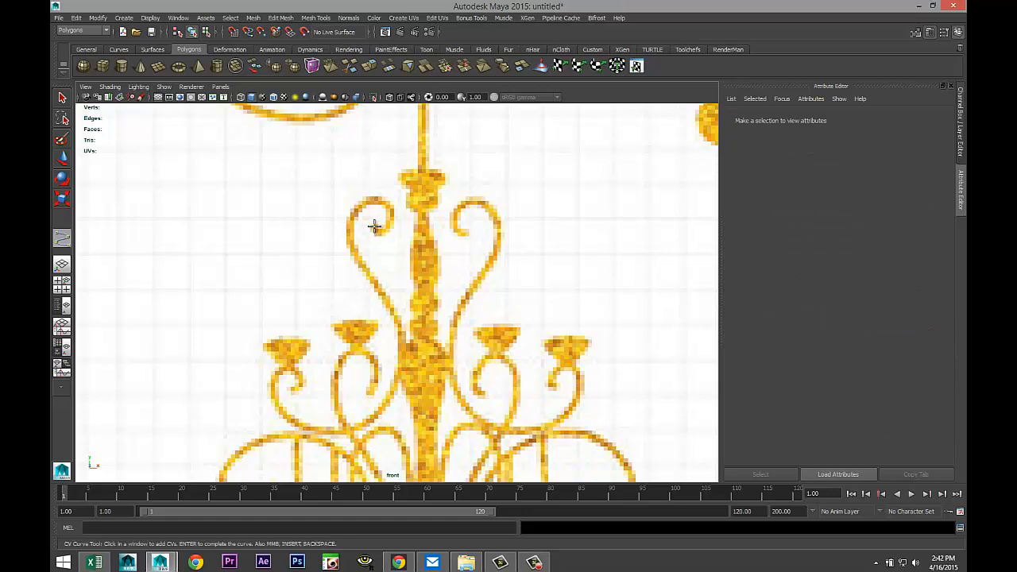
{"action": "left_click", "coordinate": [374, 229]}
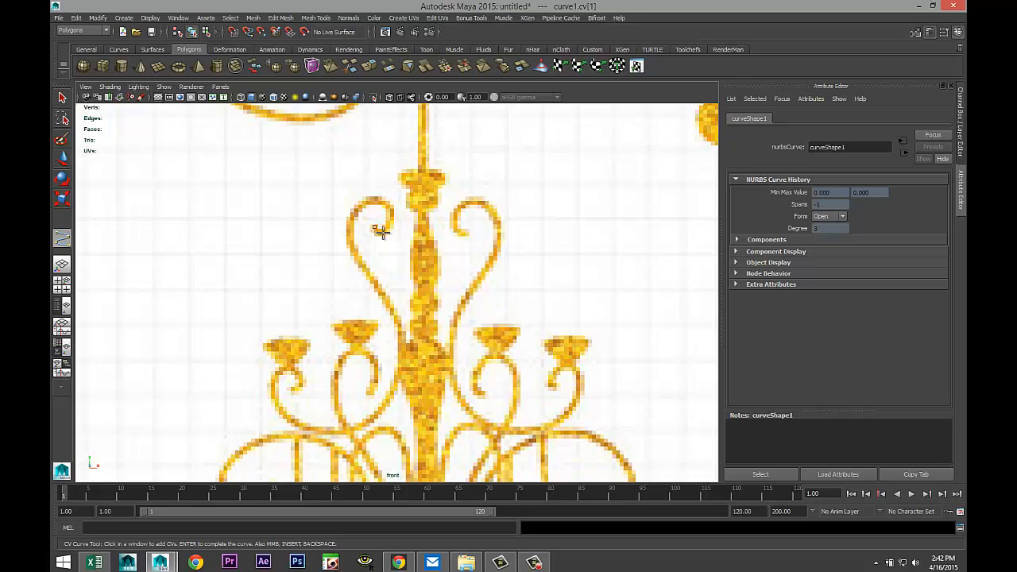
{"action": "left_click", "coordinate": [388, 230]}
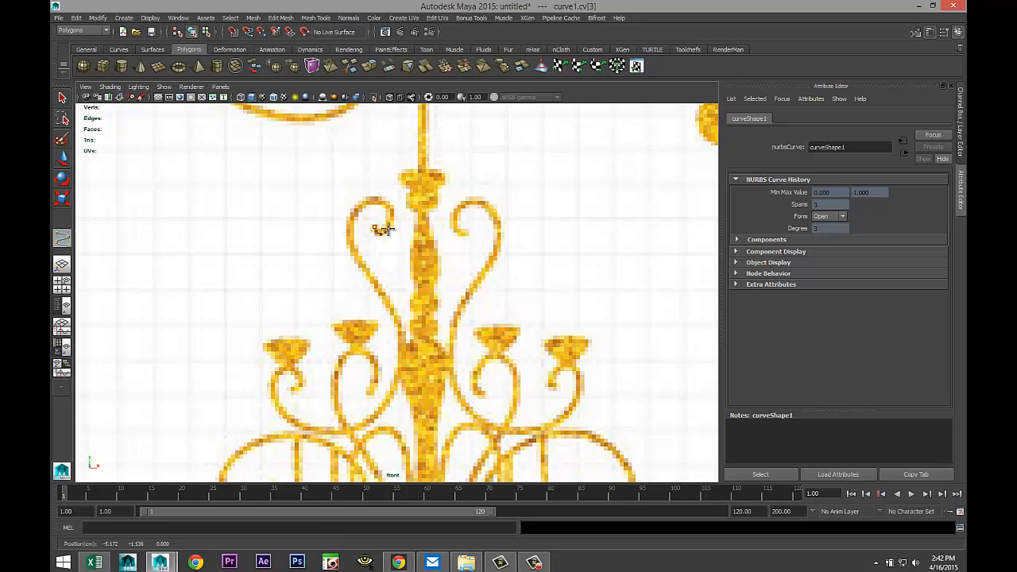
{"action": "left_click", "coordinate": [389, 225]}
{"action": "left_click", "coordinate": [391, 219]}
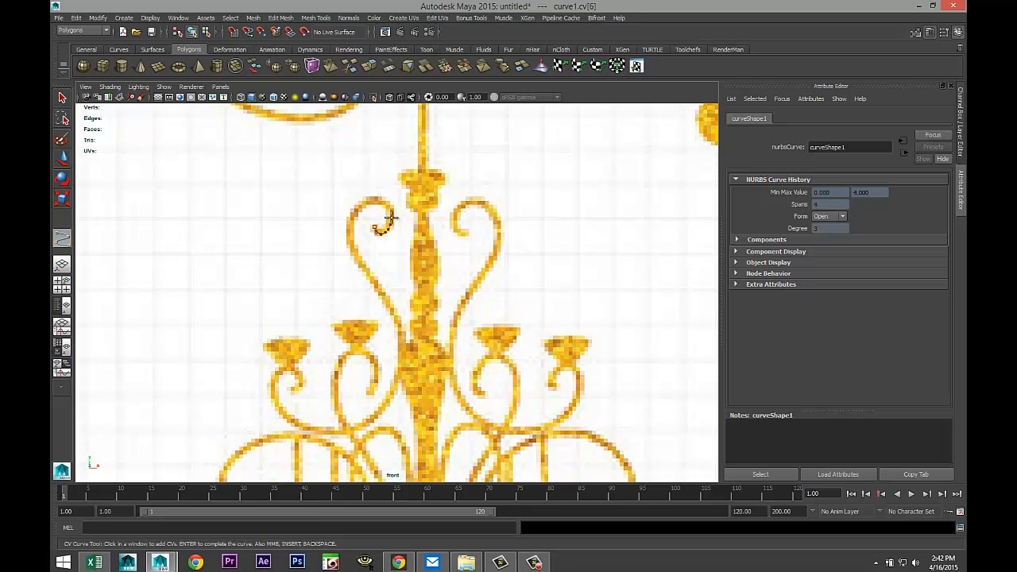
{"action": "left_click", "coordinate": [391, 215]}
{"action": "left_click", "coordinate": [390, 211]}
{"action": "left_click", "coordinate": [390, 206]}
{"action": "left_click", "coordinate": [389, 203]}
{"action": "left_click", "coordinate": [386, 201]}
{"action": "left_click", "coordinate": [384, 199]}
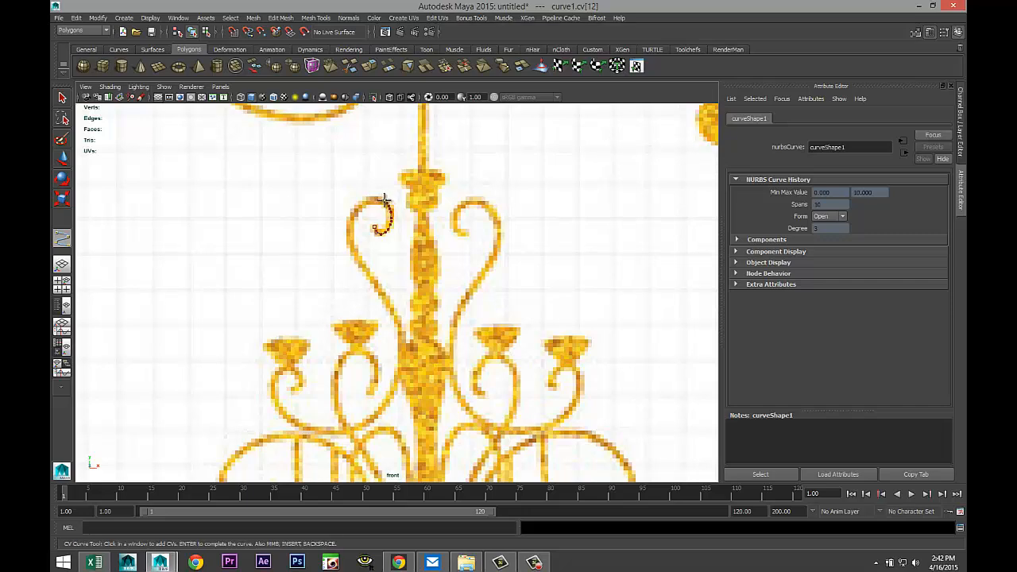
{"action": "left_click", "coordinate": [377, 197]}
{"action": "left_click", "coordinate": [370, 199]}
{"action": "left_click", "coordinate": [359, 206]}
{"action": "left_click", "coordinate": [353, 215]}
{"action": "left_click", "coordinate": [350, 225]}
{"action": "left_click", "coordinate": [350, 233]}
{"action": "left_click", "coordinate": [352, 243]}
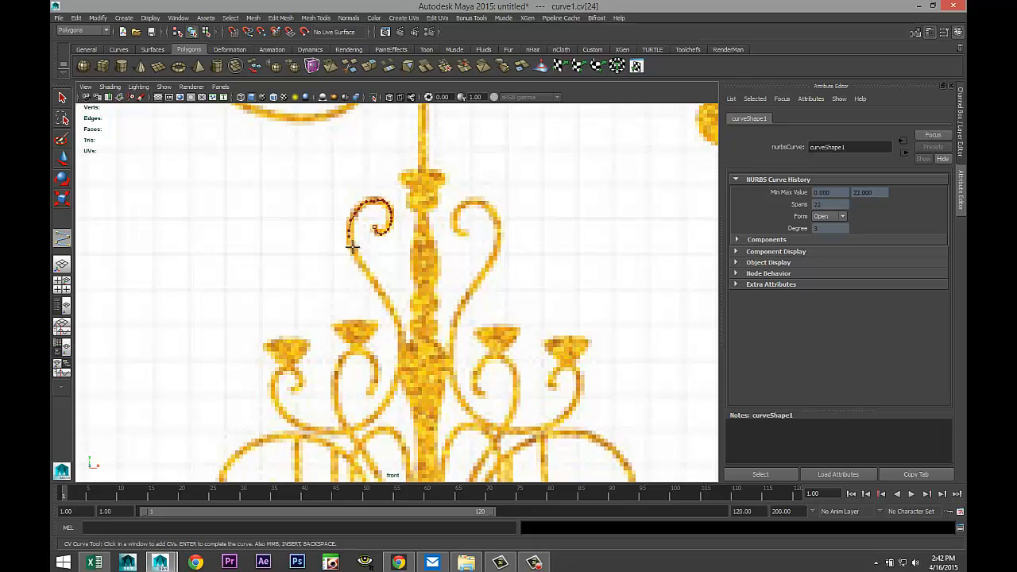
{"action": "left_click", "coordinate": [360, 262]}
{"action": "left_click", "coordinate": [365, 268]}
{"action": "left_click", "coordinate": [370, 275]}
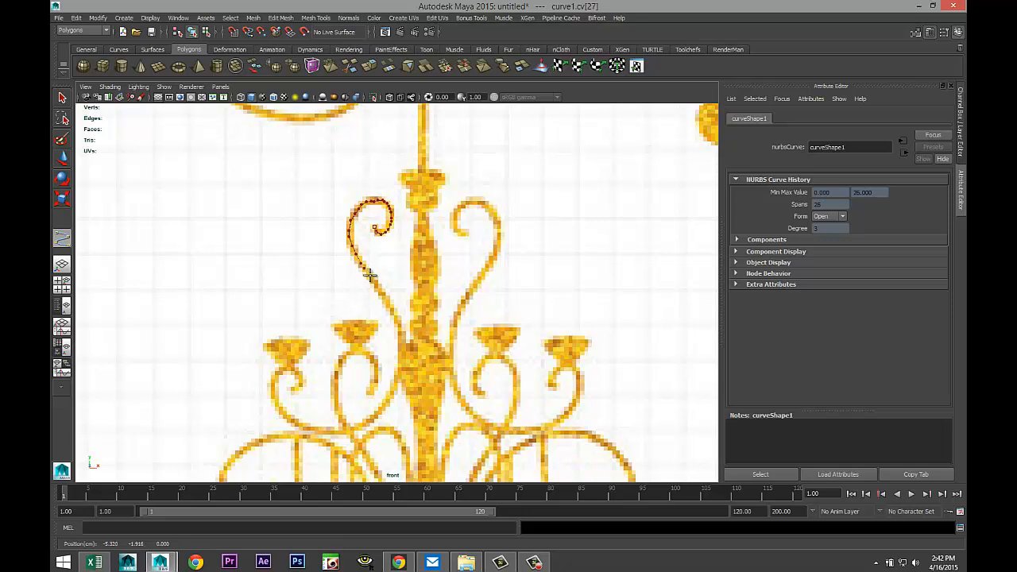
{"action": "left_click", "coordinate": [375, 283]}
{"action": "left_click", "coordinate": [385, 299]}
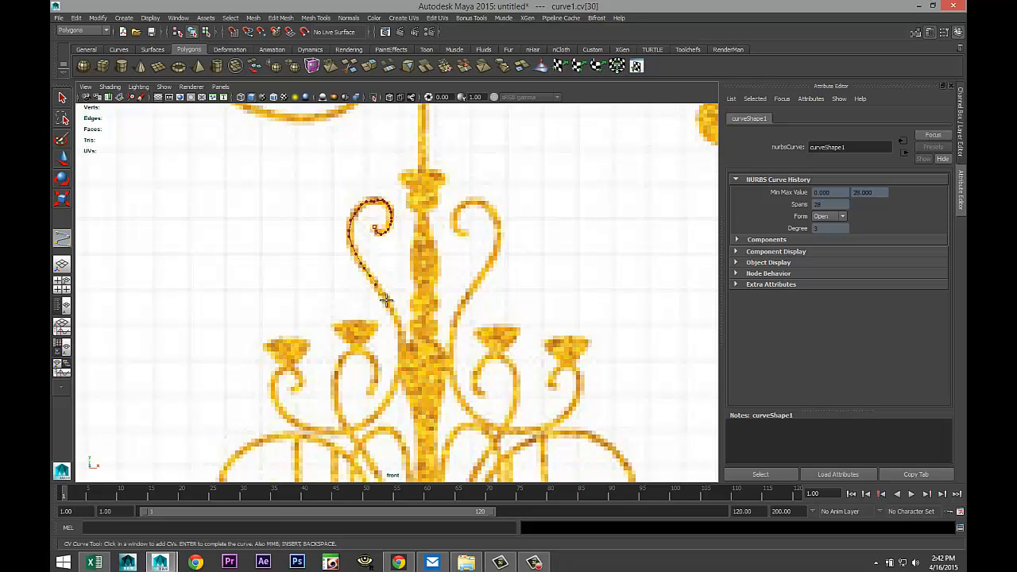
{"action": "left_click", "coordinate": [396, 319]}
{"action": "left_click", "coordinate": [400, 332]}
{"action": "left_click", "coordinate": [402, 343]}
{"action": "left_click", "coordinate": [401, 364]}
{"action": "left_click", "coordinate": [397, 379]}
{"action": "left_click", "coordinate": [395, 388]}
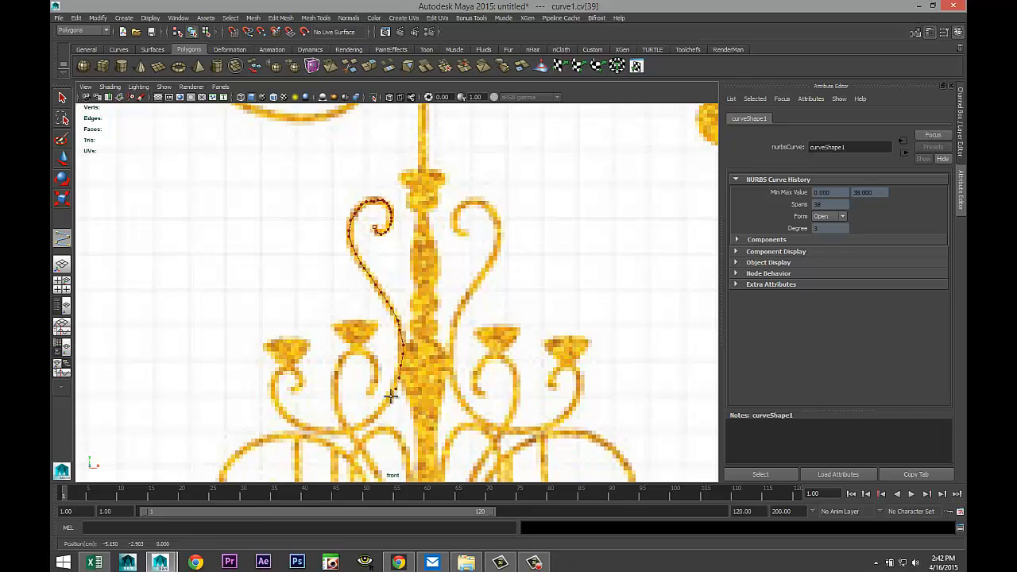
{"action": "left_click", "coordinate": [387, 402]}
{"action": "left_click", "coordinate": [381, 411]}
{"action": "left_click", "coordinate": [373, 418]}
{"action": "left_click", "coordinate": [367, 423]}
{"action": "left_click", "coordinate": [358, 430]}
{"action": "left_click", "coordinate": [353, 428]}
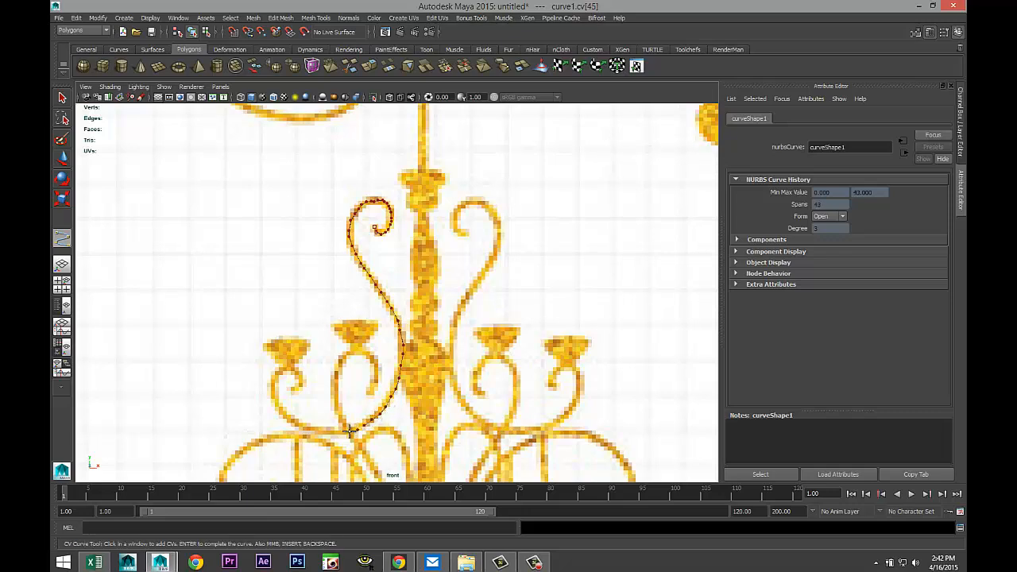
{"action": "left_click", "coordinate": [344, 431]}
{"action": "left_click", "coordinate": [337, 434]}
{"action": "left_click", "coordinate": [332, 436]}
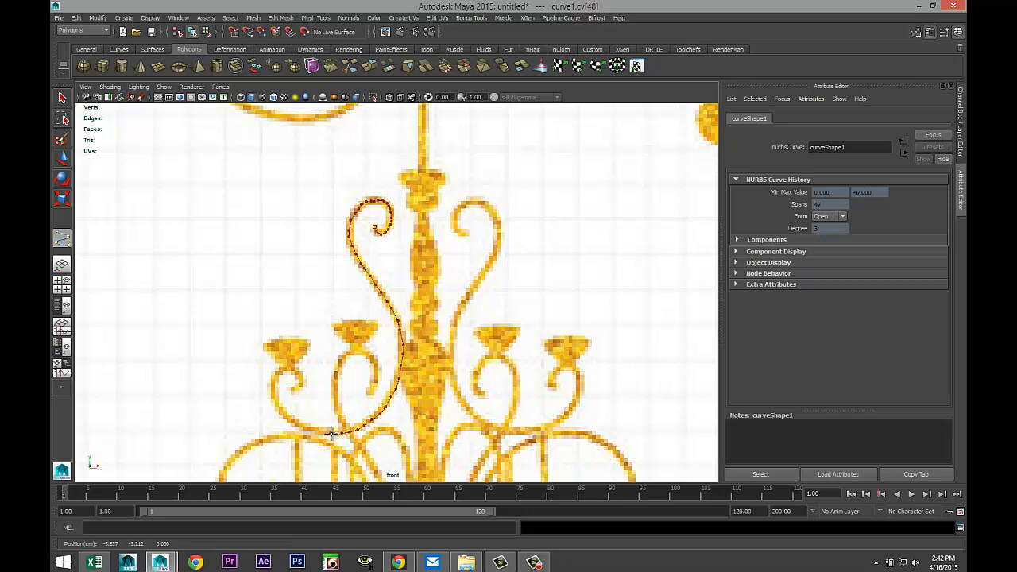
{"action": "left_click", "coordinate": [319, 432]}
{"action": "left_click", "coordinate": [307, 431]}
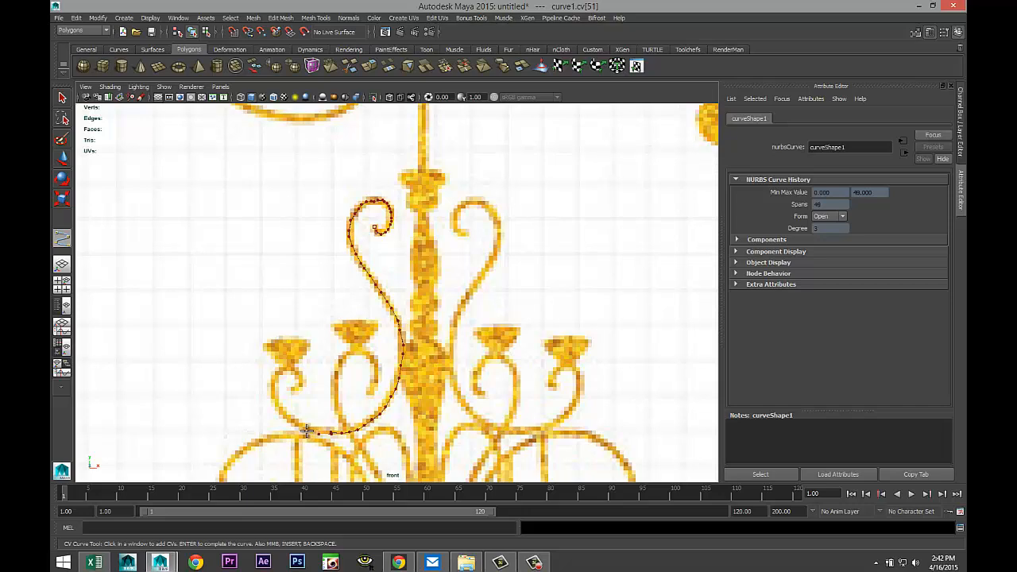
{"action": "left_click", "coordinate": [289, 419]}
{"action": "left_click", "coordinate": [279, 406]}
{"action": "left_click", "coordinate": [276, 399]}
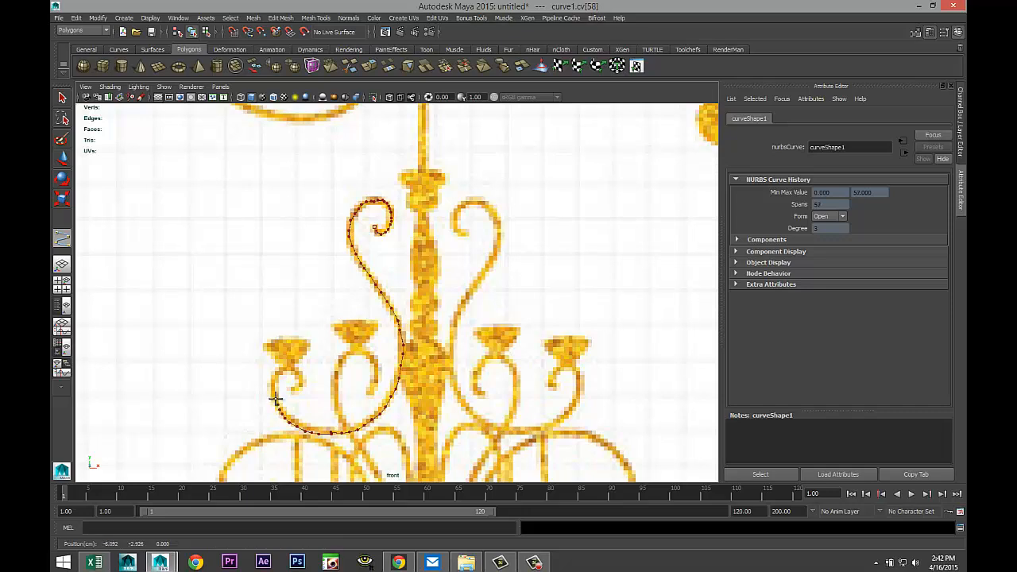
{"action": "left_click", "coordinate": [273, 392]}
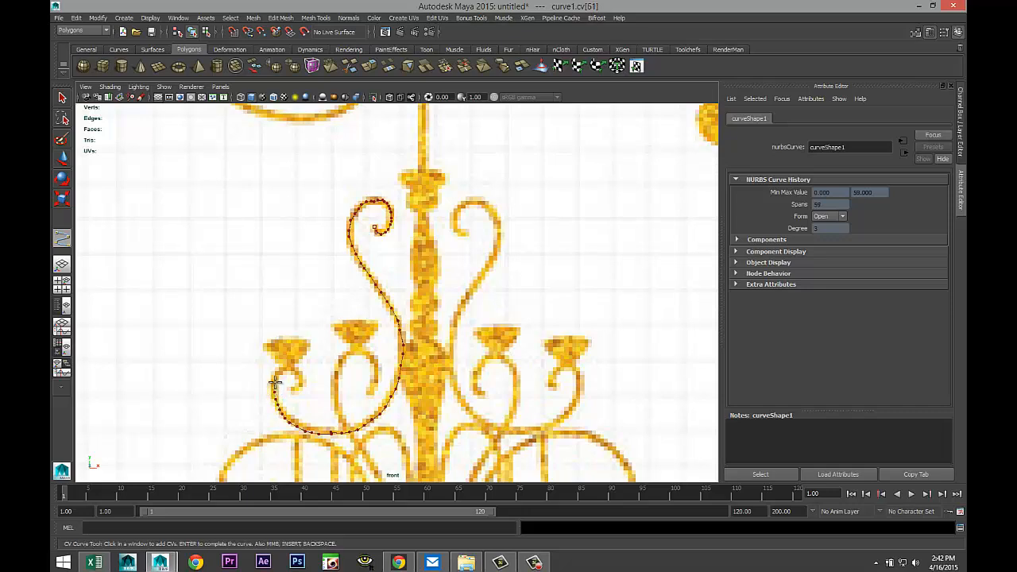
{"action": "left_click", "coordinate": [278, 373]}
{"action": "left_click", "coordinate": [282, 371]}
{"action": "left_click", "coordinate": [288, 369]}
{"action": "left_click", "coordinate": [297, 370]}
{"action": "left_click", "coordinate": [302, 377]}
{"action": "left_click", "coordinate": [300, 382]}
{"action": "left_click", "coordinate": [299, 384]}
{"action": "left_click", "coordinate": [297, 387]}
{"action": "left_click", "coordinate": [294, 391]}
{"action": "scroll", "coordinate": [293, 390], "scroll_direction": "down", "scroll_amount": 6}
{"action": "scroll", "coordinate": [394, 397], "scroll_direction": "up", "scroll_amount": 3}
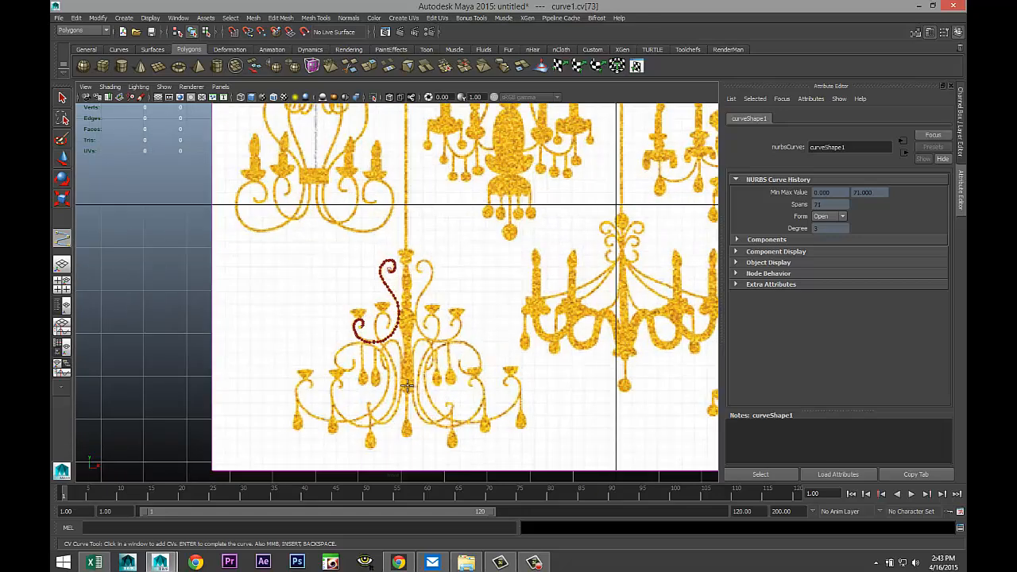
{"action": "middle_click_drag", "start_coordinate": [443, 415], "coordinate": [469, 349], "text": "alt"}
{"action": "scroll", "coordinate": [459, 365], "scroll_direction": "up", "scroll_amount": 4}
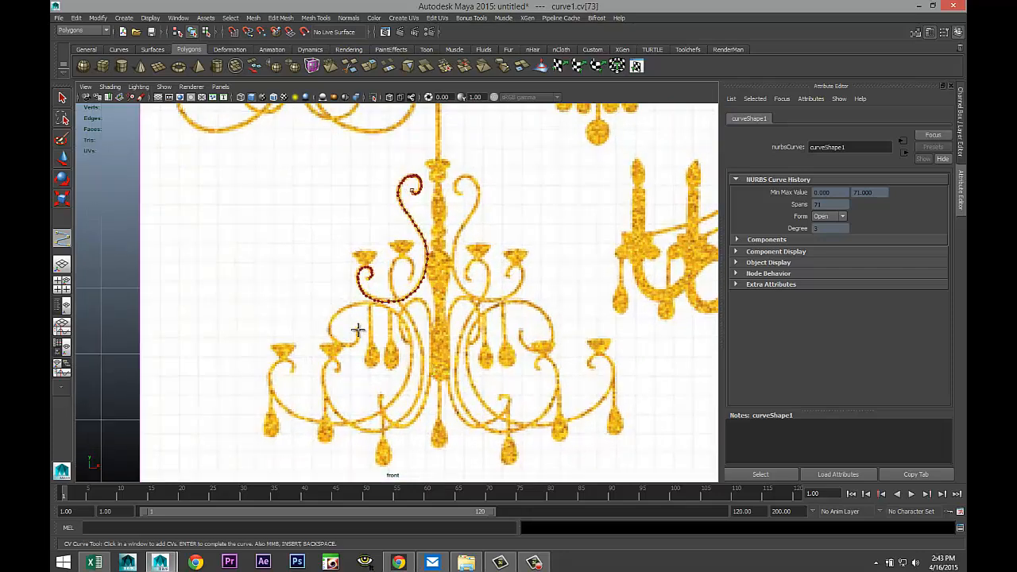
{"action": "left_click", "coordinate": [358, 334]}
{"action": "key", "text": "ctrl+z"}
{"action": "key", "text": "Return"}
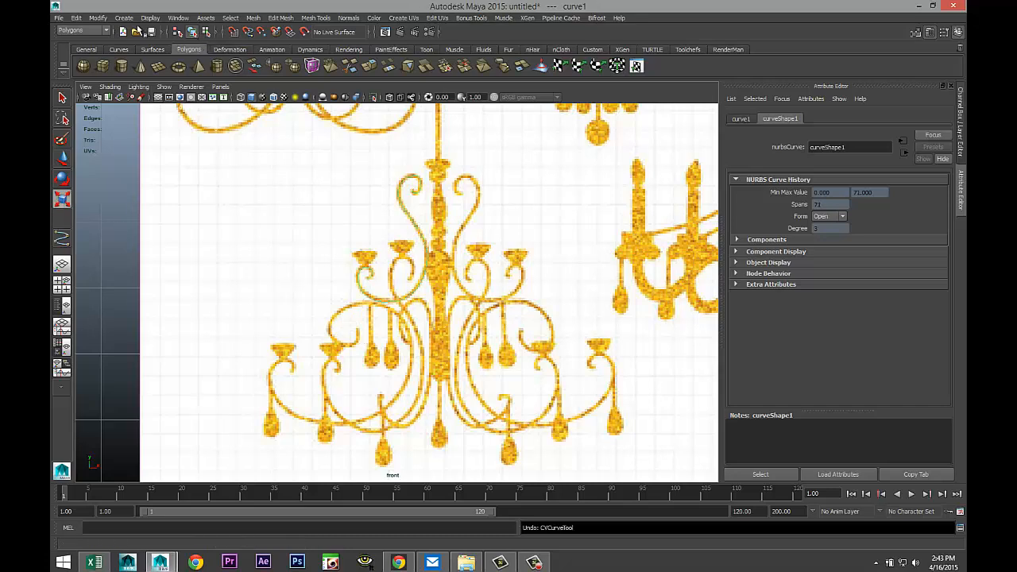
Trace the lower-left chandelier's lower-left arm with one CV curve, from the inner curl around to the curl under the outermost candle cup
{"action": "left_click", "coordinate": [124, 17]}
{"action": "left_click", "coordinate": [163, 86]}
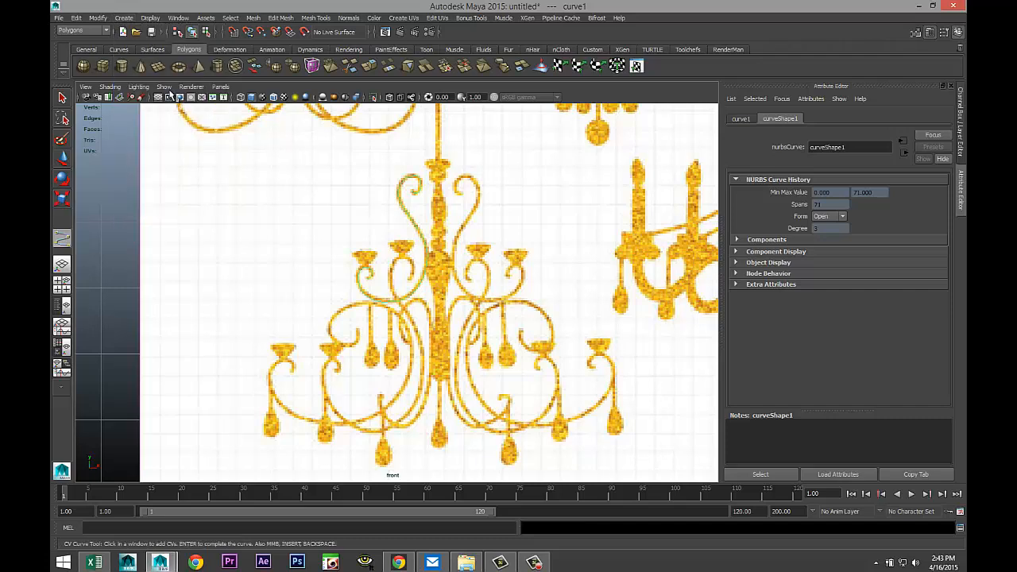
{"action": "left_click", "coordinate": [358, 328]}
{"action": "left_click", "coordinate": [352, 343]}
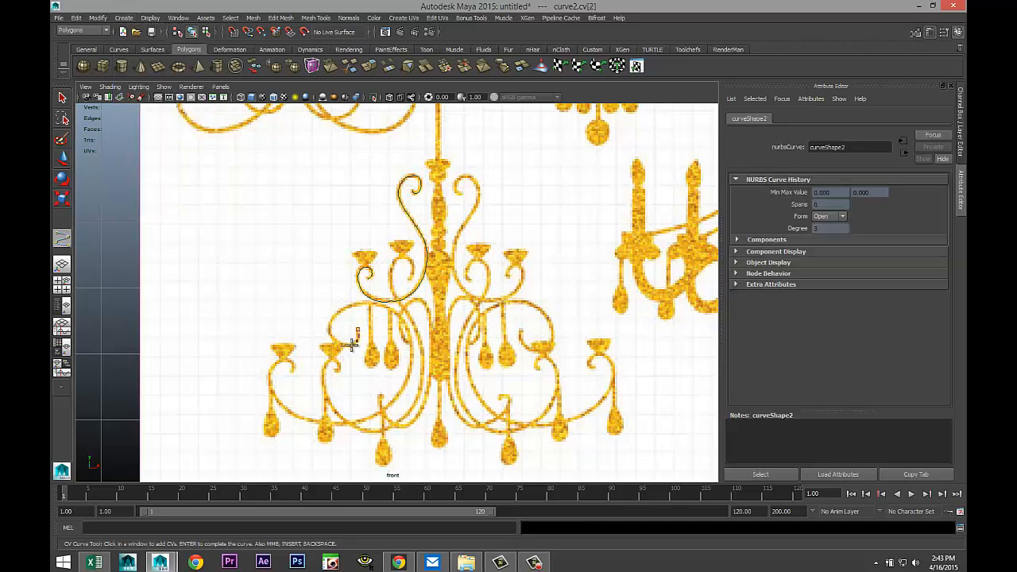
{"action": "left_click", "coordinate": [343, 343]}
{"action": "left_click", "coordinate": [337, 342]}
{"action": "left_click", "coordinate": [332, 337]}
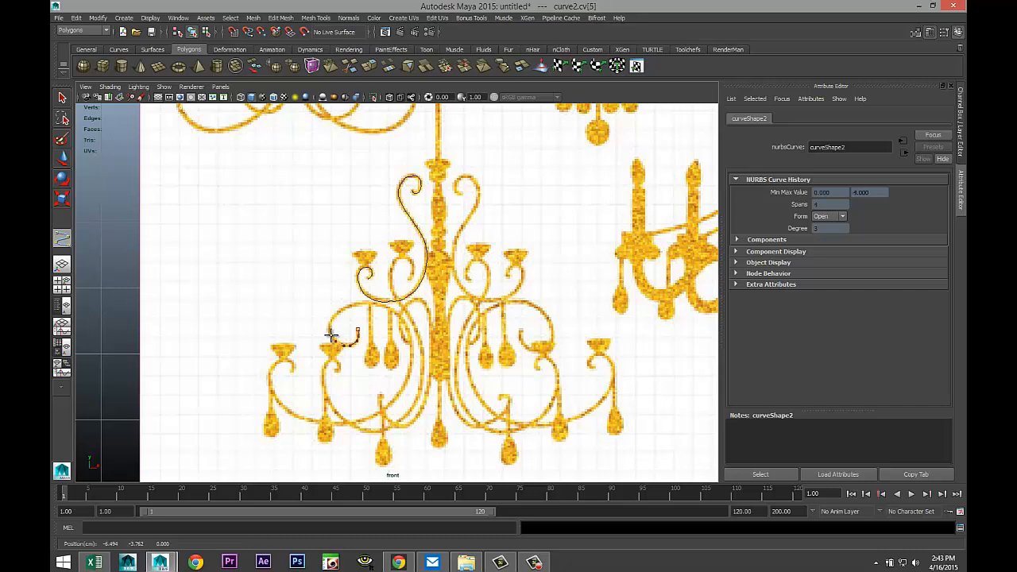
{"action": "left_click", "coordinate": [331, 330]}
{"action": "left_click", "coordinate": [331, 324]}
{"action": "left_click", "coordinate": [333, 316]}
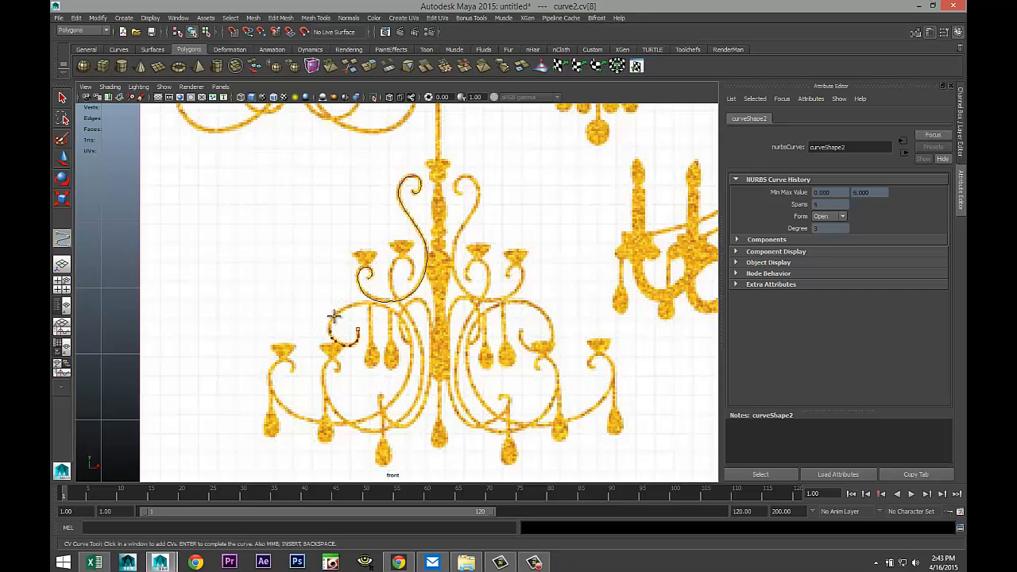
{"action": "left_click", "coordinate": [336, 312]}
{"action": "left_click", "coordinate": [340, 307]}
{"action": "left_click", "coordinate": [347, 304]}
{"action": "left_click", "coordinate": [354, 305]}
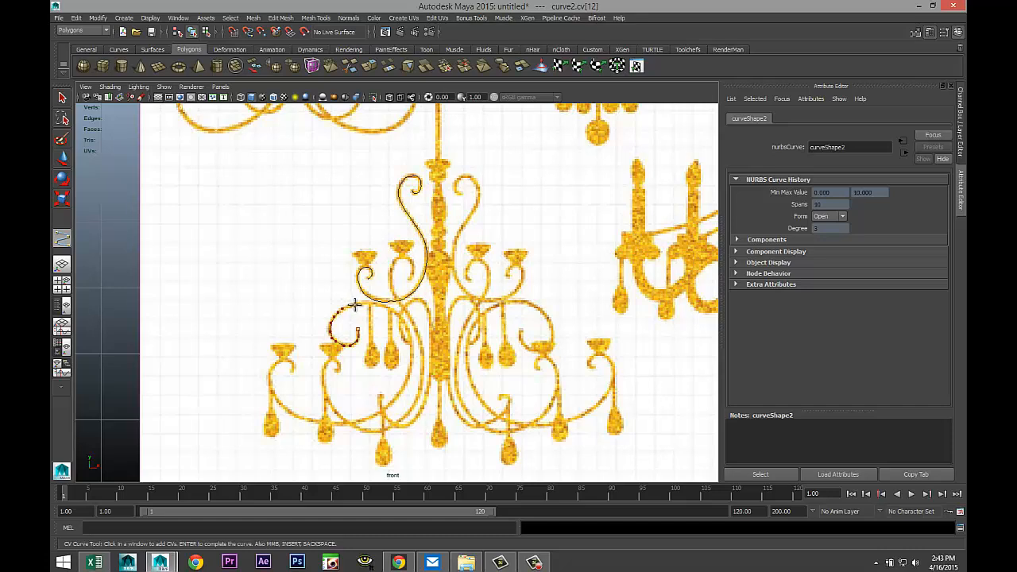
{"action": "left_click", "coordinate": [360, 304]}
{"action": "left_click", "coordinate": [366, 303]}
{"action": "left_click", "coordinate": [382, 305]}
{"action": "left_click", "coordinate": [387, 308]}
{"action": "left_click", "coordinate": [393, 311]}
{"action": "left_click", "coordinate": [400, 316]}
{"action": "left_click", "coordinate": [404, 321]}
{"action": "left_click", "coordinate": [407, 329]}
{"action": "left_click", "coordinate": [410, 335]}
{"action": "left_click", "coordinate": [412, 343]}
{"action": "left_click", "coordinate": [412, 353]}
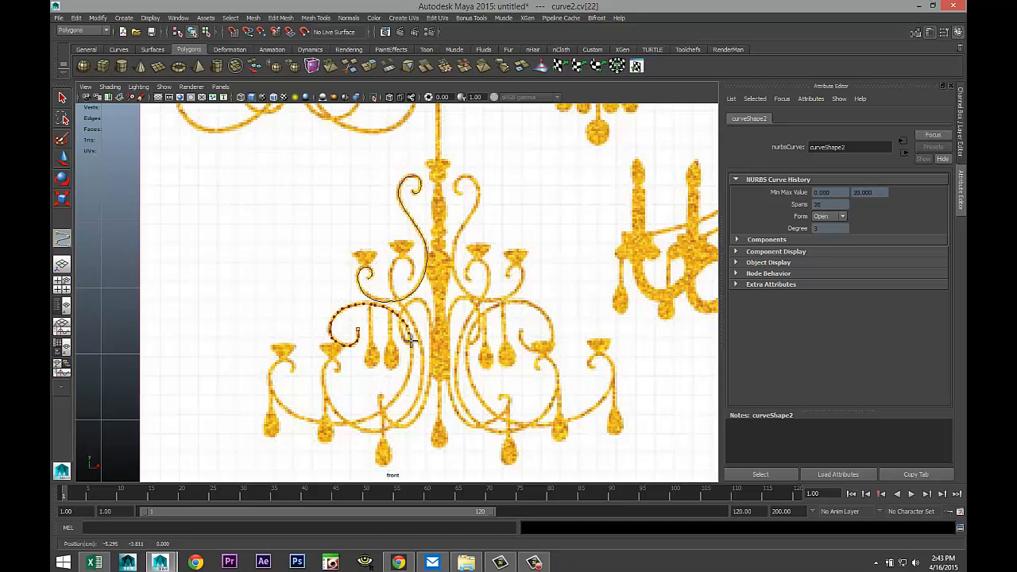
{"action": "left_click", "coordinate": [413, 366]}
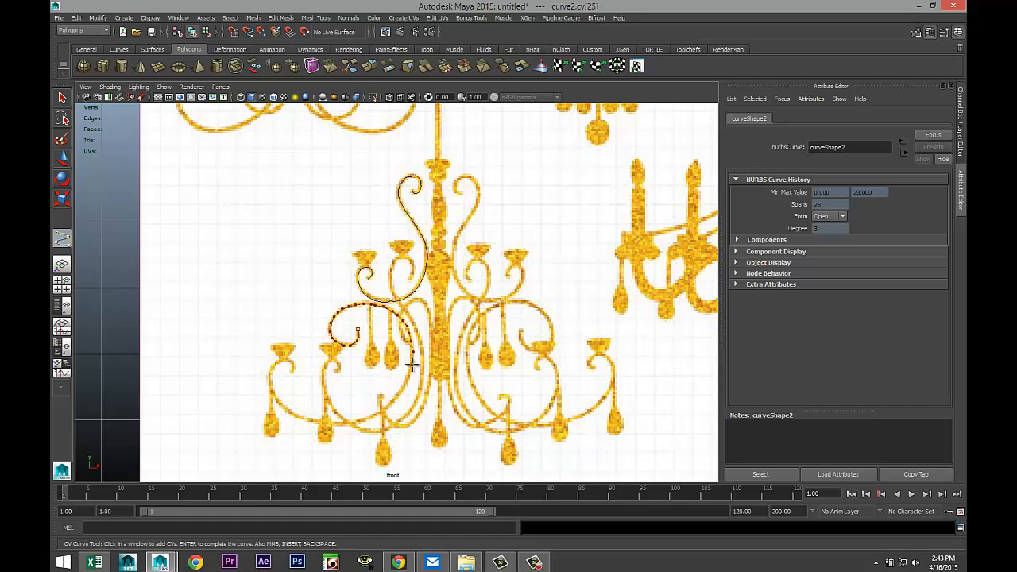
{"action": "left_click", "coordinate": [407, 378]}
{"action": "left_click", "coordinate": [403, 385]}
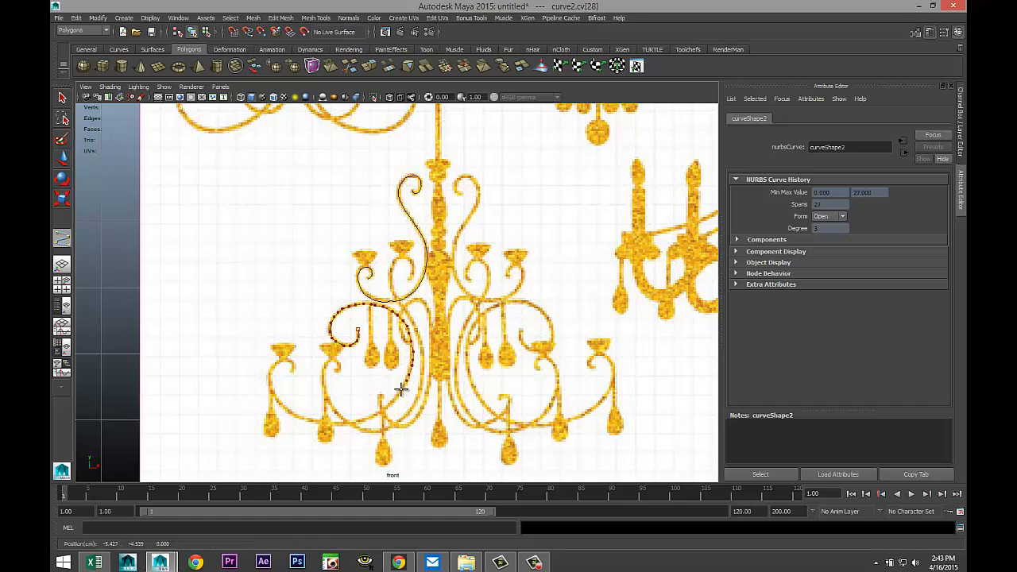
{"action": "left_click", "coordinate": [399, 392]}
{"action": "left_click", "coordinate": [395, 397]}
{"action": "left_click", "coordinate": [390, 401]}
{"action": "left_click", "coordinate": [387, 406]}
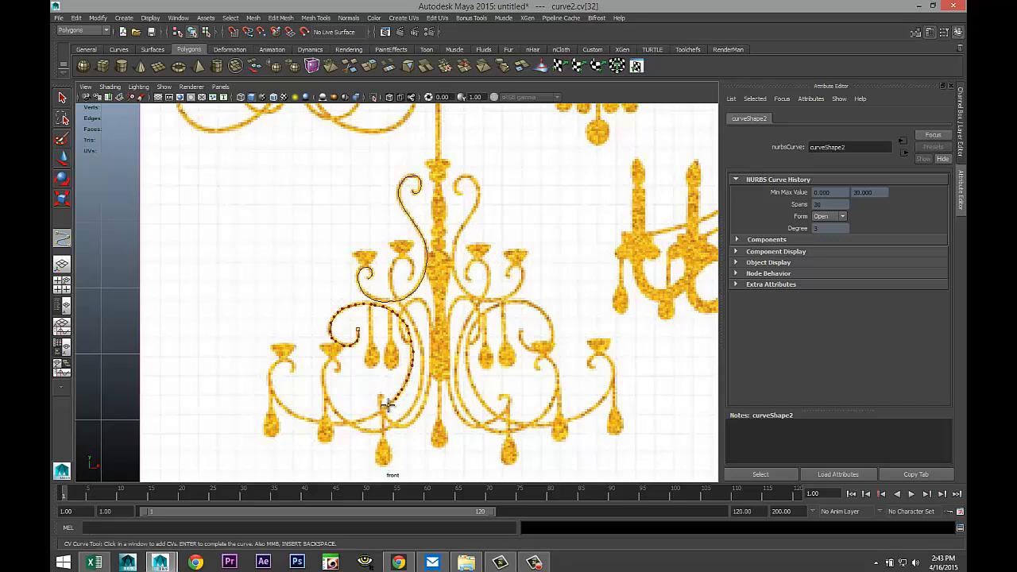
{"action": "left_click", "coordinate": [384, 406]}
{"action": "left_click", "coordinate": [372, 415]}
{"action": "left_click", "coordinate": [364, 420]}
{"action": "left_click", "coordinate": [353, 423]}
{"action": "left_click", "coordinate": [334, 425]}
{"action": "left_click", "coordinate": [327, 425]}
{"action": "left_click", "coordinate": [317, 422]}
{"action": "left_click", "coordinate": [307, 418]}
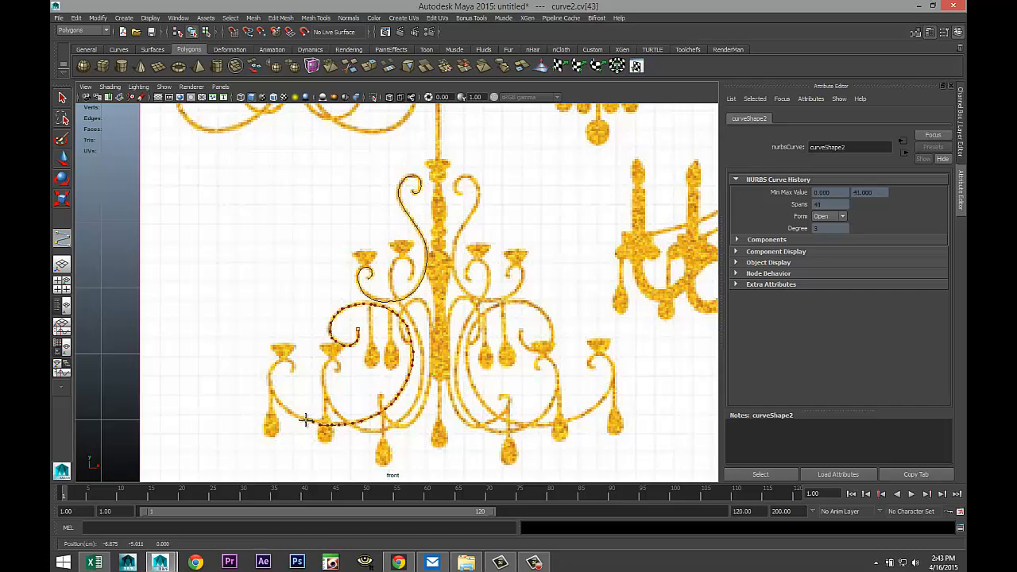
{"action": "left_click", "coordinate": [302, 417]}
{"action": "left_click", "coordinate": [297, 415]}
{"action": "left_click", "coordinate": [291, 414]}
{"action": "left_click", "coordinate": [289, 408]}
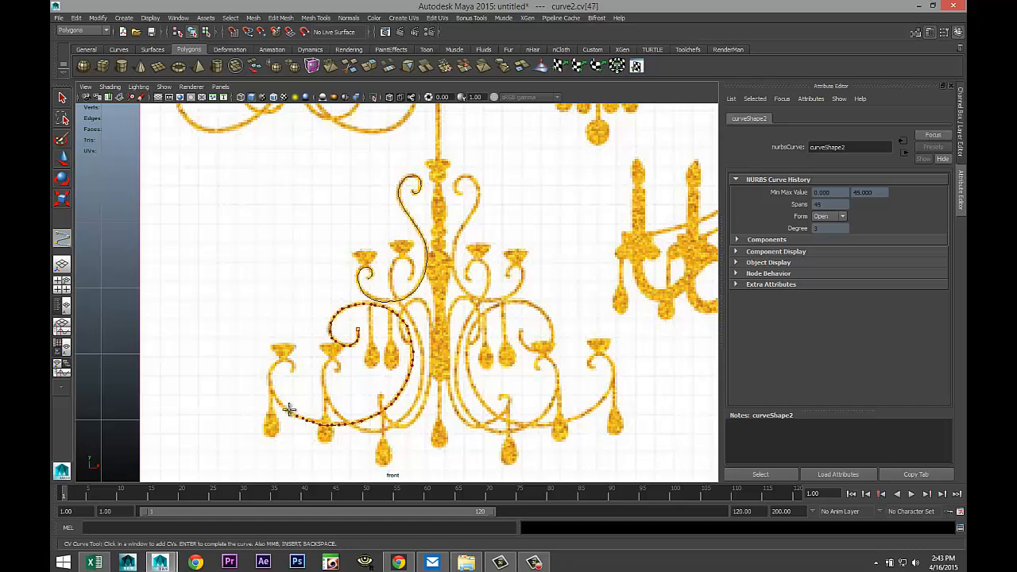
{"action": "left_click", "coordinate": [283, 406]}
{"action": "left_click", "coordinate": [279, 401]}
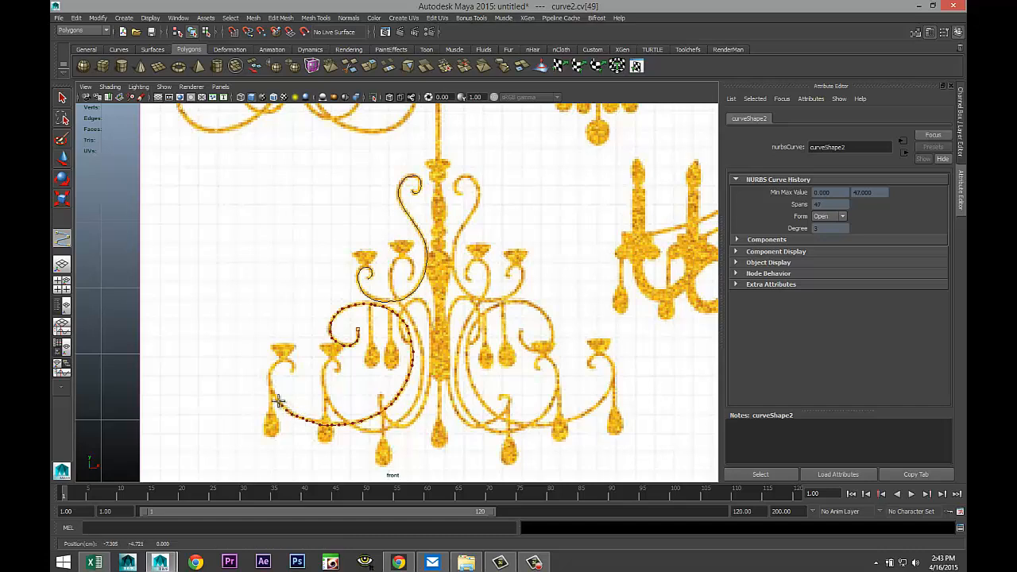
{"action": "left_click", "coordinate": [275, 395]}
{"action": "left_click", "coordinate": [272, 391]}
{"action": "left_click", "coordinate": [271, 388]}
{"action": "left_click", "coordinate": [270, 384]}
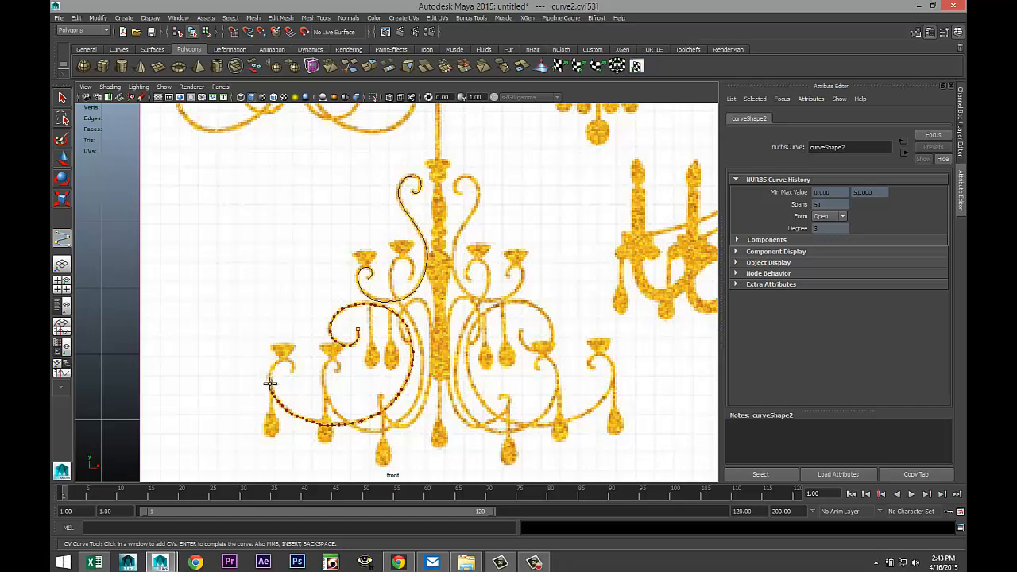
{"action": "left_click", "coordinate": [271, 375]}
{"action": "left_click", "coordinate": [275, 364]}
{"action": "left_click", "coordinate": [279, 362]}
{"action": "left_click", "coordinate": [284, 359]}
{"action": "left_click", "coordinate": [288, 359]}
{"action": "left_click", "coordinate": [293, 360]}
{"action": "left_click", "coordinate": [292, 364]}
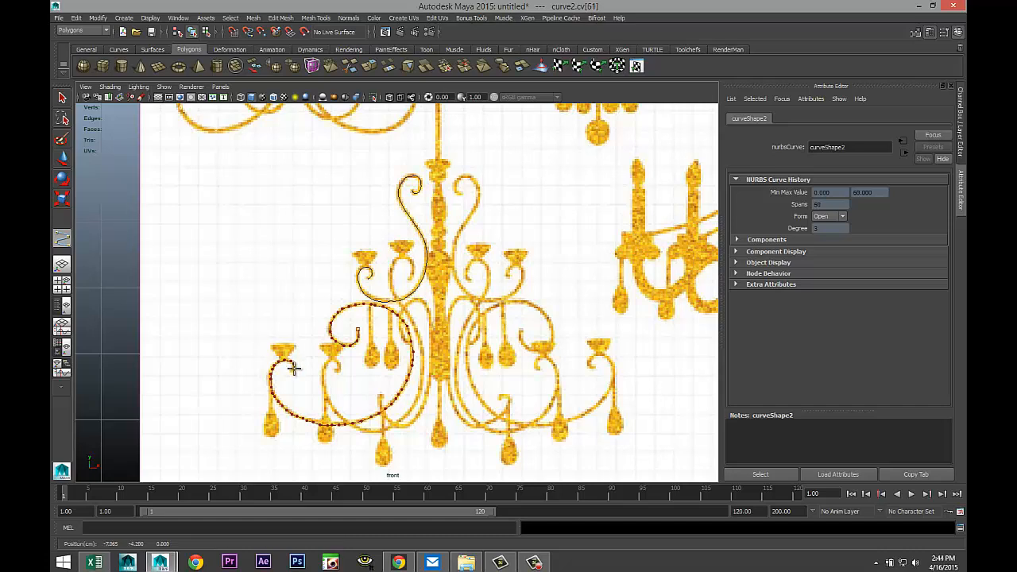
{"action": "left_click", "coordinate": [289, 366]}
{"action": "left_click", "coordinate": [287, 368]}
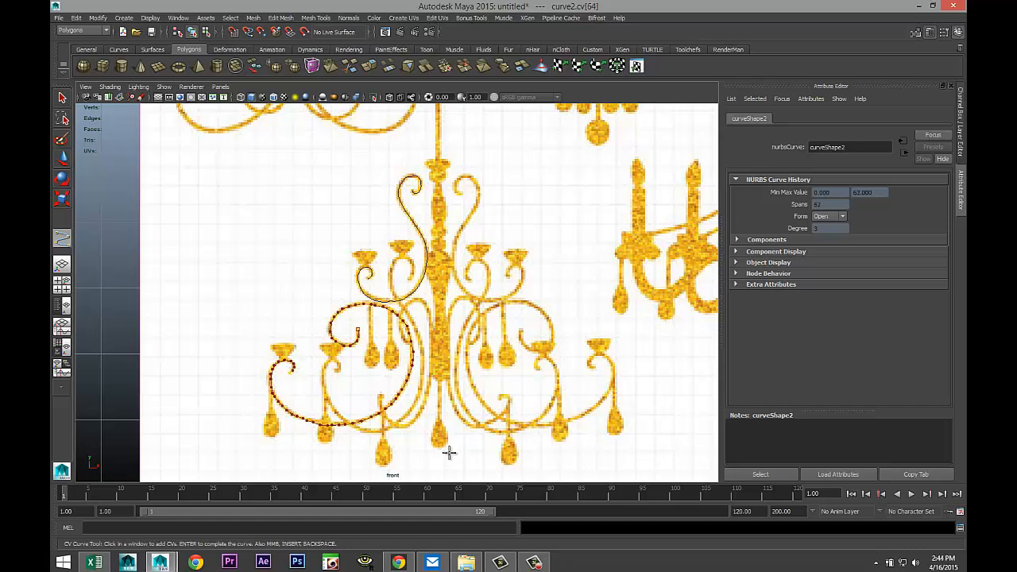
{"action": "key", "text": "Return"}
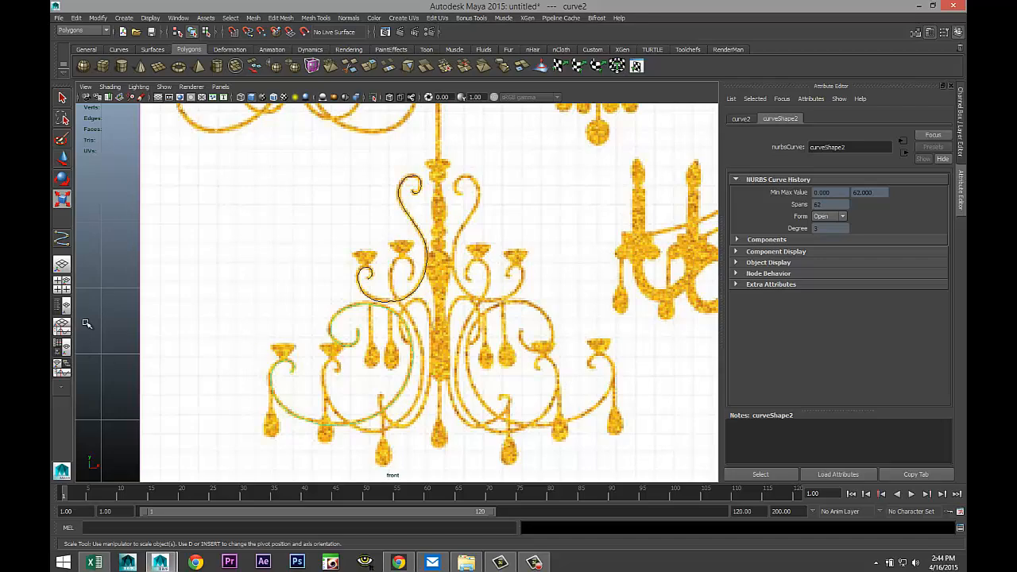
Move the chandelier image plane back along Z by about 10.9 units, behind the traced curves
{"action": "left_click", "coordinate": [63, 286]}
{"action": "key", "text": "space"}
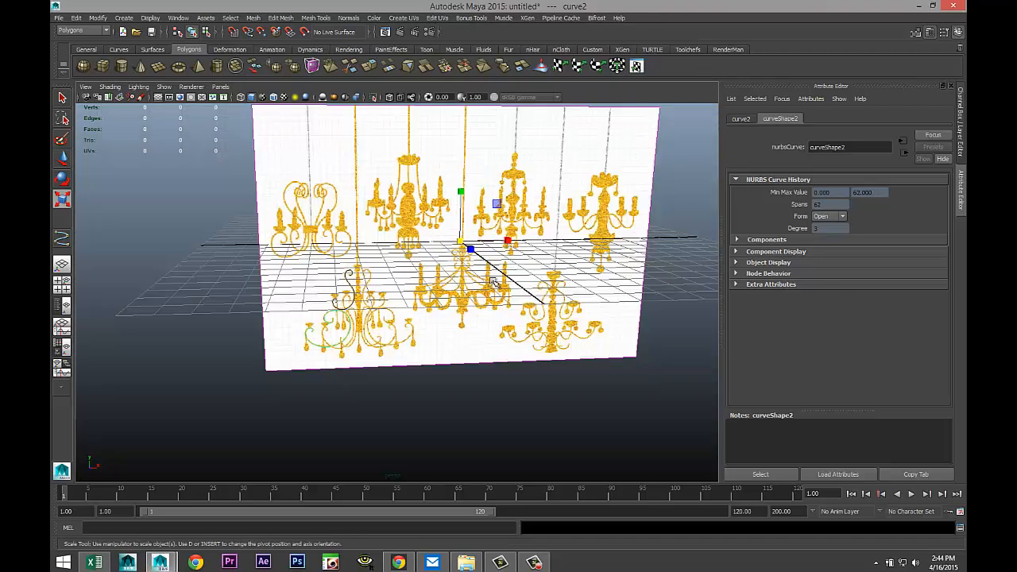
{"action": "left_click_drag", "start_coordinate": [500, 290], "coordinate": [276, 240], "text": "alt"}
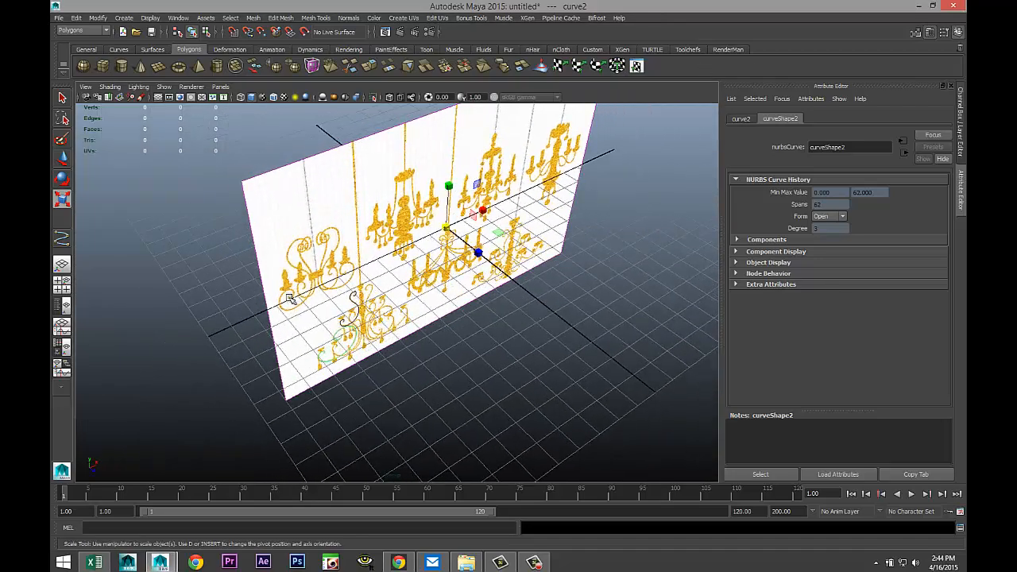
{"action": "left_click", "coordinate": [288, 238]}
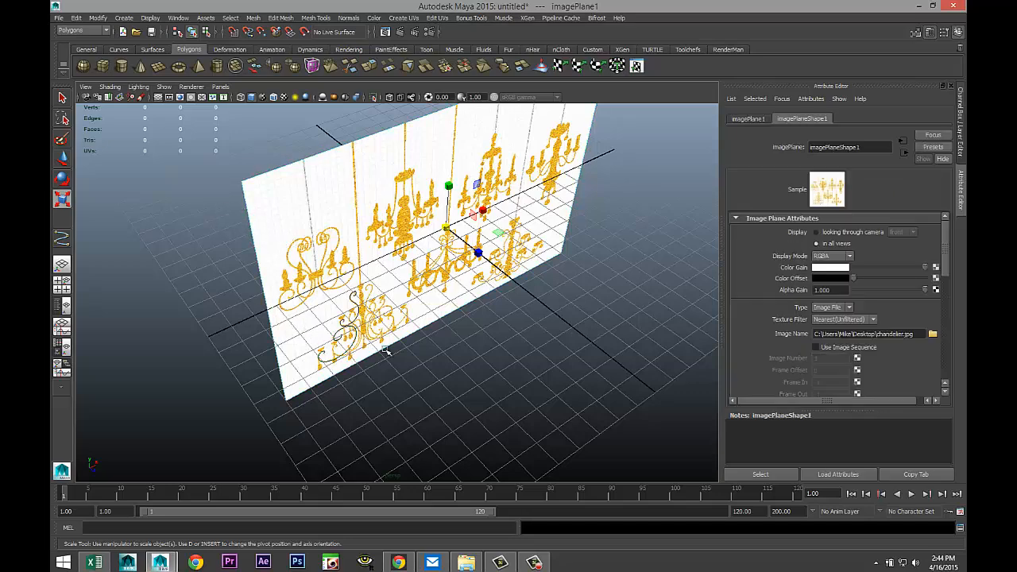
{"action": "key", "text": "w"}
{"action": "left_click_drag", "start_coordinate": [478, 252], "coordinate": [354, 147]}
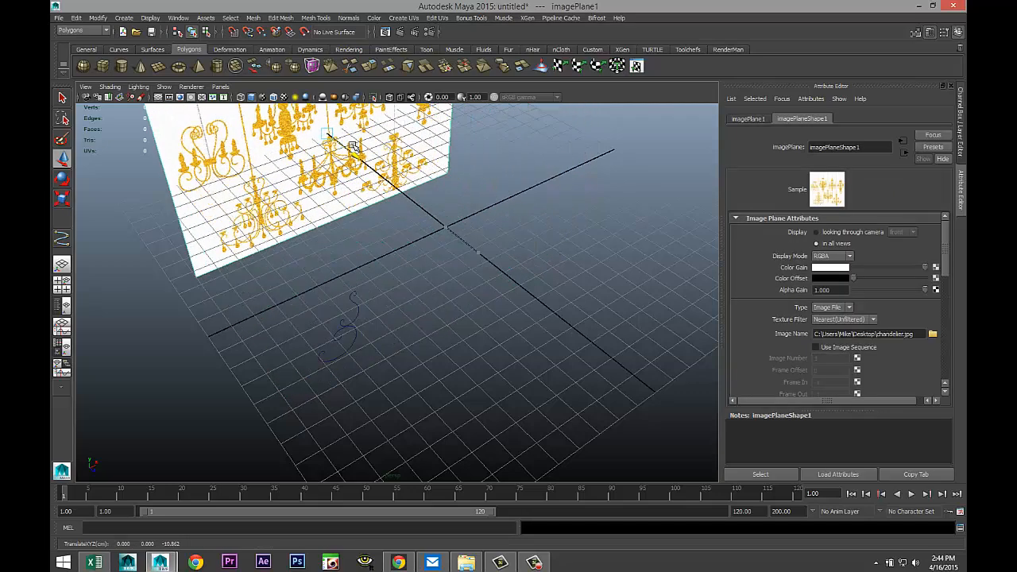
Select both traced curves and inspect them up close in the perspective view
{"action": "left_click_drag", "start_coordinate": [428, 341], "coordinate": [400, 334], "text": "alt"}
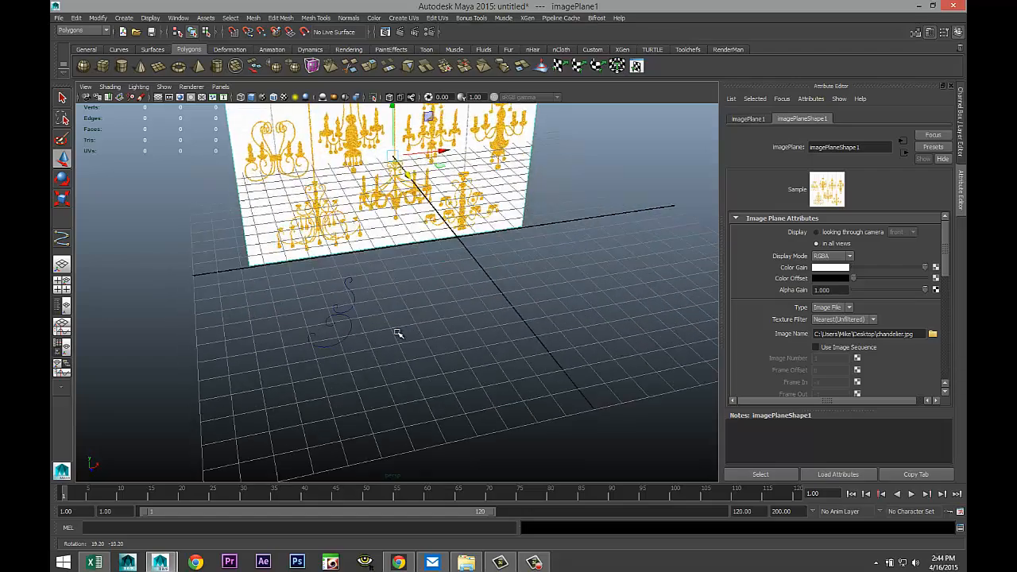
{"action": "left_click_drag", "start_coordinate": [247, 237], "coordinate": [442, 433]}
{"action": "middle_click_drag", "start_coordinate": [423, 375], "coordinate": [453, 406], "text": "alt"}
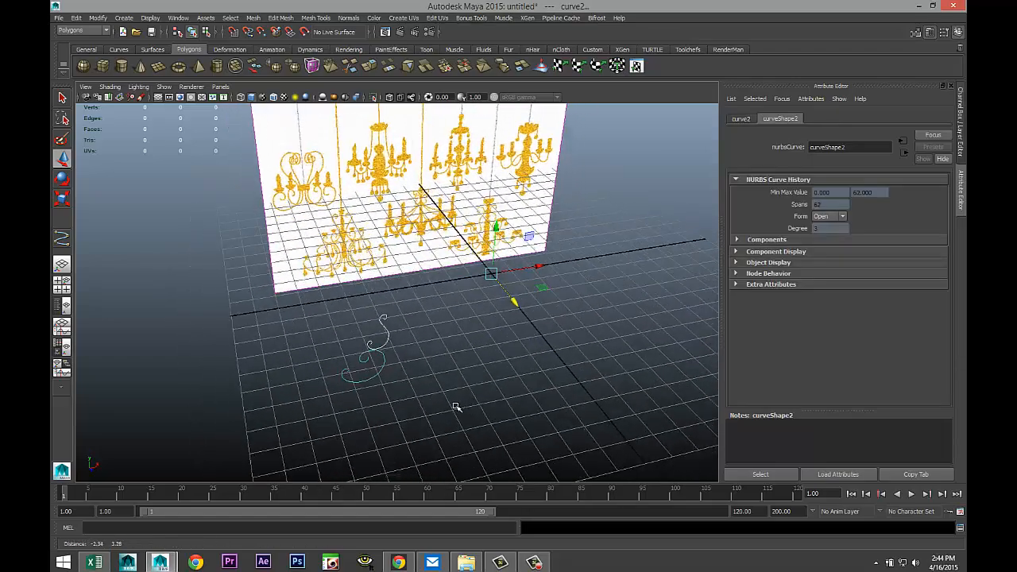
{"action": "scroll", "coordinate": [469, 422], "scroll_direction": "up", "scroll_amount": 5}
{"action": "left_click_drag", "start_coordinate": [469, 422], "coordinate": [475, 399], "text": "alt"}
Move the image plane along negative X in the front view, well clear of the traced curves
{"action": "left_click", "coordinate": [62, 288]}
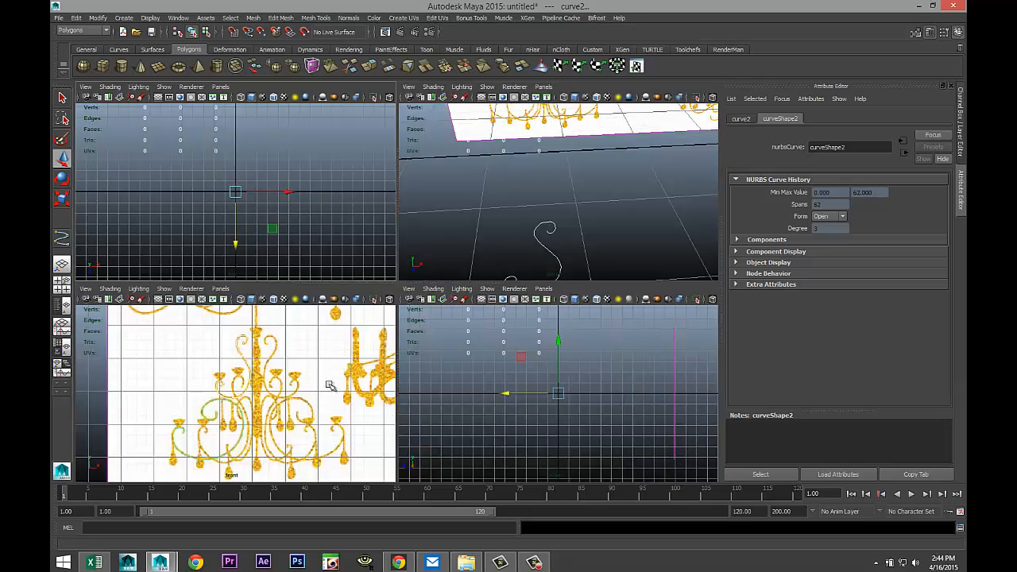
{"action": "key", "text": "space"}
{"action": "scroll", "coordinate": [347, 262], "scroll_direction": "down", "scroll_amount": 3}
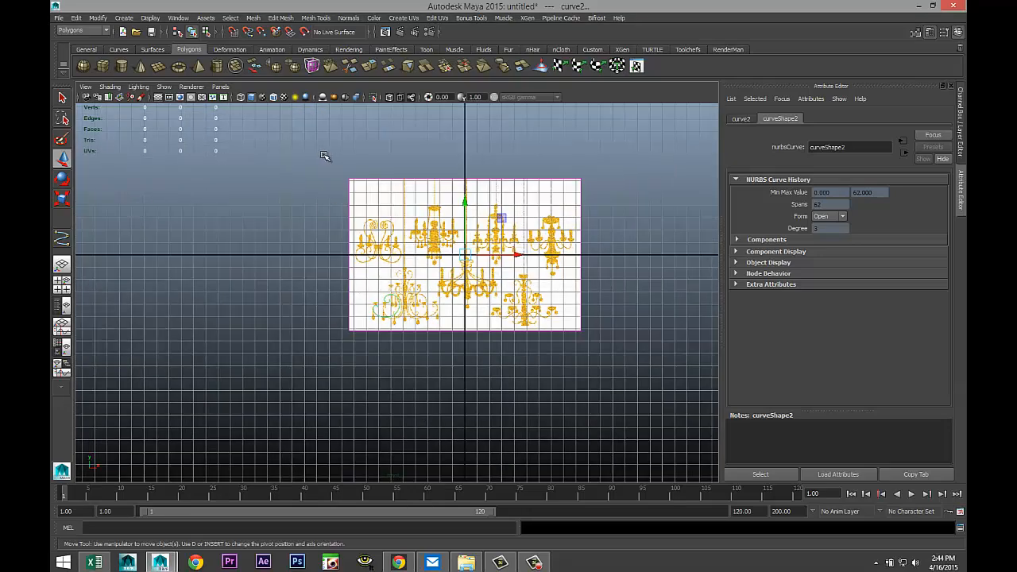
{"action": "left_click", "coordinate": [366, 239]}
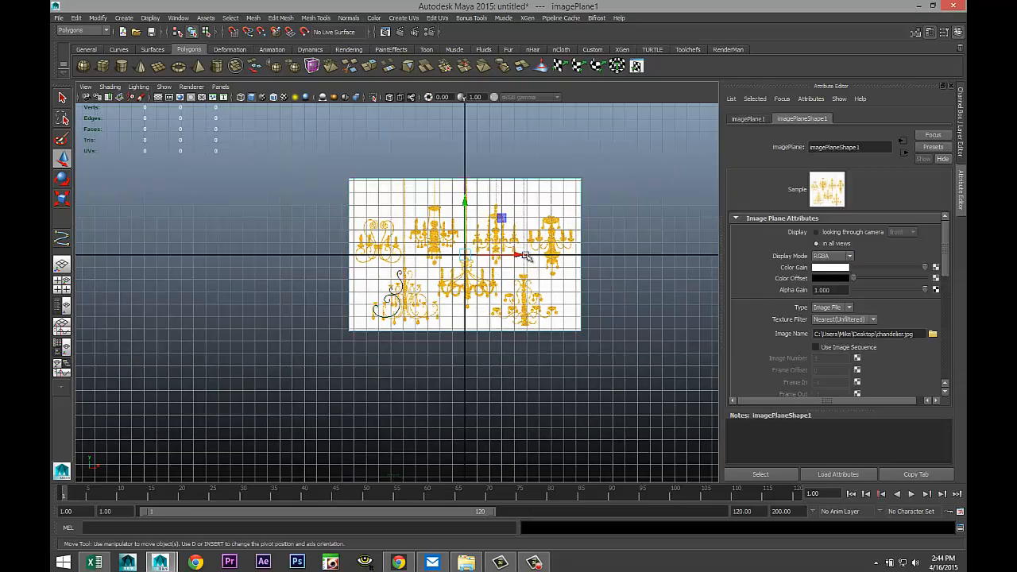
{"action": "left_click_drag", "start_coordinate": [524, 256], "coordinate": [221, 256]}
Show the control vertices of the upper S-shaped curve and select the two at the dip on its top curl
{"action": "scroll", "coordinate": [426, 364], "scroll_direction": "up", "scroll_amount": 5}
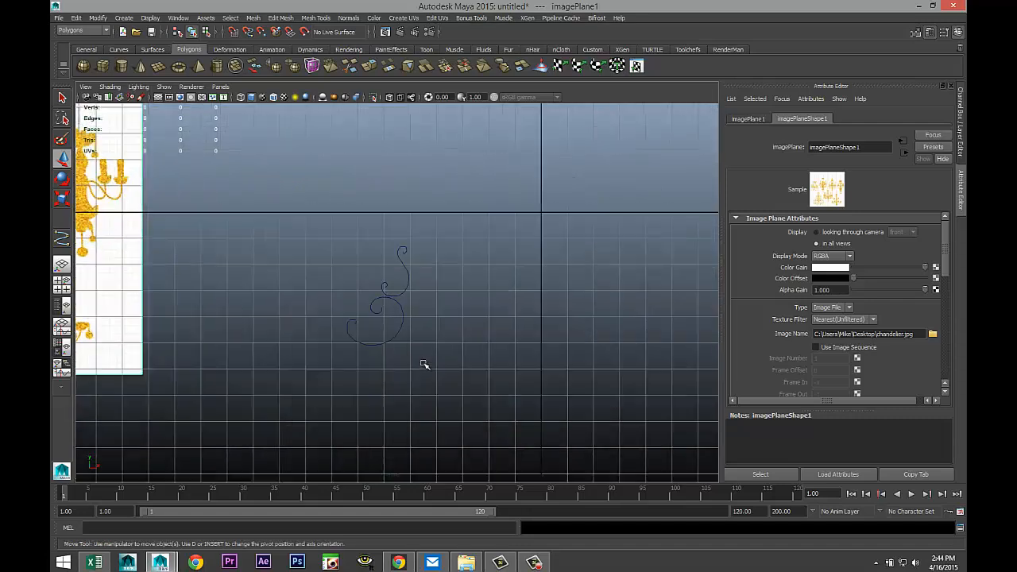
{"action": "scroll", "coordinate": [431, 366], "scroll_direction": "up", "scroll_amount": 3}
{"action": "left_click", "coordinate": [432, 278]}
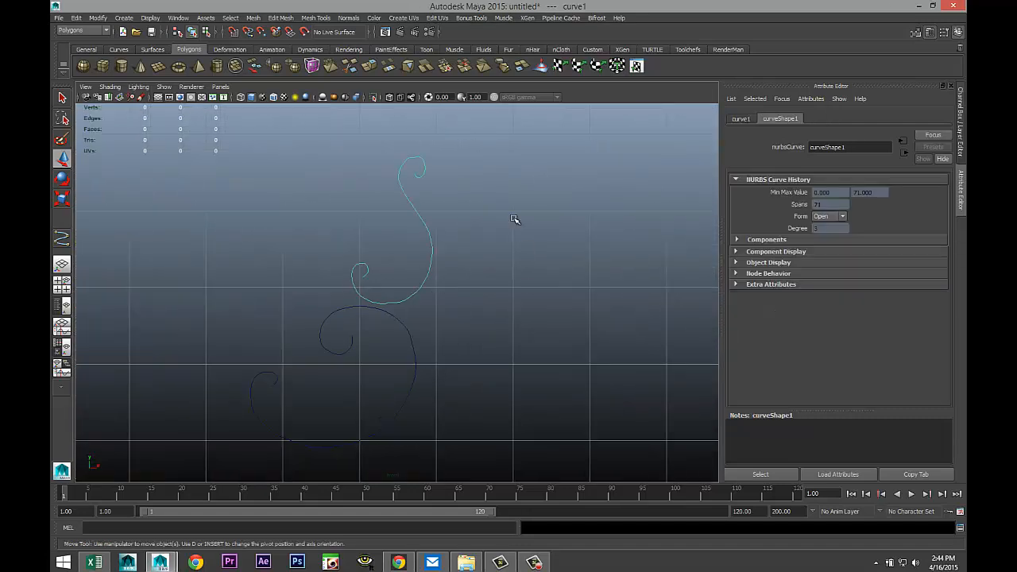
{"action": "middle_click_drag", "start_coordinate": [515, 220], "coordinate": [423, 357], "text": "alt"}
{"action": "scroll", "coordinate": [517, 326], "scroll_direction": "up", "scroll_amount": 6}
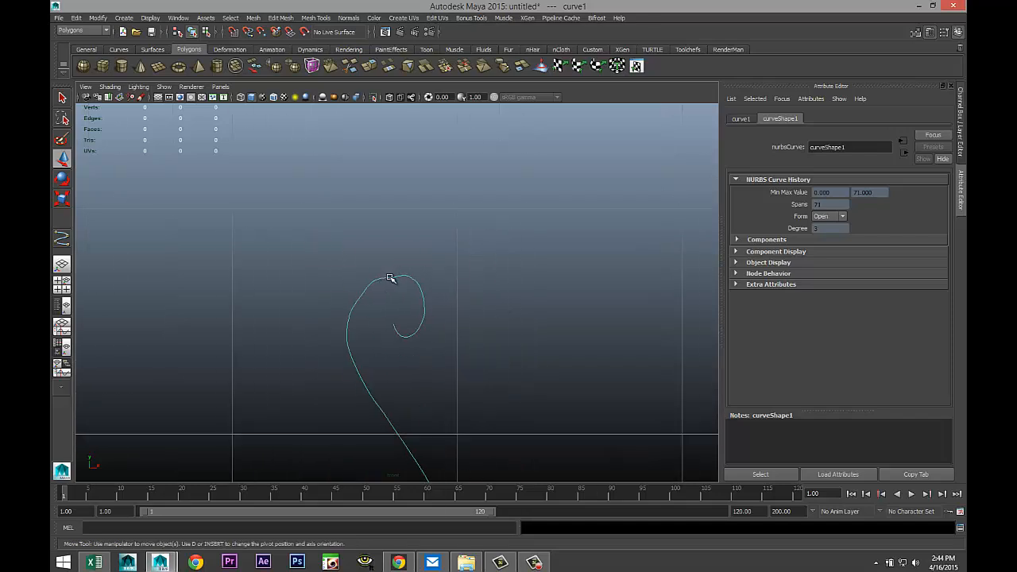
{"action": "right_click_drag", "start_coordinate": [390, 278], "coordinate": [341, 276]}
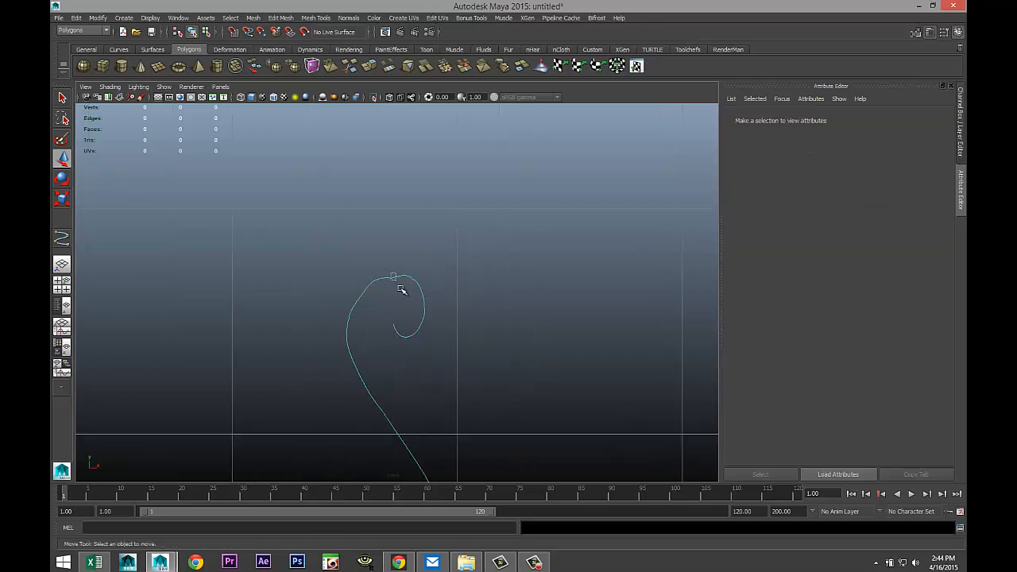
{"action": "left_click_drag", "start_coordinate": [399, 286], "coordinate": [402, 284]}
{"action": "scroll", "coordinate": [421, 329], "scroll_direction": "up", "scroll_amount": 5}
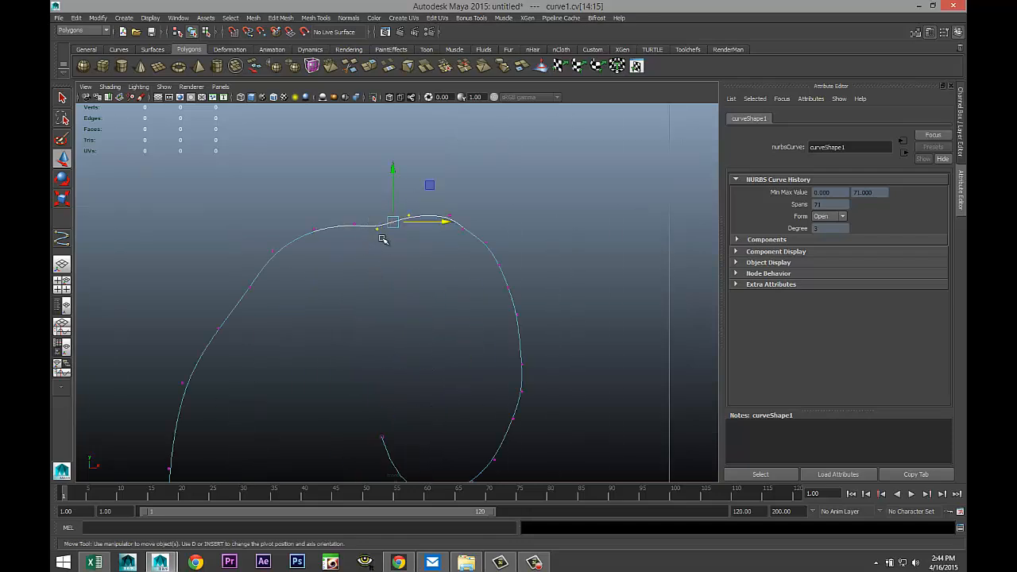
Smooth the dip on the upper curve's top curl by adjusting its three control vertices vertically, one at a time
{"action": "left_click", "coordinate": [378, 229]}
{"action": "left_click_drag", "start_coordinate": [377, 191], "coordinate": [378, 176]}
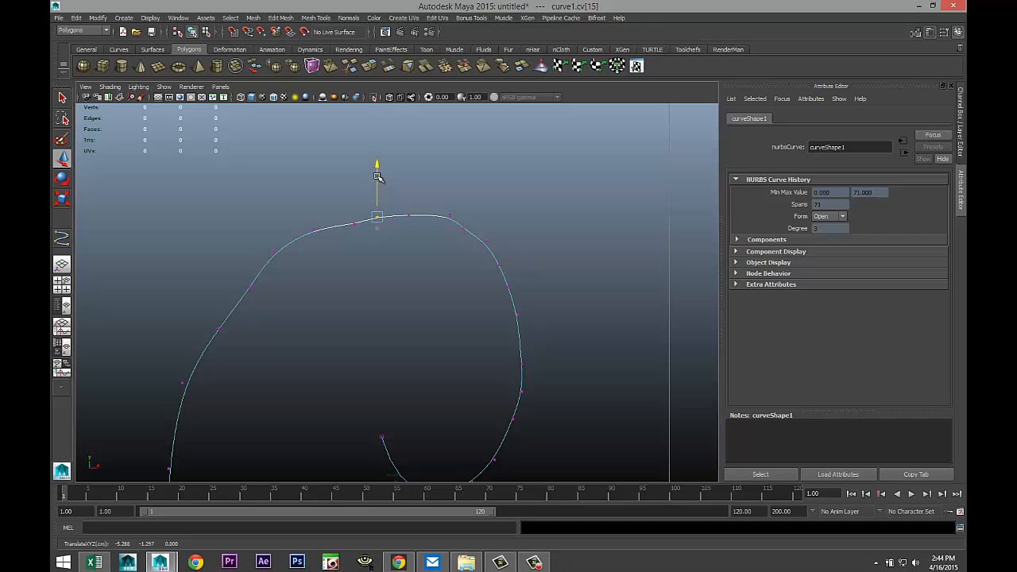
{"action": "left_click", "coordinate": [354, 224]}
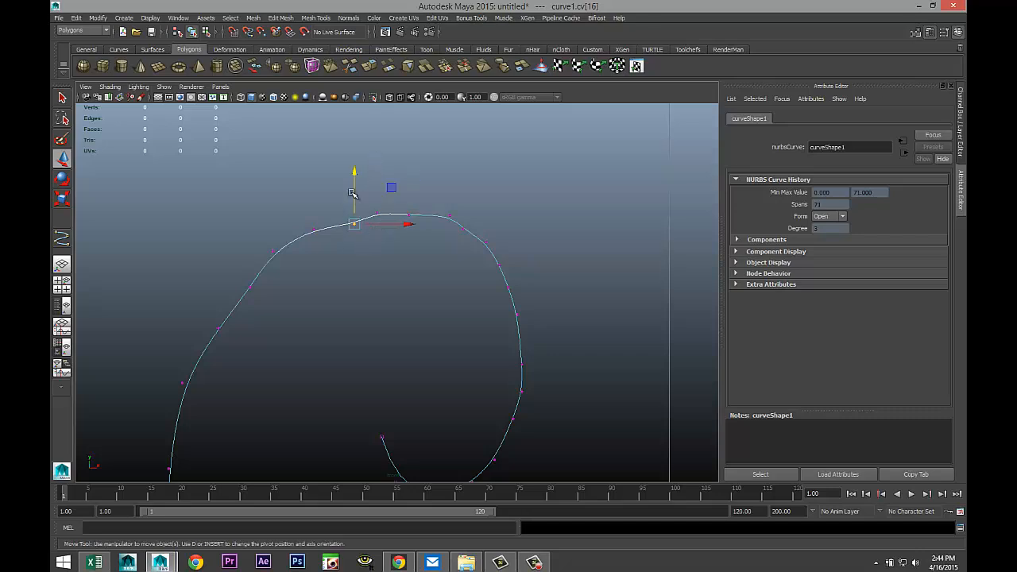
{"action": "left_click", "coordinate": [354, 180]}
{"action": "left_click", "coordinate": [354, 224]}
{"action": "left_click_drag", "start_coordinate": [354, 175], "coordinate": [355, 168]}
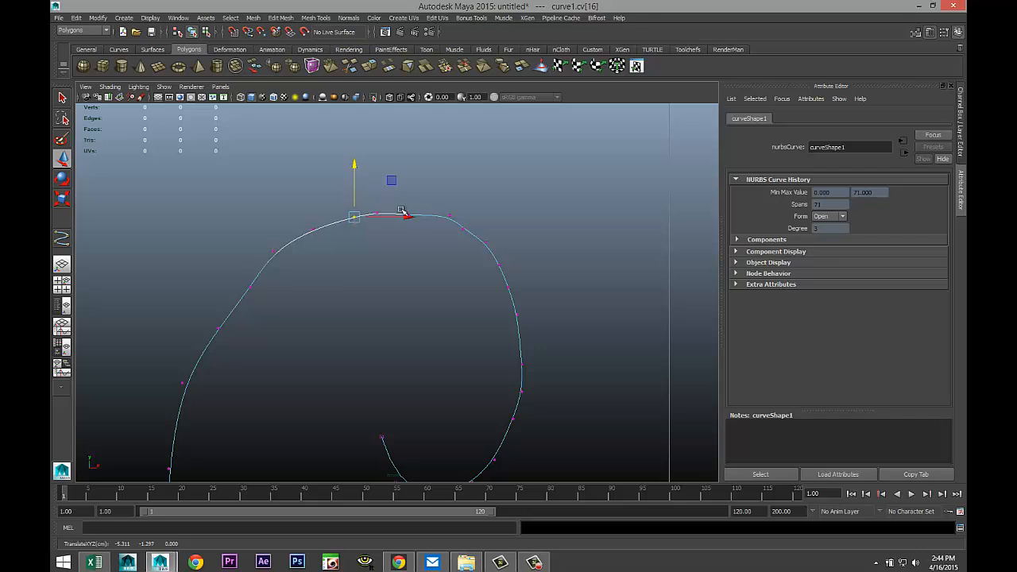
{"action": "left_click", "coordinate": [412, 215]}
{"action": "left_click_drag", "start_coordinate": [408, 175], "coordinate": [408, 169]}
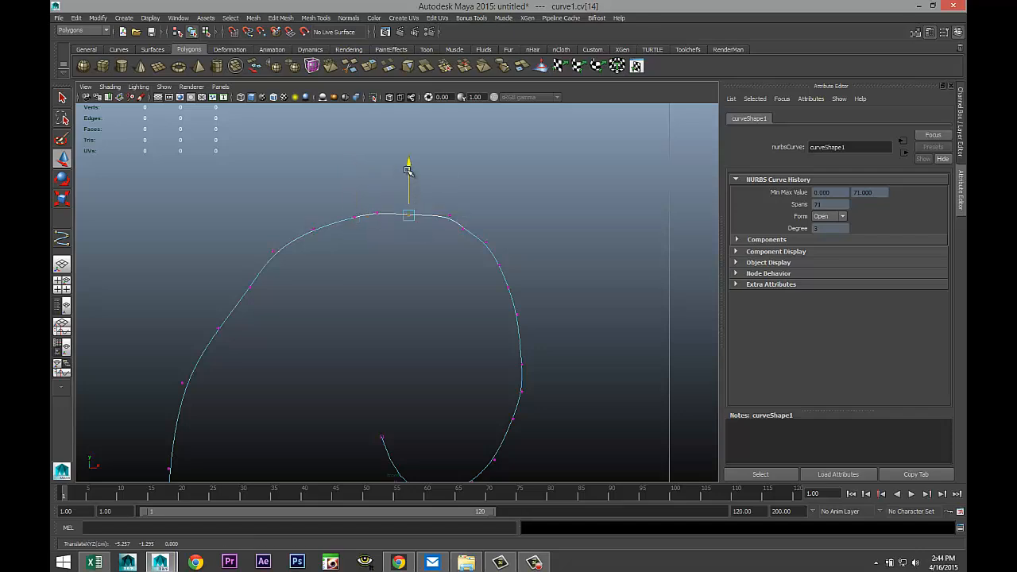
{"action": "middle_click_drag", "start_coordinate": [543, 394], "coordinate": [594, 322], "text": "alt"}
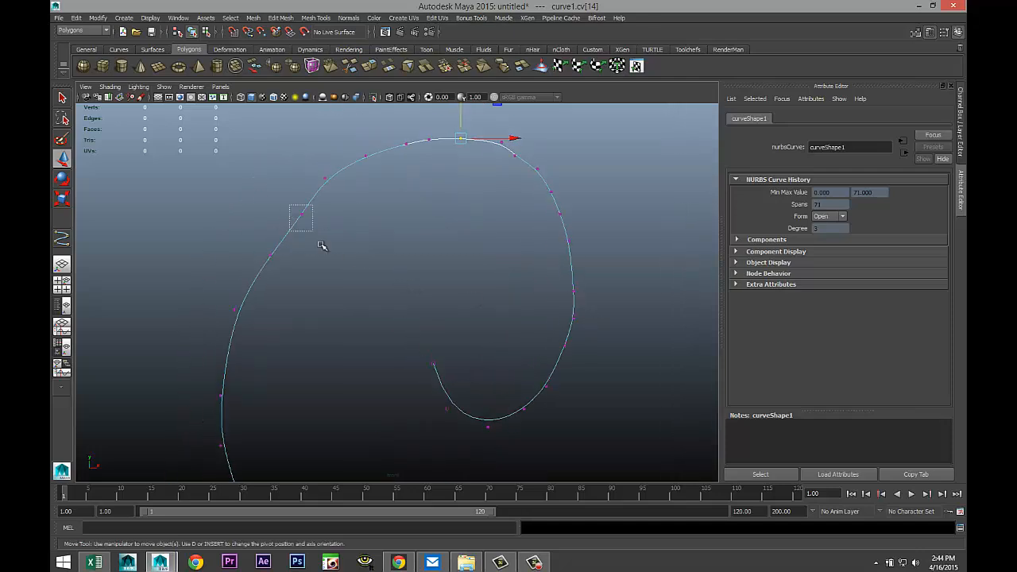
Select the control vertex on the outer side of the upper curve's top curl and nudge it slightly along negative X
{"action": "left_click_drag", "start_coordinate": [321, 245], "coordinate": [322, 245]}
{"action": "left_click_drag", "start_coordinate": [348, 213], "coordinate": [338, 216]}
{"action": "middle_click_drag", "start_coordinate": [337, 376], "coordinate": [341, 211], "text": "alt"}
{"action": "scroll", "coordinate": [409, 396], "scroll_direction": "down", "scroll_amount": 10}
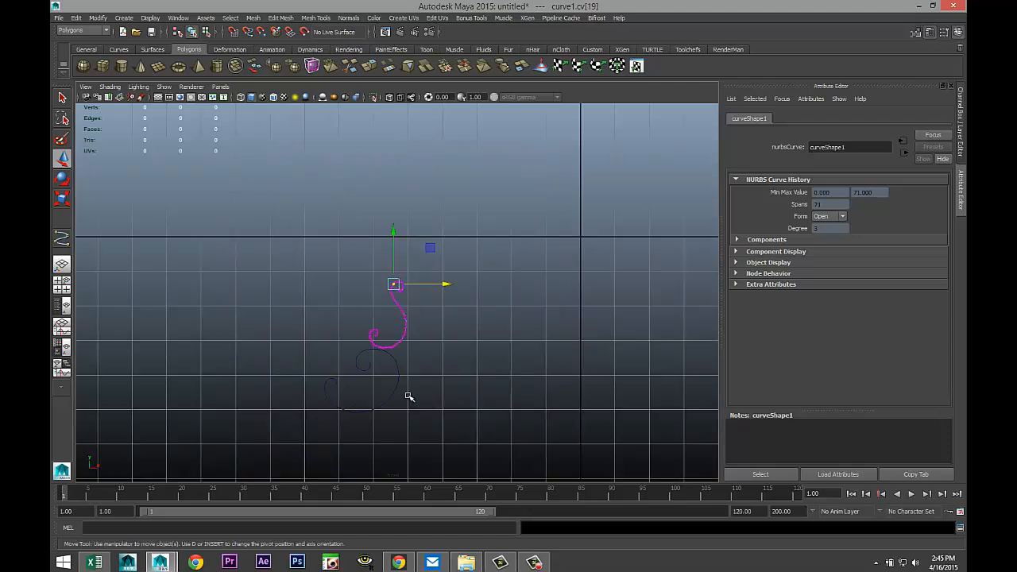
Select the two bunched control vertices at the bottom of the upper curve's large bend and shift them slightly along negative X
{"action": "scroll", "coordinate": [426, 402], "scroll_direction": "up", "scroll_amount": 10}
{"action": "middle_click_drag", "start_coordinate": [474, 422], "coordinate": [459, 270], "text": "alt"}
{"action": "scroll", "coordinate": [485, 374], "scroll_direction": "up", "scroll_amount": 7}
{"action": "left_click_drag", "start_coordinate": [308, 379], "coordinate": [322, 400]}
{"action": "middle_click_drag", "start_coordinate": [428, 431], "coordinate": [468, 375], "text": "alt"}
{"action": "scroll", "coordinate": [466, 375], "scroll_direction": "up", "scroll_amount": 9}
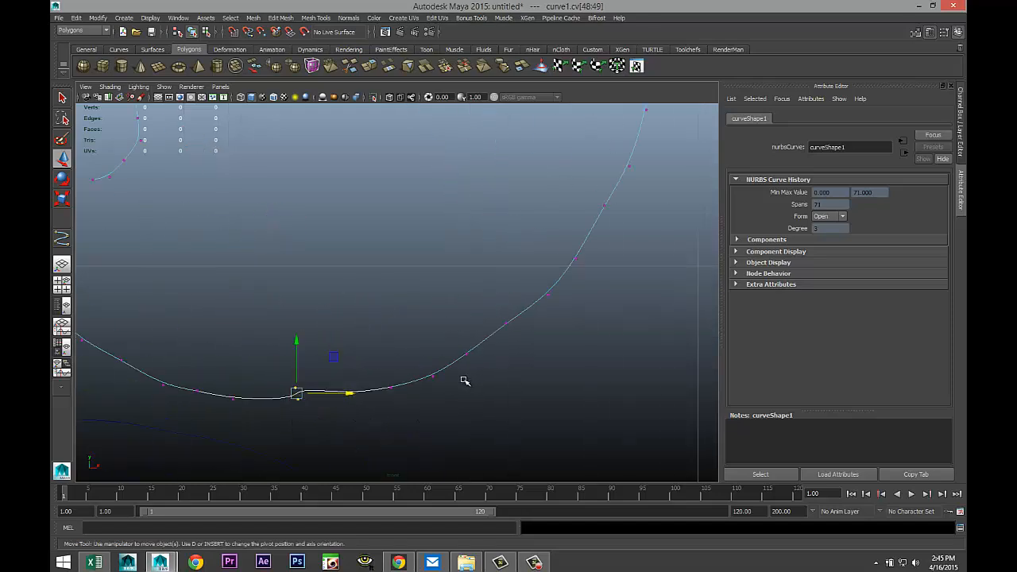
{"action": "scroll", "coordinate": [465, 381], "scroll_direction": "up", "scroll_amount": 3}
{"action": "left_click_drag", "start_coordinate": [259, 381], "coordinate": [260, 393]}
{"action": "left_click_drag", "start_coordinate": [309, 441], "coordinate": [314, 444]}
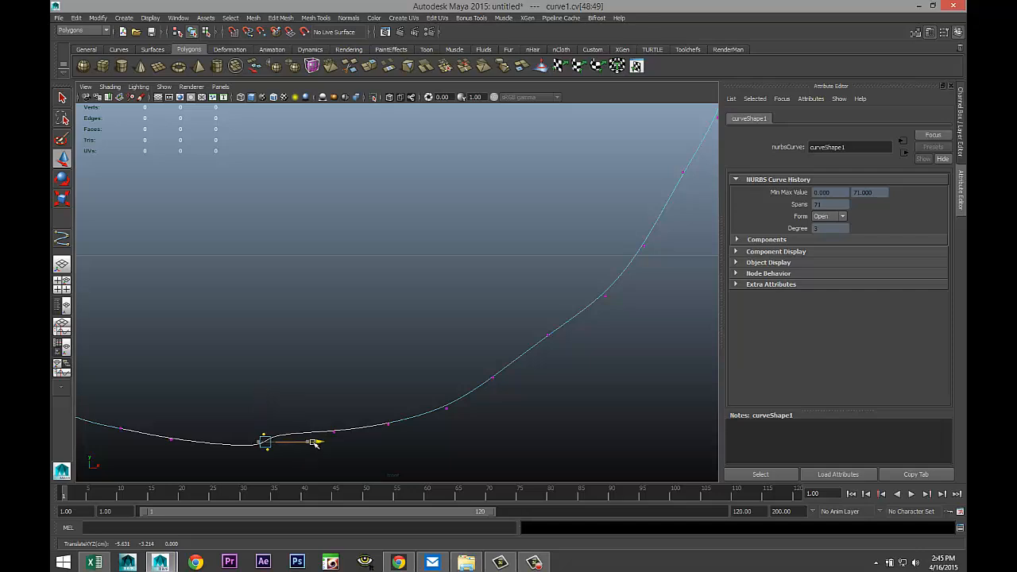
Spread the two bunched control vertices apart along X, one at a time, and fine-tune the height of the one nearer positive X
{"action": "left_click", "coordinate": [264, 434]}
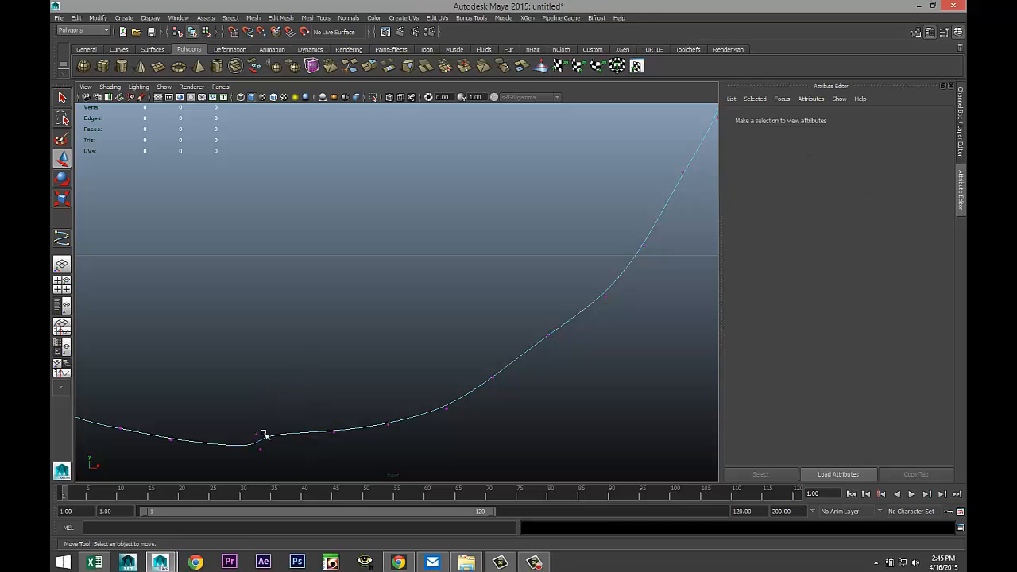
{"action": "left_click", "coordinate": [263, 436]}
{"action": "left_click", "coordinate": [315, 435]}
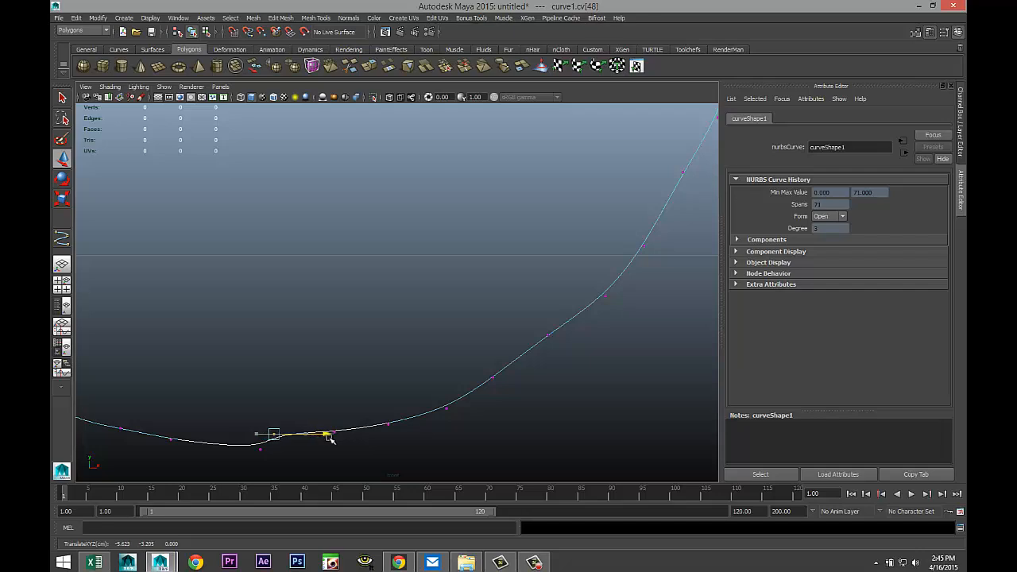
{"action": "left_click", "coordinate": [253, 445]}
{"action": "left_click", "coordinate": [314, 450]}
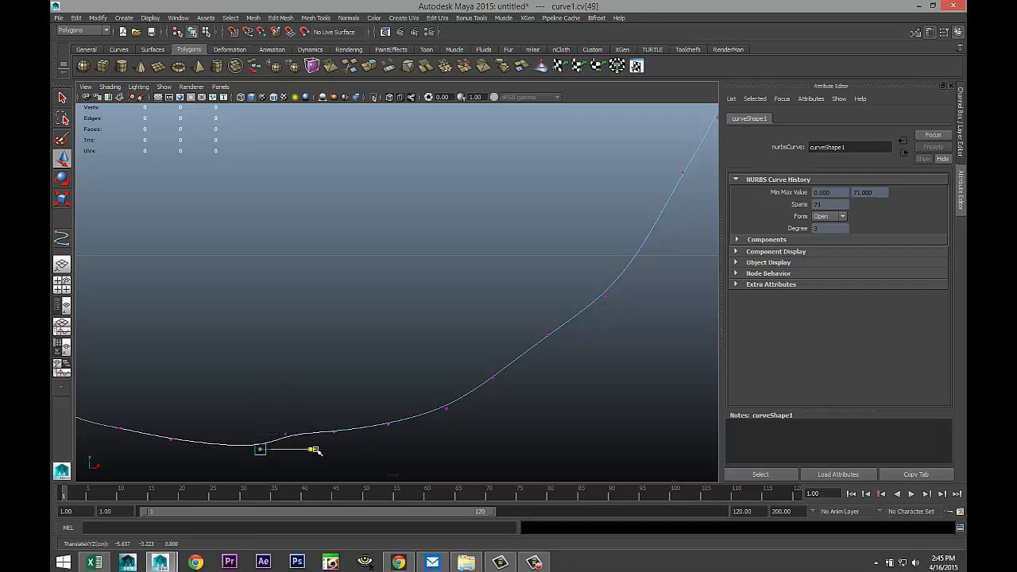
{"action": "left_click", "coordinate": [284, 437]}
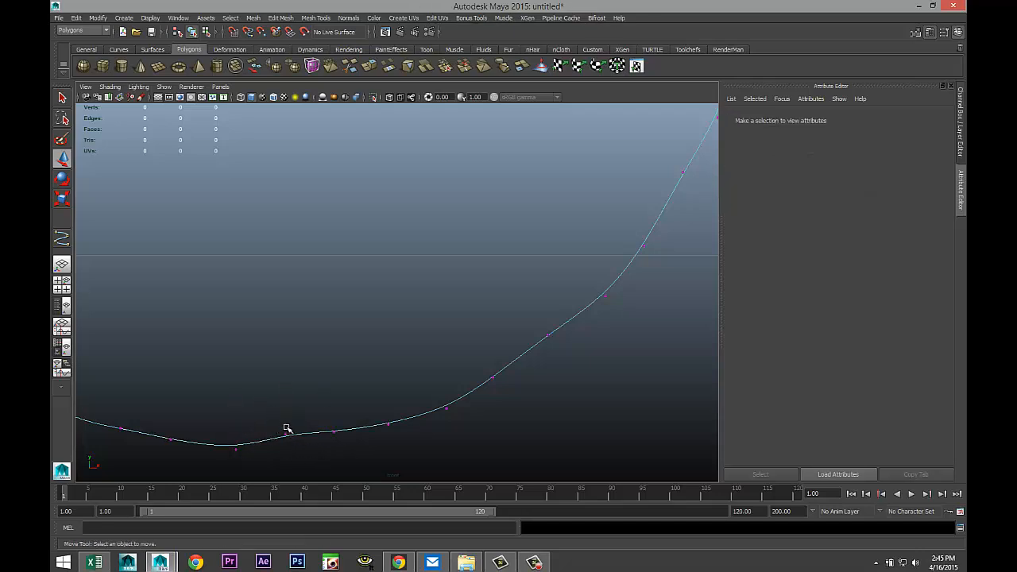
{"action": "left_click", "coordinate": [291, 438]}
{"action": "left_click", "coordinate": [286, 391]}
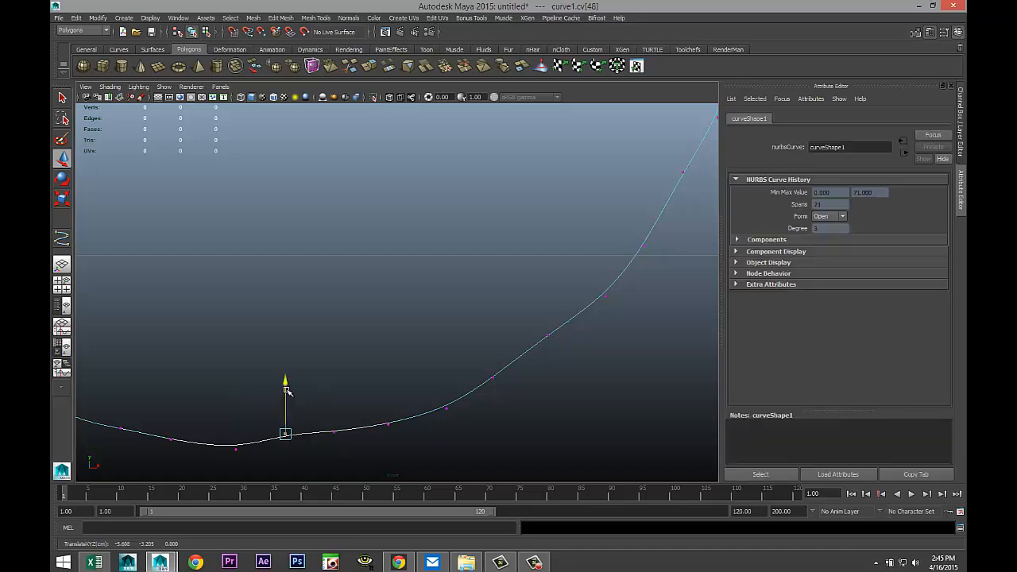
Switch to the perspective view, return to object mode, and select and duplicate both traced curves
{"action": "scroll", "coordinate": [355, 422], "scroll_direction": "down", "scroll_amount": 10}
{"action": "scroll", "coordinate": [362, 421], "scroll_direction": "up", "scroll_amount": 4}
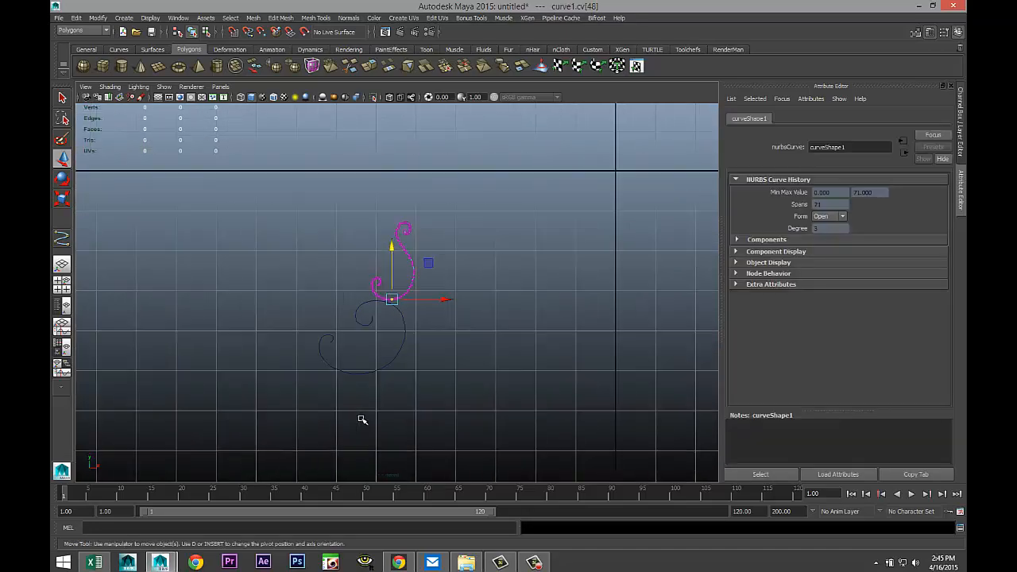
{"action": "middle_click_drag", "start_coordinate": [420, 435], "coordinate": [410, 411], "text": "alt"}
{"action": "scroll", "coordinate": [395, 413], "scroll_direction": "up", "scroll_amount": 3}
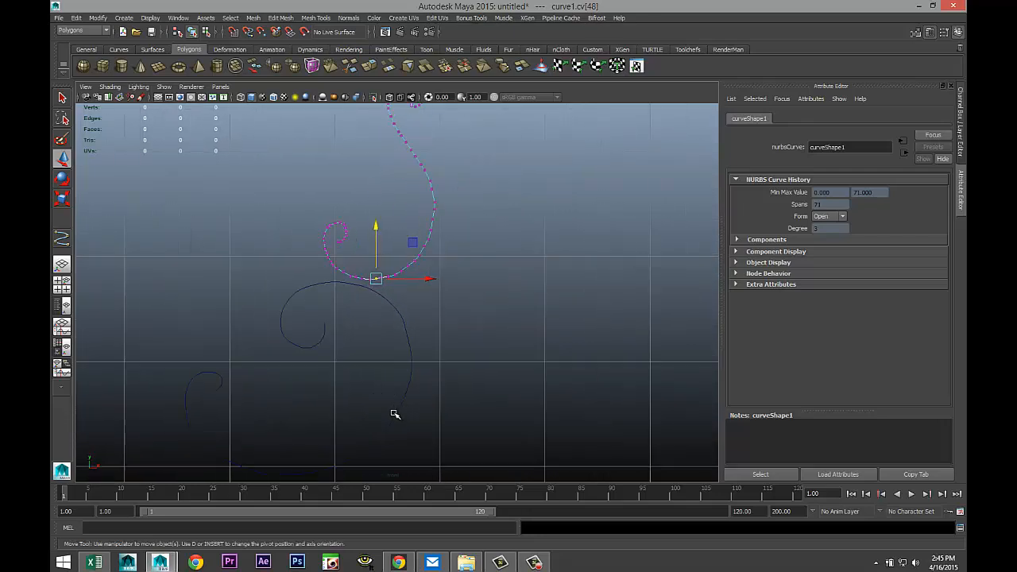
{"action": "left_click", "coordinate": [62, 285]}
{"action": "key", "text": "space"}
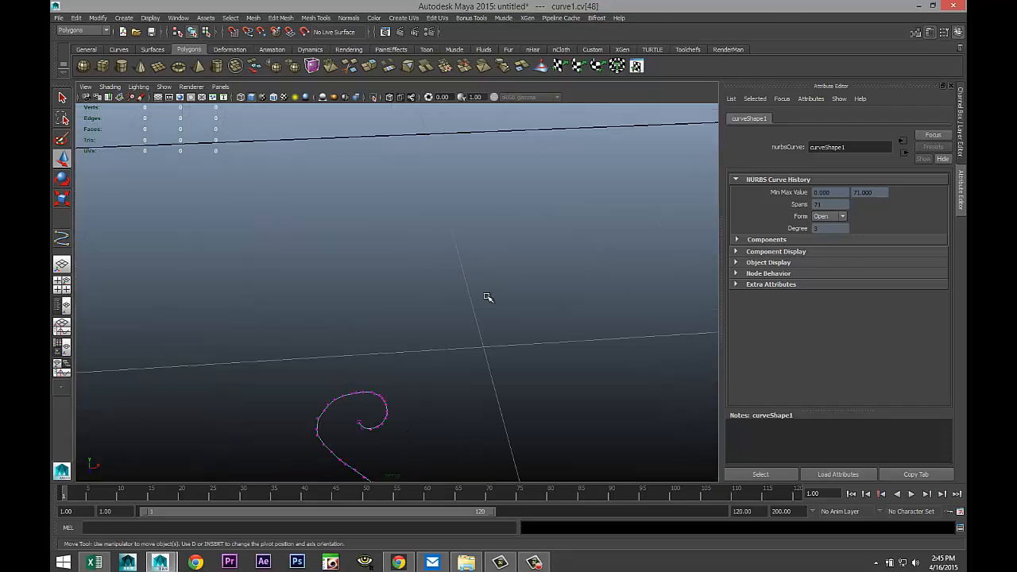
{"action": "middle_click_drag", "start_coordinate": [447, 344], "coordinate": [495, 141], "text": "alt"}
{"action": "scroll", "coordinate": [501, 289], "scroll_direction": "down", "scroll_amount": 4}
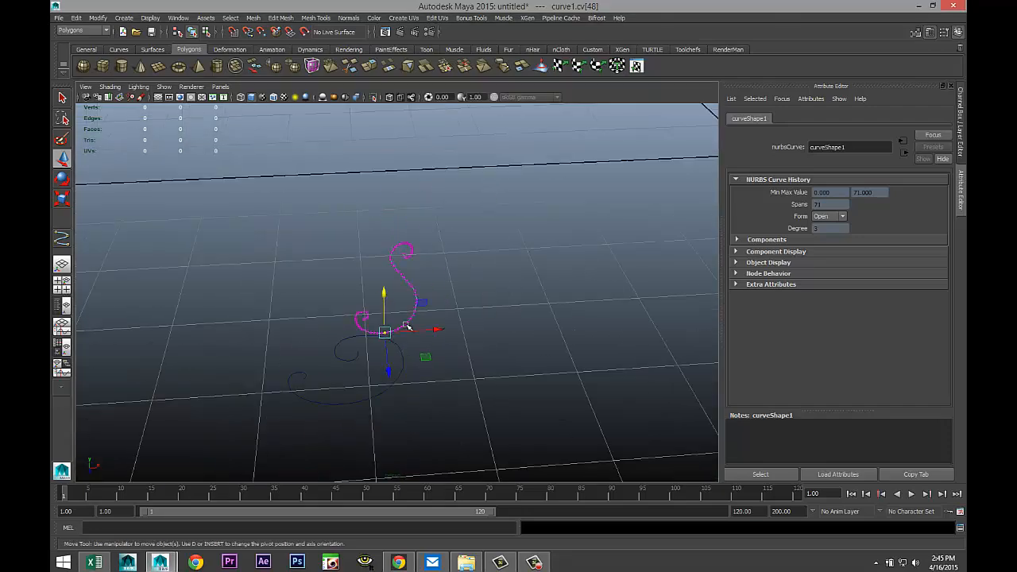
{"action": "right_click_drag", "start_coordinate": [406, 324], "coordinate": [445, 310]}
{"action": "left_click_drag", "start_coordinate": [261, 252], "coordinate": [512, 429]}
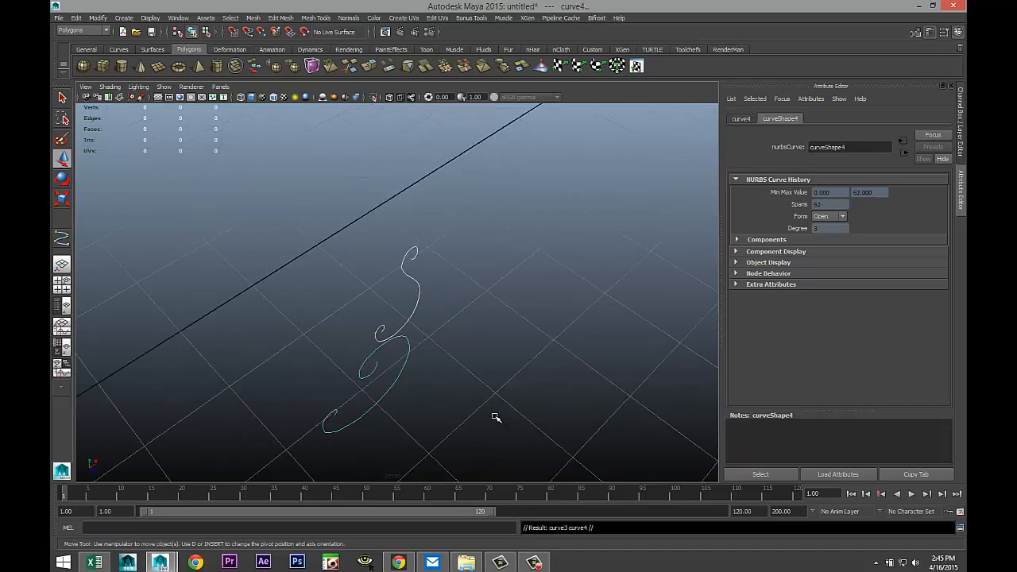
Offset the duplicated curves about 0.09 cm along negative Z and center their pivots
{"action": "scroll", "coordinate": [429, 389], "scroll_direction": "down", "scroll_amount": 6}
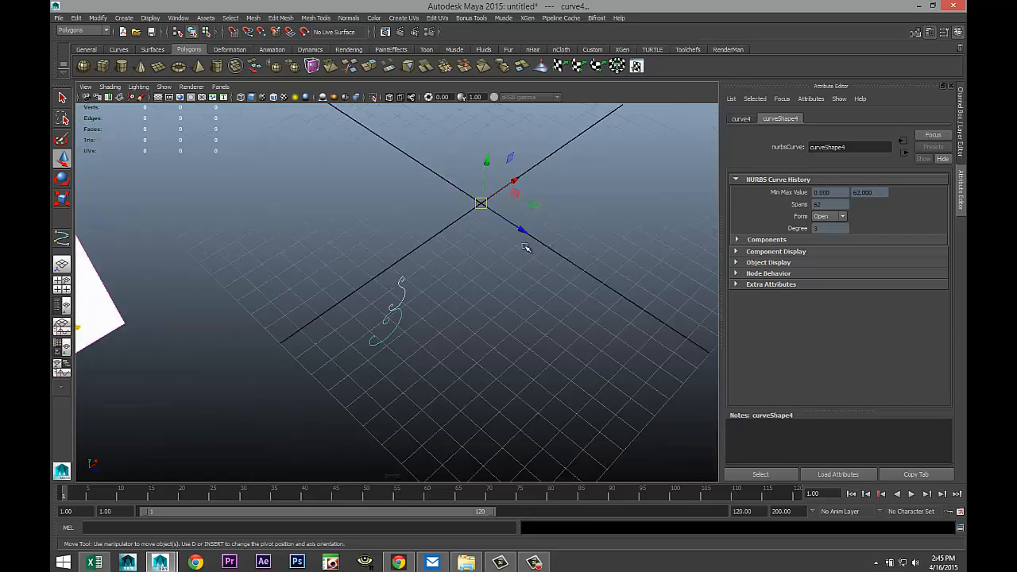
{"action": "left_click_drag", "start_coordinate": [518, 230], "coordinate": [518, 230]}
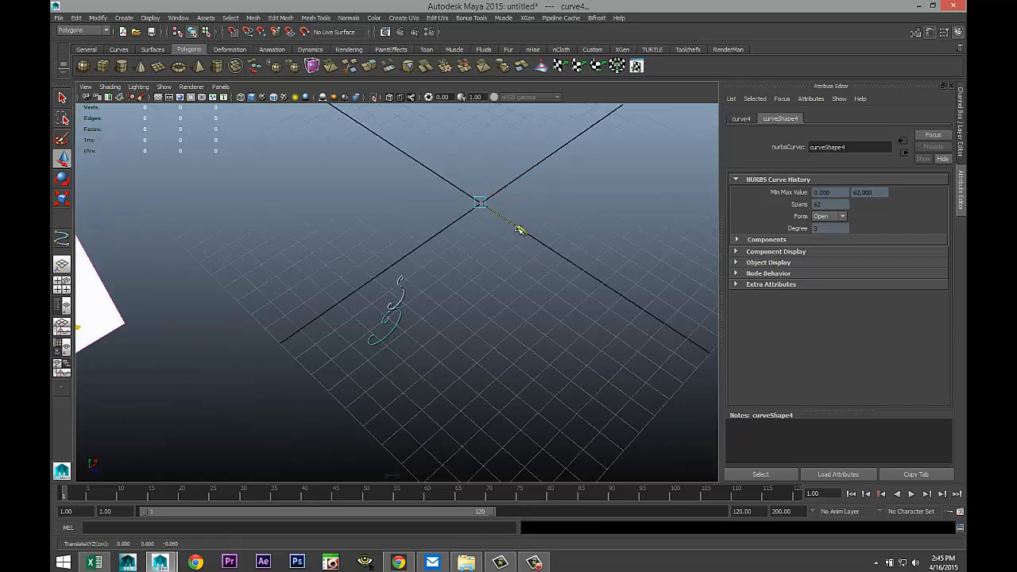
{"action": "scroll", "coordinate": [416, 341], "scroll_direction": "up", "scroll_amount": 5}
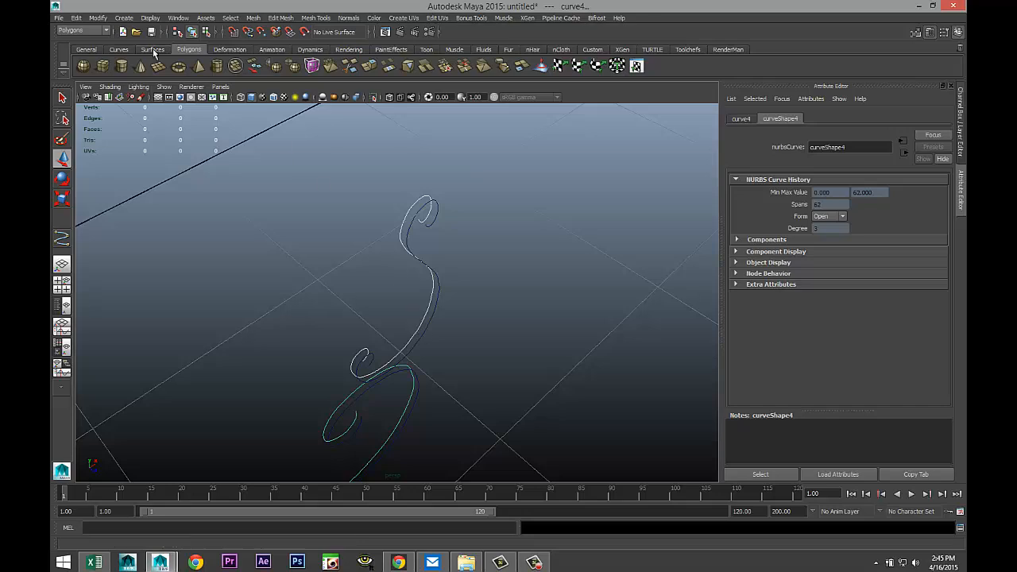
{"action": "left_click", "coordinate": [98, 17]}
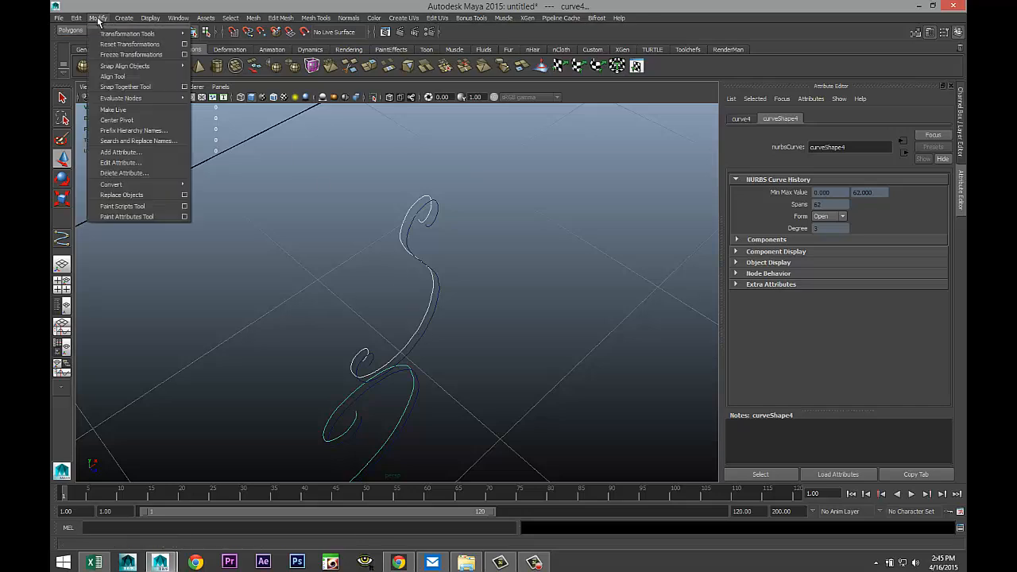
{"action": "left_click", "coordinate": [132, 123]}
Select the upper S-shaped curve with its duplicate and loft a surface between them using the Surfaces menu set
{"action": "scroll", "coordinate": [365, 310], "scroll_direction": "up", "scroll_amount": 3}
{"action": "left_click_drag", "start_coordinate": [402, 363], "coordinate": [503, 291], "text": "alt"}
{"action": "middle_click_drag", "start_coordinate": [502, 291], "coordinate": [463, 345], "text": "alt"}
{"action": "left_click", "coordinate": [551, 333]}
{"action": "left_click_drag", "start_coordinate": [438, 256], "coordinate": [530, 304]}
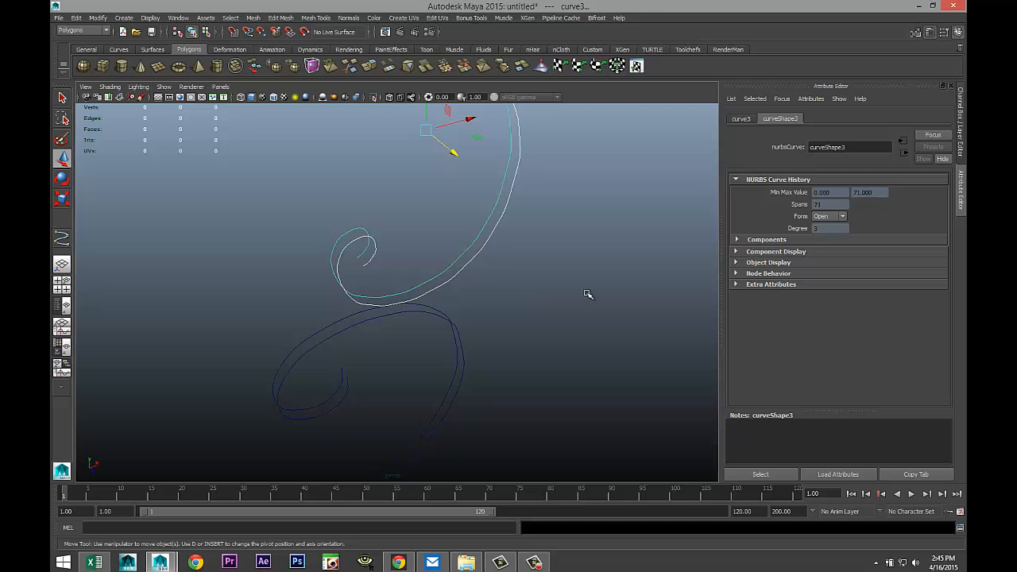
{"action": "left_click", "coordinate": [106, 31]}
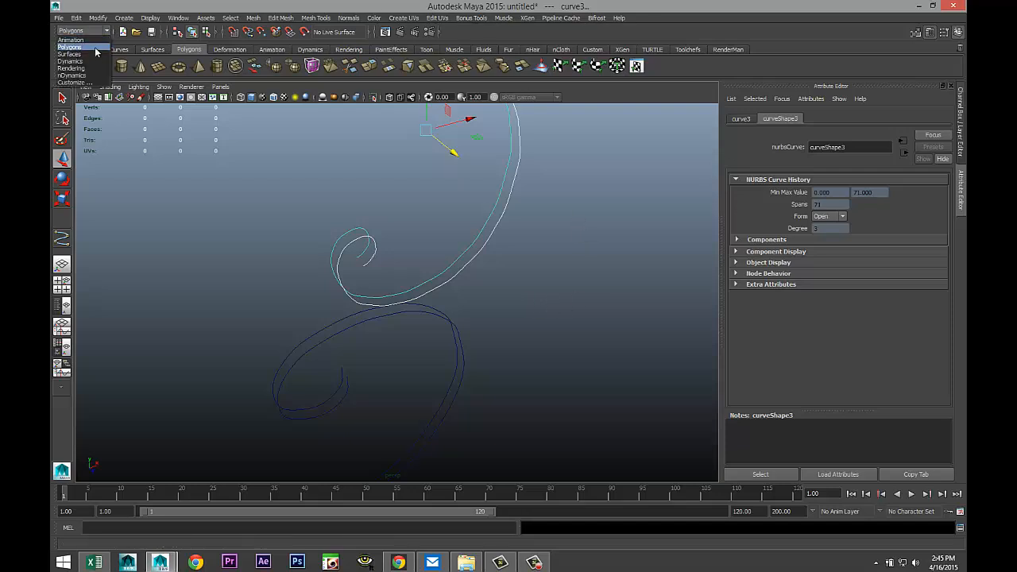
{"action": "left_click", "coordinate": [79, 61]}
{"action": "left_click", "coordinate": [273, 17]}
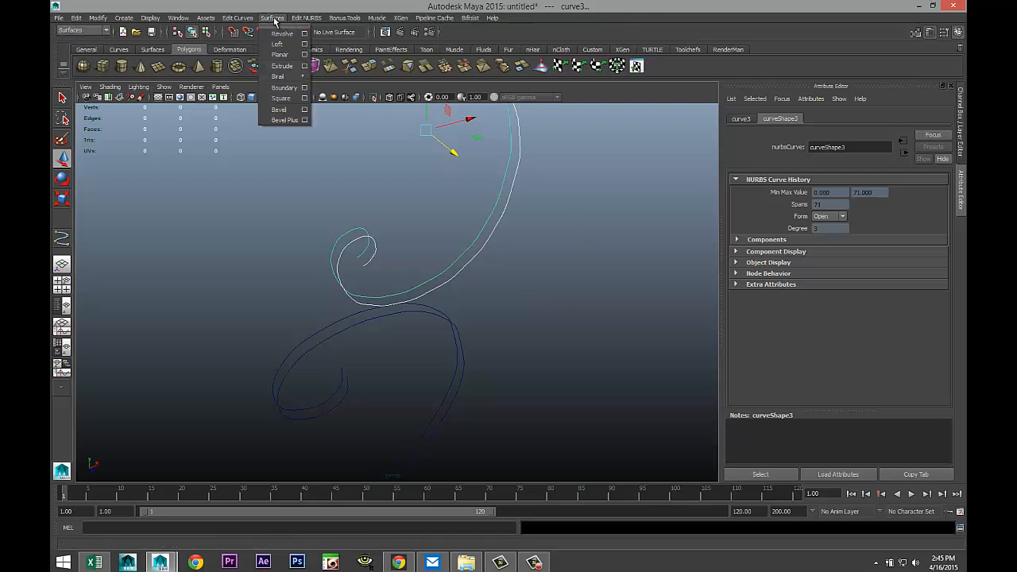
{"action": "left_click", "coordinate": [287, 46]}
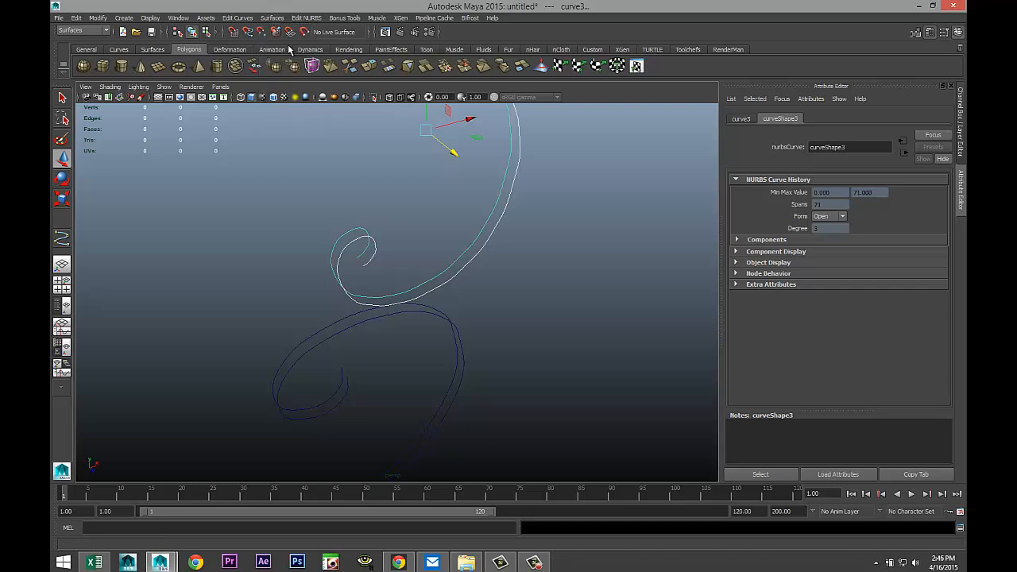
Select the lower curve with its duplicate and repeat the Loft between them
{"action": "left_click_drag", "start_coordinate": [546, 391], "coordinate": [314, 260], "text": "alt"}
{"action": "left_click", "coordinate": [370, 320]}
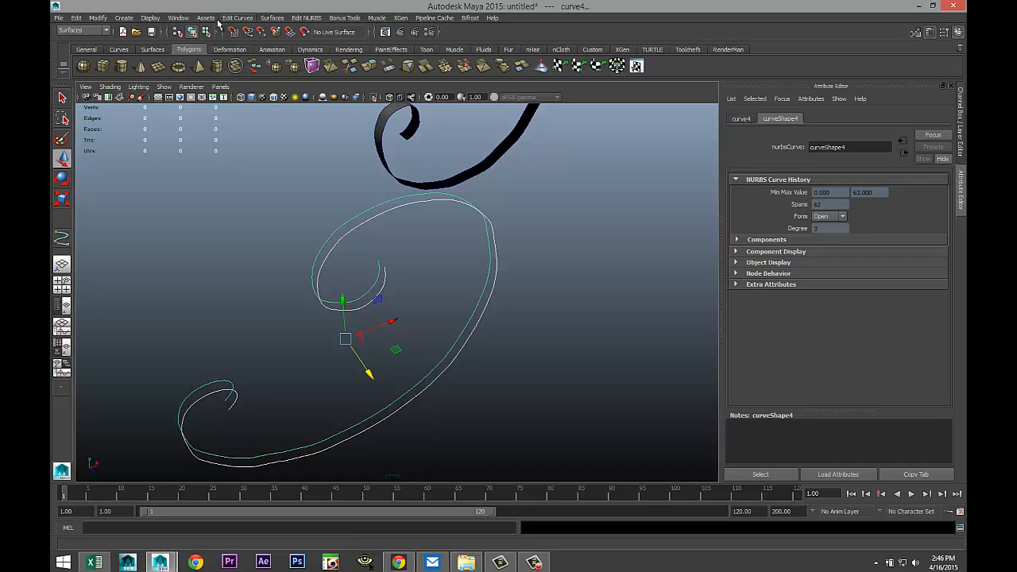
{"action": "key", "text": "g"}
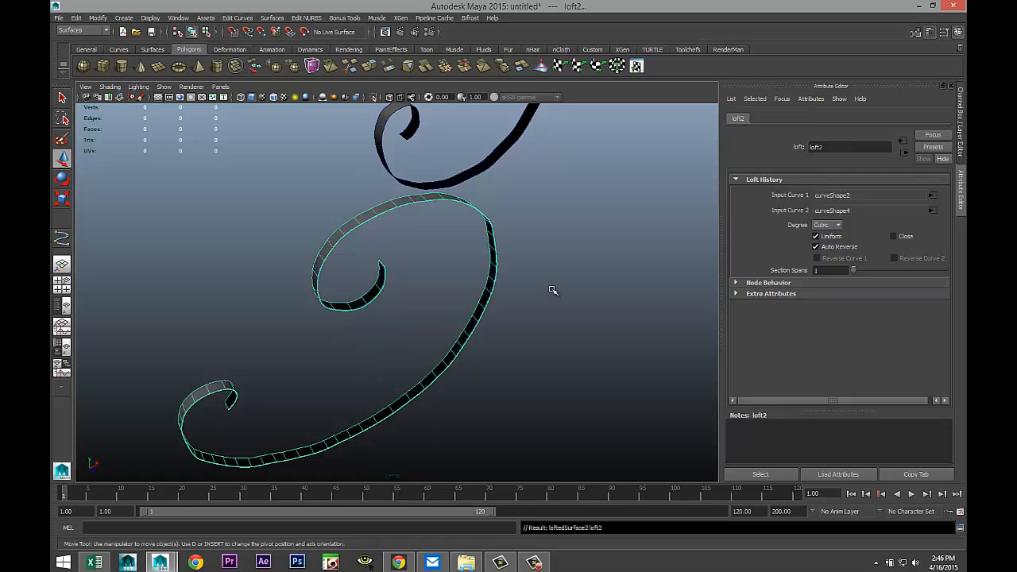
Select both lofted surfaces and delete their construction history
{"action": "left_click_drag", "start_coordinate": [546, 277], "coordinate": [450, 334], "text": "alt"}
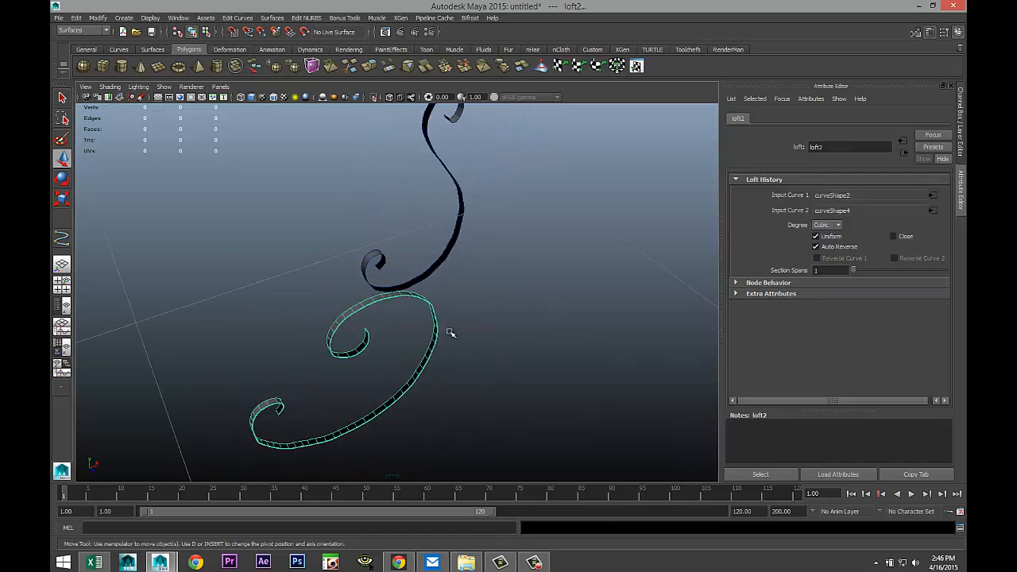
{"action": "left_click", "coordinate": [463, 226]}
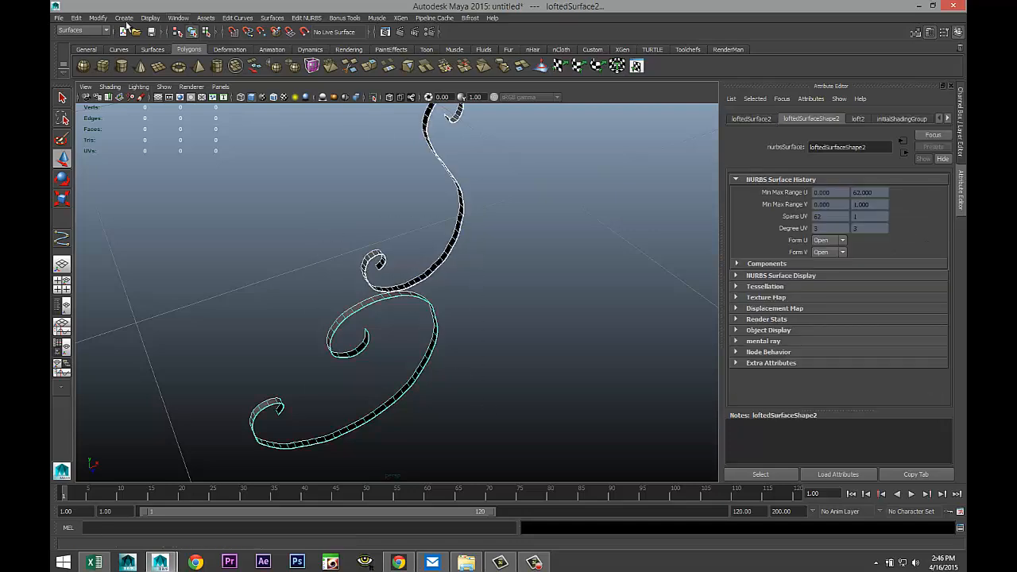
{"action": "left_click", "coordinate": [77, 18]}
{"action": "mouse_move", "coordinate": [148, 131]}
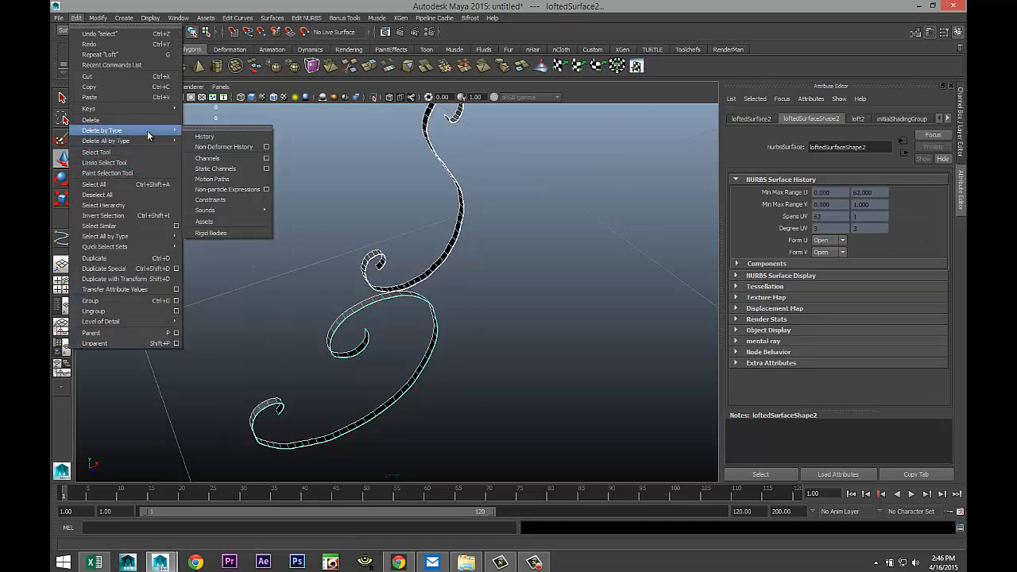
{"action": "left_click", "coordinate": [213, 139]}
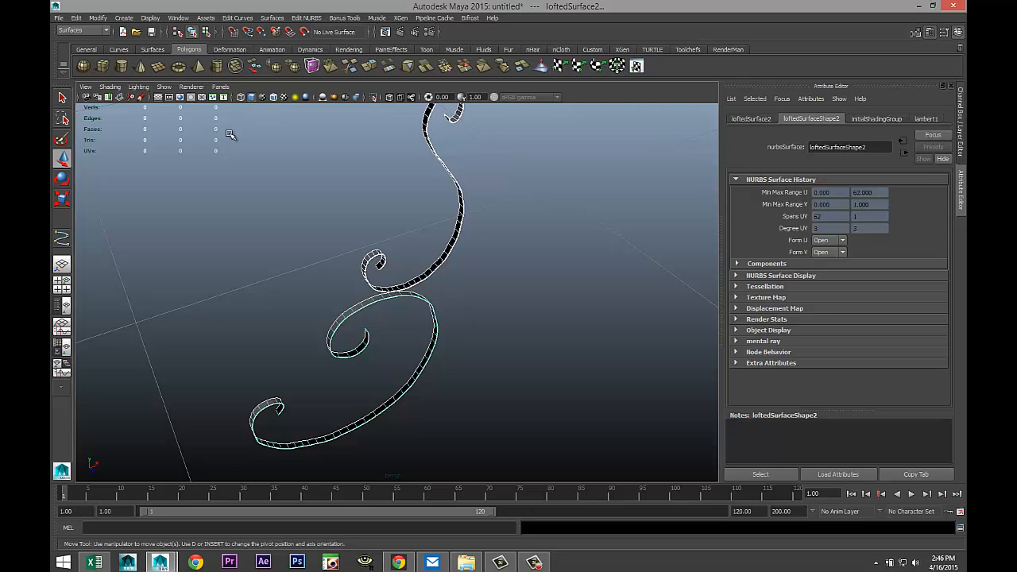
Convert both lofted NURBS surfaces to polygons
{"action": "left_click", "coordinate": [98, 17]}
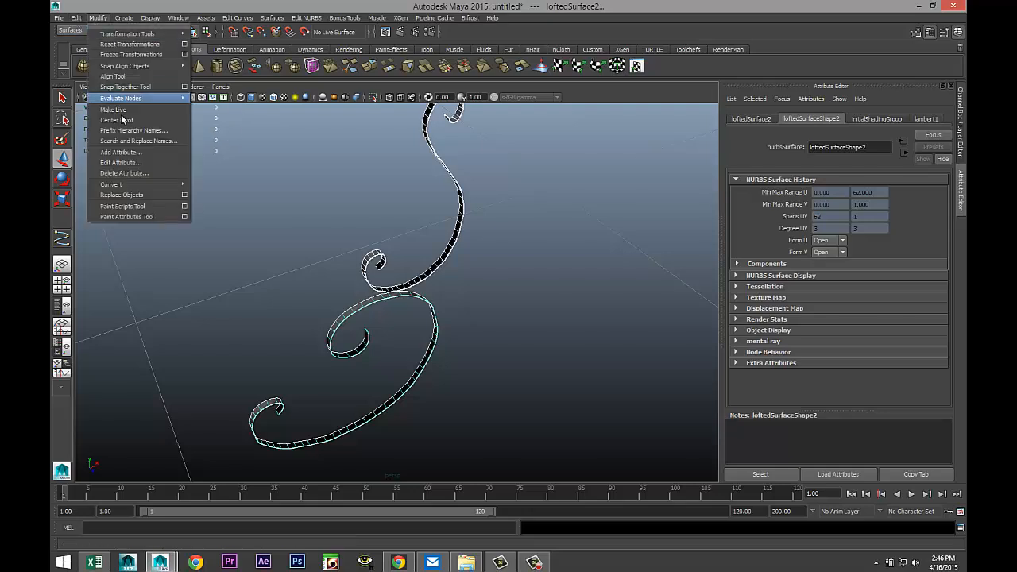
{"action": "mouse_move", "coordinate": [135, 189]}
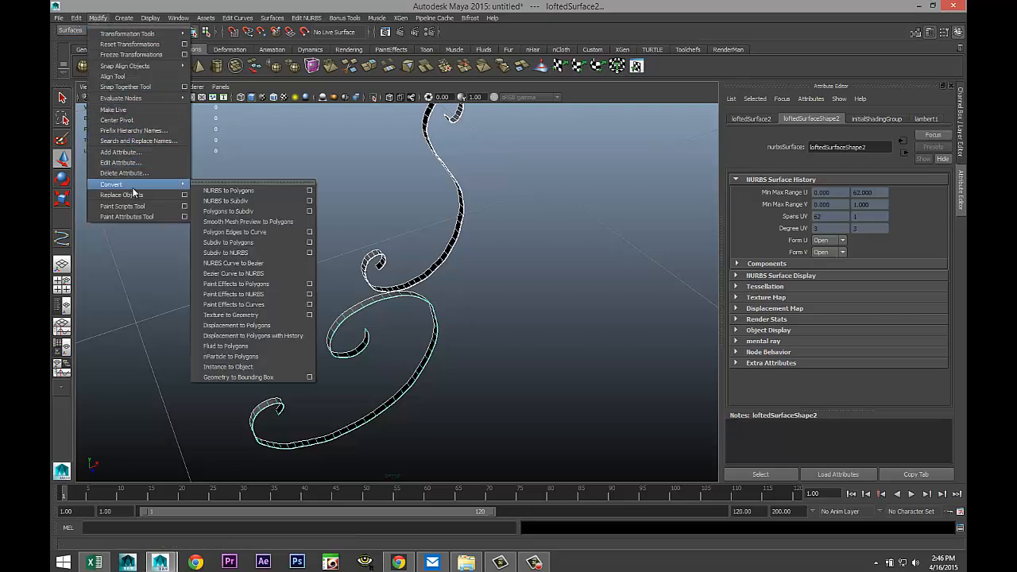
{"action": "left_click", "coordinate": [253, 195]}
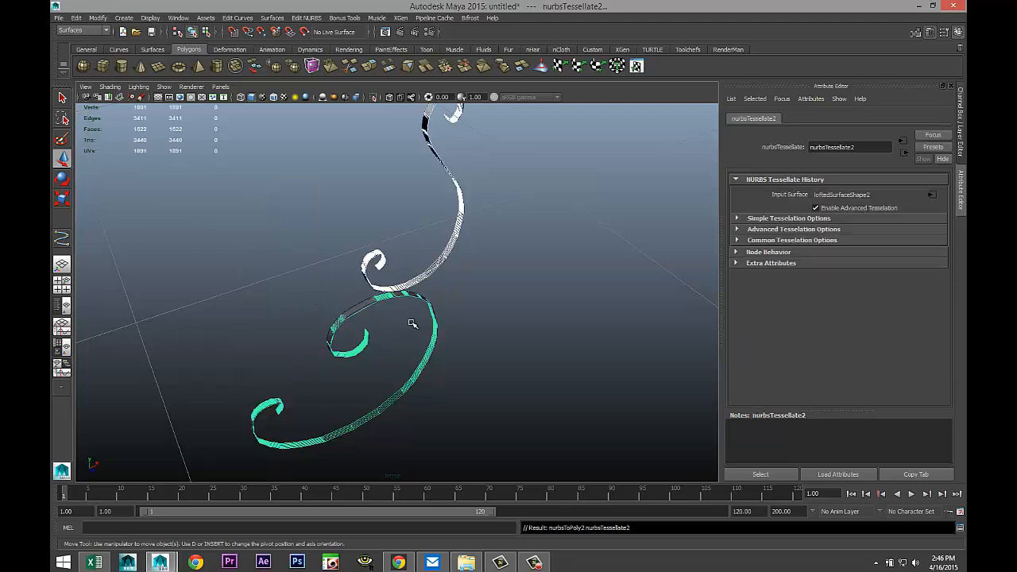
Center the pivots of the two polygon strips, move them along Z clear of the lofted surfaces, and clear the selection
{"action": "scroll", "coordinate": [466, 352], "scroll_direction": "down", "scroll_amount": 5}
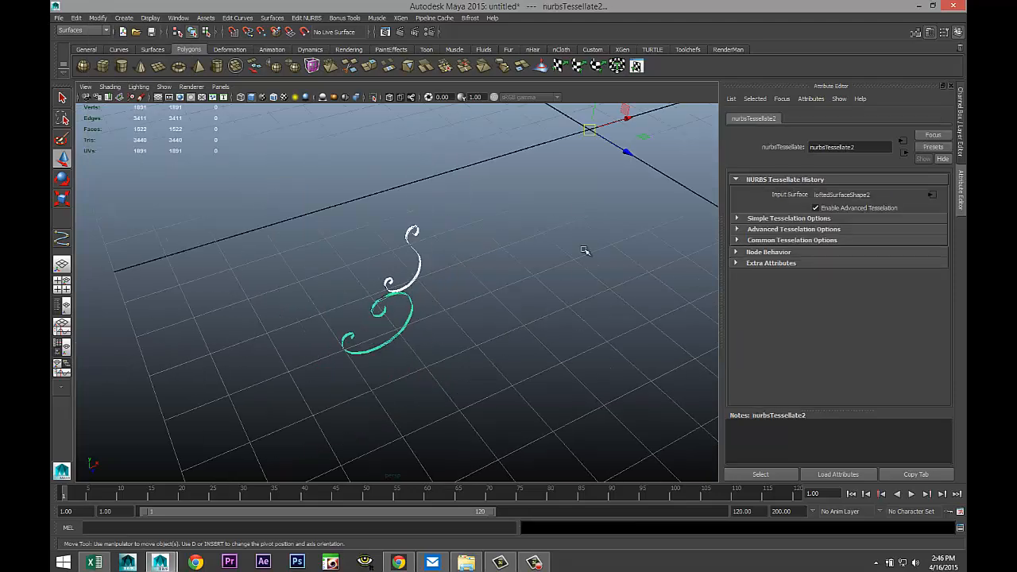
{"action": "left_click", "coordinate": [98, 18]}
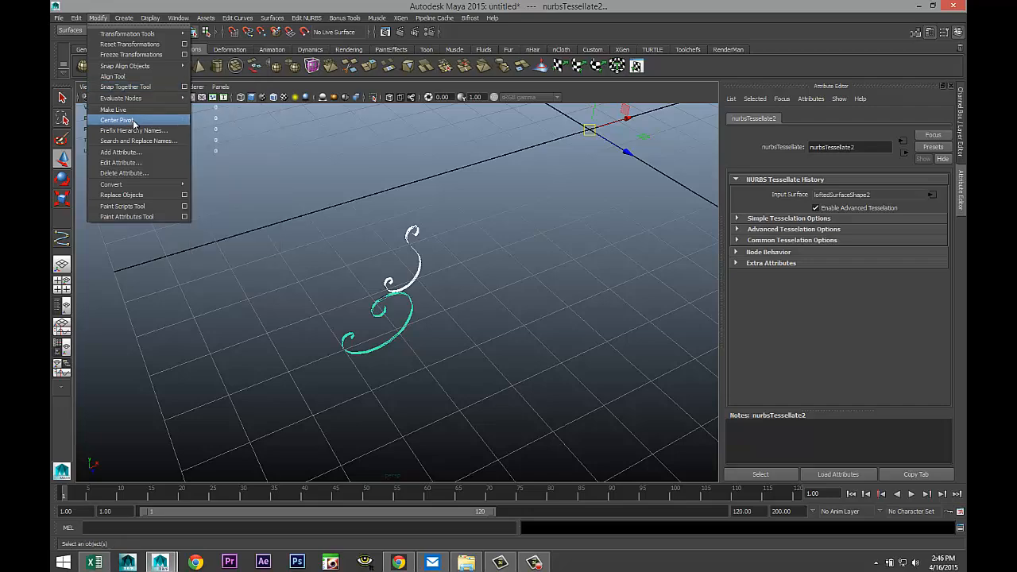
{"action": "left_click", "coordinate": [115, 124]}
{"action": "left_click_drag", "start_coordinate": [408, 363], "coordinate": [426, 388]}
{"action": "scroll", "coordinate": [445, 402], "scroll_direction": "up", "scroll_amount": 5}
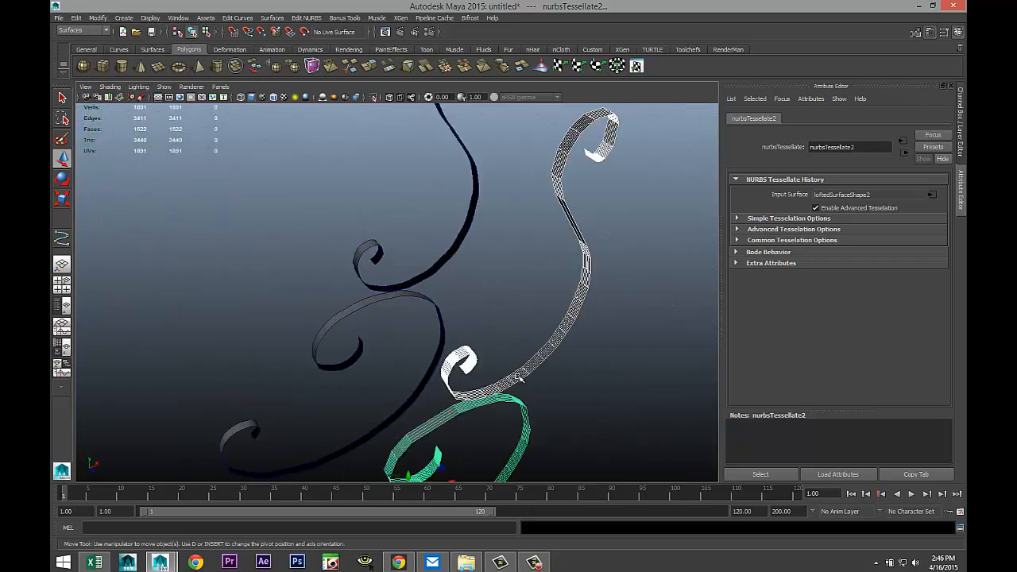
{"action": "right_click", "coordinate": [519, 379]}
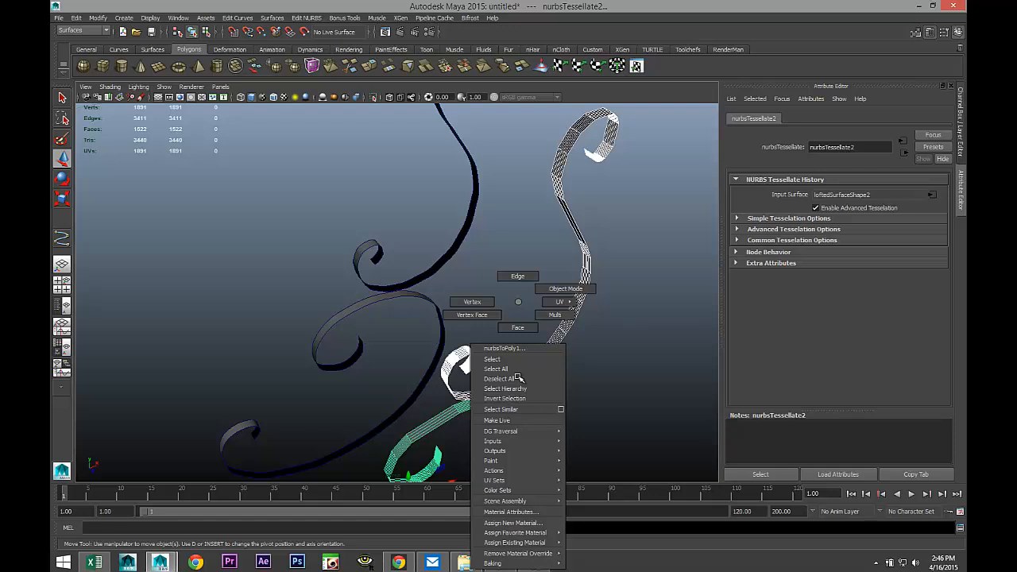
{"action": "left_click", "coordinate": [518, 379]}
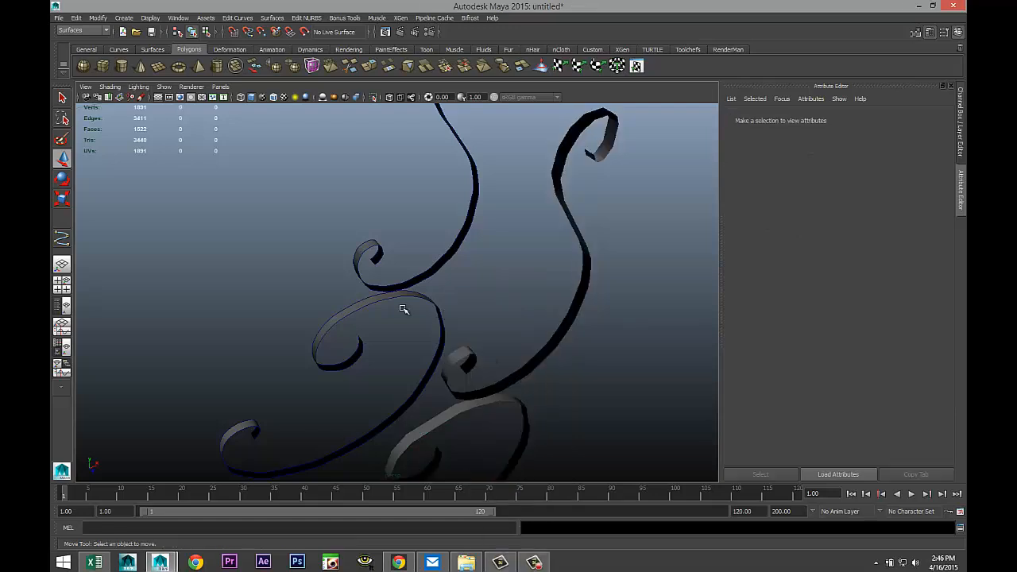
Delete the original lofted NURBS surfaces, keeping only the polygon strips
{"action": "left_click_drag", "start_coordinate": [326, 234], "coordinate": [429, 345]}
{"action": "key", "text": "Delete"}
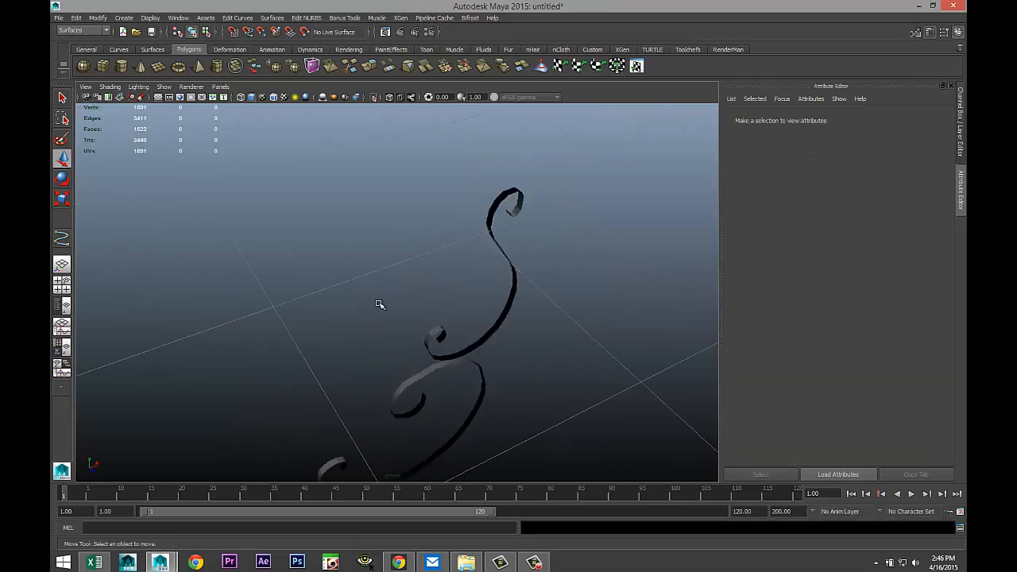
Extrude the faces of both polygon strips with a thickness of 0.1 and clear the selection
{"action": "left_click_drag", "start_coordinate": [376, 291], "coordinate": [520, 420]}
{"action": "middle_click_drag", "start_coordinate": [535, 406], "coordinate": [518, 370], "text": "alt"}
{"action": "left_click", "coordinate": [79, 30]}
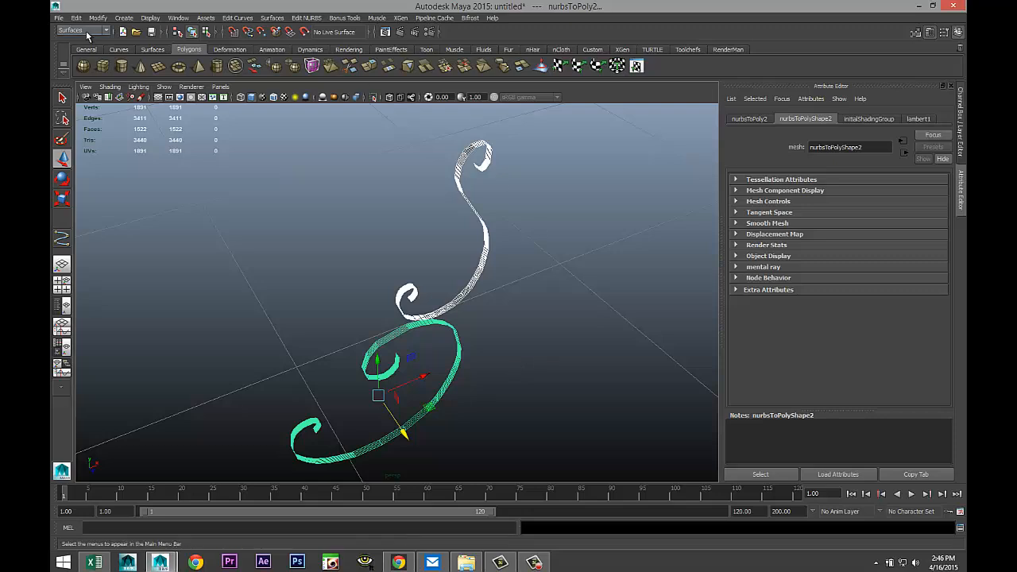
{"action": "left_click", "coordinate": [91, 47]}
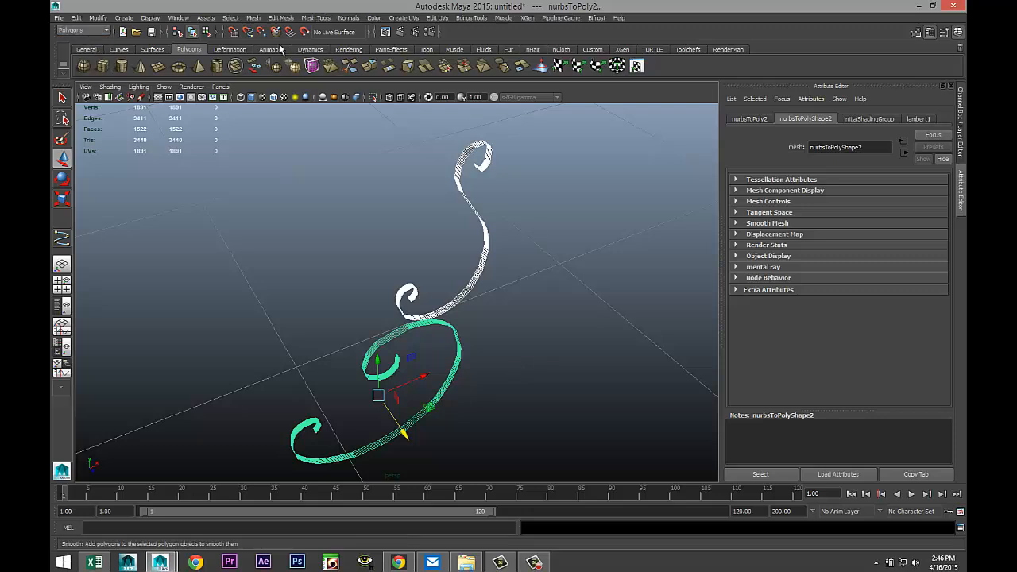
{"action": "left_click", "coordinate": [279, 19]}
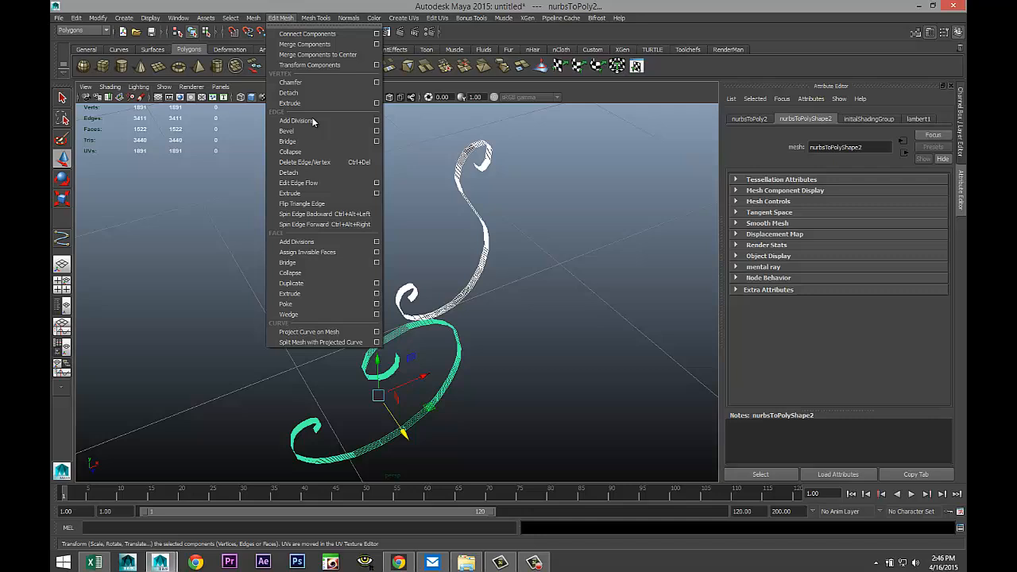
{"action": "left_click", "coordinate": [326, 295]}
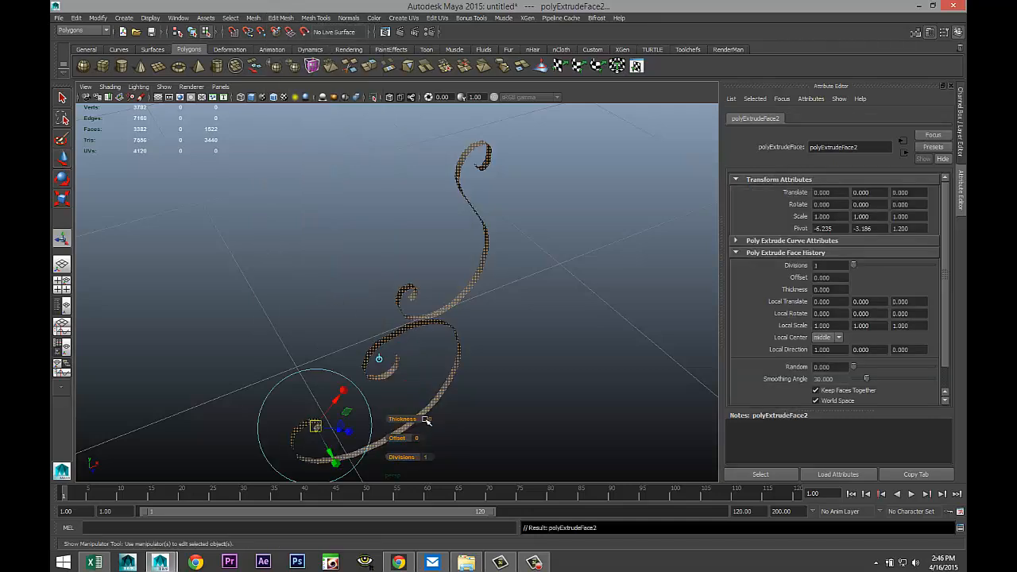
{"action": "left_click_drag", "start_coordinate": [412, 421], "coordinate": [403, 419]}
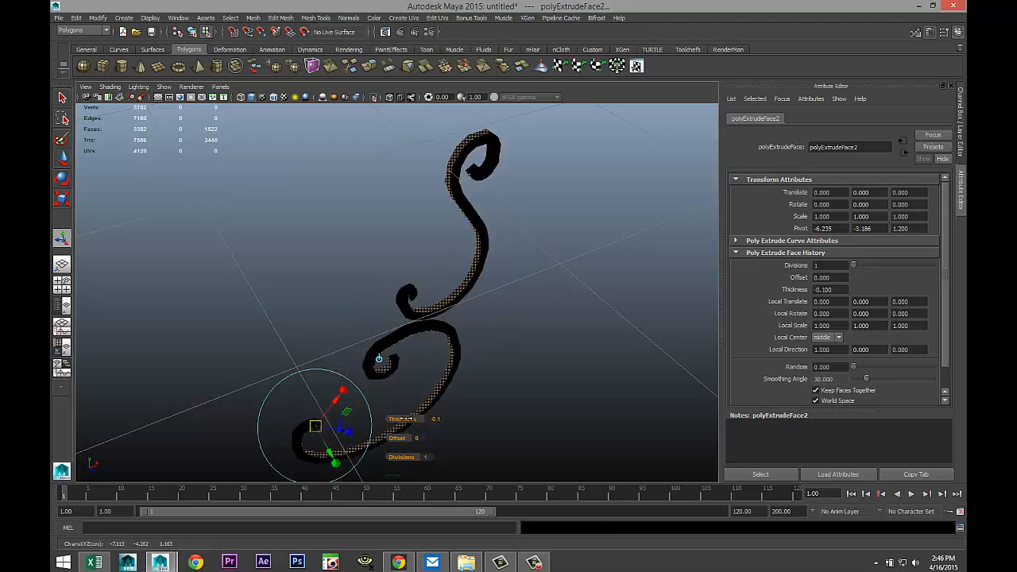
{"action": "left_click", "coordinate": [441, 419]}
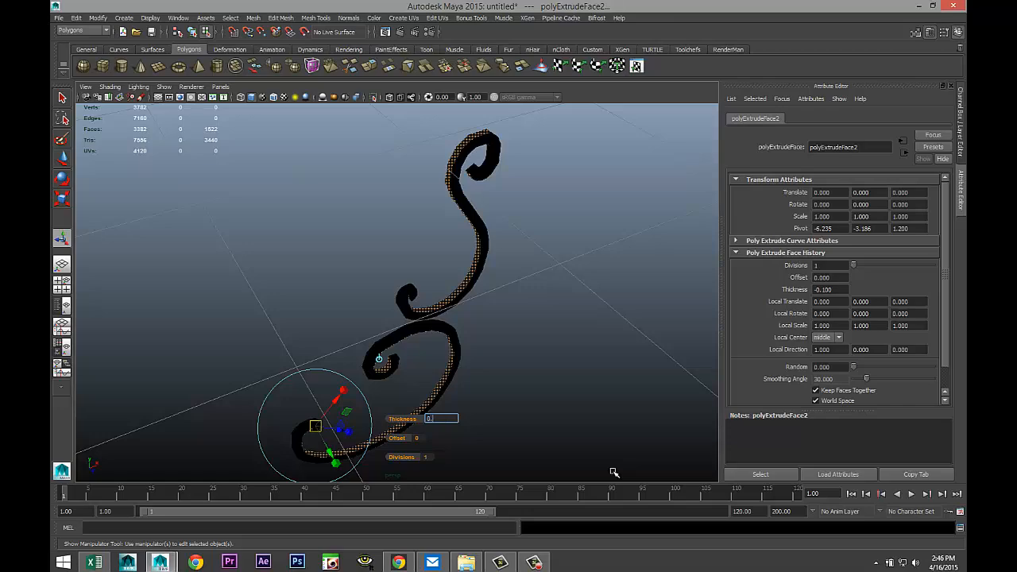
{"action": "type", "text": "0.1"}
{"action": "key", "text": "Return"}
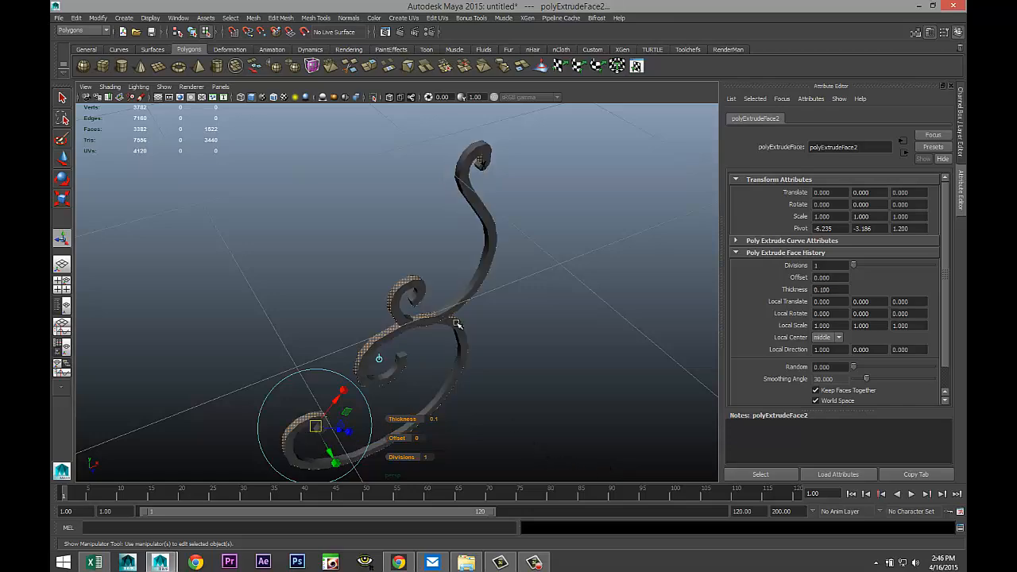
{"action": "left_click_drag", "start_coordinate": [457, 324], "coordinate": [493, 355], "text": "alt"}
{"action": "left_click", "coordinate": [532, 345]}
Move the upper scroll arm up slightly along Y so it just clears the lower arm, checking the gap from the front
{"action": "left_click", "coordinate": [470, 321]}
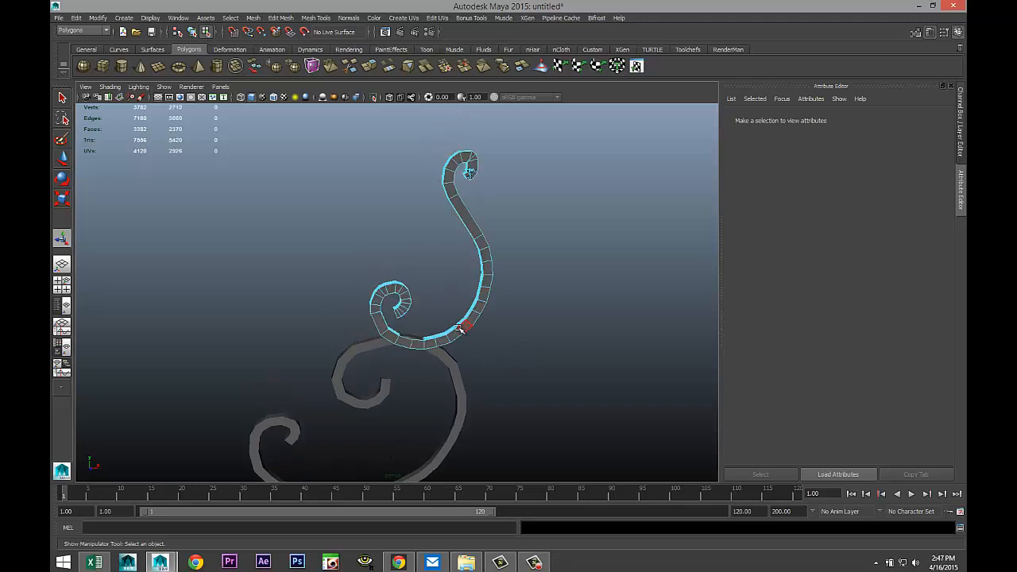
{"action": "right_click_drag", "start_coordinate": [459, 329], "coordinate": [507, 289]}
{"action": "left_click", "coordinate": [476, 318]}
{"action": "key", "text": "w"}
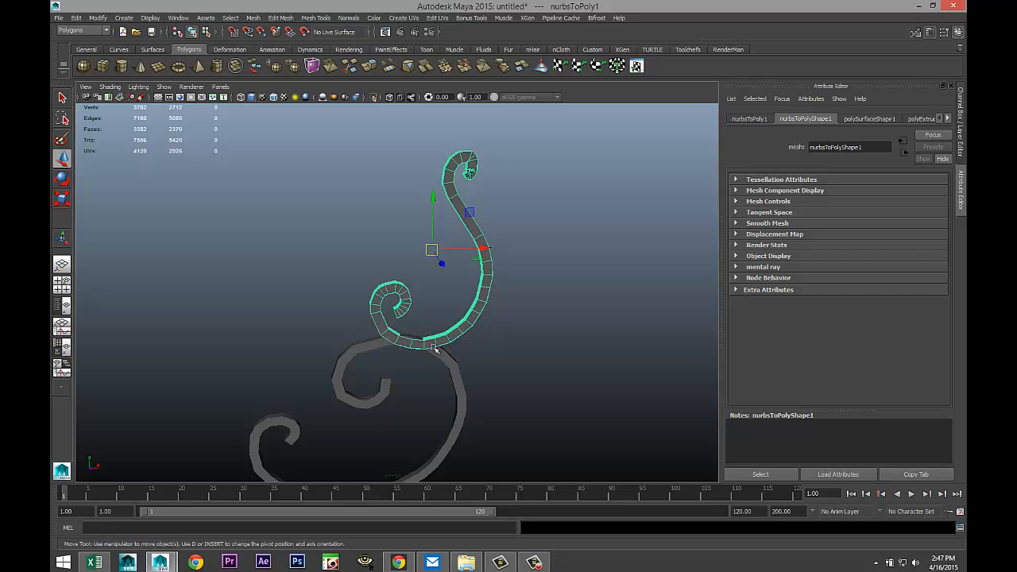
{"action": "left_click_drag", "start_coordinate": [436, 201], "coordinate": [432, 186]}
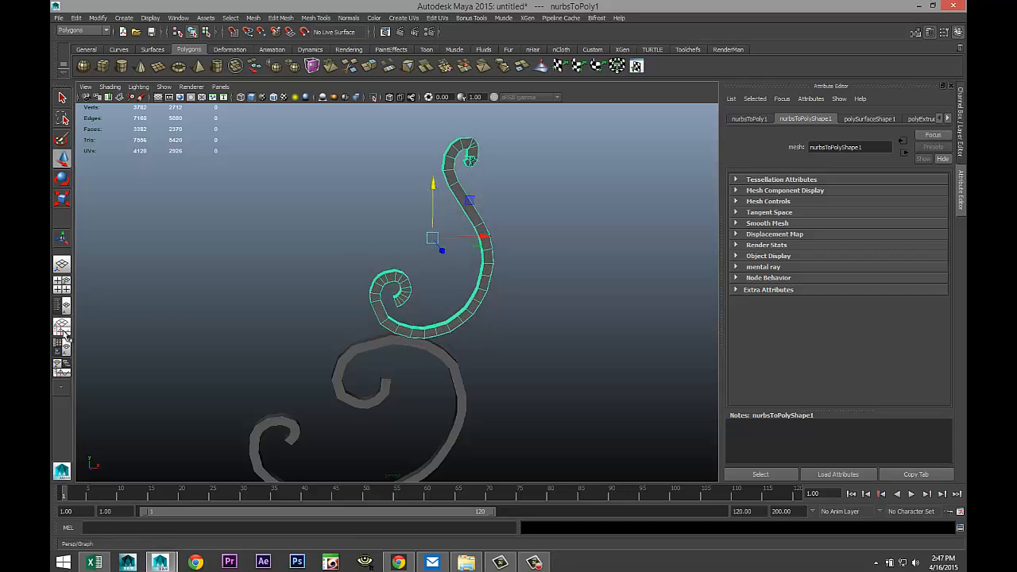
{"action": "left_click", "coordinate": [62, 288]}
{"action": "key", "text": "space"}
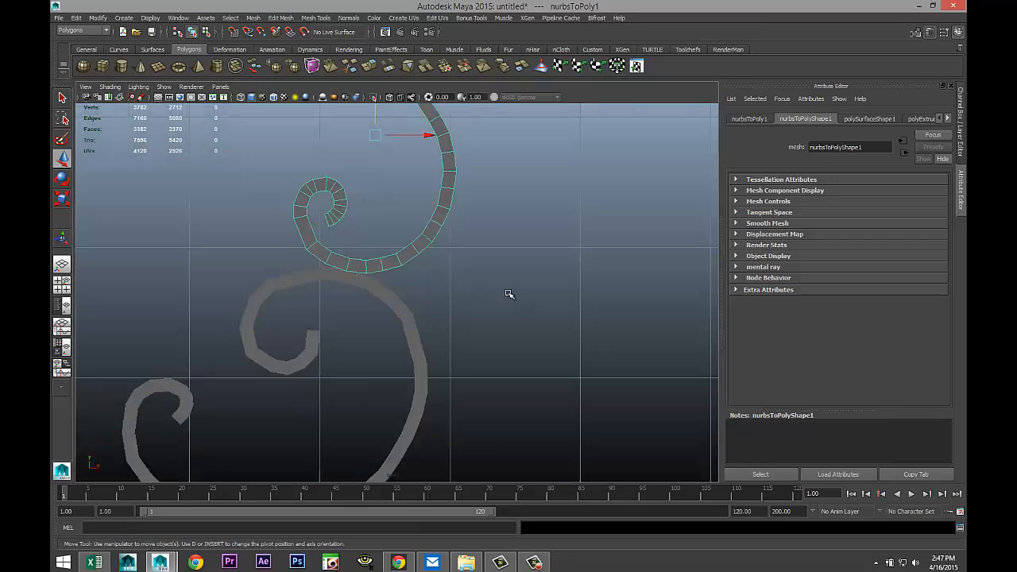
{"action": "left_click", "coordinate": [62, 287]}
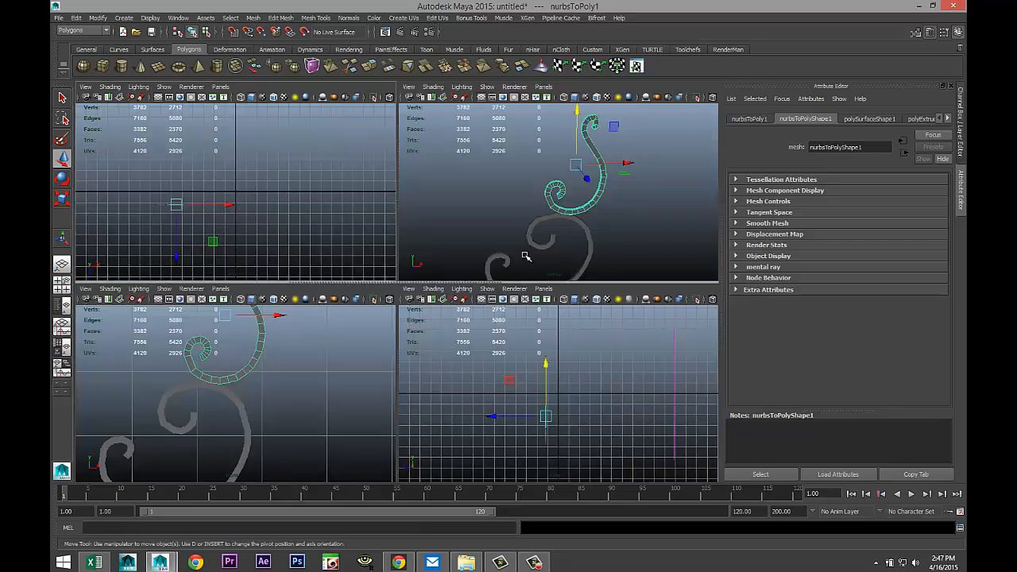
{"action": "key", "text": "space"}
{"action": "left_click_drag", "start_coordinate": [516, 338], "coordinate": [525, 362], "text": "alt"}
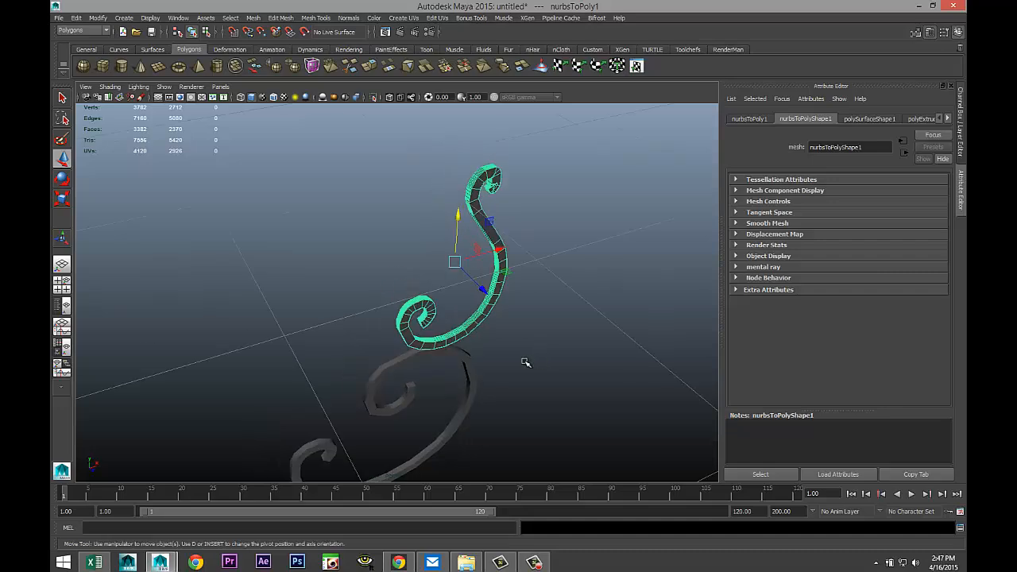
Turn on smooth mesh preview for both scroll arms, clear the selection, and inspect where the arms meet
{"action": "left_click_drag", "start_coordinate": [376, 327], "coordinate": [578, 449]}
{"action": "mouse_move", "coordinate": [579, 439]}
{"action": "middle_mouse_down", "text": "alt"}
{"action": "mouse_move", "coordinate": [580, 382]}
{"action": "mouse_move", "coordinate": [586, 420]}
{"action": "mouse_move", "coordinate": [576, 425]}
{"action": "middle_mouse_up", "text": "alt"}
{"action": "key", "text": "3"}
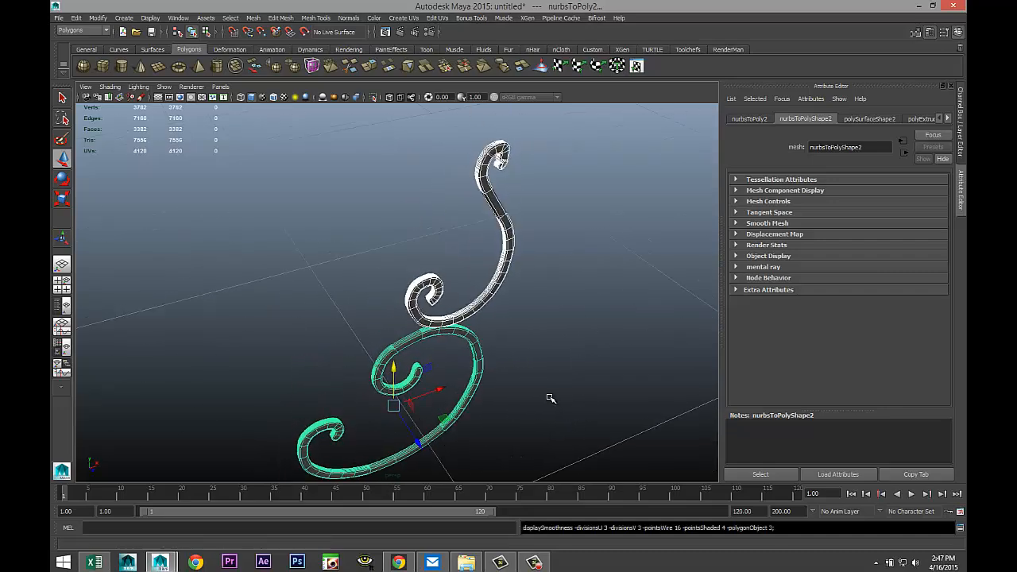
{"action": "left_click", "coordinate": [564, 398]}
{"action": "left_click_drag", "start_coordinate": [564, 402], "coordinate": [532, 377], "text": "alt"}
{"action": "scroll", "coordinate": [531, 377], "scroll_direction": "up", "scroll_amount": 5}
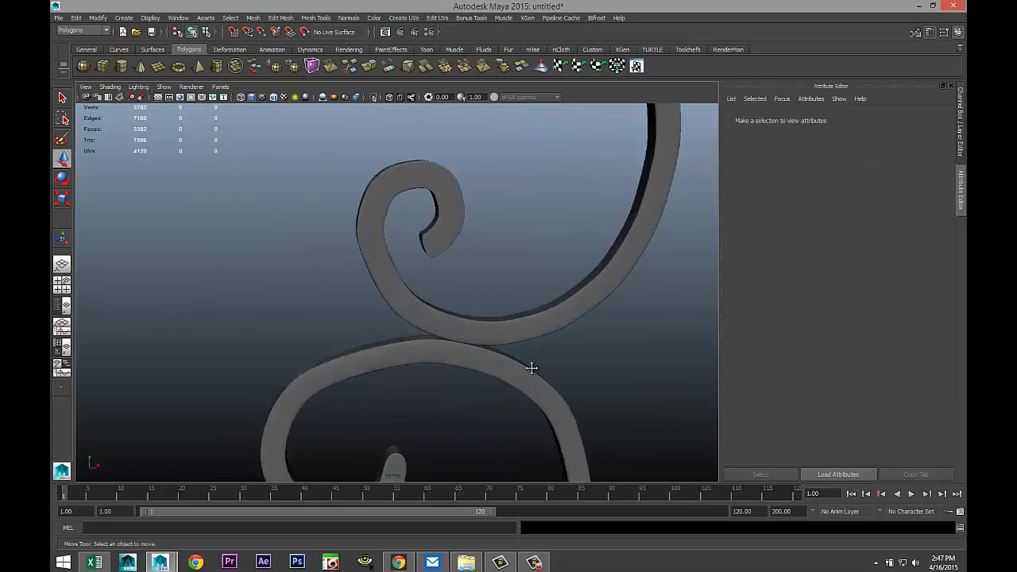
{"action": "middle_click_drag", "start_coordinate": [532, 368], "coordinate": [535, 268], "text": "alt"}
{"action": "scroll", "coordinate": [540, 294], "scroll_direction": "down", "scroll_amount": 5}
{"action": "left_click_drag", "start_coordinate": [476, 360], "coordinate": [450, 374], "text": "alt"}
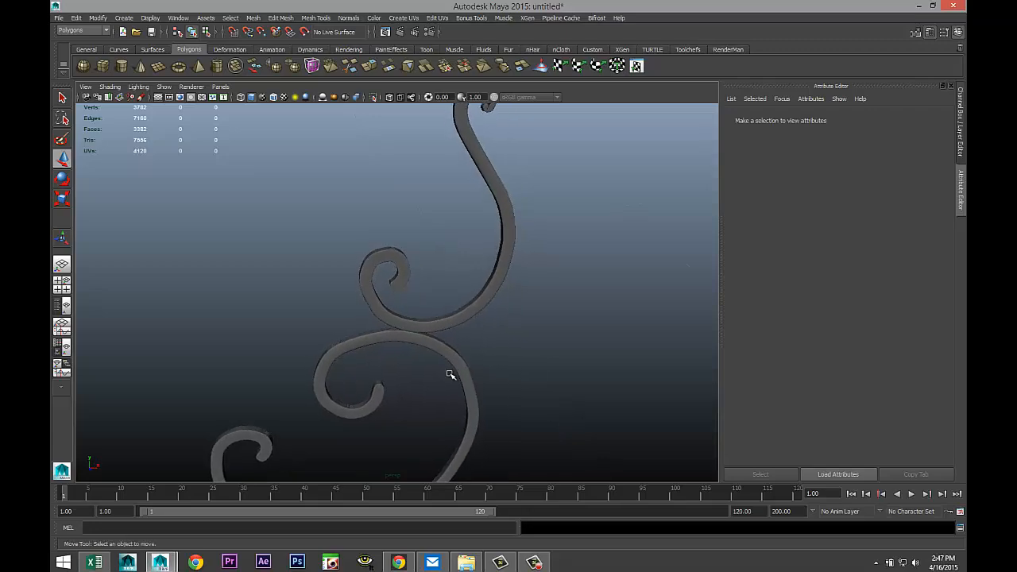
In the front view, move the chandelier image plane along X behind the arms, to about X -0.036
{"action": "left_click", "coordinate": [63, 288]}
{"action": "key", "text": "space"}
{"action": "scroll", "coordinate": [284, 385], "scroll_direction": "down", "scroll_amount": 5}
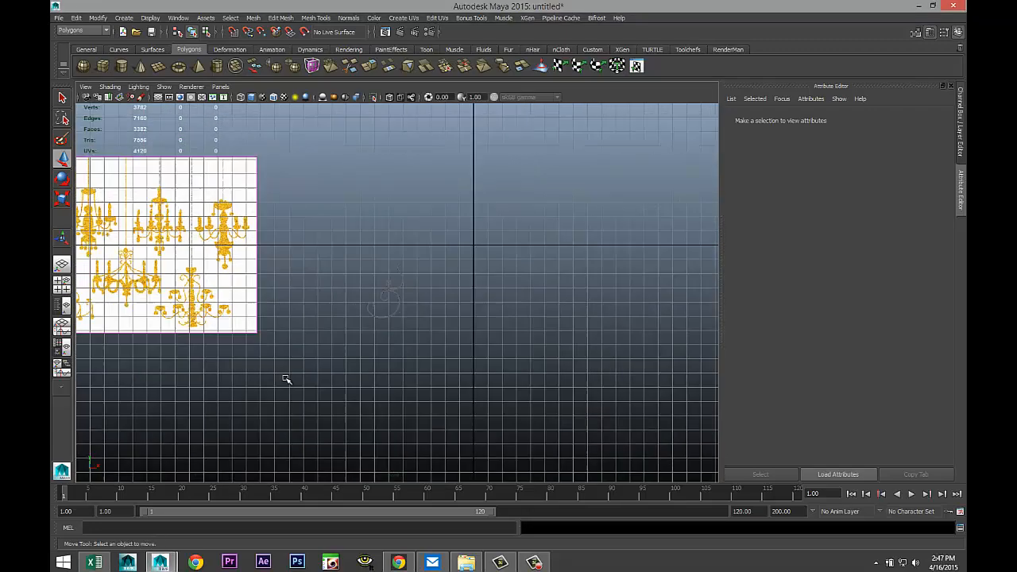
{"action": "left_click", "coordinate": [226, 162]}
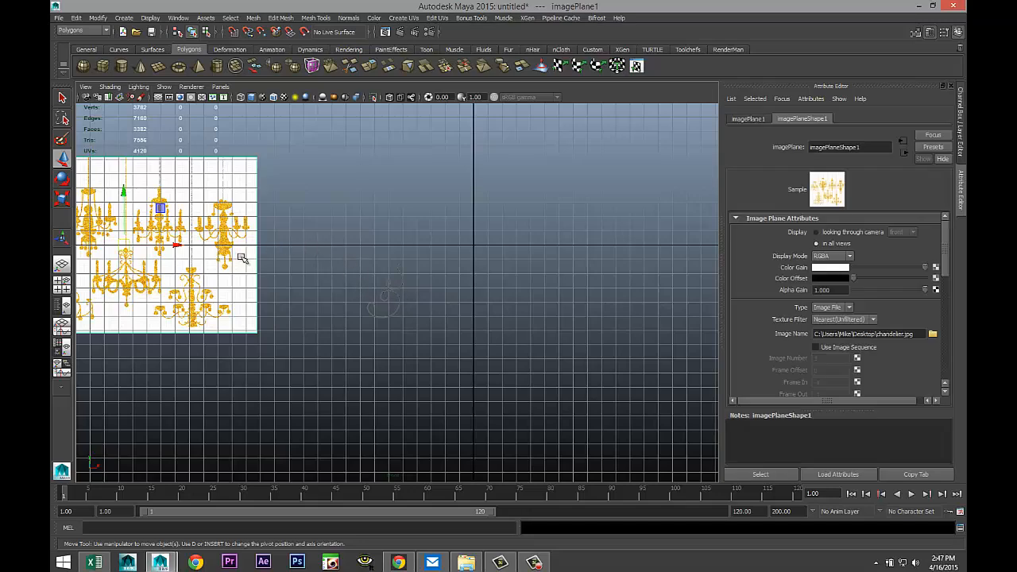
{"action": "left_click_drag", "start_coordinate": [187, 249], "coordinate": [529, 311]}
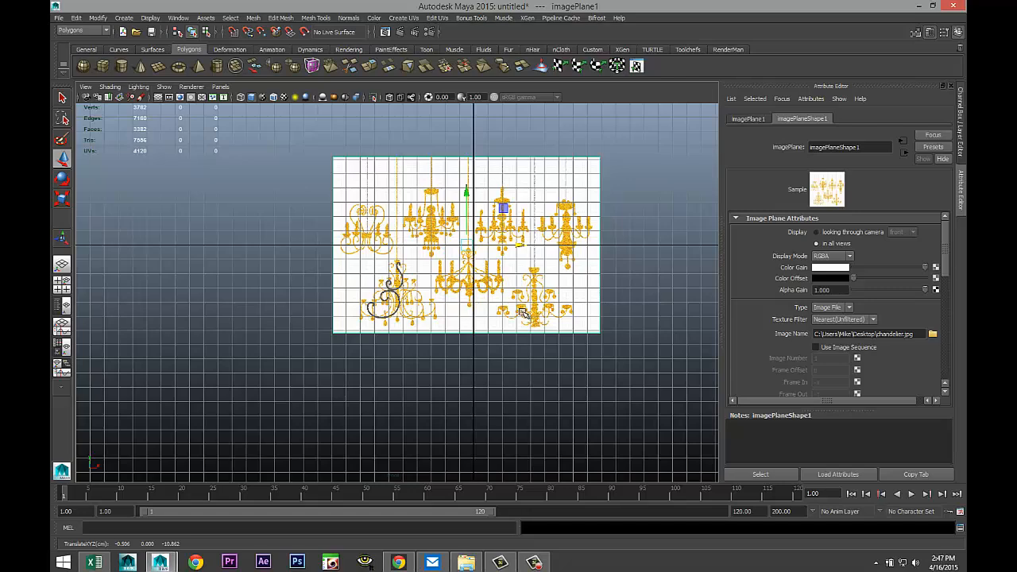
{"action": "key", "text": "f"}
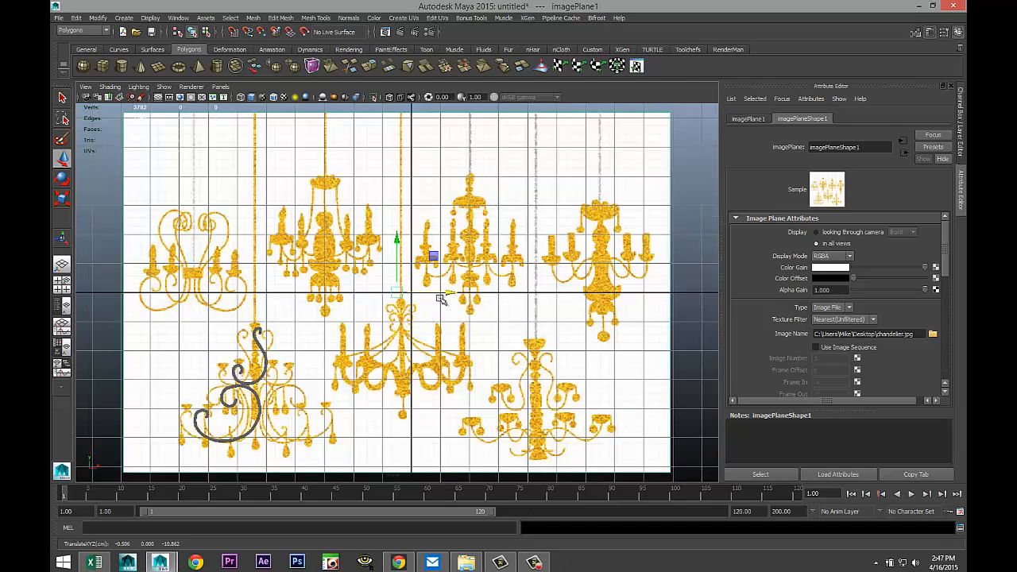
{"action": "left_click_drag", "start_coordinate": [441, 299], "coordinate": [460, 294]}
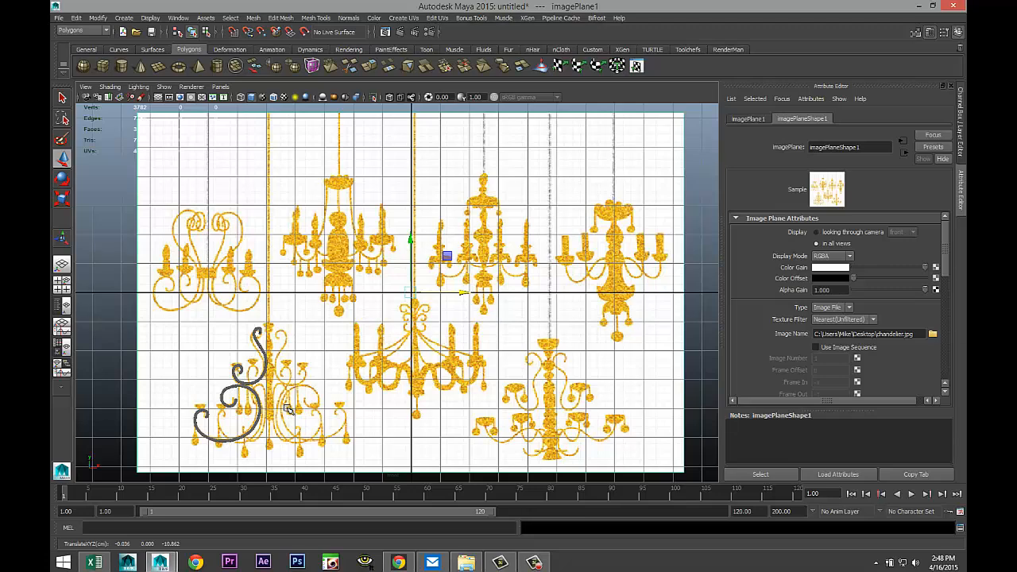
Examine the arms and the image plane in the perspective and top views
{"action": "left_click", "coordinate": [64, 287]}
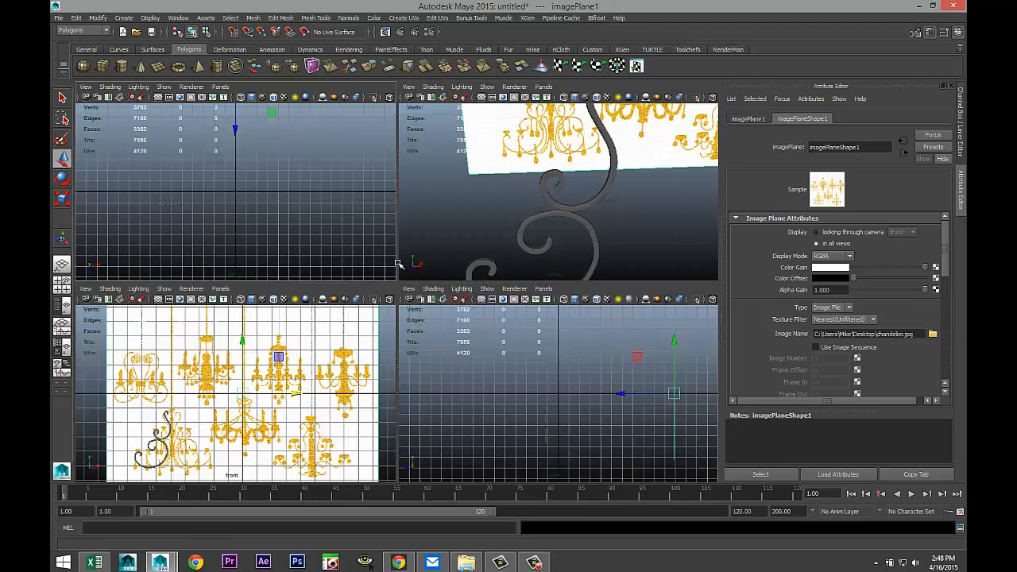
{"action": "key", "text": "space"}
{"action": "scroll", "coordinate": [482, 265], "scroll_direction": "down", "scroll_amount": 4}
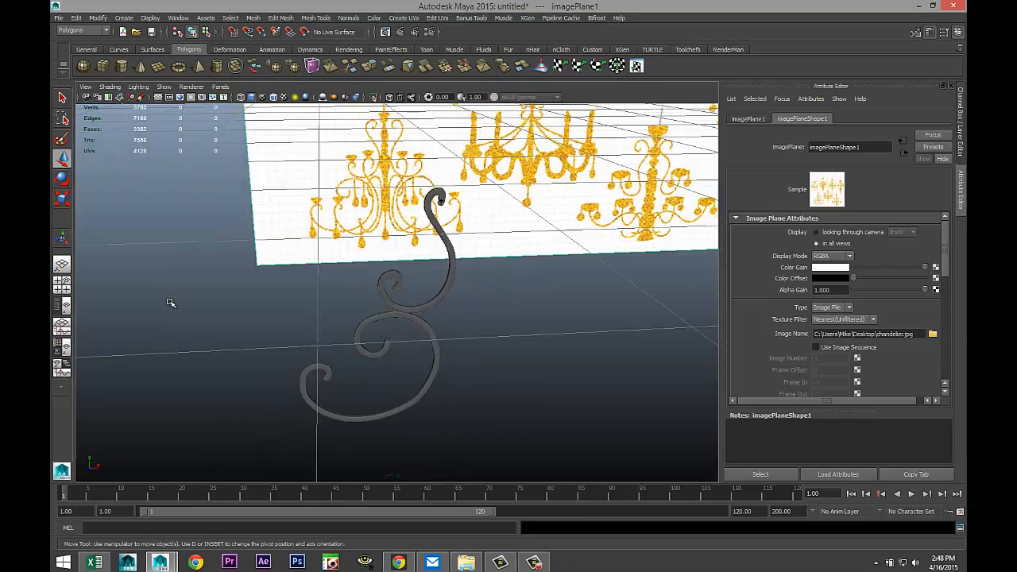
{"action": "left_click", "coordinate": [64, 286]}
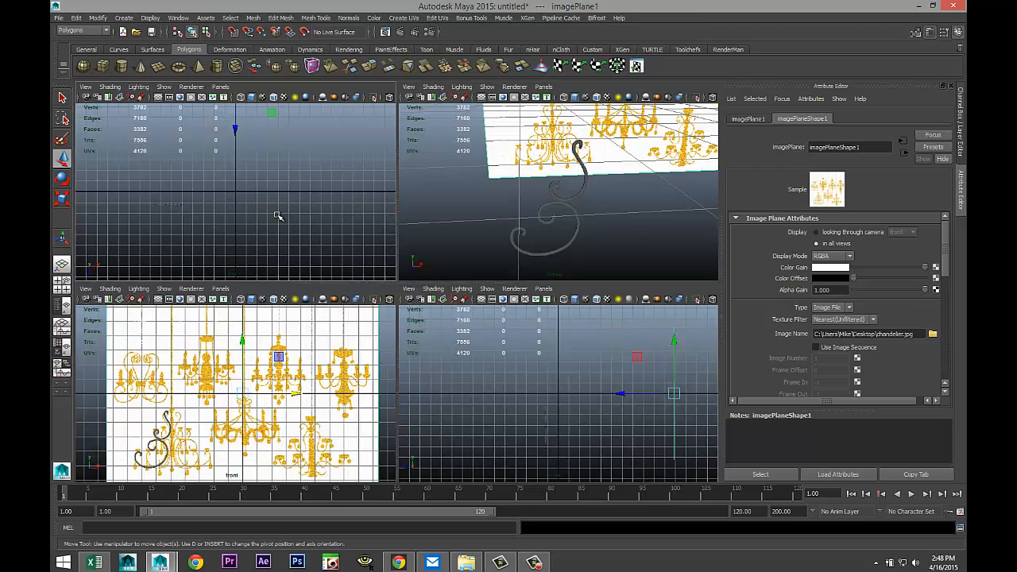
{"action": "key", "text": "space"}
{"action": "key", "text": "f"}
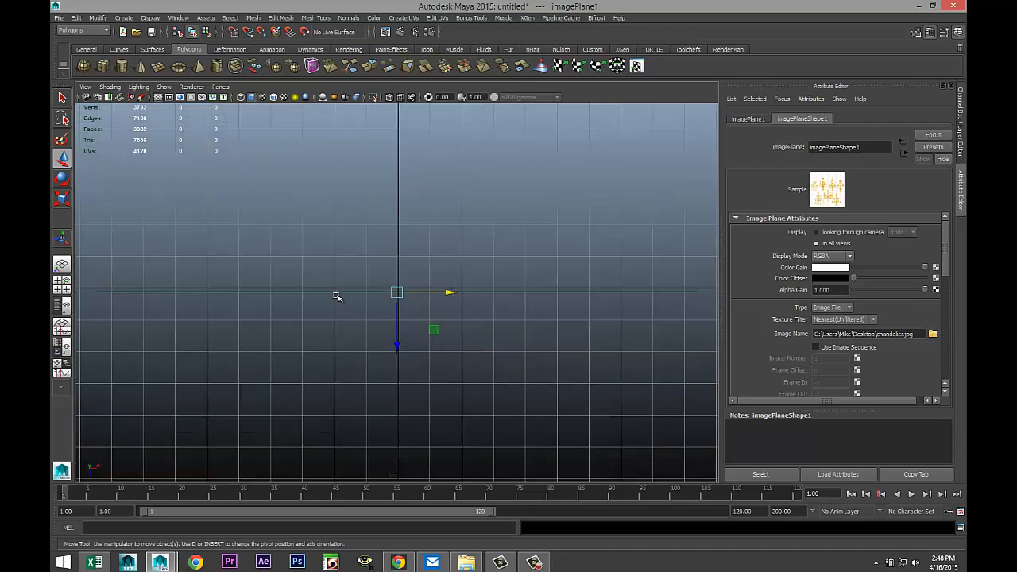
{"action": "scroll", "coordinate": [337, 302], "scroll_direction": "down", "scroll_amount": 6}
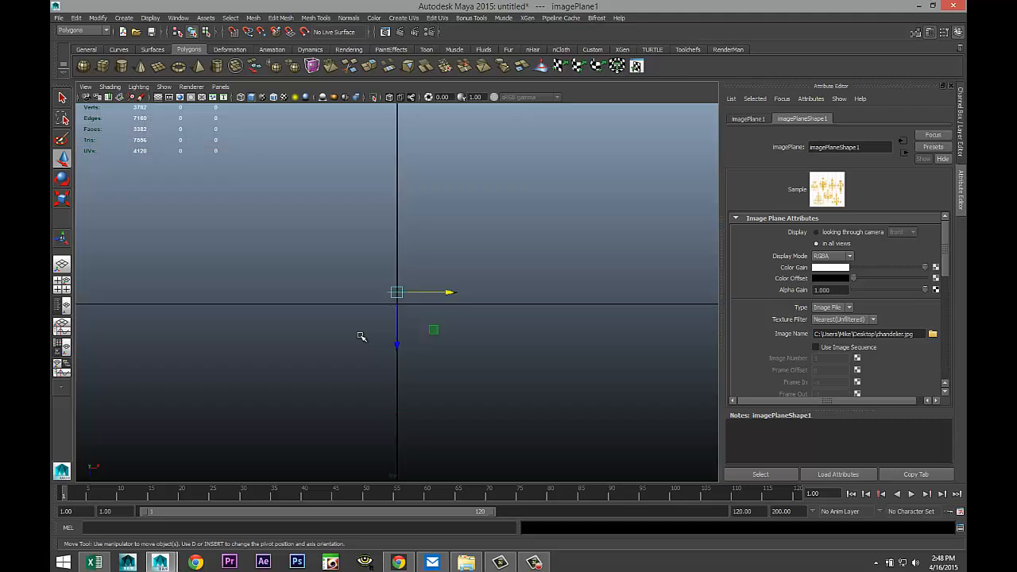
{"action": "scroll", "coordinate": [361, 337], "scroll_direction": "up", "scroll_amount": 2}
{"action": "key", "text": "space"}
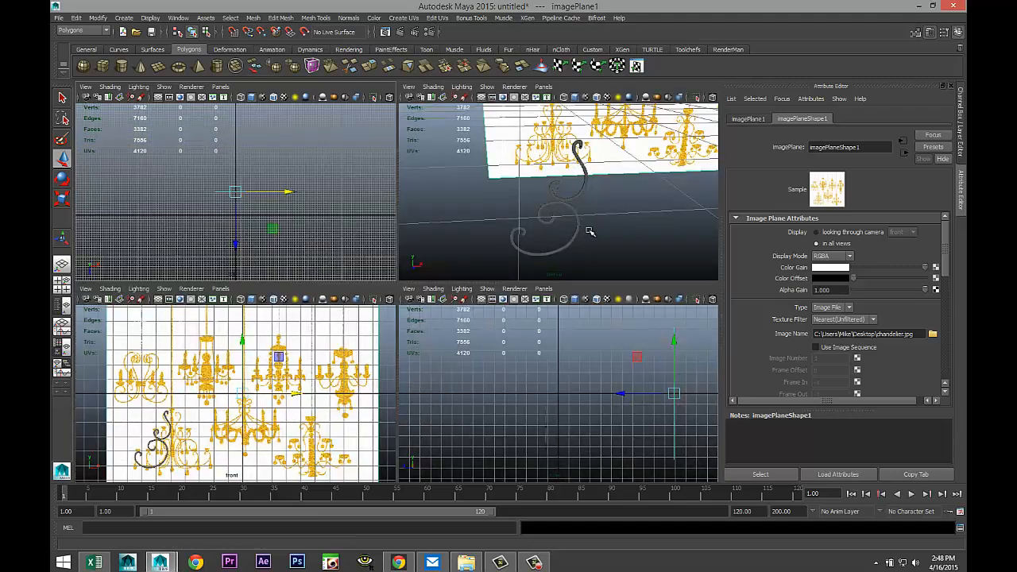
Select both scroll arms and combine them into one polygon mesh
{"action": "left_click", "coordinate": [568, 251]}
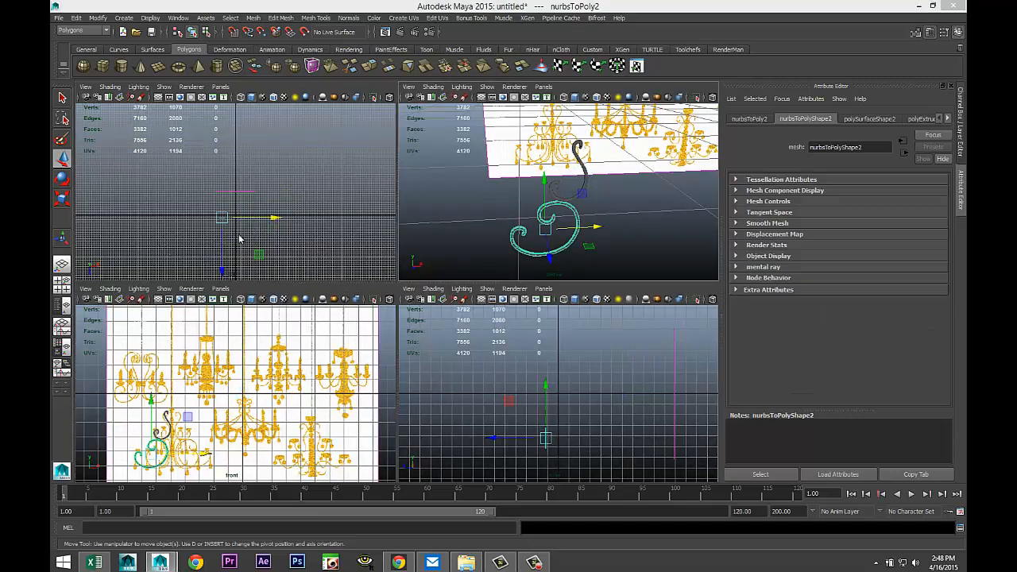
{"action": "key", "text": "space"}
{"action": "key", "text": "f"}
{"action": "scroll", "coordinate": [307, 336], "scroll_direction": "down", "scroll_amount": 5}
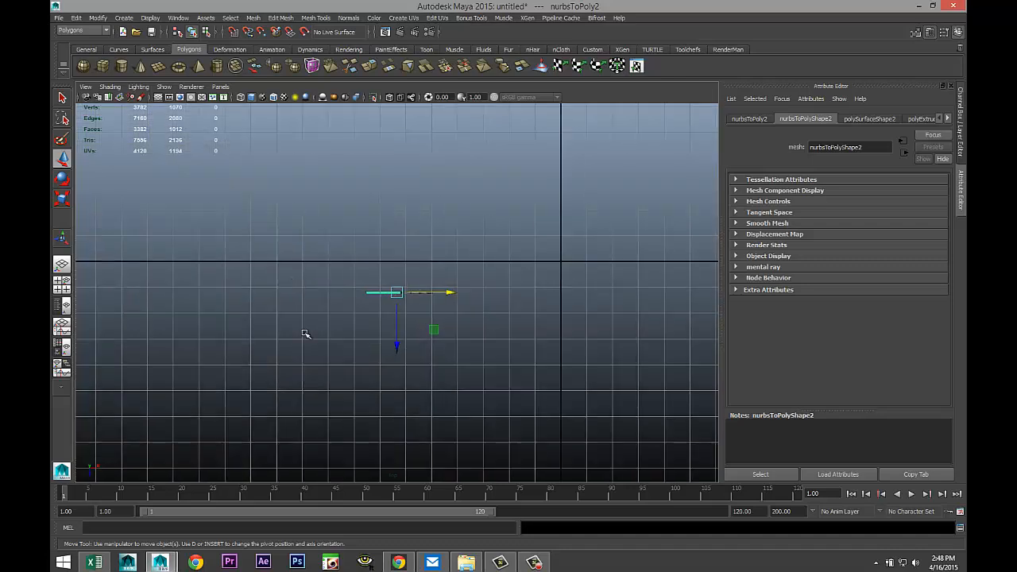
{"action": "scroll", "coordinate": [363, 359], "scroll_direction": "up", "scroll_amount": 3}
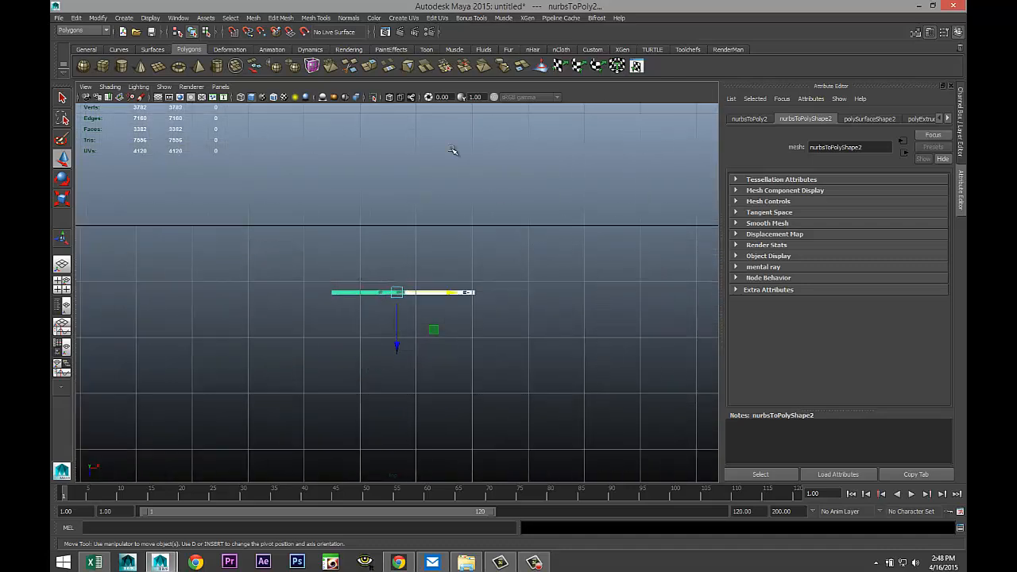
{"action": "left_click", "coordinate": [253, 17]}
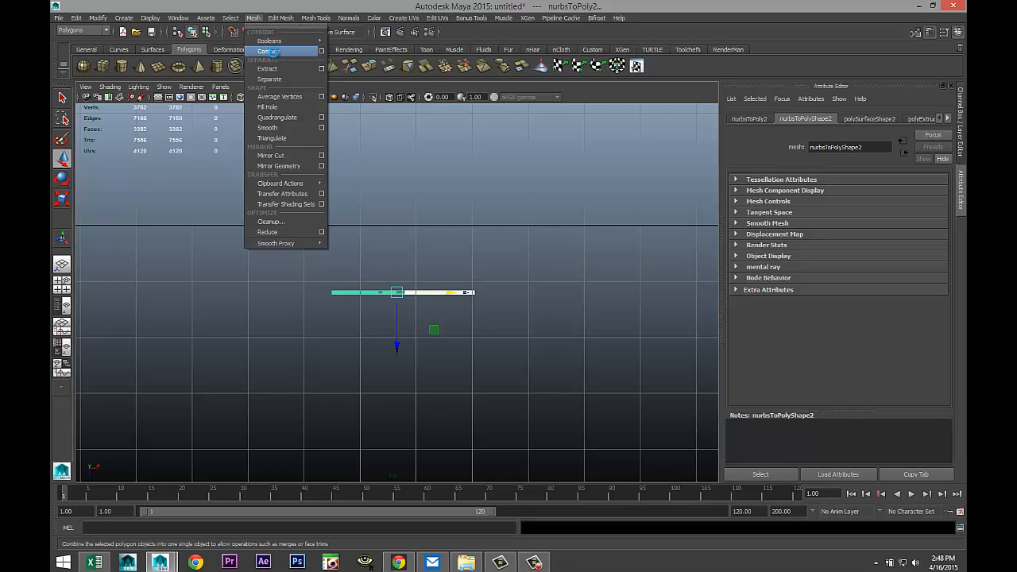
{"action": "left_click", "coordinate": [270, 52]}
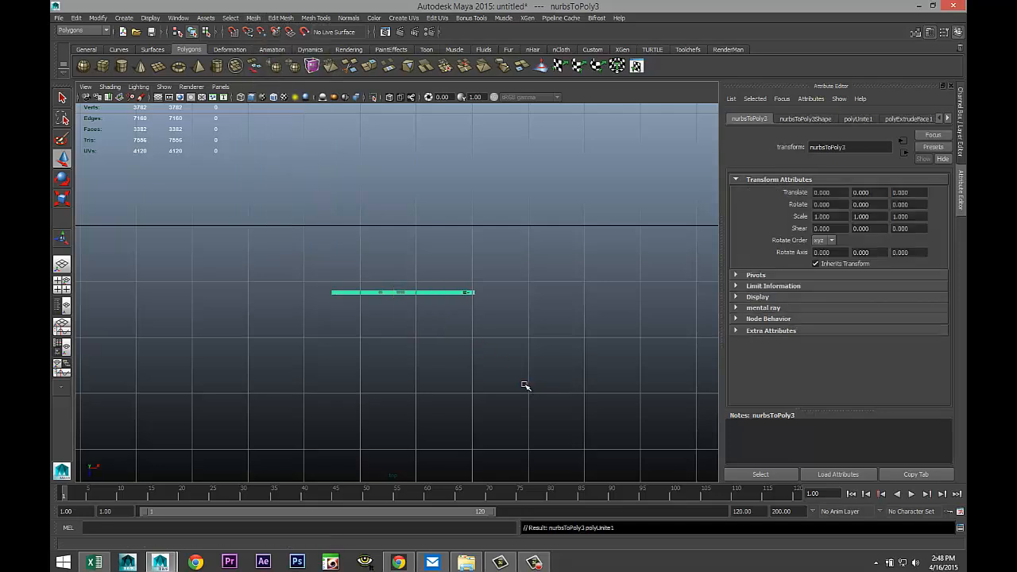
Center the combined arms' pivot and move it along X in the top view, beyond the arms' inner end, to about X -4.425
{"action": "key", "text": "d"}
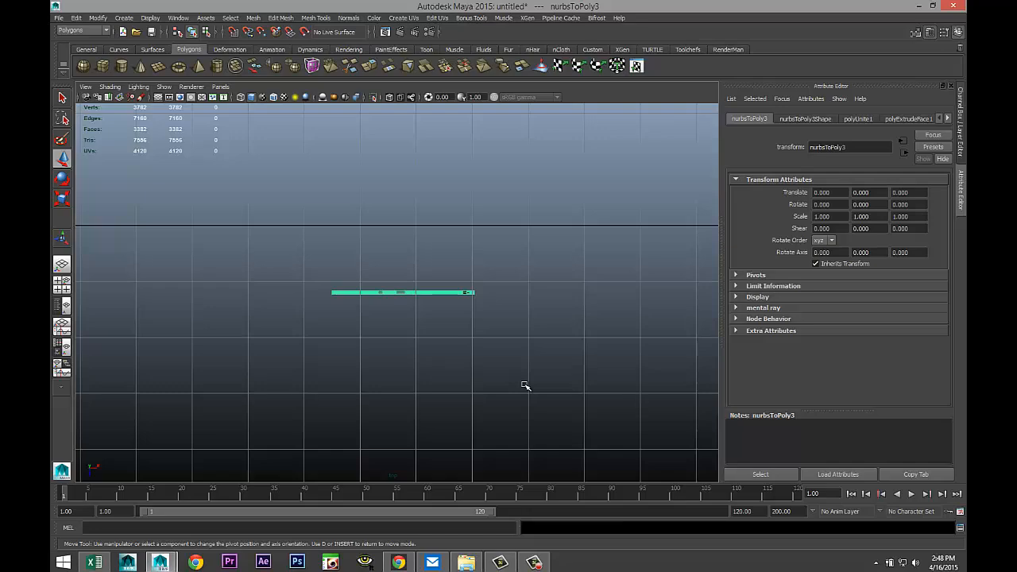
{"action": "scroll", "coordinate": [493, 345], "scroll_direction": "down", "scroll_amount": 4}
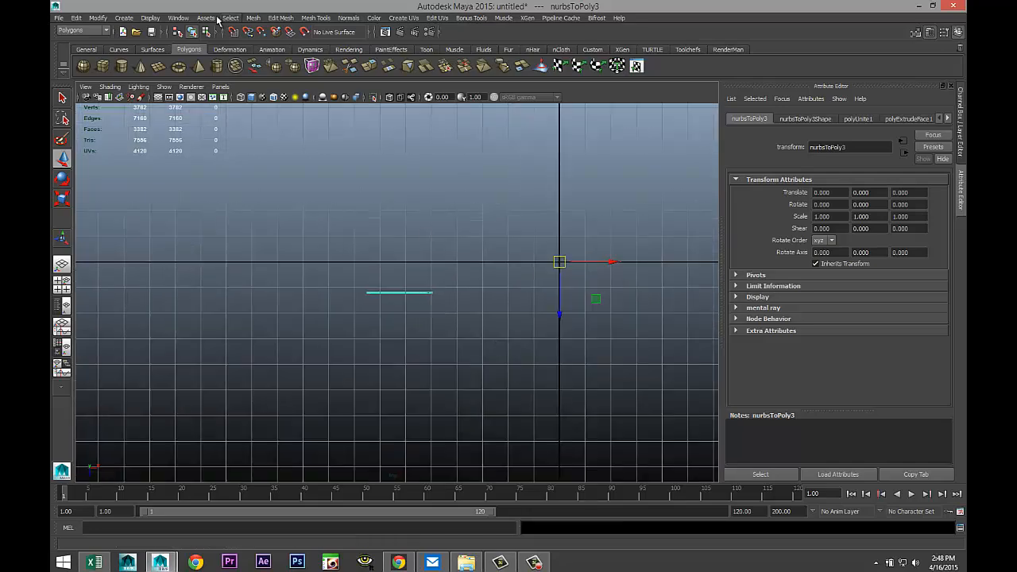
{"action": "left_click", "coordinate": [97, 18]}
{"action": "left_click", "coordinate": [117, 120]}
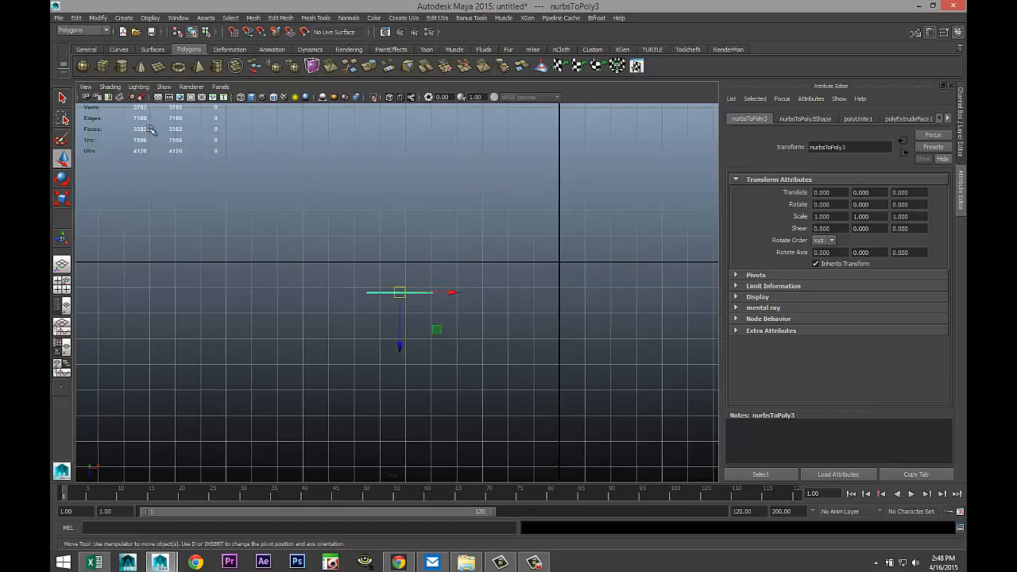
{"action": "key", "text": "Insert"}
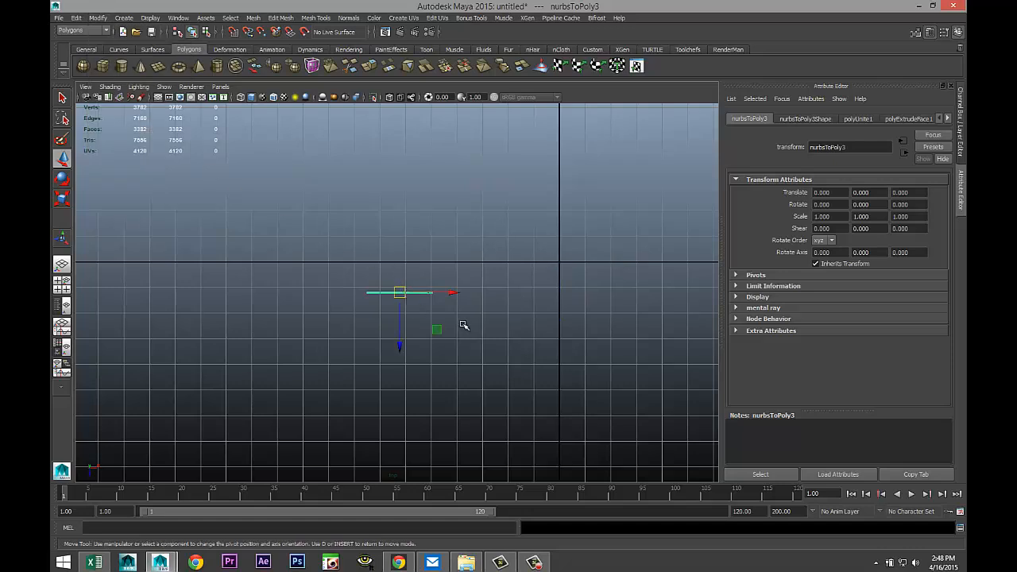
{"action": "left_click_drag", "start_coordinate": [453, 293], "coordinate": [501, 302]}
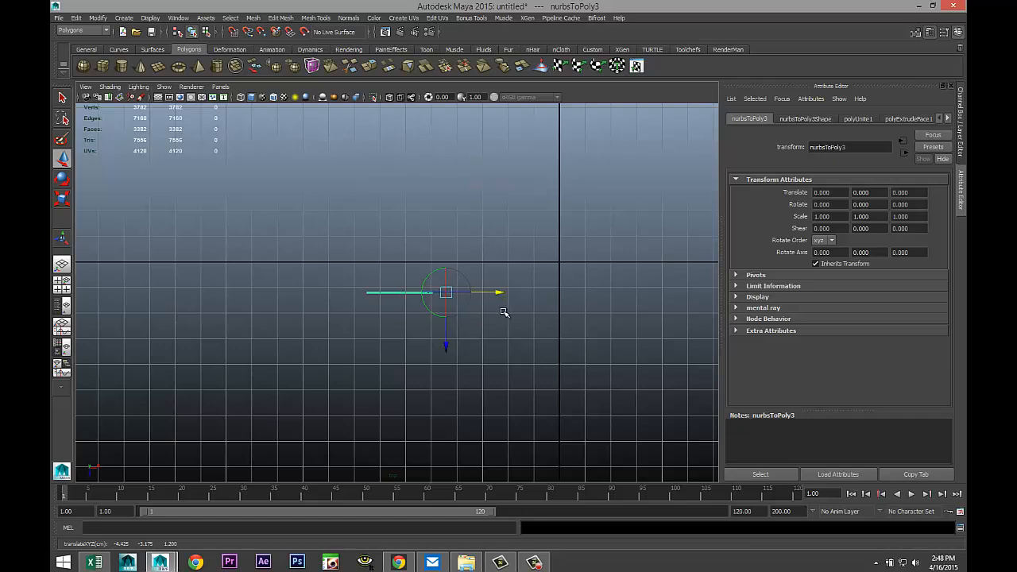
{"action": "key", "text": "Insert"}
Duplicate the combined arms and rotate the copy around the pivot to a Y rotation of -180 degrees
{"action": "key", "text": "ctrl+d"}
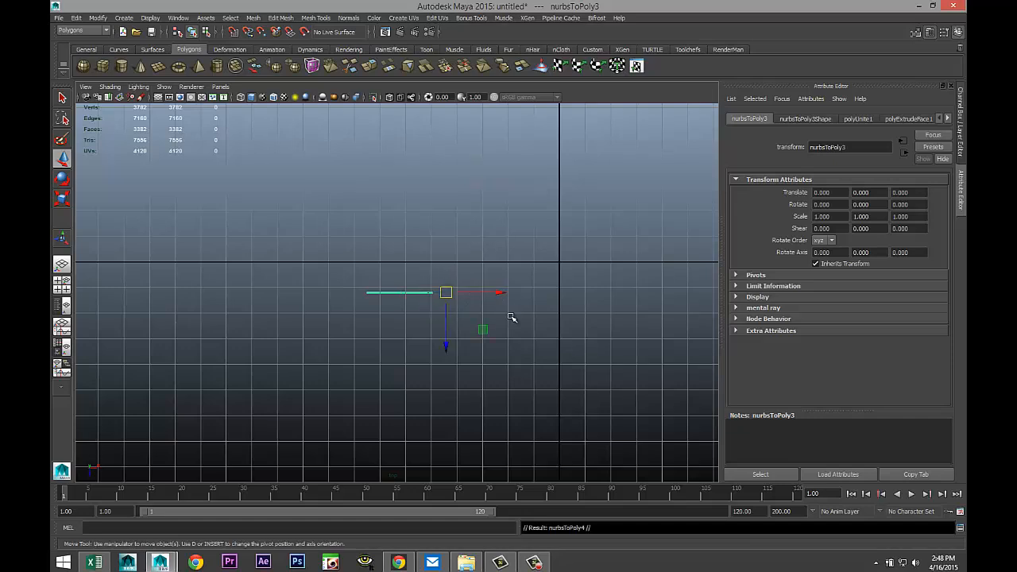
{"action": "key", "text": "e"}
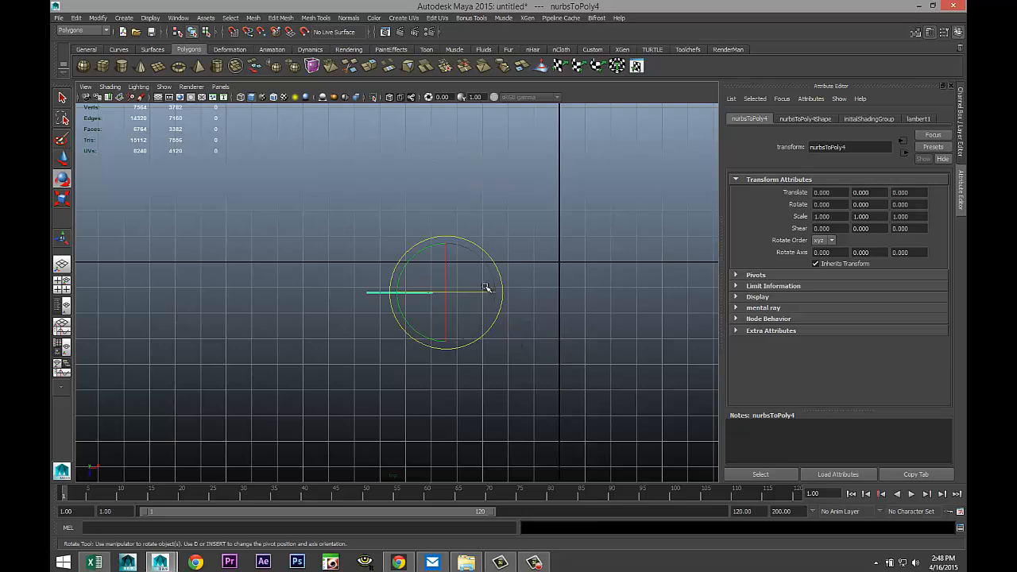
{"action": "left_click_drag", "start_coordinate": [423, 251], "coordinate": [511, 379]}
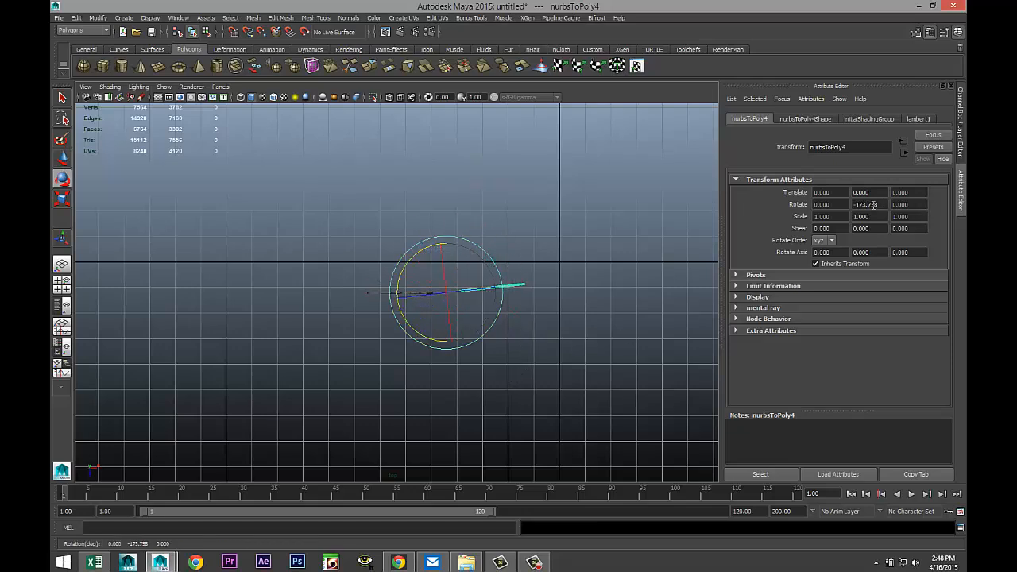
{"action": "double_click", "coordinate": [873, 204]}
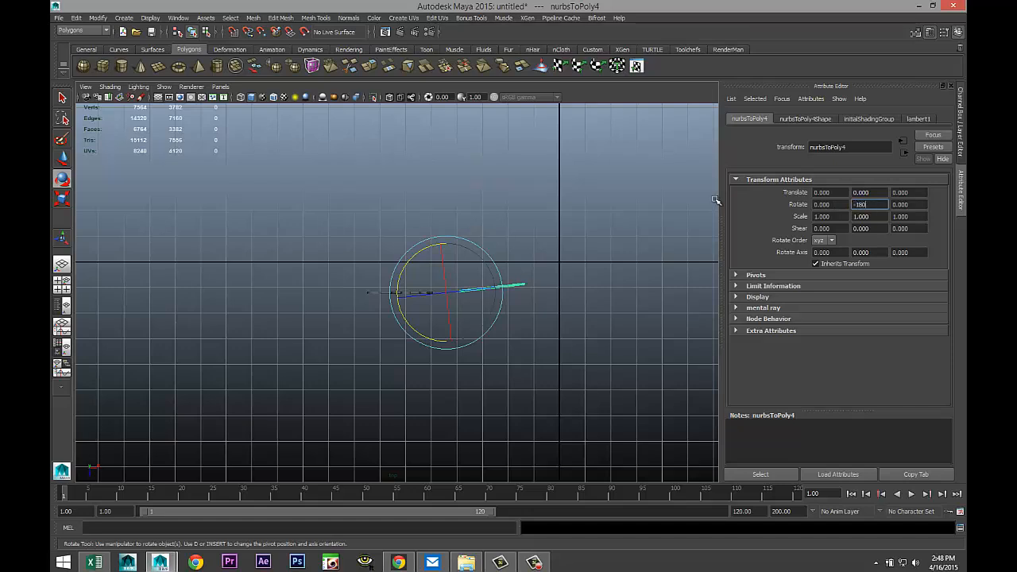
{"action": "key", "text": "Return"}
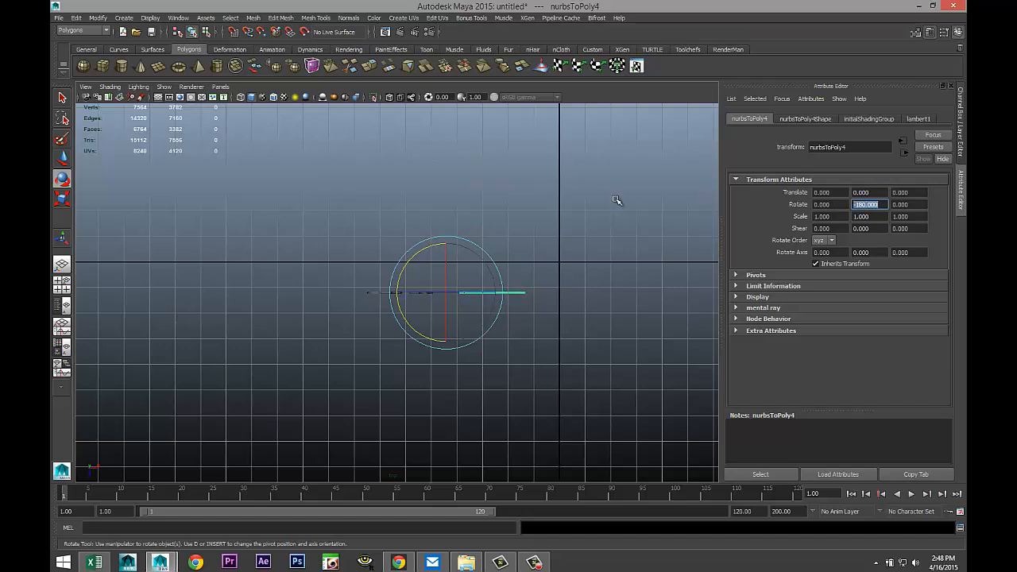
Select both opposing arm meshes, duplicate them, and rotate the copies roughly a quarter turn around Y
{"action": "left_click", "coordinate": [572, 352]}
{"action": "left_click_drag", "start_coordinate": [329, 266], "coordinate": [626, 410]}
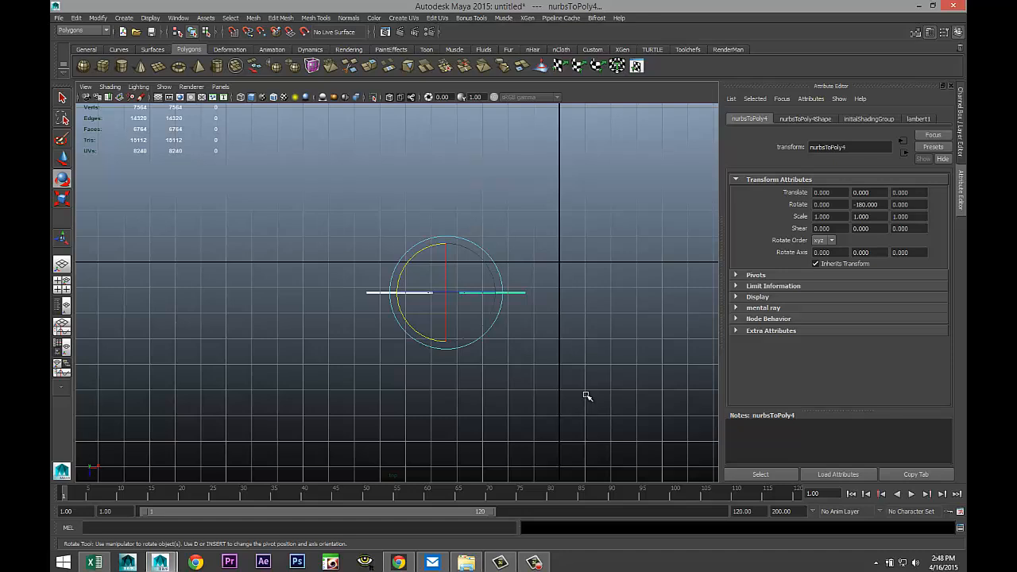
{"action": "key", "text": "ctrl+d"}
{"action": "left_click_drag", "start_coordinate": [424, 249], "coordinate": [502, 267]}
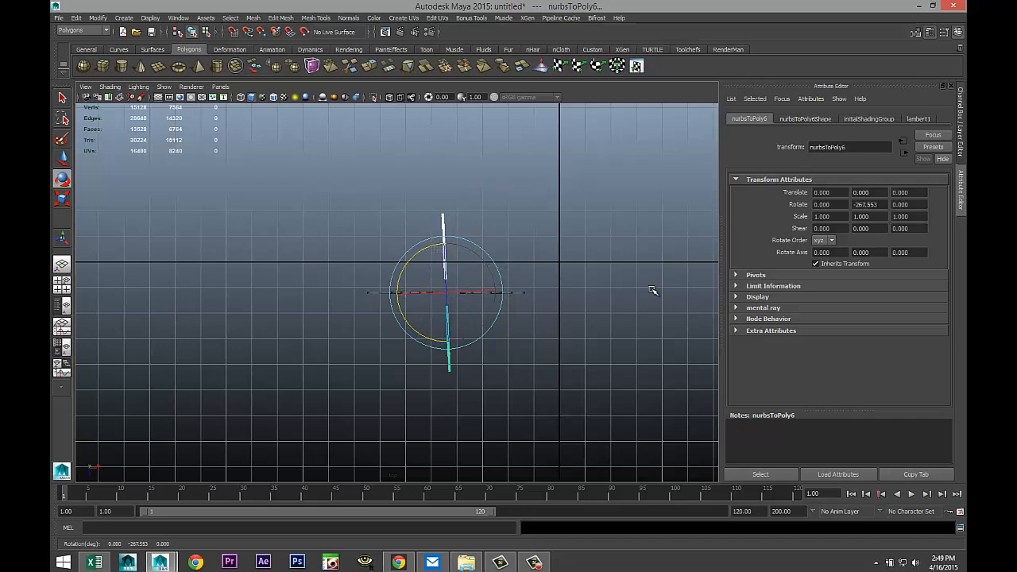
Try to straighten the rotated copies by entering a Y rotation of -270 degrees, and undo it
{"action": "double_click", "coordinate": [878, 204]}
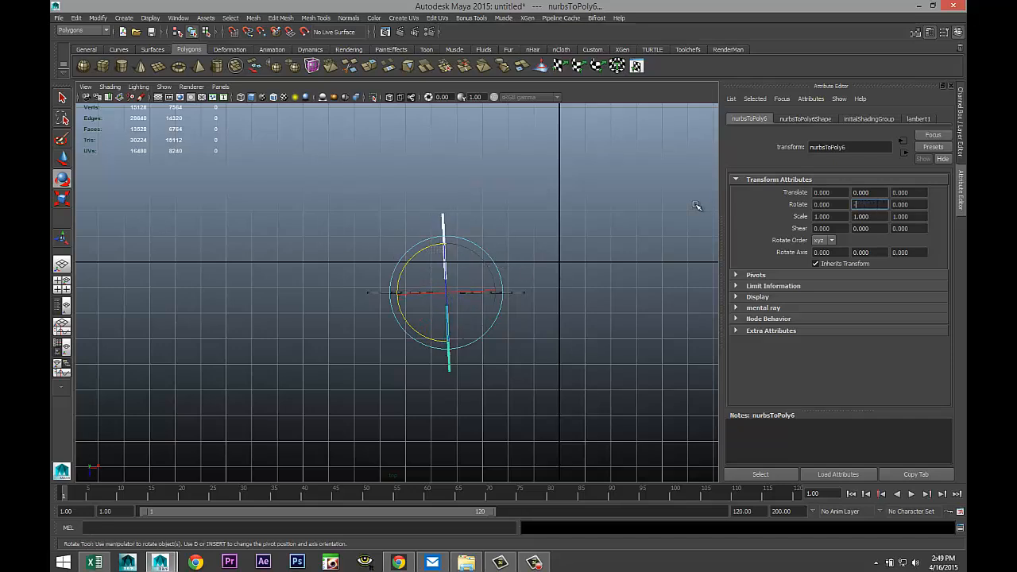
{"action": "key", "text": "Return"}
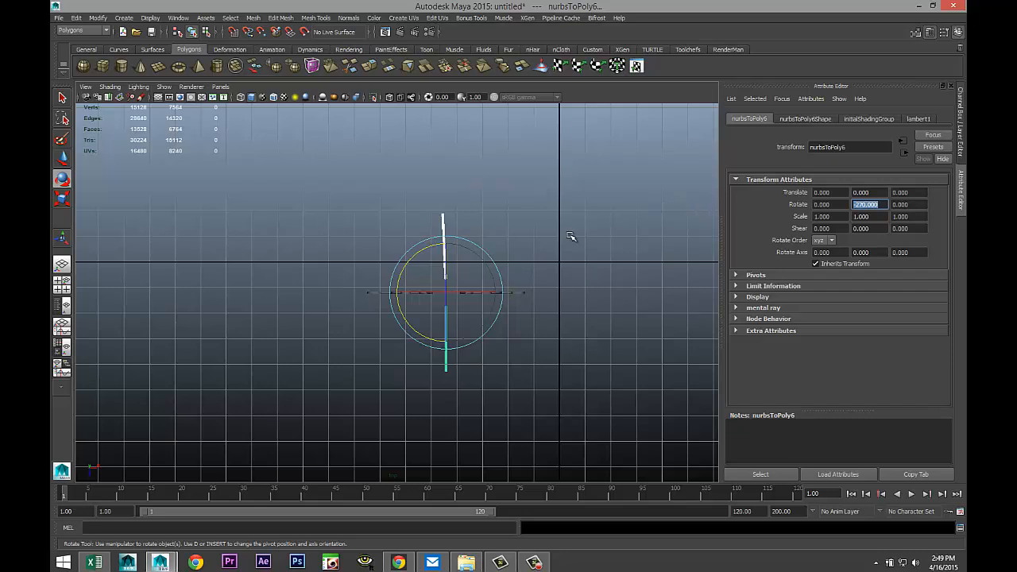
{"action": "left_click", "coordinate": [605, 283]}
{"action": "key", "text": "ctrl+z"}
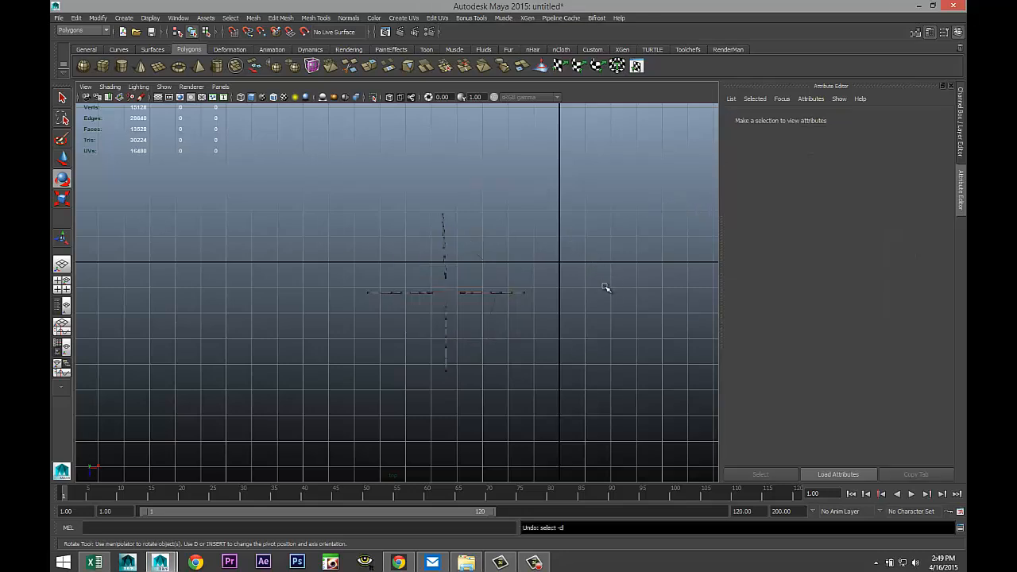
{"action": "key", "text": "ctrl+z"}
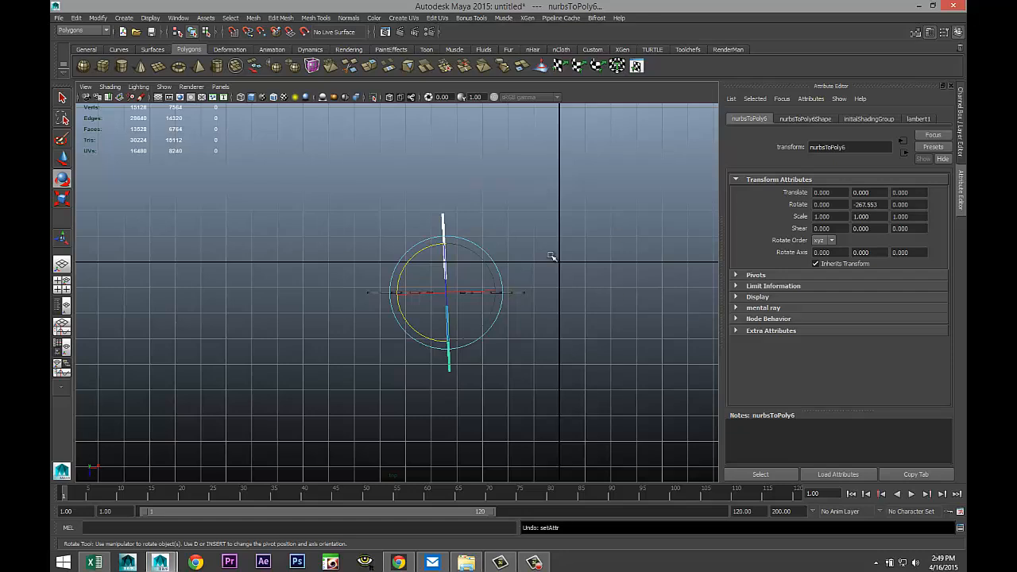
Rotate both copies slightly further around Y, set the Y rotation to exactly -270 degrees, and clear the selection
{"action": "left_click_drag", "start_coordinate": [419, 276], "coordinate": [410, 263]}
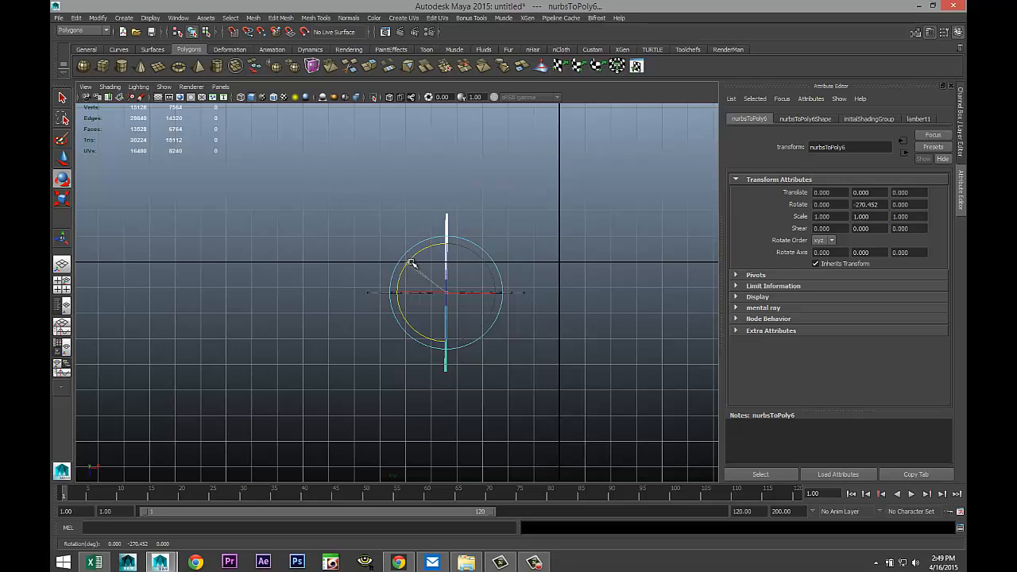
{"action": "left_click", "coordinate": [883, 204]}
{"action": "type", "text": "-270"}
{"action": "key", "text": "Return"}
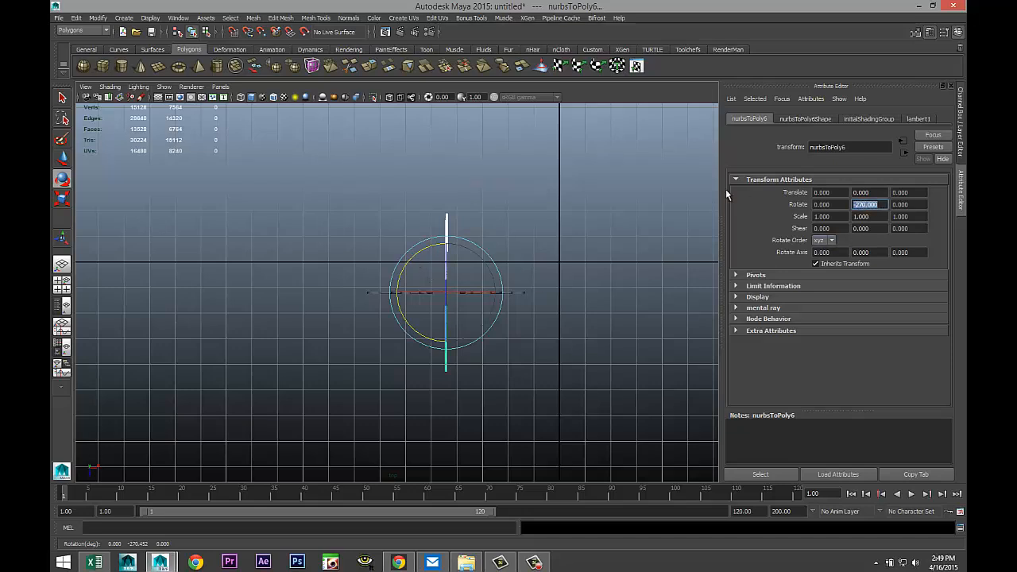
{"action": "left_click", "coordinate": [563, 354]}
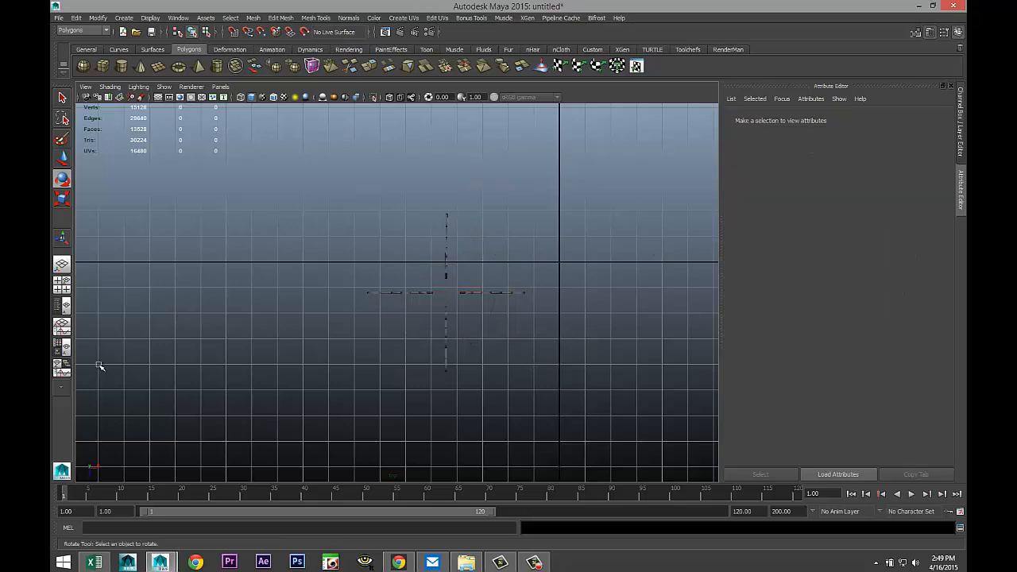
Examine the four-sided arrangement of scroll arms against the reference image in the perspective view
{"action": "left_click", "coordinate": [61, 284]}
{"action": "key", "text": "space"}
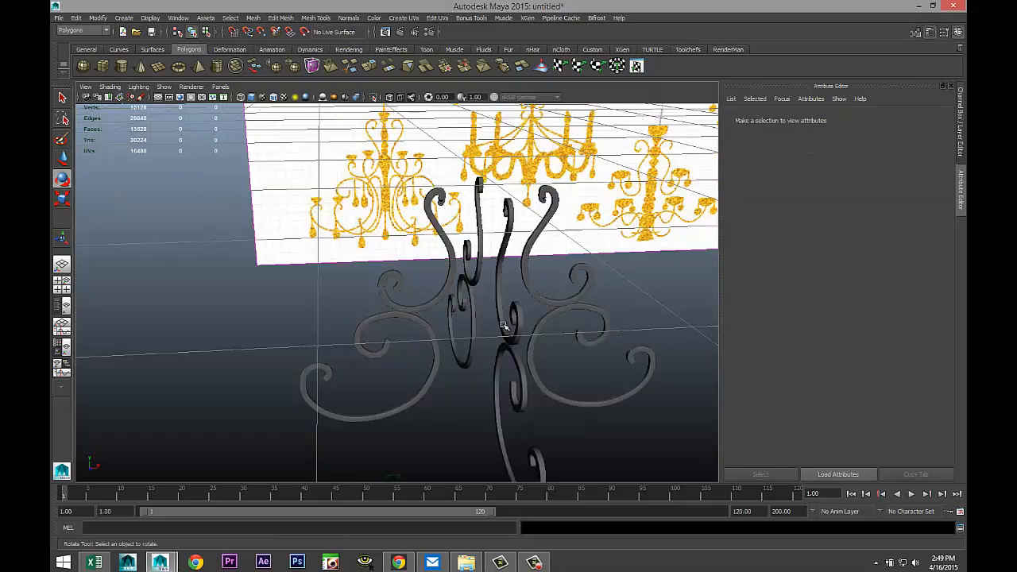
{"action": "left_click_drag", "start_coordinate": [504, 326], "coordinate": [398, 372], "text": "alt"}
{"action": "middle_click_drag", "start_coordinate": [390, 365], "coordinate": [399, 348], "text": "alt"}
{"action": "scroll", "coordinate": [395, 357], "scroll_direction": "down", "scroll_amount": 3}
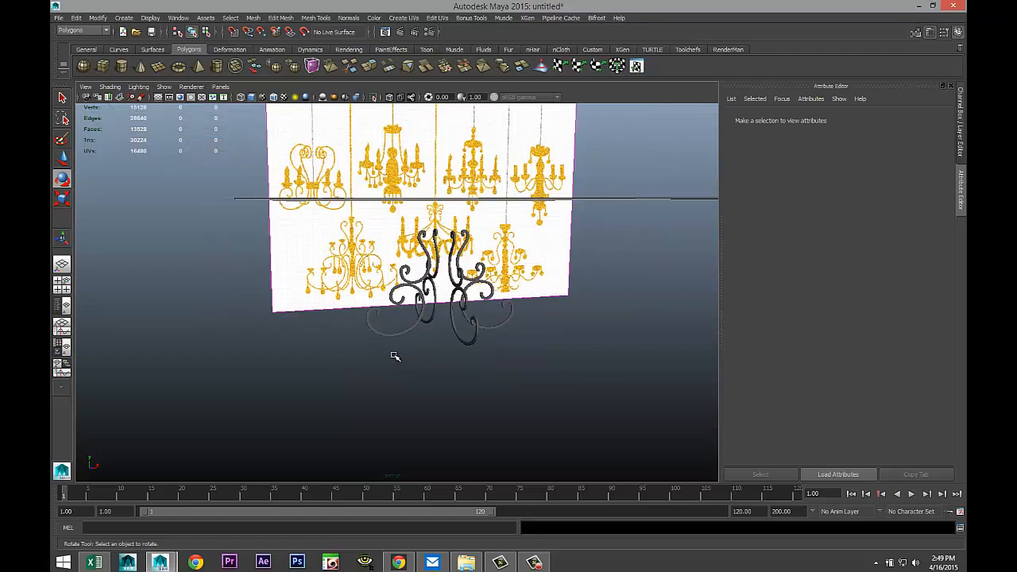
{"action": "scroll", "coordinate": [395, 364], "scroll_direction": "up", "scroll_amount": 3}
{"action": "left_click_drag", "start_coordinate": [362, 236], "coordinate": [425, 227], "text": "alt"}
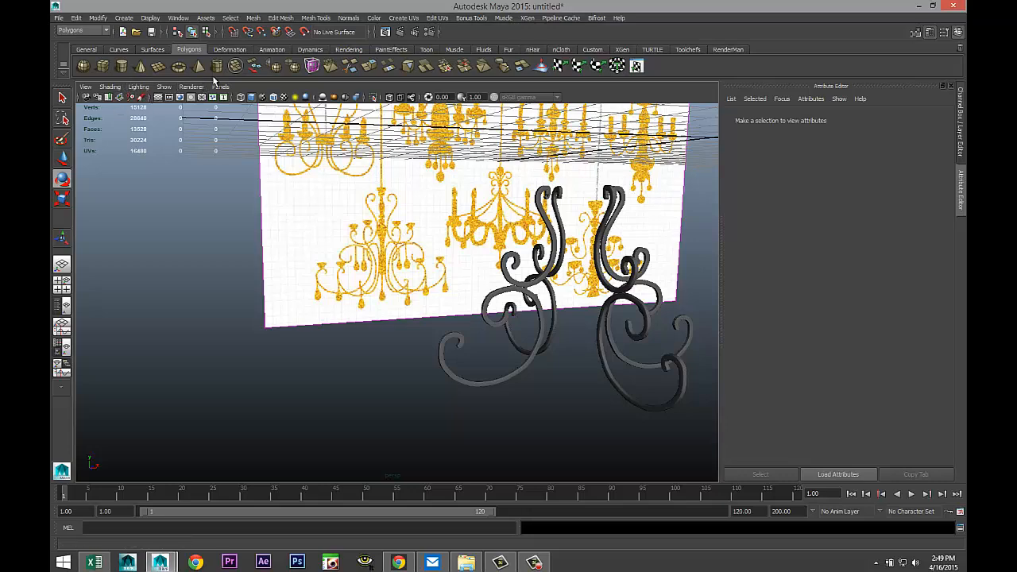
Create a polygon sphere on the grid beside the scroll arms and frame it in the side view
{"action": "left_click", "coordinate": [83, 67]}
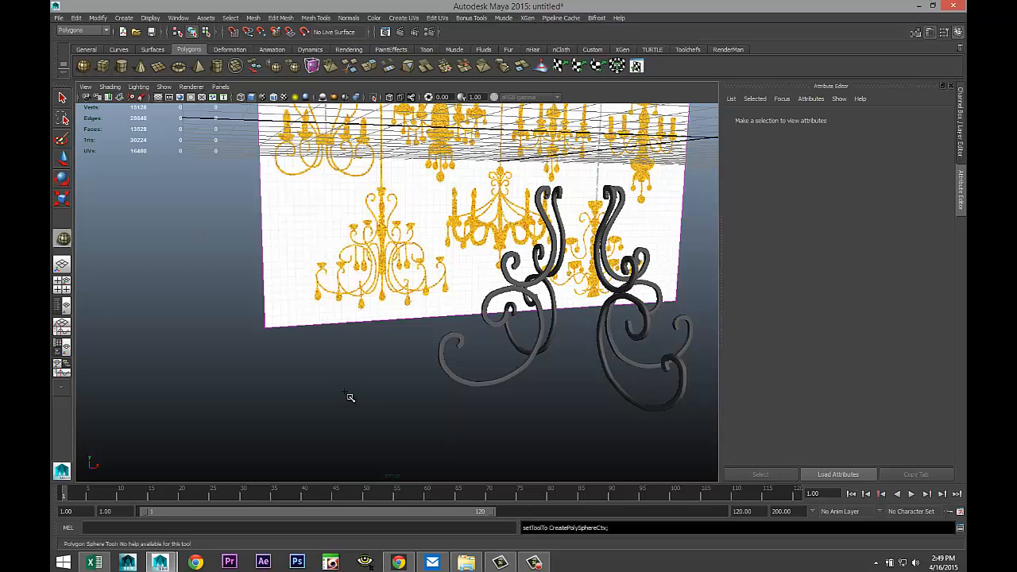
{"action": "left_click_drag", "start_coordinate": [382, 373], "coordinate": [372, 392], "text": "alt"}
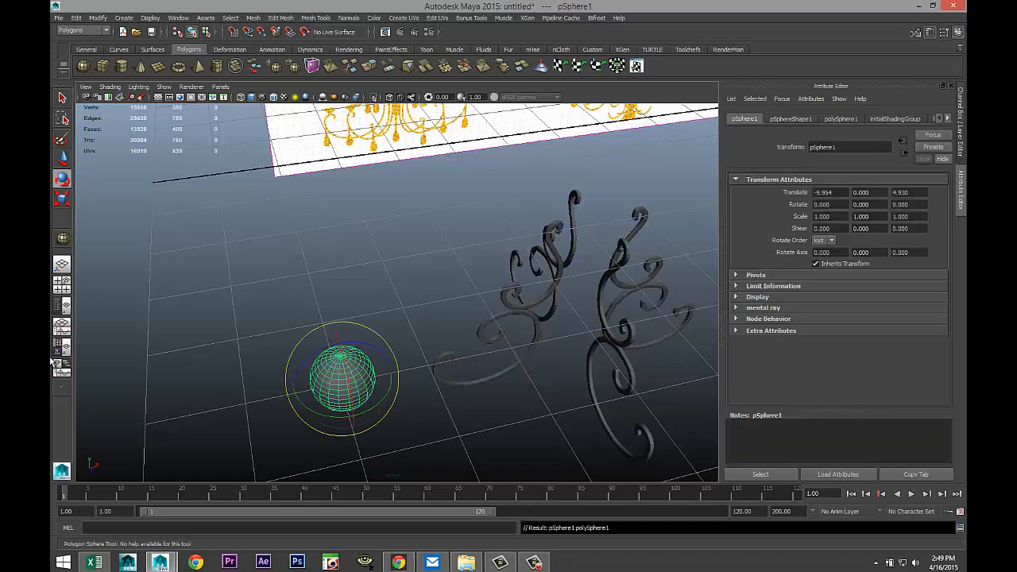
{"action": "left_click", "coordinate": [64, 292]}
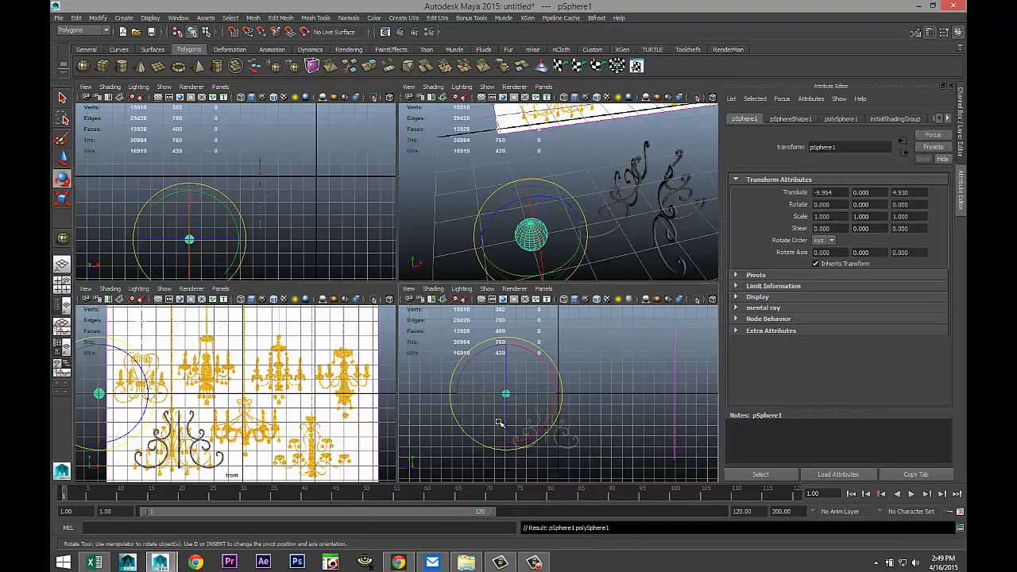
{"action": "key", "text": "space"}
{"action": "key", "text": "f"}
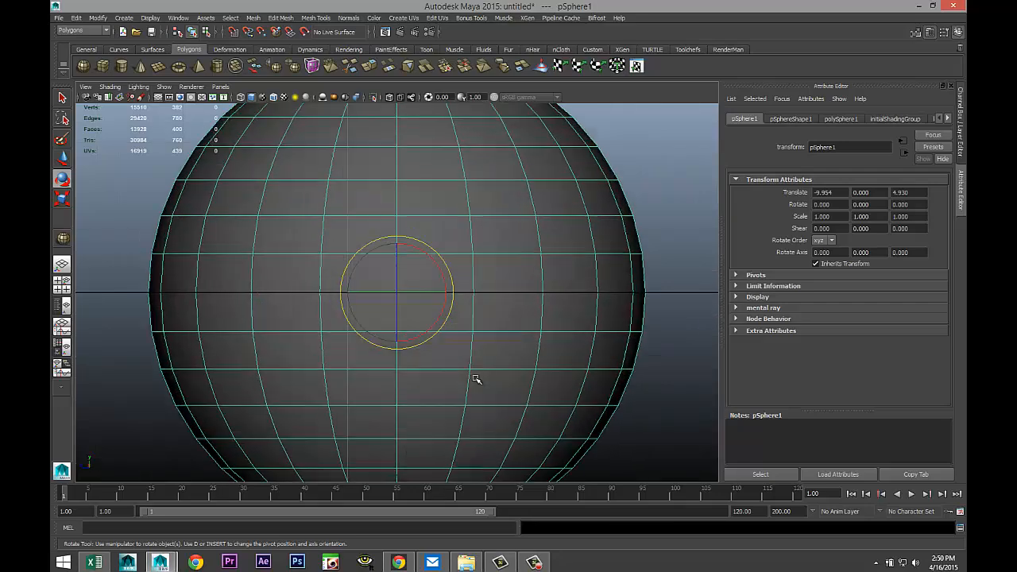
Select the faces of the sphere's upper half in the side view and delete them
{"action": "right_click_drag", "start_coordinate": [491, 270], "coordinate": [490, 300]}
{"action": "scroll", "coordinate": [490, 293], "scroll_direction": "down", "scroll_amount": 10}
{"action": "scroll", "coordinate": [387, 282], "scroll_direction": "up", "scroll_amount": 2}
{"action": "scroll", "coordinate": [390, 284], "scroll_direction": "up", "scroll_amount": 5}
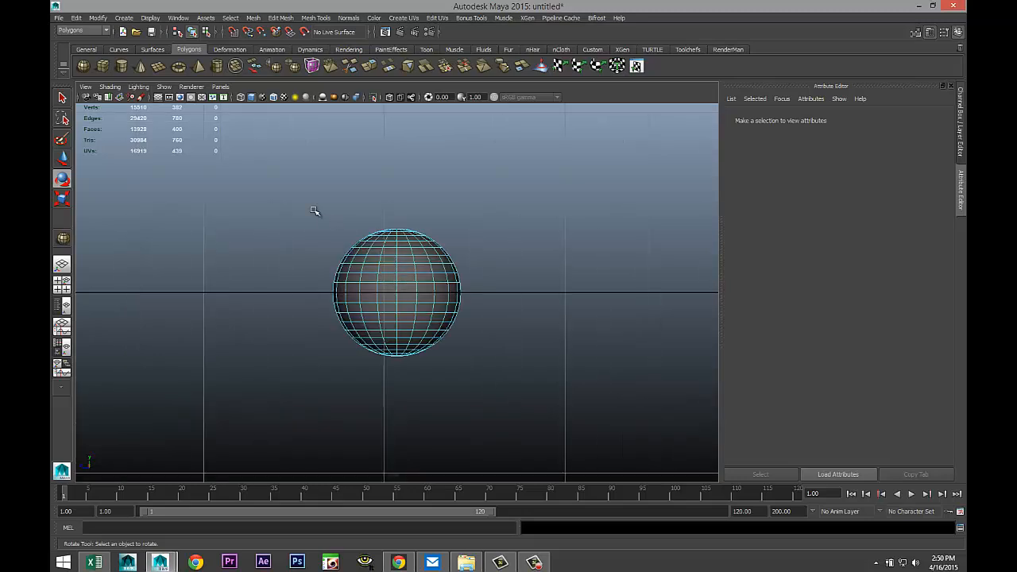
{"action": "left_click_drag", "start_coordinate": [276, 198], "coordinate": [510, 290]}
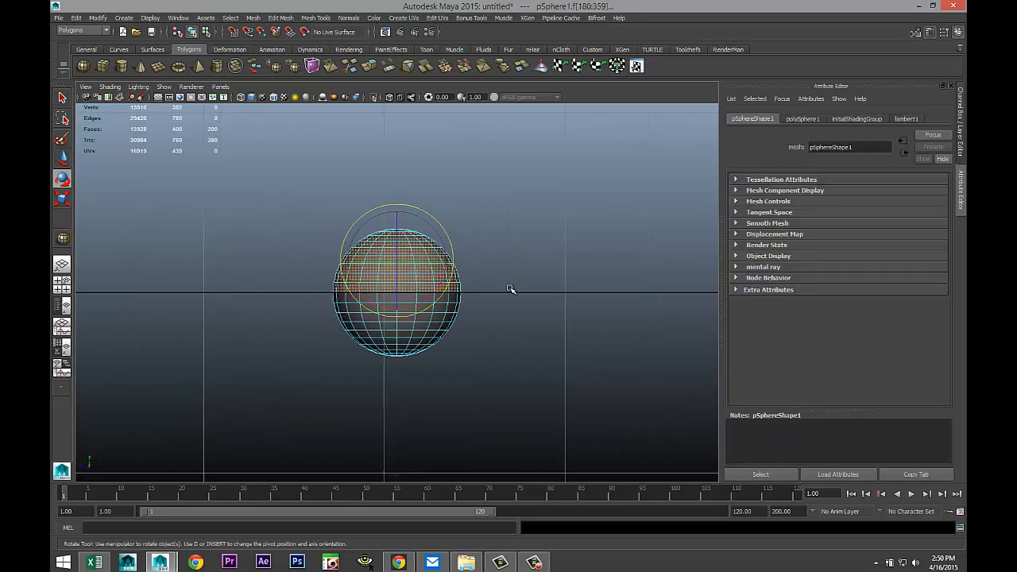
{"action": "key", "text": "Delete"}
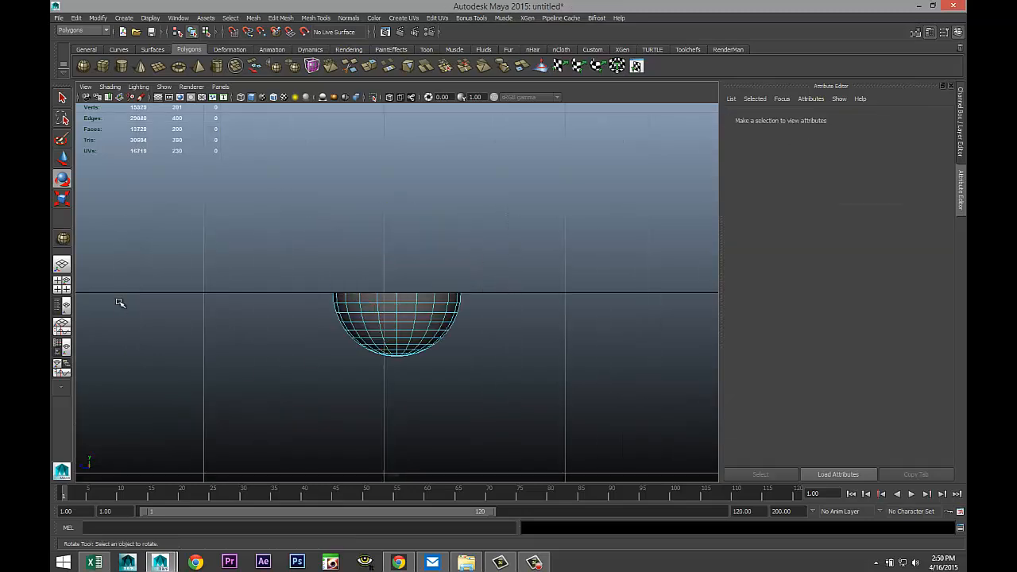
Select the remaining half sphere as a whole object and frame it in the perspective view
{"action": "left_click", "coordinate": [64, 287]}
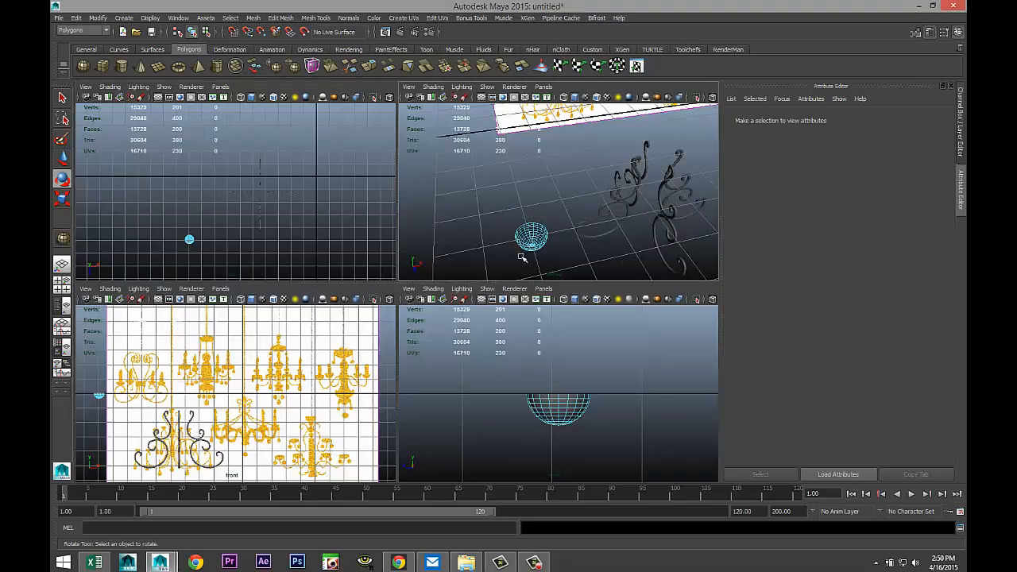
{"action": "key", "text": "space"}
{"action": "right_click_drag", "start_coordinate": [365, 372], "coordinate": [413, 288]}
{"action": "left_click", "coordinate": [360, 364]}
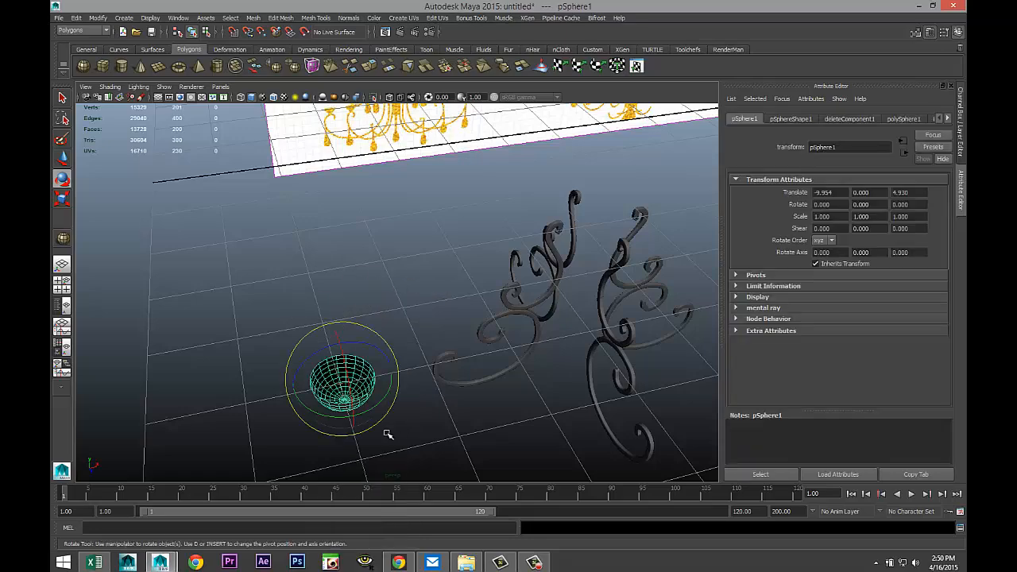
{"action": "key", "text": "f"}
Select every other face around the top rim of the half sphere
{"action": "mouse_move", "coordinate": [360, 350]}
{"action": "right_mouse_down"}
{"action": "mouse_move", "coordinate": [362, 331]}
{"action": "mouse_move", "coordinate": [359, 345]}
{"action": "right_mouse_up"}
{"action": "left_click", "coordinate": [357, 350]}
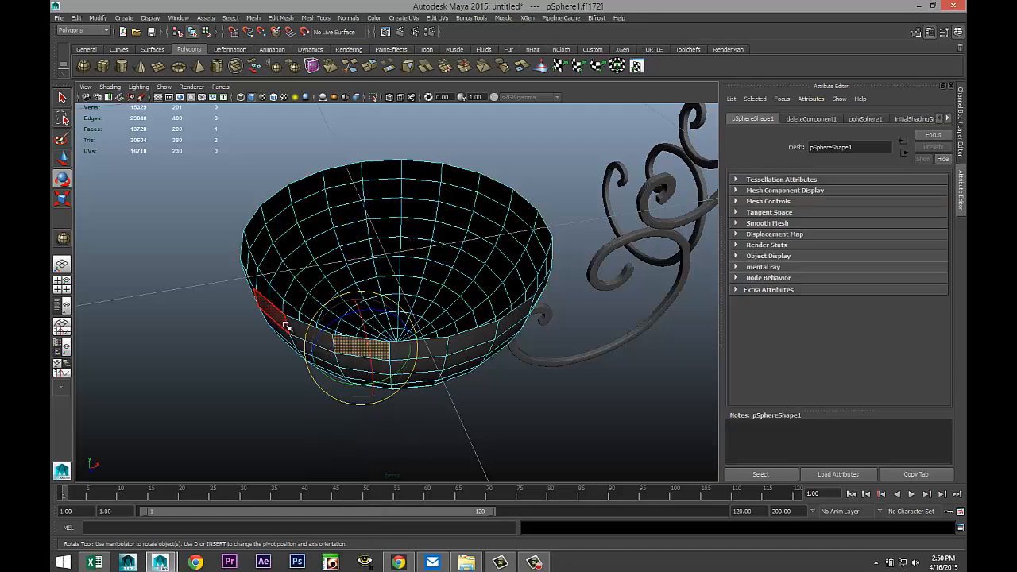
{"action": "left_click", "coordinate": [277, 318], "text": "shift"}
{"action": "left_click", "coordinate": [469, 342], "text": "shift"}
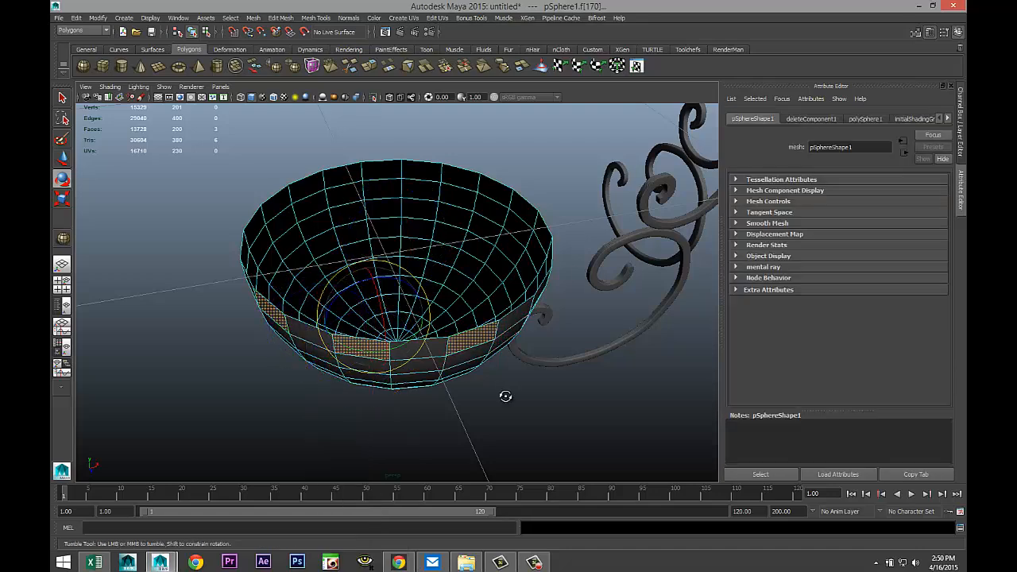
{"action": "left_click_drag", "start_coordinate": [504, 395], "coordinate": [423, 392], "text": "alt"}
{"action": "left_click", "coordinate": [390, 328], "text": "shift"}
{"action": "left_click", "coordinate": [487, 315], "text": "shift"}
{"action": "left_click_drag", "start_coordinate": [579, 367], "coordinate": [438, 363], "text": "alt"}
{"action": "left_click", "coordinate": [398, 346], "text": "shift"}
{"action": "left_click", "coordinate": [502, 327], "text": "shift"}
{"action": "left_click_drag", "start_coordinate": [585, 377], "coordinate": [447, 374], "text": "alt"}
{"action": "left_click", "coordinate": [392, 345], "text": "shift"}
{"action": "left_click", "coordinate": [465, 342], "text": "shift"}
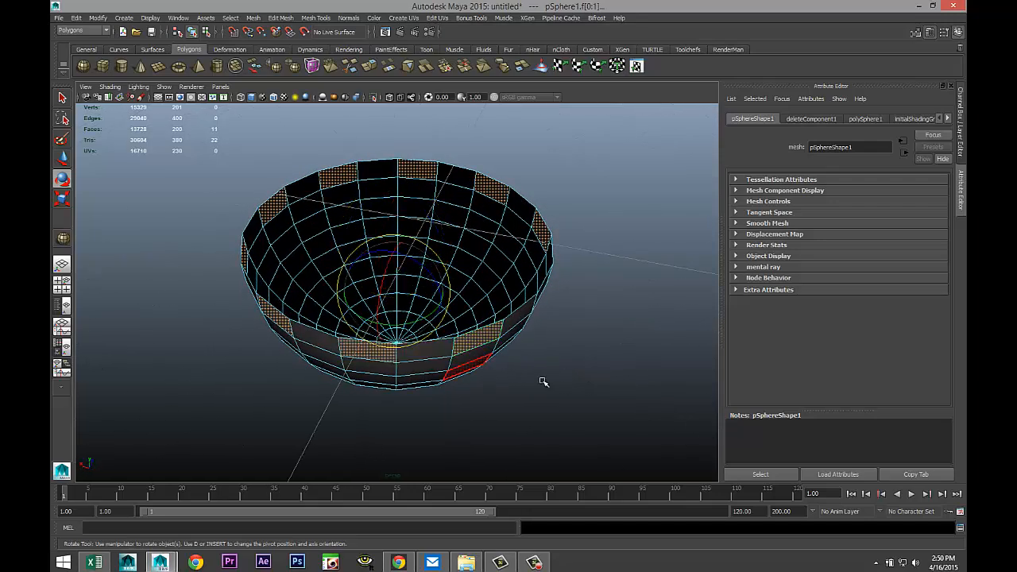
{"action": "left_click", "coordinate": [480, 387]}
{"action": "key", "text": "ctrl+z"}
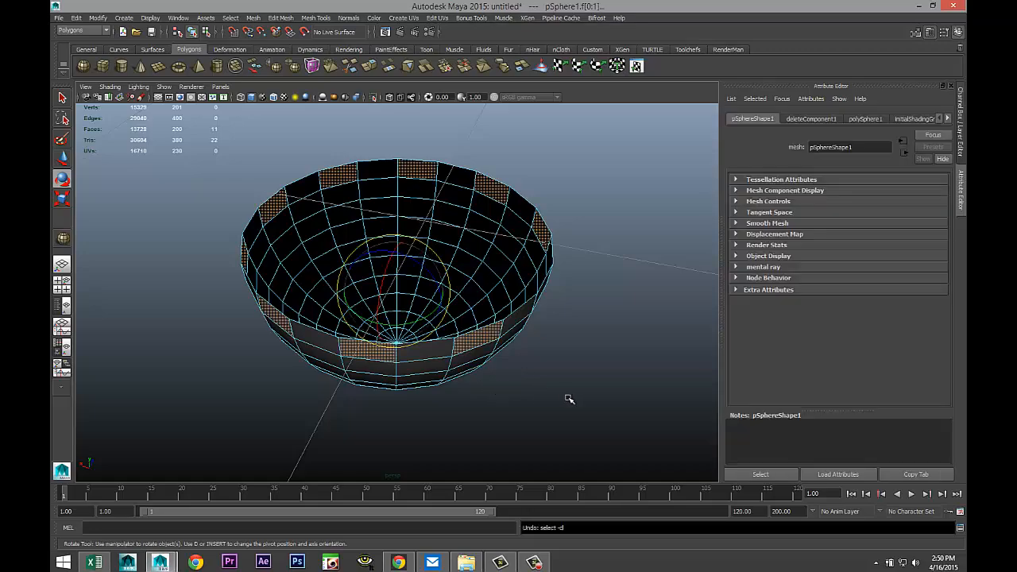
Add one more alternate rim face to the selection, extrude the selected faces and try scaling them outward
{"action": "left_click_drag", "start_coordinate": [569, 398], "coordinate": [487, 398], "text": "alt"}
{"action": "left_click", "coordinate": [472, 350], "text": "shift"}
{"action": "mouse_move", "coordinate": [584, 399]}
{"action": "left_mouse_down", "text": "alt"}
{"action": "mouse_move", "coordinate": [539, 392]}
{"action": "mouse_move", "coordinate": [598, 401]}
{"action": "left_mouse_up", "text": "alt"}
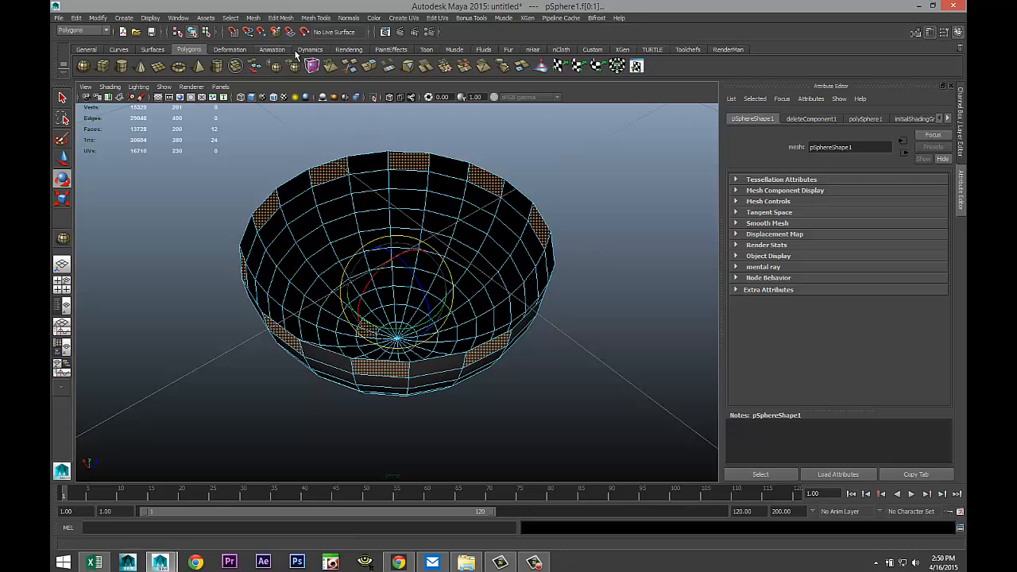
{"action": "left_click", "coordinate": [280, 18]}
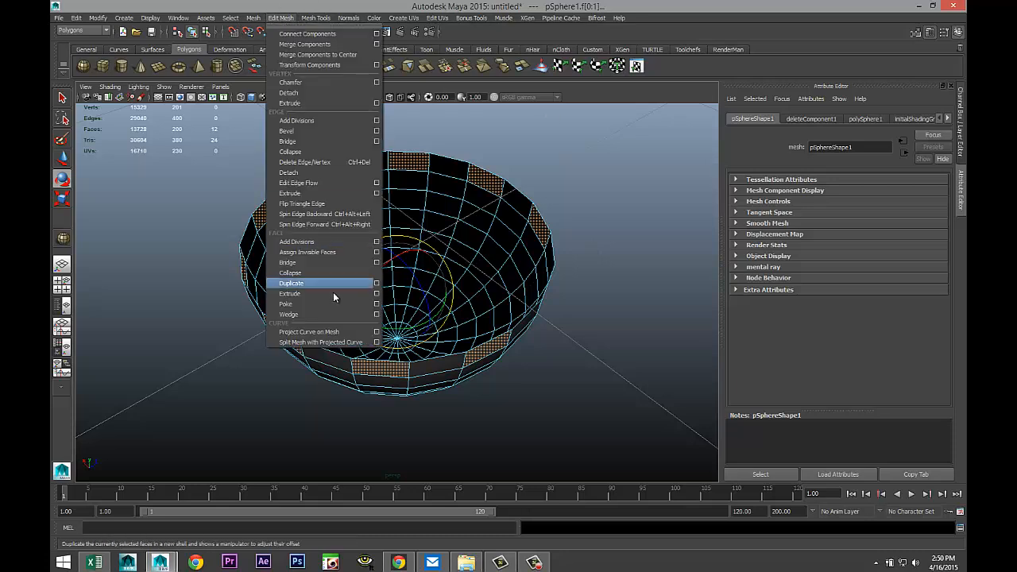
{"action": "left_click", "coordinate": [325, 294]}
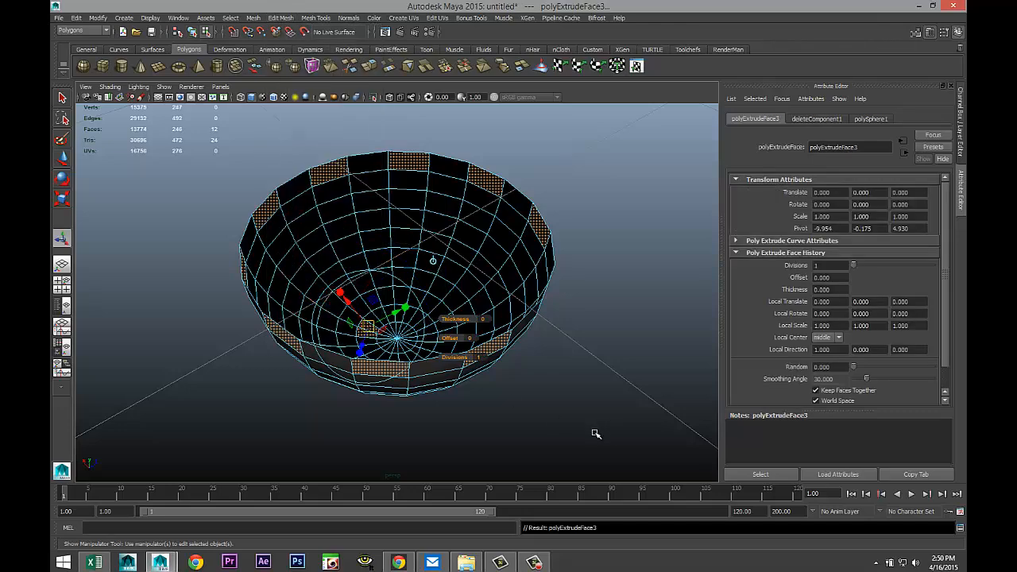
{"action": "key", "text": "r"}
{"action": "left_click_drag", "start_coordinate": [397, 292], "coordinate": [414, 295]}
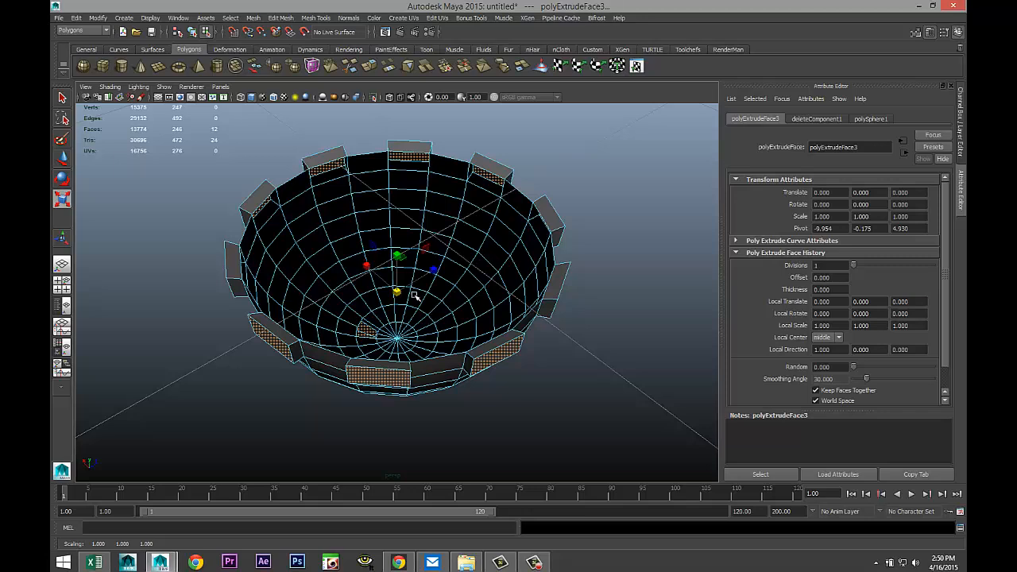
Undo the rim face extrusion and its scaling, and try scaling the selected faces without extruding
{"action": "key", "text": "ctrl+z"}
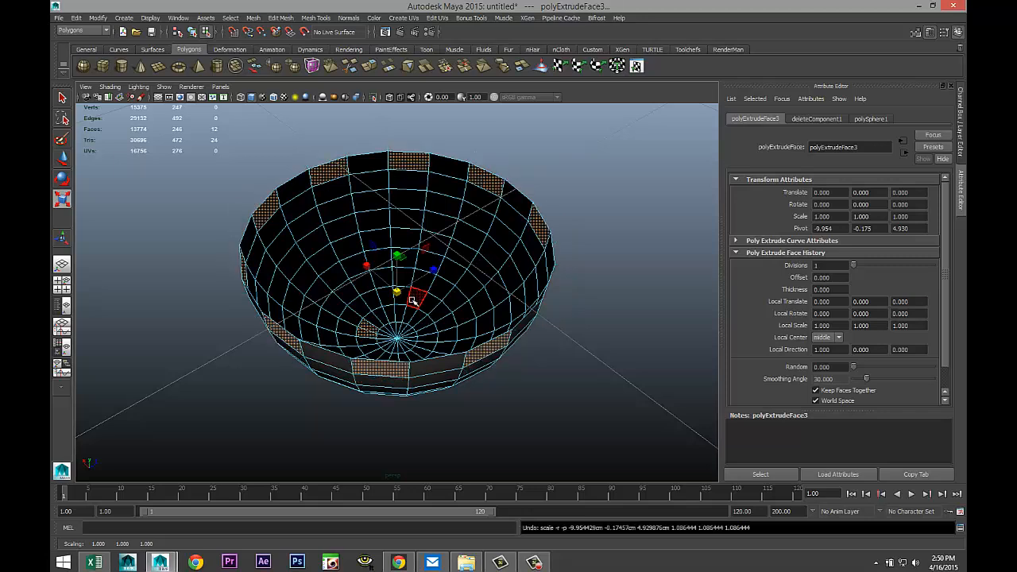
{"action": "key", "text": "ctrl+z"}
{"action": "key", "text": "ctrl+z"}
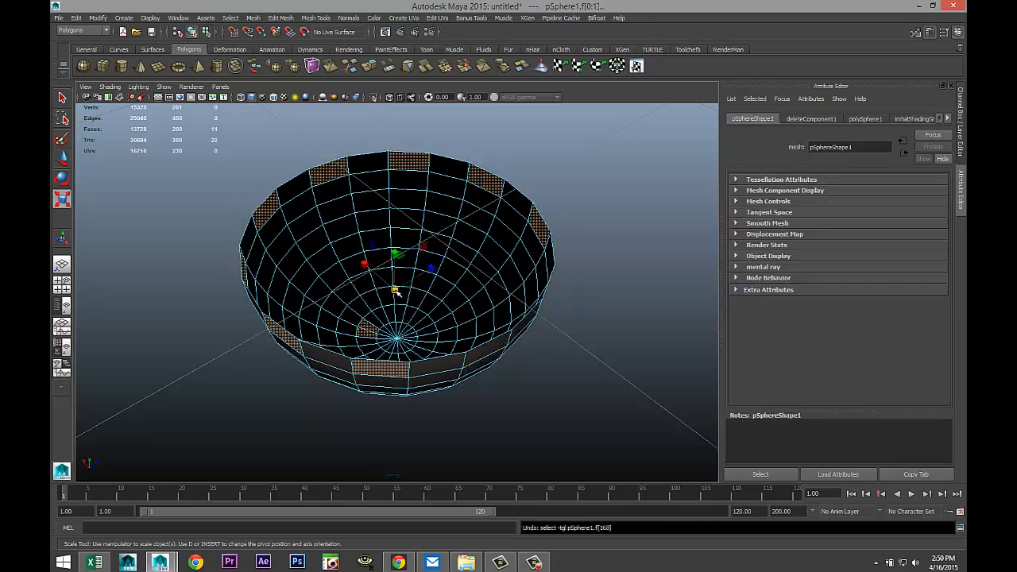
{"action": "left_click_drag", "start_coordinate": [395, 291], "coordinate": [404, 294]}
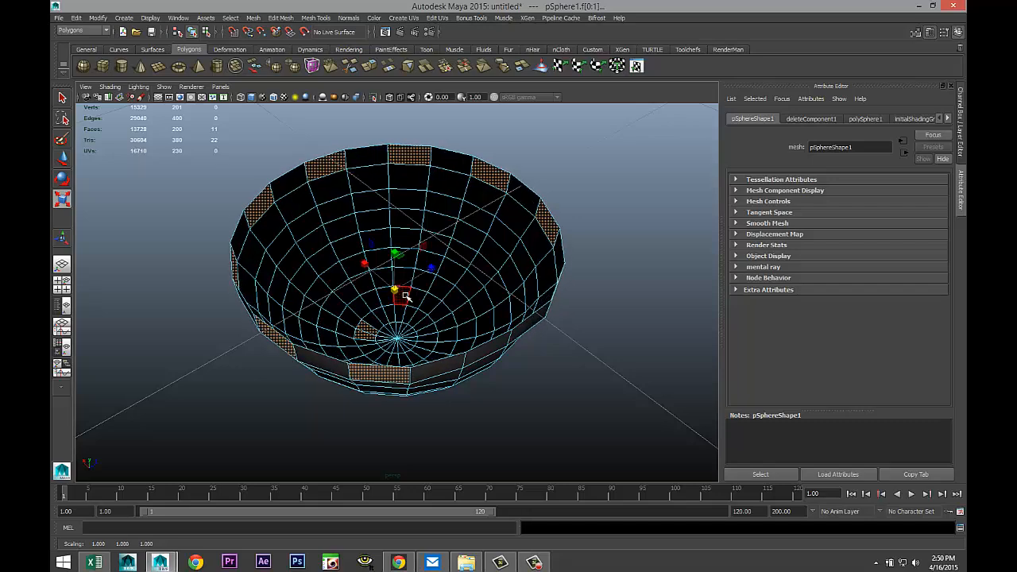
{"action": "key", "text": "ctrl+z"}
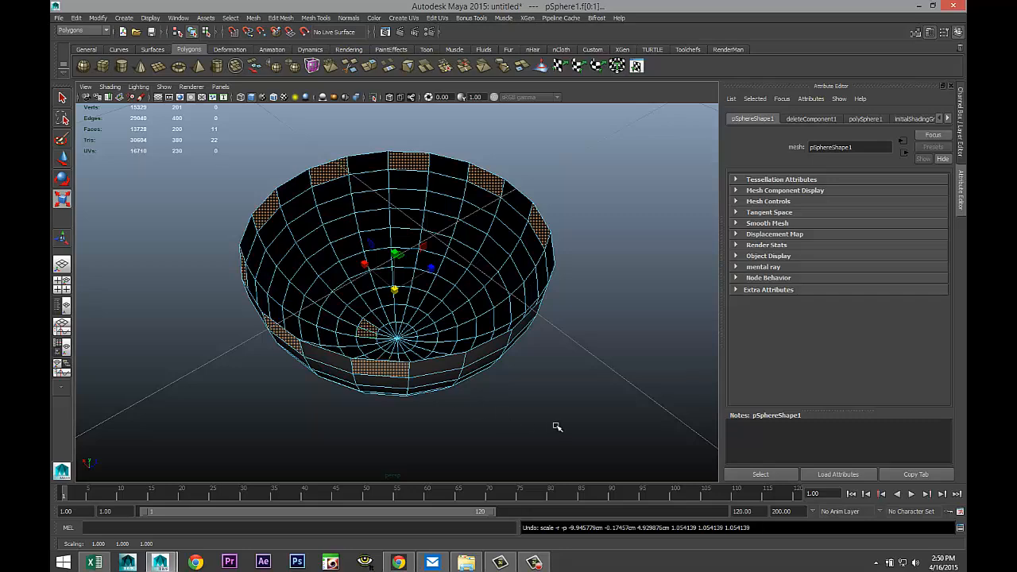
Undo the last face picks that include the stray bottom face and reselect the remaining alternate rim faces
{"action": "key", "text": "ctrl+z"}
{"action": "key", "text": "ctrl+z"}
{"action": "key", "text": "ctrl+z"}
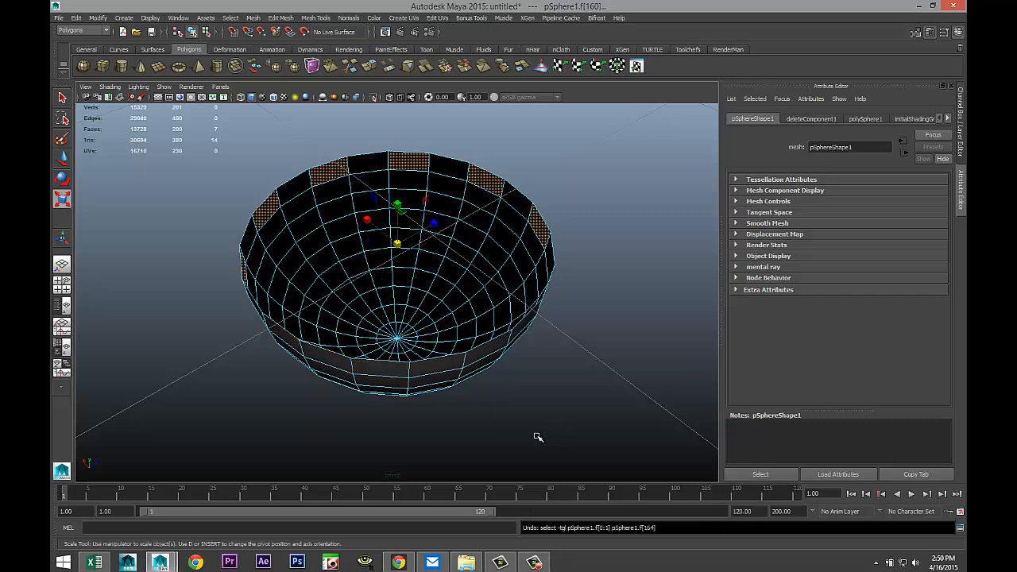
{"action": "left_click_drag", "start_coordinate": [497, 425], "coordinate": [511, 408], "text": "alt"}
{"action": "left_click", "coordinate": [400, 341], "text": "shift"}
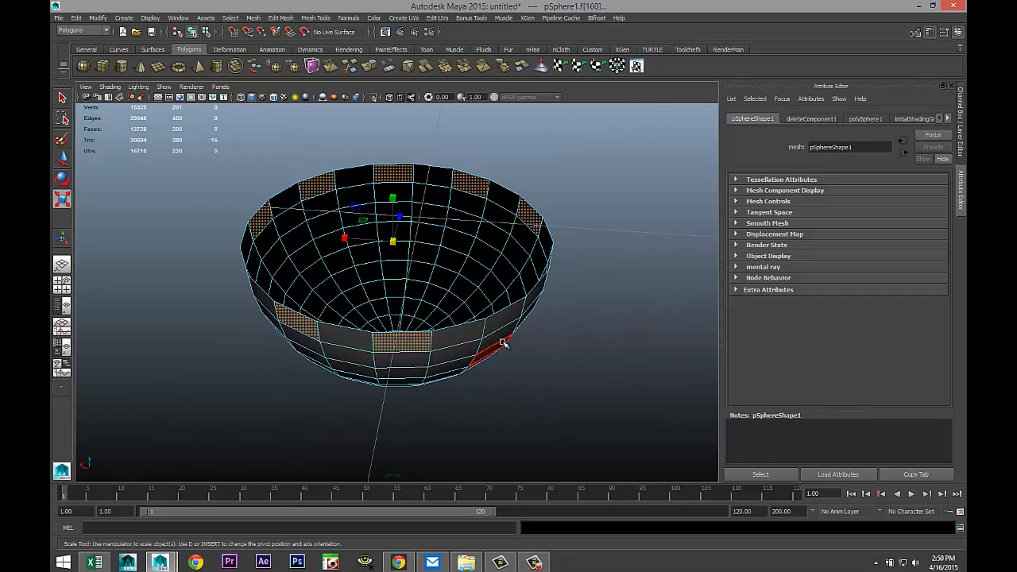
{"action": "left_click", "coordinate": [505, 322], "text": "shift"}
{"action": "left_click_drag", "start_coordinate": [574, 391], "coordinate": [422, 371], "text": "alt"}
{"action": "left_click", "coordinate": [385, 319], "text": "shift"}
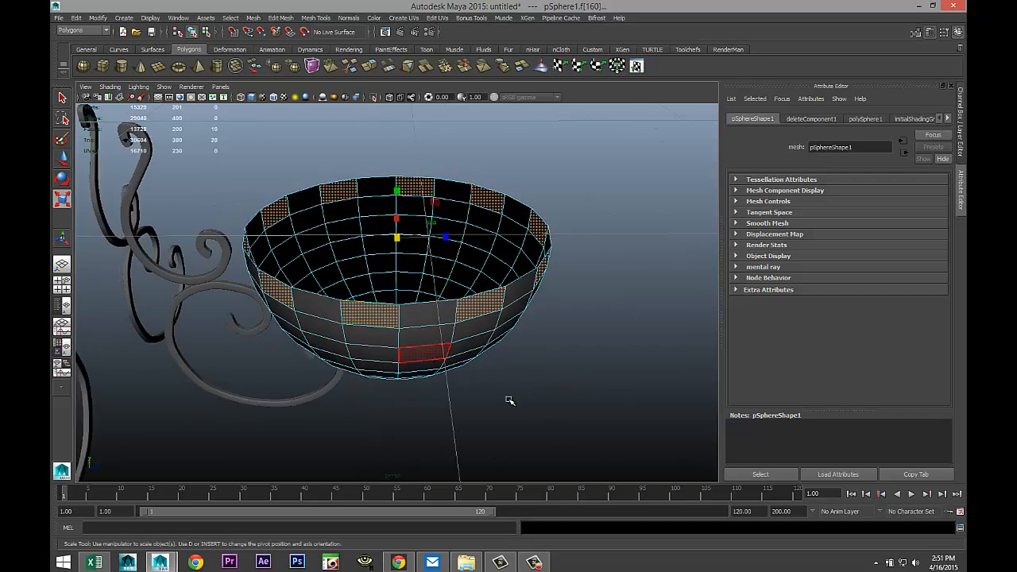
Extrude the selected alternate rim faces outward with a thickness of 0.025
{"action": "left_click_drag", "start_coordinate": [511, 400], "coordinate": [578, 429], "text": "alt"}
{"action": "left_click", "coordinate": [280, 17]}
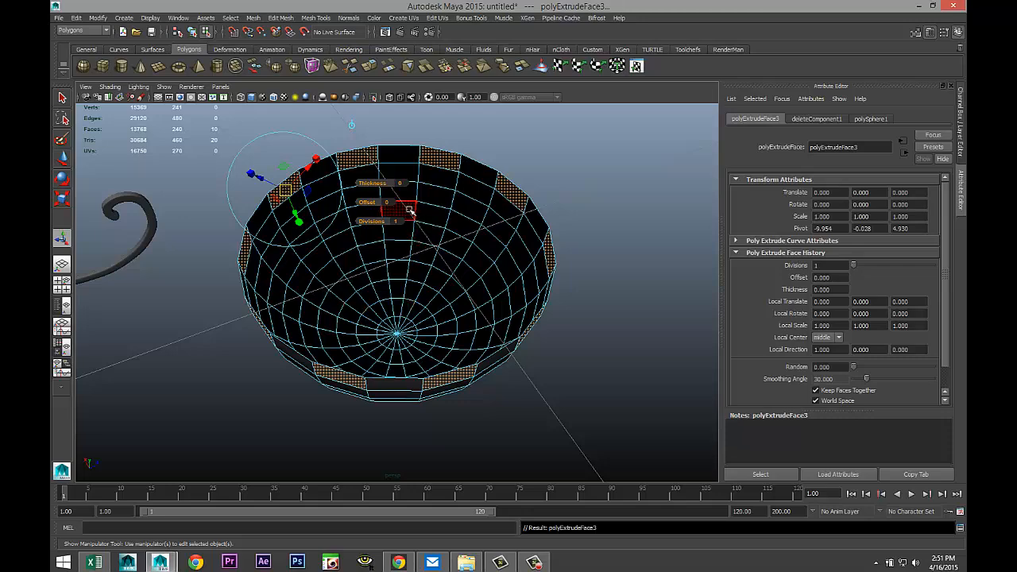
{"action": "left_click_drag", "start_coordinate": [371, 183], "coordinate": [378, 184]}
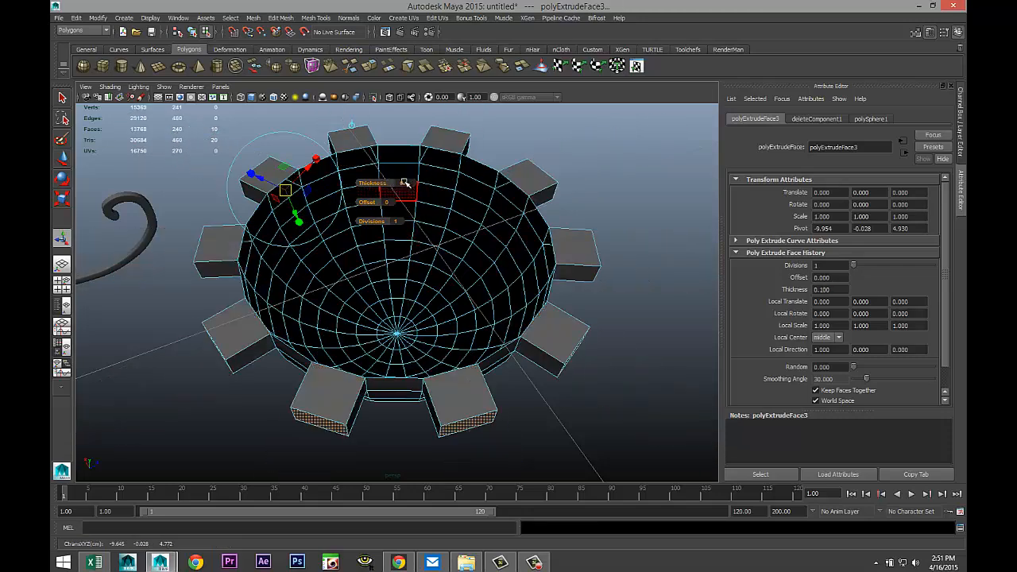
{"action": "left_click", "coordinate": [405, 182]}
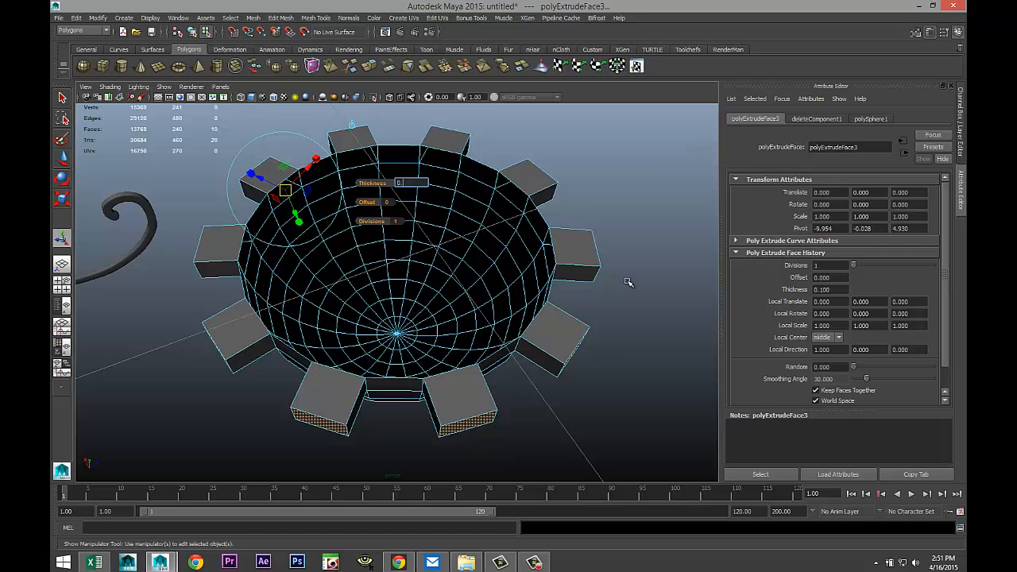
{"action": "key", "text": "Return"}
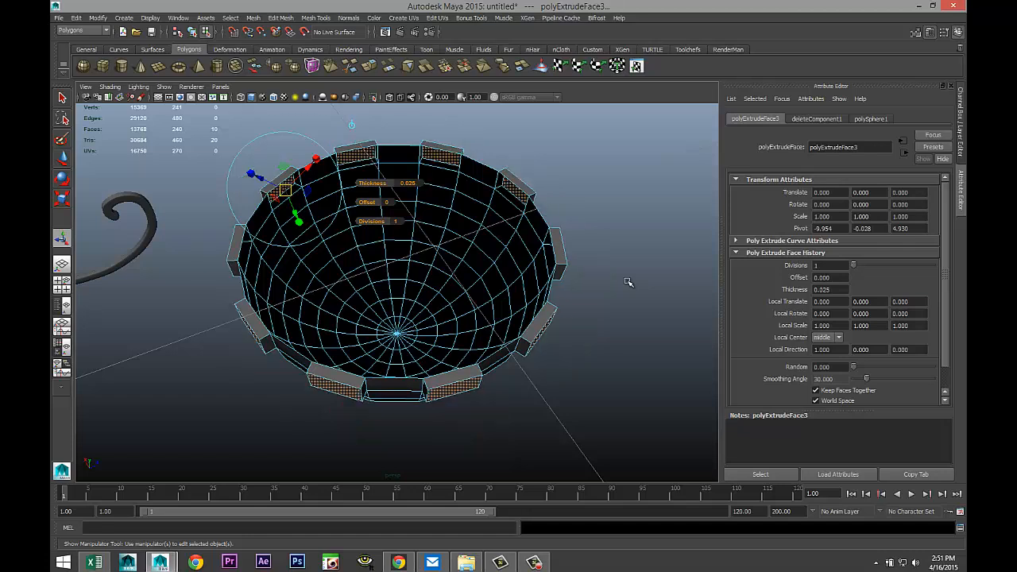
Select the bowl as a whole object and extrude all of its faces
{"action": "left_click_drag", "start_coordinate": [573, 338], "coordinate": [445, 319], "text": "alt"}
{"action": "left_click", "coordinate": [561, 356]}
{"action": "right_click", "coordinate": [442, 321]}
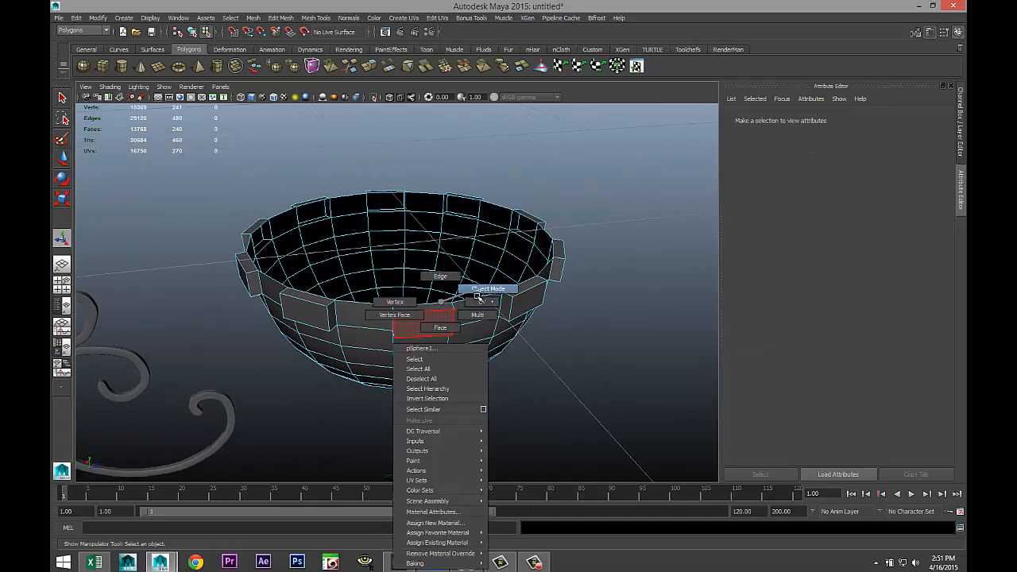
{"action": "left_click", "coordinate": [486, 289]}
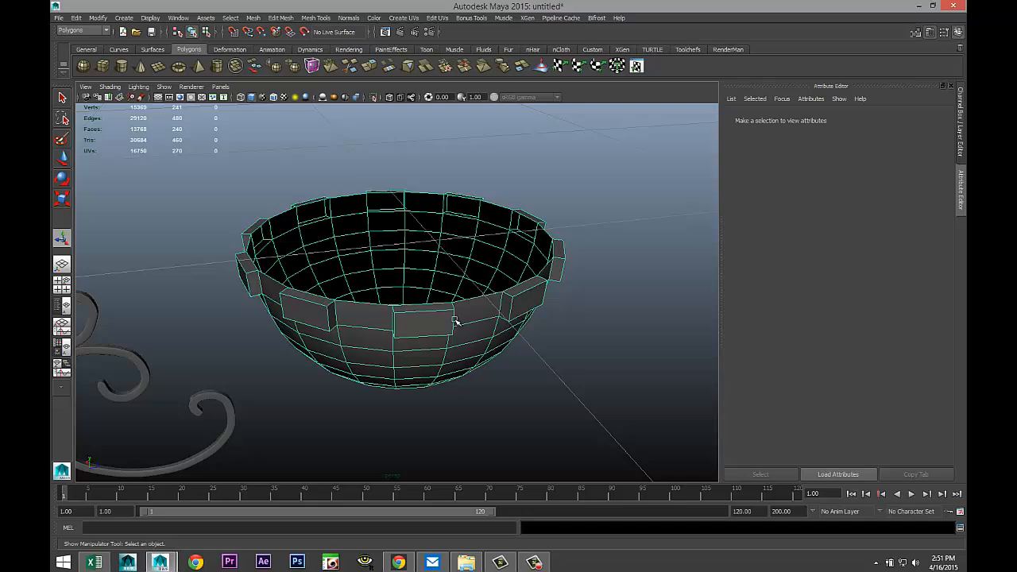
{"action": "left_click", "coordinate": [273, 19]}
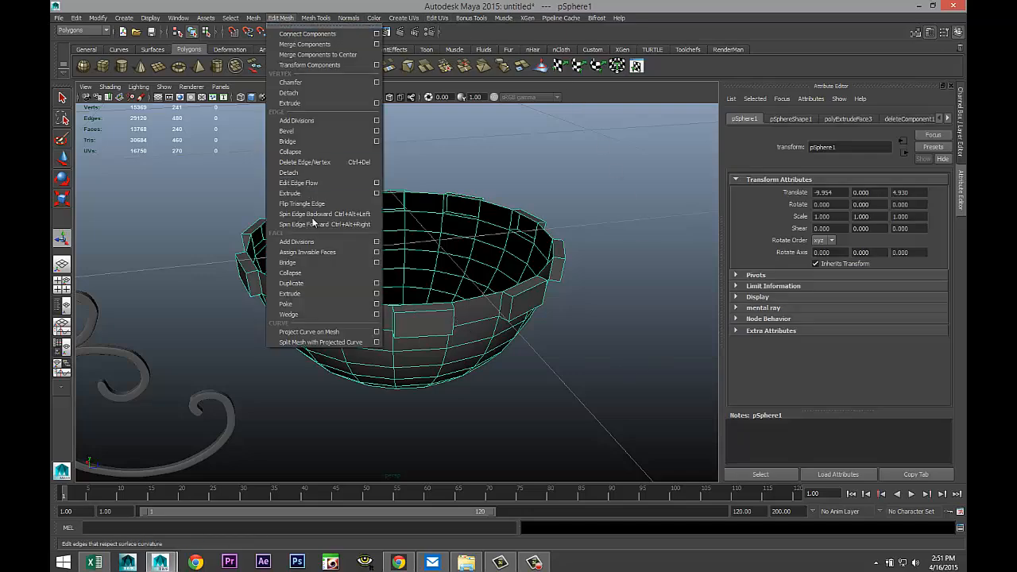
{"action": "left_click", "coordinate": [326, 292]}
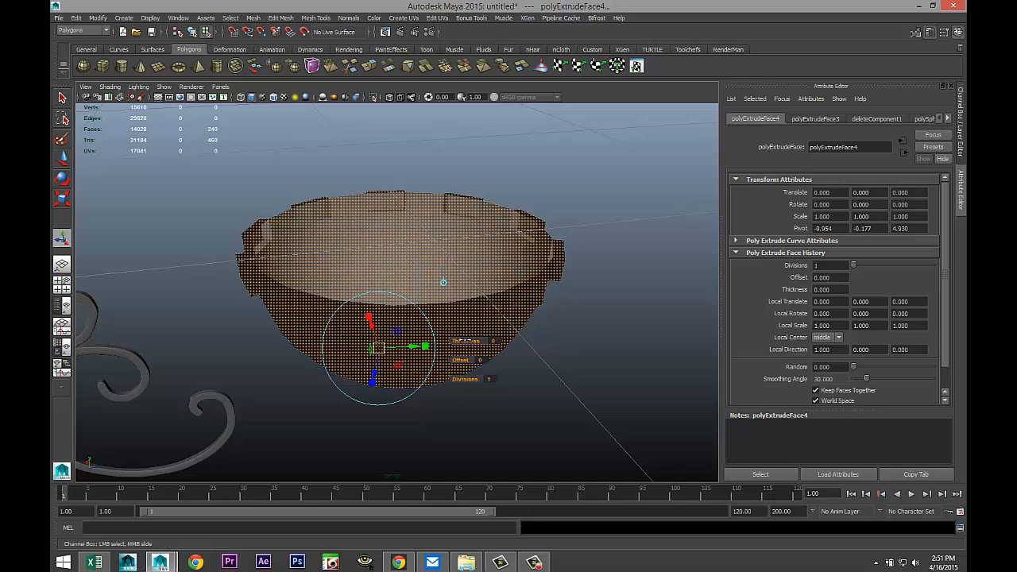
Set the thickness of the whole-bowl extrusion to 0.025 and clear the selection
{"action": "left_click_drag", "start_coordinate": [471, 340], "coordinate": [493, 349]}
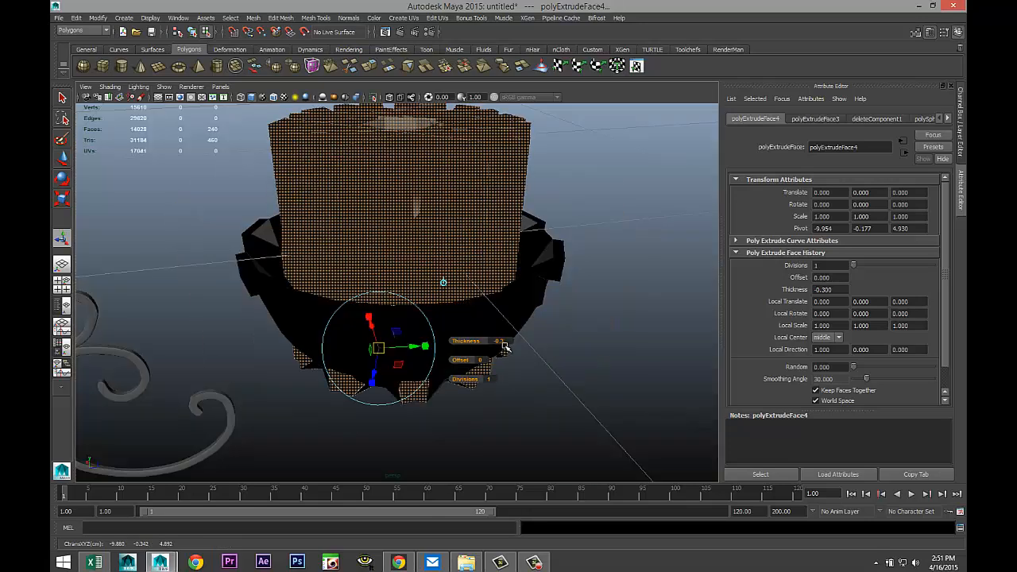
{"action": "key", "text": "ctrl+z"}
{"action": "left_click", "coordinate": [494, 340]}
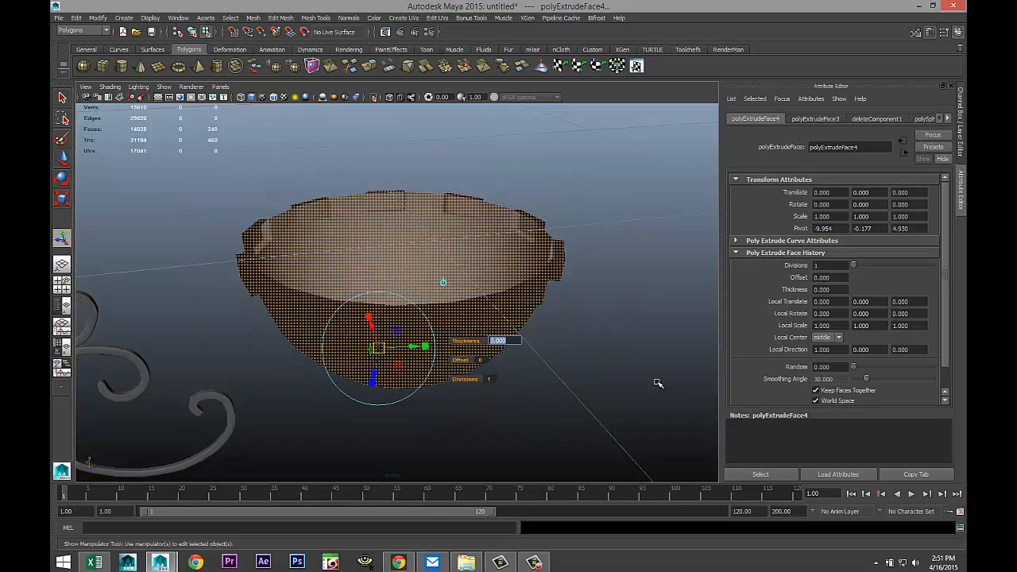
{"action": "type", "text": "0.1"}
{"action": "key", "text": "Return"}
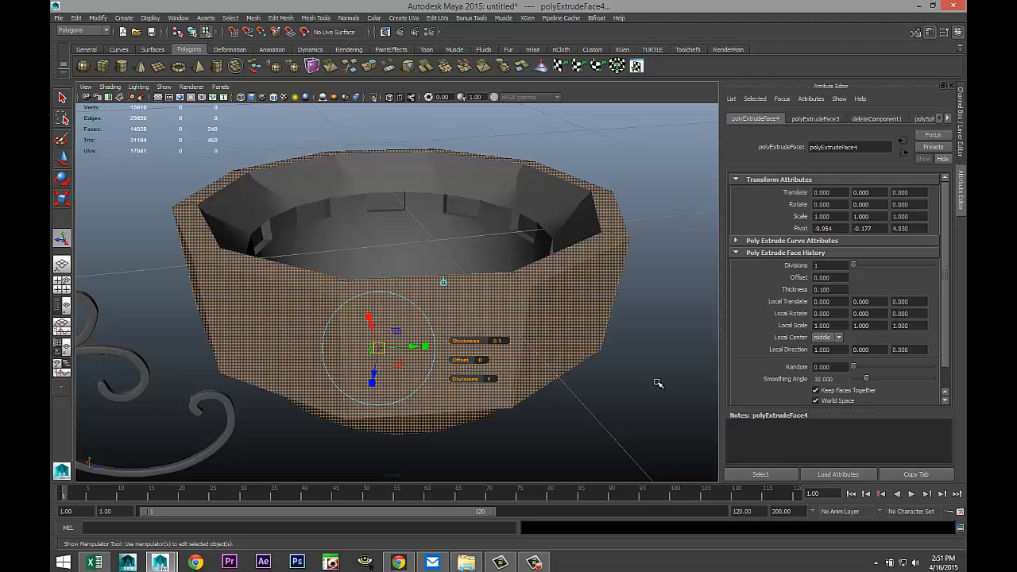
{"action": "left_click", "coordinate": [499, 341]}
{"action": "key", "text": "Return"}
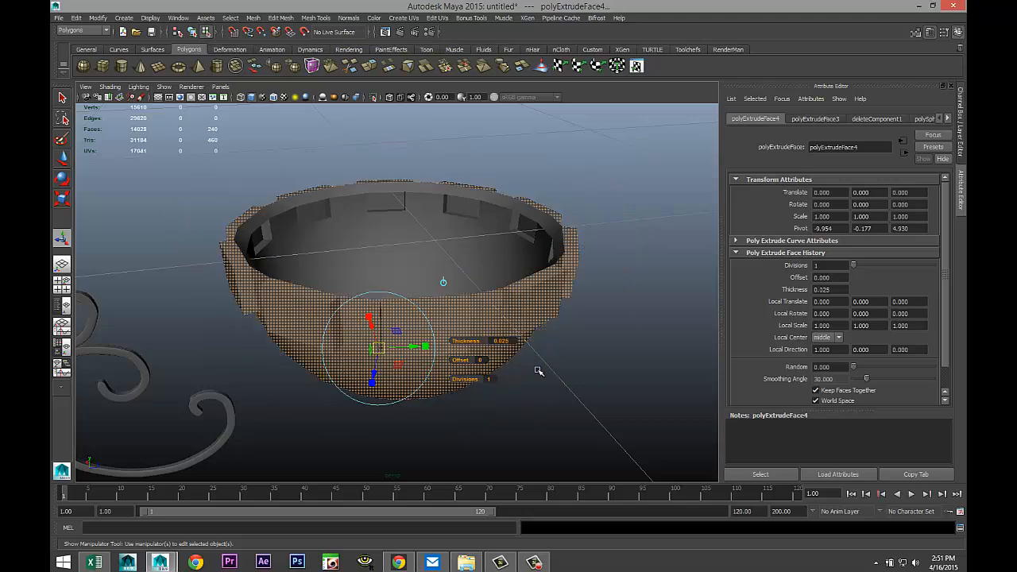
{"action": "left_click", "coordinate": [558, 385]}
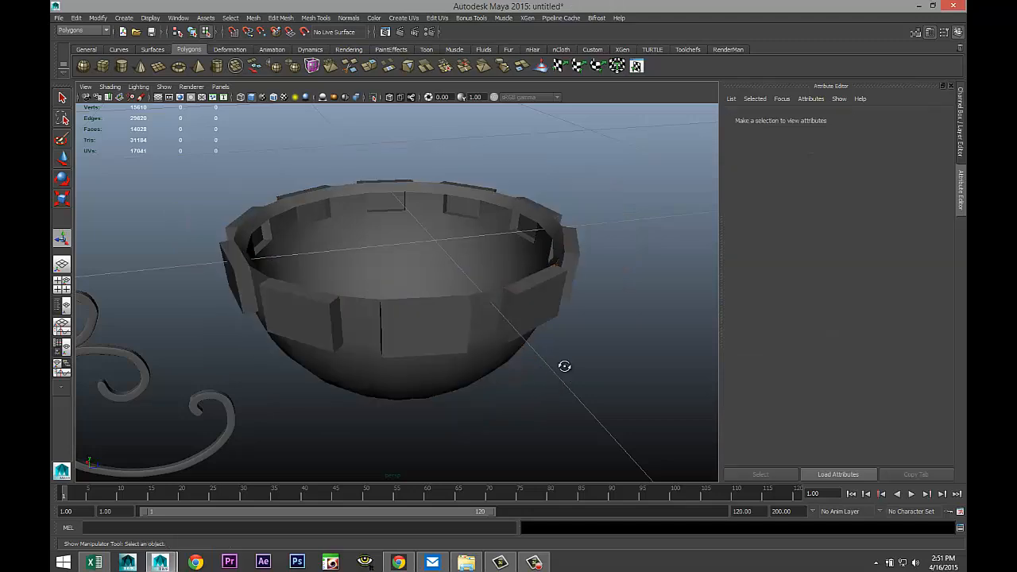
Select the bowl as an object, turn on its smooth mesh preview and inspect the rounded rim
{"action": "left_click_drag", "start_coordinate": [564, 366], "coordinate": [492, 344], "text": "alt"}
{"action": "right_click_drag", "start_coordinate": [500, 344], "coordinate": [531, 296]}
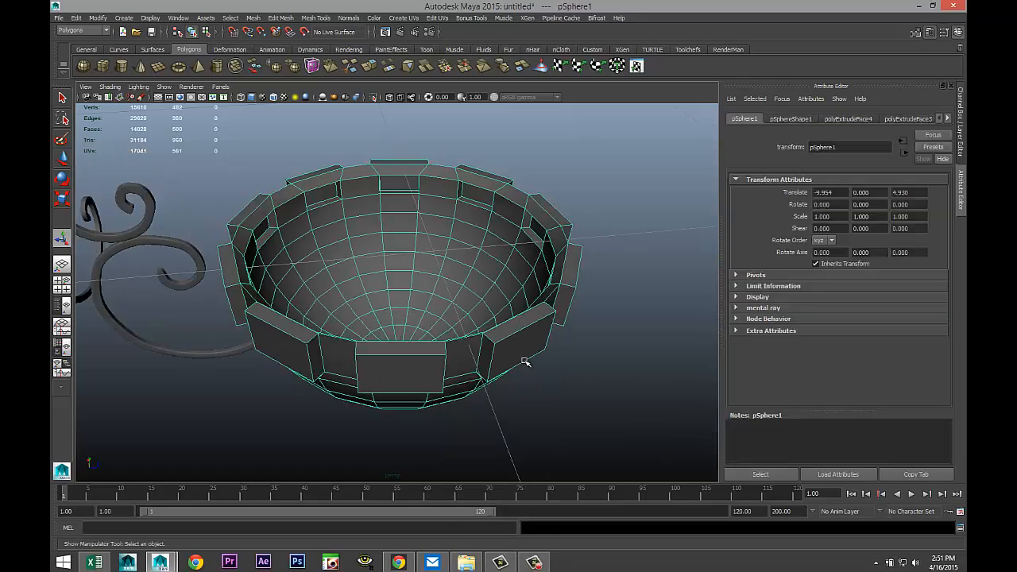
{"action": "key", "text": "3"}
{"action": "left_click", "coordinate": [571, 401]}
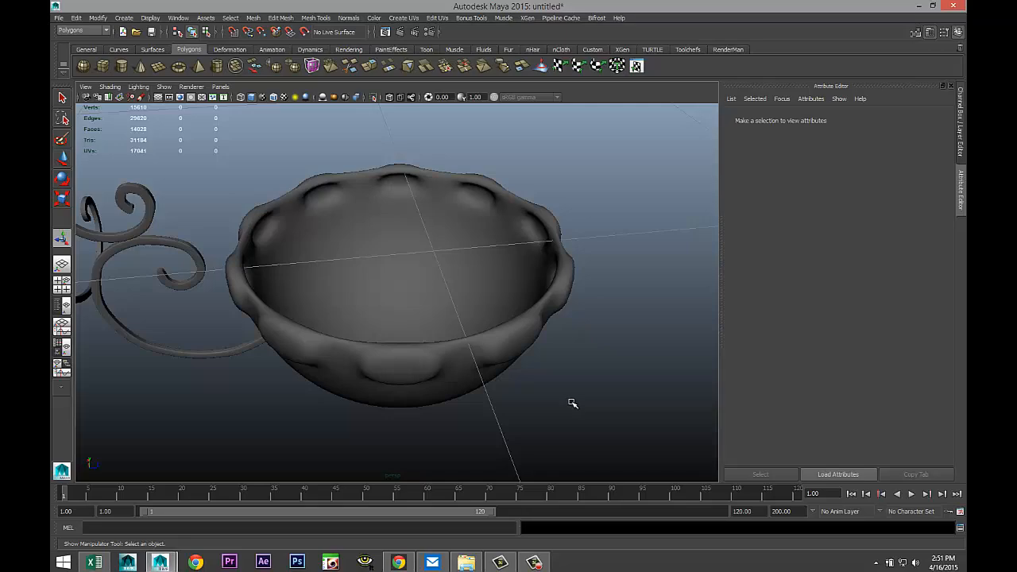
{"action": "left_click_drag", "start_coordinate": [573, 403], "coordinate": [569, 382], "text": "alt"}
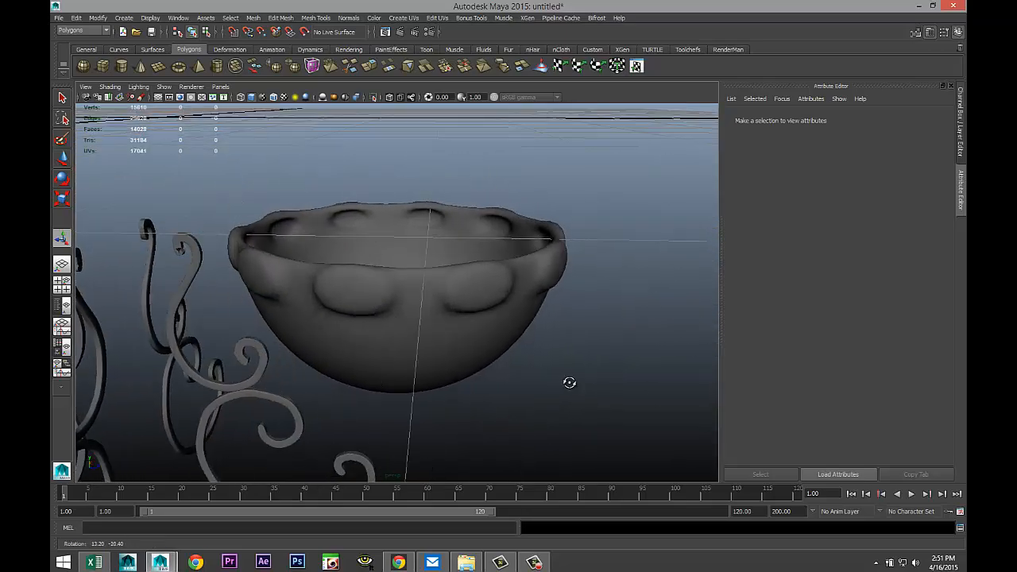
Select all the scroll arms together and raise them to a vertical translate of about 7.4
{"action": "scroll", "coordinate": [559, 383], "scroll_direction": "down", "scroll_amount": 5}
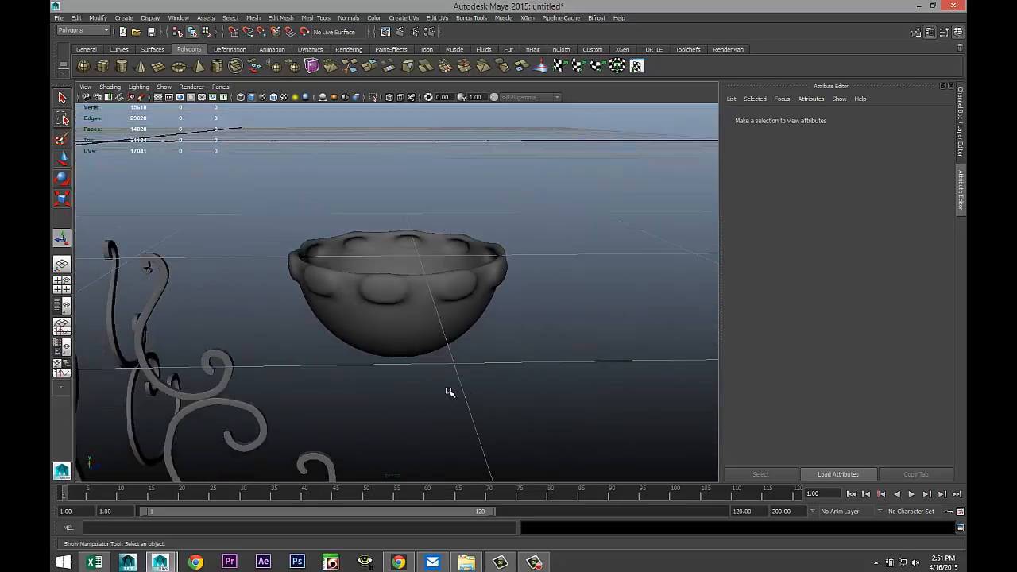
{"action": "scroll", "coordinate": [525, 413], "scroll_direction": "down", "scroll_amount": 6}
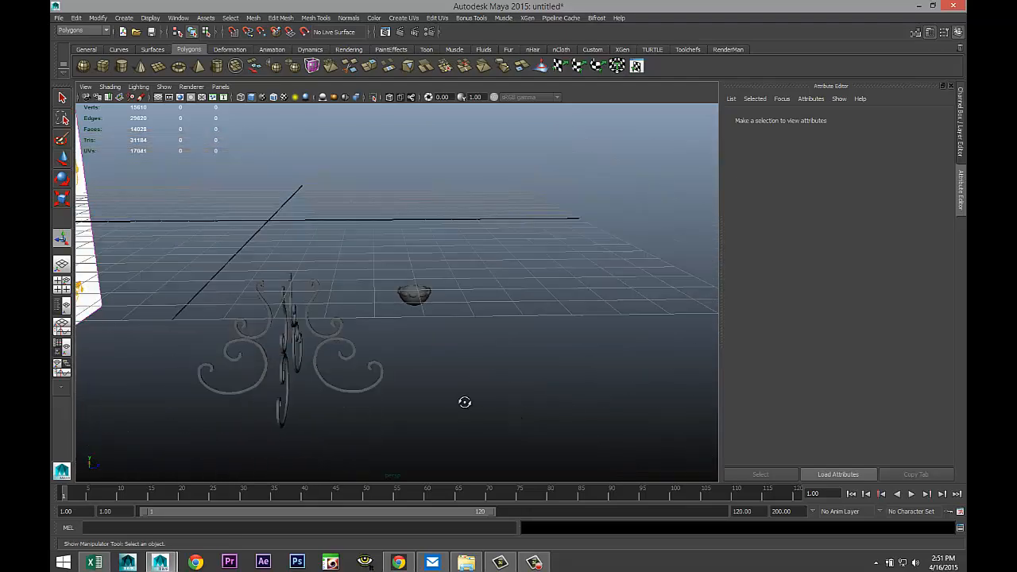
{"action": "left_click_drag", "start_coordinate": [464, 402], "coordinate": [461, 426], "text": "alt"}
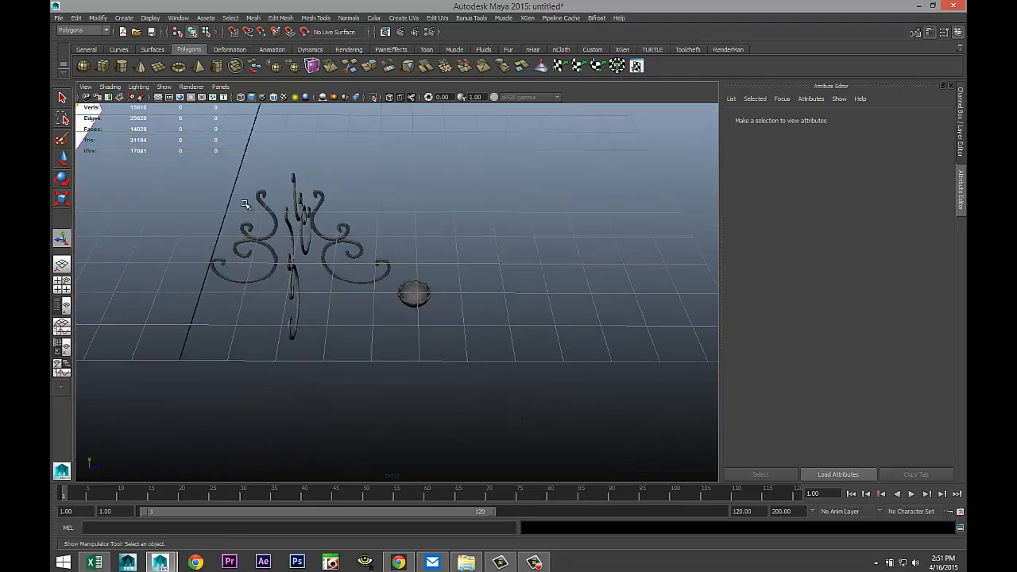
{"action": "left_click_drag", "start_coordinate": [231, 189], "coordinate": [324, 332]}
{"action": "middle_click_drag", "start_coordinate": [325, 348], "coordinate": [426, 460], "text": "alt"}
{"action": "key", "text": "w"}
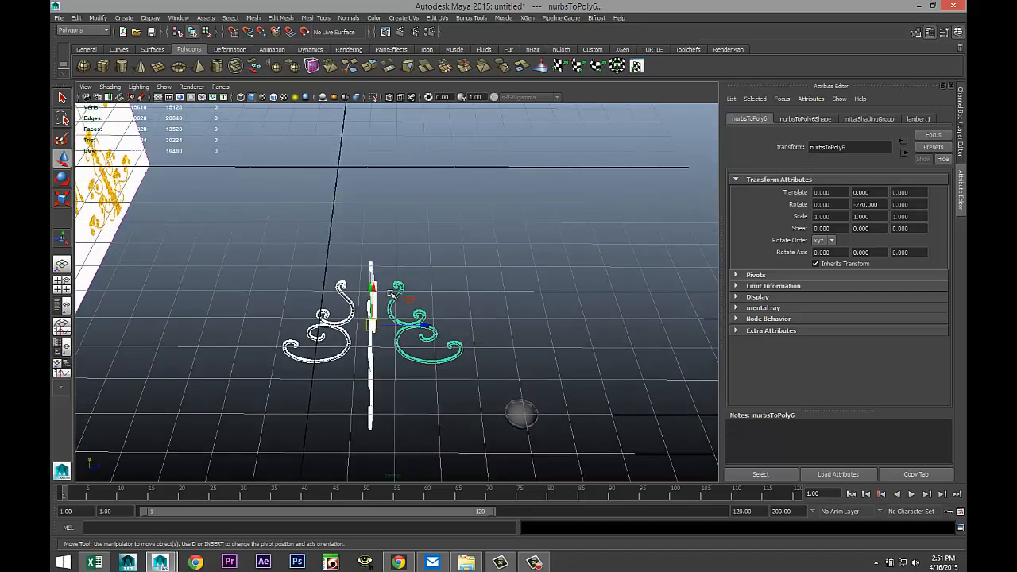
{"action": "left_click_drag", "start_coordinate": [372, 289], "coordinate": [339, 92]}
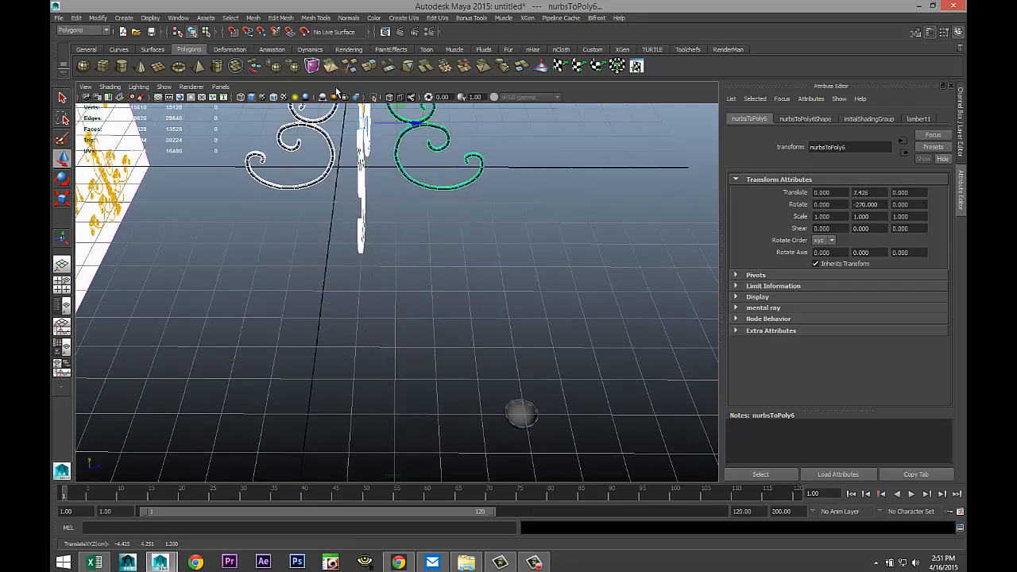
Frame the scroll arms in the side view and lower them to a vertical translate of about 5.2
{"action": "left_click_drag", "start_coordinate": [425, 282], "coordinate": [430, 243], "text": "alt"}
{"action": "left_click", "coordinate": [61, 284]}
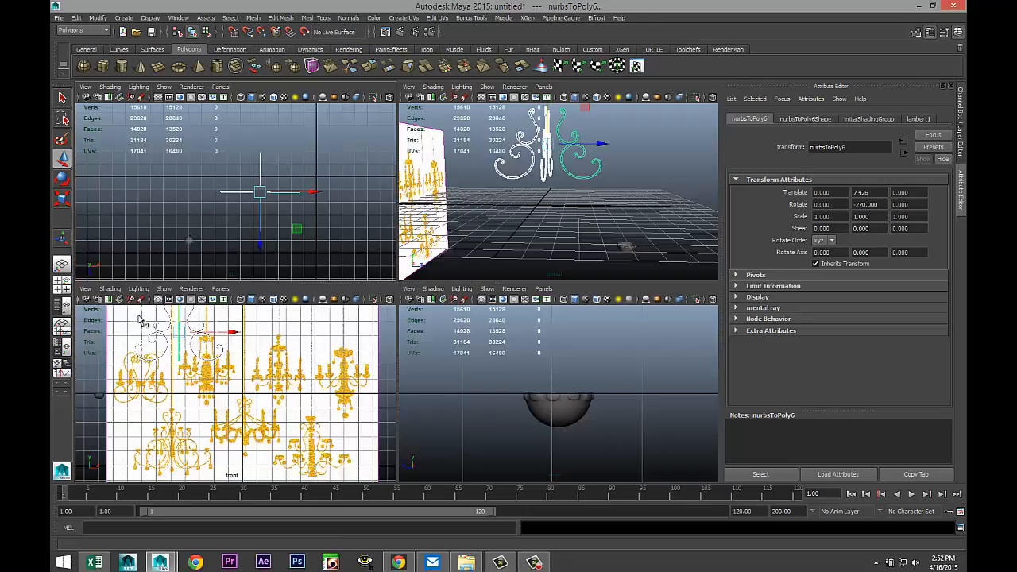
{"action": "key", "text": "space"}
{"action": "key", "text": "f"}
{"action": "scroll", "coordinate": [436, 390], "scroll_direction": "down", "scroll_amount": 8}
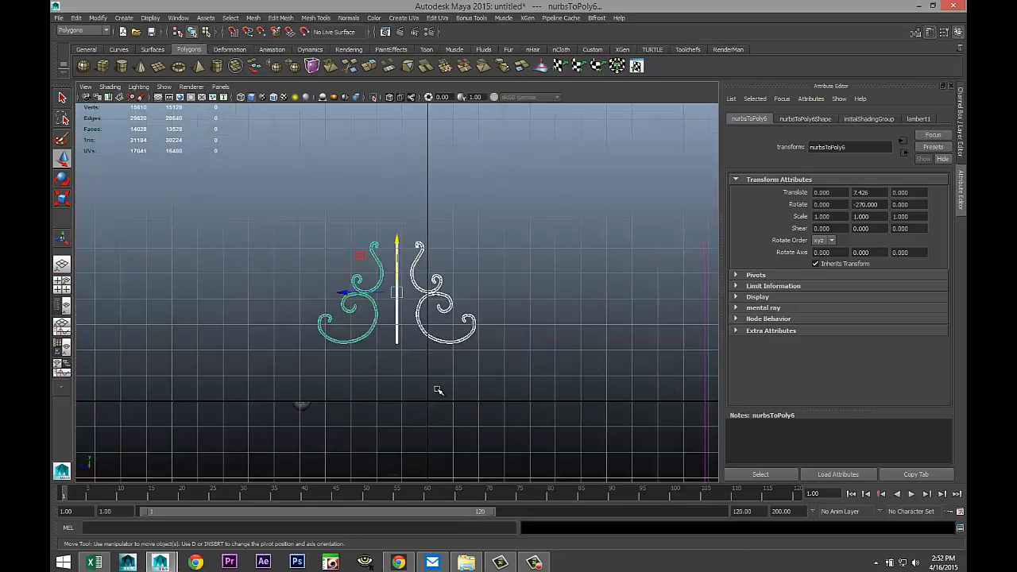
{"action": "scroll", "coordinate": [444, 395], "scroll_direction": "up", "scroll_amount": 5}
{"action": "left_click_drag", "start_coordinate": [398, 294], "coordinate": [400, 329]}
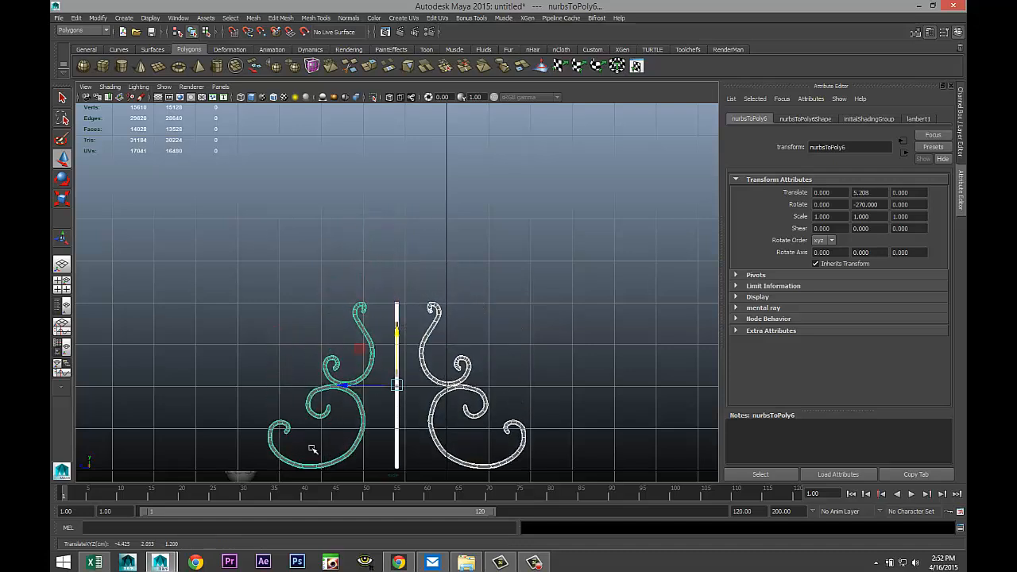
Select the bowl and bring it over the lower outer curl of the side-view scroll arm, at Y about 1.565 and Z about 3.899
{"action": "left_click", "coordinate": [239, 473]}
{"action": "left_click_drag", "start_coordinate": [243, 426], "coordinate": [234, 408]}
{"action": "left_click_drag", "start_coordinate": [285, 347], "coordinate": [284, 353]}
{"action": "key", "text": "f"}
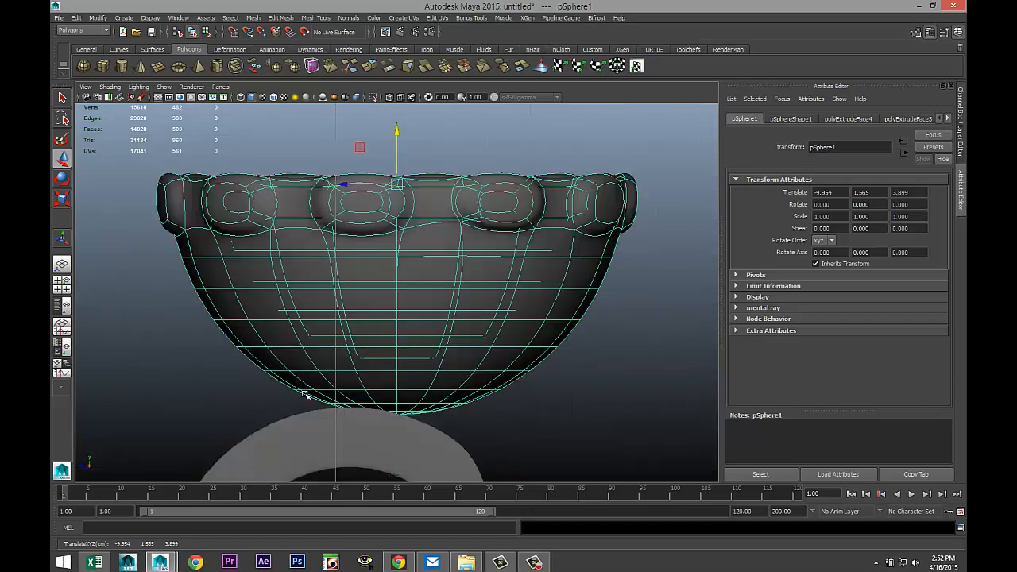
{"action": "scroll", "coordinate": [341, 414], "scroll_direction": "down", "scroll_amount": 8}
{"action": "scroll", "coordinate": [347, 416], "scroll_direction": "up", "scroll_amount": 6}
{"action": "scroll", "coordinate": [358, 418], "scroll_direction": "up", "scroll_amount": 3}
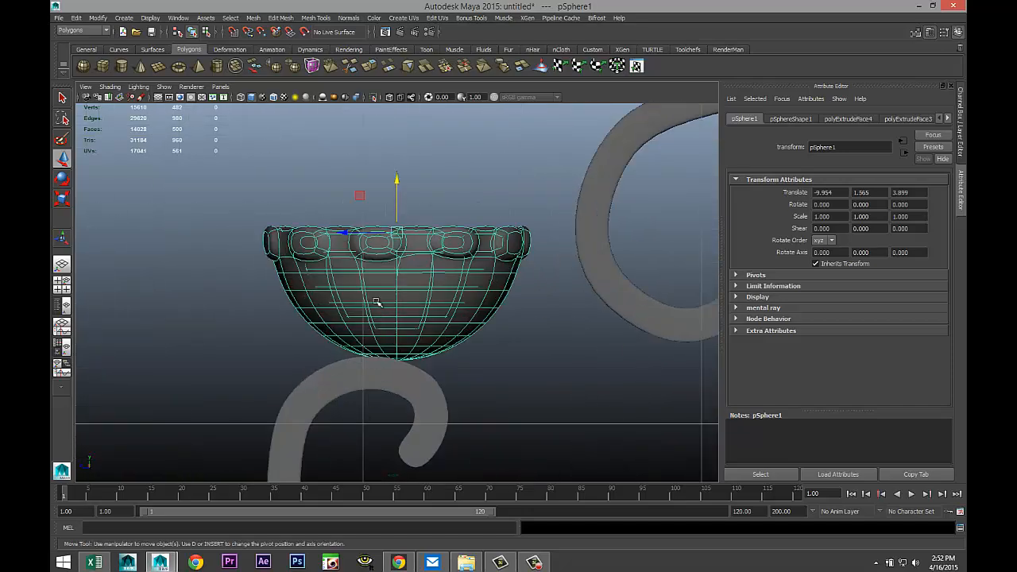
Scale the bowl uniformly to about 0.683 and seat it on top of the curl at Y about 1.454, Z about 3.980
{"action": "left_click_drag", "start_coordinate": [347, 236], "coordinate": [288, 235]}
{"action": "key", "text": "r"}
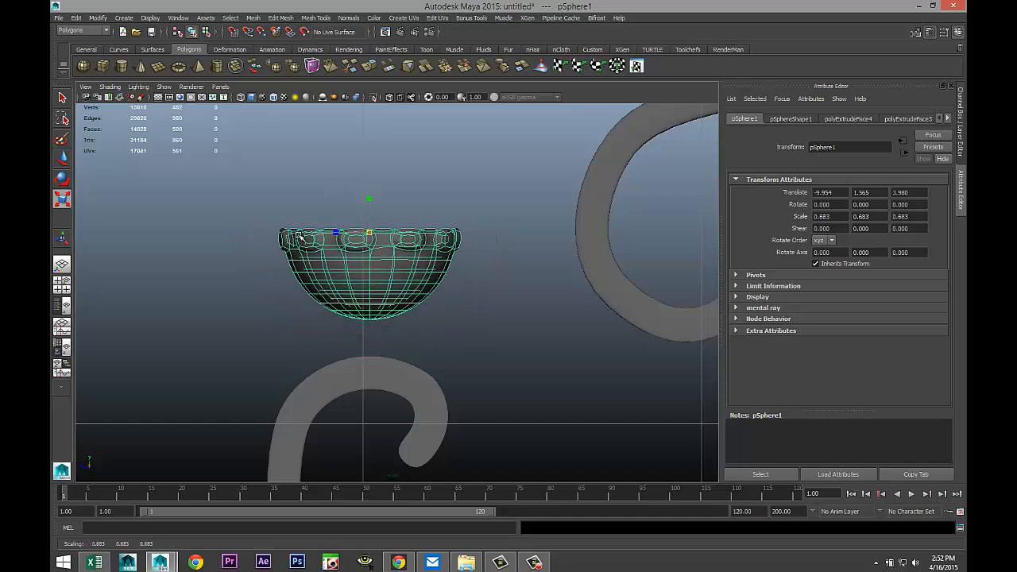
{"action": "key", "text": "w"}
{"action": "left_click_drag", "start_coordinate": [368, 181], "coordinate": [375, 219]}
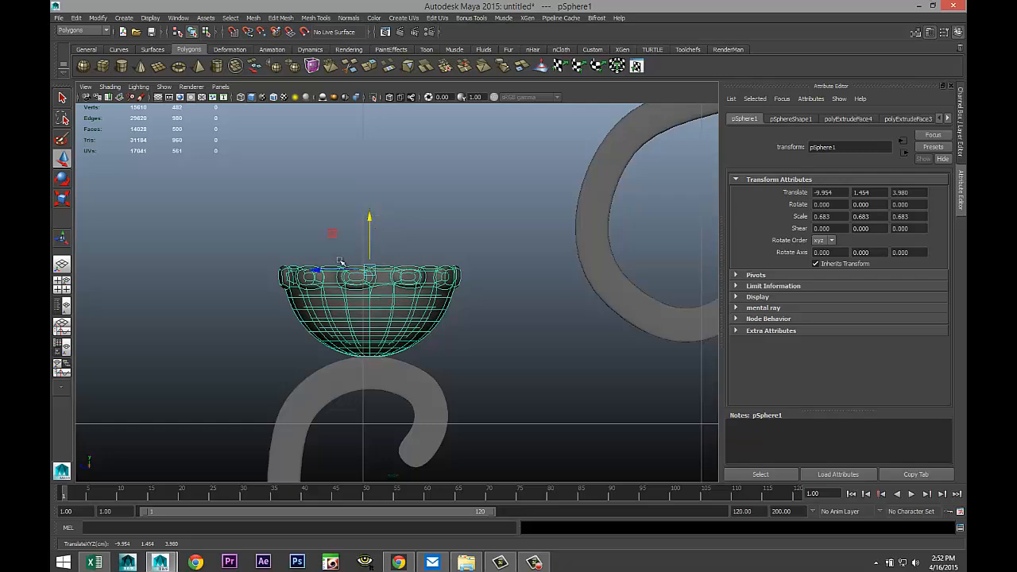
Duplicate the bowl and place the copy on the opposite arm's lower outer curl at Z about -1.584
{"action": "scroll", "coordinate": [318, 314], "scroll_direction": "down", "scroll_amount": 5}
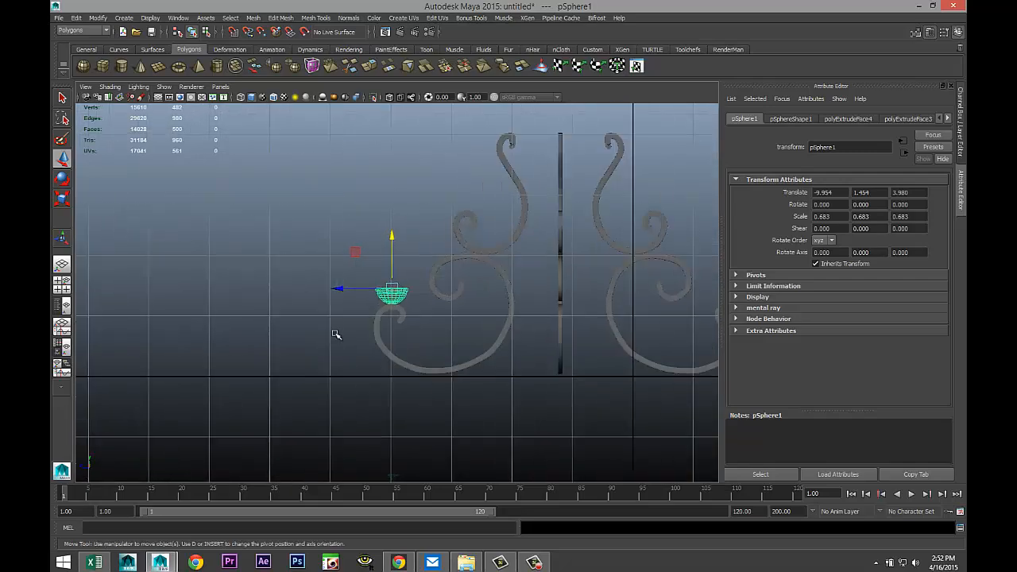
{"action": "key", "text": "ctrl+d"}
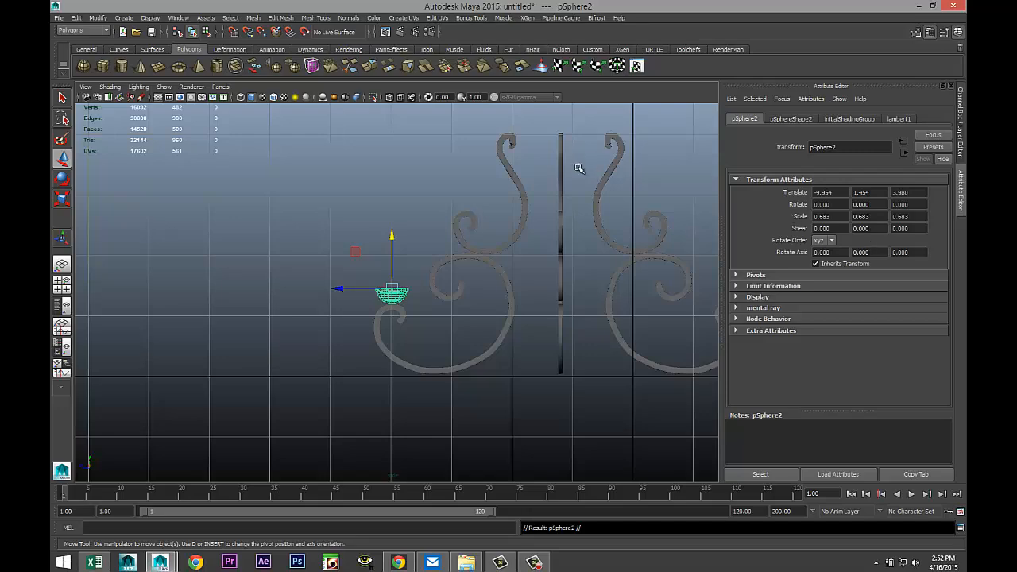
{"action": "scroll", "coordinate": [488, 300], "scroll_direction": "down", "scroll_amount": 3}
{"action": "left_click_drag", "start_coordinate": [342, 293], "coordinate": [489, 310]}
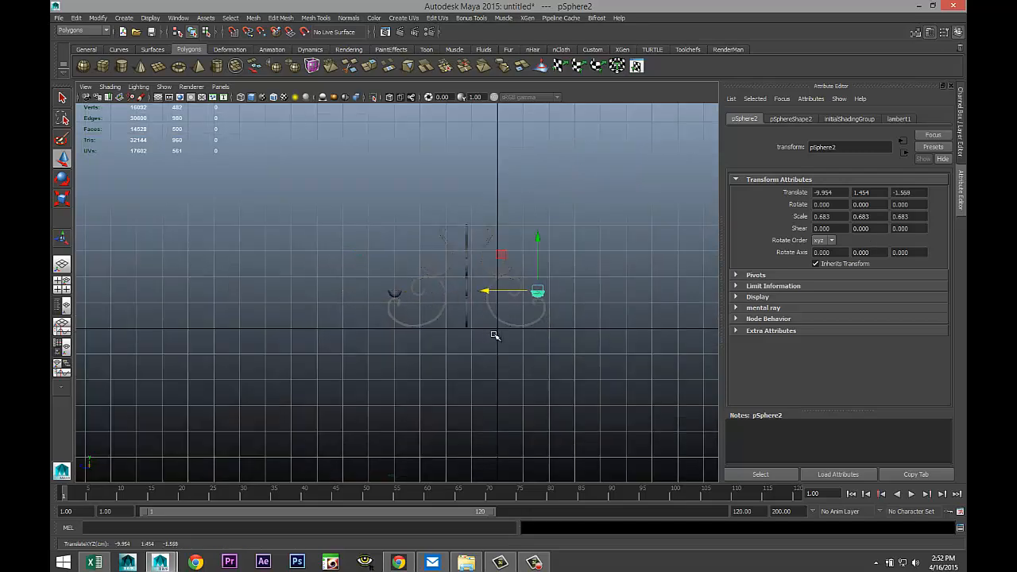
{"action": "key", "text": "f"}
{"action": "left_click_drag", "start_coordinate": [344, 218], "coordinate": [352, 218]}
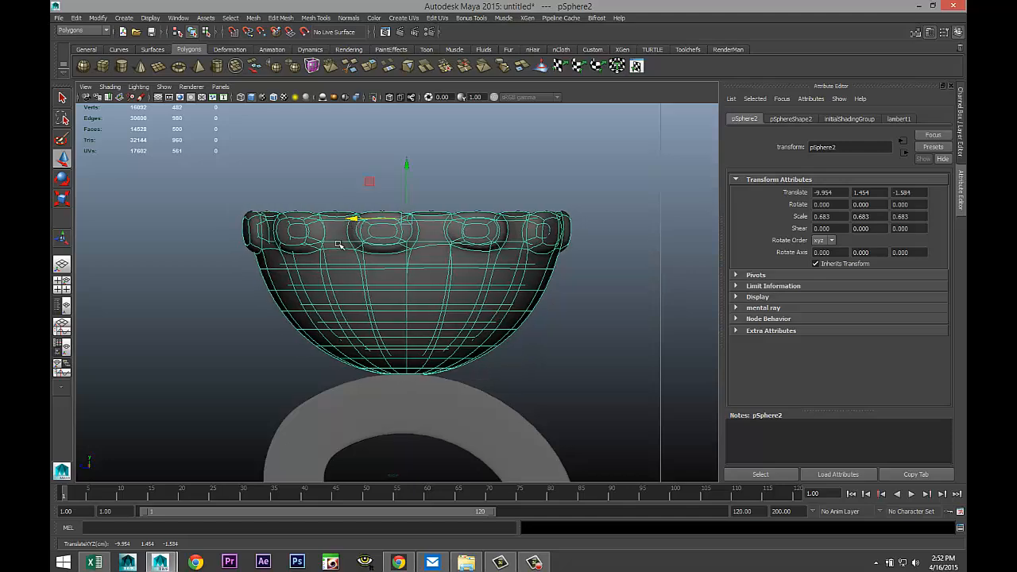
Duplicate the bowl and seat the copy on the same arm's upper curl at Y about 2.998, Z about -0.343
{"action": "scroll", "coordinate": [295, 297], "scroll_direction": "down", "scroll_amount": 10}
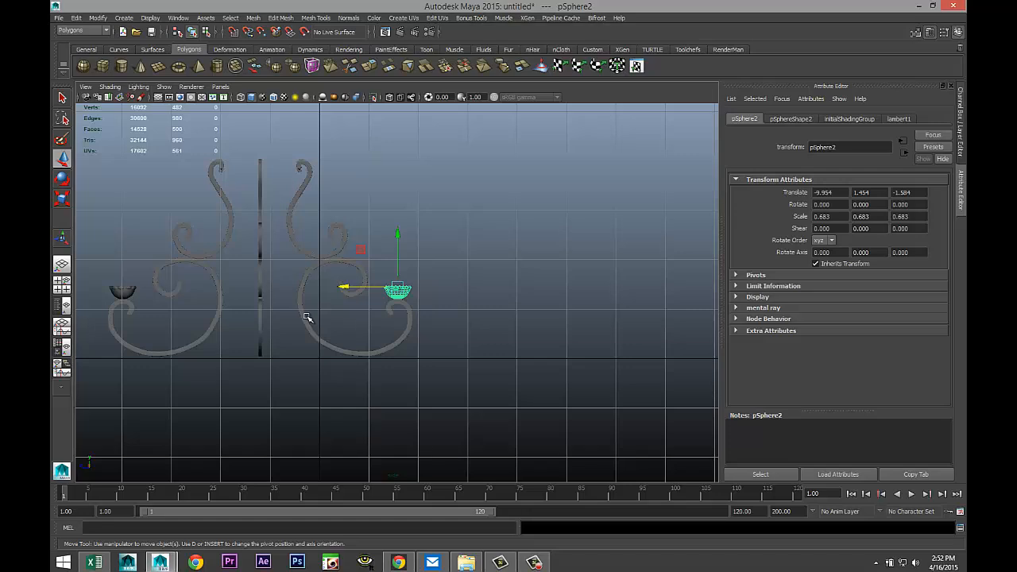
{"action": "key", "text": "ctrl+d"}
{"action": "left_click_drag", "start_coordinate": [402, 230], "coordinate": [393, 158]}
{"action": "left_click_drag", "start_coordinate": [350, 213], "coordinate": [292, 211]}
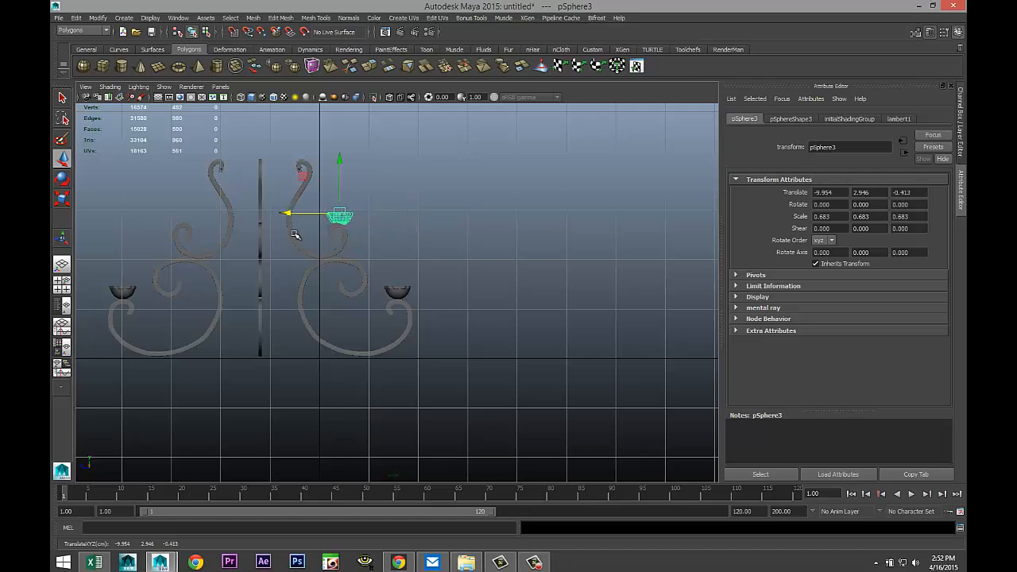
{"action": "key", "text": "f"}
{"action": "left_click_drag", "start_coordinate": [345, 223], "coordinate": [304, 221]}
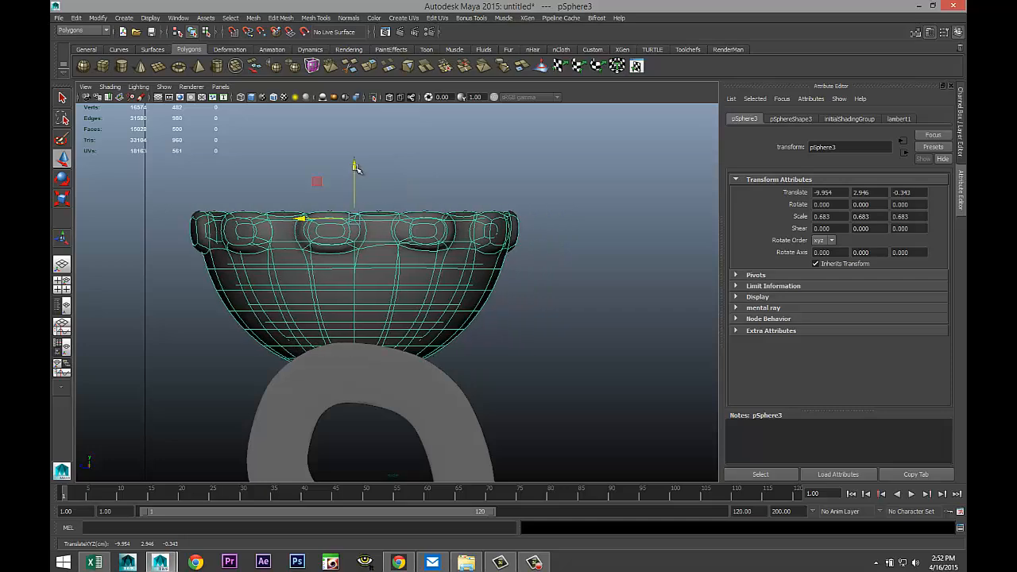
{"action": "left_click_drag", "start_coordinate": [355, 169], "coordinate": [356, 139]}
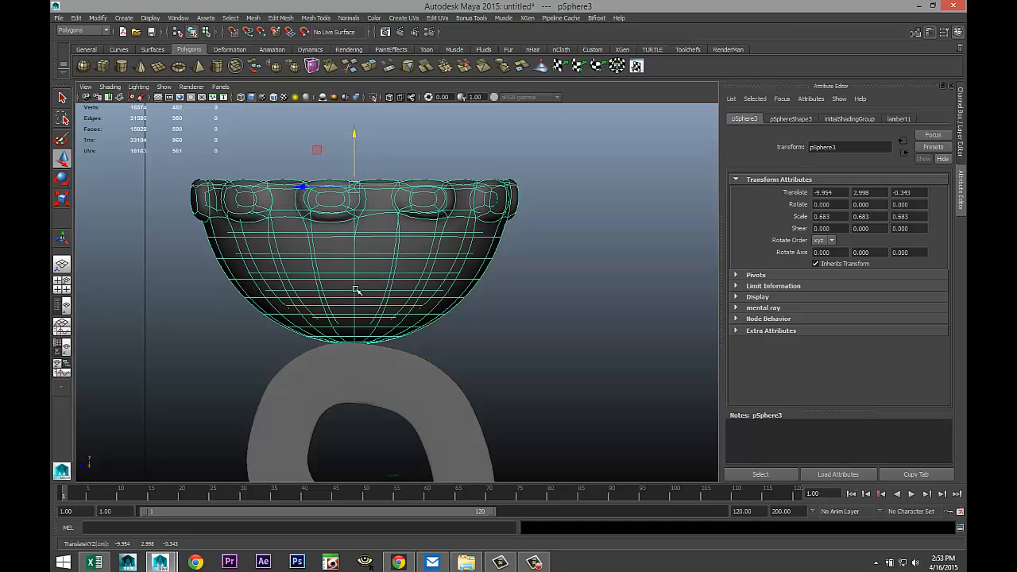
Duplicate the upper bowl and place the copy on the opposite arm's upper curl at Z about 2.750
{"action": "scroll", "coordinate": [402, 336], "scroll_direction": "down", "scroll_amount": 10}
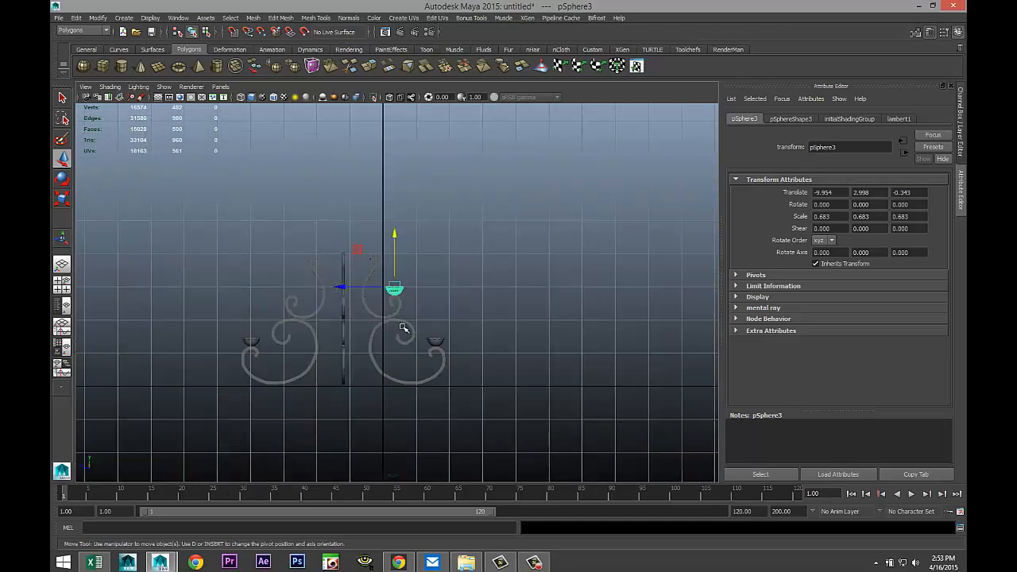
{"action": "key", "text": "ctrl+d"}
{"action": "left_click_drag", "start_coordinate": [342, 288], "coordinate": [239, 298]}
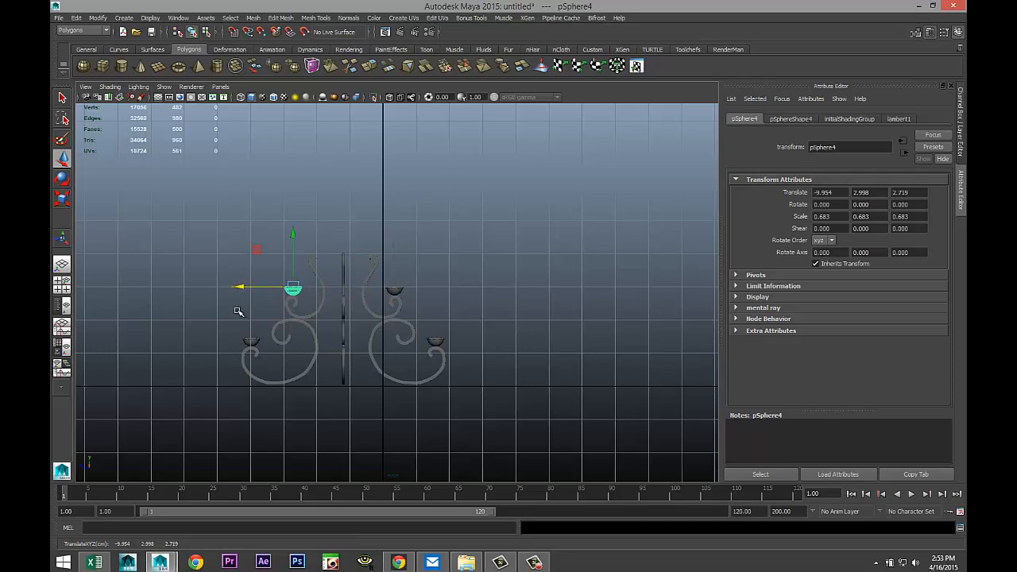
{"action": "key", "text": "f"}
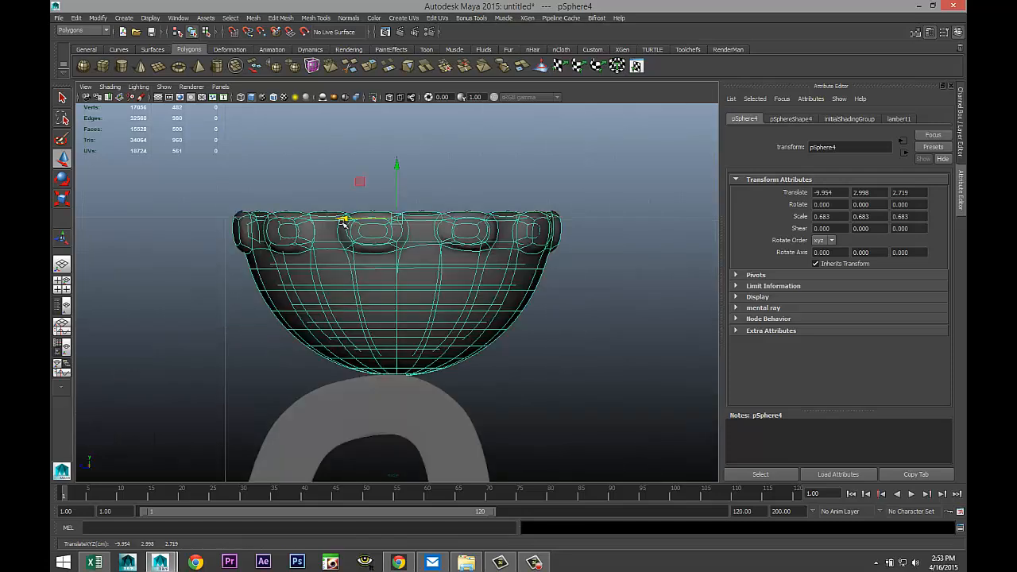
{"action": "left_click_drag", "start_coordinate": [343, 222], "coordinate": [323, 224]}
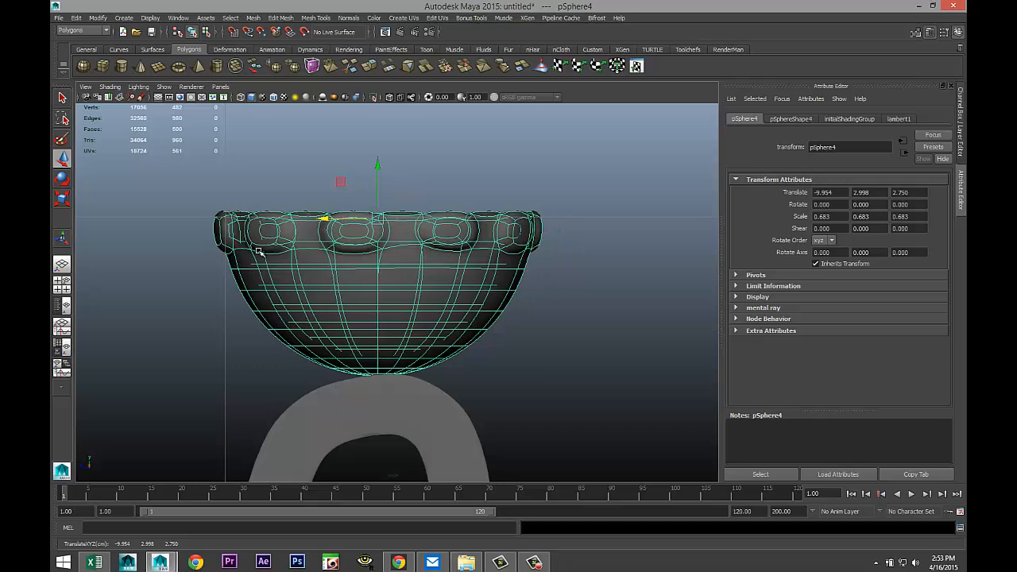
Select all four bowls in the top view and move them over the scroll arms at X about -4.418
{"action": "left_click", "coordinate": [62, 283]}
{"action": "key", "text": "space"}
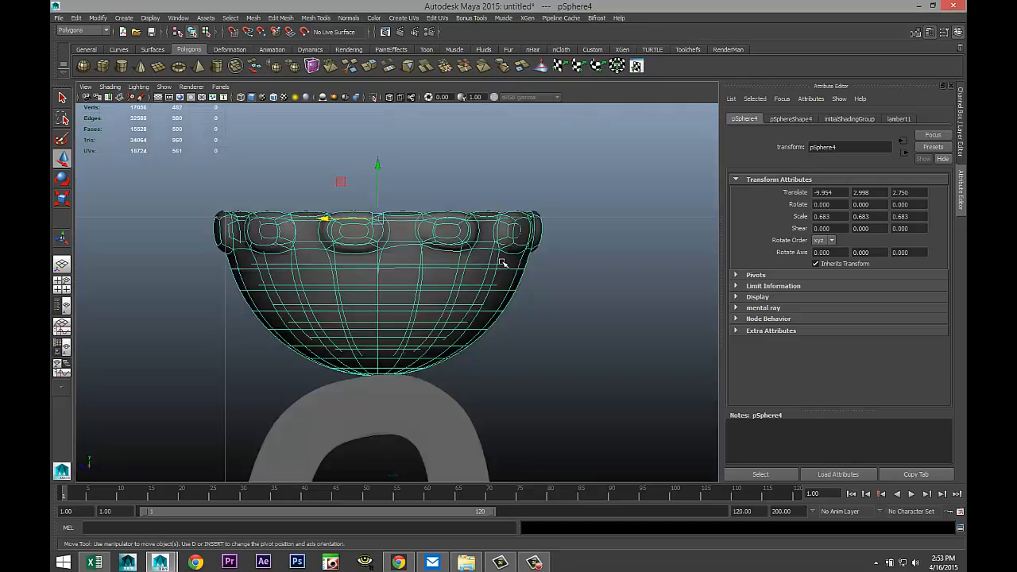
{"action": "scroll", "coordinate": [496, 276], "scroll_direction": "down", "scroll_amount": 10}
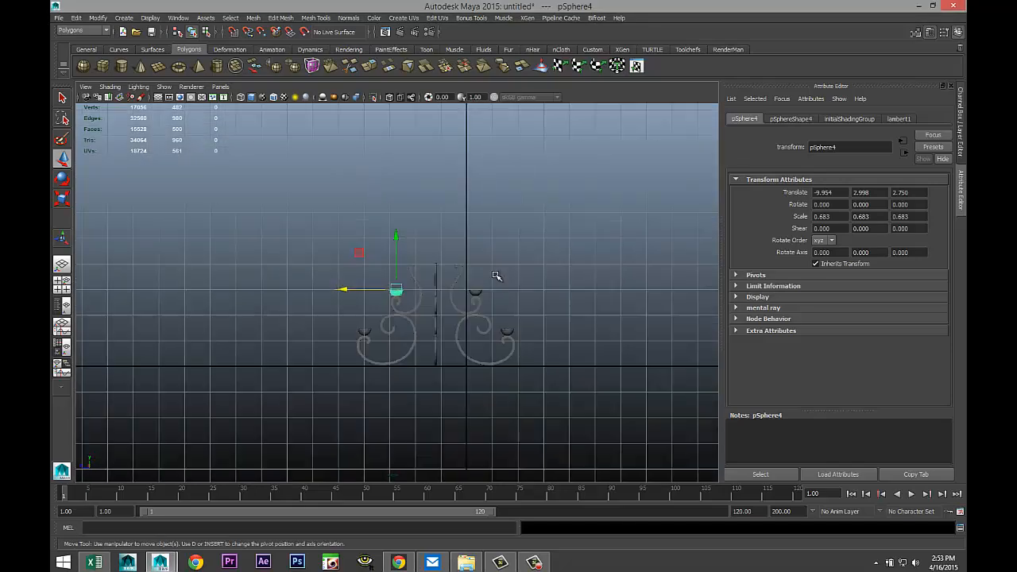
{"action": "left_click", "coordinate": [62, 282]}
{"action": "key", "text": "space"}
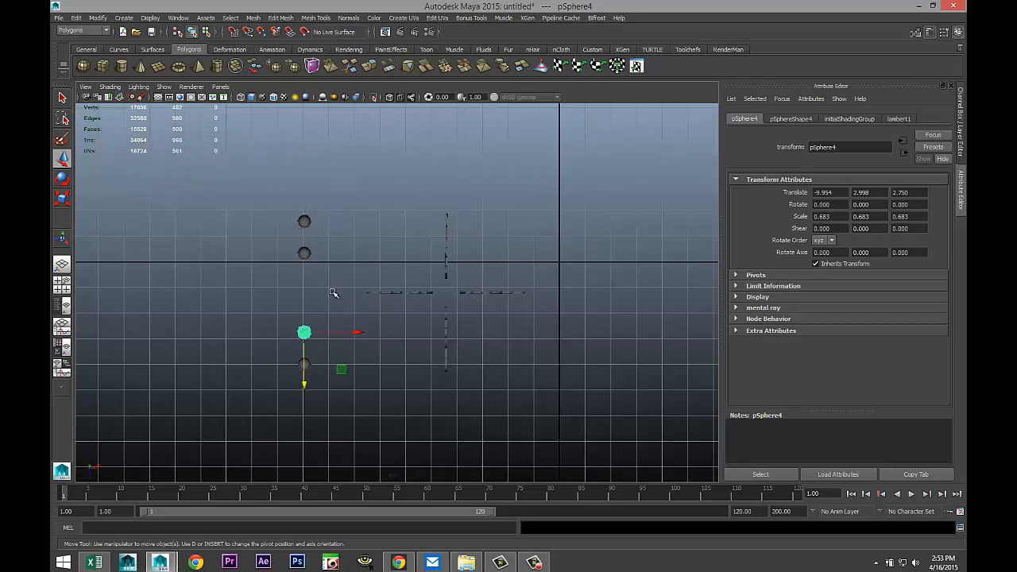
{"action": "left_click_drag", "start_coordinate": [277, 197], "coordinate": [341, 432]}
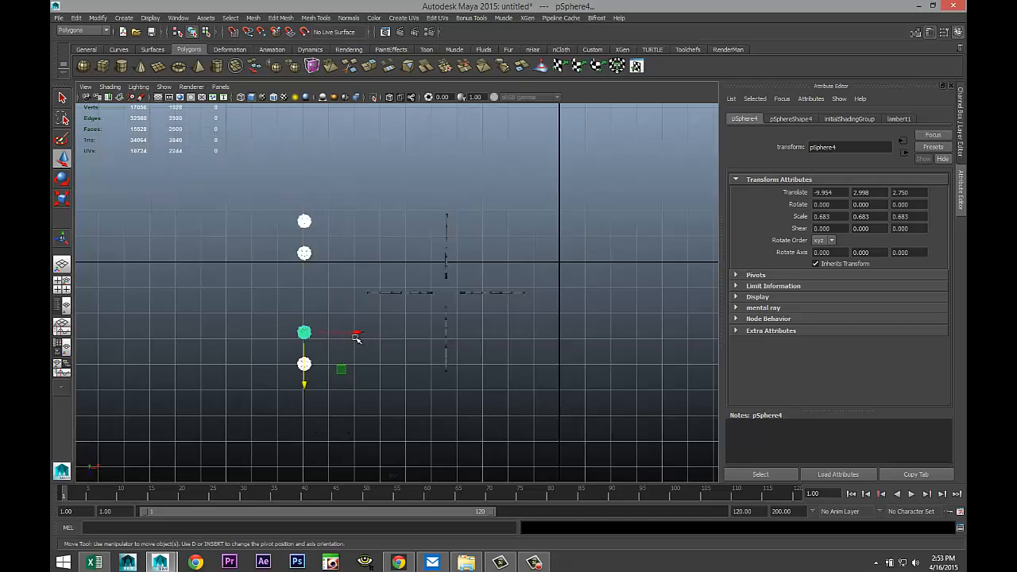
{"action": "left_click_drag", "start_coordinate": [357, 339], "coordinate": [498, 340]}
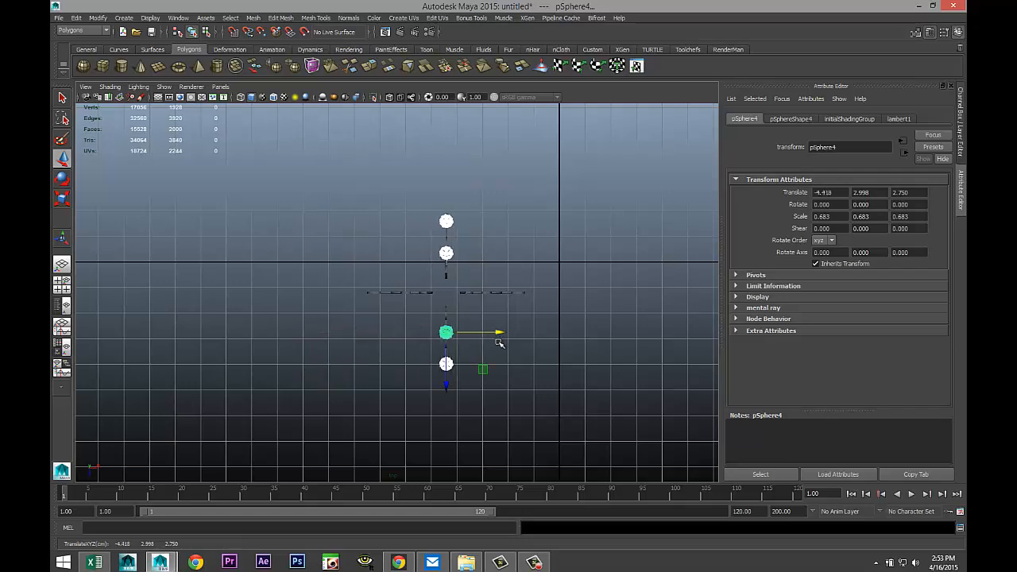
Inspect a bowl in wireframe and fine-tune all four bowls to X about -4.428 so they centre on the arms
{"action": "key", "text": "f"}
{"action": "scroll", "coordinate": [468, 416], "scroll_direction": "up", "scroll_amount": 3}
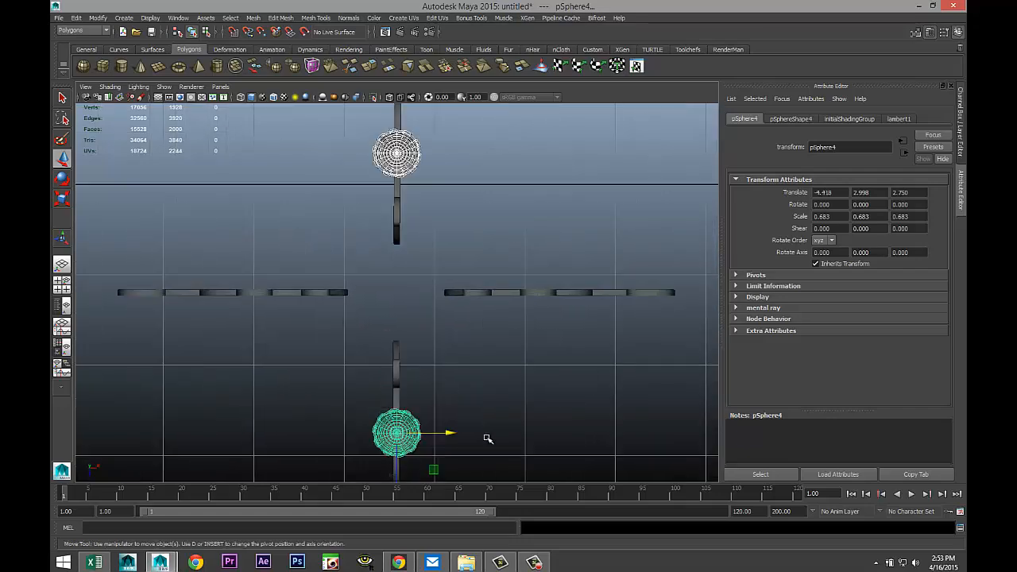
{"action": "middle_click_drag", "start_coordinate": [488, 437], "coordinate": [484, 387], "text": "alt"}
{"action": "scroll", "coordinate": [500, 277], "scroll_direction": "up", "scroll_amount": 4}
{"action": "scroll", "coordinate": [484, 387], "scroll_direction": "up", "scroll_amount": 2}
{"action": "key", "text": "4"}
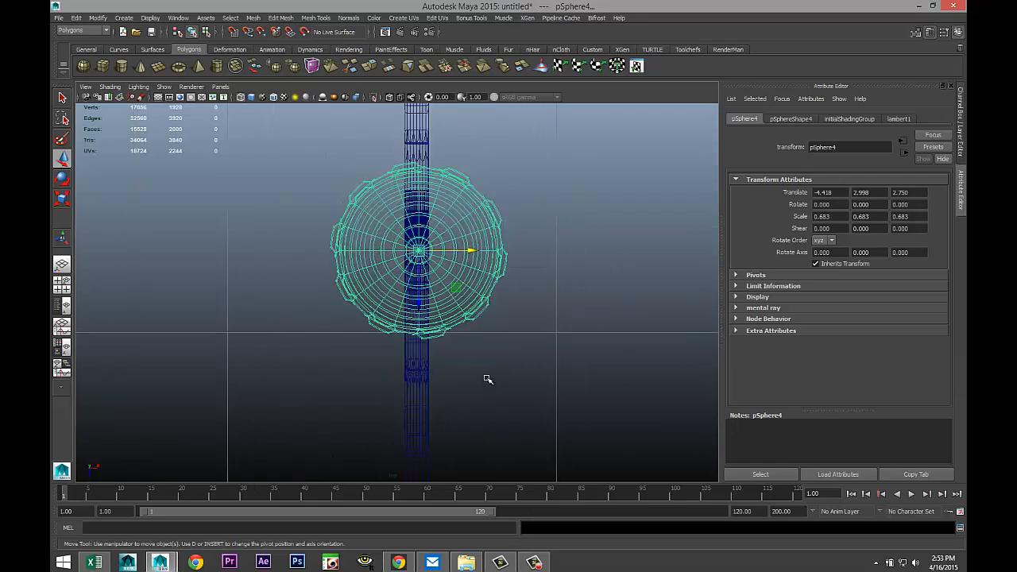
{"action": "scroll", "coordinate": [497, 368], "scroll_direction": "up", "scroll_amount": 3}
{"action": "left_click_drag", "start_coordinate": [484, 221], "coordinate": [480, 224]}
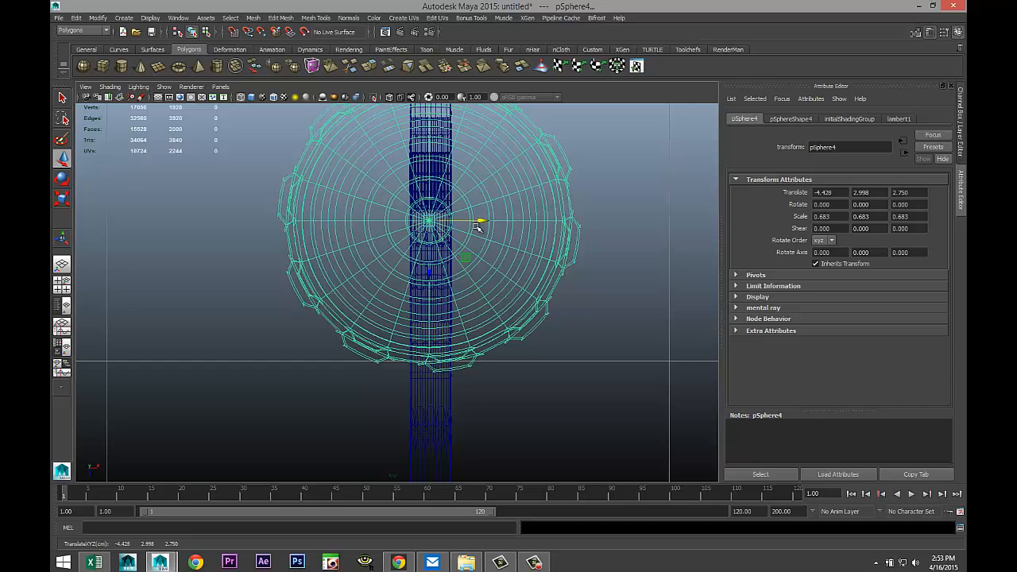
Check the bowl placement in the perspective view and combine the four bowls into a single mesh
{"action": "left_click", "coordinate": [62, 284]}
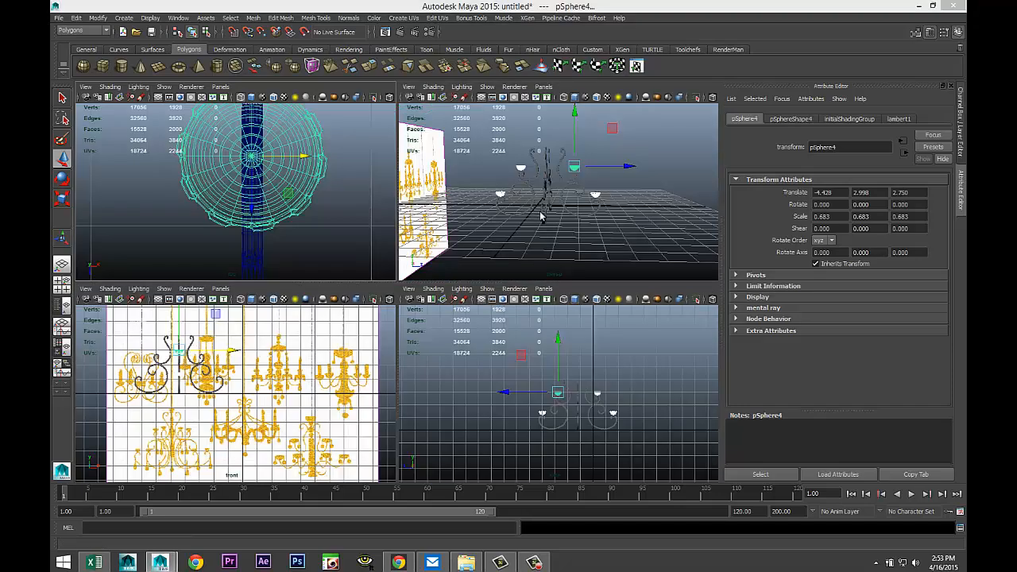
{"action": "key", "text": "space"}
{"action": "scroll", "coordinate": [522, 271], "scroll_direction": "up", "scroll_amount": 5}
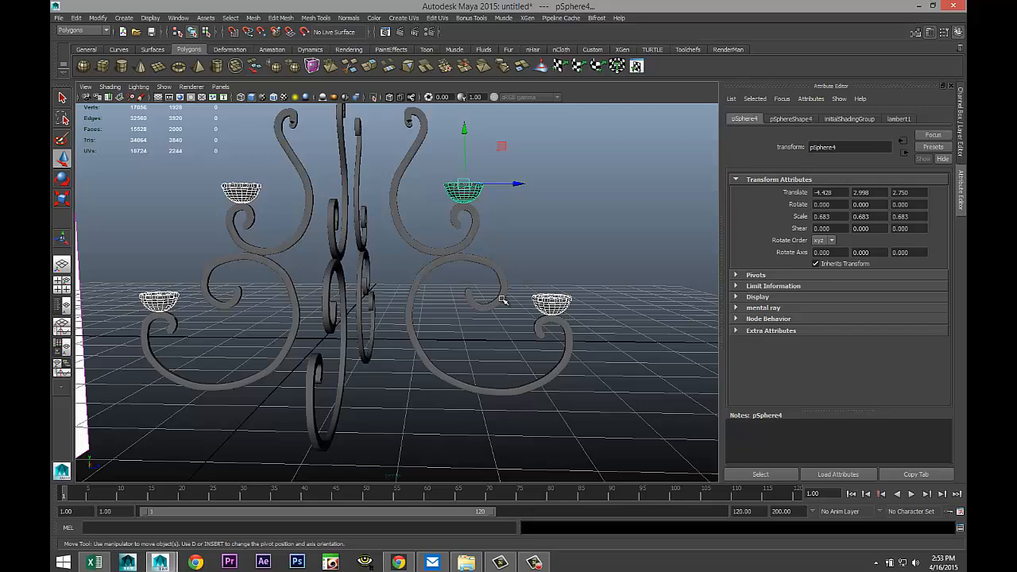
{"action": "left_click_drag", "start_coordinate": [503, 300], "coordinate": [565, 334], "text": "alt"}
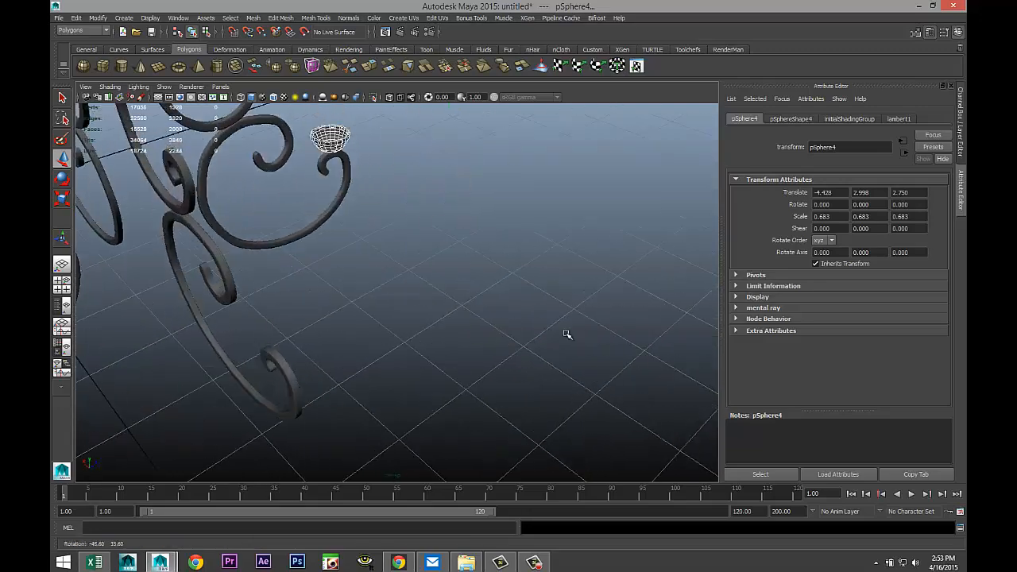
{"action": "right_click_drag", "start_coordinate": [565, 334], "coordinate": [399, 331], "text": "alt"}
{"action": "middle_click_drag", "start_coordinate": [403, 351], "coordinate": [533, 402], "text": "alt"}
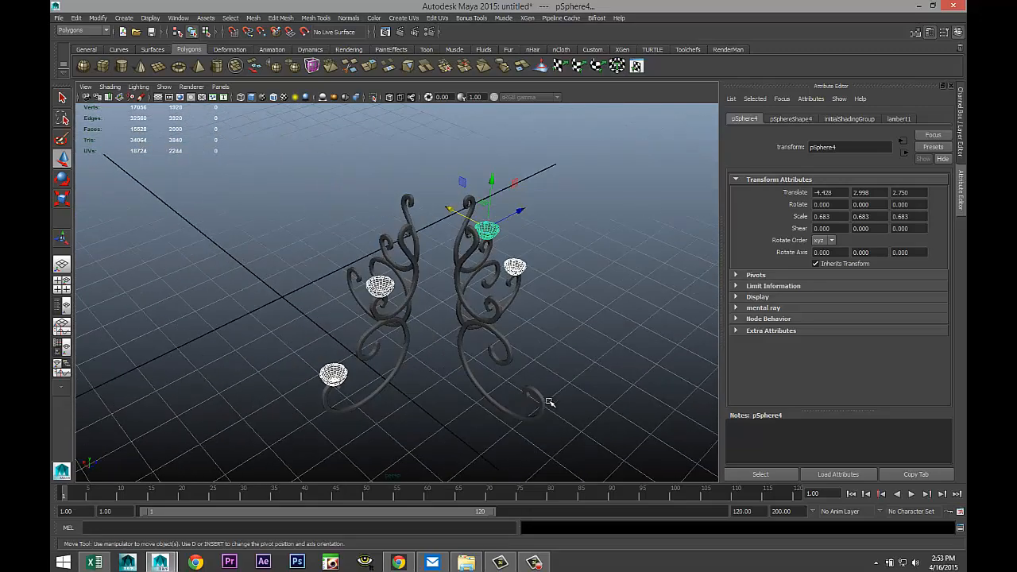
{"action": "left_click_drag", "start_coordinate": [540, 399], "coordinate": [517, 390], "text": "alt"}
{"action": "left_click", "coordinate": [251, 18]}
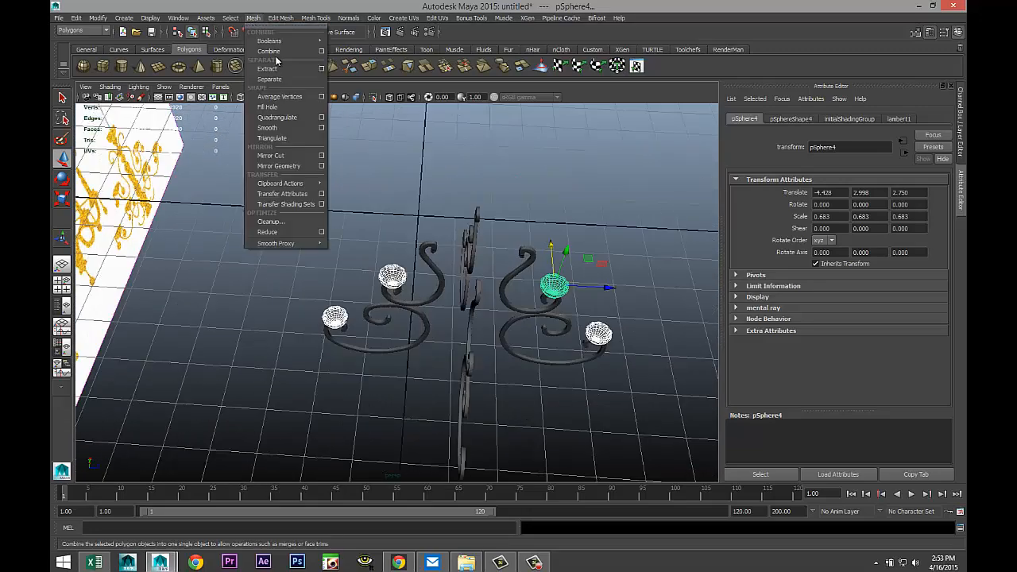
{"action": "left_click", "coordinate": [271, 50]}
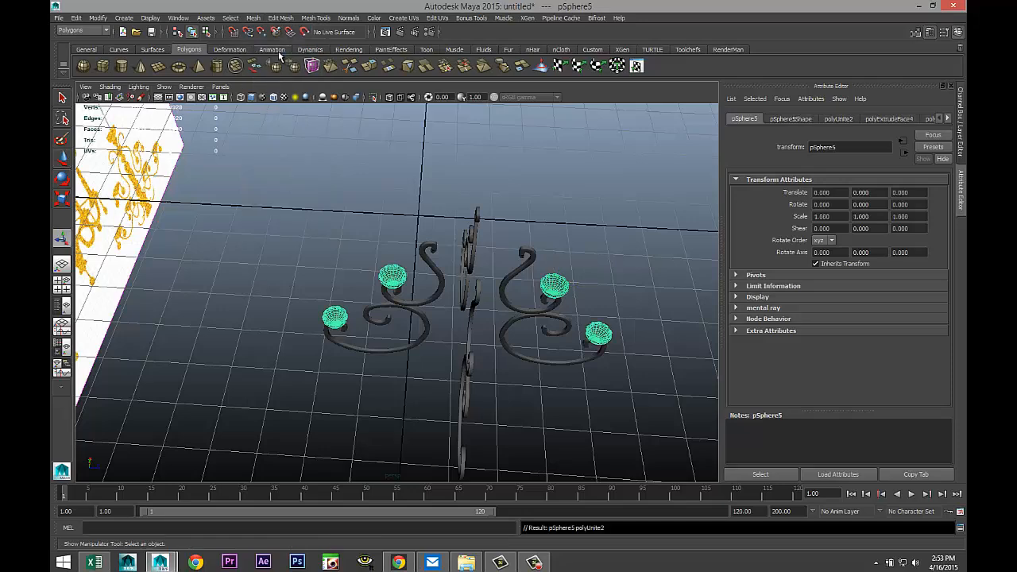
Center the pivot of the combined bowls and duplicate the set
{"action": "left_click", "coordinate": [96, 17]}
{"action": "left_click", "coordinate": [134, 127]}
{"action": "scroll", "coordinate": [524, 331], "scroll_direction": "down", "scroll_amount": 2}
{"action": "scroll", "coordinate": [527, 337], "scroll_direction": "up", "scroll_amount": 2}
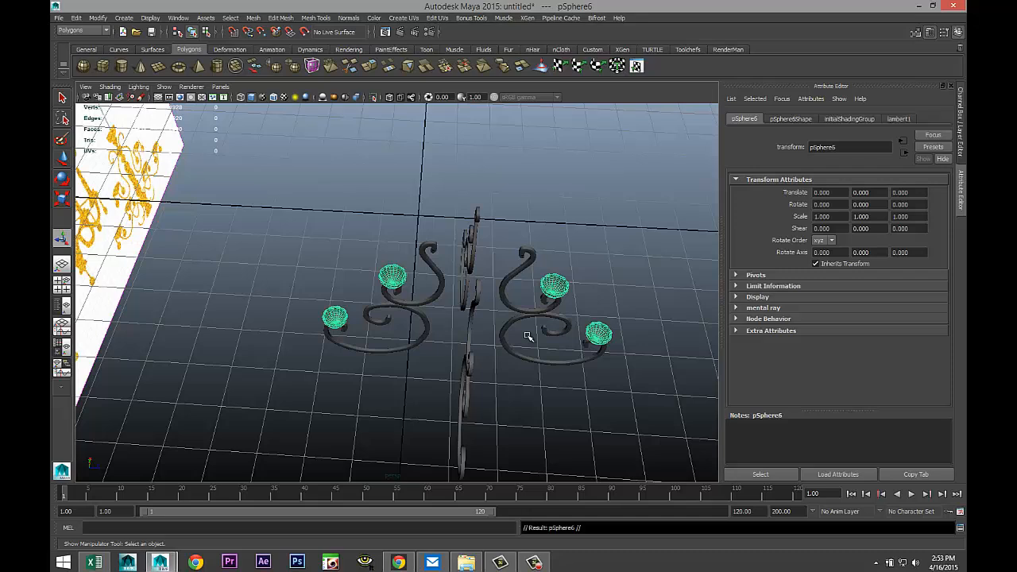
Rotate the duplicated bowl set to exactly -90 around Y so it sits on the perpendicular arms, and clear the selection
{"action": "key", "text": "e"}
{"action": "left_click_drag", "start_coordinate": [487, 348], "coordinate": [344, 361]}
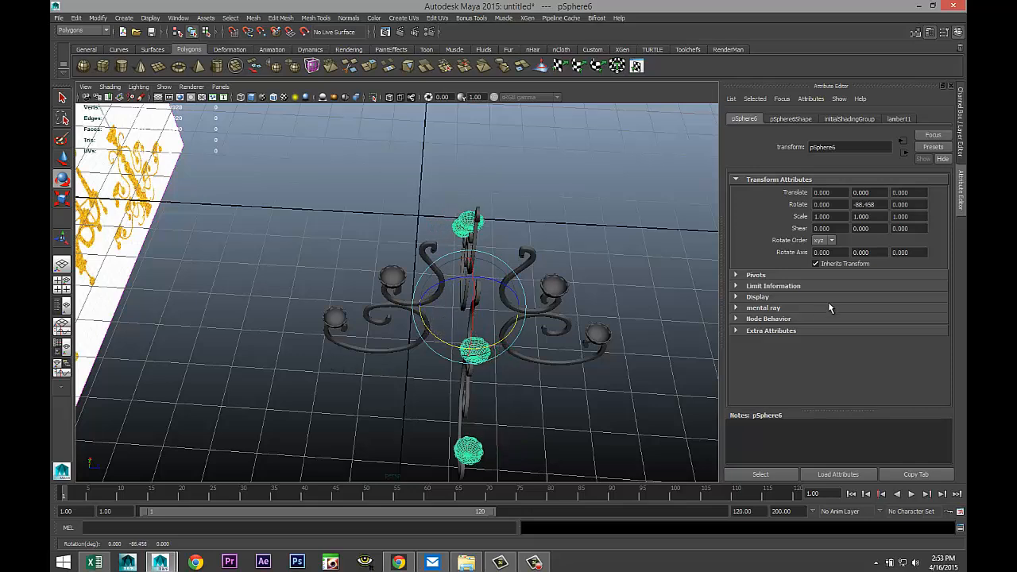
{"action": "type", "text": "-90"}
{"action": "key", "text": "Return"}
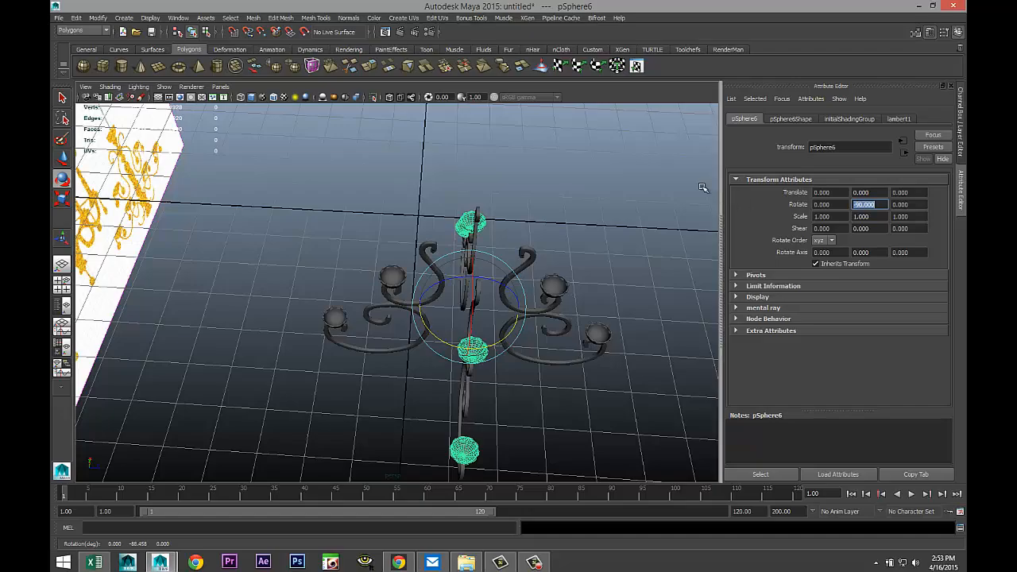
{"action": "left_click_drag", "start_coordinate": [551, 415], "coordinate": [609, 414], "text": "alt"}
{"action": "left_click", "coordinate": [635, 376]}
{"action": "middle_click_drag", "start_coordinate": [609, 413], "coordinate": [581, 377], "text": "alt"}
{"action": "scroll", "coordinate": [570, 366], "scroll_direction": "up", "scroll_amount": 5}
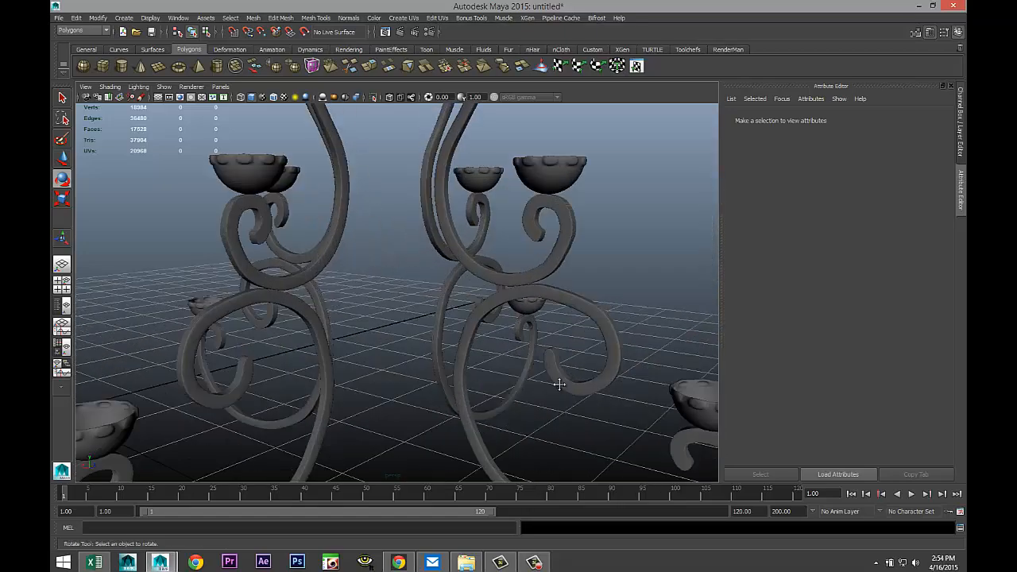
{"action": "scroll", "coordinate": [560, 384], "scroll_direction": "down", "scroll_amount": 6}
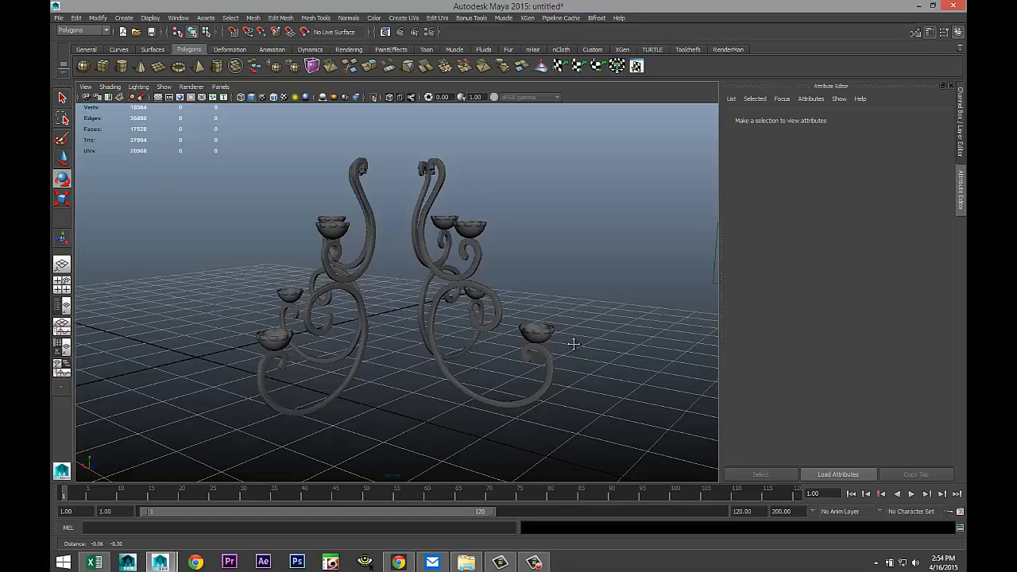
Create a polygon sphere of radius 1 in front of the chandelier and raise it to about Y 3.019 beside the arms
{"action": "left_click_drag", "start_coordinate": [574, 343], "coordinate": [575, 373], "text": "alt"}
{"action": "scroll", "coordinate": [559, 378], "scroll_direction": "down", "scroll_amount": 4}
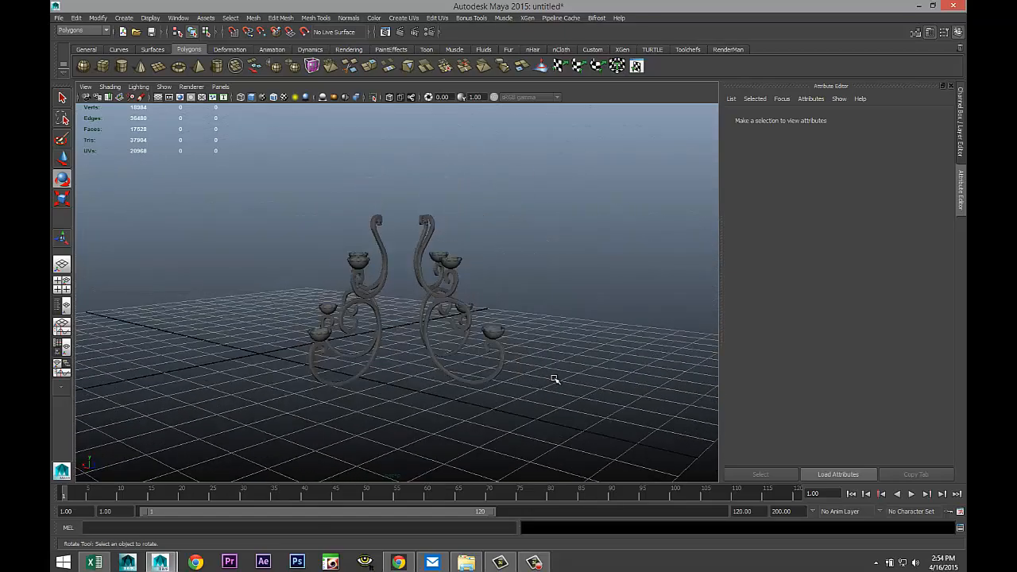
{"action": "scroll", "coordinate": [554, 376], "scroll_direction": "up", "scroll_amount": 5}
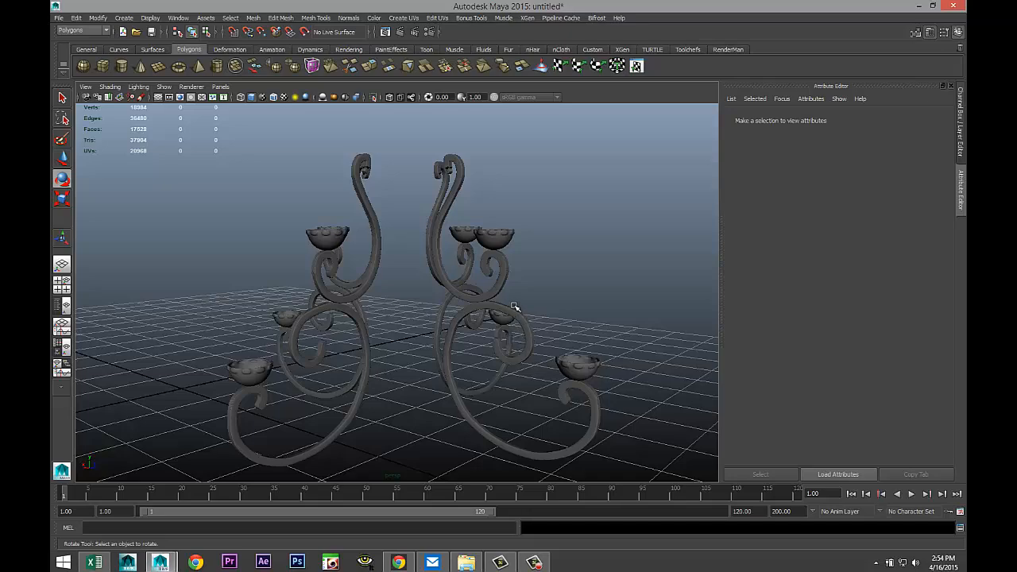
{"action": "left_click_drag", "start_coordinate": [515, 307], "coordinate": [534, 339], "text": "alt"}
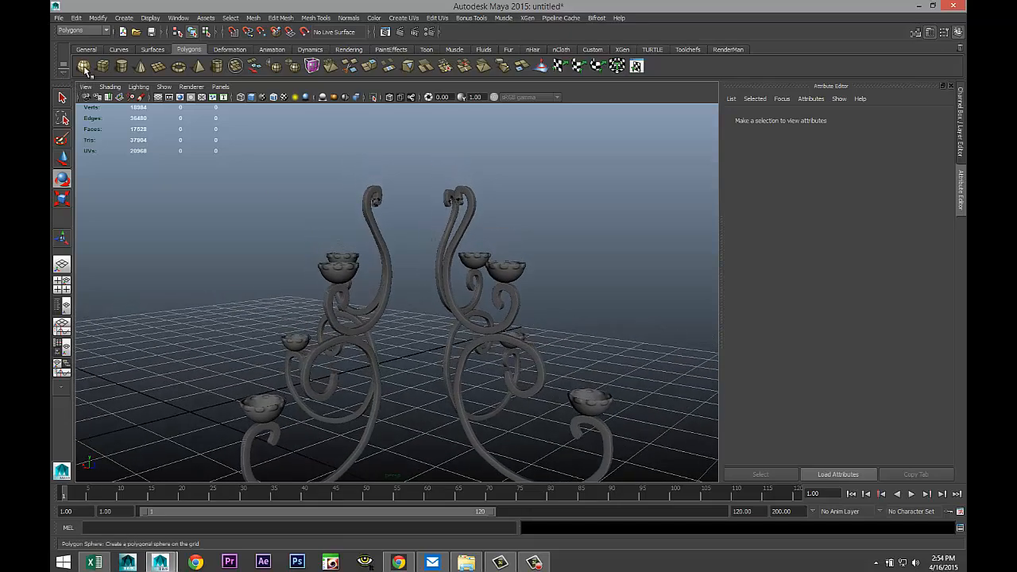
{"action": "left_click", "coordinate": [83, 66]}
{"action": "scroll", "coordinate": [445, 366], "scroll_direction": "down", "scroll_amount": 3}
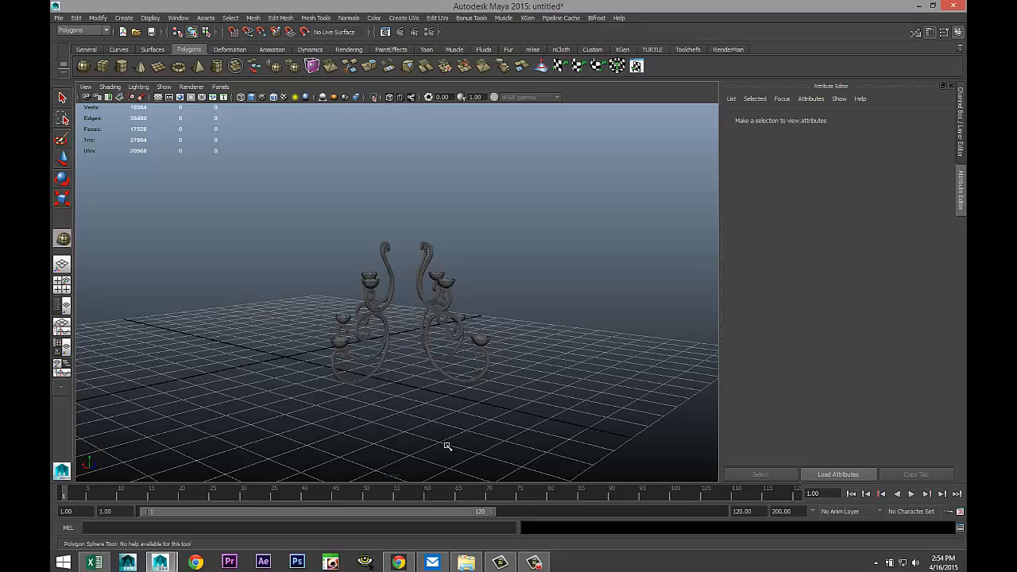
{"action": "key", "text": "4"}
{"action": "mouse_move", "coordinate": [442, 441]}
{"action": "left_mouse_down"}
{"action": "mouse_move", "coordinate": [470, 450]}
{"action": "mouse_move", "coordinate": [461, 446]}
{"action": "left_mouse_up"}
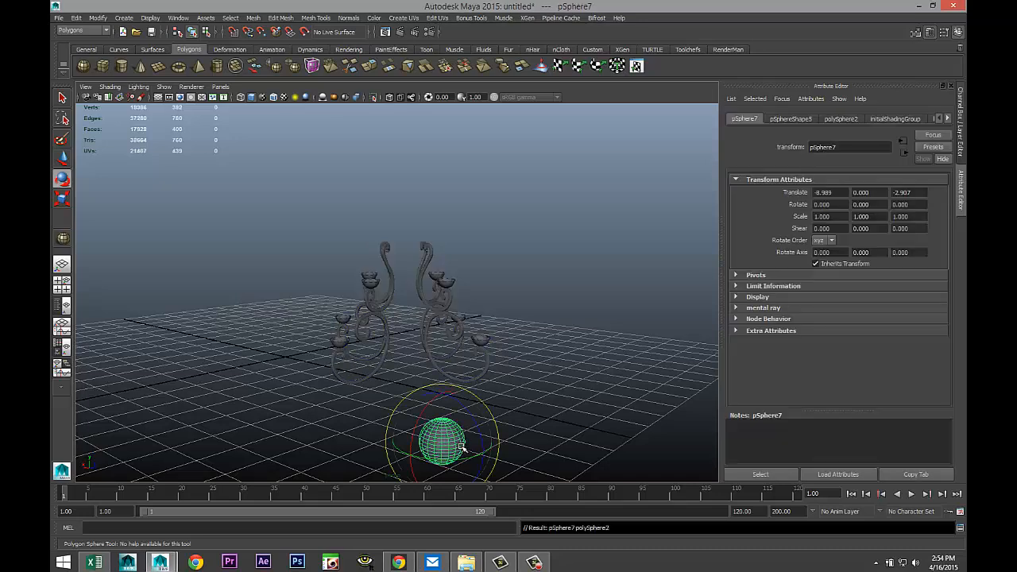
{"action": "key", "text": "w"}
{"action": "left_click_drag", "start_coordinate": [443, 393], "coordinate": [316, 288]}
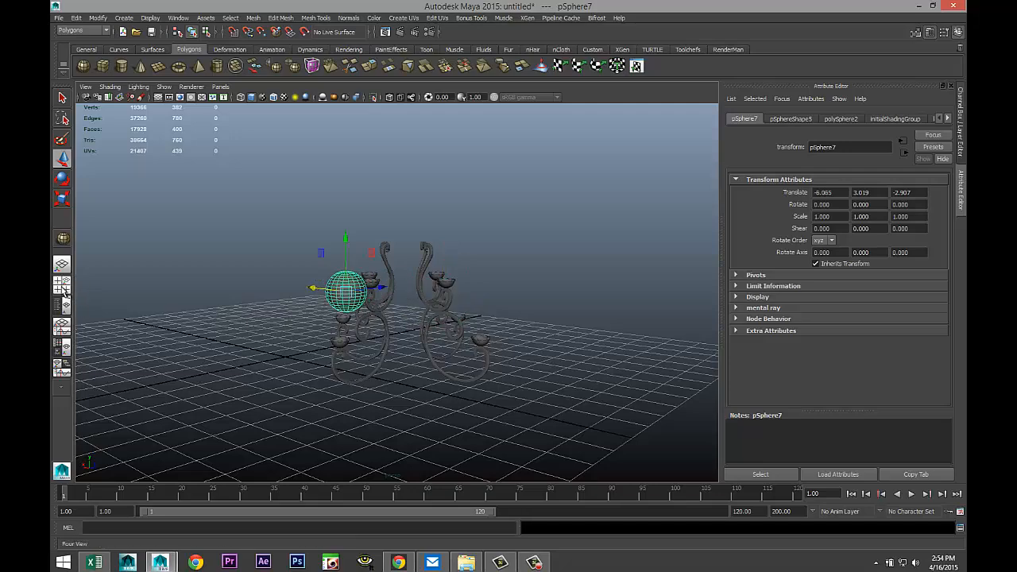
Centre the sphere between the four arms in the top view, at about X -4.417 and Z 1.200
{"action": "left_click", "coordinate": [62, 284]}
{"action": "key", "text": "space"}
{"action": "key", "text": "f"}
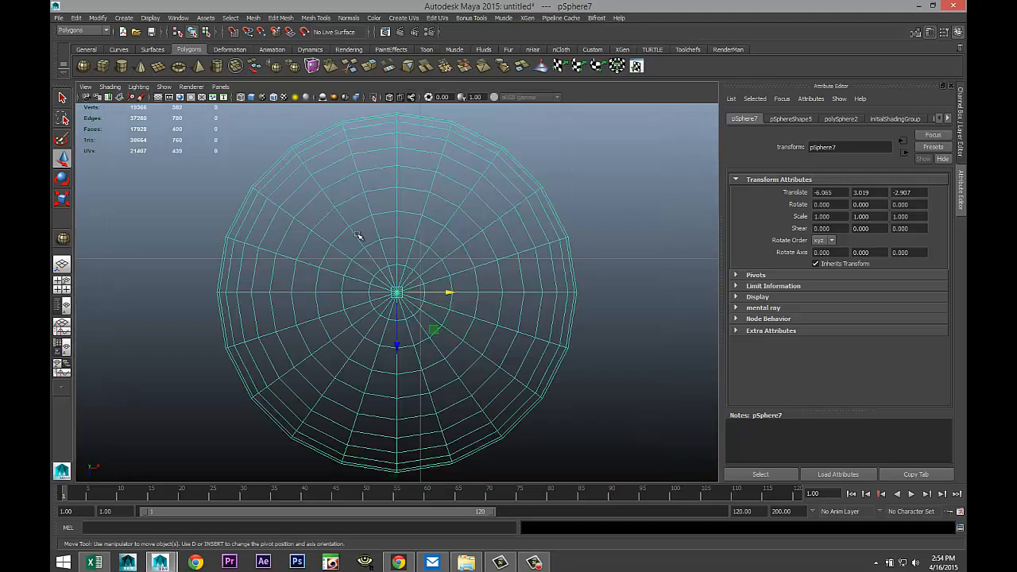
{"action": "scroll", "coordinate": [437, 311], "scroll_direction": "down", "scroll_amount": 5}
{"action": "left_click_drag", "start_coordinate": [398, 295], "coordinate": [434, 379]}
{"action": "key", "text": "f"}
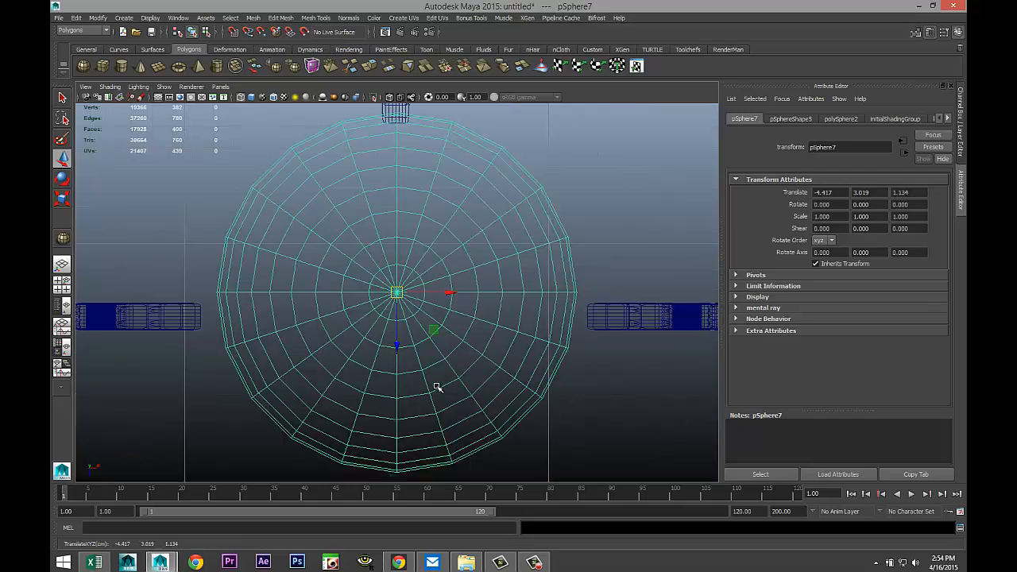
{"action": "scroll", "coordinate": [445, 376], "scroll_direction": "down", "scroll_amount": 10}
{"action": "scroll", "coordinate": [445, 376], "scroll_direction": "up", "scroll_amount": 6}
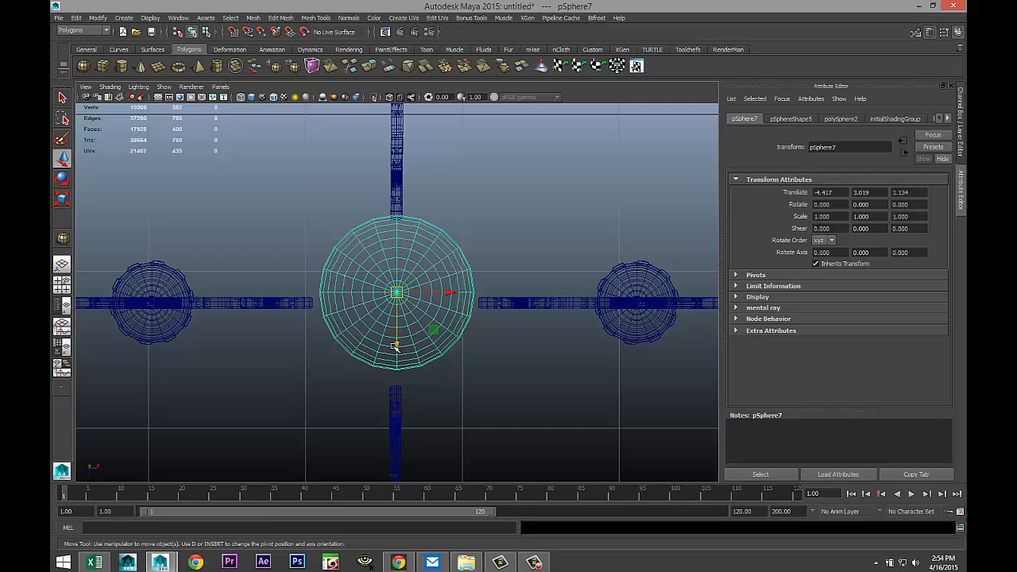
{"action": "left_click_drag", "start_coordinate": [395, 347], "coordinate": [395, 357]}
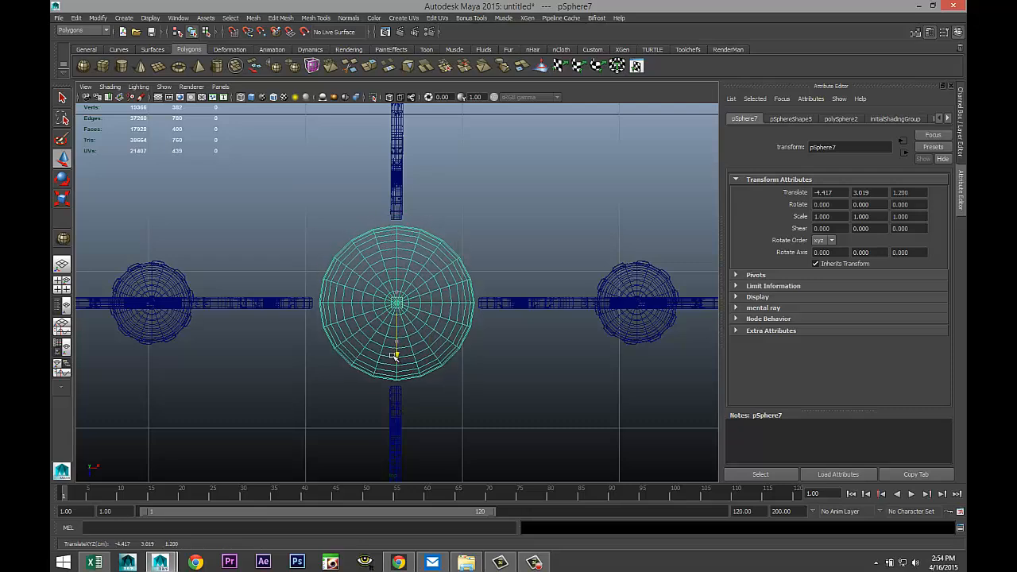
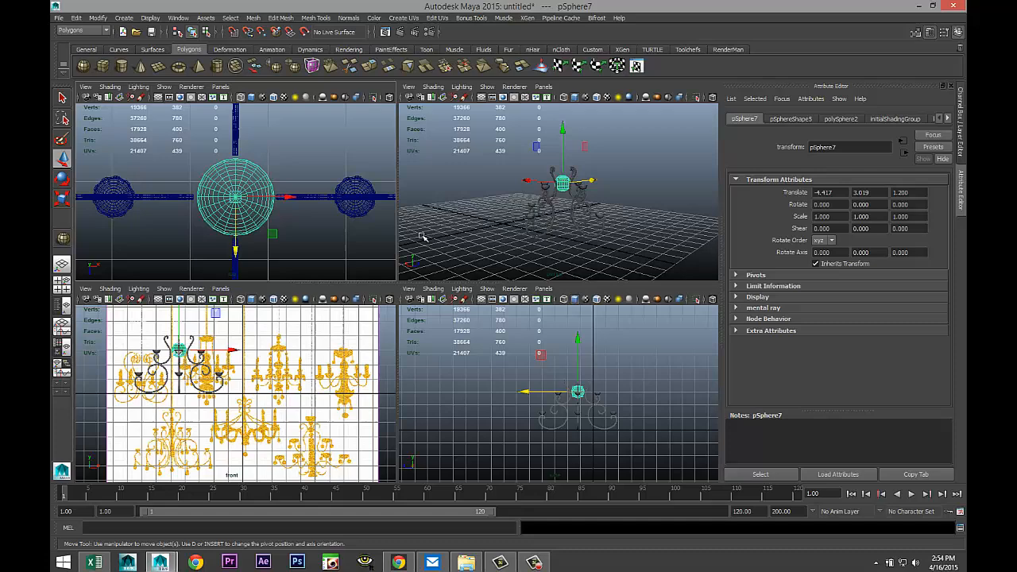
Adjust the sphere's height in the side view to Y 3.000, level with the rims of the upper bowls
{"action": "left_click", "coordinate": [65, 284]}
{"action": "key", "text": "space"}
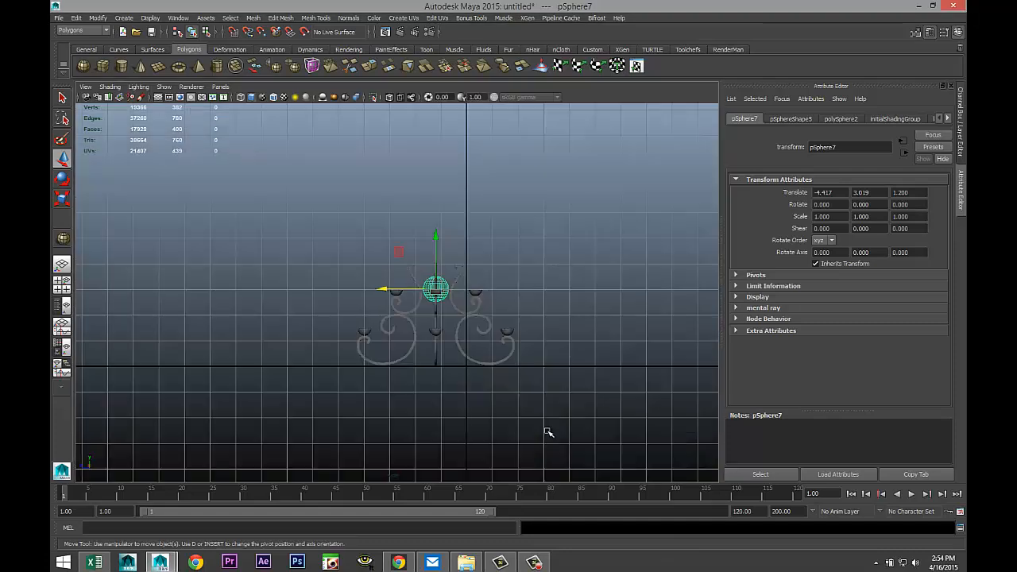
{"action": "left_click_drag", "start_coordinate": [436, 236], "coordinate": [435, 227]}
{"action": "key", "text": "f"}
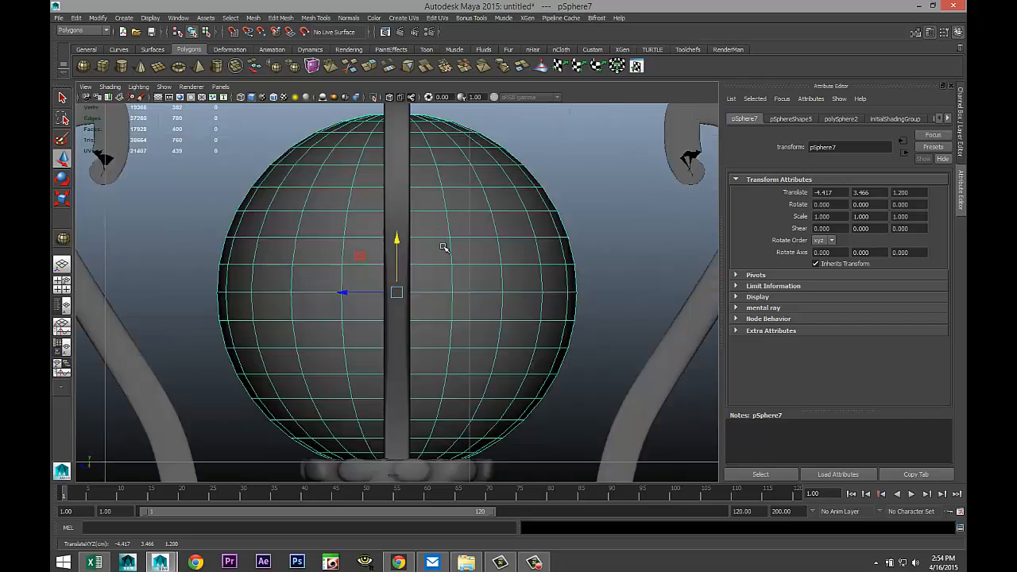
{"action": "scroll", "coordinate": [443, 254], "scroll_direction": "down", "scroll_amount": 5}
{"action": "scroll", "coordinate": [442, 268], "scroll_direction": "up", "scroll_amount": 4}
{"action": "scroll", "coordinate": [441, 271], "scroll_direction": "up", "scroll_amount": 2}
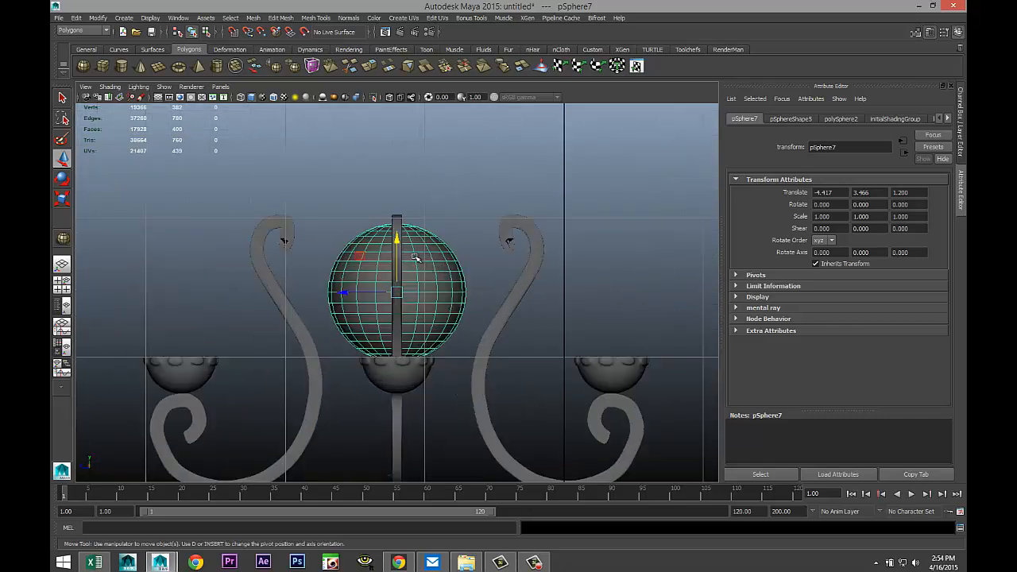
{"action": "left_click_drag", "start_coordinate": [399, 239], "coordinate": [416, 305]}
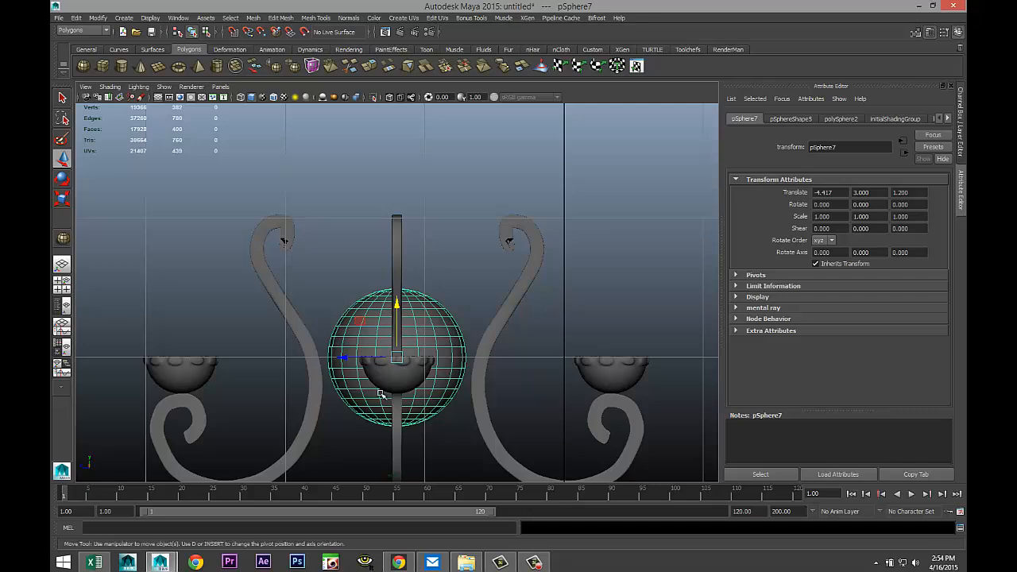
Select the two full rings of faces directly above and below the sphere's equator
{"action": "scroll", "coordinate": [445, 413], "scroll_direction": "up", "scroll_amount": 3}
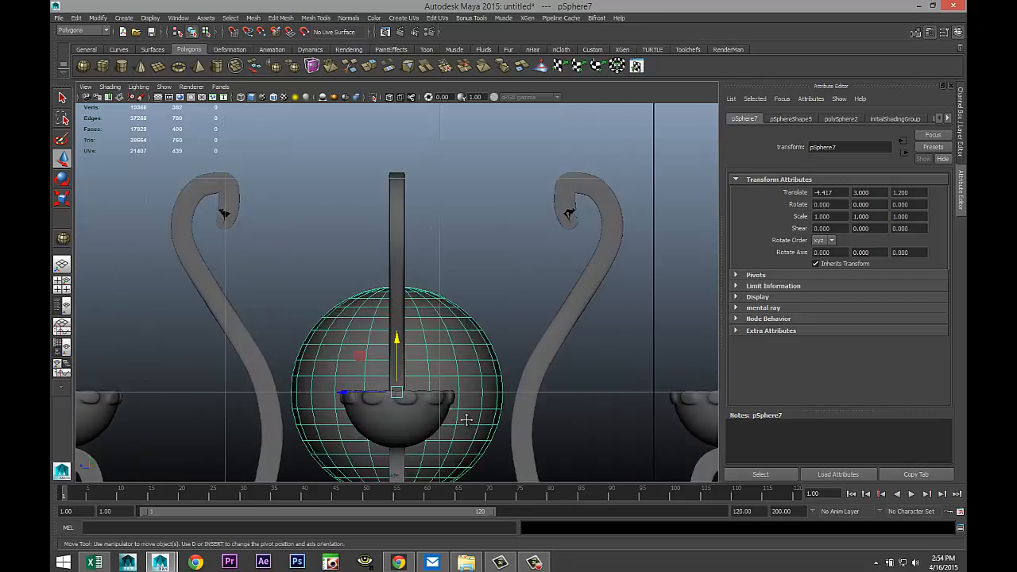
{"action": "scroll", "coordinate": [467, 420], "scroll_direction": "up", "scroll_amount": 4}
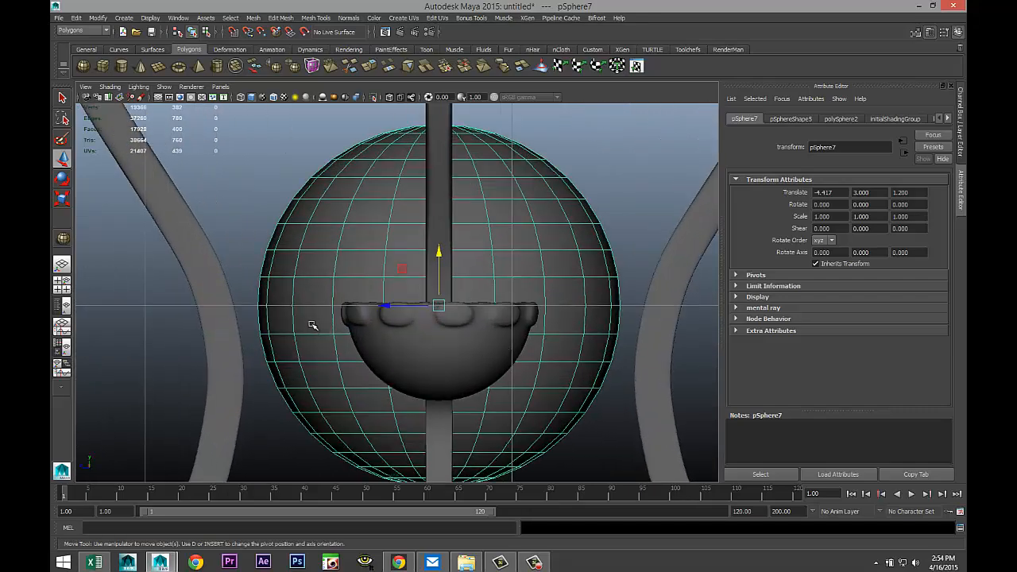
{"action": "right_click_drag", "start_coordinate": [309, 321], "coordinate": [309, 327]}
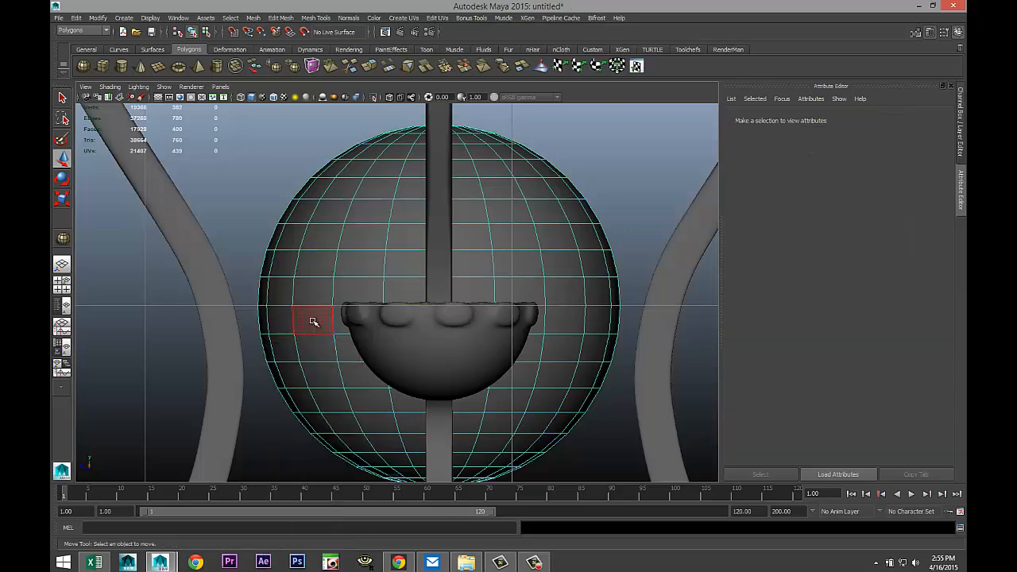
{"action": "left_click", "coordinate": [314, 321]}
{"action": "left_click", "coordinate": [325, 293], "text": "shift"}
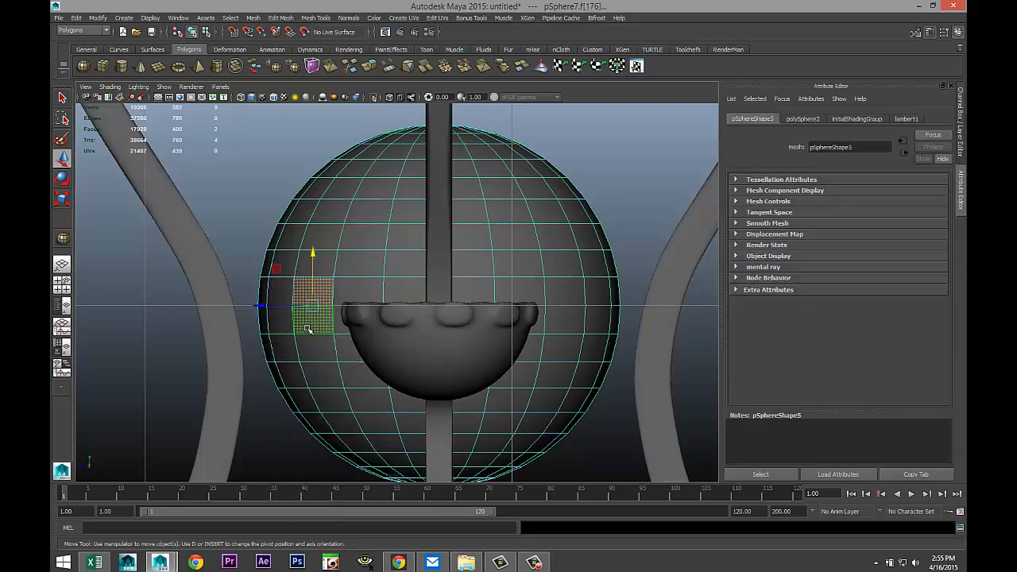
{"action": "double_click", "coordinate": [287, 321], "text": "shift"}
{"action": "left_click", "coordinate": [254, 303]}
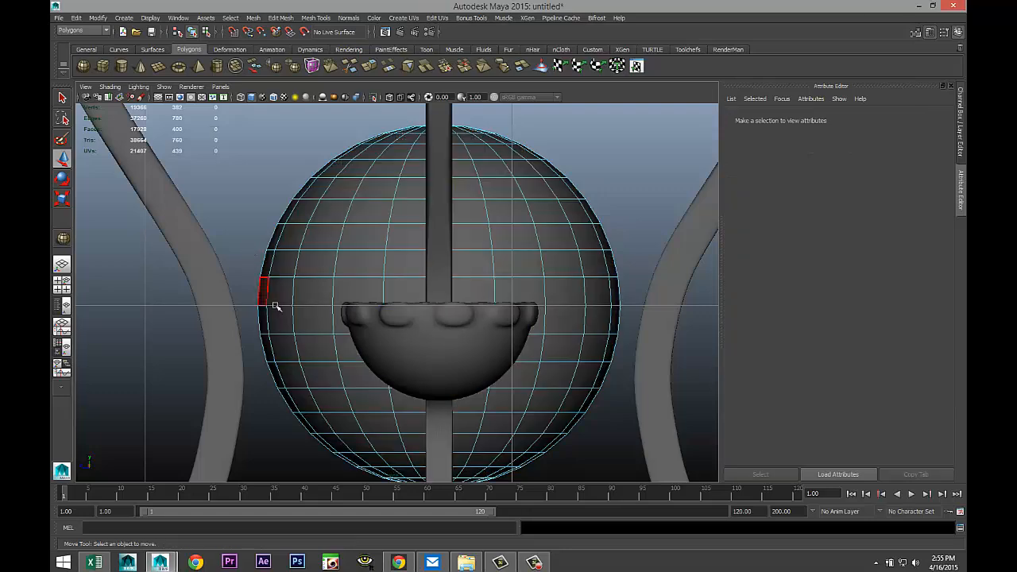
{"action": "left_click", "coordinate": [284, 321]}
{"action": "double_click", "coordinate": [309, 323], "text": "shift"}
{"action": "left_click", "coordinate": [286, 295], "text": "shift"}
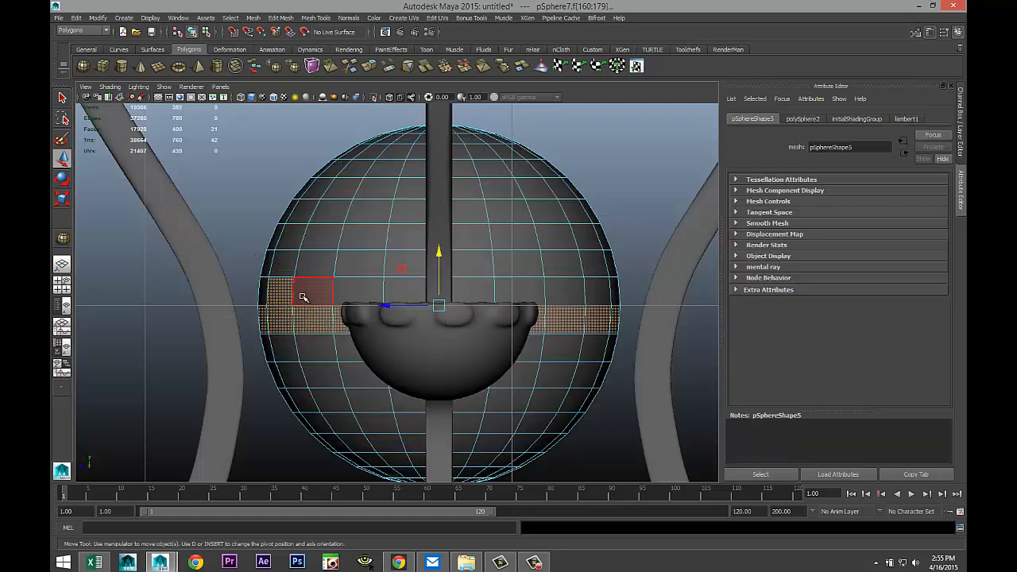
{"action": "double_click", "coordinate": [306, 298], "text": "shift"}
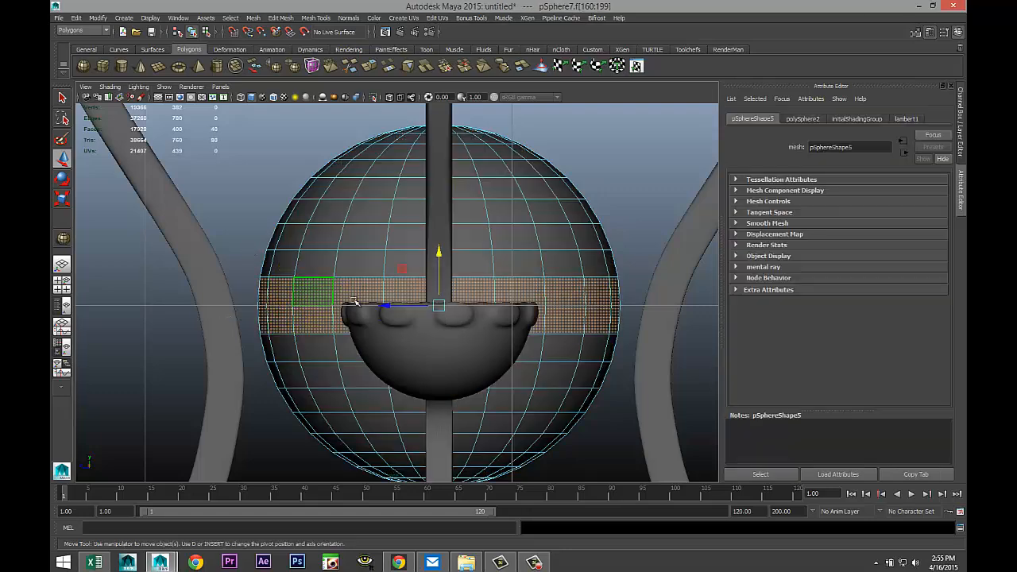
Extrude the selected equatorial face rings outward with a thickness of 0.2
{"action": "left_click", "coordinate": [289, 18]}
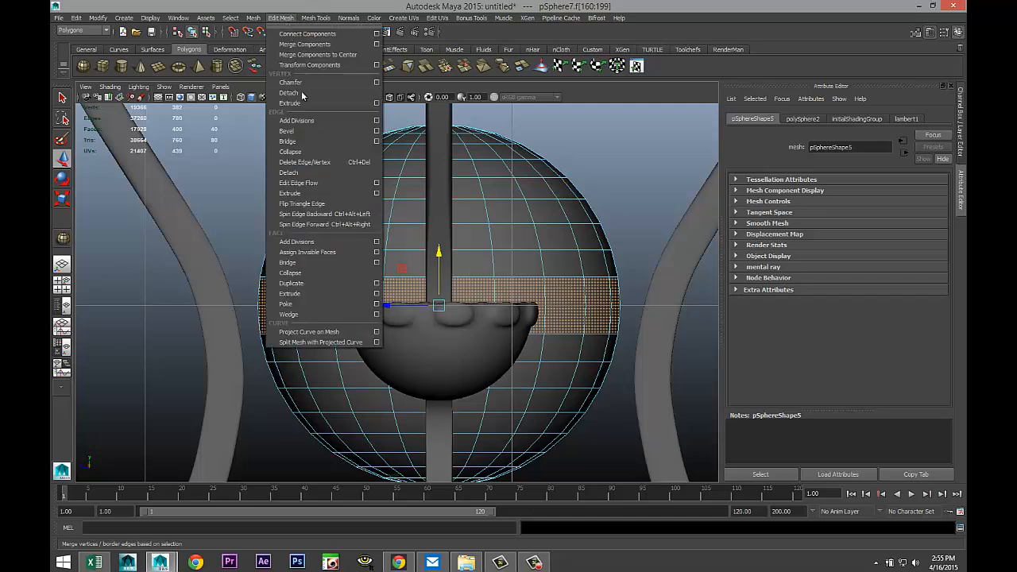
{"action": "left_click", "coordinate": [322, 294]}
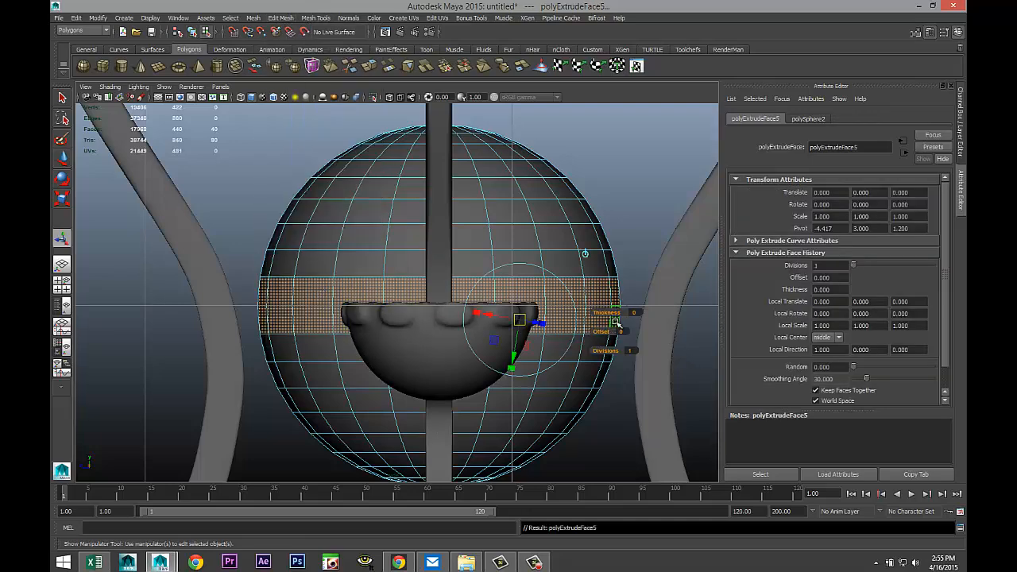
{"action": "mouse_move", "coordinate": [605, 312]}
{"action": "left_mouse_down"}
{"action": "mouse_move", "coordinate": [595, 310]}
{"action": "mouse_move", "coordinate": [606, 312]}
{"action": "left_mouse_up"}
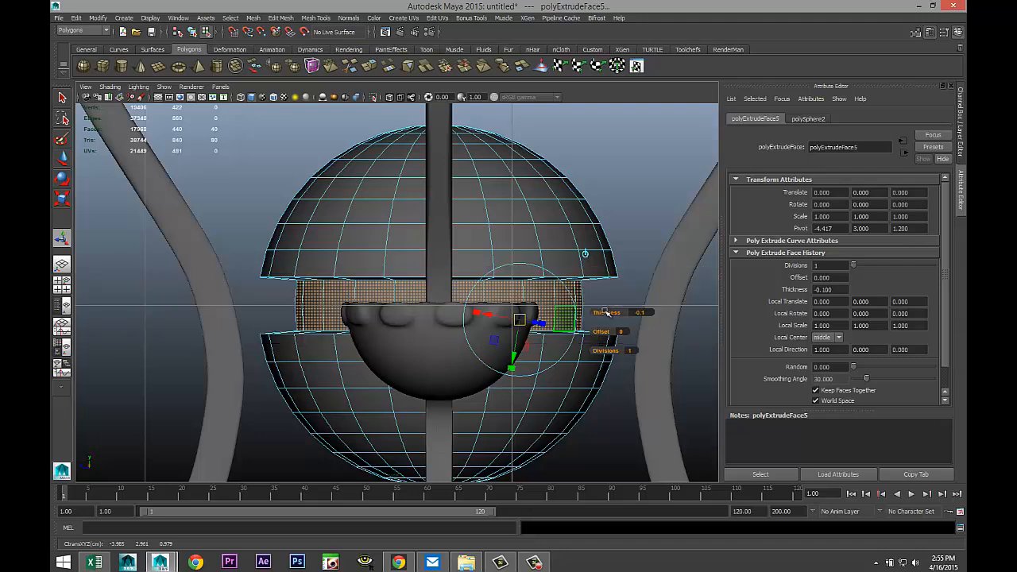
{"action": "left_click", "coordinate": [646, 313]}
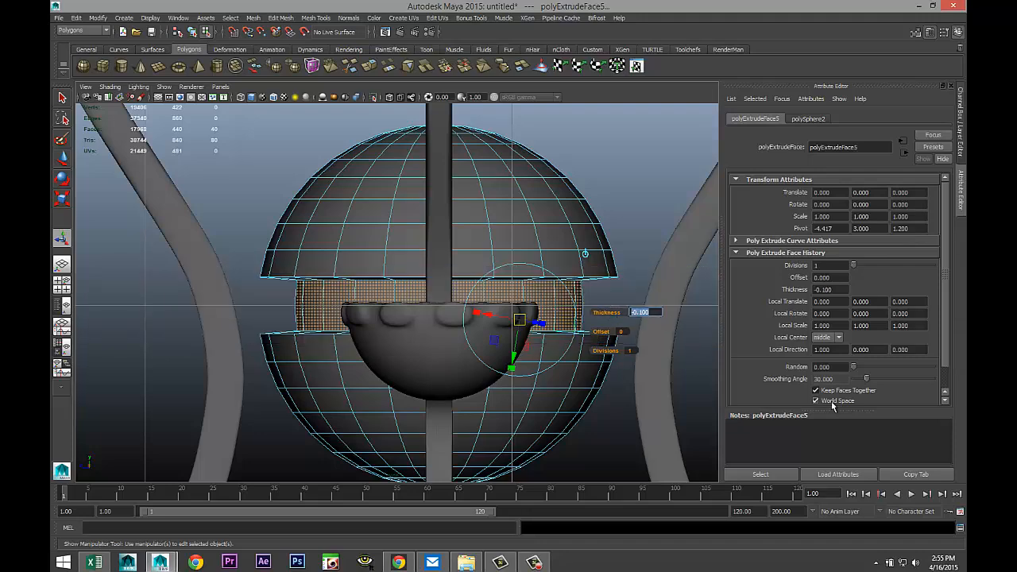
{"action": "type", "text": "0.2"}
{"action": "key", "text": "Return"}
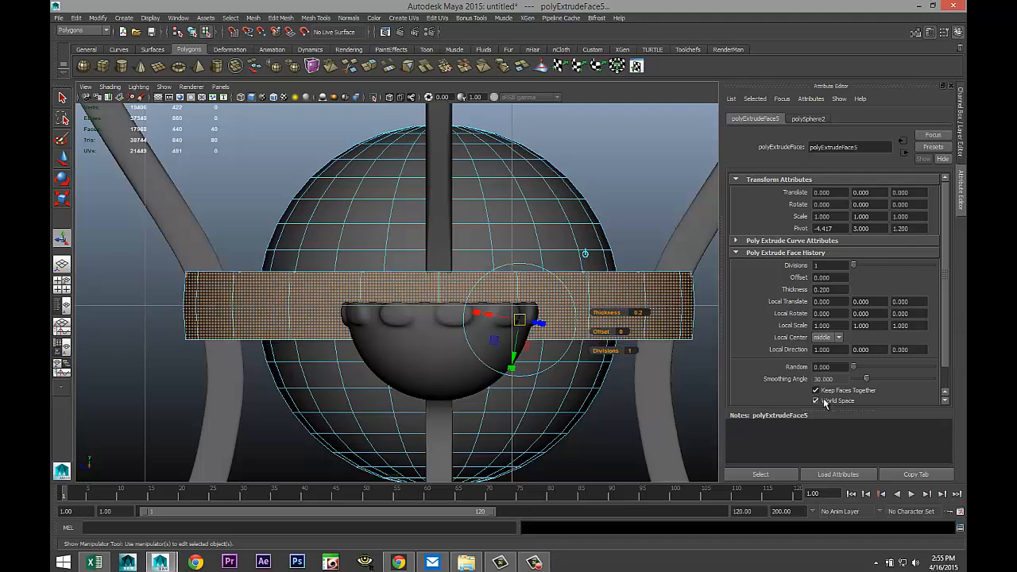
Reduce the thickness of the extruded band to 0.075 so it reaches just to the arms
{"action": "left_click", "coordinate": [647, 314]}
{"action": "type", "text": "0.05"}
{"action": "key", "text": "Return"}
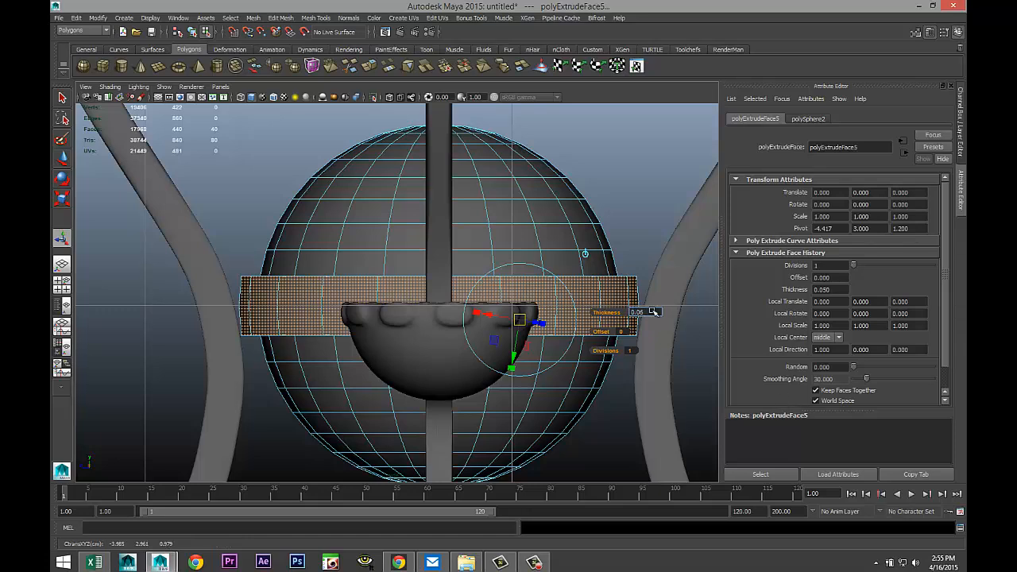
{"action": "left_click_drag", "start_coordinate": [653, 312], "coordinate": [654, 311]}
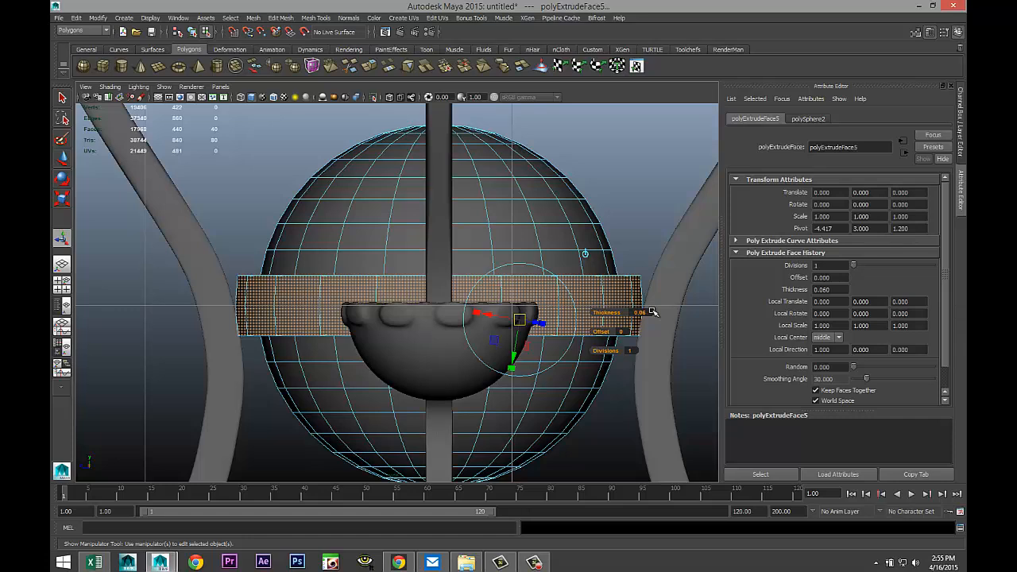
{"action": "left_click", "coordinate": [642, 312]}
{"action": "key", "text": "Return"}
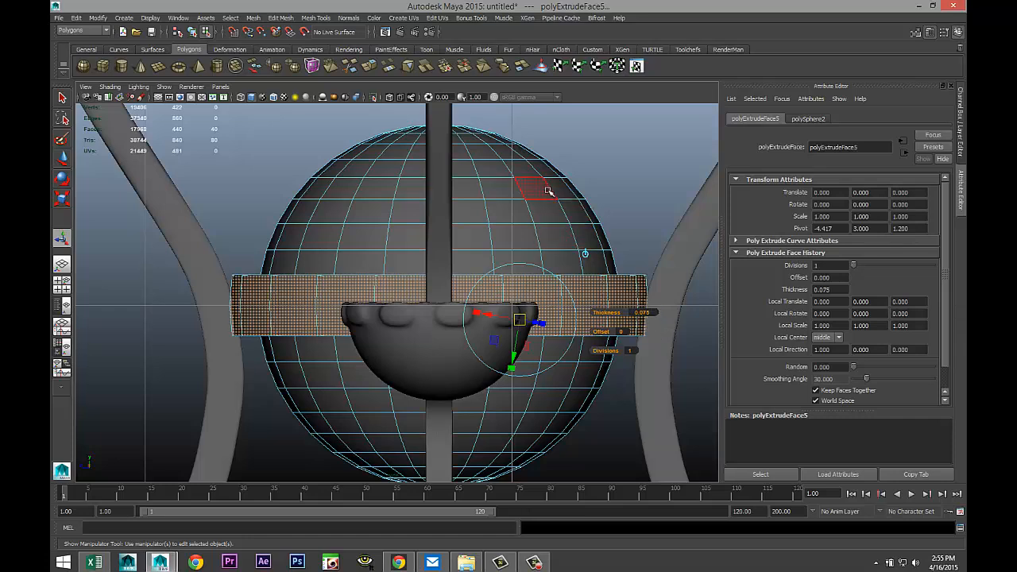
Return to object selection, lower the banded sphere to about Y 2.864, and check its placement in the side and four-view layouts
{"action": "right_click_drag", "start_coordinate": [545, 186], "coordinate": [588, 182]}
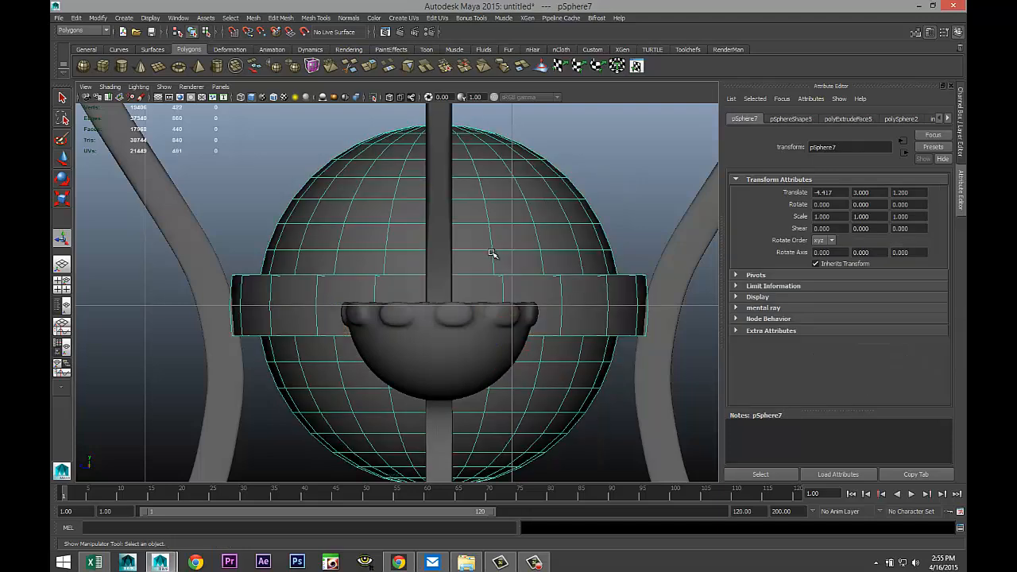
{"action": "key", "text": "w"}
{"action": "left_click_drag", "start_coordinate": [441, 251], "coordinate": [446, 300]}
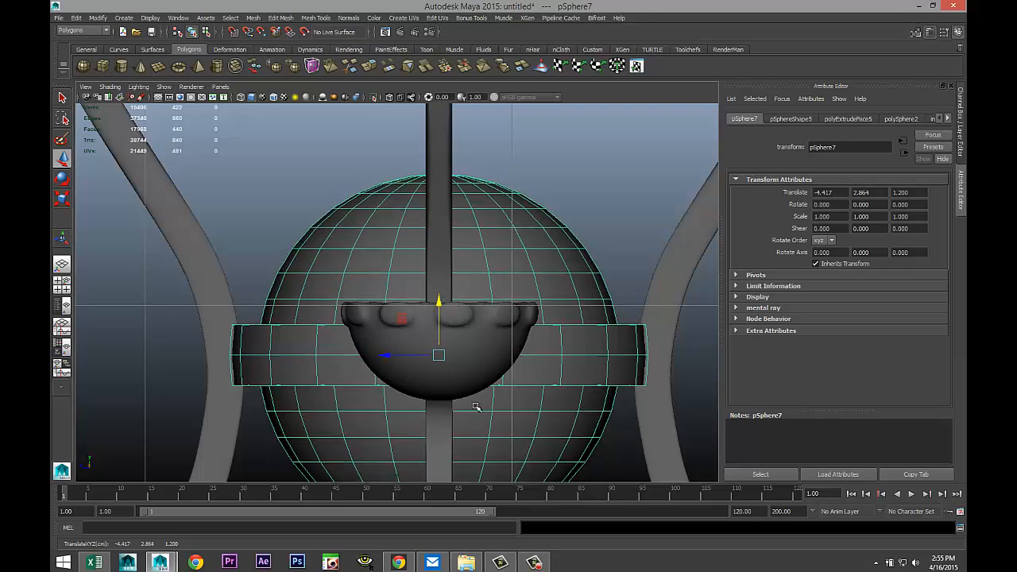
{"action": "scroll", "coordinate": [451, 379], "scroll_direction": "down", "scroll_amount": 12}
{"action": "scroll", "coordinate": [452, 384], "scroll_direction": "up", "scroll_amount": 3}
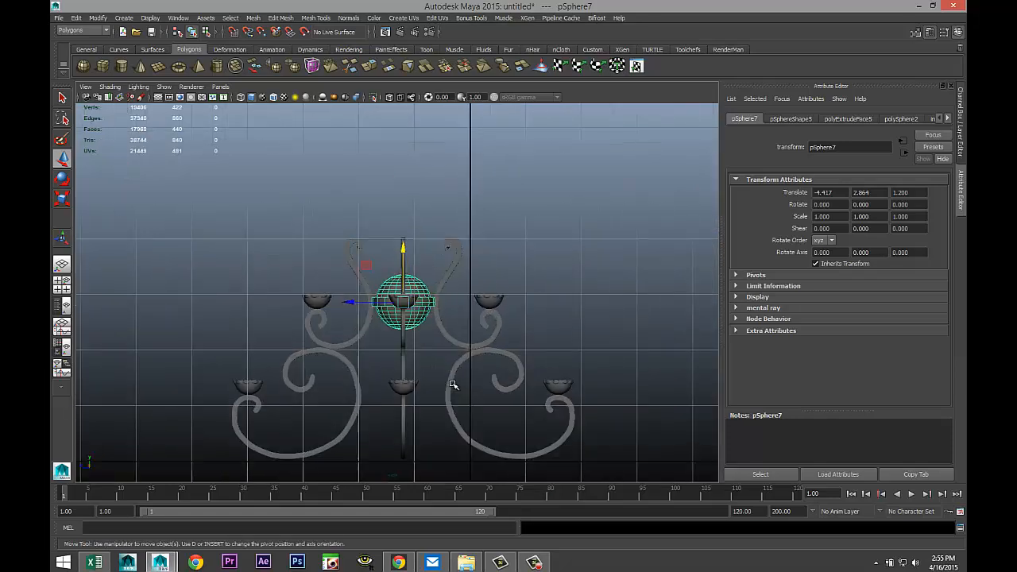
{"action": "scroll", "coordinate": [452, 385], "scroll_direction": "up", "scroll_amount": 1}
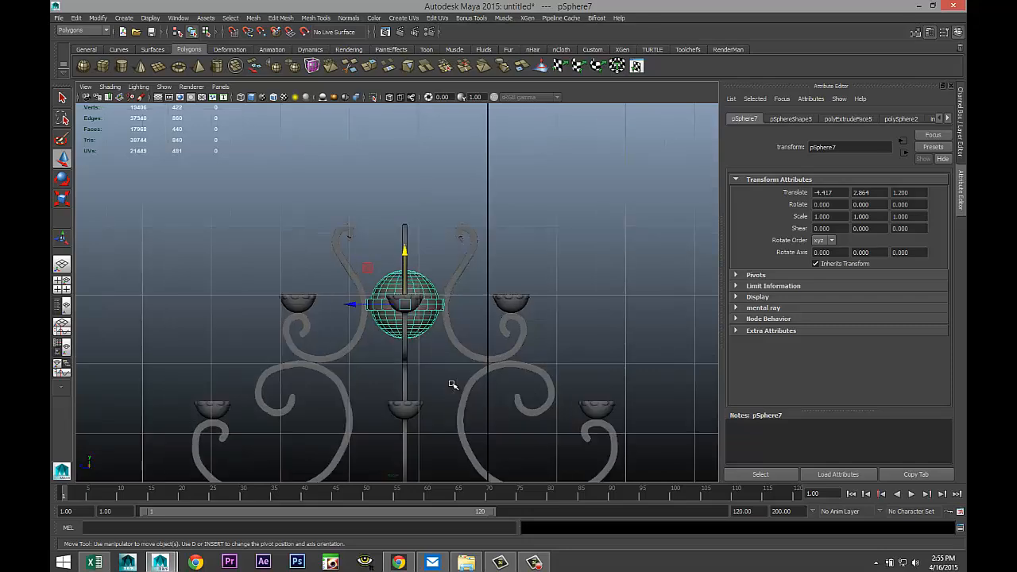
{"action": "scroll", "coordinate": [415, 389], "scroll_direction": "up", "scroll_amount": 1}
{"action": "left_click", "coordinate": [63, 284]}
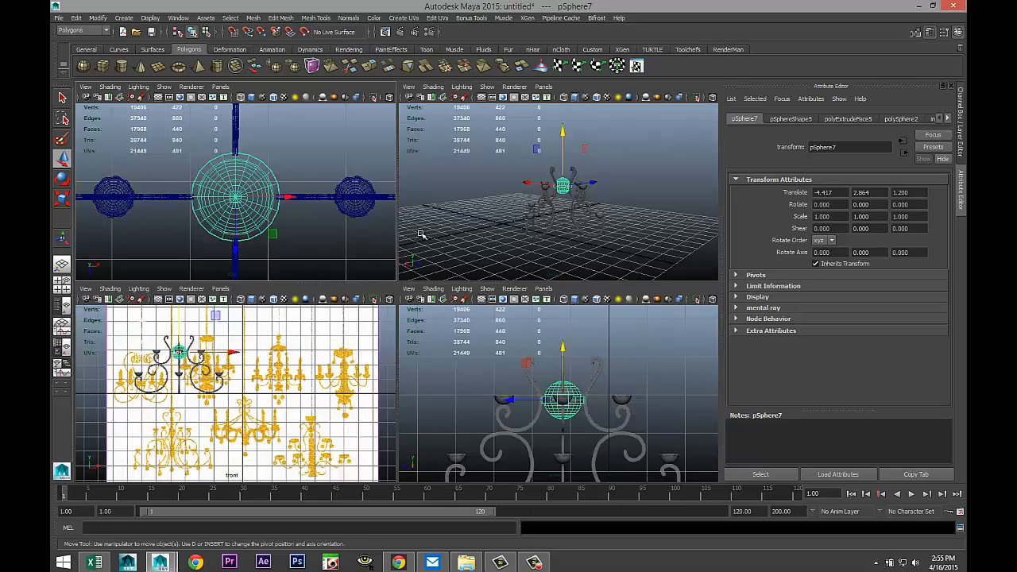
Turn on the smooth mesh preview for the banded sphere and inspect the smoothed band between the arms
{"action": "key", "text": "space"}
{"action": "key", "text": "f"}
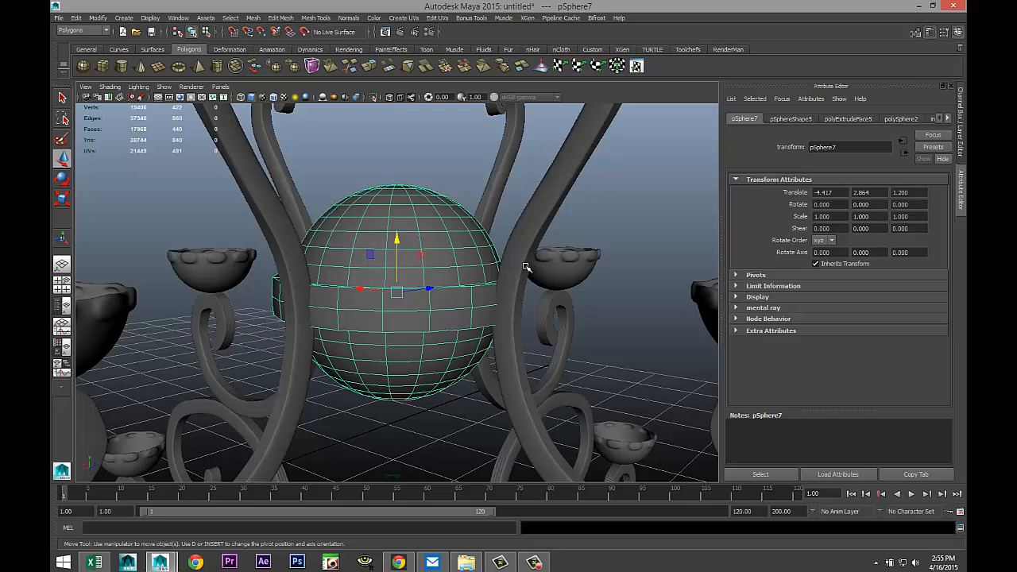
{"action": "key", "text": "3"}
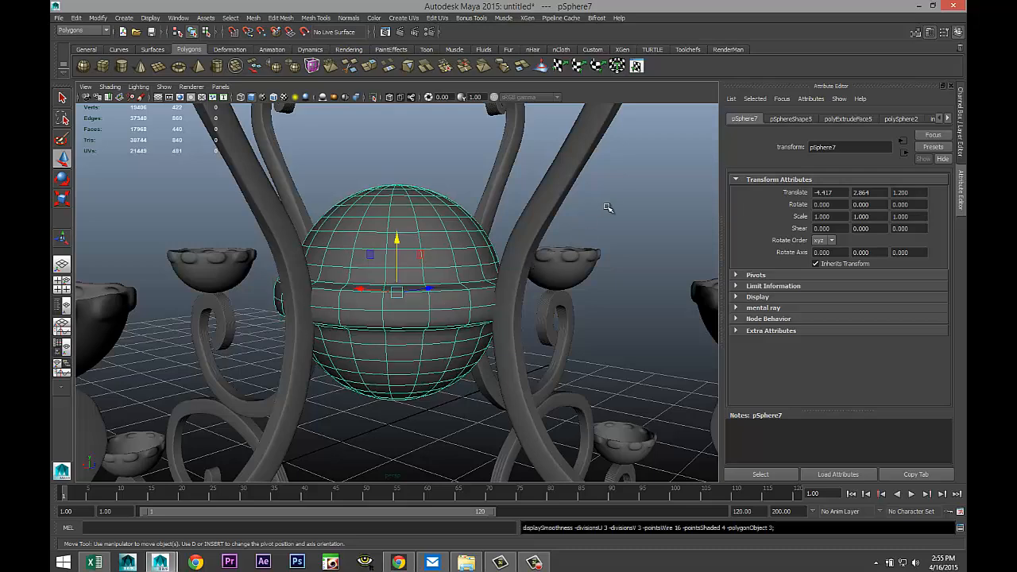
{"action": "left_click", "coordinate": [515, 287]}
{"action": "mouse_move", "coordinate": [454, 333]}
{"action": "left_mouse_down", "text": "alt"}
{"action": "mouse_move", "coordinate": [384, 359]}
{"action": "mouse_move", "coordinate": [404, 375]}
{"action": "mouse_move", "coordinate": [436, 365]}
{"action": "mouse_move", "coordinate": [461, 332]}
{"action": "mouse_move", "coordinate": [451, 333]}
{"action": "left_mouse_up", "text": "alt"}
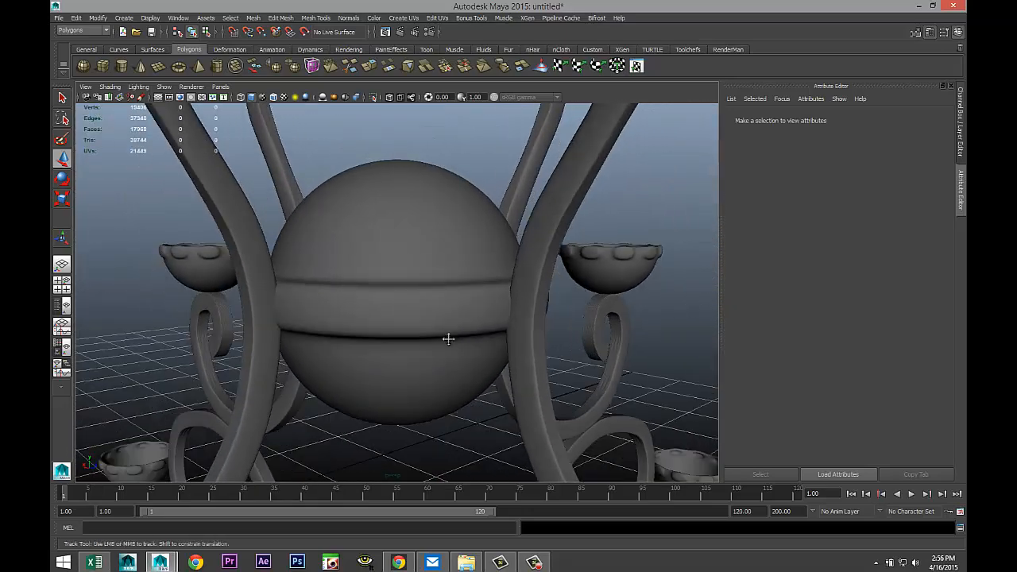
{"action": "middle_click_drag", "start_coordinate": [448, 338], "coordinate": [451, 364], "text": "alt"}
{"action": "scroll", "coordinate": [459, 359], "scroll_direction": "up", "scroll_amount": 2}
{"action": "left_click_drag", "start_coordinate": [459, 359], "coordinate": [438, 263], "text": "alt"}
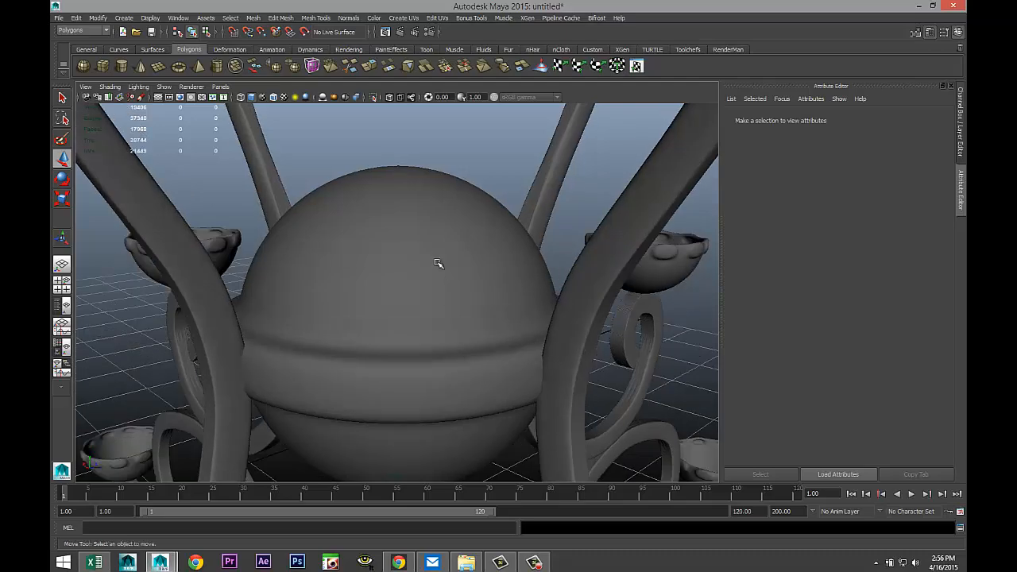
Select the cap faces around the top and bottom poles of the banded sphere in the side view
{"action": "left_click", "coordinate": [438, 259]}
{"action": "left_click_drag", "start_coordinate": [444, 329], "coordinate": [442, 315], "text": "alt"}
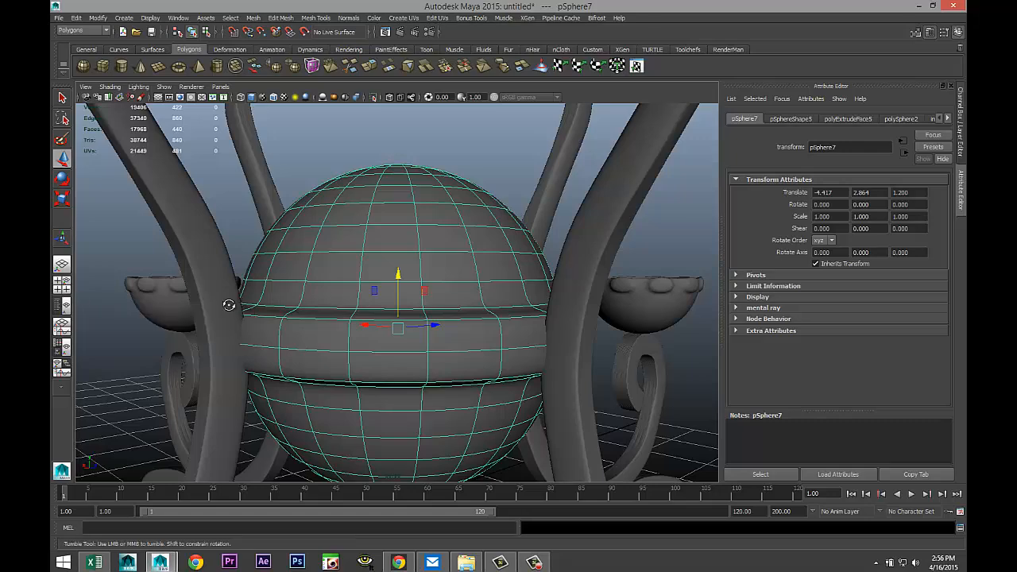
{"action": "left_click_drag", "start_coordinate": [230, 297], "coordinate": [52, 284], "text": "alt"}
{"action": "left_click", "coordinate": [63, 285]}
{"action": "key", "text": "space"}
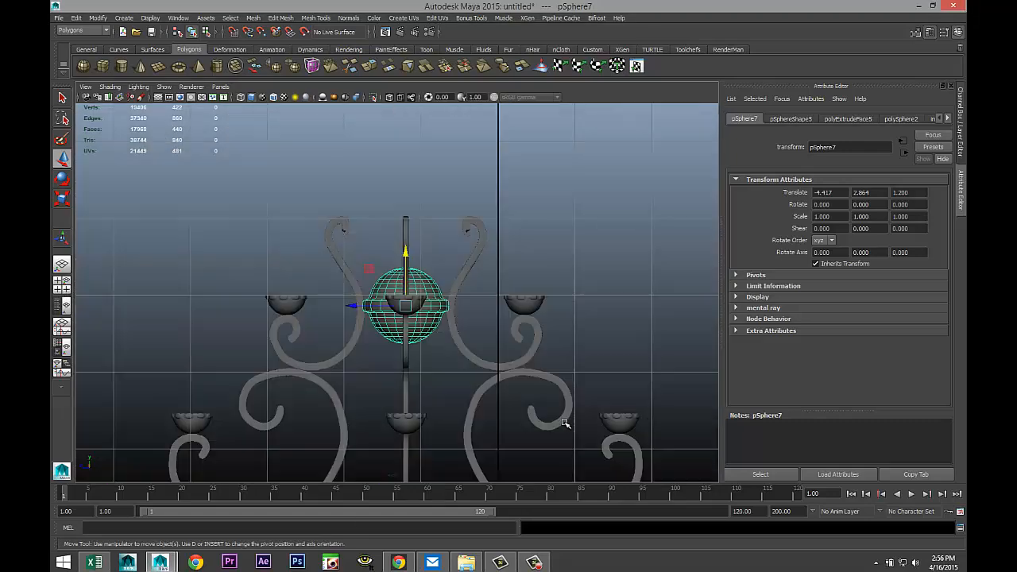
{"action": "scroll", "coordinate": [564, 421], "scroll_direction": "up", "scroll_amount": 8}
{"action": "right_click", "coordinate": [507, 251]}
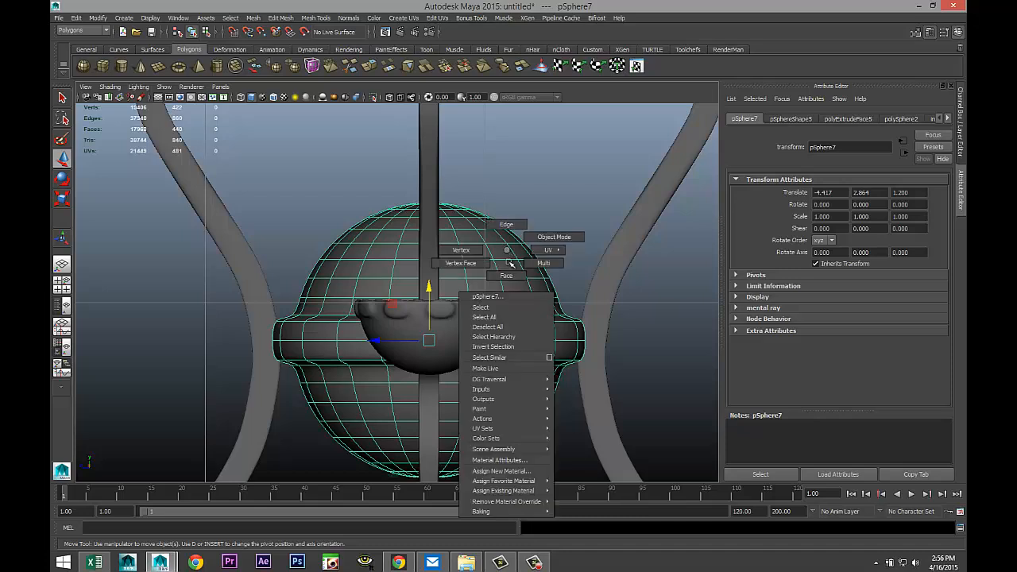
{"action": "left_click", "coordinate": [508, 272]}
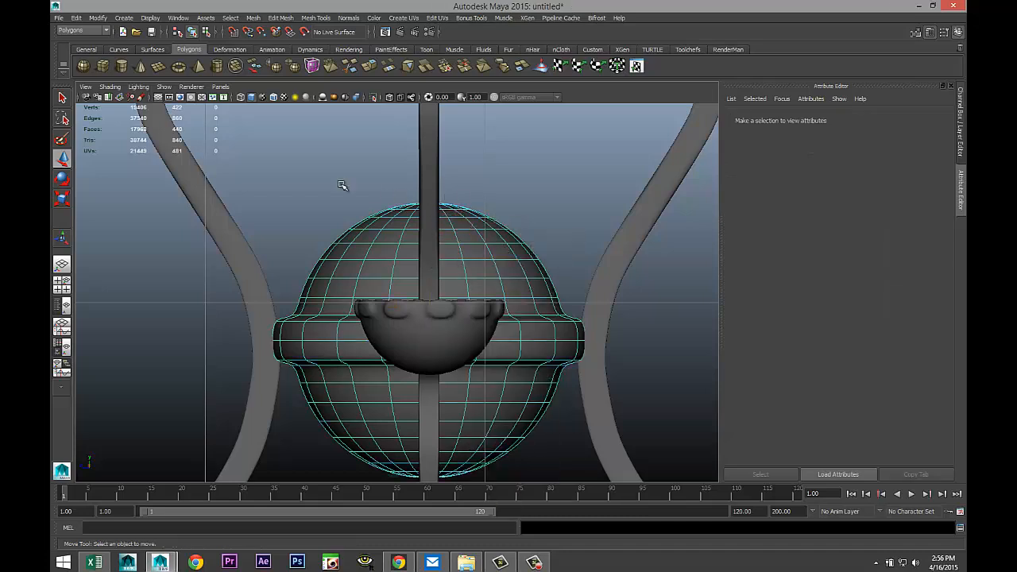
{"action": "left_click_drag", "start_coordinate": [302, 171], "coordinate": [563, 237]}
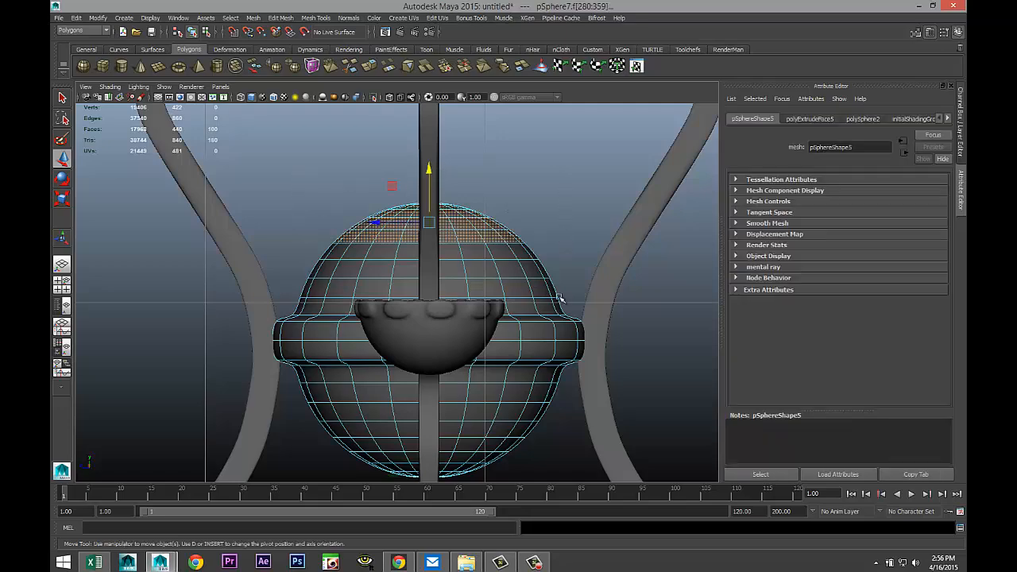
{"action": "scroll", "coordinate": [564, 361], "scroll_direction": "down", "scroll_amount": 5}
{"action": "scroll", "coordinate": [445, 360], "scroll_direction": "up", "scroll_amount": 6}
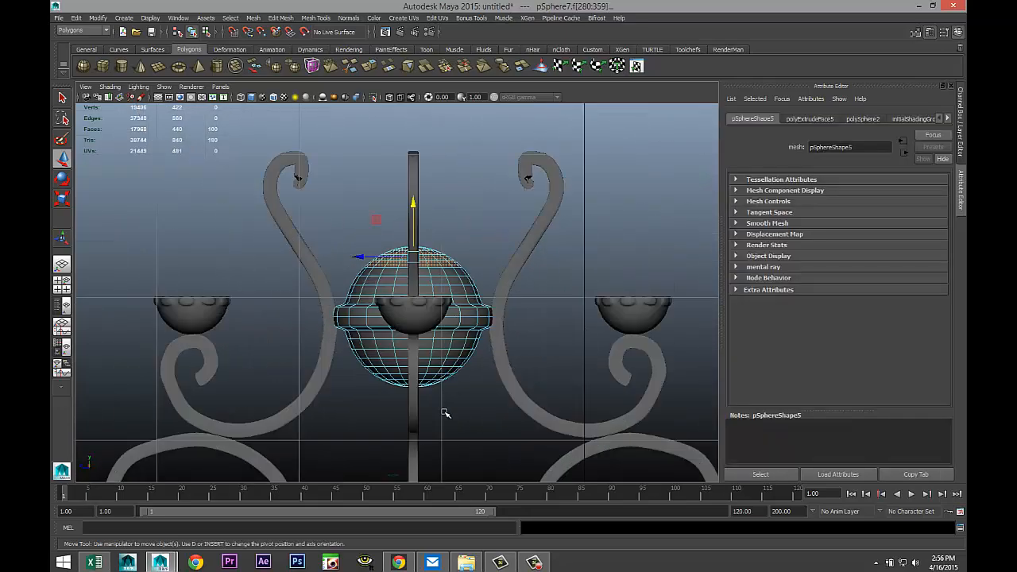
{"action": "left_click_drag", "start_coordinate": [327, 406], "coordinate": [479, 369]}
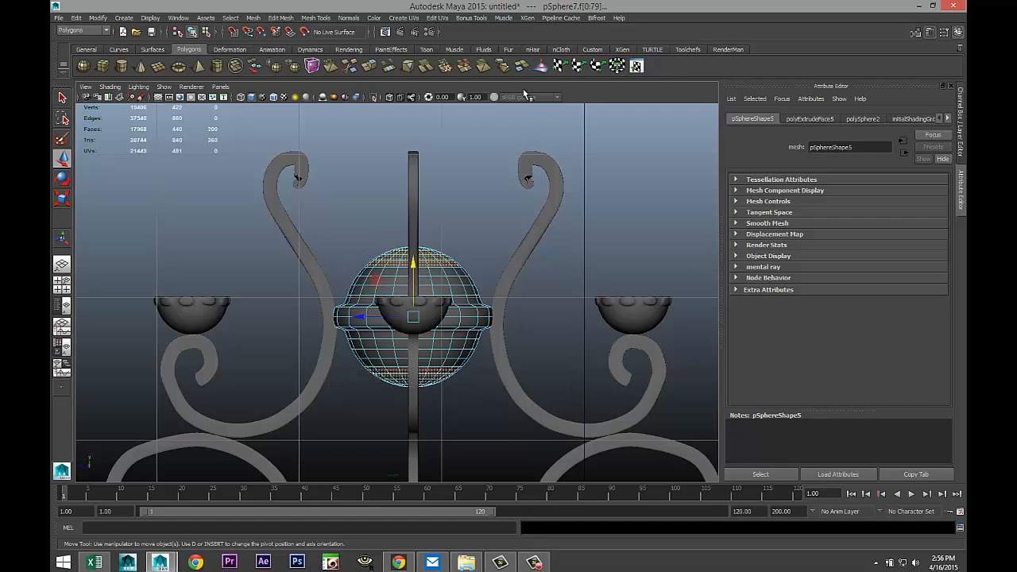
Extrude the selected cap faces inward with a thickness of -0.3 and check the hollowed ends in perspective
{"action": "left_click", "coordinate": [281, 17]}
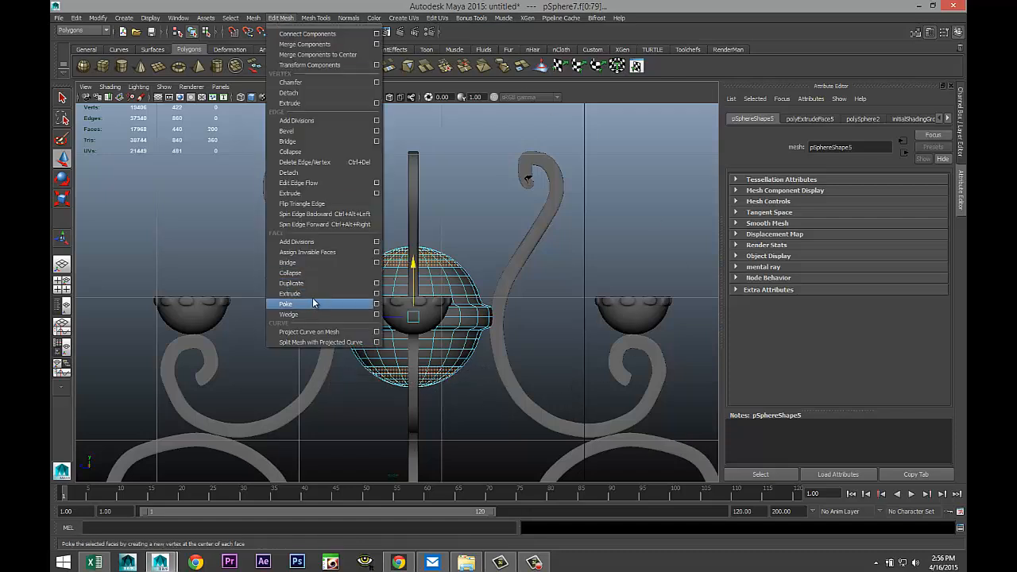
{"action": "left_click", "coordinate": [316, 294]}
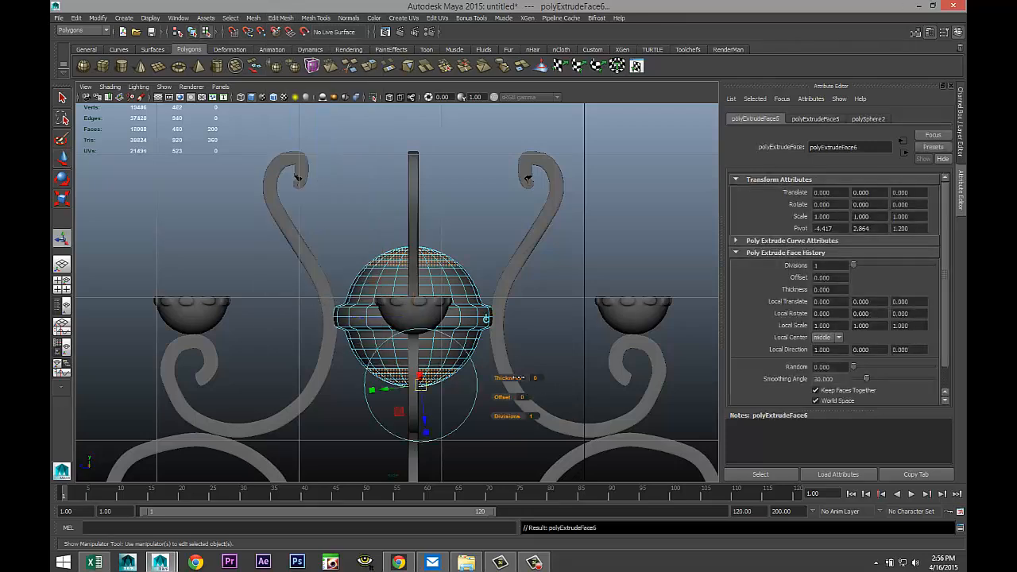
{"action": "left_click_drag", "start_coordinate": [518, 377], "coordinate": [516, 377]}
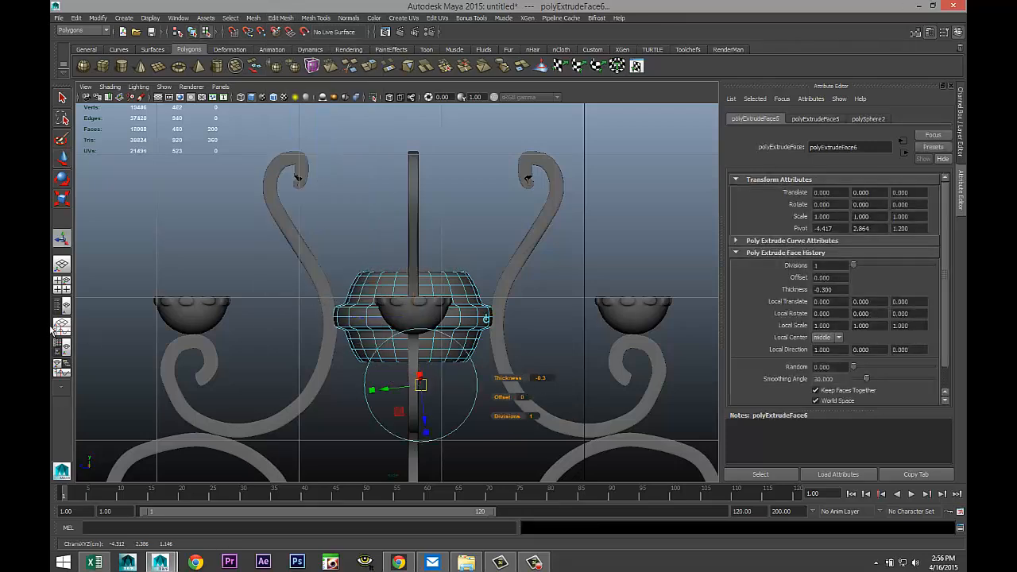
{"action": "left_click", "coordinate": [70, 288]}
{"action": "key", "text": "space"}
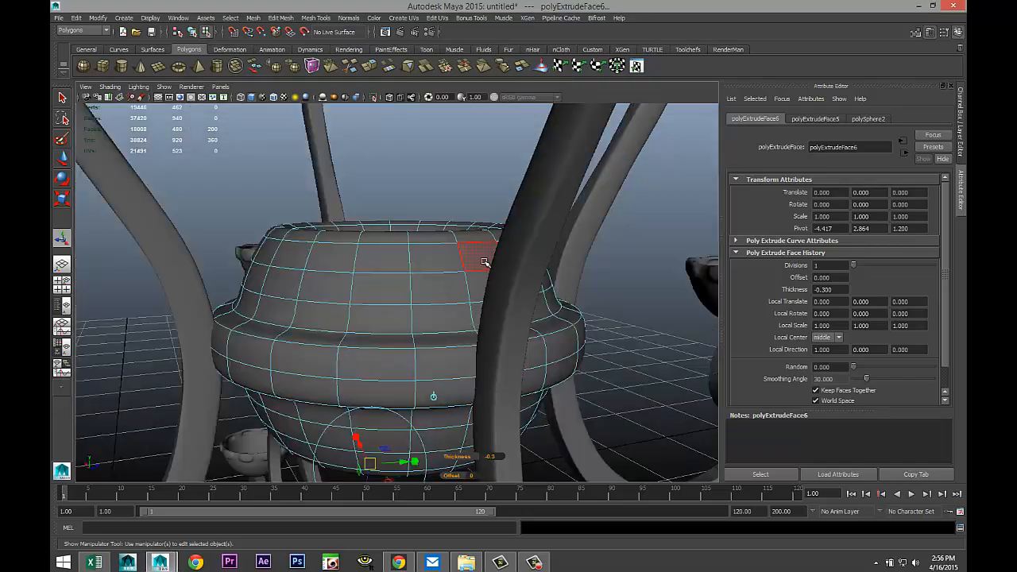
{"action": "scroll", "coordinate": [484, 275], "scroll_direction": "up", "scroll_amount": 5}
{"action": "left_click_drag", "start_coordinate": [422, 275], "coordinate": [475, 346], "text": "alt"}
{"action": "scroll", "coordinate": [460, 292], "scroll_direction": "down", "scroll_amount": 3}
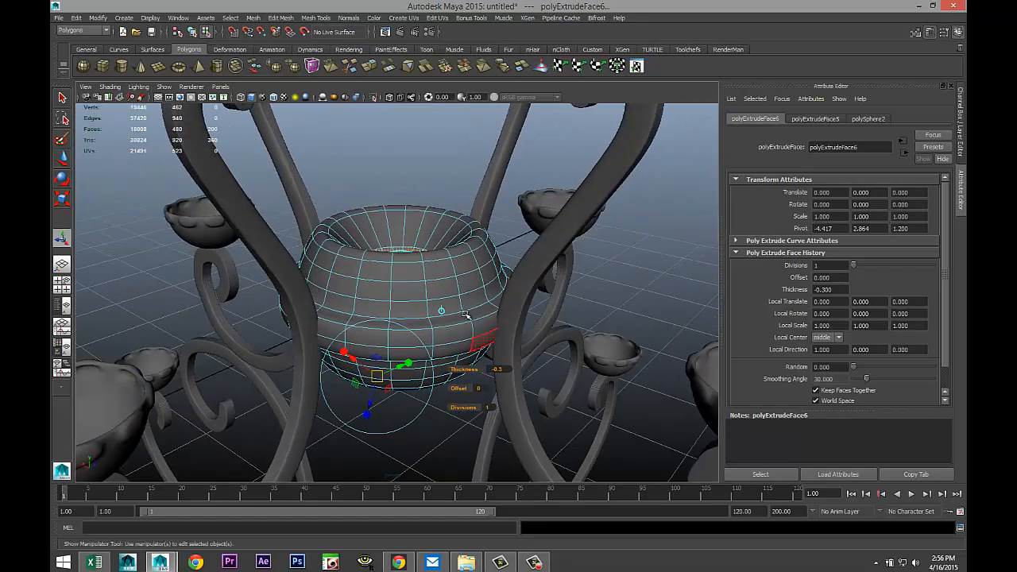
{"action": "left_click", "coordinate": [452, 174]}
Select alternate faces on the front of the sphere, in the rings just inside the upper and lower rims
{"action": "scroll", "coordinate": [461, 295], "scroll_direction": "up", "scroll_amount": 3}
{"action": "left_click_drag", "start_coordinate": [453, 297], "coordinate": [464, 318], "text": "alt"}
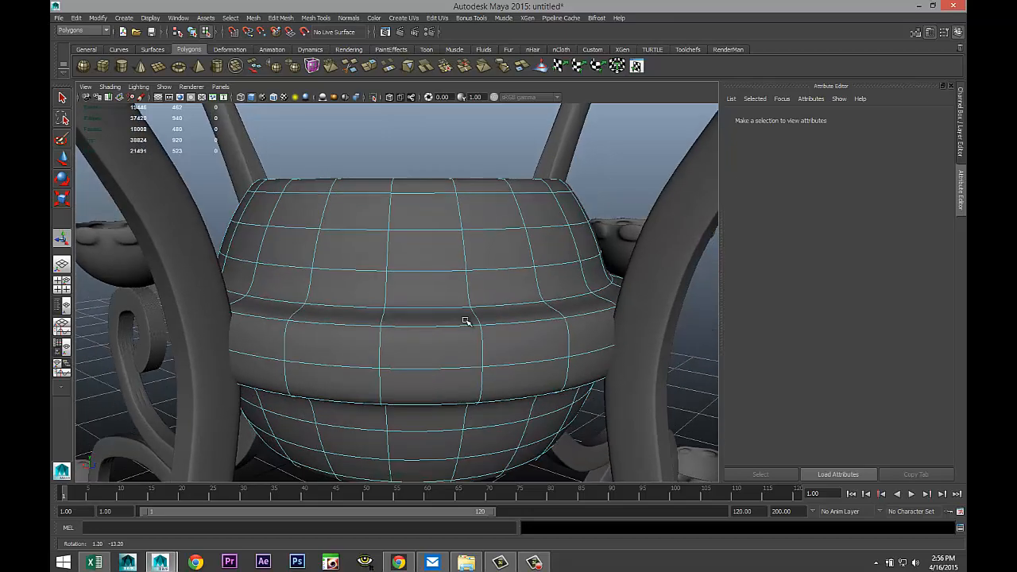
{"action": "left_click", "coordinate": [437, 213]}
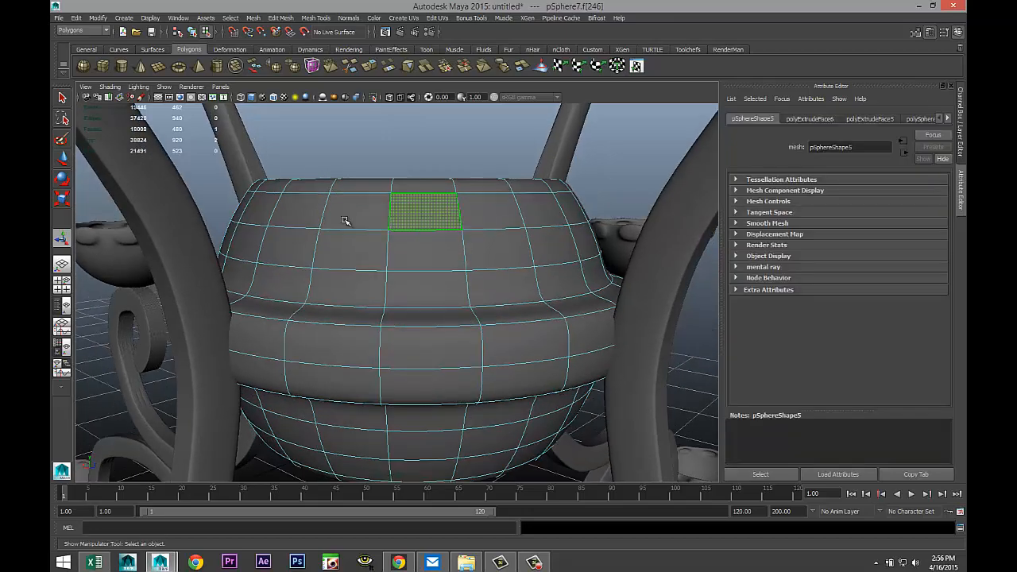
{"action": "left_click", "coordinate": [302, 211], "text": "shift"}
{"action": "left_click_drag", "start_coordinate": [456, 410], "coordinate": [438, 425], "text": "alt"}
{"action": "left_click", "coordinate": [429, 434], "text": "shift"}
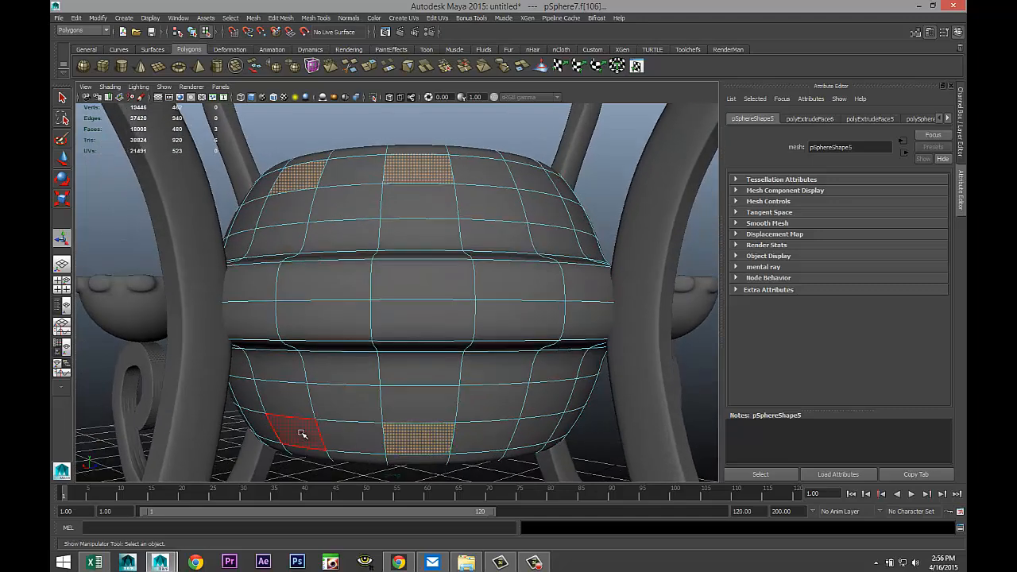
{"action": "left_click", "coordinate": [296, 433], "text": "shift"}
{"action": "left_click", "coordinate": [534, 435], "text": "shift"}
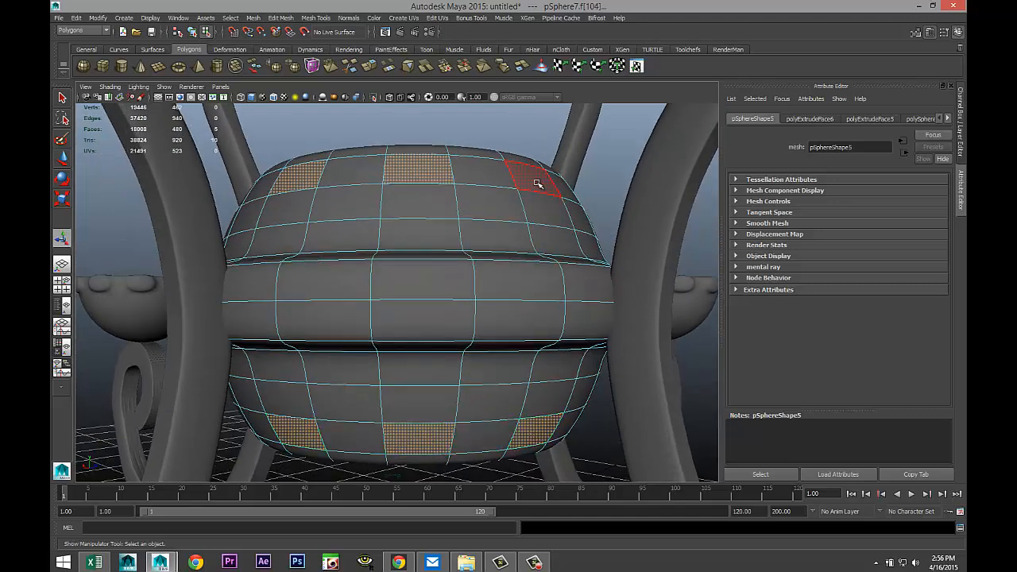
Add every other face around the rest of the upper rim ring to the selection
{"action": "left_click_drag", "start_coordinate": [572, 329], "coordinate": [405, 263], "text": "alt"}
{"action": "left_click", "coordinate": [406, 262], "text": "shift"}
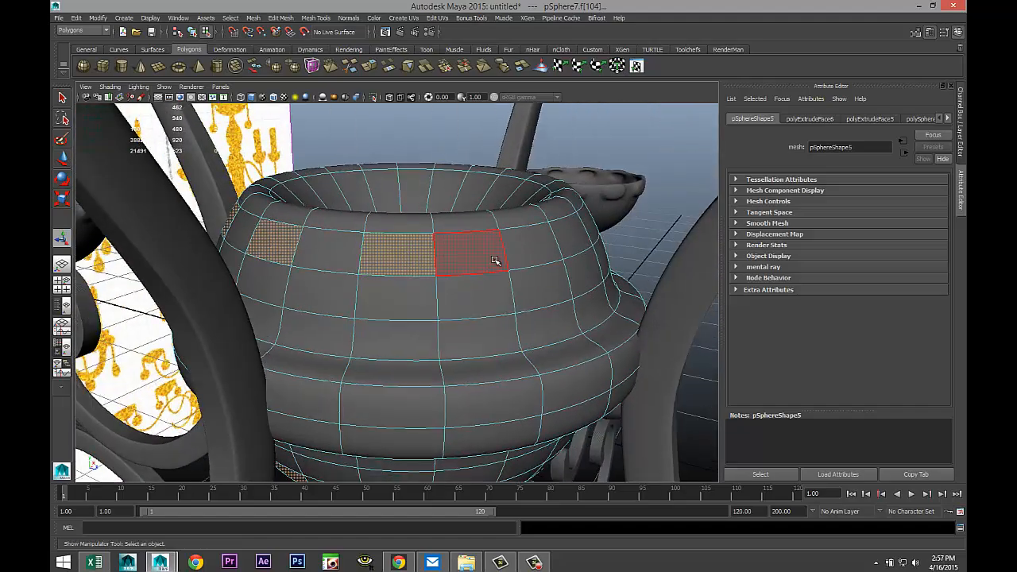
{"action": "left_click", "coordinate": [524, 248], "text": "shift"}
{"action": "left_click_drag", "start_coordinate": [588, 298], "coordinate": [473, 347], "text": "alt"}
{"action": "left_click", "coordinate": [371, 316], "text": "shift"}
{"action": "left_click", "coordinate": [493, 302], "text": "shift"}
{"action": "left_click", "coordinate": [404, 318], "text": "shift"}
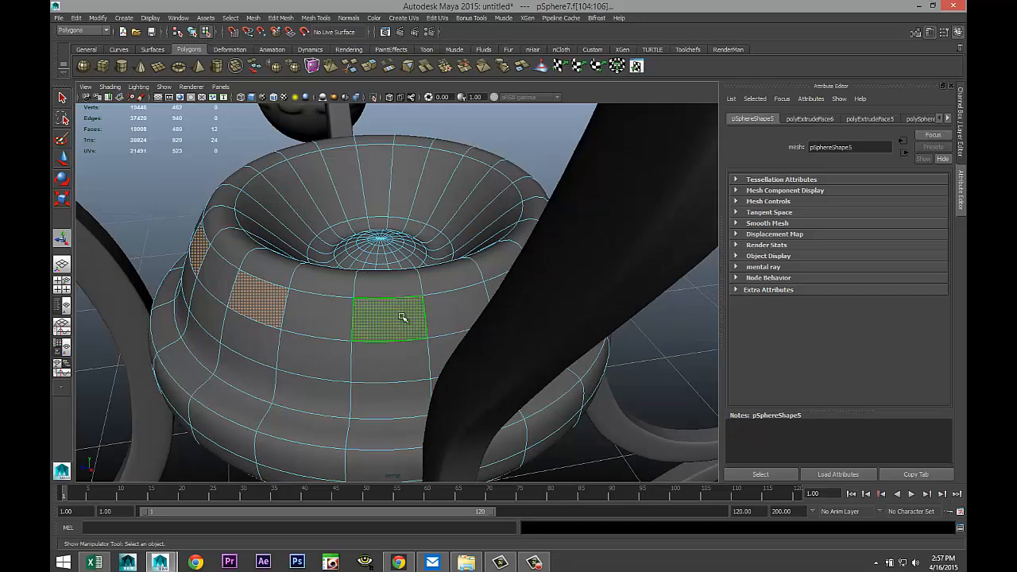
{"action": "left_click", "coordinate": [564, 386], "text": "shift"}
{"action": "key", "text": "ctrl+z"}
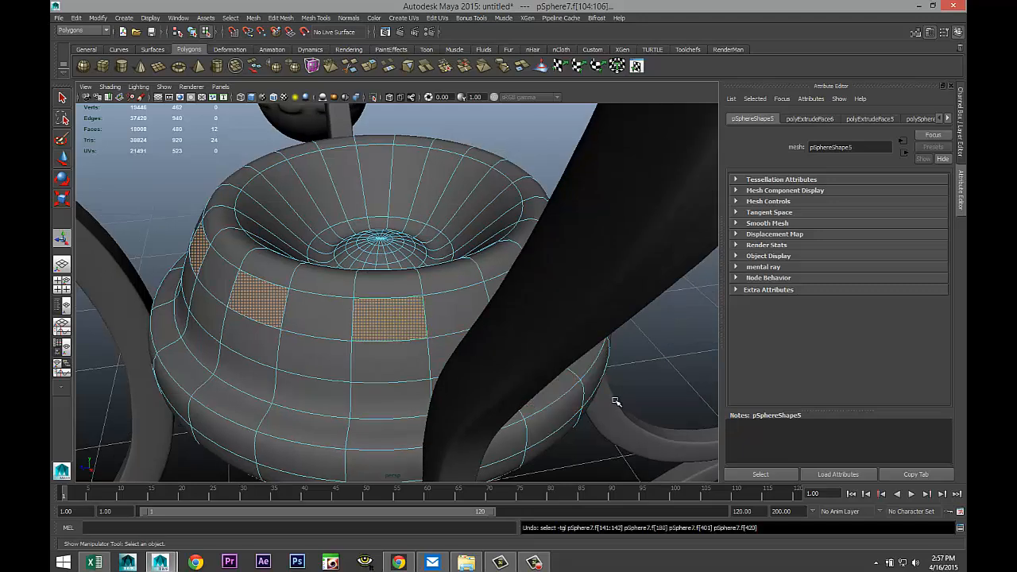
{"action": "left_click_drag", "start_coordinate": [620, 404], "coordinate": [454, 368], "text": "alt"}
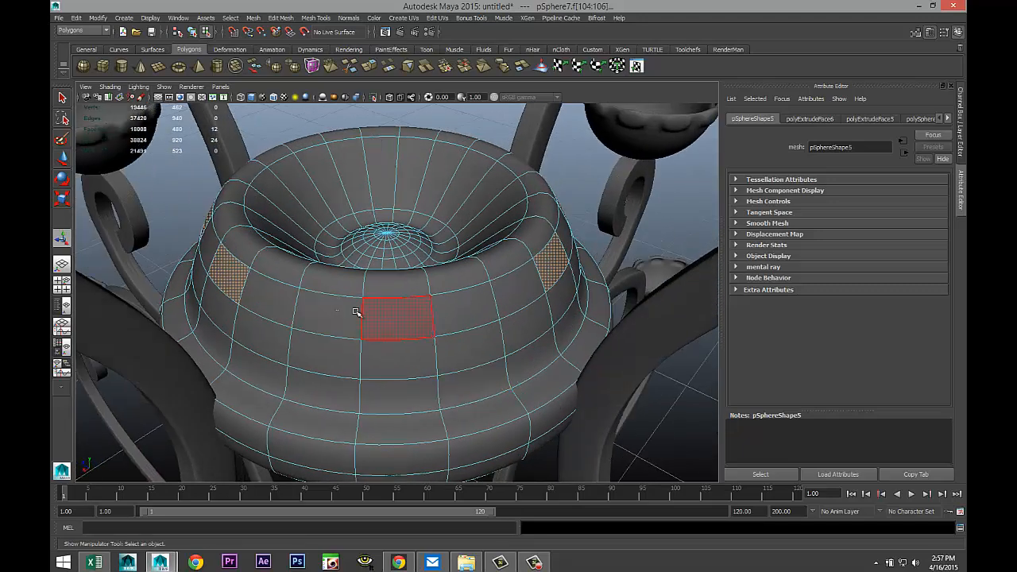
{"action": "left_click", "coordinate": [444, 310], "text": "shift"}
{"action": "left_click", "coordinate": [534, 372], "text": "shift"}
Add every other face around the rest of the lower rim ring to the selection and check both rings
{"action": "left_click_drag", "start_coordinate": [534, 372], "coordinate": [712, 341], "text": "alt"}
{"action": "left_click", "coordinate": [379, 396], "text": "shift"}
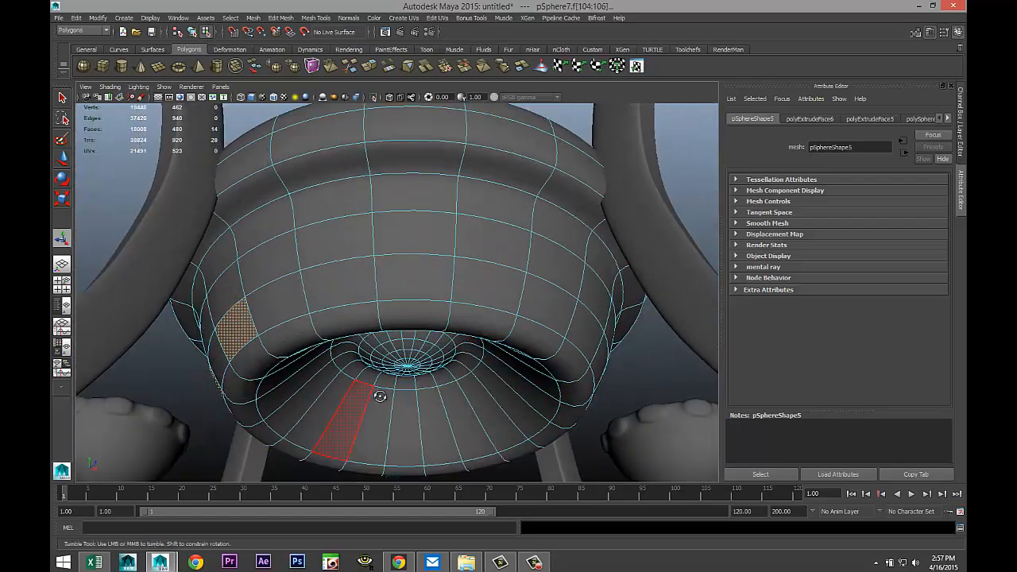
{"action": "left_click_drag", "start_coordinate": [379, 395], "coordinate": [403, 324], "text": "alt"}
{"action": "left_click", "coordinate": [451, 314], "text": "shift"}
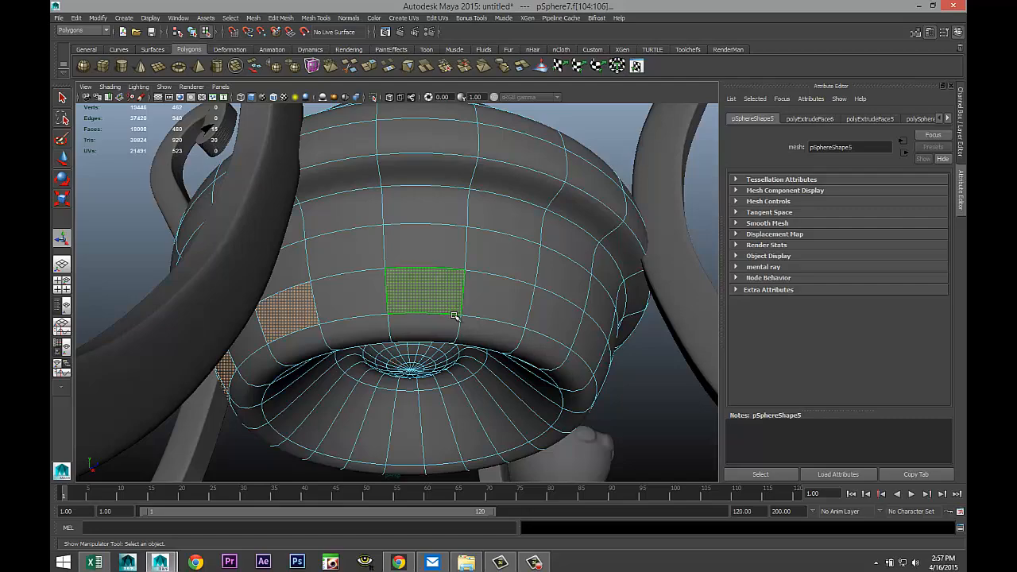
{"action": "left_click", "coordinate": [553, 328], "text": "shift"}
{"action": "left_click_drag", "start_coordinate": [578, 394], "coordinate": [429, 357], "text": "alt"}
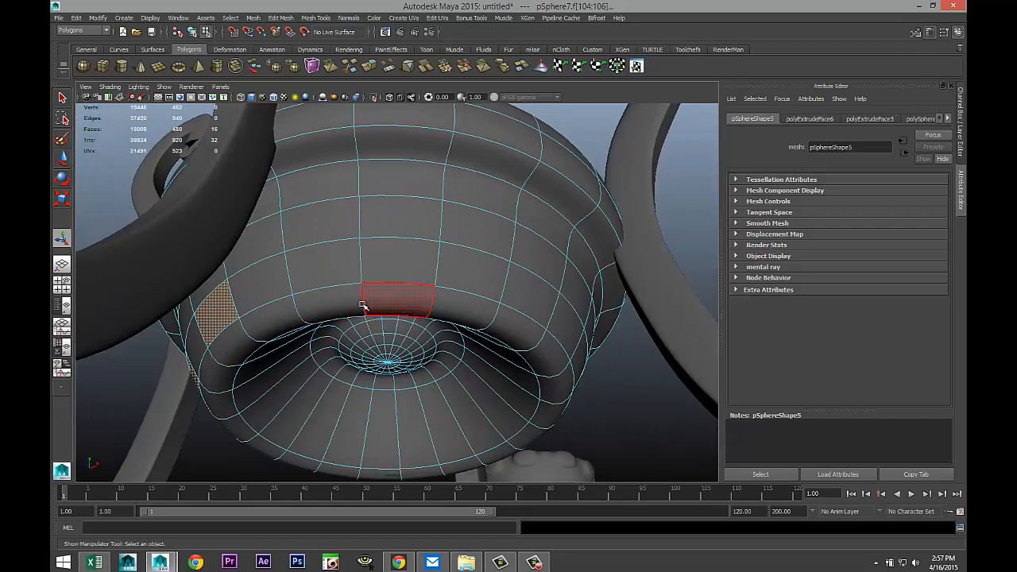
{"action": "left_click", "coordinate": [334, 266], "text": "shift"}
{"action": "left_click", "coordinate": [473, 274], "text": "shift"}
{"action": "left_click", "coordinate": [562, 328], "text": "shift"}
{"action": "left_click_drag", "start_coordinate": [604, 408], "coordinate": [412, 373], "text": "alt"}
{"action": "left_click", "coordinate": [351, 280], "text": "shift"}
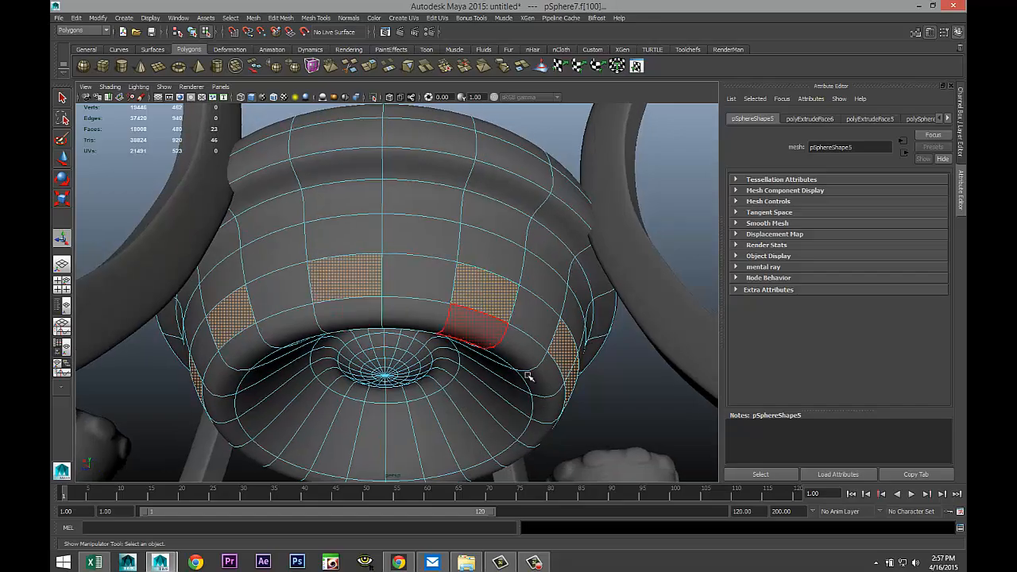
{"action": "left_click_drag", "start_coordinate": [527, 374], "coordinate": [430, 300], "text": "alt"}
{"action": "left_click_drag", "start_coordinate": [537, 382], "coordinate": [572, 457], "text": "alt"}
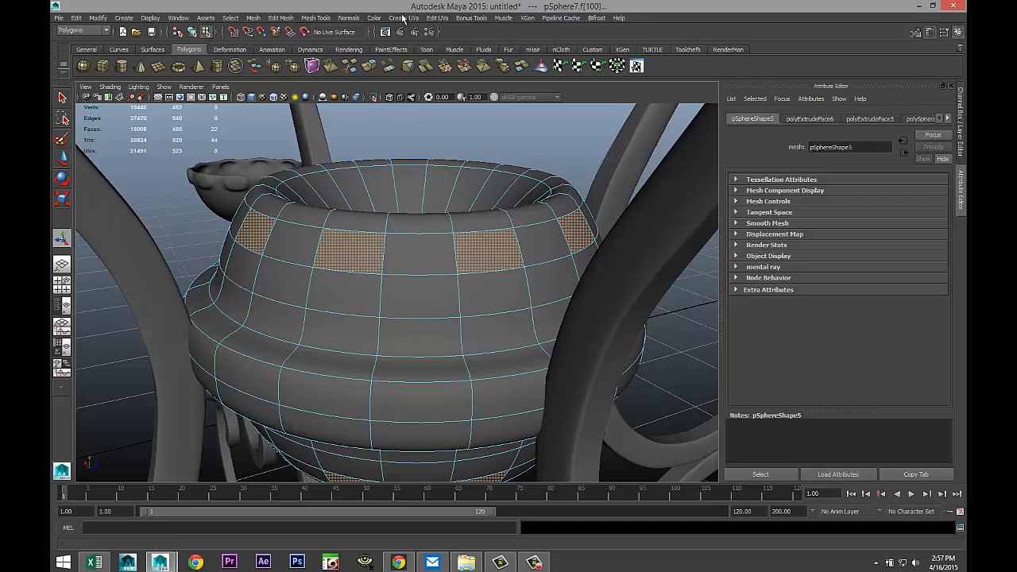
Extrude the alternate rim faces inward with a thickness of -0.05, clear the selection, and inspect the dimples
{"action": "left_click", "coordinate": [280, 18]}
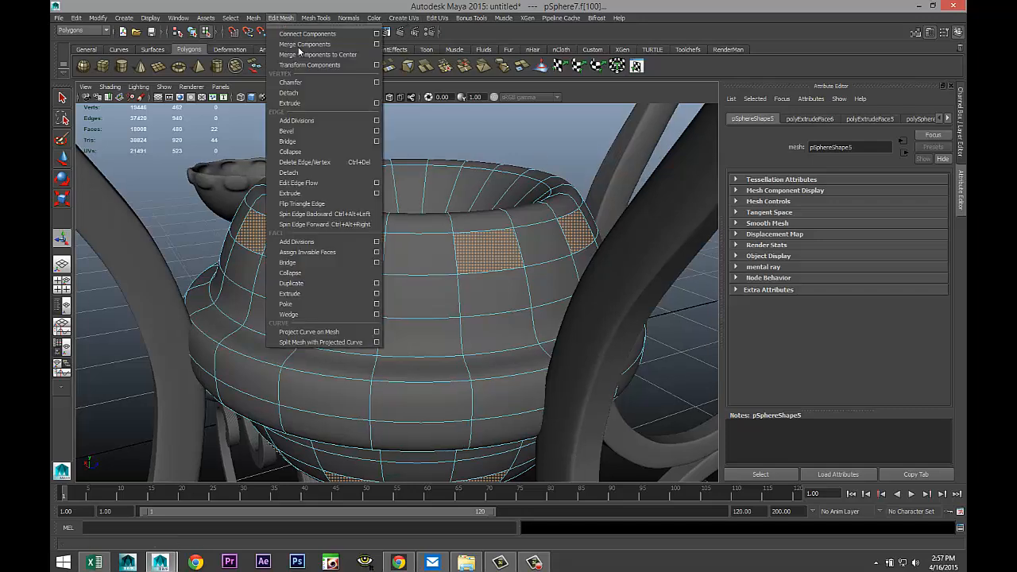
{"action": "left_click", "coordinate": [337, 295]}
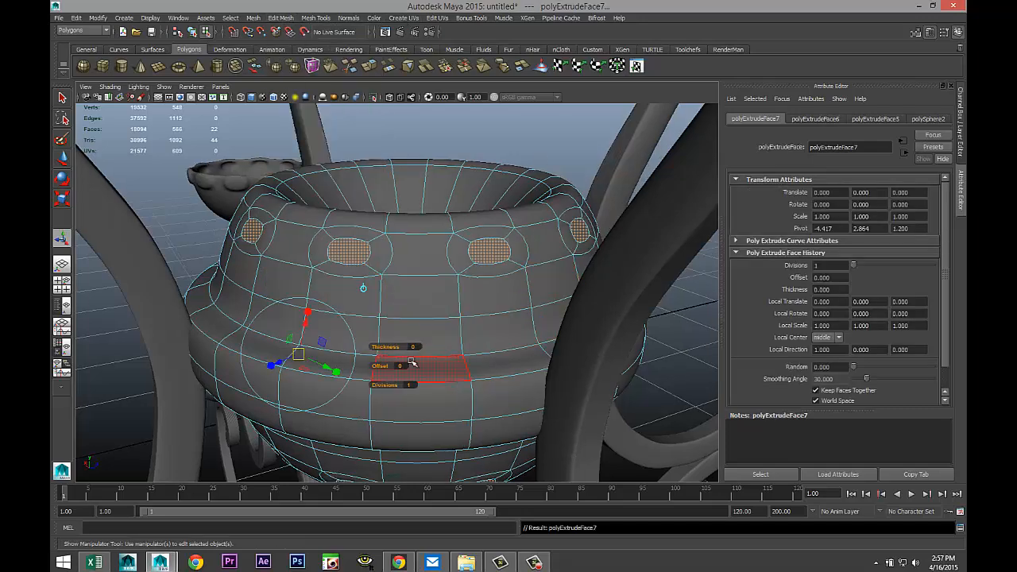
{"action": "left_click", "coordinate": [407, 347]}
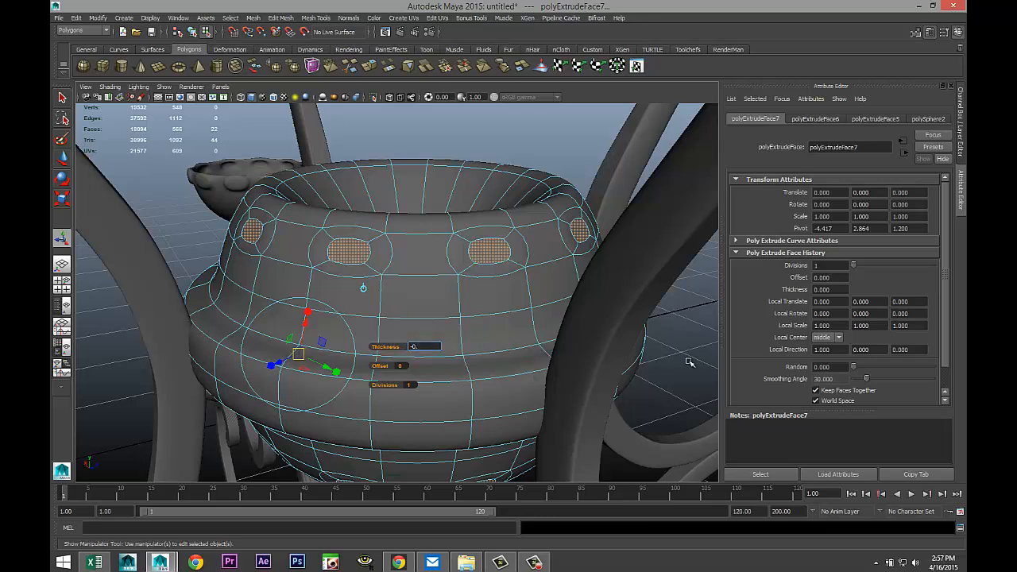
{"action": "key", "text": "Return"}
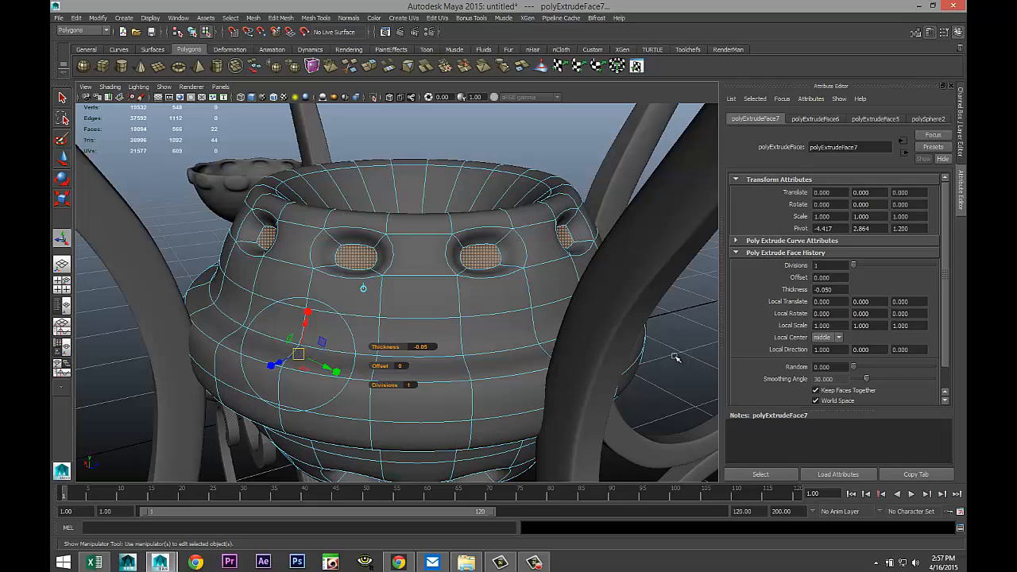
{"action": "left_click", "coordinate": [551, 136]}
{"action": "scroll", "coordinate": [517, 207], "scroll_direction": "down", "scroll_amount": 5}
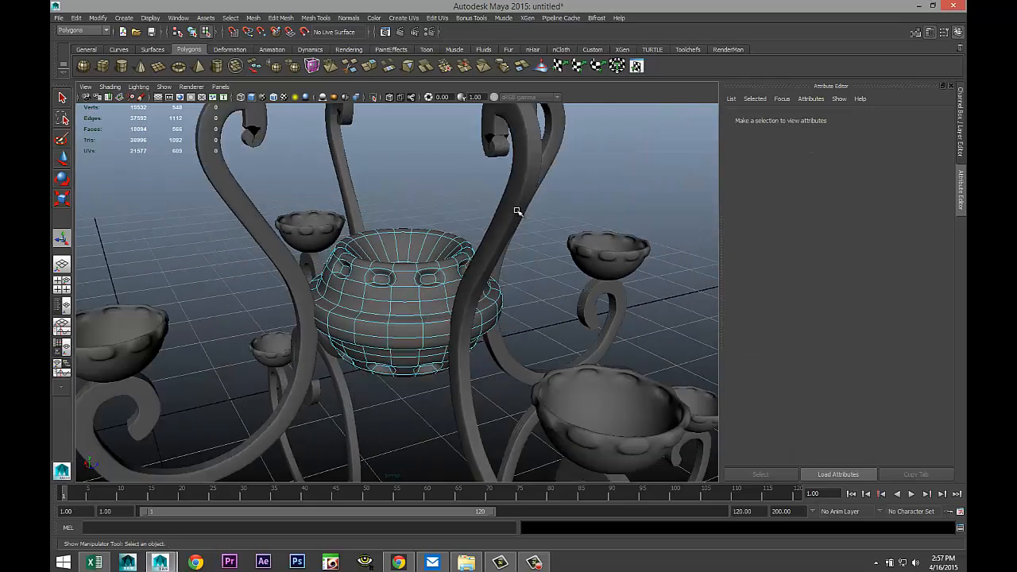
{"action": "scroll", "coordinate": [517, 222], "scroll_direction": "up", "scroll_amount": 4}
{"action": "mouse_move", "coordinate": [488, 277]}
{"action": "left_mouse_down", "text": "alt"}
{"action": "mouse_move", "coordinate": [501, 234]}
{"action": "mouse_move", "coordinate": [466, 225]}
{"action": "mouse_move", "coordinate": [469, 281]}
{"action": "left_mouse_up", "text": "alt"}
{"action": "scroll", "coordinate": [469, 281], "scroll_direction": "up", "scroll_amount": 5}
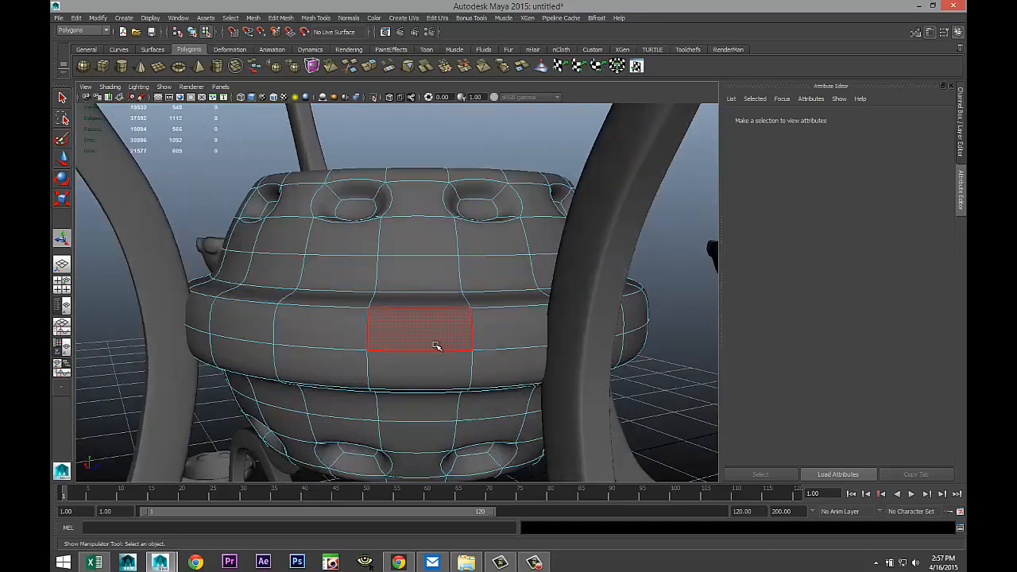
Bevel the horizontal edge loop running around the middle of the sphere's raised band
{"action": "middle_click_drag", "start_coordinate": [437, 347], "coordinate": [469, 318], "text": "alt"}
{"action": "scroll", "coordinate": [468, 318], "scroll_direction": "up", "scroll_amount": 3}
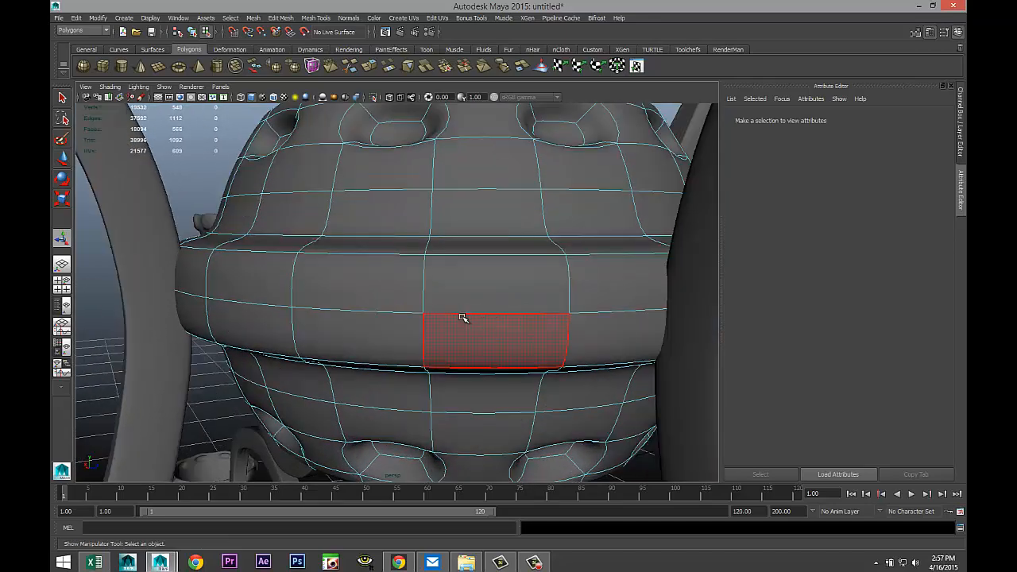
{"action": "right_click", "coordinate": [390, 300]}
{"action": "left_click", "coordinate": [387, 276]}
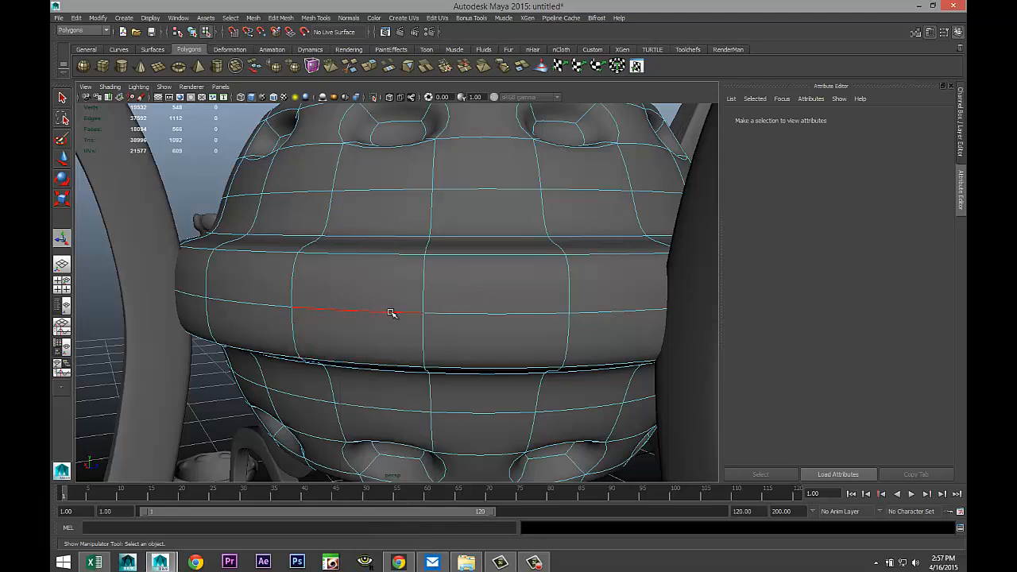
{"action": "double_click", "coordinate": [391, 312]}
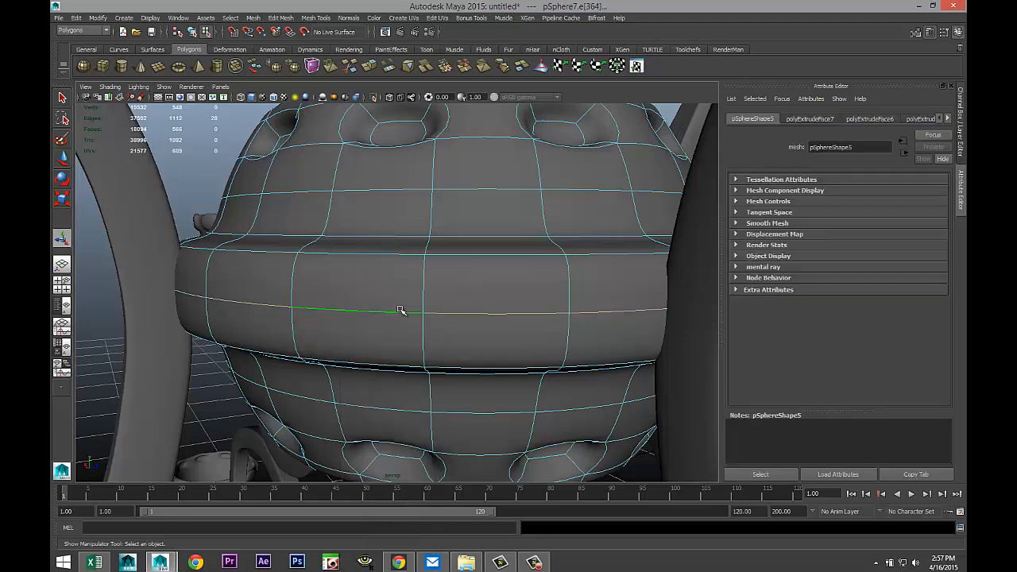
{"action": "left_click", "coordinate": [281, 18]}
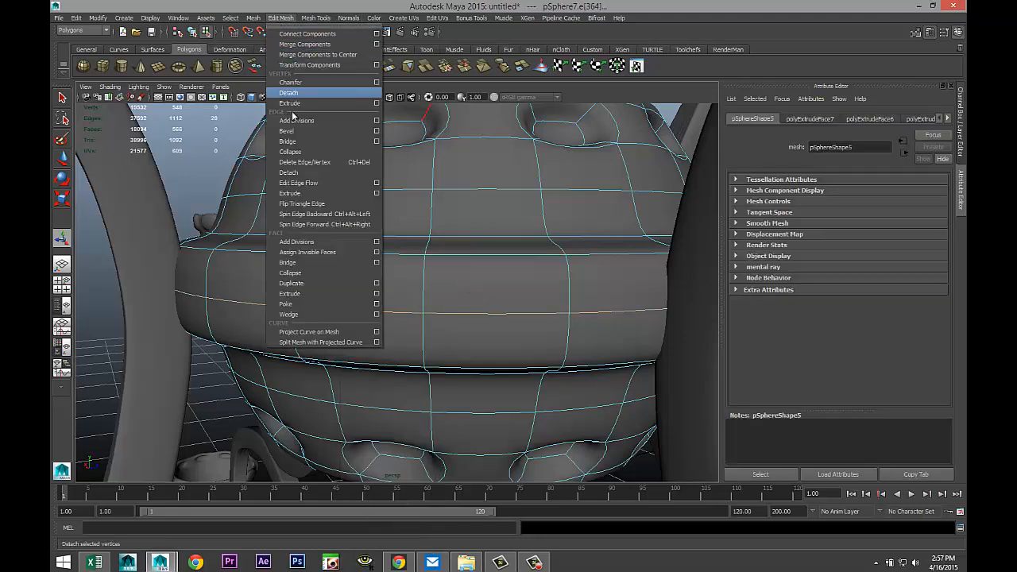
{"action": "left_click", "coordinate": [294, 130]}
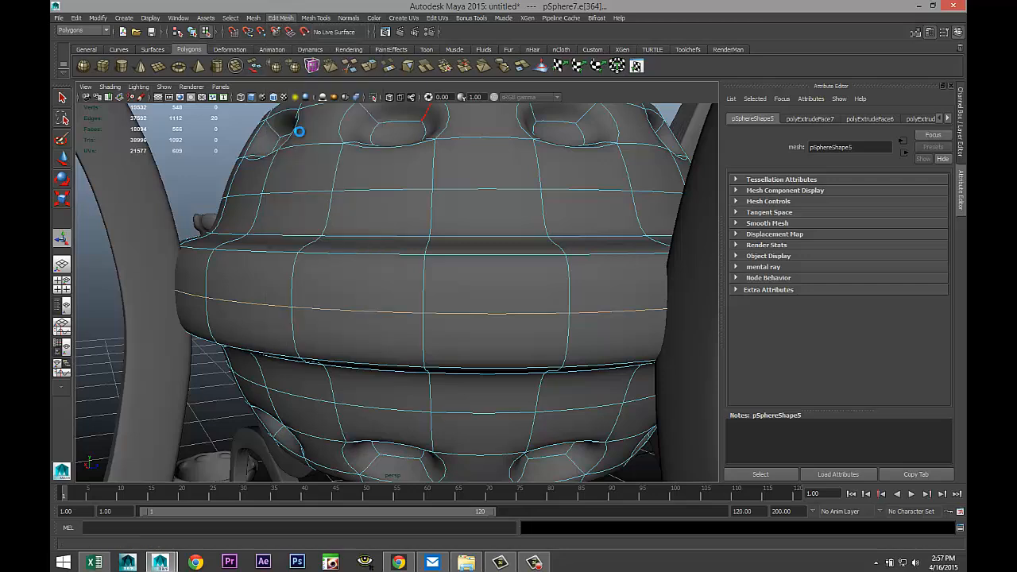
Select the ring of faces along the middle of the band, scale it inward into a groove, and narrow it vertically
{"action": "right_click_drag", "start_coordinate": [476, 318], "coordinate": [475, 330]}
{"action": "left_click", "coordinate": [433, 315]}
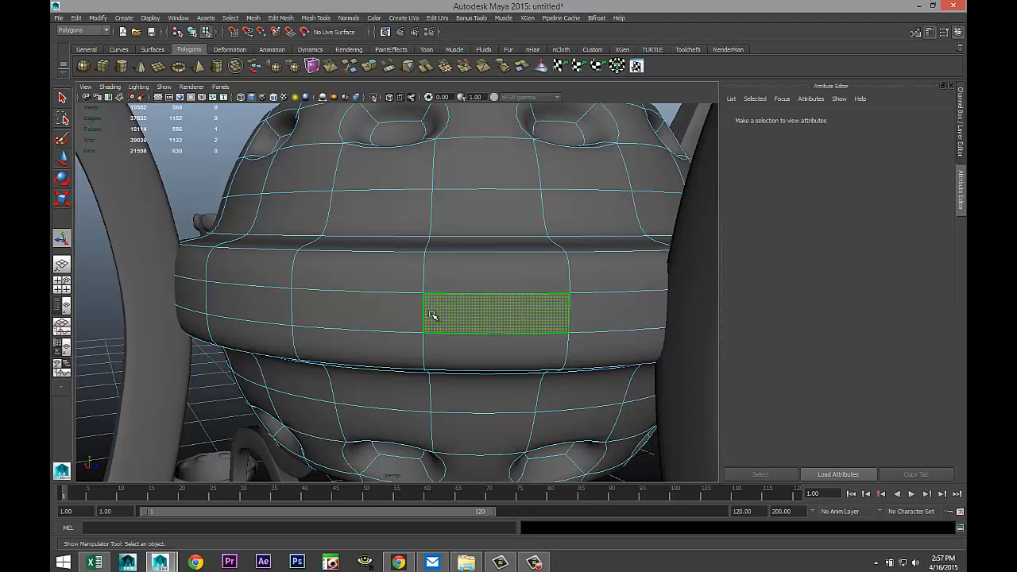
{"action": "double_click", "coordinate": [378, 308], "text": "shift"}
{"action": "key", "text": "r"}
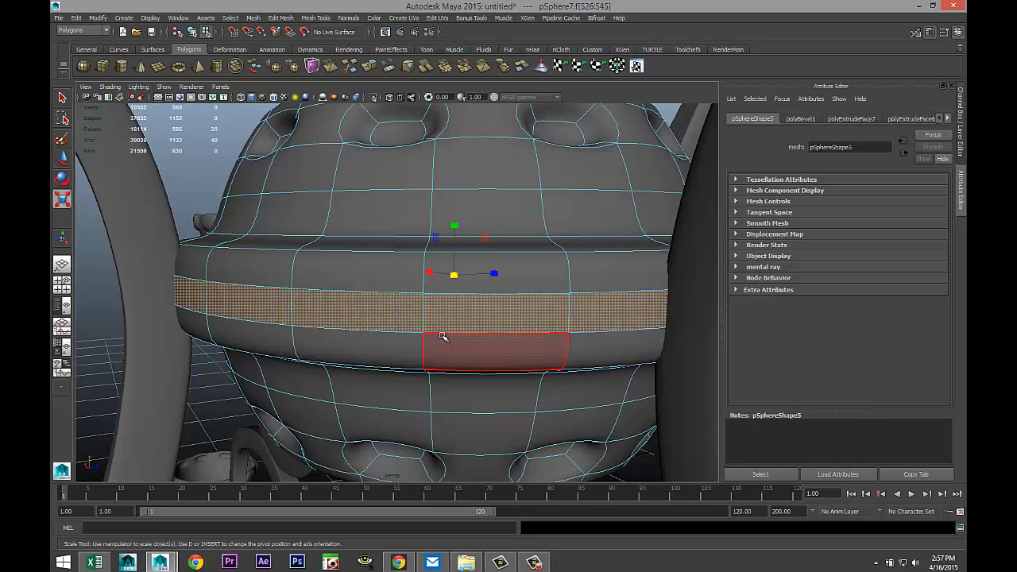
{"action": "left_click", "coordinate": [452, 276]}
{"action": "left_click_drag", "start_coordinate": [452, 276], "coordinate": [401, 287]}
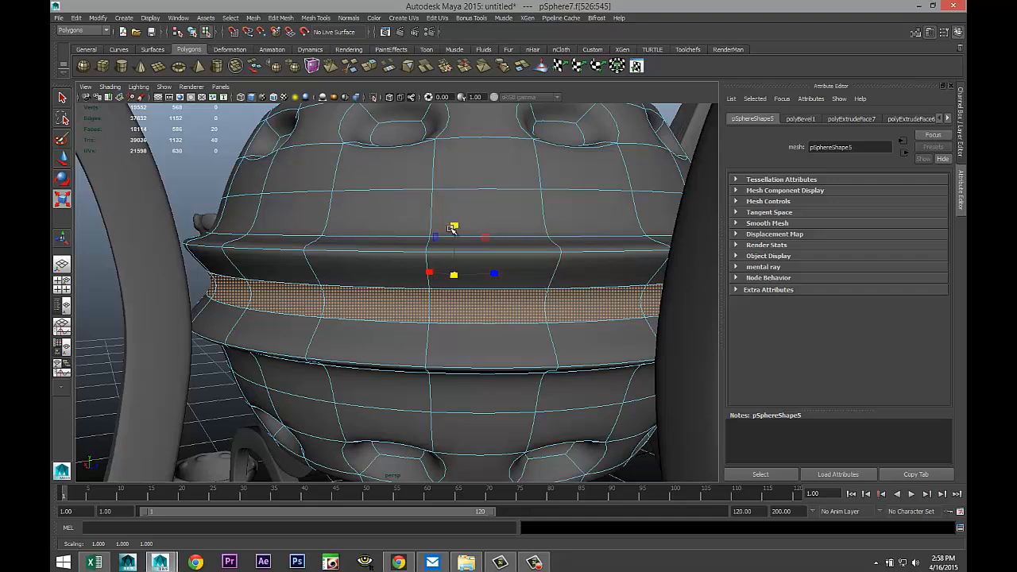
{"action": "left_click_drag", "start_coordinate": [452, 228], "coordinate": [411, 312]}
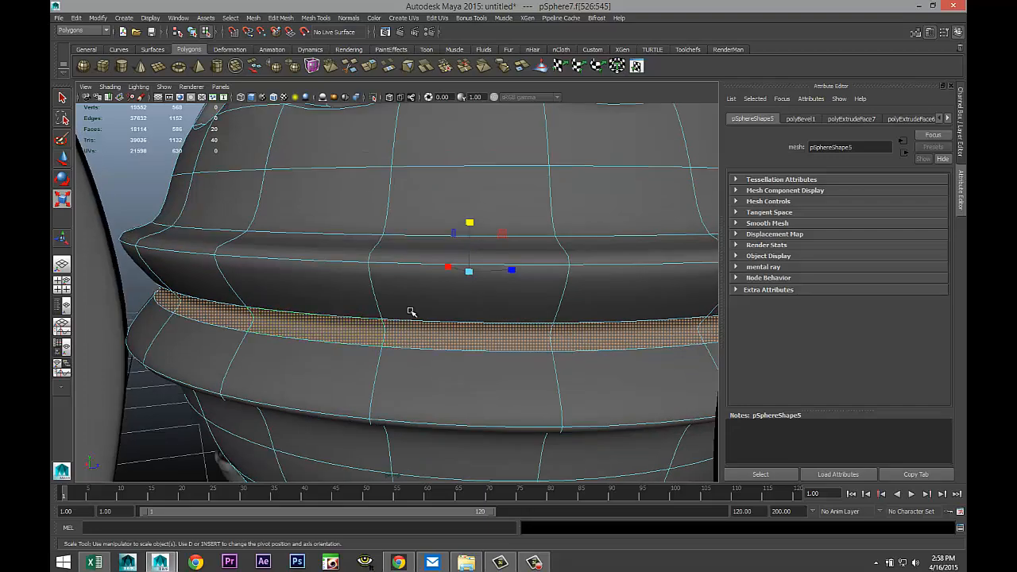
{"action": "scroll", "coordinate": [411, 311], "scroll_direction": "down", "scroll_amount": 5}
{"action": "left_click_drag", "start_coordinate": [363, 336], "coordinate": [385, 329], "text": "alt"}
{"action": "scroll", "coordinate": [405, 338], "scroll_direction": "up", "scroll_amount": 4}
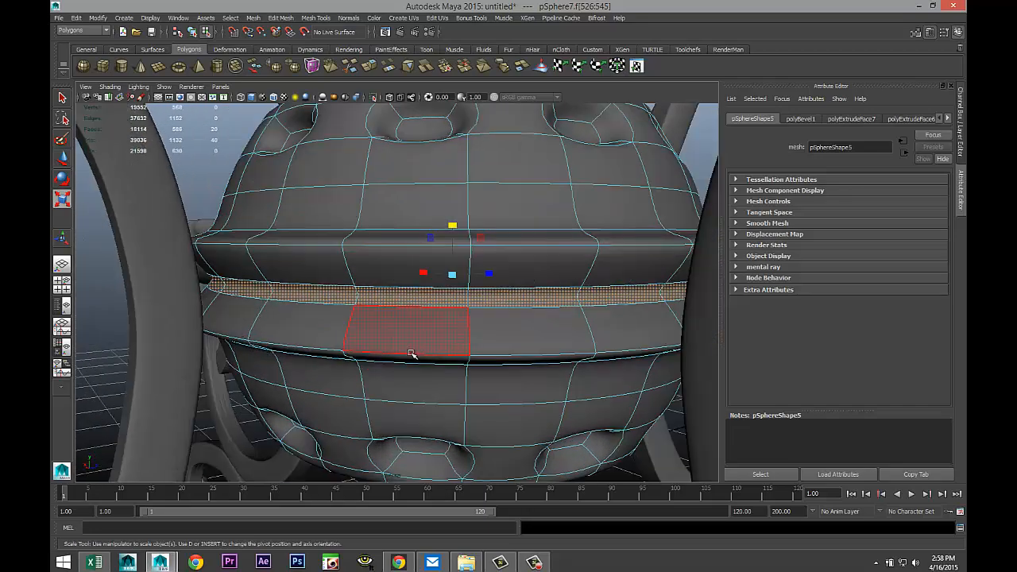
Scale the band's lower outer edge loop outward by about 1.052, and flare the upper outer edge loop outward as well
{"action": "right_click", "coordinate": [411, 354]}
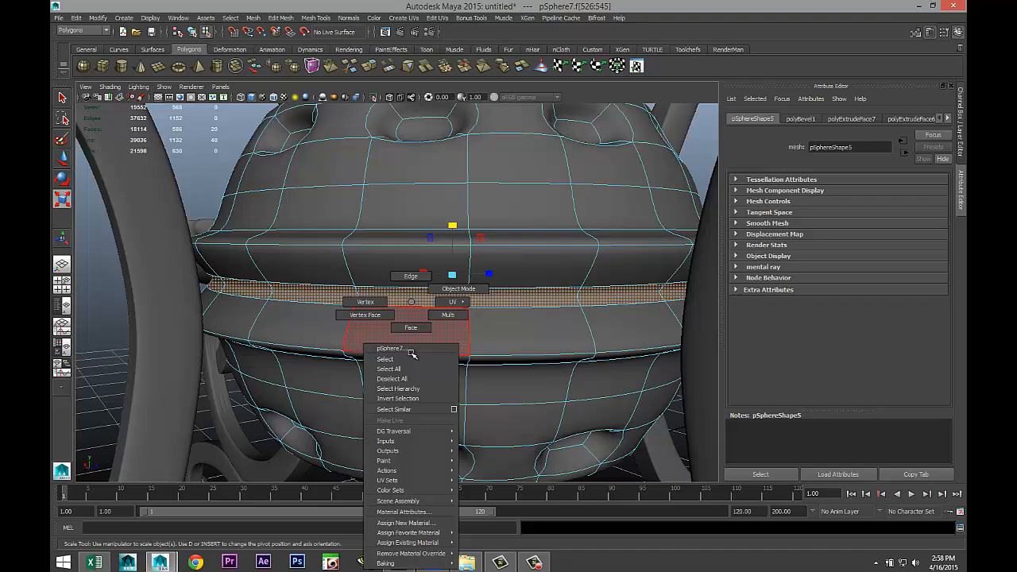
{"action": "left_click", "coordinate": [408, 277]}
{"action": "left_click", "coordinate": [415, 352]}
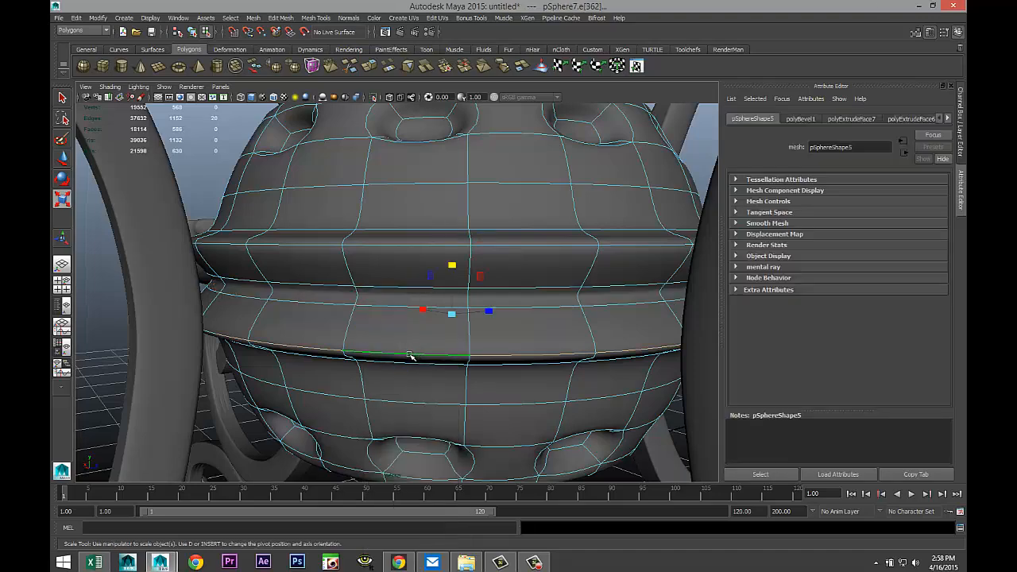
{"action": "mouse_move", "coordinate": [475, 359]}
{"action": "left_mouse_down", "text": "alt"}
{"action": "mouse_move", "coordinate": [440, 358]}
{"action": "mouse_move", "coordinate": [458, 353]}
{"action": "left_mouse_up", "text": "alt"}
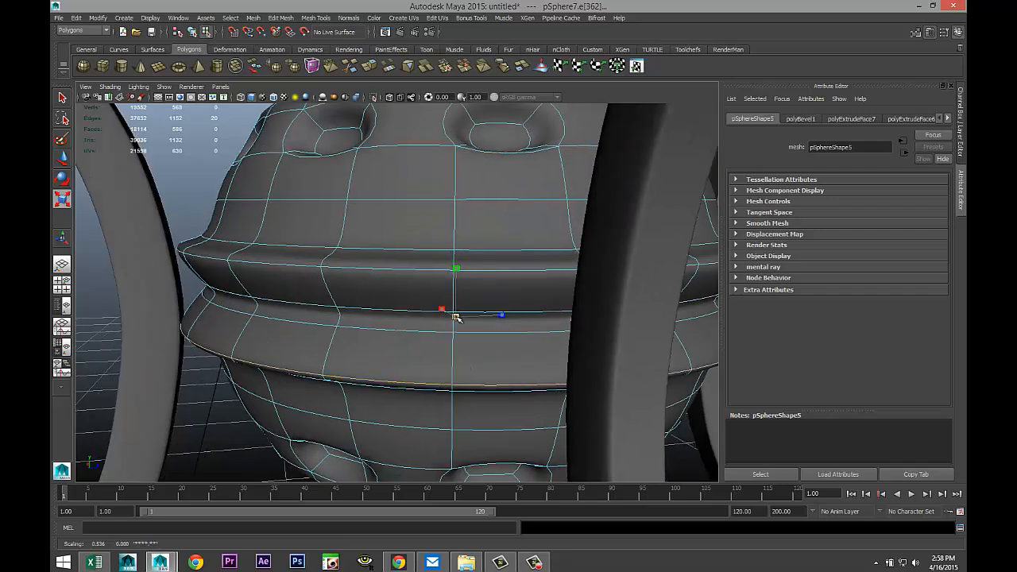
{"action": "left_click_drag", "start_coordinate": [456, 317], "coordinate": [477, 322]}
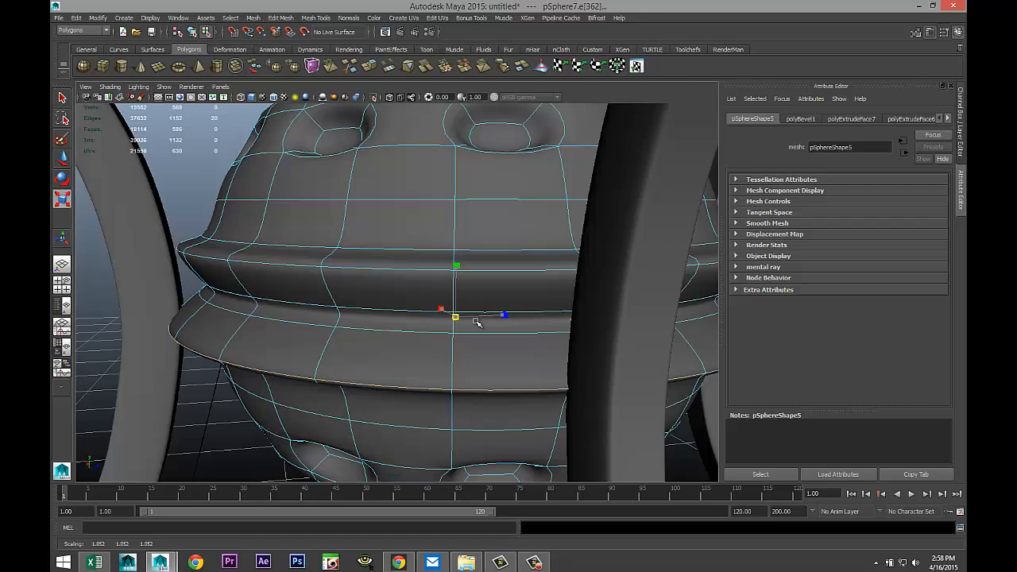
{"action": "double_click", "coordinate": [419, 272]}
{"action": "left_click_drag", "start_coordinate": [457, 236], "coordinate": [499, 245]}
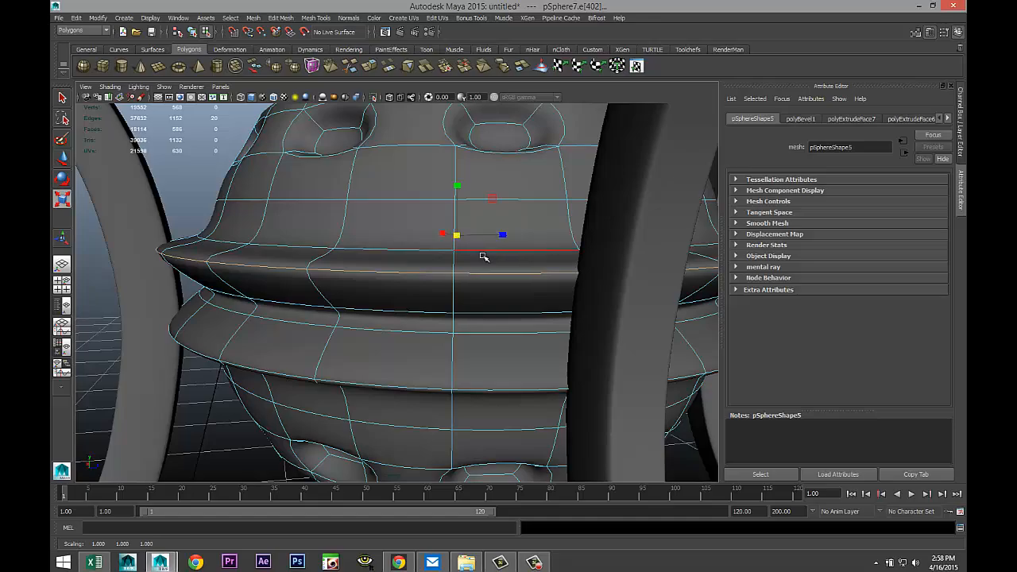
Clear the selection and examine the grooved sphere from several angles against the scroll arms and bowls
{"action": "scroll", "coordinate": [352, 313], "scroll_direction": "down", "scroll_amount": 4}
{"action": "left_click_drag", "start_coordinate": [290, 348], "coordinate": [435, 366], "text": "alt"}
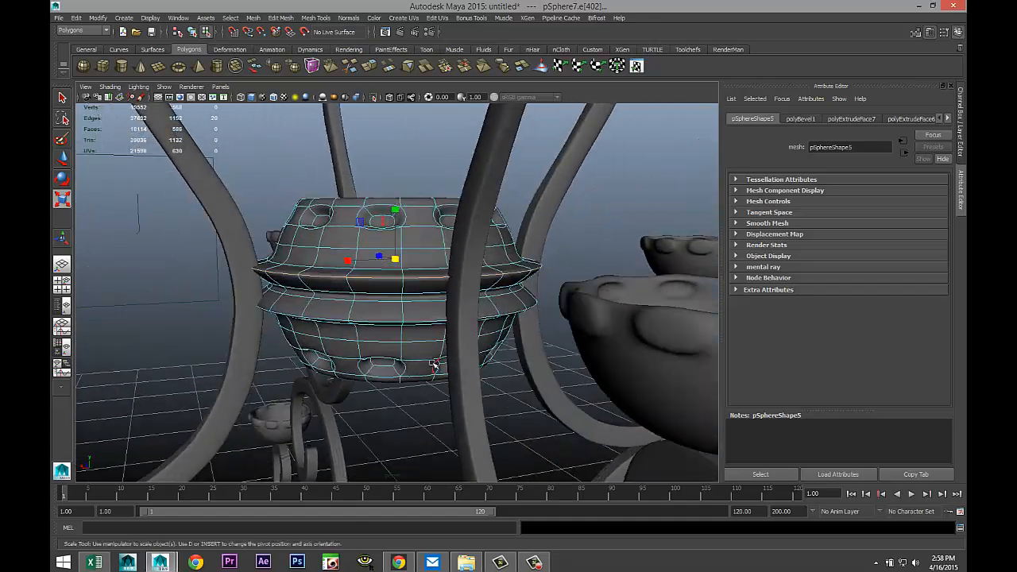
{"action": "scroll", "coordinate": [435, 365], "scroll_direction": "down", "scroll_amount": 5}
{"action": "left_click", "coordinate": [617, 244]}
{"action": "scroll", "coordinate": [590, 255], "scroll_direction": "down", "scroll_amount": 2}
{"action": "scroll", "coordinate": [590, 256], "scroll_direction": "up", "scroll_amount": 6}
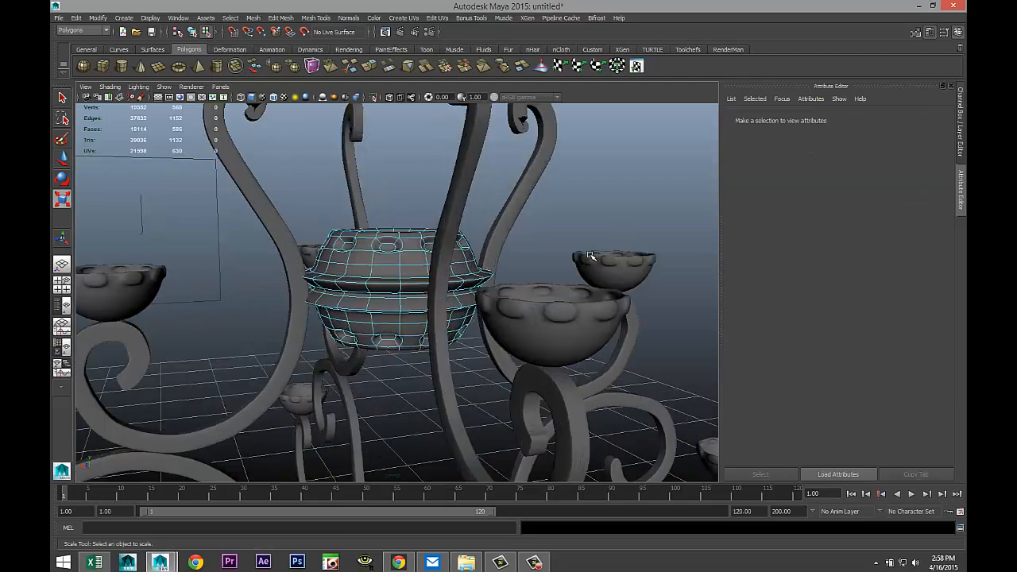
{"action": "scroll", "coordinate": [591, 255], "scroll_direction": "up", "scroll_amount": 2}
{"action": "middle_click_drag", "start_coordinate": [569, 265], "coordinate": [542, 141], "text": "alt"}
{"action": "scroll", "coordinate": [522, 234], "scroll_direction": "down", "scroll_amount": 6}
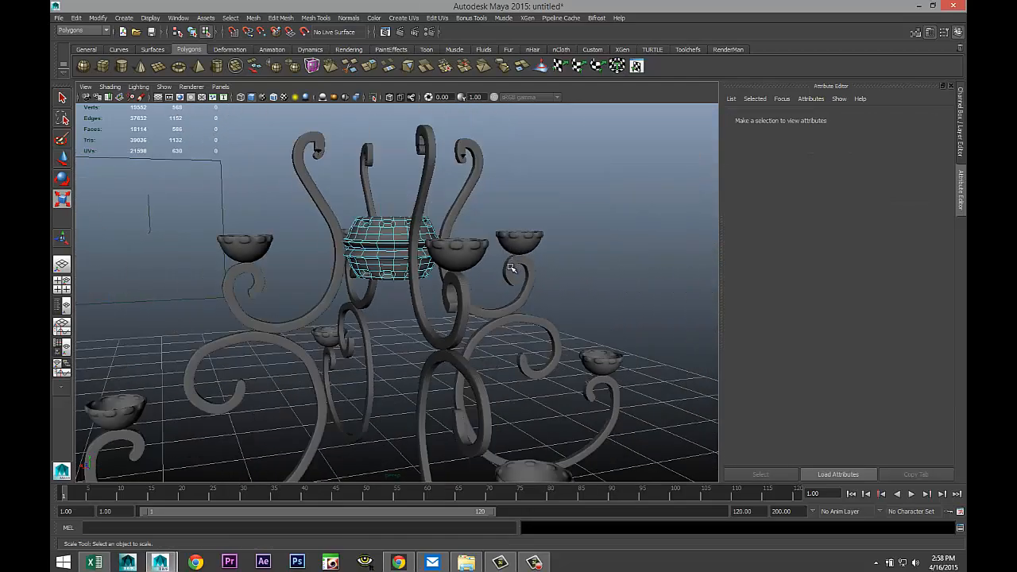
{"action": "left_click_drag", "start_coordinate": [481, 312], "coordinate": [445, 276], "text": "alt"}
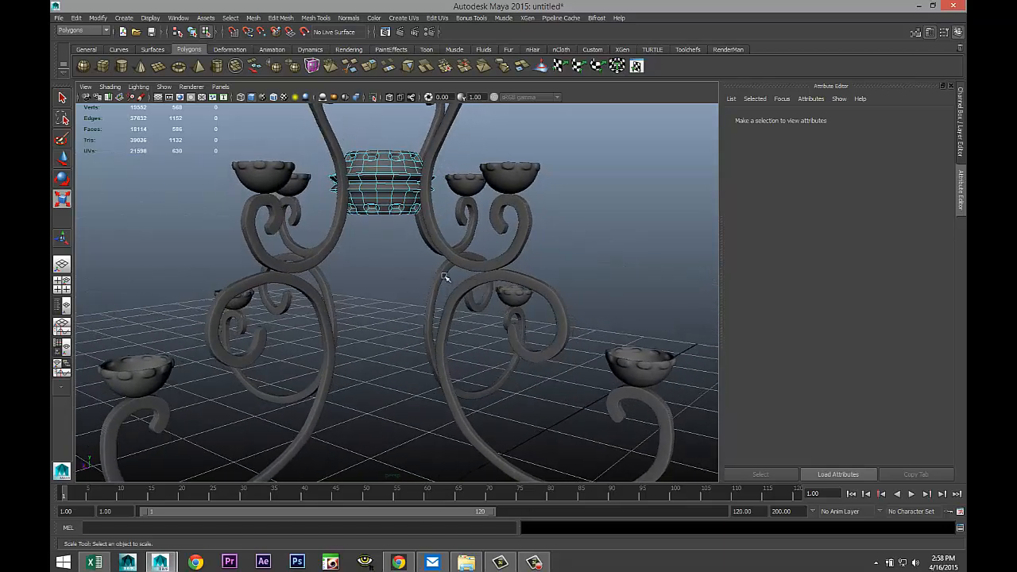
{"action": "middle_click_drag", "start_coordinate": [445, 277], "coordinate": [466, 321], "text": "alt"}
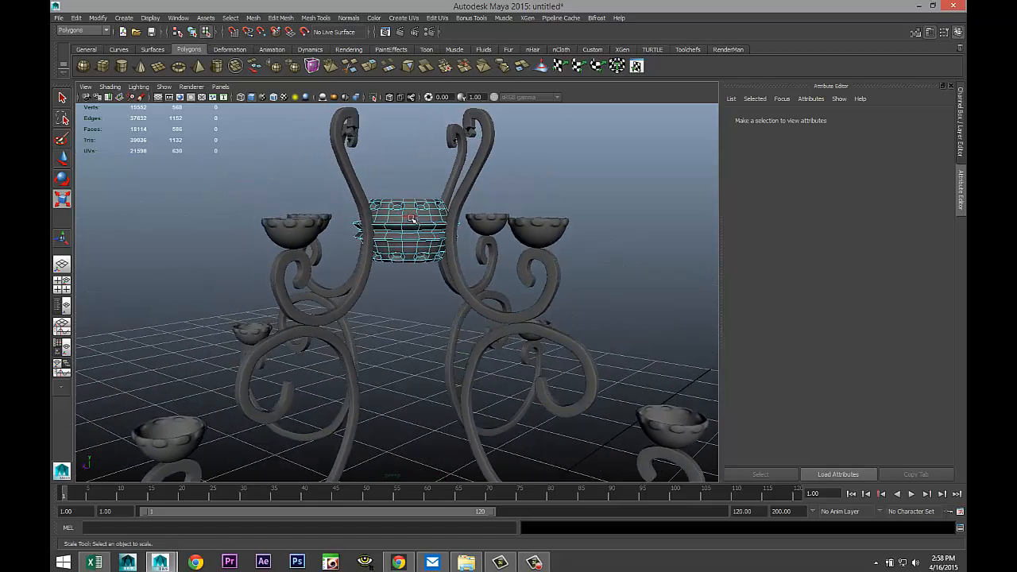
Duplicate the whole central sphere and move the copy down between the lower scrolls to a Y position of about 0.985
{"action": "right_click_drag", "start_coordinate": [411, 219], "coordinate": [452, 204]}
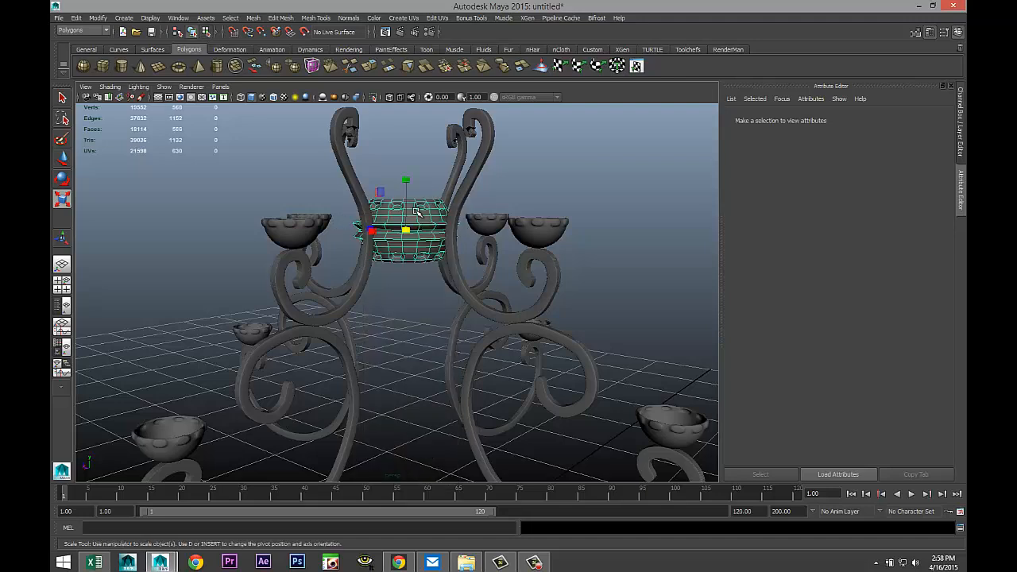
{"action": "key", "text": "ctrl+d"}
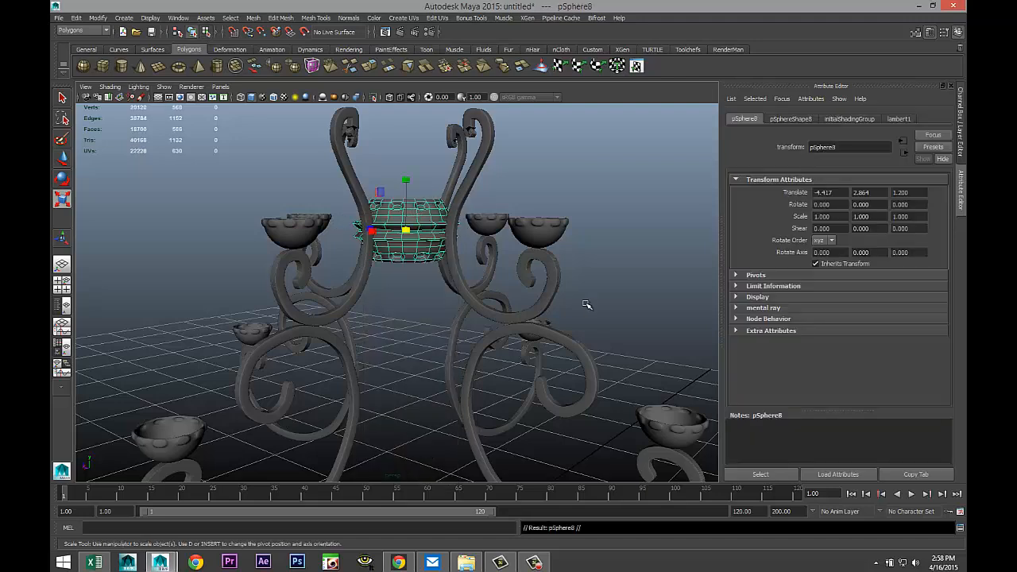
{"action": "key", "text": "w"}
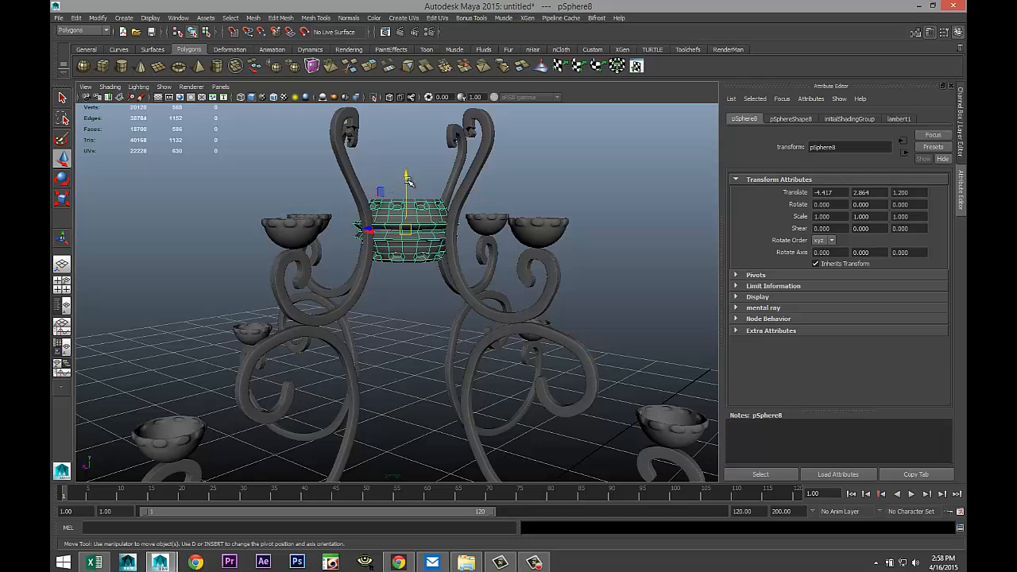
{"action": "left_click_drag", "start_coordinate": [407, 180], "coordinate": [425, 351]}
{"action": "key", "text": "e"}
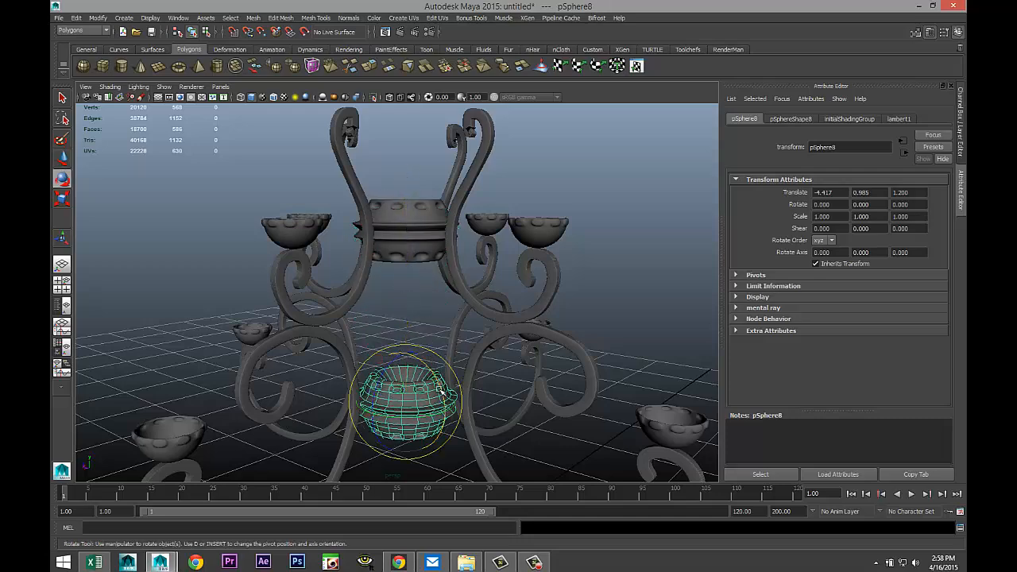
{"action": "left_click_drag", "start_coordinate": [495, 411], "coordinate": [541, 412], "text": "alt"}
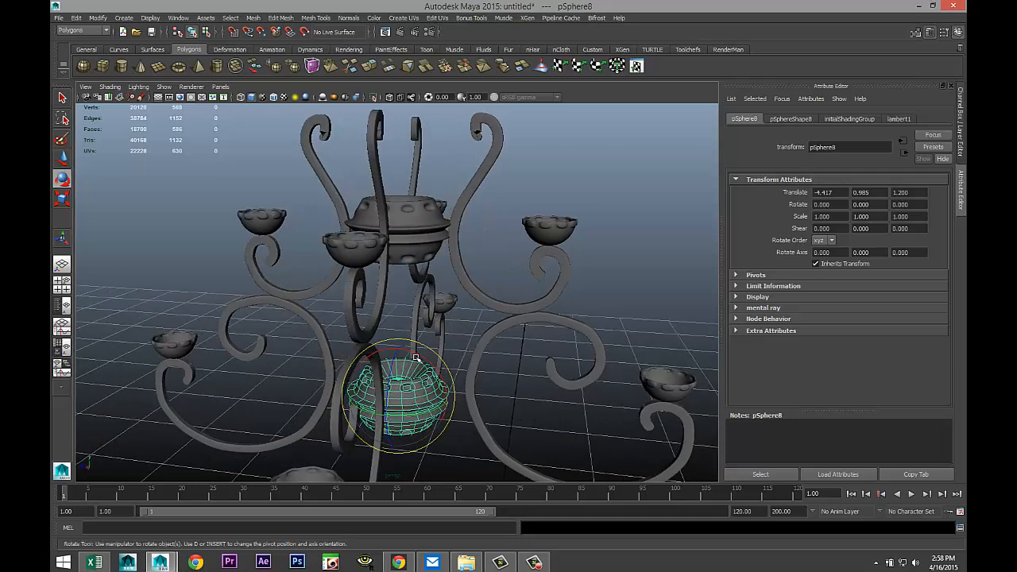
{"action": "left_click_drag", "start_coordinate": [419, 359], "coordinate": [450, 409]}
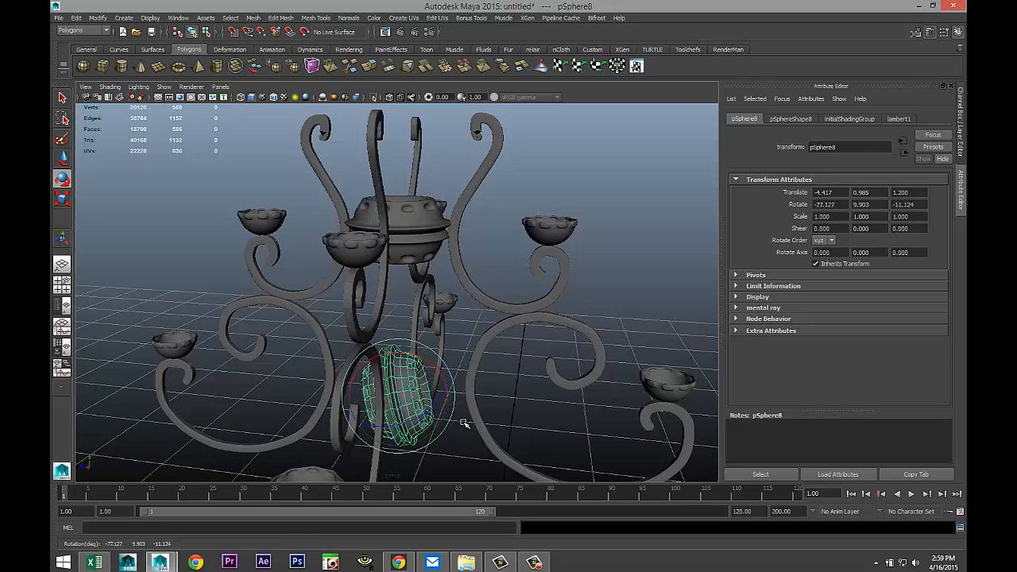
{"action": "key", "text": "Delete"}
{"action": "key", "text": "ctrl+z"}
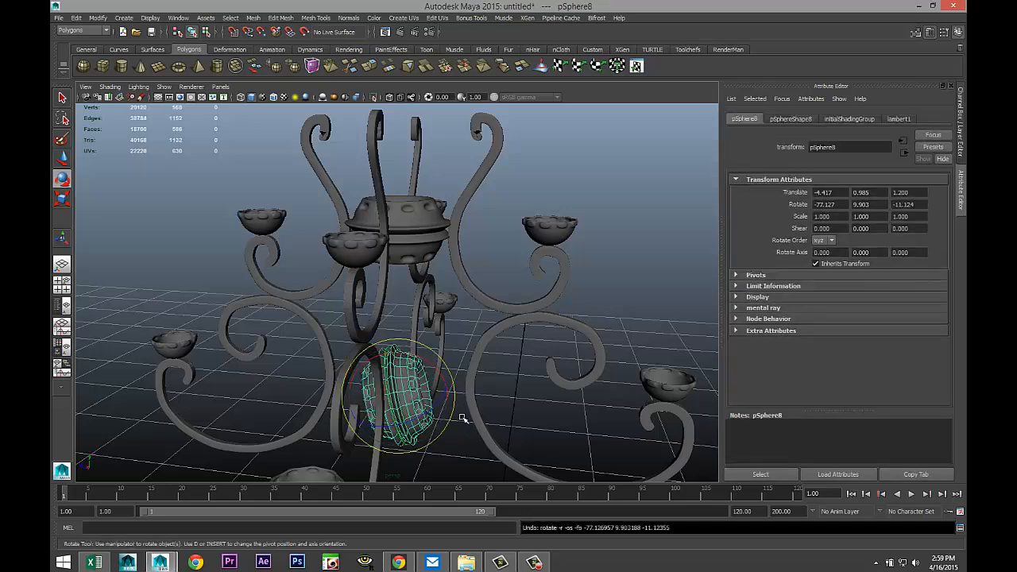
{"action": "key", "text": "ctrl+z"}
Flip the lower sphere copy upside down by setting its X rotation to -180
{"action": "mouse_move", "coordinate": [451, 405]}
{"action": "left_mouse_down", "text": "alt"}
{"action": "mouse_move", "coordinate": [447, 437]}
{"action": "mouse_move", "coordinate": [433, 371]}
{"action": "mouse_move", "coordinate": [453, 409]}
{"action": "left_mouse_up", "text": "alt"}
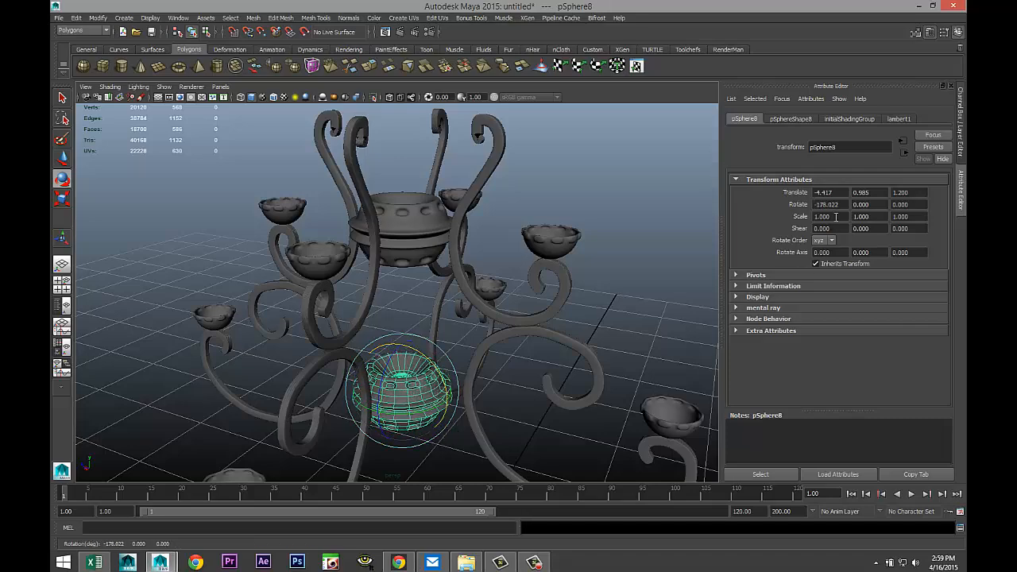
{"action": "left_click", "coordinate": [830, 204]}
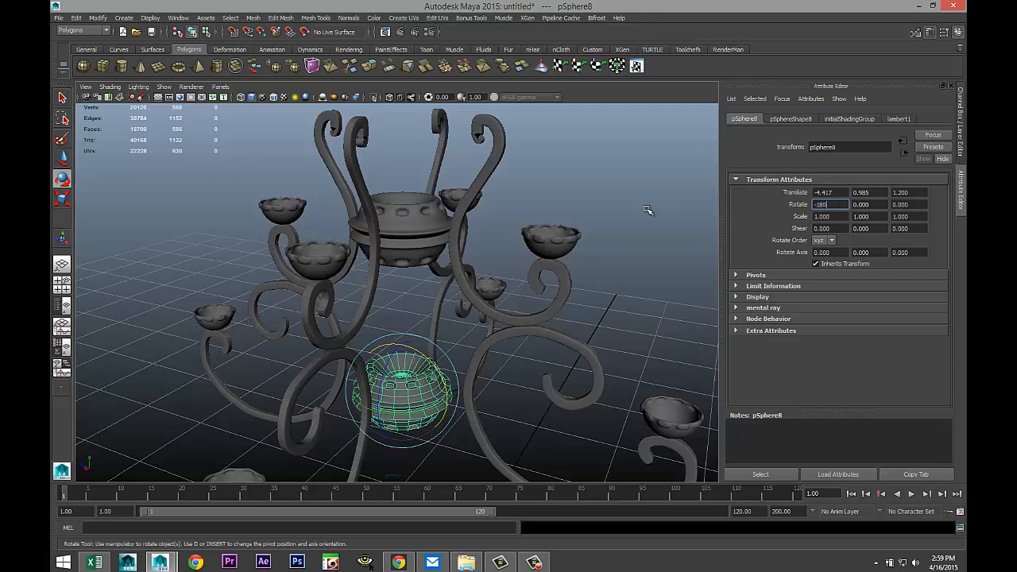
{"action": "key", "text": "Return"}
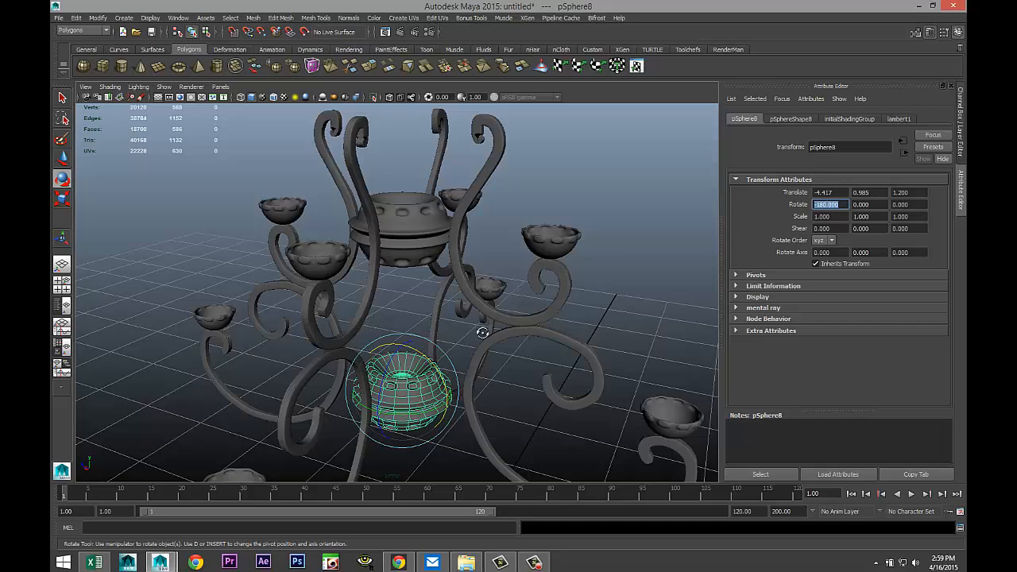
Raise the flipped sphere copy slightly in the side view, to a Y position of about 1.035
{"action": "left_click_drag", "start_coordinate": [482, 333], "coordinate": [429, 296], "text": "alt"}
{"action": "left_click", "coordinate": [62, 284]}
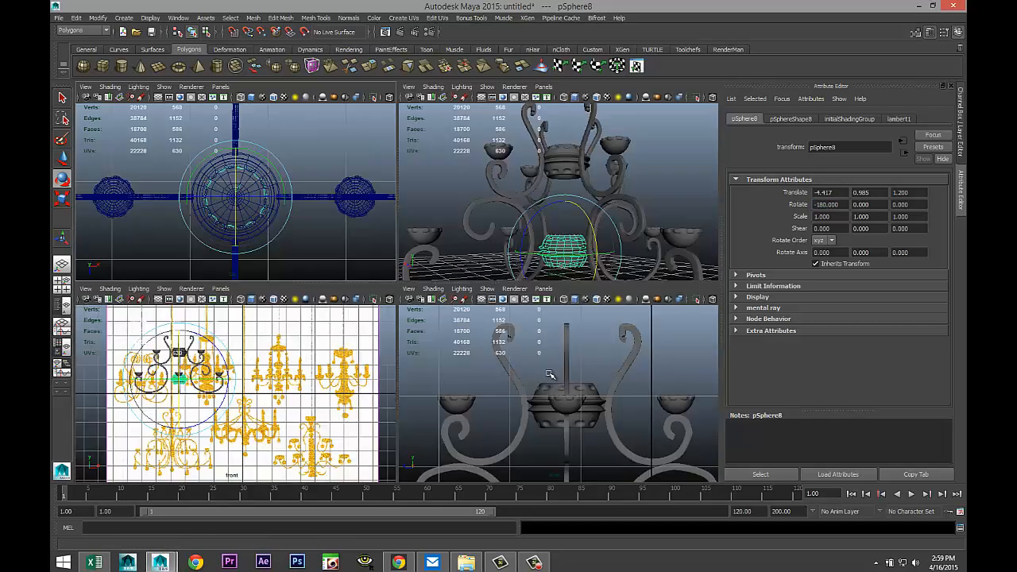
{"action": "key", "text": "space"}
{"action": "key", "text": "f"}
{"action": "scroll", "coordinate": [453, 408], "scroll_direction": "down", "scroll_amount": 10}
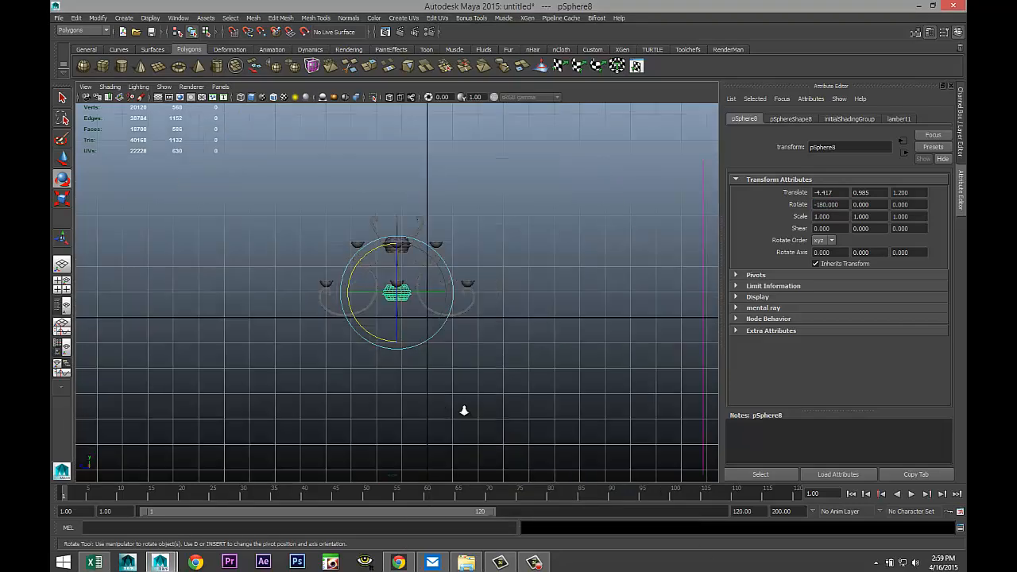
{"action": "scroll", "coordinate": [459, 410], "scroll_direction": "up", "scroll_amount": 6}
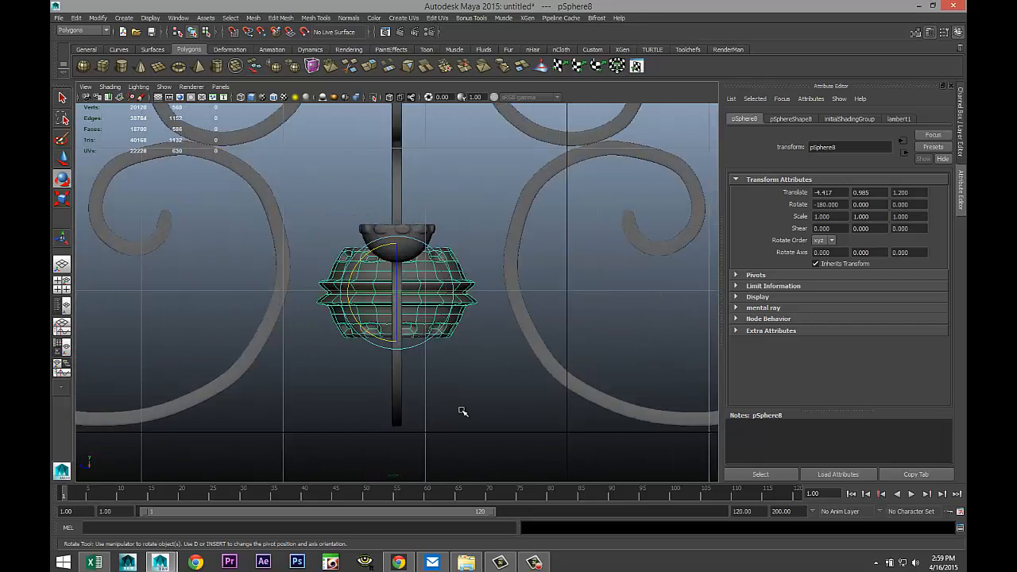
{"action": "key", "text": "w"}
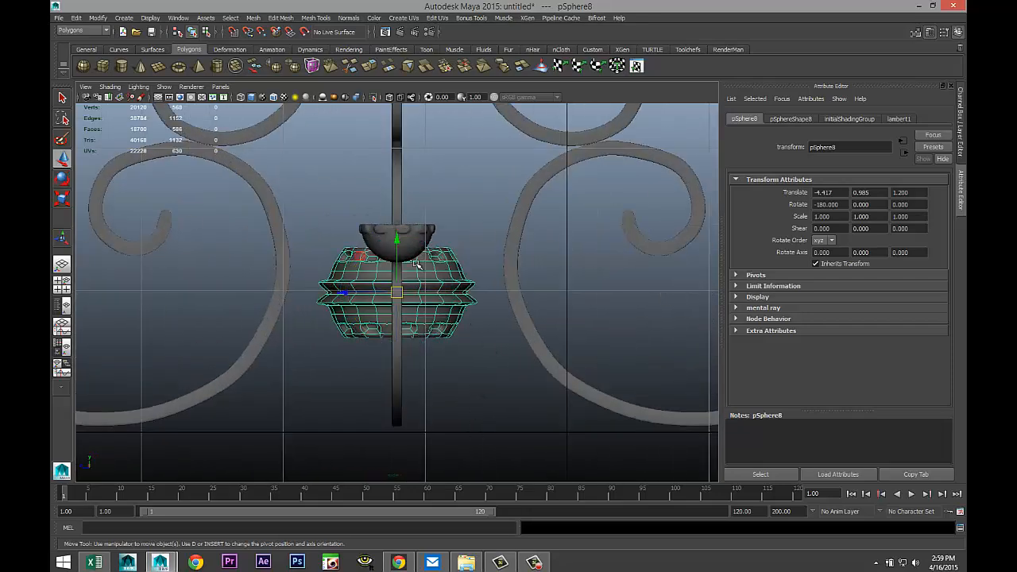
{"action": "left_click_drag", "start_coordinate": [398, 241], "coordinate": [398, 233]}
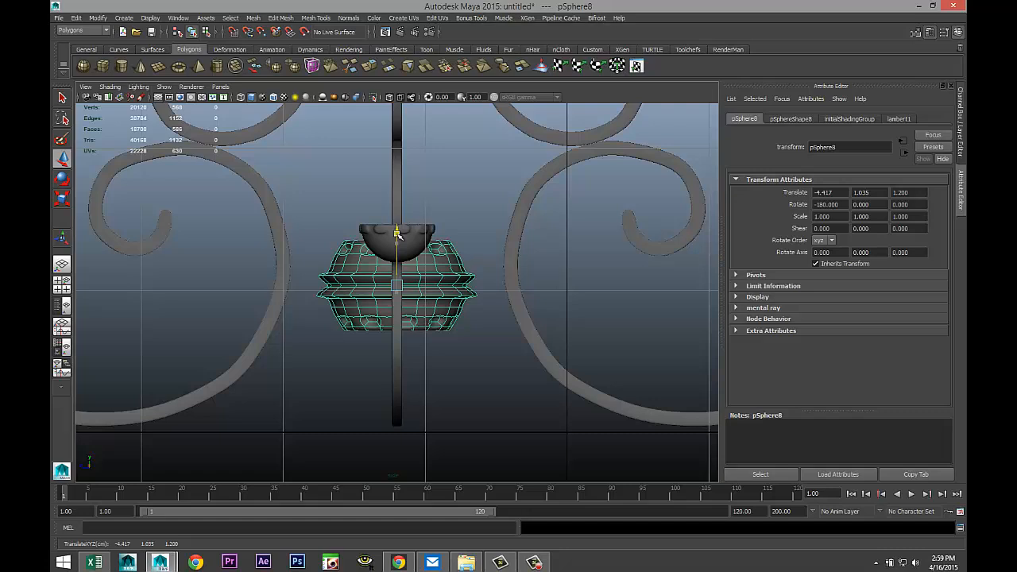
Scale the flipped lower sphere copy up uniformly to about 1.449 so it spans the gap between the lower scroll arms
{"action": "key", "text": "r"}
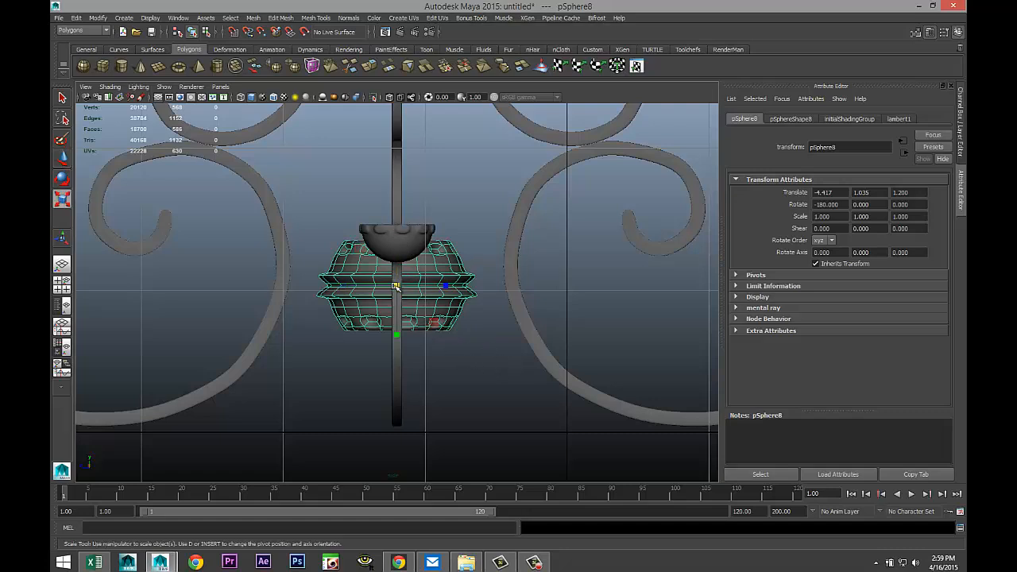
{"action": "left_click_drag", "start_coordinate": [400, 286], "coordinate": [461, 294]}
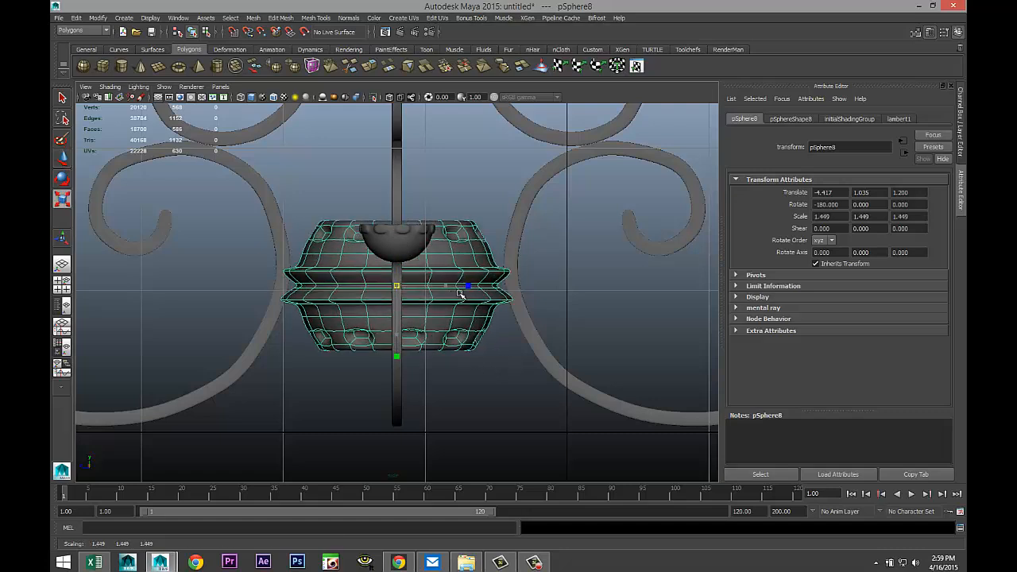
{"action": "scroll", "coordinate": [448, 311], "scroll_direction": "down", "scroll_amount": 5}
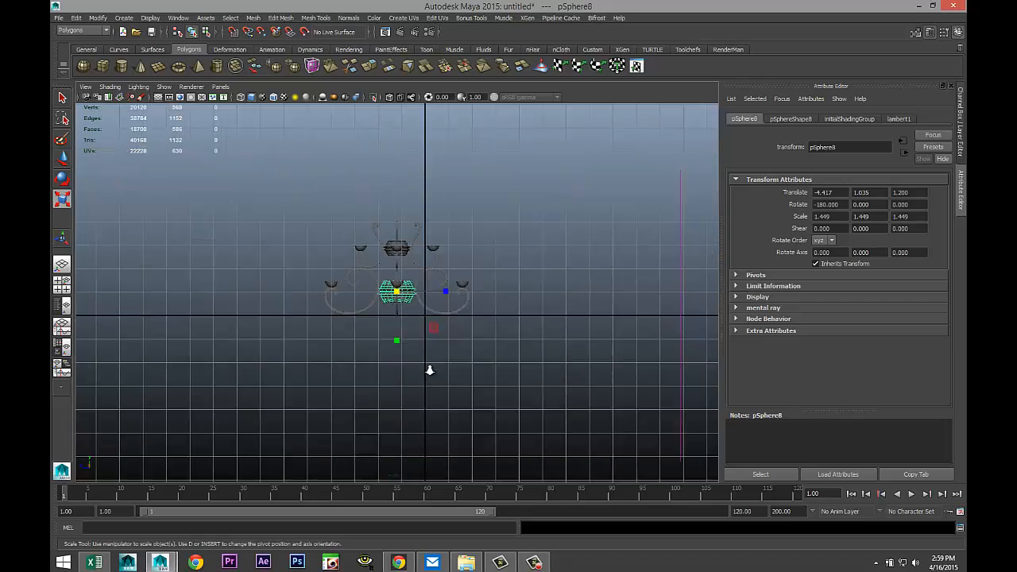
{"action": "scroll", "coordinate": [429, 370], "scroll_direction": "up", "scroll_amount": 4}
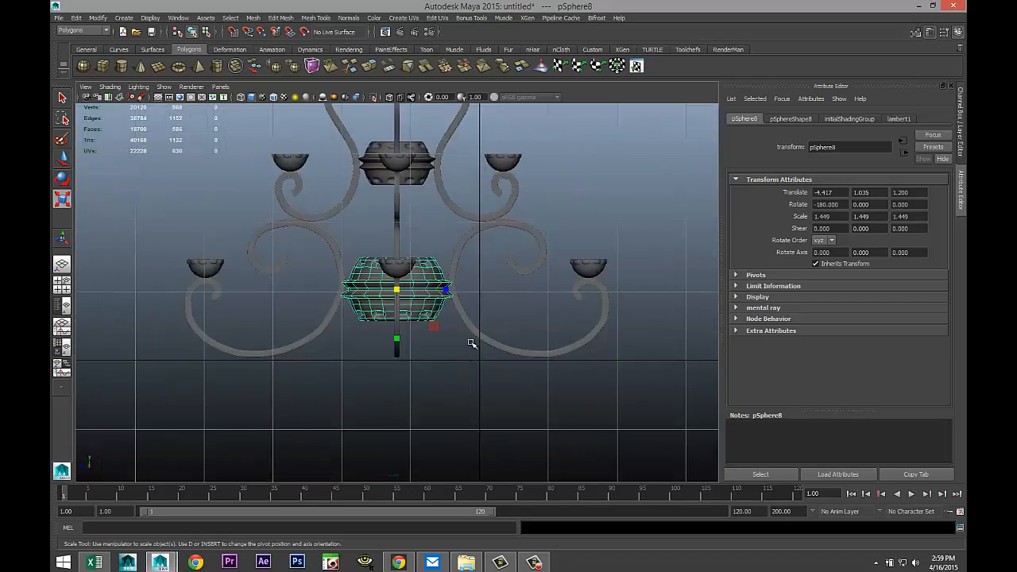
Try to flatten the lower sphere copy vertically to a Y scale of about 0.745
{"action": "left_click_drag", "start_coordinate": [399, 342], "coordinate": [399, 315]}
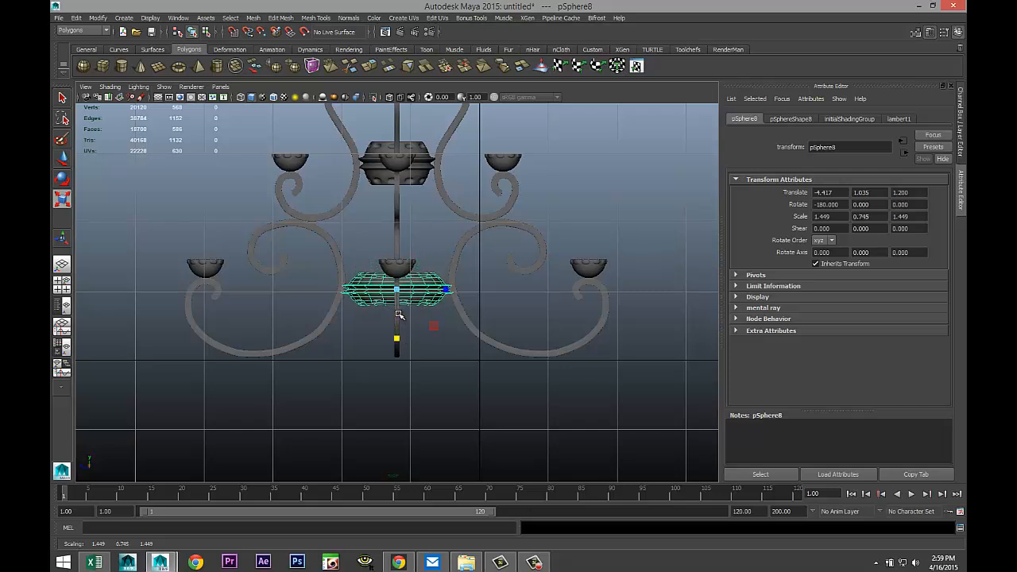
{"action": "key", "text": "ctrl+z"}
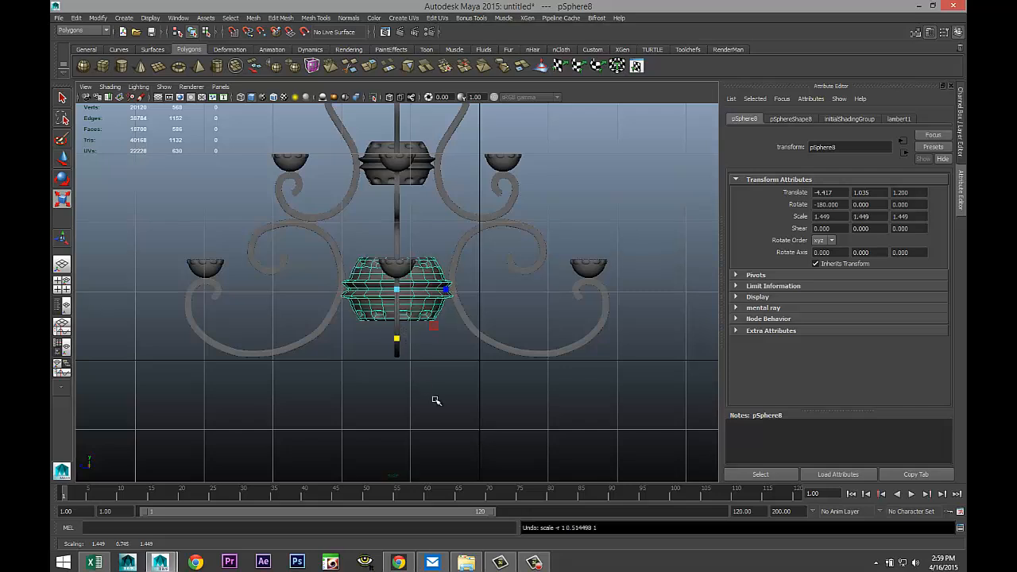
Clear the selection and examine the chandelier in the perspective view against the matching chandelier in the reference image
{"action": "left_click", "coordinate": [509, 417]}
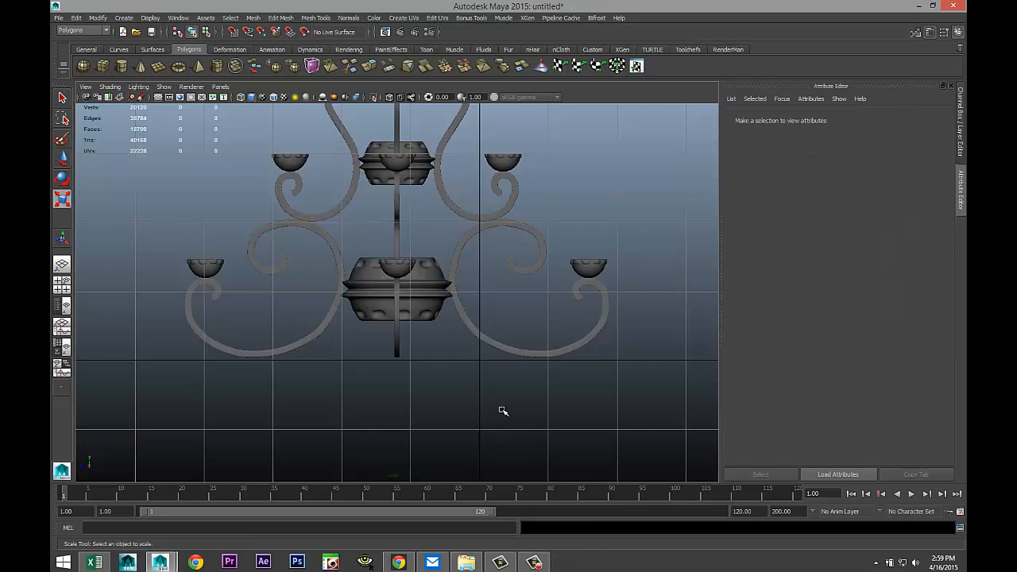
{"action": "left_click", "coordinate": [64, 290]}
{"action": "key", "text": "space"}
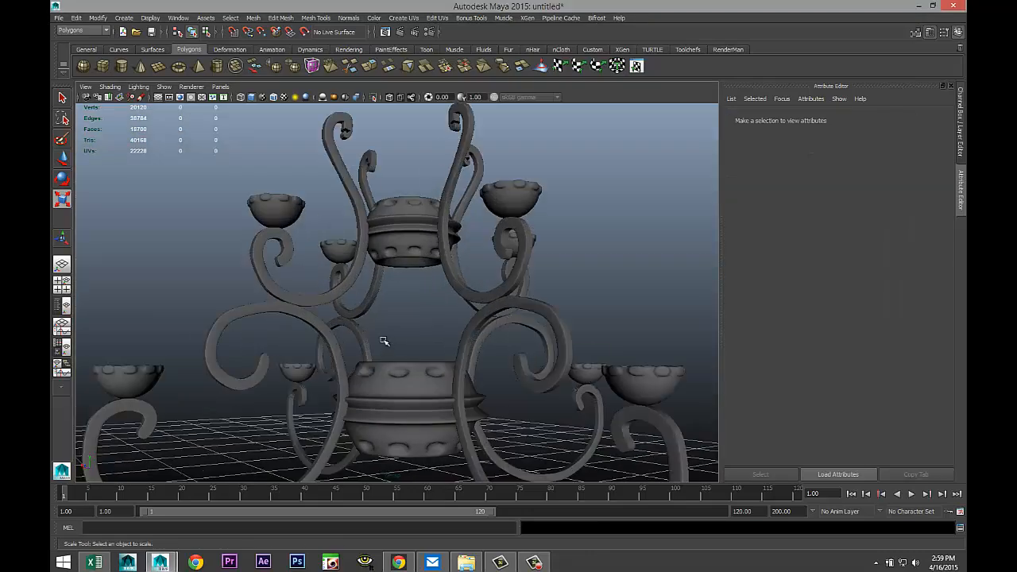
{"action": "left_click_drag", "start_coordinate": [384, 341], "coordinate": [526, 304], "text": "alt"}
{"action": "scroll", "coordinate": [524, 304], "scroll_direction": "down", "scroll_amount": 2}
{"action": "scroll", "coordinate": [524, 305], "scroll_direction": "up", "scroll_amount": 1}
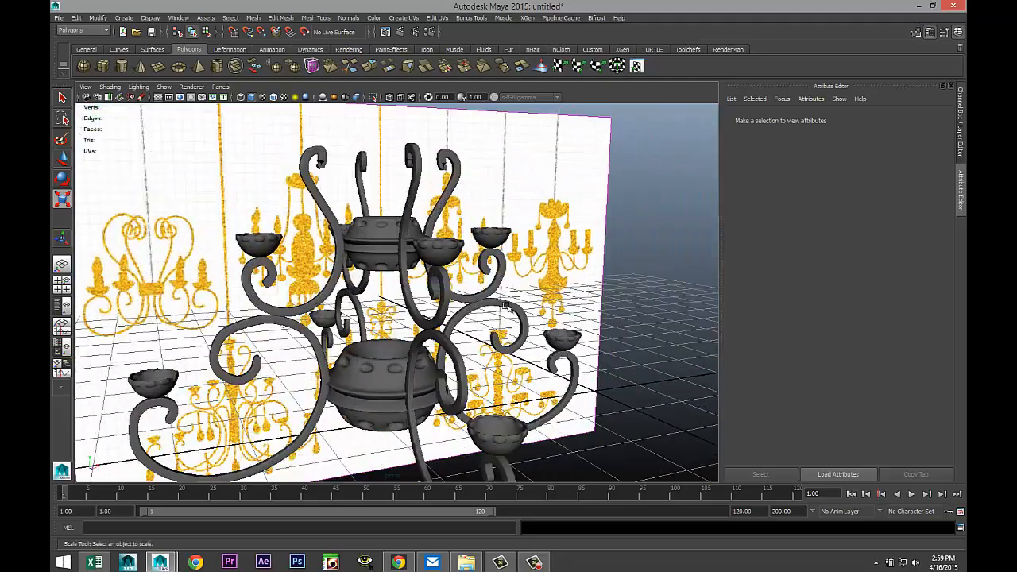
{"action": "scroll", "coordinate": [497, 262], "scroll_direction": "up", "scroll_amount": 1}
{"action": "middle_click_drag", "start_coordinate": [497, 262], "coordinate": [503, 261], "text": "alt"}
{"action": "scroll", "coordinate": [503, 260], "scroll_direction": "down", "scroll_amount": 3}
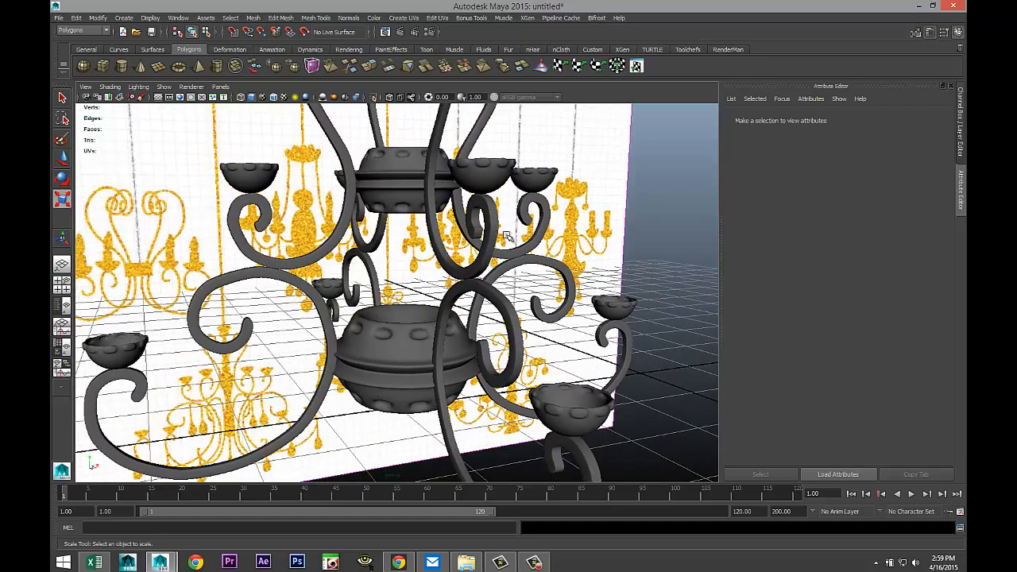
{"action": "left_click_drag", "start_coordinate": [480, 282], "coordinate": [461, 300], "text": "alt"}
{"action": "middle_click_drag", "start_coordinate": [461, 299], "coordinate": [545, 191], "text": "alt"}
{"action": "scroll", "coordinate": [369, 407], "scroll_direction": "up", "scroll_amount": 4}
{"action": "scroll", "coordinate": [367, 409], "scroll_direction": "up", "scroll_amount": 5}
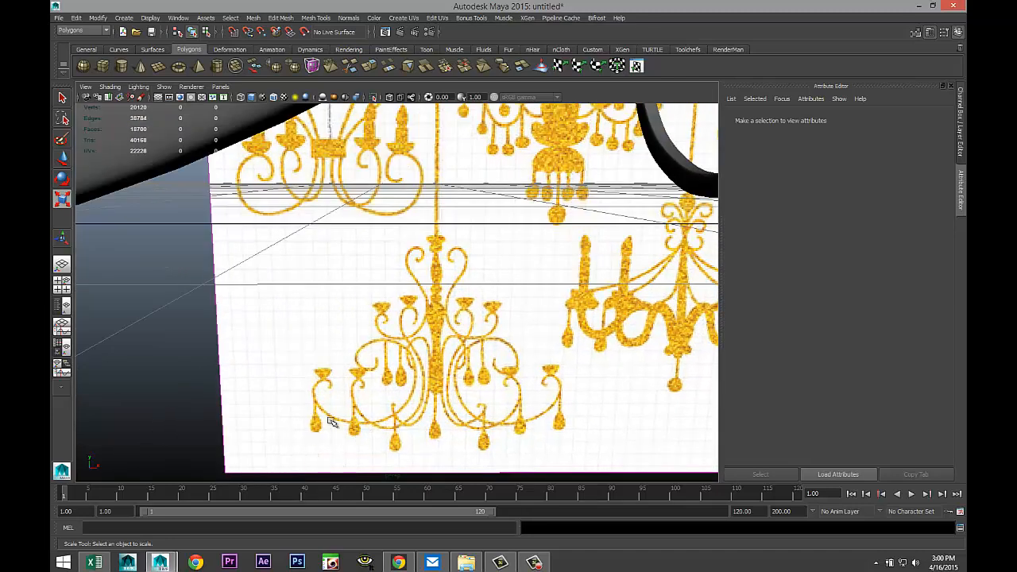
{"action": "scroll", "coordinate": [316, 445], "scroll_direction": "down", "scroll_amount": 6}
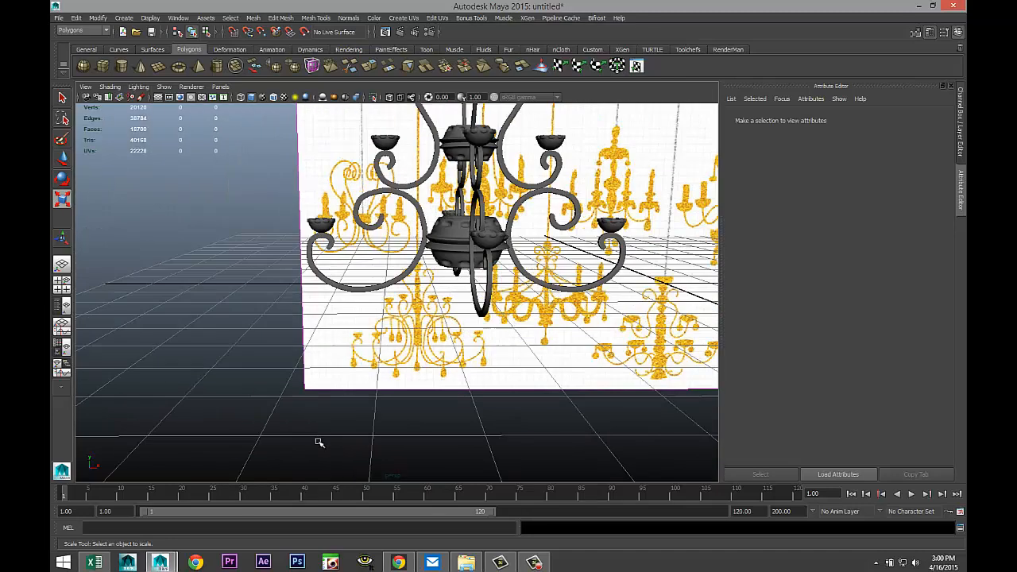
Create a polygon cube about 0.64 wide, 0.32 high and 0.42 deep on the grid beneath the chandelier
{"action": "scroll", "coordinate": [318, 440], "scroll_direction": "up", "scroll_amount": 5}
{"action": "scroll", "coordinate": [302, 433], "scroll_direction": "down", "scroll_amount": 5}
{"action": "left_click_drag", "start_coordinate": [315, 421], "coordinate": [382, 393], "text": "alt"}
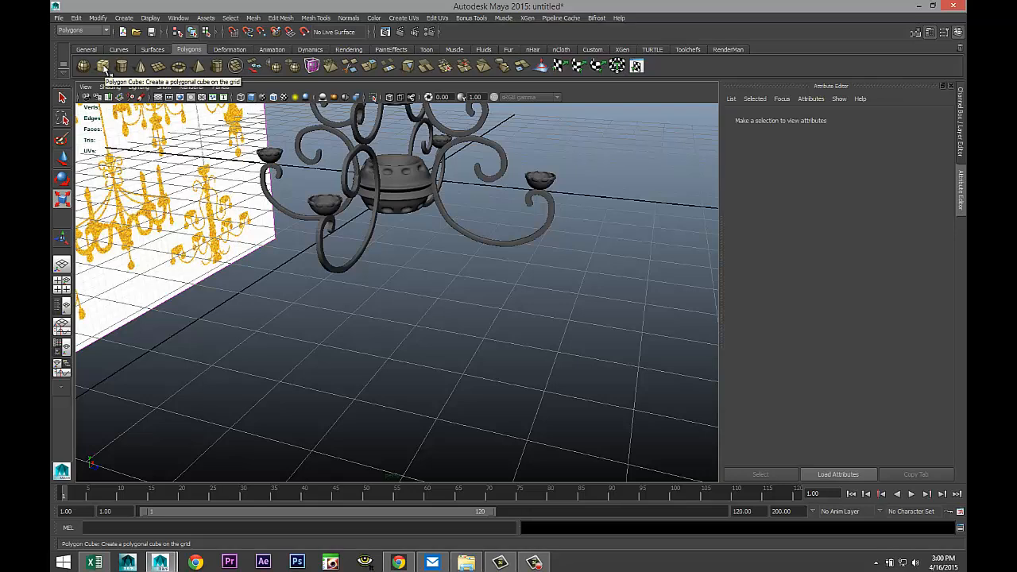
{"action": "left_click", "coordinate": [104, 69]}
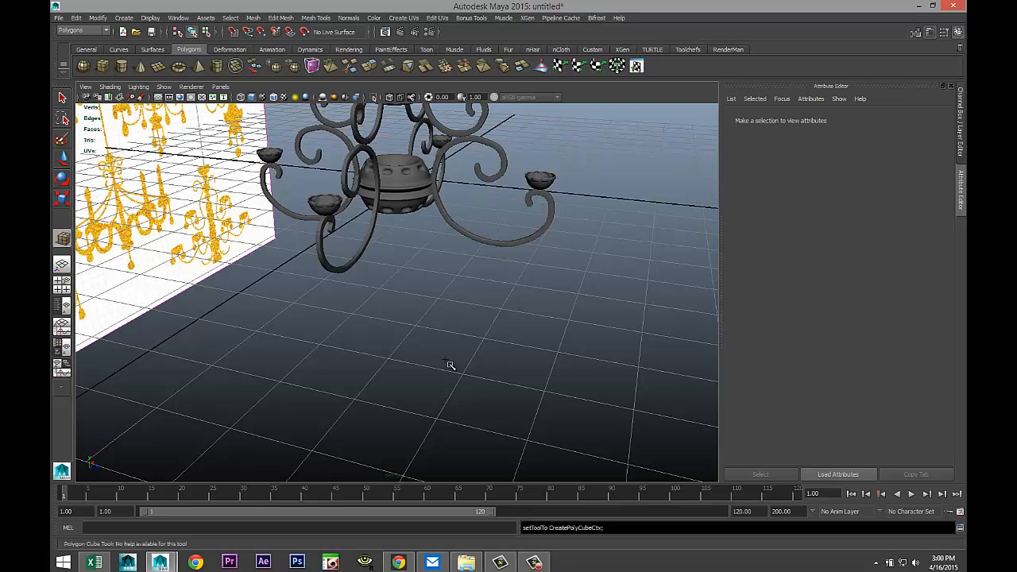
{"action": "left_click_drag", "start_coordinate": [486, 361], "coordinate": [488, 337]}
Set the new cube's width, height and depth to 1
{"action": "left_click", "coordinate": [784, 121]}
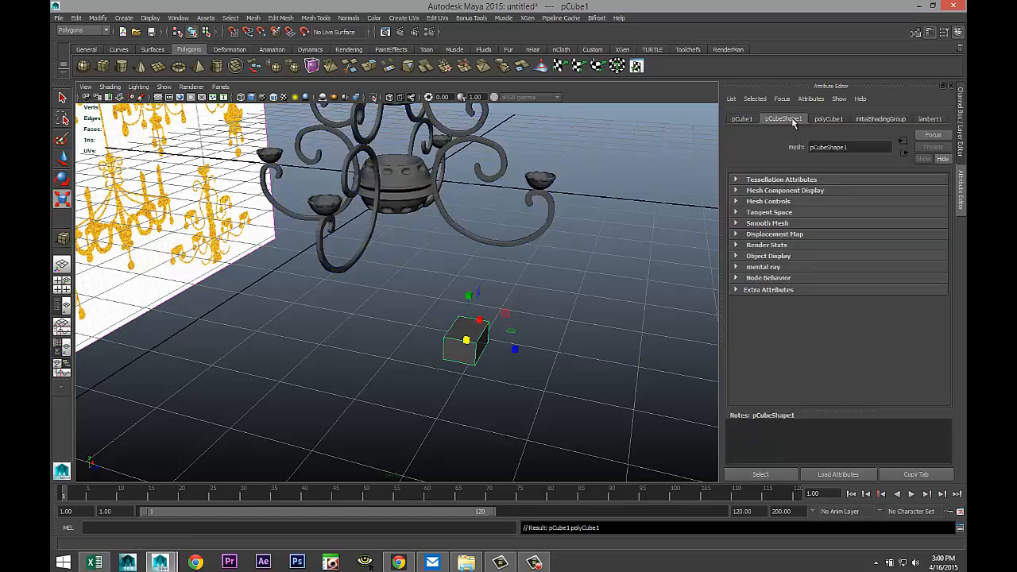
{"action": "left_click", "coordinate": [828, 119]}
{"action": "left_click_drag", "start_coordinate": [844, 193], "coordinate": [734, 193]}
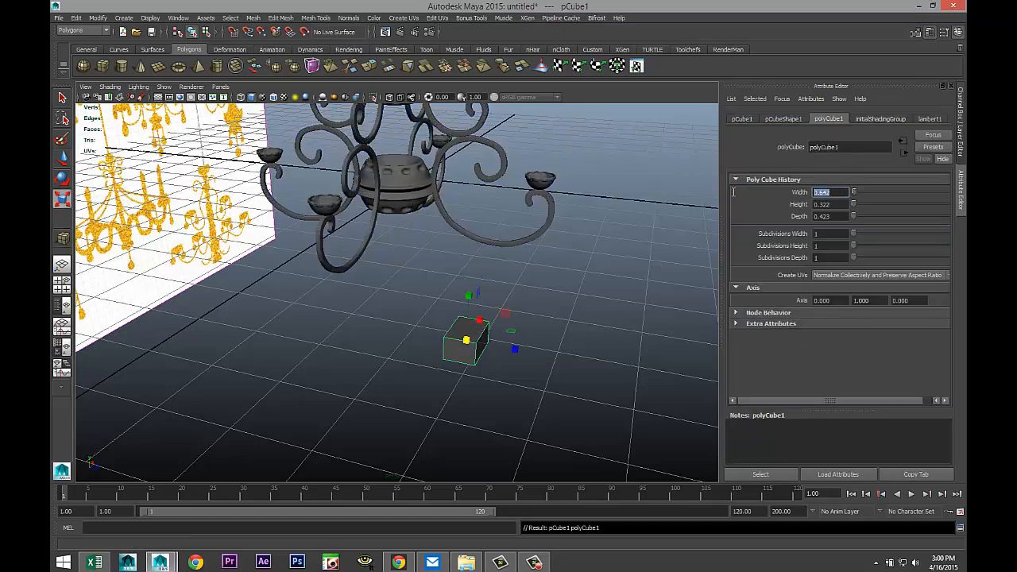
{"action": "type", "text": "1"}
{"action": "key", "text": "Tab"}
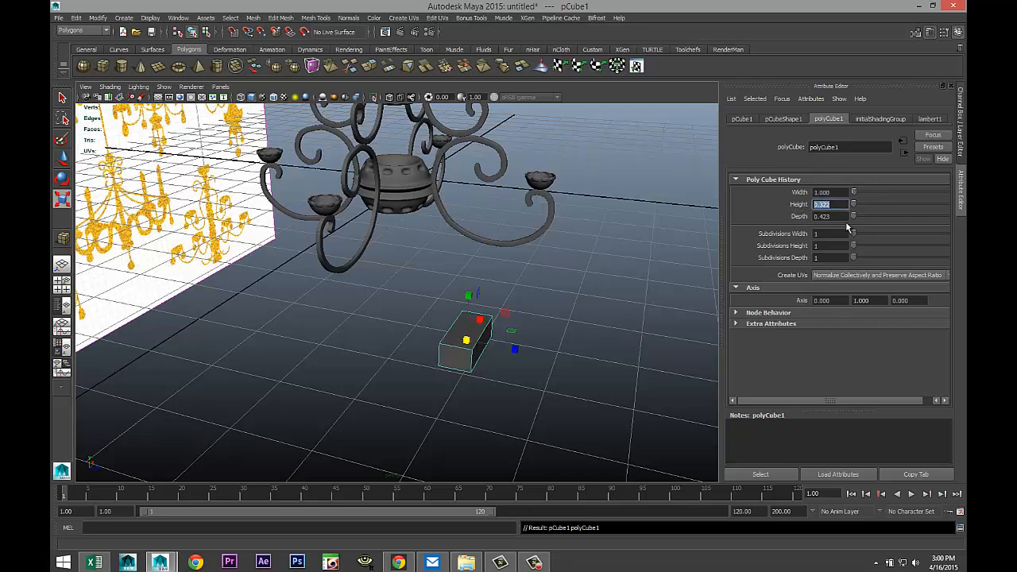
{"action": "type", "text": "1"}
{"action": "key", "text": "Tab"}
{"action": "type", "text": "1"}
{"action": "left_click", "coordinate": [836, 204]}
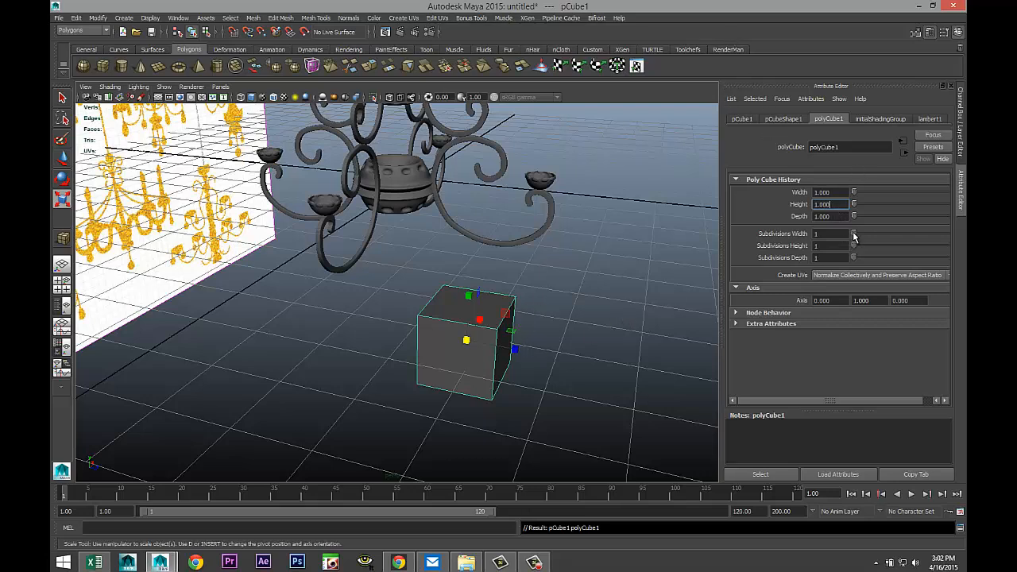
Set the cube's width, height and depth subdivisions to 2
{"action": "left_click", "coordinate": [830, 234]}
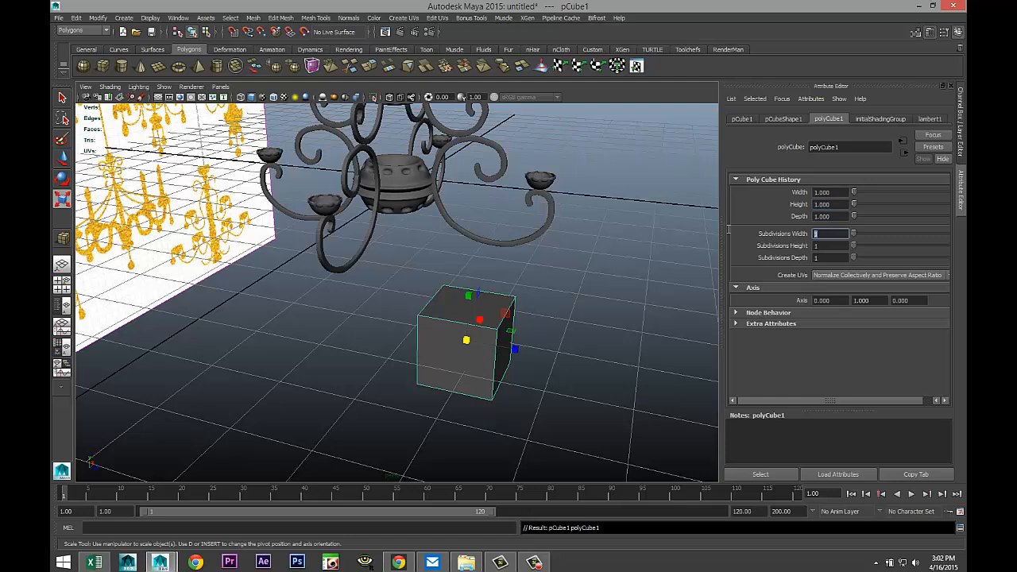
{"action": "left_click", "coordinate": [814, 246]}
{"action": "type", "text": "2"}
{"action": "left_click", "coordinate": [816, 258]}
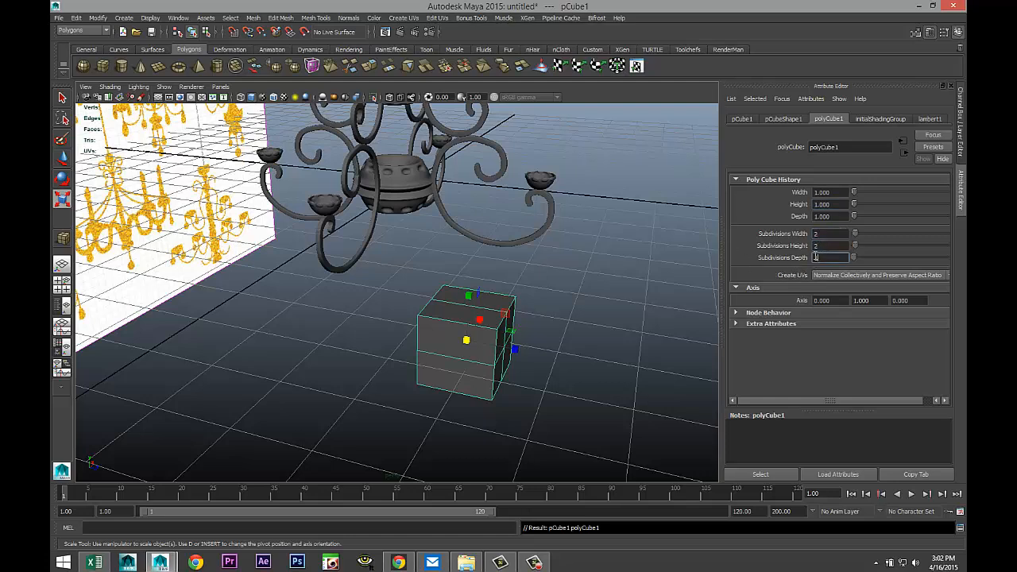
{"action": "left_click", "coordinate": [825, 246]}
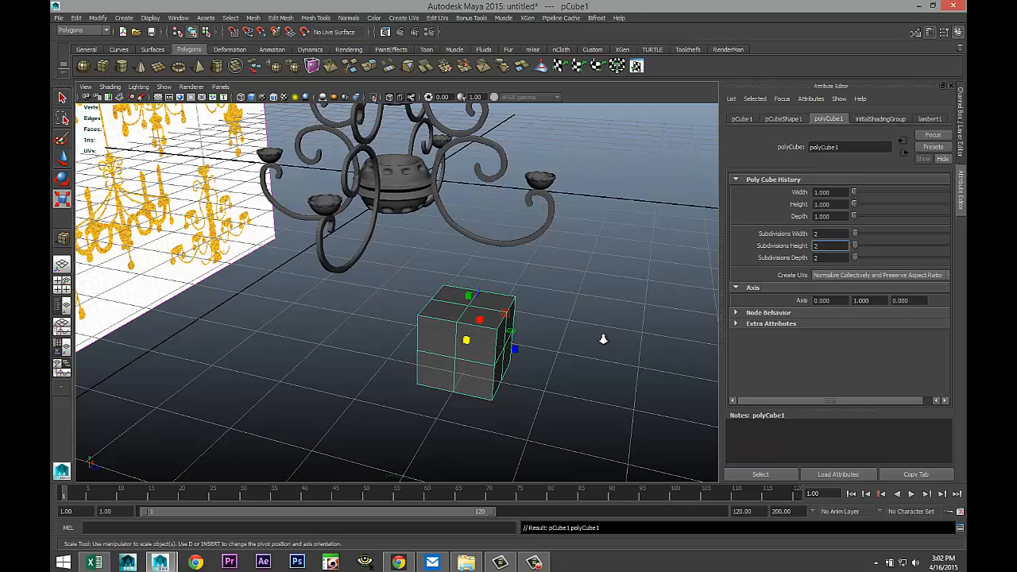
Scale the cube's corner vertices inward uniformly to shape it into a faceted crystal bead
{"action": "scroll", "coordinate": [605, 339], "scroll_direction": "up", "scroll_amount": 2}
{"action": "left_click_drag", "start_coordinate": [495, 427], "coordinate": [498, 372], "text": "alt"}
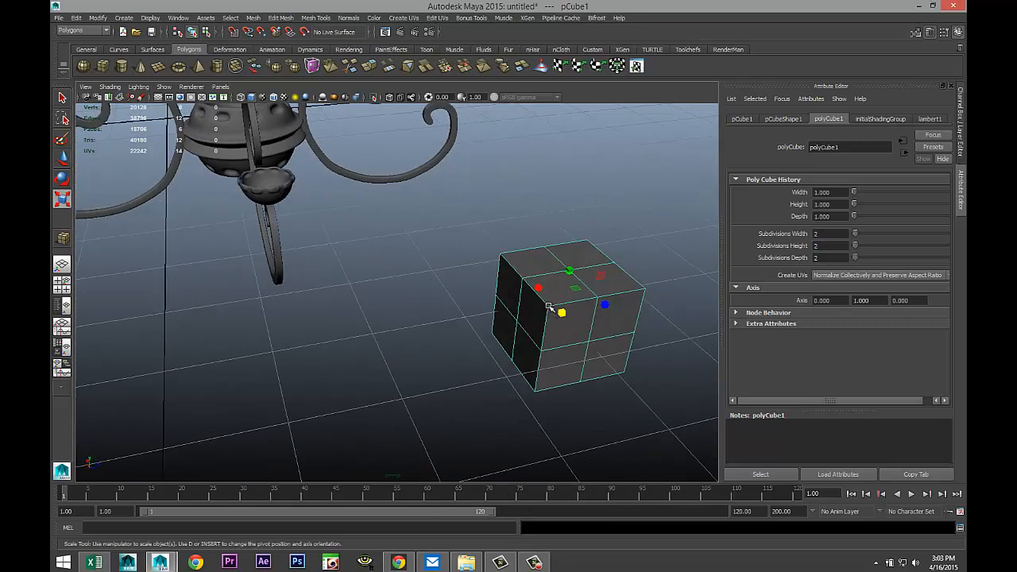
{"action": "right_click_drag", "start_coordinate": [549, 307], "coordinate": [511, 302]}
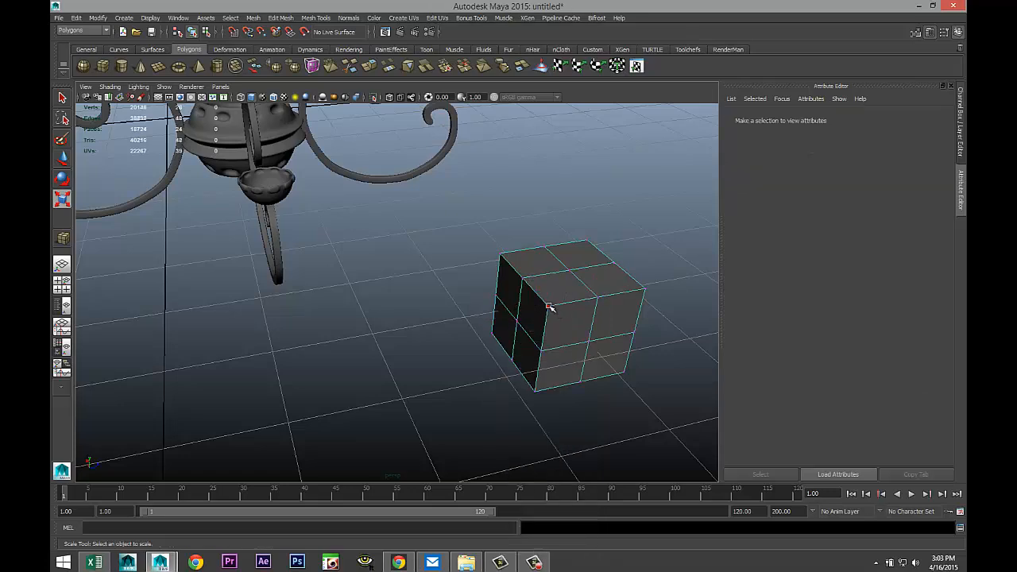
{"action": "left_click", "coordinate": [549, 307]}
{"action": "left_click", "coordinate": [536, 392], "text": "shift"}
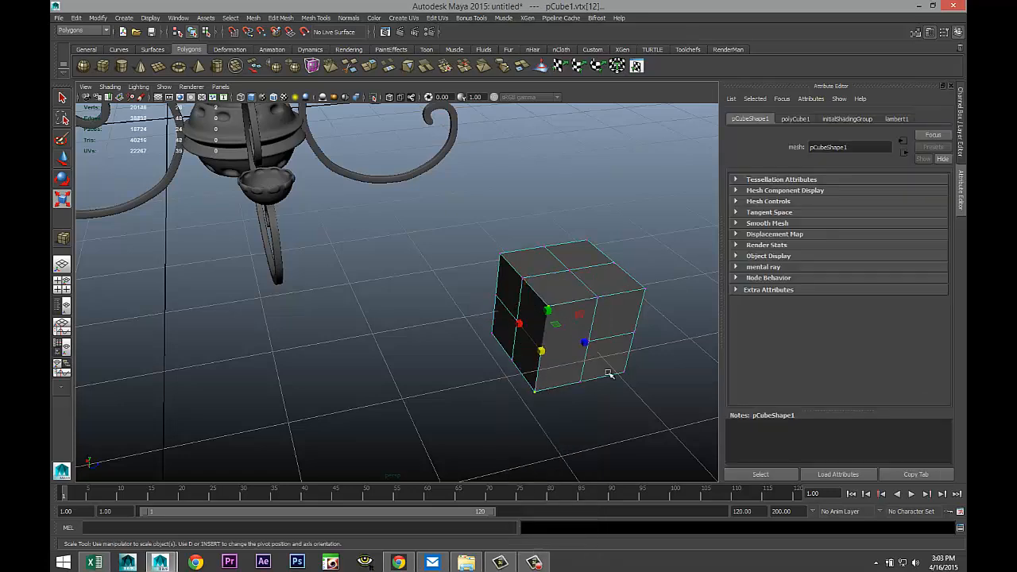
{"action": "left_click", "coordinate": [644, 290], "text": "shift"}
{"action": "left_click", "coordinate": [624, 371], "text": "shift"}
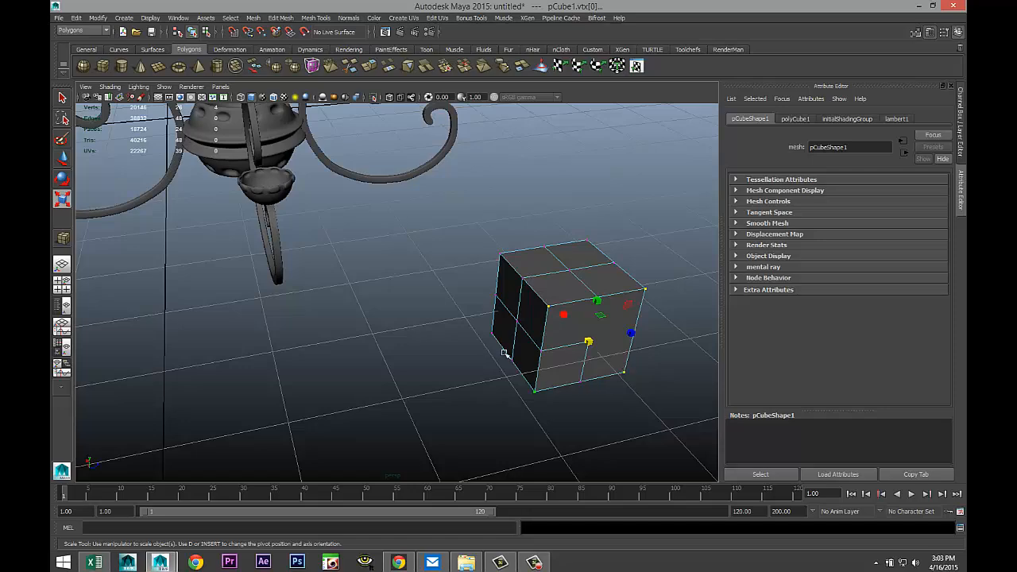
{"action": "left_click", "coordinate": [500, 255], "text": "shift"}
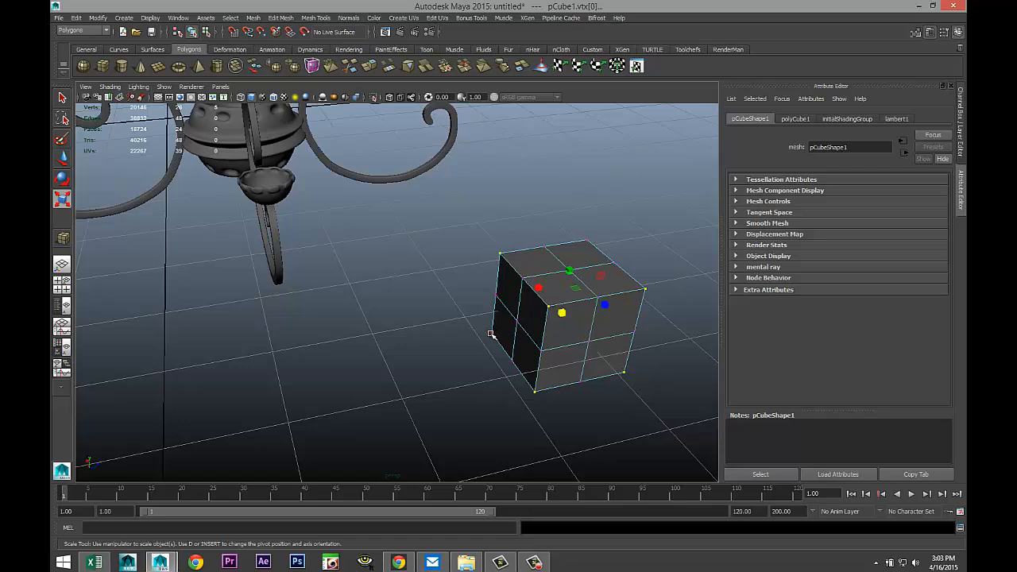
{"action": "left_click_drag", "start_coordinate": [582, 410], "coordinate": [260, 319], "text": "alt"}
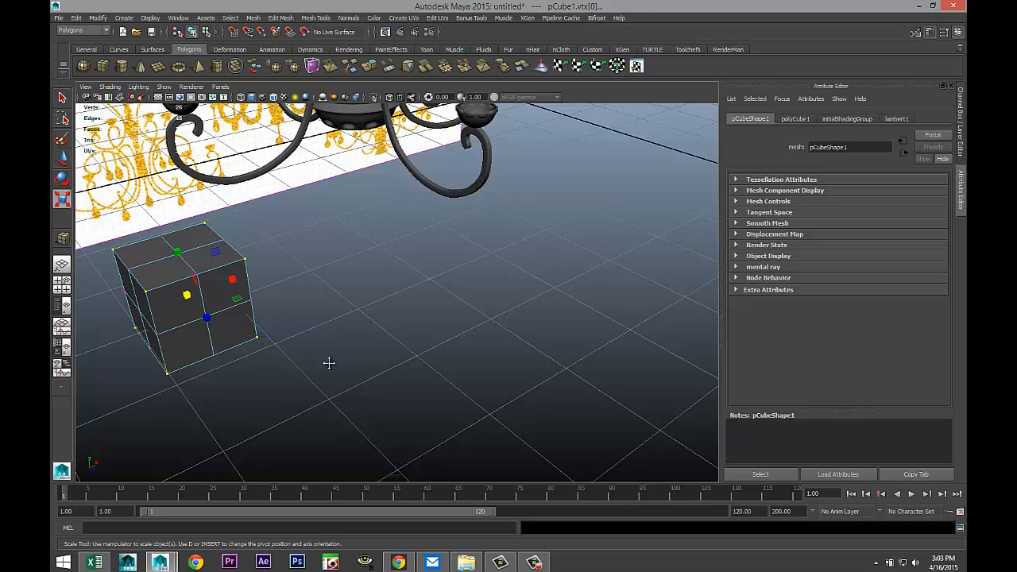
{"action": "middle_click_drag", "start_coordinate": [329, 363], "coordinate": [457, 400], "text": "alt"}
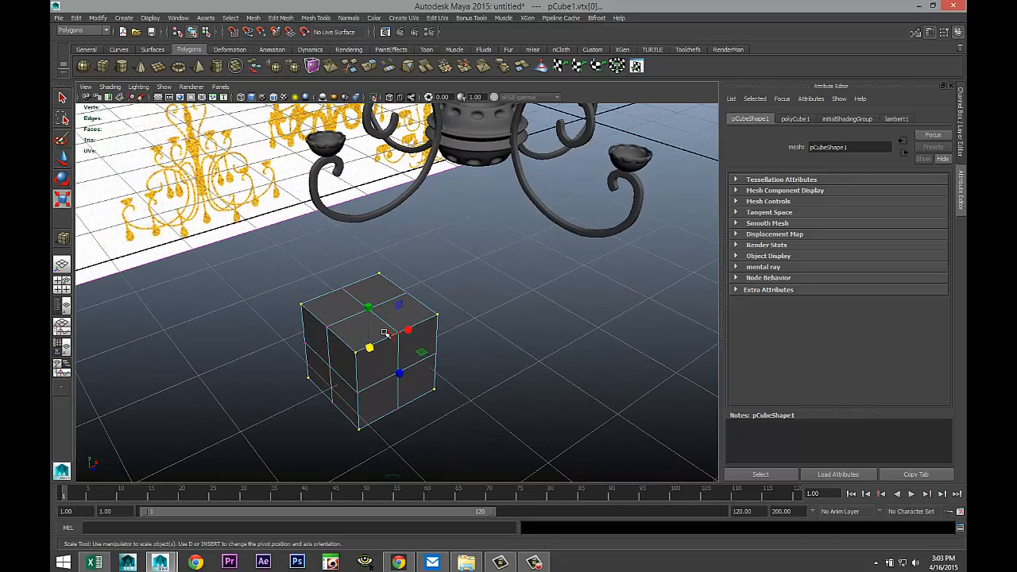
{"action": "left_click_drag", "start_coordinate": [370, 308], "coordinate": [370, 309]}
{"action": "left_click_drag", "start_coordinate": [370, 312], "coordinate": [380, 346]}
{"action": "left_click_drag", "start_coordinate": [447, 433], "coordinate": [454, 412], "text": "alt"}
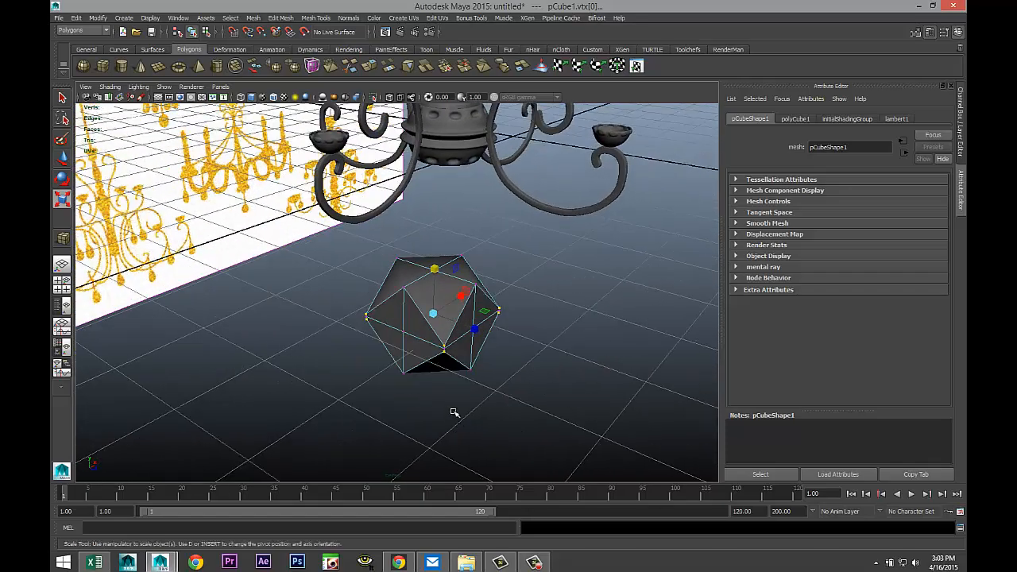
Return to object mode and scale the whole bead down uniformly to about 0.09
{"action": "right_click_drag", "start_coordinate": [441, 287], "coordinate": [481, 269]}
{"action": "left_click", "coordinate": [483, 372]}
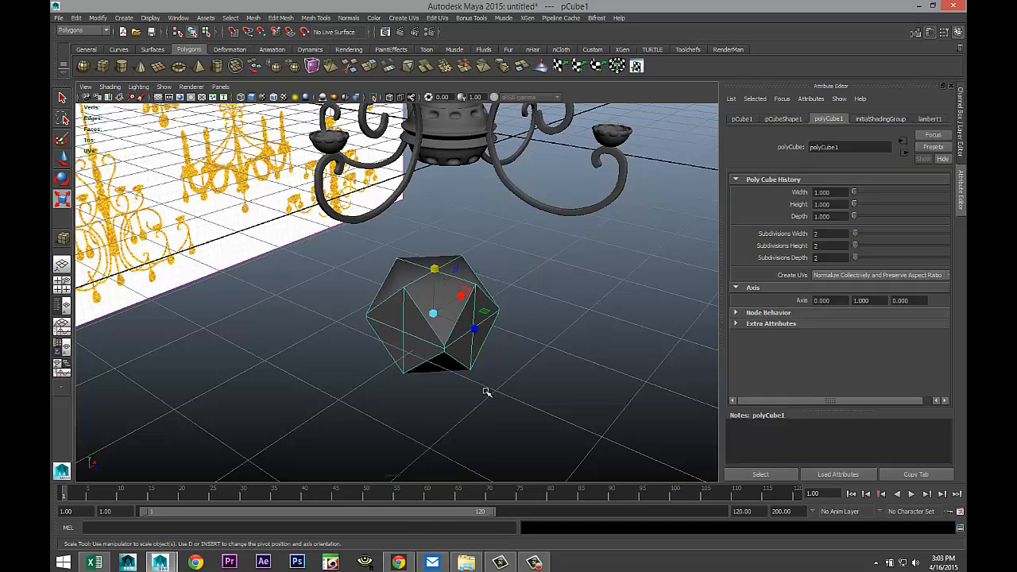
{"action": "left_click_drag", "start_coordinate": [433, 314], "coordinate": [359, 316]}
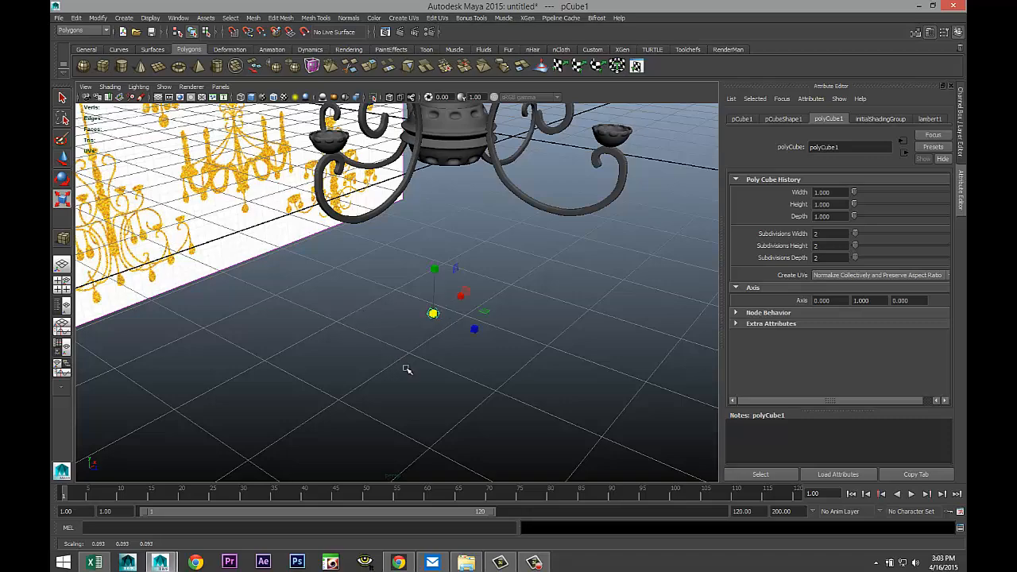
Duplicate the small bead and move the copy straight up above the original
{"action": "scroll", "coordinate": [403, 370], "scroll_direction": "up", "scroll_amount": 4}
{"action": "left_click_drag", "start_coordinate": [400, 372], "coordinate": [378, 365], "text": "alt"}
{"action": "middle_click_drag", "start_coordinate": [366, 352], "coordinate": [451, 399], "text": "alt"}
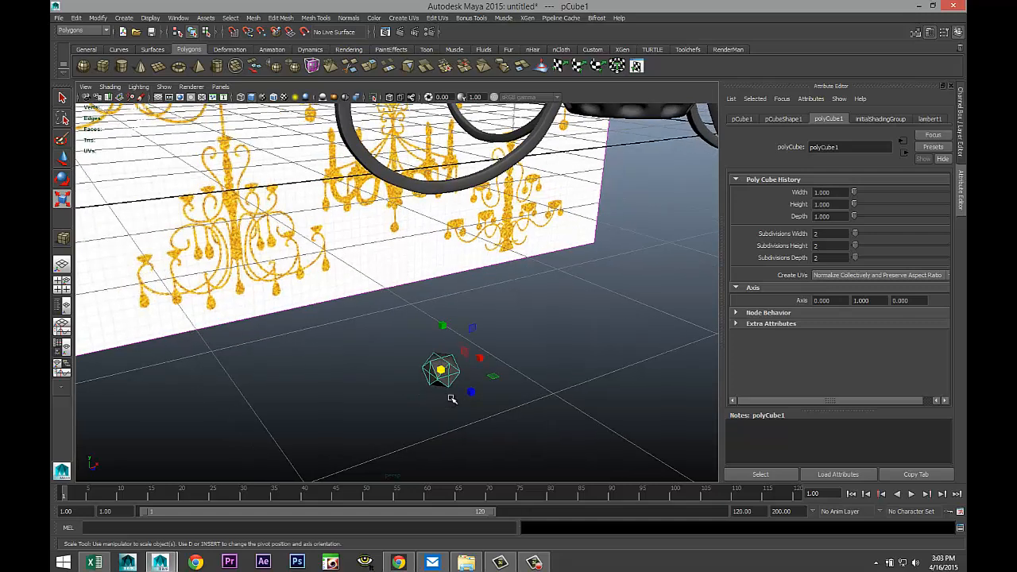
{"action": "key", "text": "ctrl+d"}
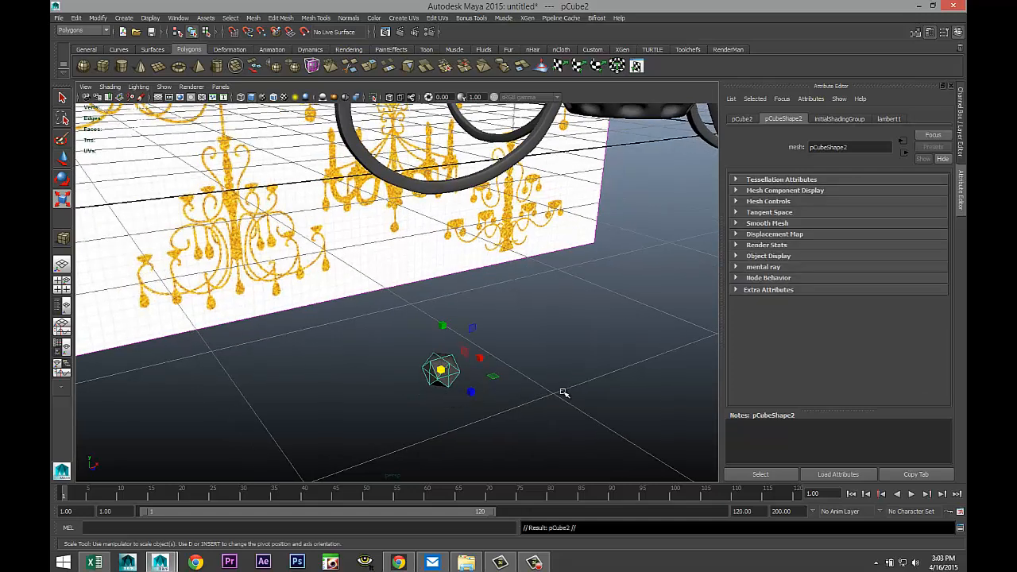
{"action": "key", "text": "w"}
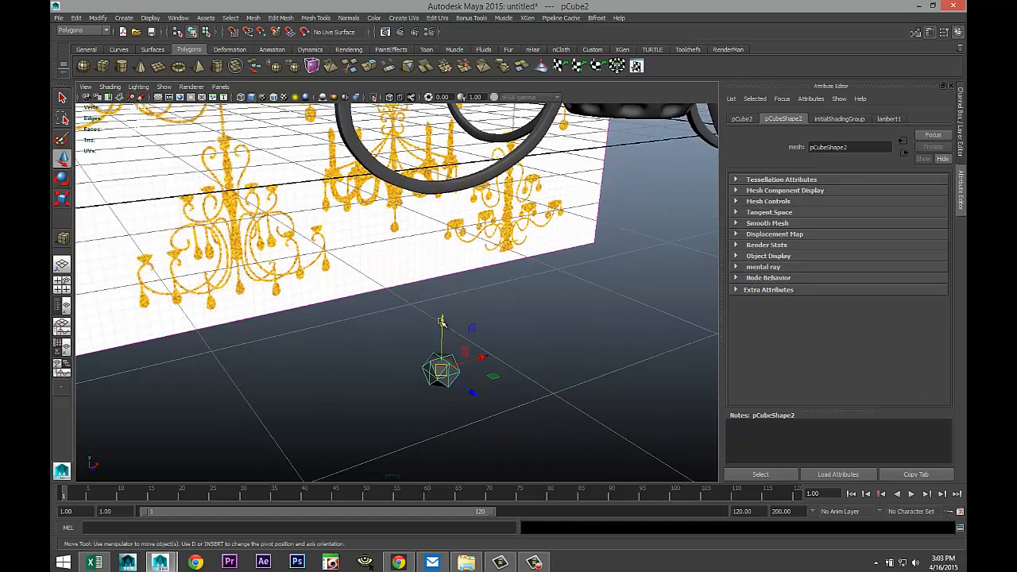
{"action": "left_click", "coordinate": [444, 317]}
{"action": "left_click_drag", "start_coordinate": [445, 317], "coordinate": [444, 289]}
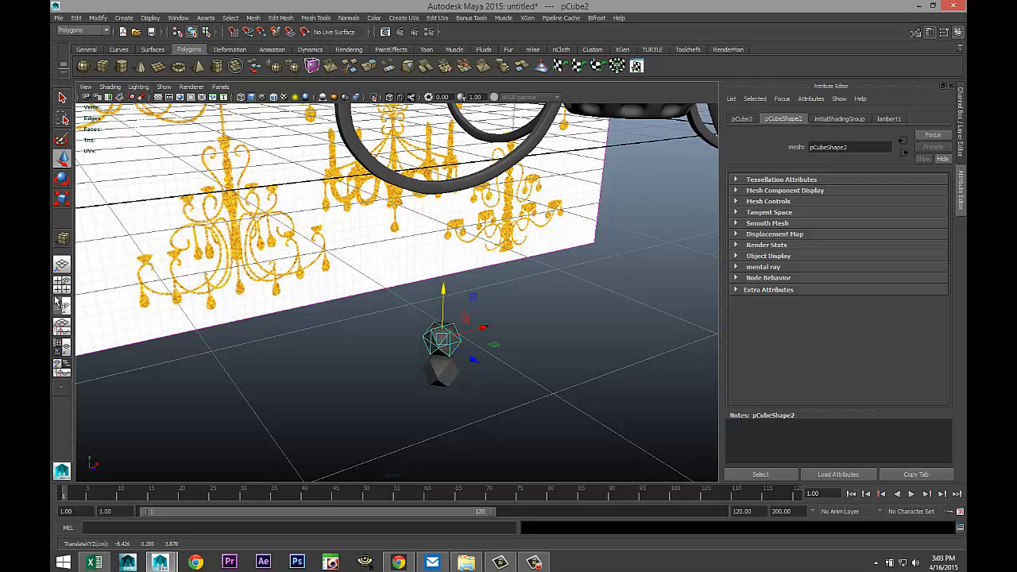
In the wireframe side view, lower the duplicate bead slightly so only a tiny gap separates it from the original
{"action": "left_click", "coordinate": [64, 288]}
{"action": "key", "text": "space"}
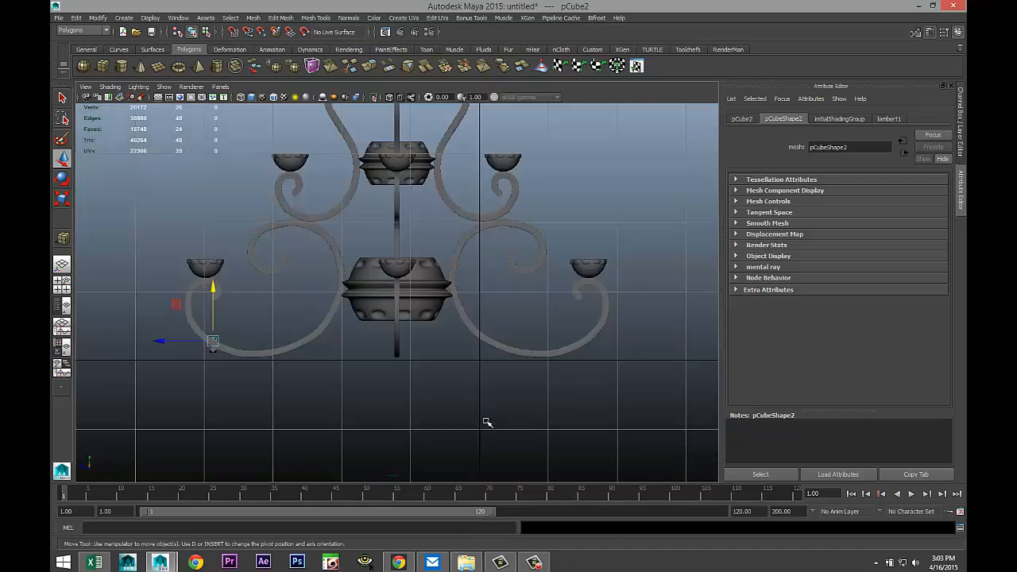
{"action": "key", "text": "f"}
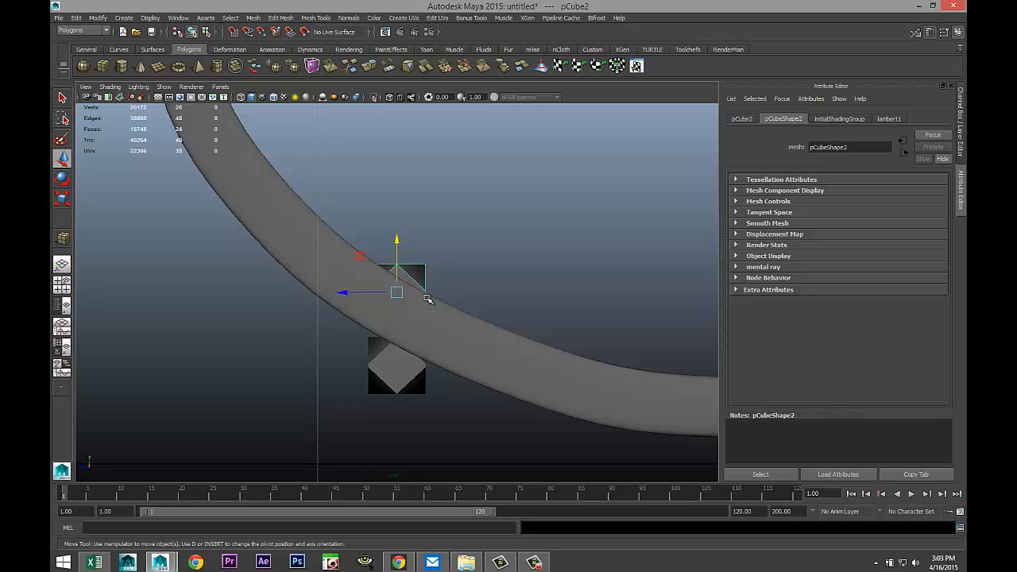
{"action": "key", "text": "4"}
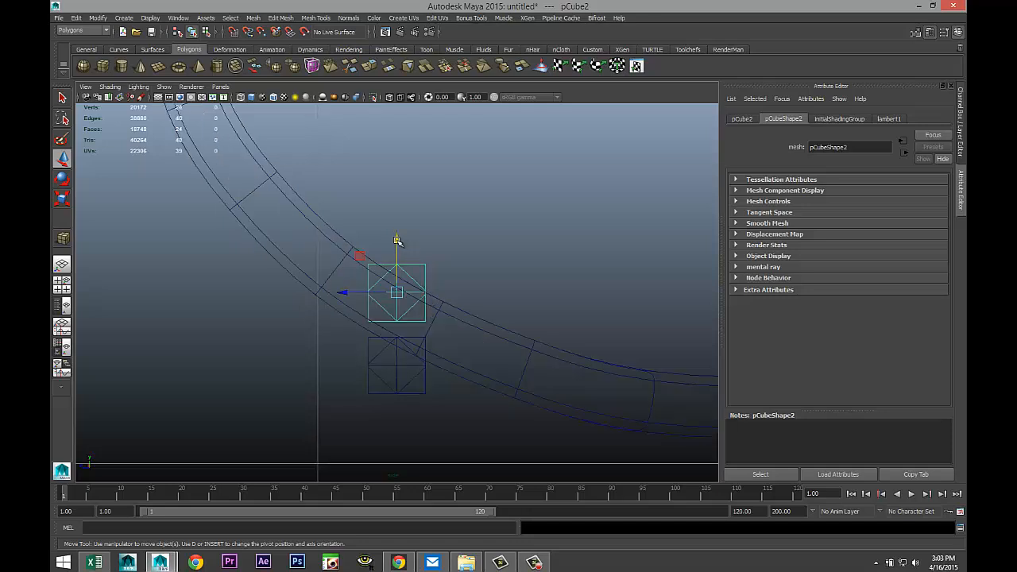
{"action": "left_click_drag", "start_coordinate": [397, 241], "coordinate": [397, 252]}
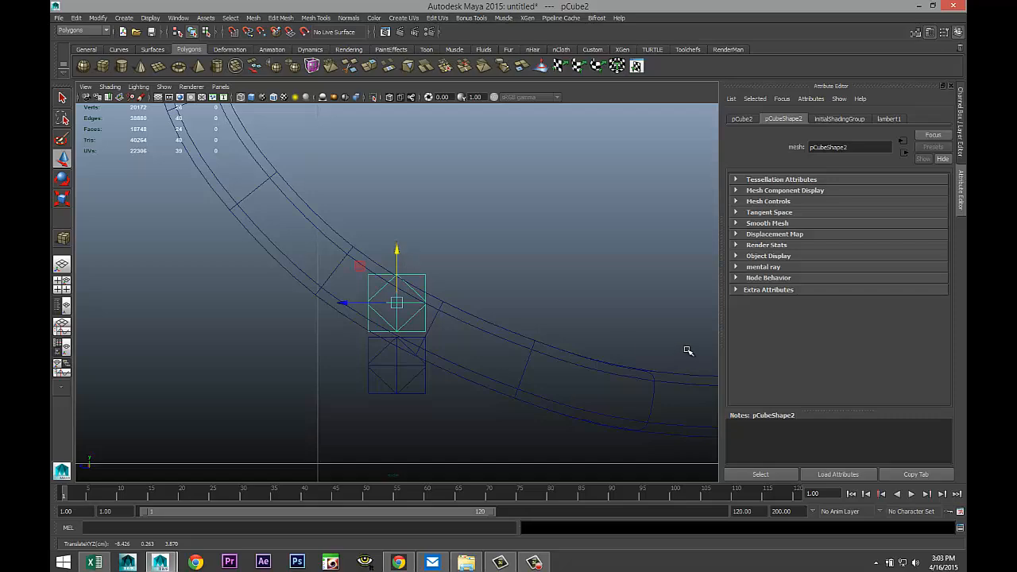
Repeat the duplication with the same upward offset to build a vertical strand of eight beads
{"action": "key", "text": "shift+d"}
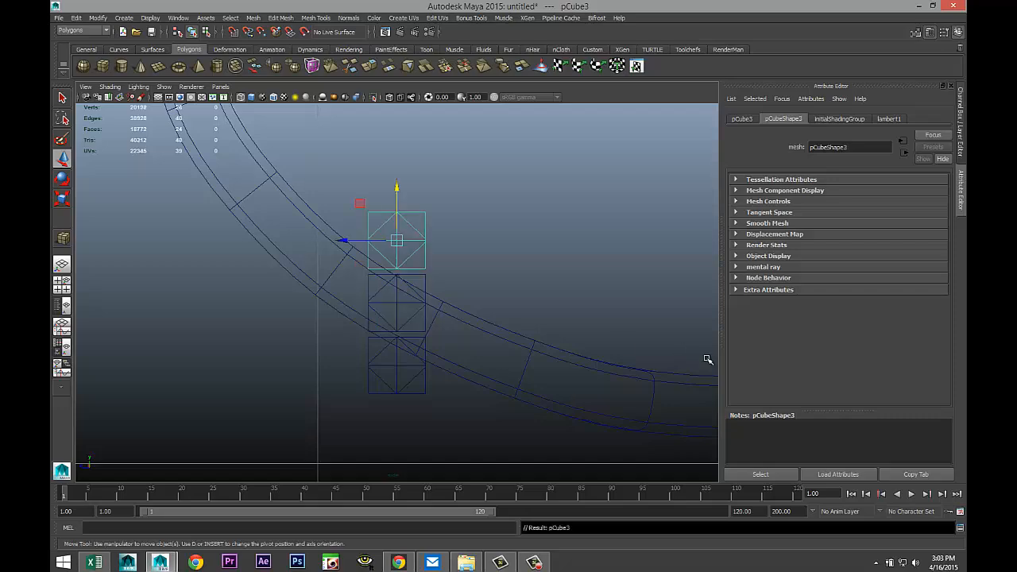
{"action": "scroll", "coordinate": [535, 289], "scroll_direction": "down", "scroll_amount": 8}
{"action": "scroll", "coordinate": [535, 289], "scroll_direction": "up", "scroll_amount": 3}
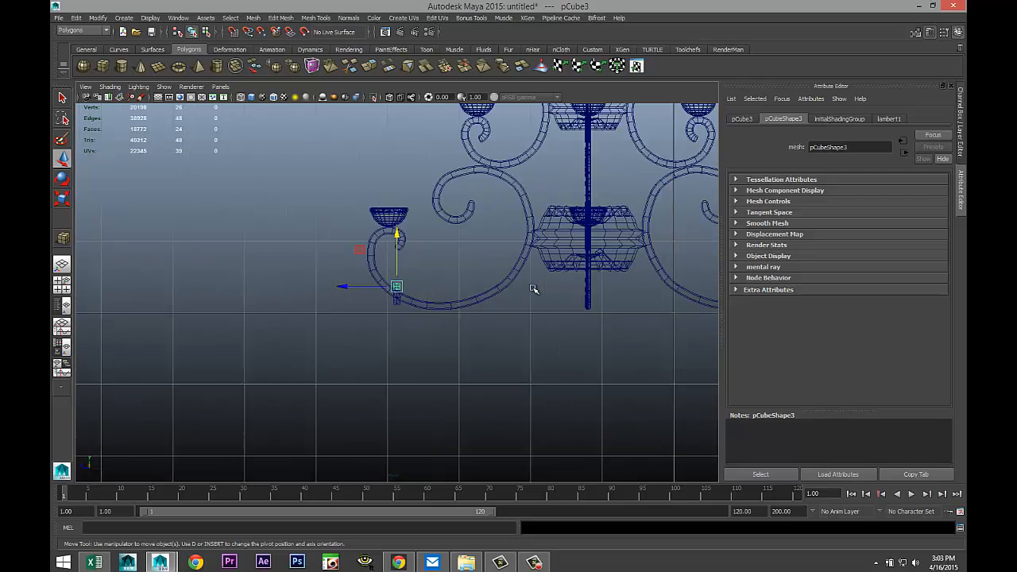
{"action": "scroll", "coordinate": [534, 290], "scroll_direction": "up", "scroll_amount": 1}
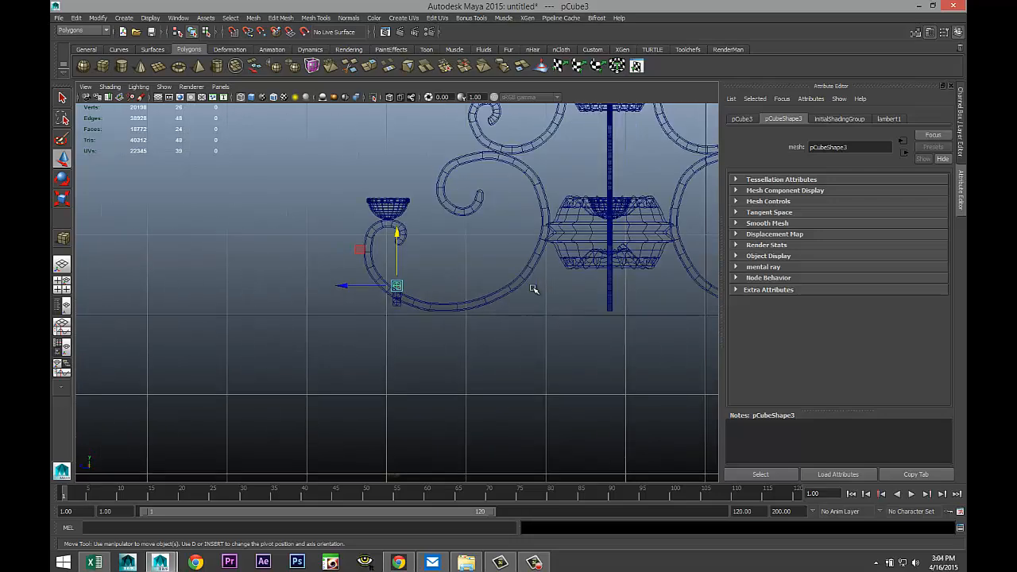
{"action": "key", "text": "shift+d"}
{"action": "key", "text": "shift+d"}
{"action": "key", "text": "shift+d"}
{"action": "key", "text": "shift+d"}
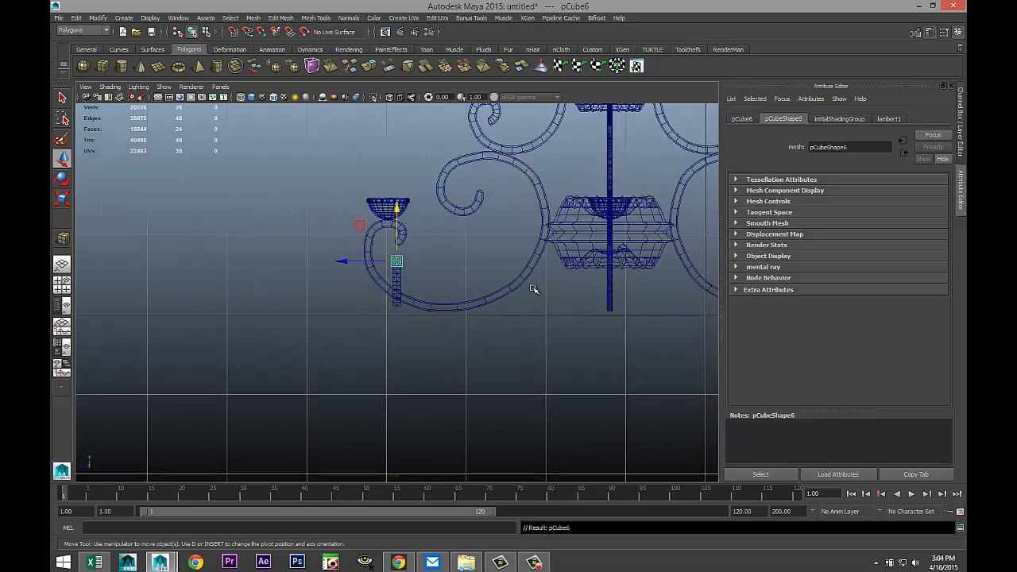
{"action": "key", "text": "shift+d"}
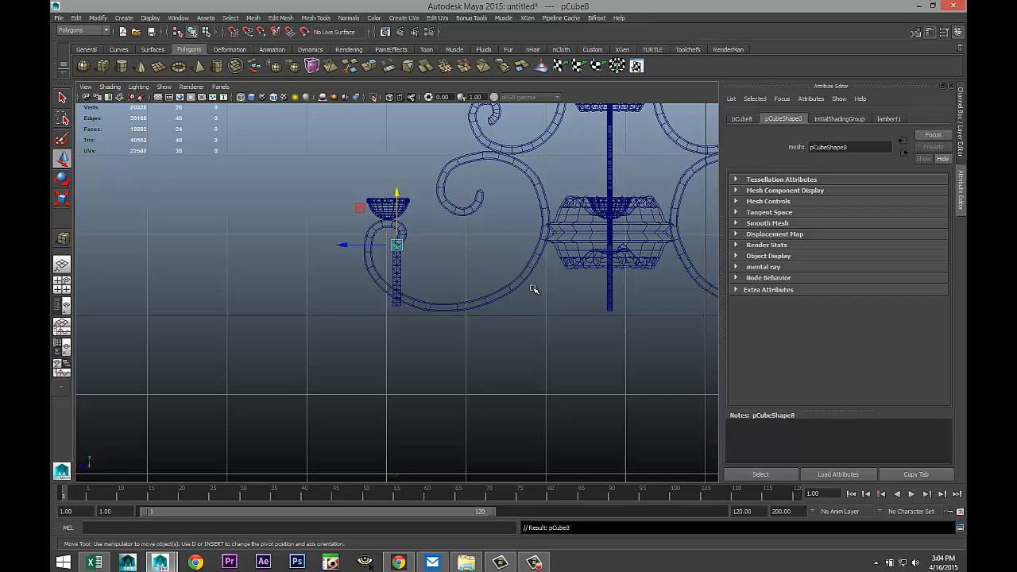
Return to the perspective view and select all eight beads of the strand
{"action": "left_click", "coordinate": [62, 284]}
{"action": "key", "text": "space"}
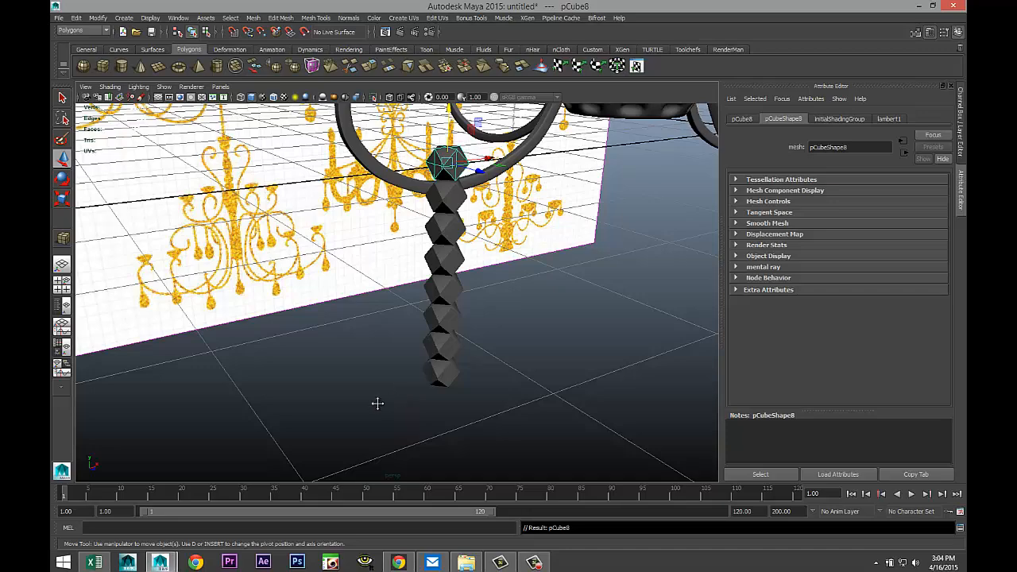
{"action": "middle_click_drag", "start_coordinate": [377, 402], "coordinate": [377, 440], "text": "alt"}
{"action": "left_click_drag", "start_coordinate": [377, 440], "coordinate": [411, 436], "text": "alt"}
{"action": "middle_click_drag", "start_coordinate": [416, 426], "coordinate": [291, 450], "text": "alt"}
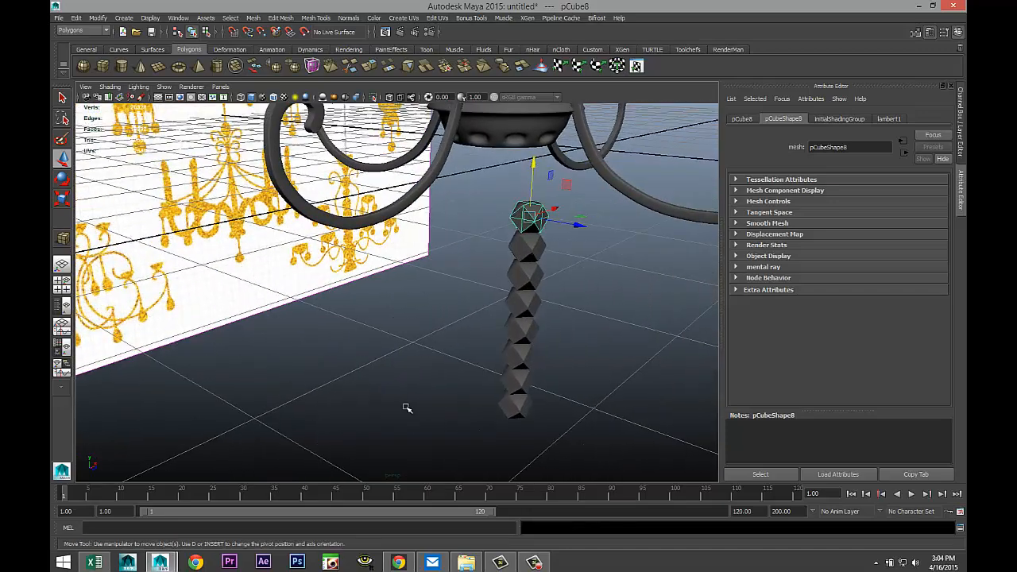
{"action": "left_click_drag", "start_coordinate": [493, 183], "coordinate": [561, 469]}
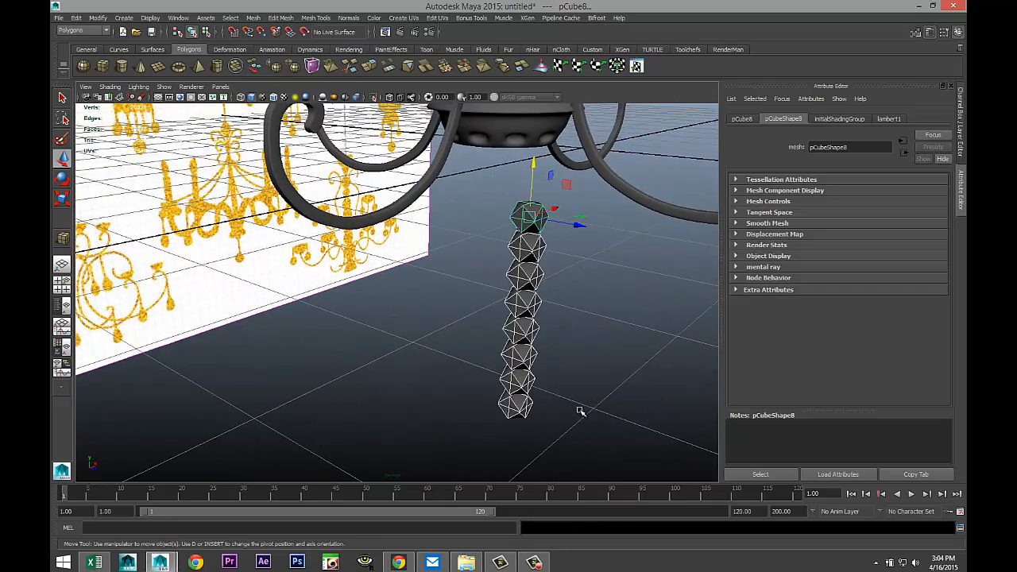
{"action": "middle_click_drag", "start_coordinate": [579, 411], "coordinate": [471, 386], "text": "alt"}
Select every second bead in the strand and rotate those four beads so their facets alternate with their neighbours
{"action": "left_click", "coordinate": [411, 296]}
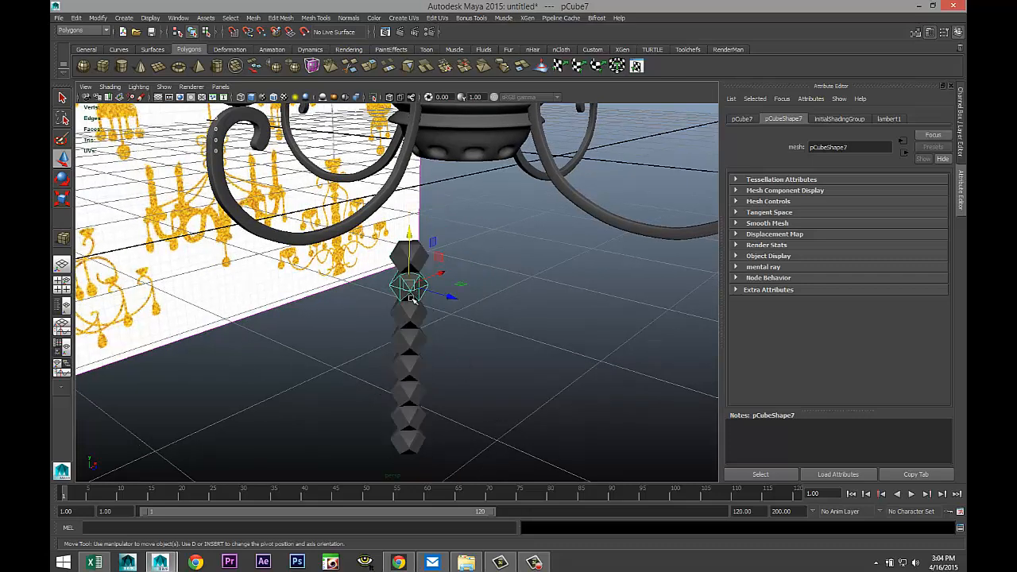
{"action": "left_click", "coordinate": [412, 343], "text": "shift"}
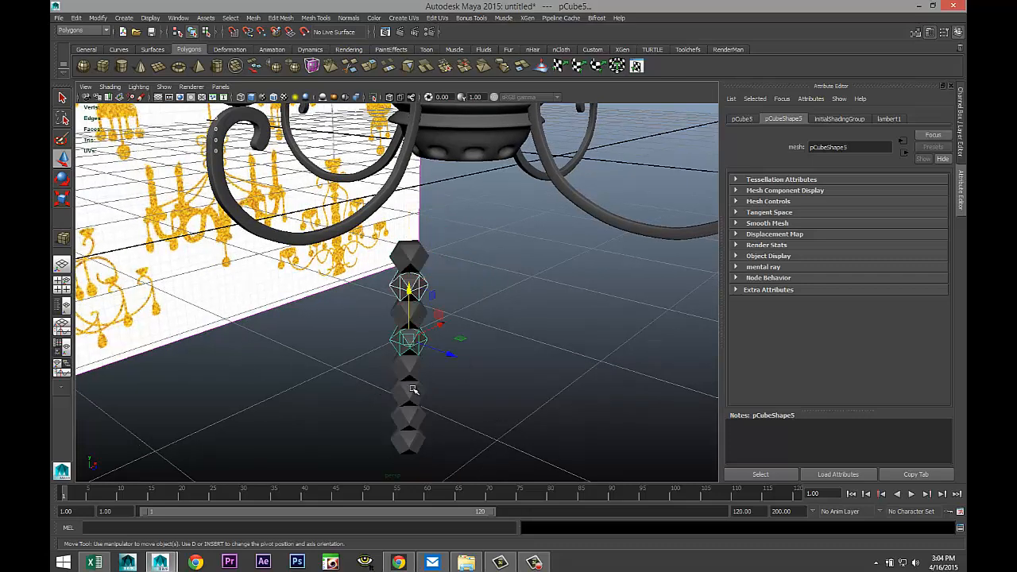
{"action": "left_click", "coordinate": [411, 391], "text": "shift"}
{"action": "left_click", "coordinate": [412, 439], "text": "shift"}
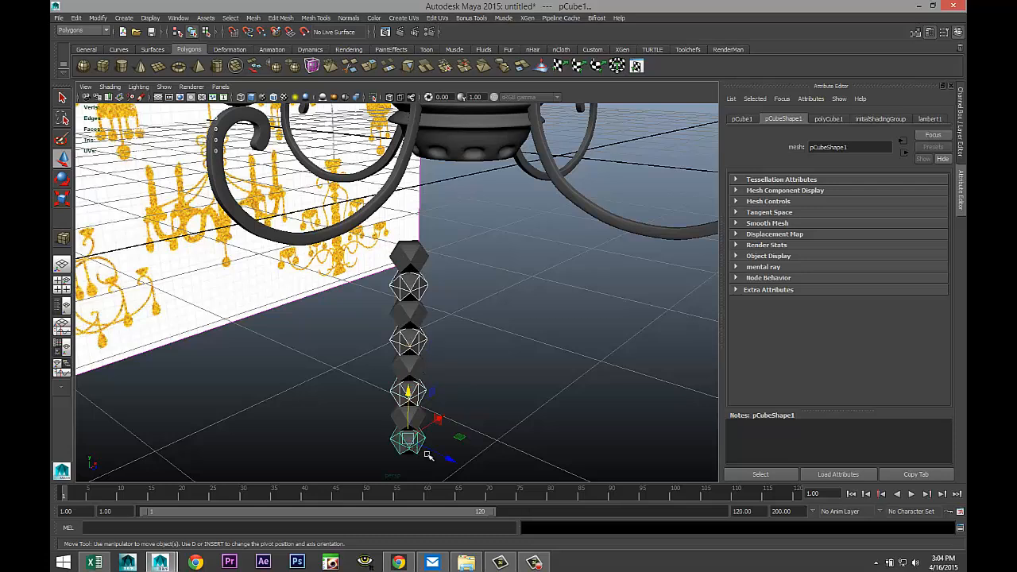
{"action": "key", "text": "e"}
{"action": "left_click_drag", "start_coordinate": [416, 465], "coordinate": [421, 474]}
{"action": "left_click", "coordinate": [513, 375]}
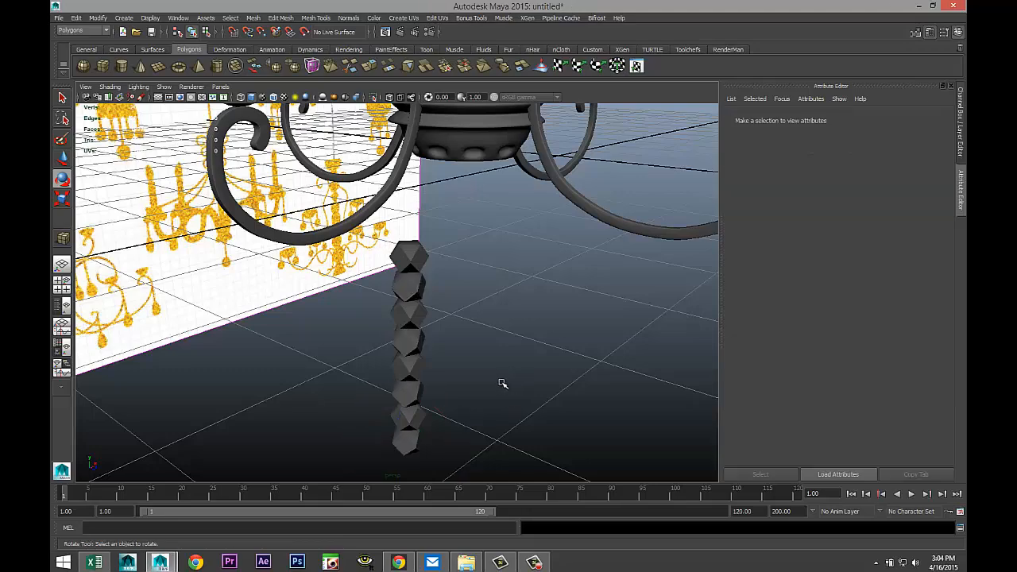
Examine the bead strand and its alternating facets up close and against the chandelier arm
{"action": "scroll", "coordinate": [502, 383], "scroll_direction": "down", "scroll_amount": 5}
{"action": "scroll", "coordinate": [495, 386], "scroll_direction": "up", "scroll_amount": 8}
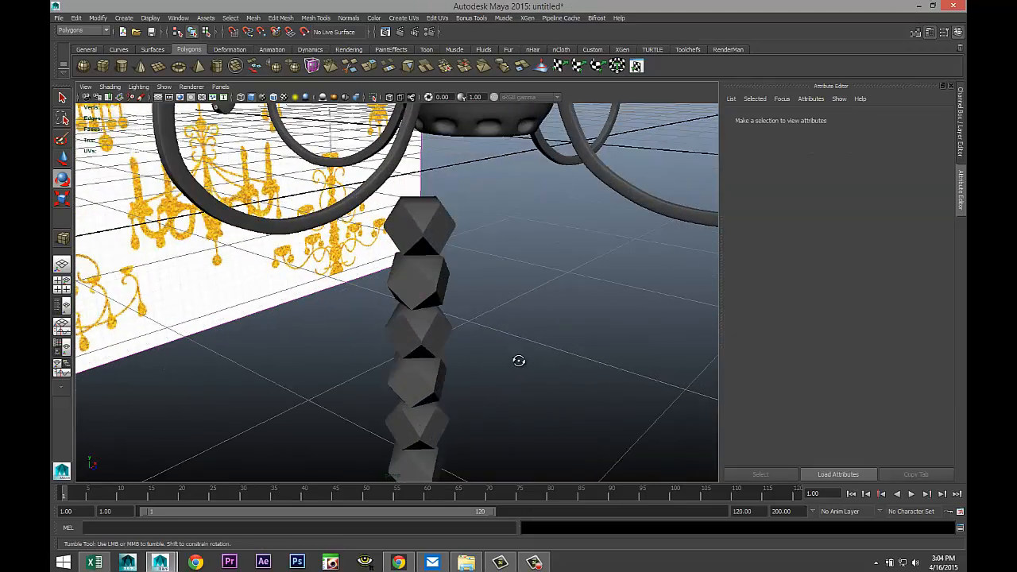
{"action": "left_click_drag", "start_coordinate": [518, 361], "coordinate": [476, 362], "text": "alt"}
{"action": "scroll", "coordinate": [480, 335], "scroll_direction": "down", "scroll_amount": 8}
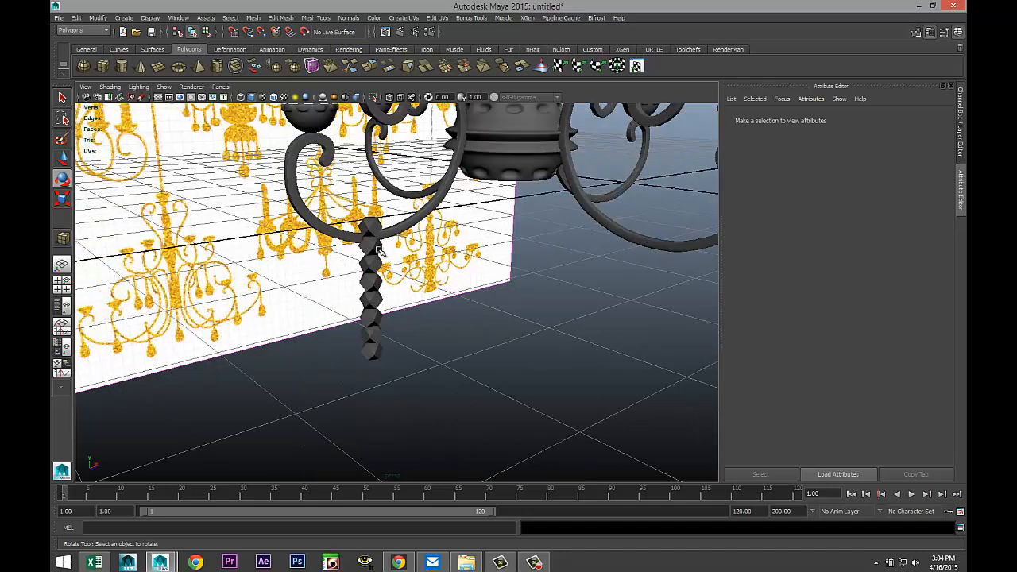
{"action": "left_click_drag", "start_coordinate": [354, 233], "coordinate": [441, 355], "text": "alt"}
{"action": "middle_click_drag", "start_coordinate": [497, 403], "coordinate": [469, 326], "text": "alt"}
{"action": "scroll", "coordinate": [461, 374], "scroll_direction": "up", "scroll_amount": 3}
{"action": "left_click_drag", "start_coordinate": [510, 394], "coordinate": [440, 335], "text": "alt"}
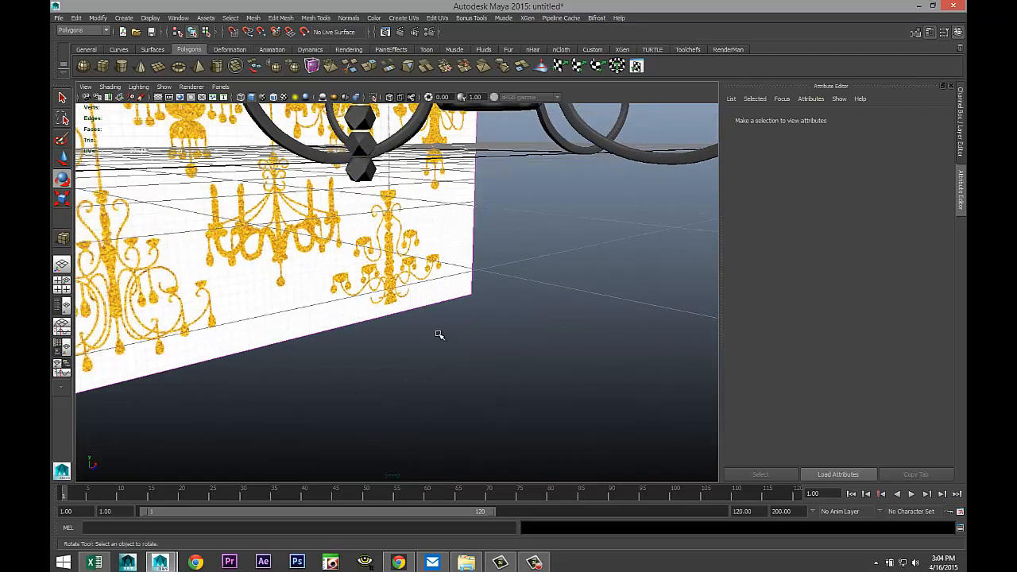
{"action": "middle_click_drag", "start_coordinate": [440, 335], "coordinate": [448, 387], "text": "alt"}
{"action": "left_click_drag", "start_coordinate": [442, 364], "coordinate": [431, 351], "text": "alt"}
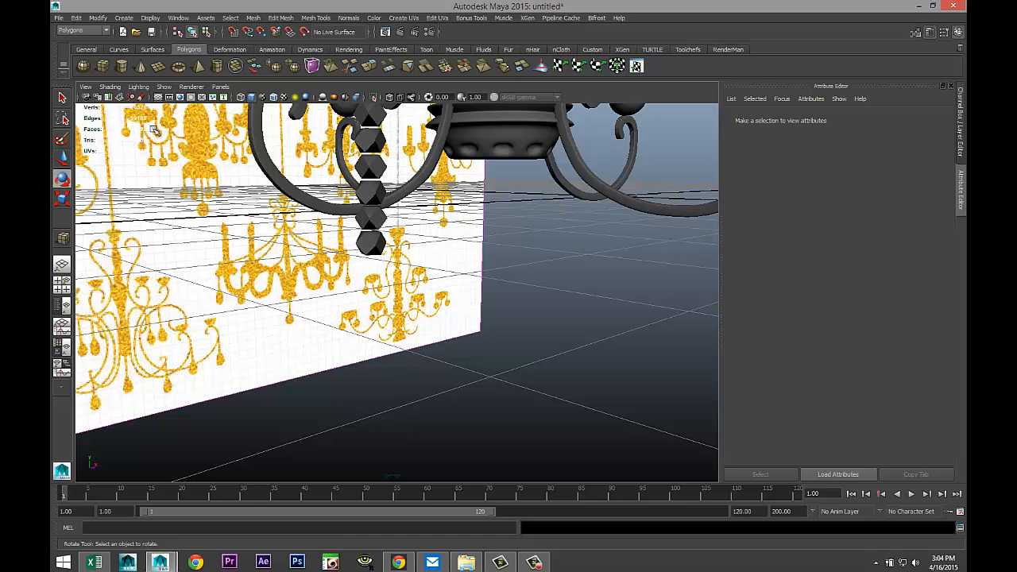
Create a polygon cube beneath the bead strand and set its width, height and depth to 1
{"action": "left_click", "coordinate": [103, 65]}
{"action": "left_click_drag", "start_coordinate": [432, 380], "coordinate": [512, 326]}
{"action": "left_click", "coordinate": [827, 119]}
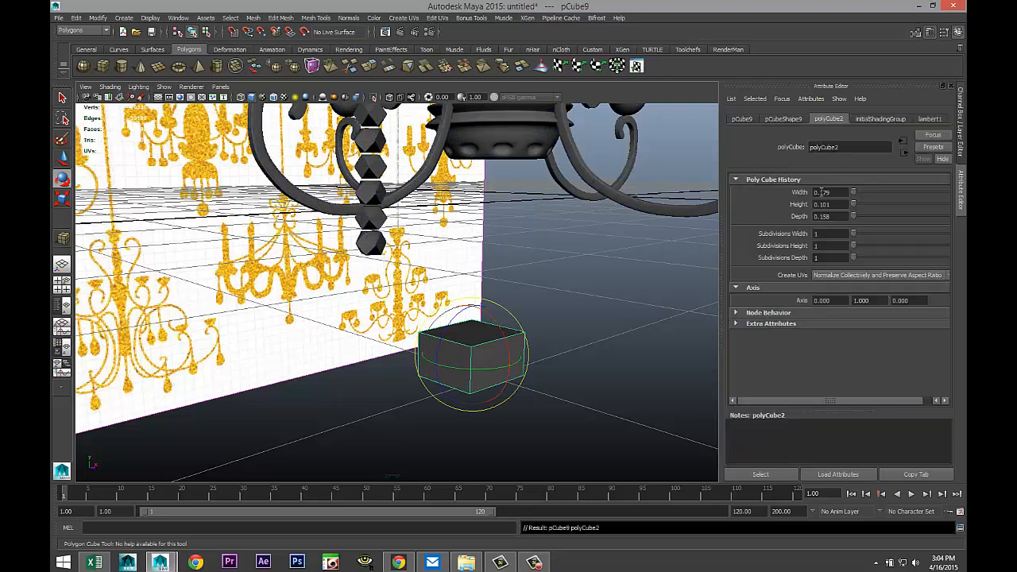
{"action": "left_click", "coordinate": [824, 193]}
{"action": "type", "text": "1"}
{"action": "key", "text": "Tab"}
{"action": "type", "text": "1"}
{"action": "key", "text": "Tab"}
{"action": "type", "text": "1"}
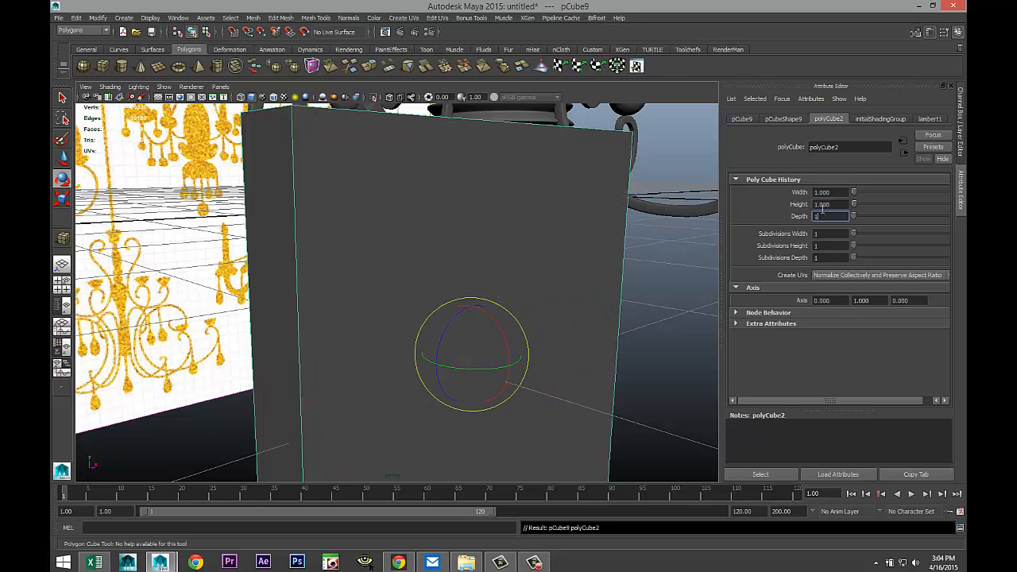
{"action": "key", "text": "Return"}
{"action": "scroll", "coordinate": [608, 334], "scroll_direction": "down", "scroll_amount": 5}
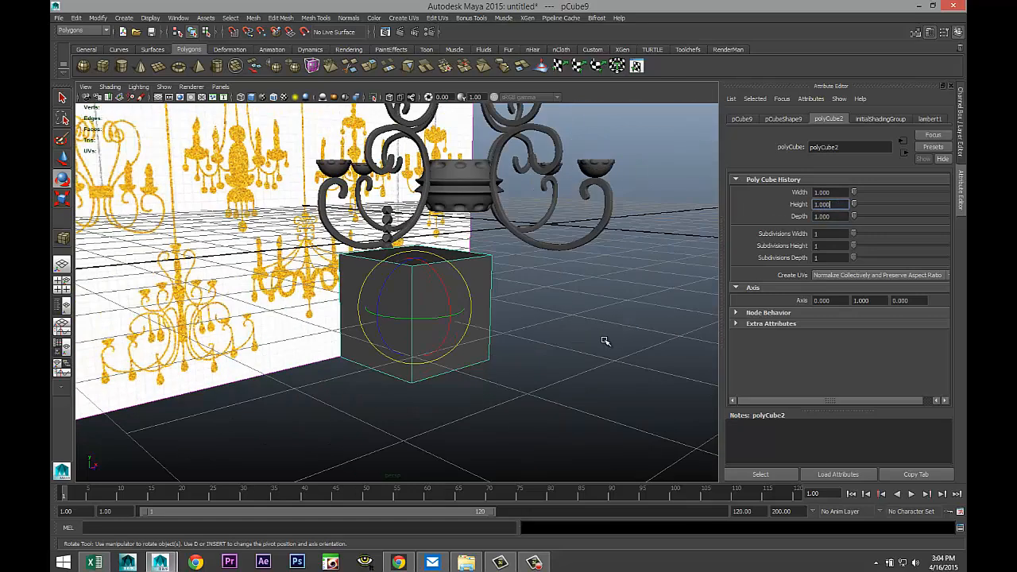
{"action": "left_click", "coordinate": [585, 367]}
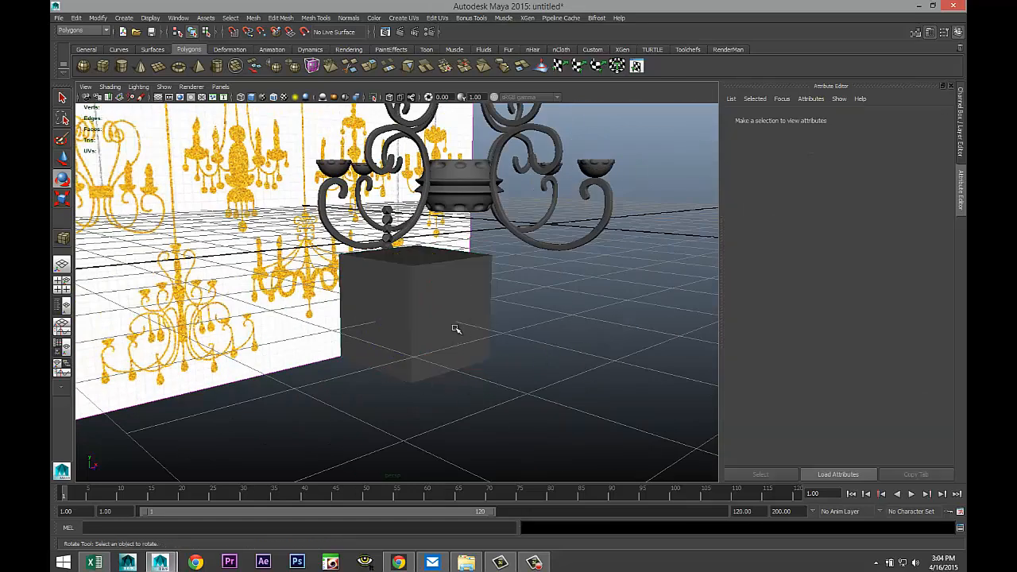
Scale the new cube down uniformly to roughly half its size
{"action": "left_click", "coordinate": [455, 327]}
{"action": "key", "text": "r"}
{"action": "left_click_drag", "start_coordinate": [413, 309], "coordinate": [342, 307]}
Set the new cube's width, height and depth subdivisions to 2 each
{"action": "scroll", "coordinate": [416, 363], "scroll_direction": "up", "scroll_amount": 10}
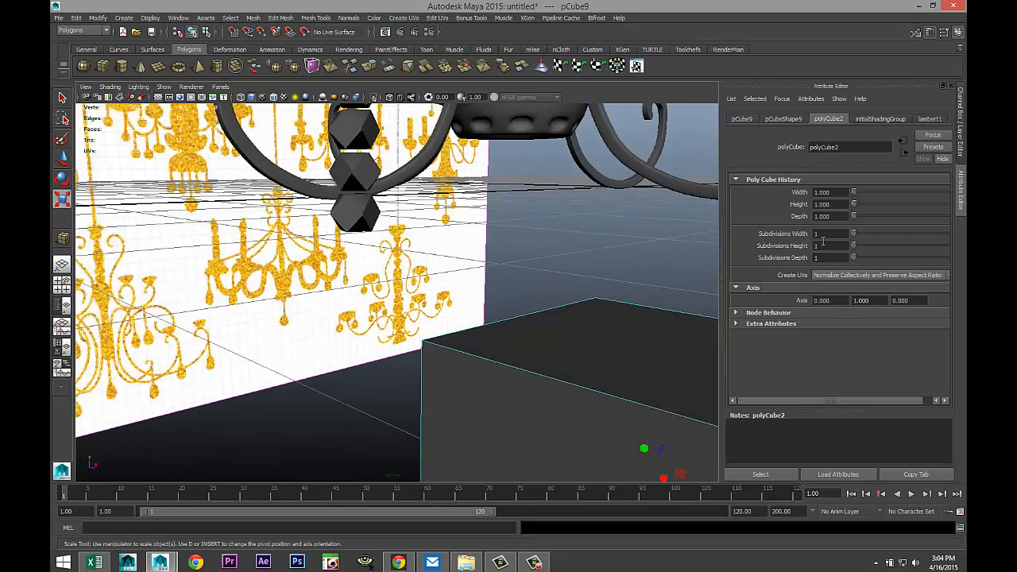
{"action": "left_click", "coordinate": [823, 235]}
{"action": "type", "text": "2"}
{"action": "left_click", "coordinate": [831, 248]}
{"action": "type", "text": "2"}
{"action": "key", "text": "Tab"}
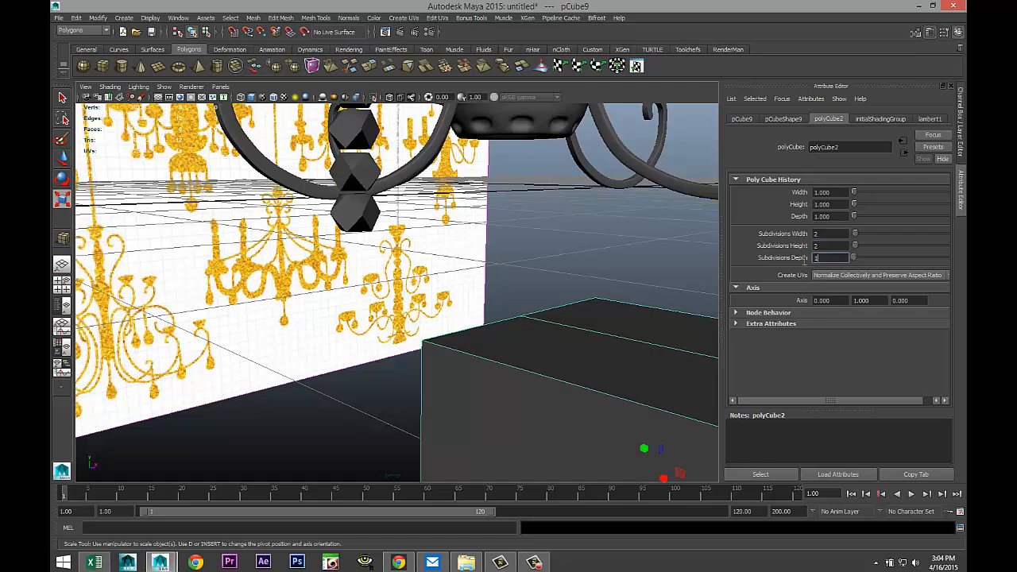
{"action": "type", "text": "2"}
{"action": "left_click", "coordinate": [826, 245]}
{"action": "left_click_drag", "start_coordinate": [443, 336], "coordinate": [415, 323], "text": "alt"}
{"action": "scroll", "coordinate": [420, 325], "scroll_direction": "down", "scroll_amount": 5}
{"action": "scroll", "coordinate": [423, 326], "scroll_direction": "up", "scroll_amount": 5}
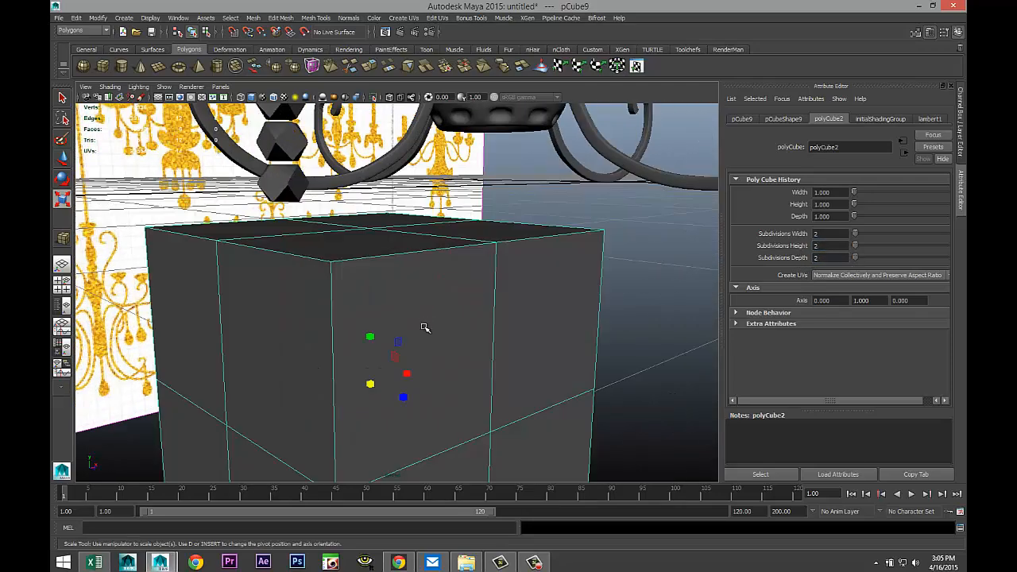
{"action": "scroll", "coordinate": [425, 327], "scroll_direction": "down", "scroll_amount": 5}
{"action": "left_click_drag", "start_coordinate": [416, 363], "coordinate": [447, 365], "text": "alt"}
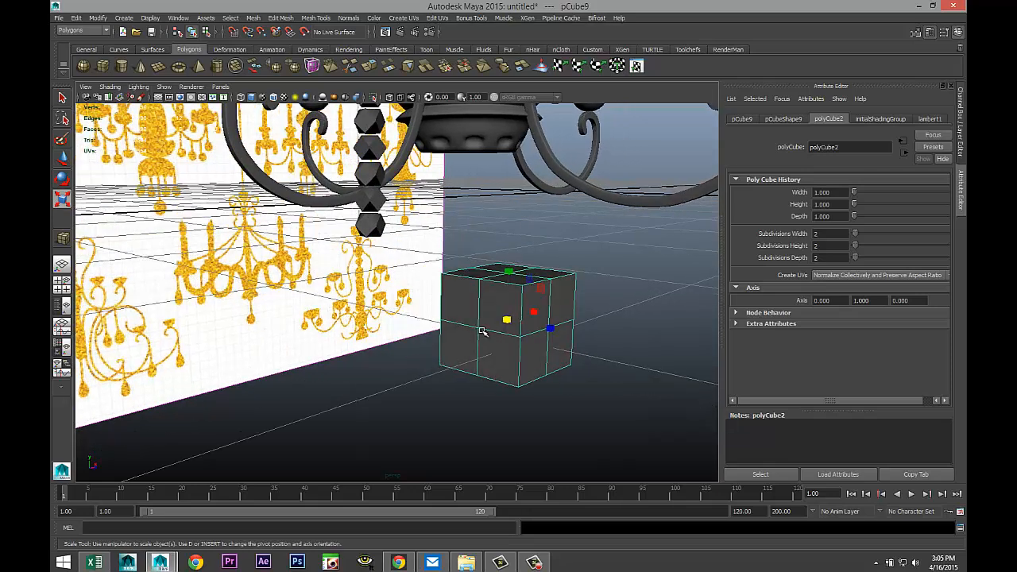
In vertex mode, pull the centre vertex of one side face far outward to form a long point
{"action": "right_click_drag", "start_coordinate": [478, 326], "coordinate": [431, 306]}
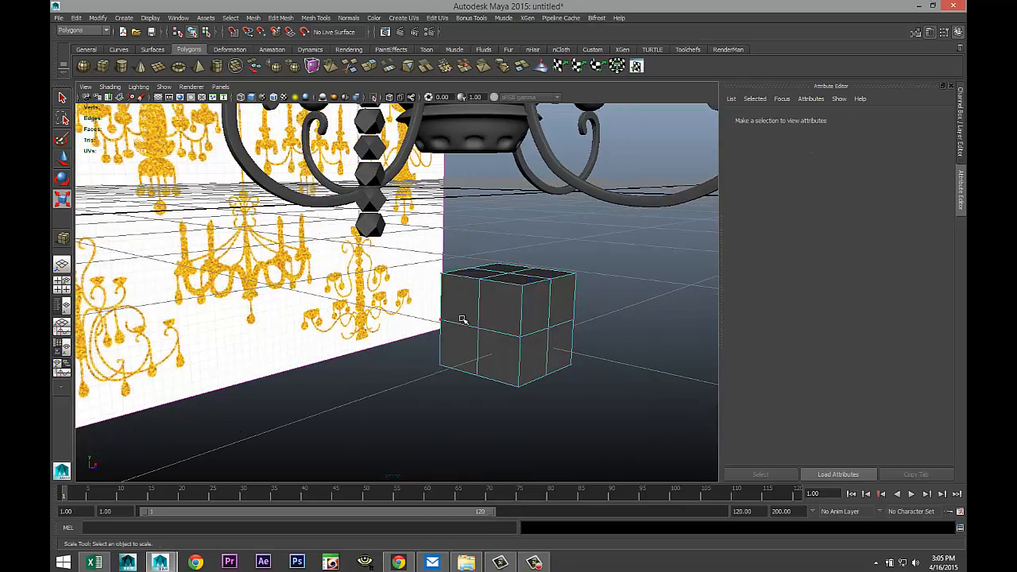
{"action": "left_click_drag", "start_coordinate": [469, 320], "coordinate": [388, 369]}
{"action": "key", "text": "w"}
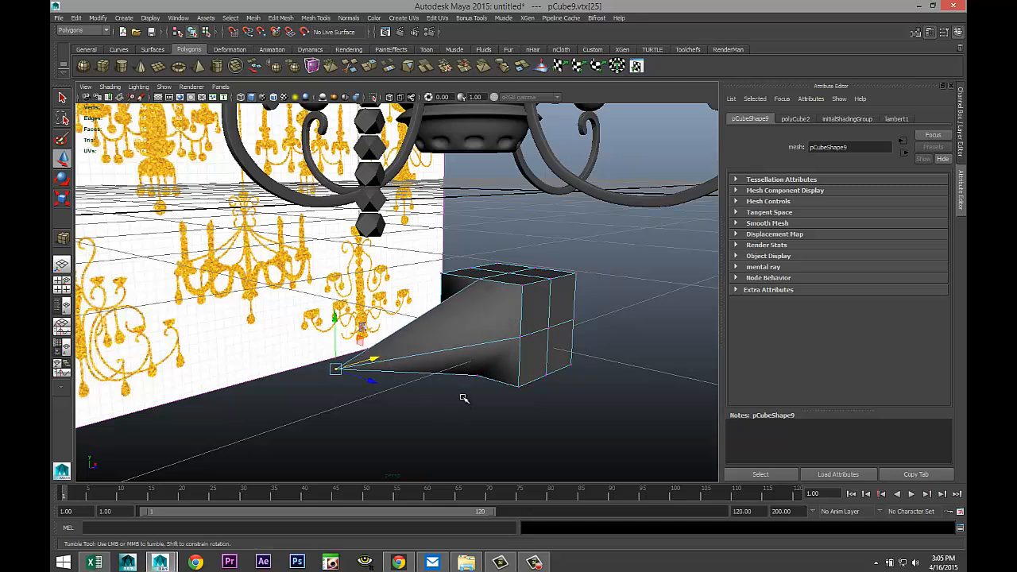
Select the four corner vertices around the long point's base and scale them inward to round off that end
{"action": "left_click", "coordinate": [522, 285]}
{"action": "left_click", "coordinate": [440, 272], "text": "shift"}
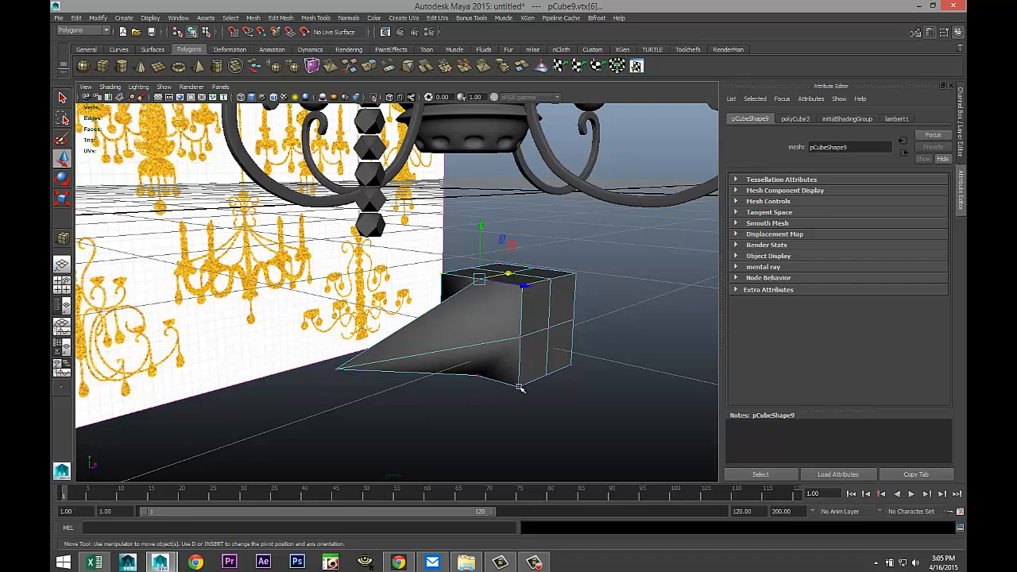
{"action": "left_click", "coordinate": [521, 388]}
{"action": "scroll", "coordinate": [502, 415], "scroll_direction": "up", "scroll_amount": 5}
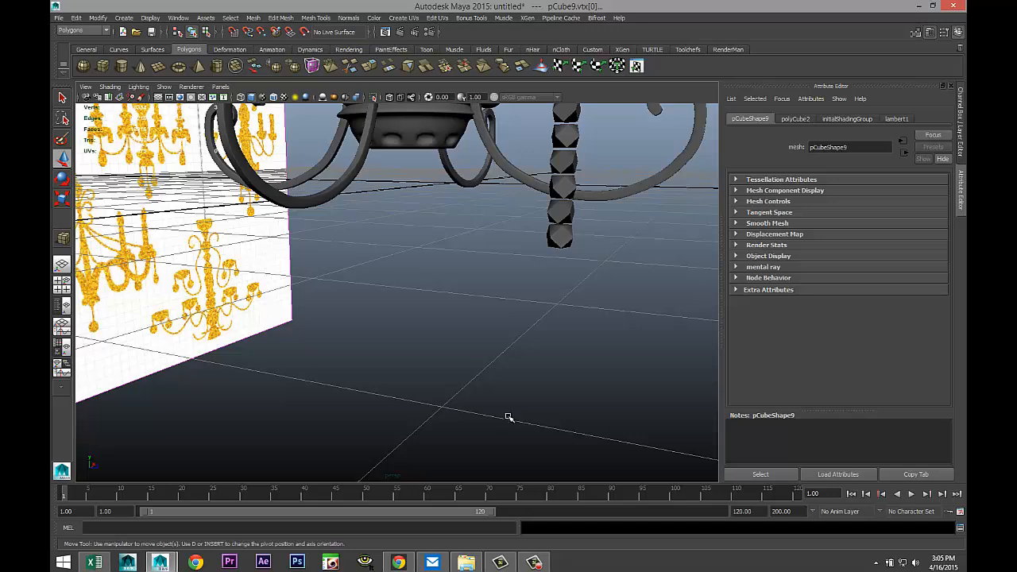
{"action": "key", "text": "f"}
{"action": "left_click_drag", "start_coordinate": [414, 400], "coordinate": [467, 402], "text": "alt"}
{"action": "scroll", "coordinate": [272, 425], "scroll_direction": "down", "scroll_amount": 5}
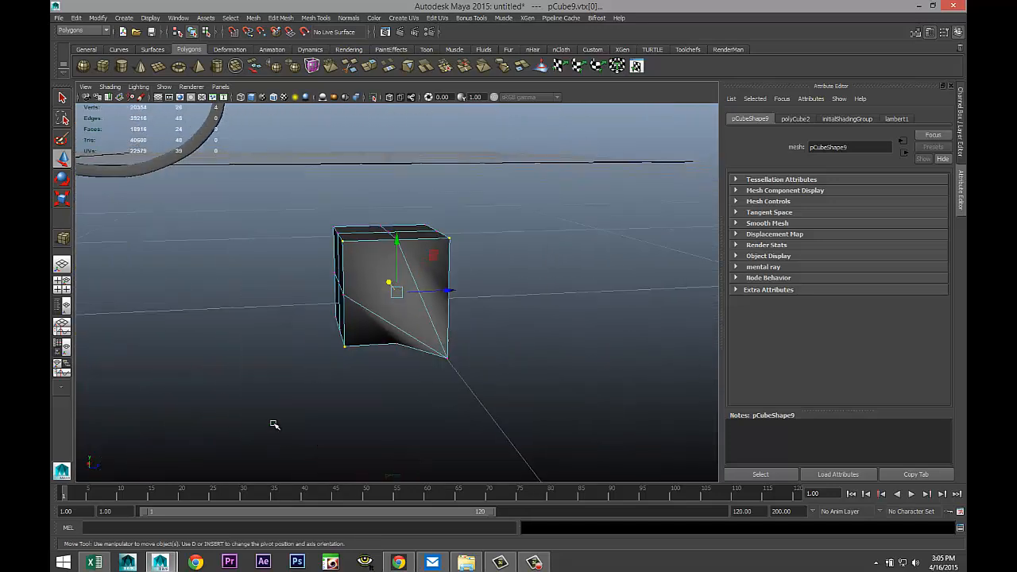
{"action": "key", "text": "r"}
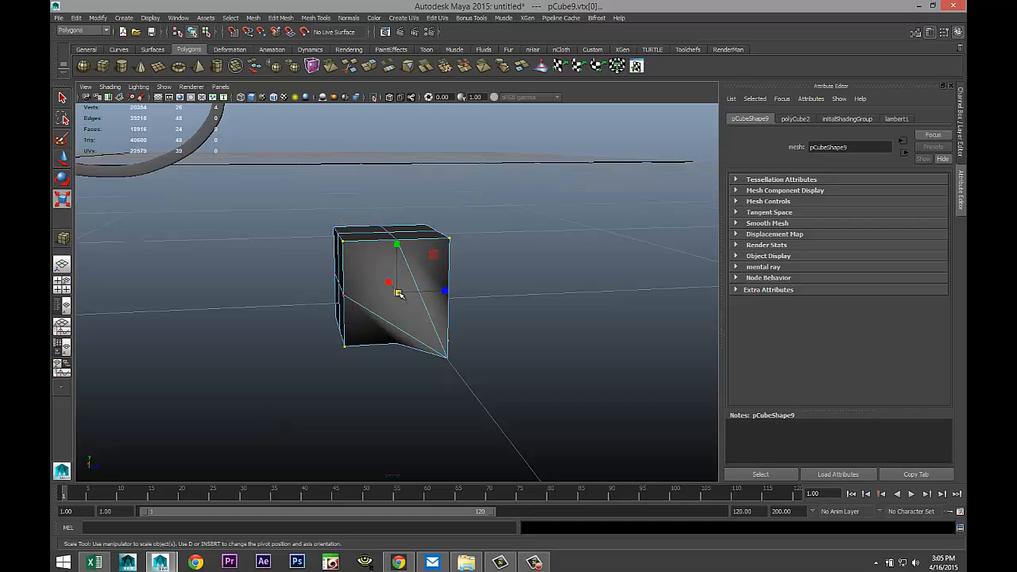
{"action": "left_click_drag", "start_coordinate": [399, 294], "coordinate": [376, 294]}
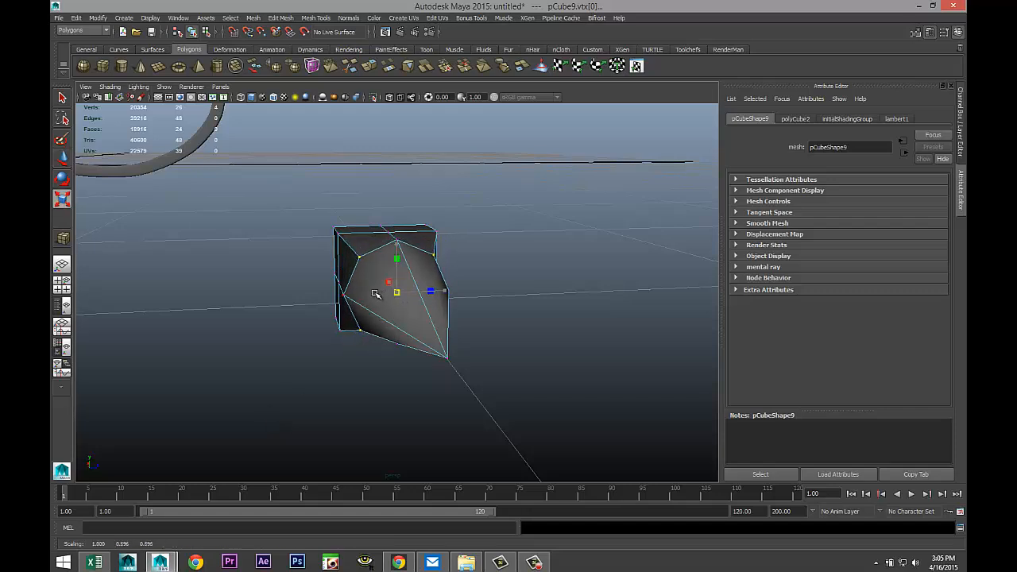
Select the four corner vertices of the face opposite the long point and scale them inward toward its centre
{"action": "left_click_drag", "start_coordinate": [477, 329], "coordinate": [332, 387], "text": "alt"}
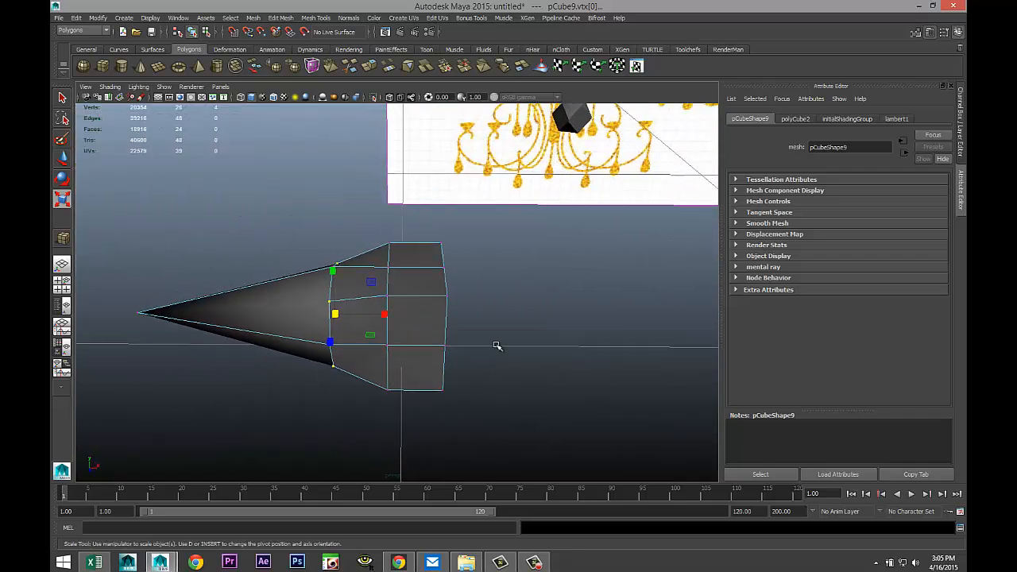
{"action": "left_click_drag", "start_coordinate": [493, 326], "coordinate": [419, 323], "text": "alt"}
{"action": "left_click", "coordinate": [390, 309]}
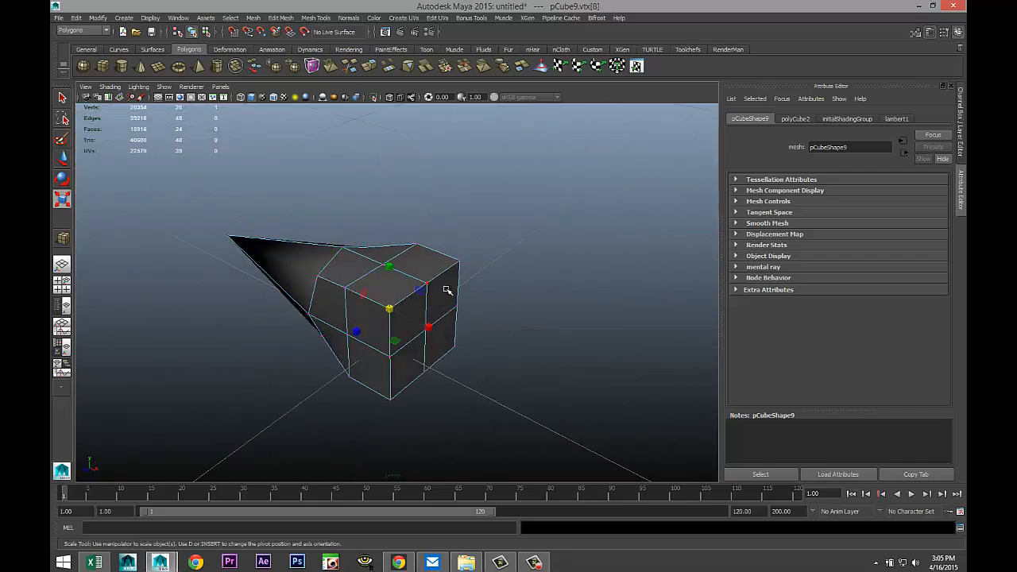
{"action": "left_click", "coordinate": [459, 261], "text": "shift"}
{"action": "left_click", "coordinate": [455, 348], "text": "shift"}
{"action": "left_click", "coordinate": [390, 397], "text": "shift"}
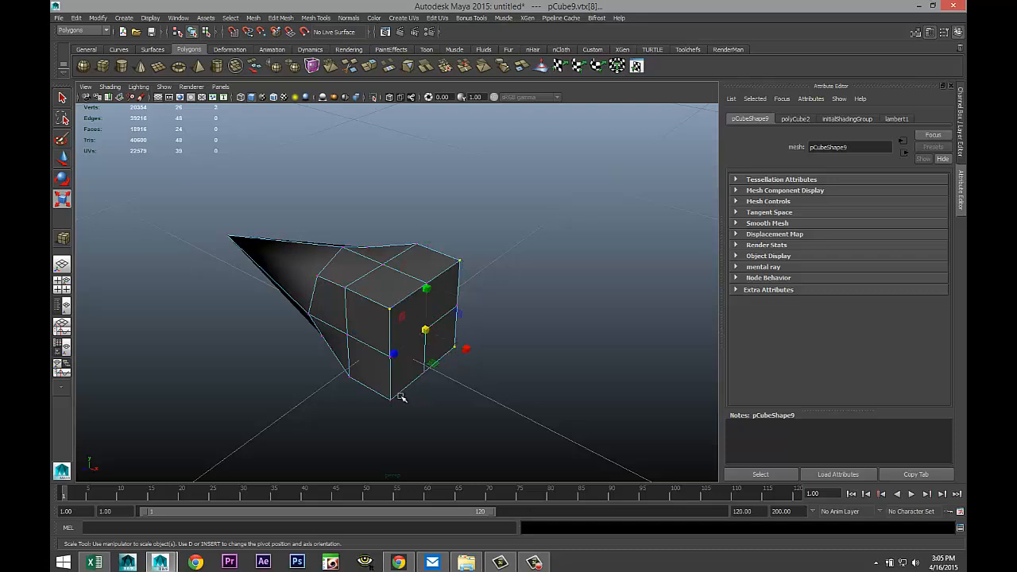
{"action": "left_click_drag", "start_coordinate": [426, 329], "coordinate": [393, 334]}
{"action": "left_click", "coordinate": [506, 373]}
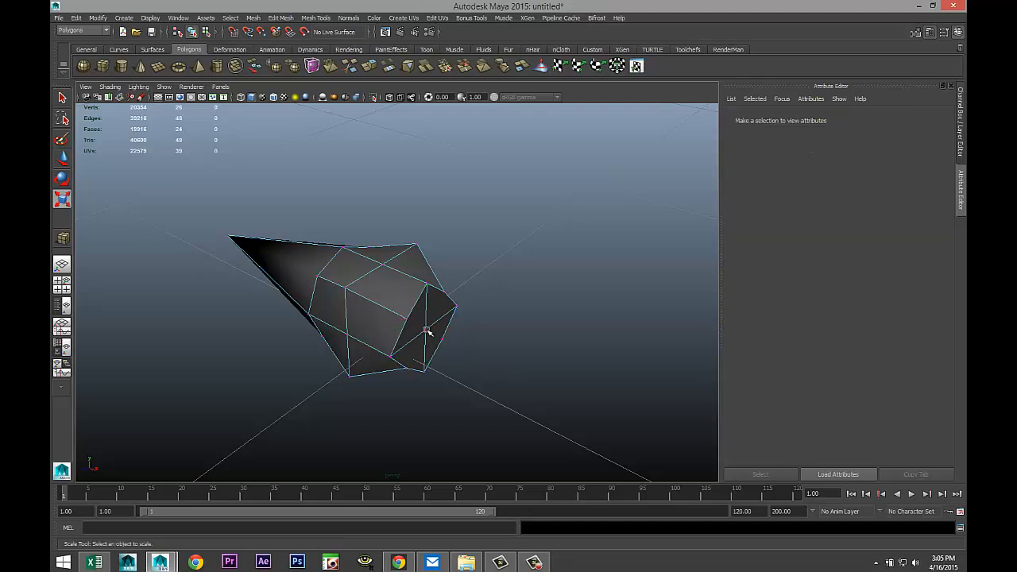
Move the centre vertex of the blunt end outward along X to form a short point
{"action": "left_click", "coordinate": [425, 329]}
{"action": "key", "text": "w"}
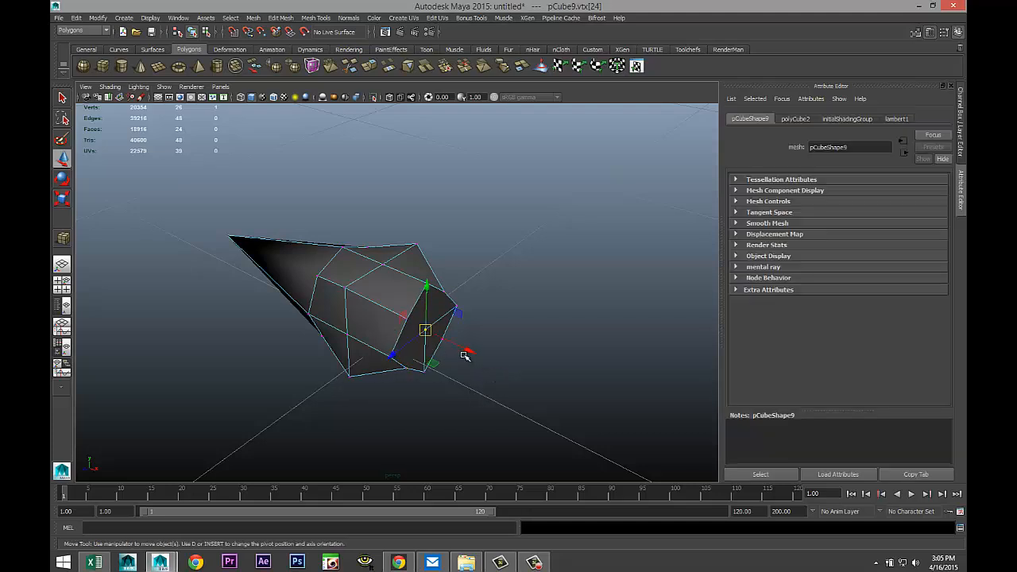
{"action": "left_click_drag", "start_coordinate": [466, 351], "coordinate": [512, 384]}
{"action": "left_click", "coordinate": [450, 423]}
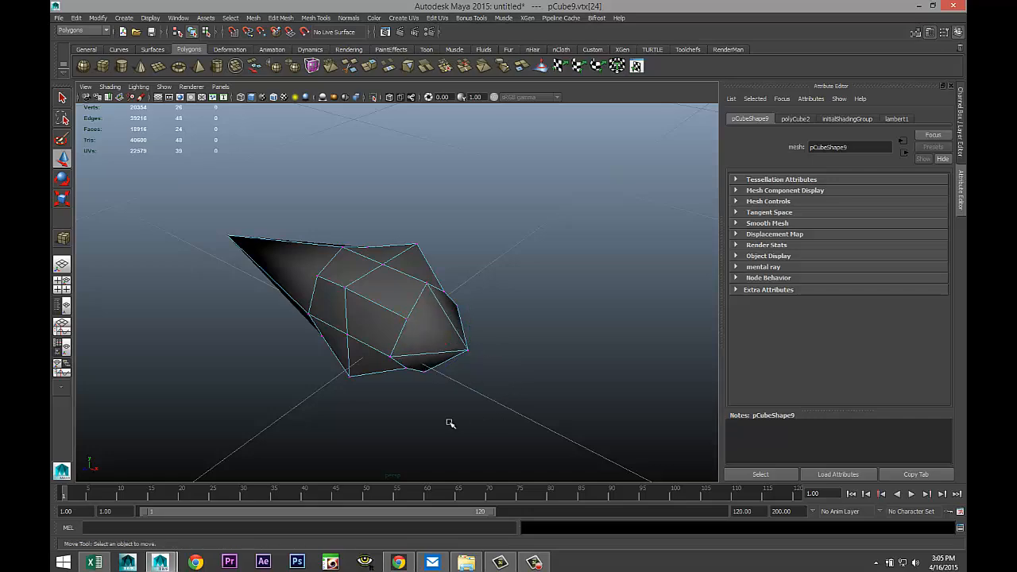
Select the whole pendant in object mode and rotate it to 90 degrees about Z so its long point faces down
{"action": "left_click_drag", "start_coordinate": [397, 411], "coordinate": [438, 411], "text": "alt"}
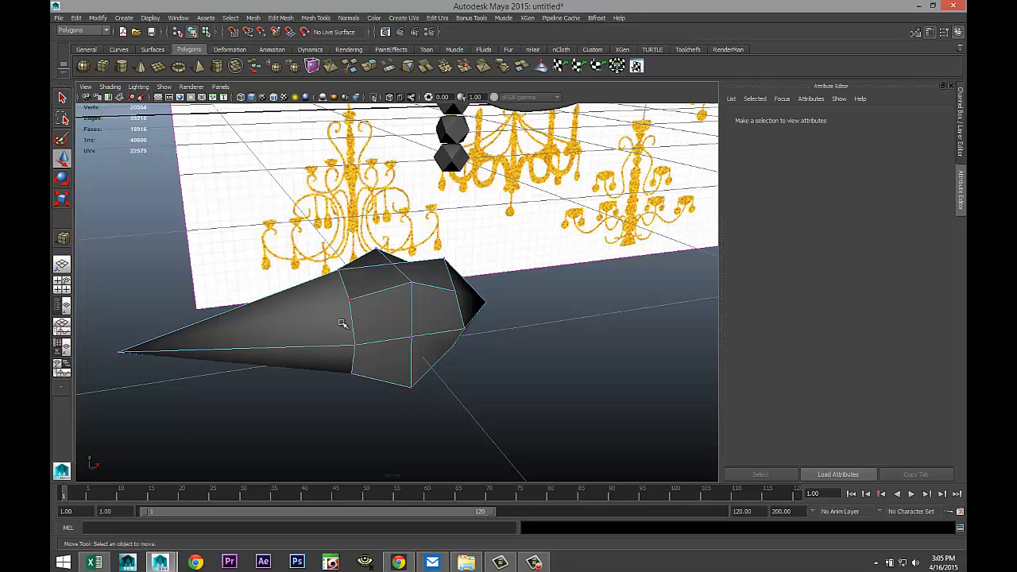
{"action": "right_click_drag", "start_coordinate": [345, 321], "coordinate": [389, 301]}
{"action": "left_click", "coordinate": [389, 301]}
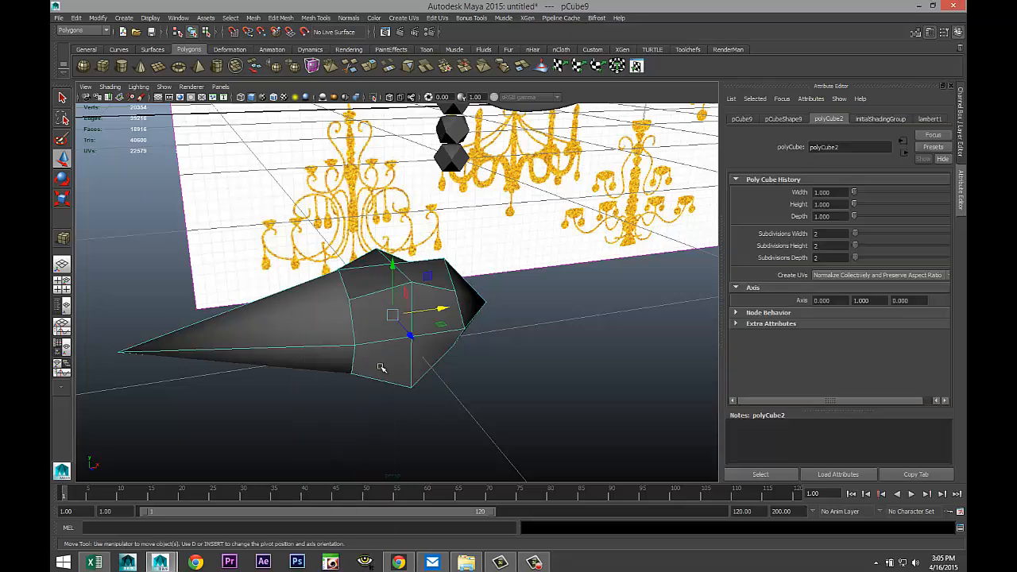
{"action": "key", "text": "e"}
{"action": "left_click_drag", "start_coordinate": [341, 350], "coordinate": [383, 367]}
{"action": "left_click", "coordinate": [786, 123]}
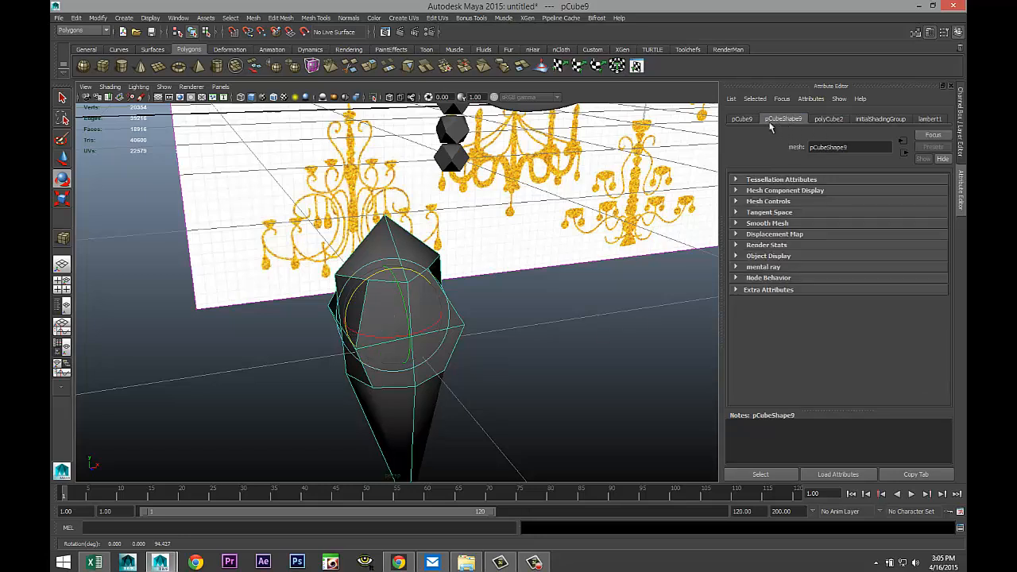
{"action": "left_click", "coordinate": [742, 122]}
{"action": "left_click", "coordinate": [912, 203]}
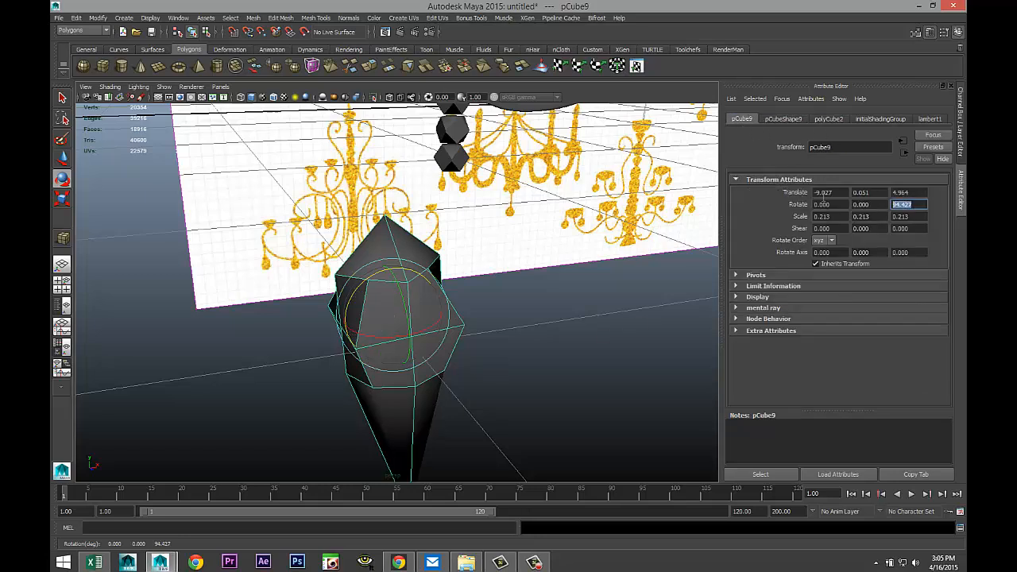
{"action": "type", "text": "90"}
{"action": "key", "text": "Return"}
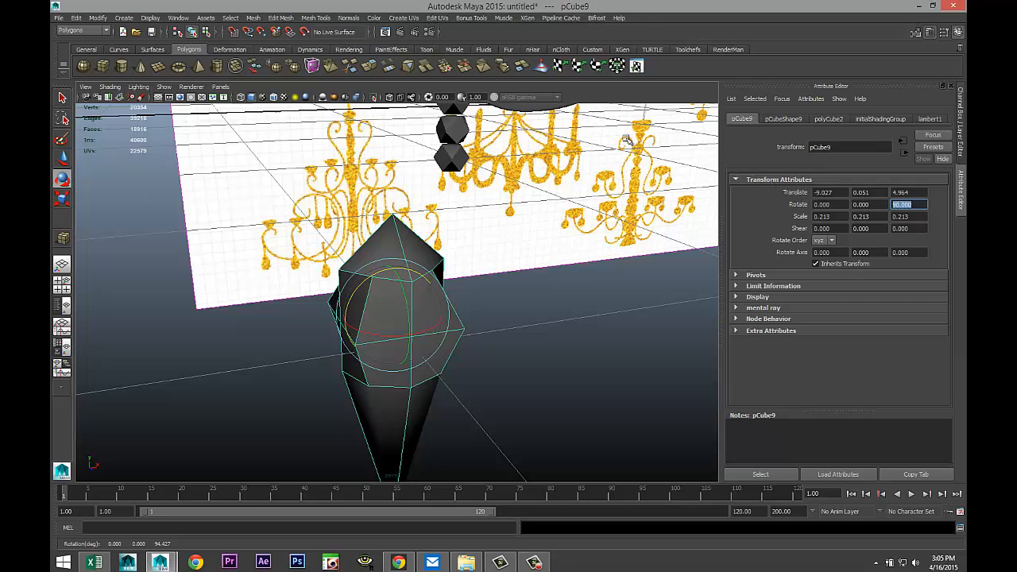
In the top view, move the pendant to about X -8.426, Z 3.870 so it is centred on the bead strand
{"action": "left_click", "coordinate": [64, 283]}
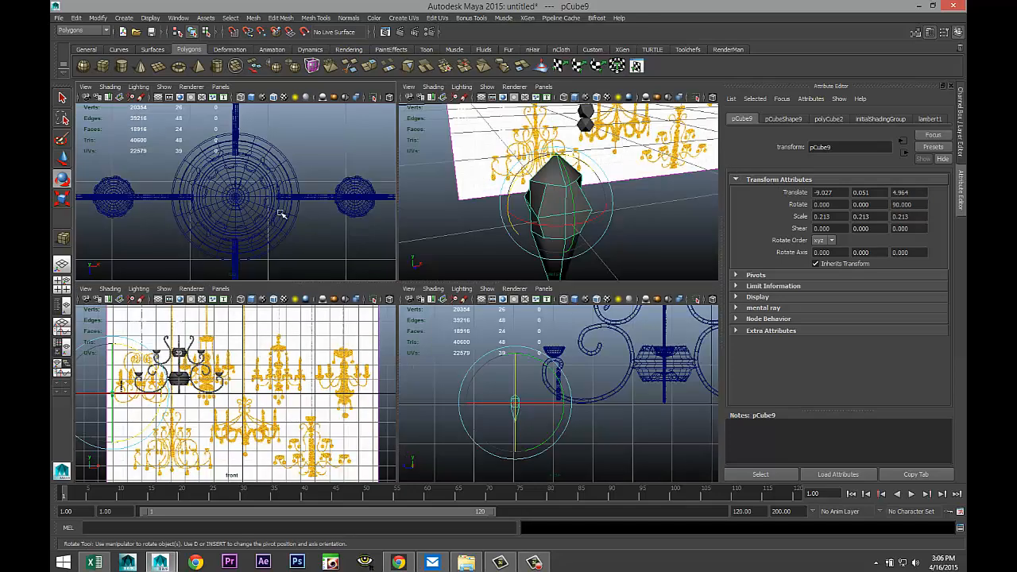
{"action": "key", "text": "space"}
{"action": "key", "text": "f"}
{"action": "scroll", "coordinate": [285, 246], "scroll_direction": "down", "scroll_amount": 10}
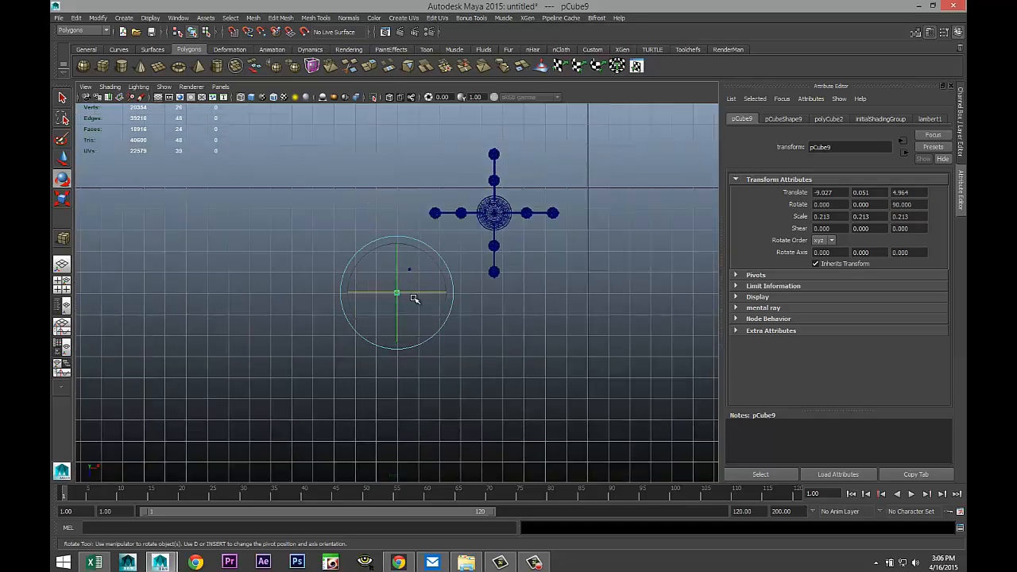
{"action": "scroll", "coordinate": [414, 299], "scroll_direction": "up", "scroll_amount": 4}
{"action": "key", "text": "w"}
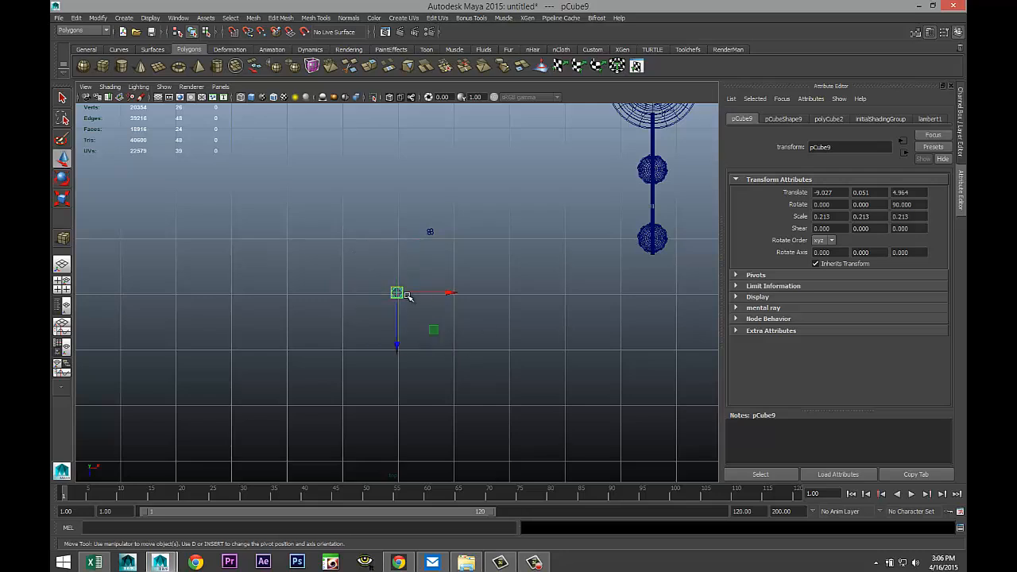
{"action": "left_click_drag", "start_coordinate": [397, 292], "coordinate": [432, 234]}
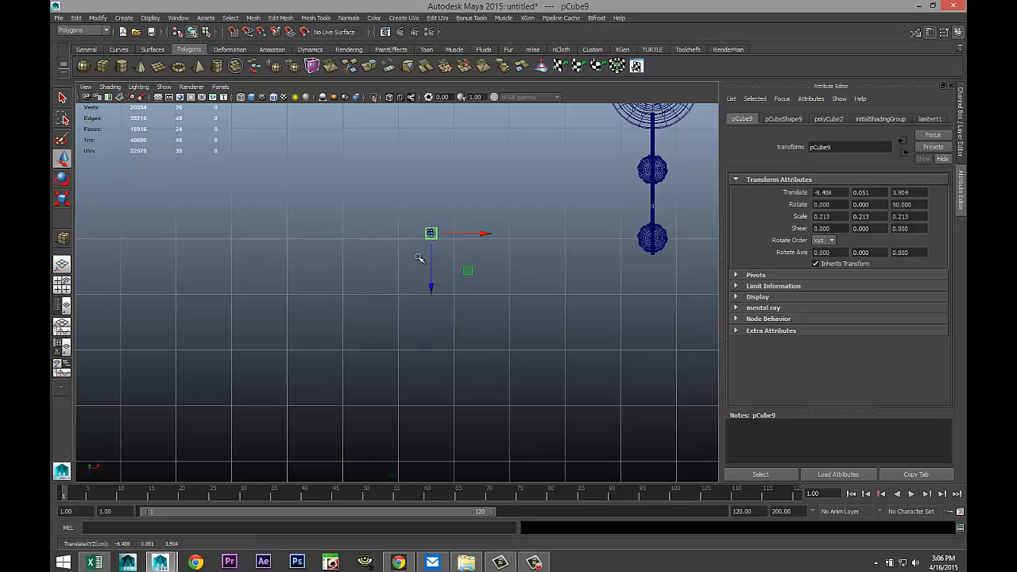
{"action": "key", "text": "f"}
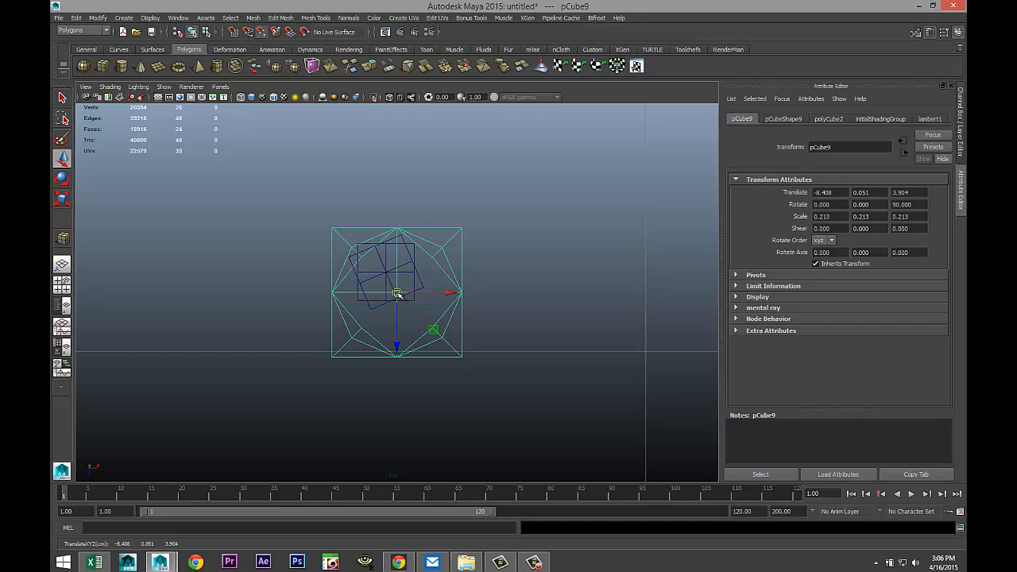
{"action": "left_click_drag", "start_coordinate": [397, 292], "coordinate": [386, 274]}
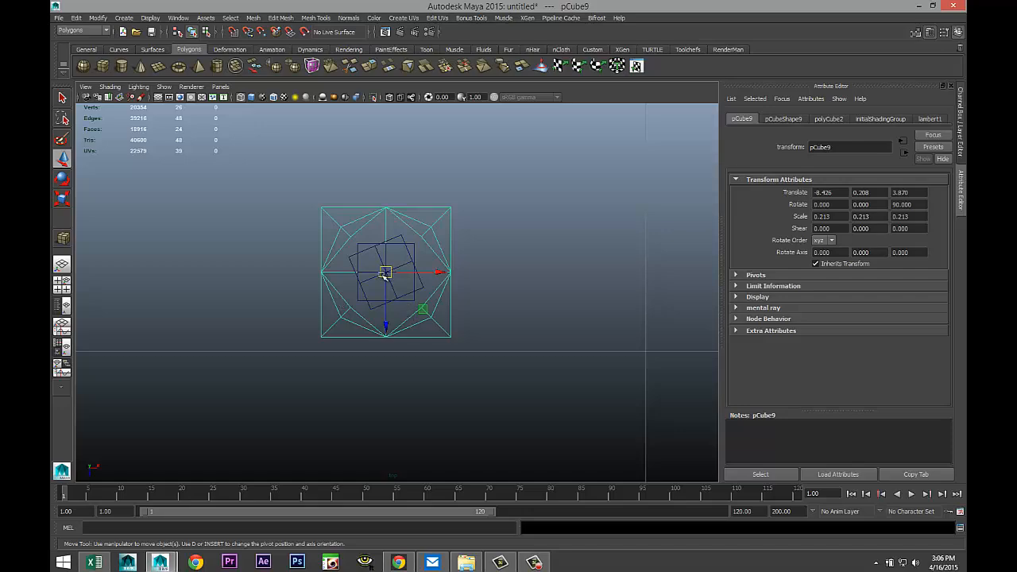
In the perspective view, lower the pendant along Y to about -0.115 so it hangs beneath the last bead
{"action": "left_click", "coordinate": [62, 284]}
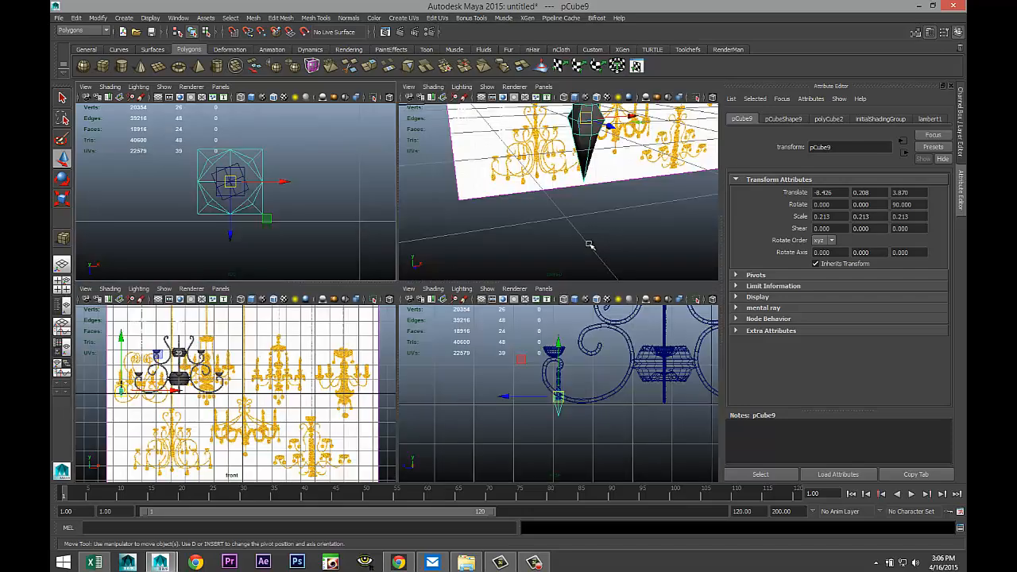
{"action": "key", "text": "space"}
{"action": "scroll", "coordinate": [557, 245], "scroll_direction": "down", "scroll_amount": 3}
{"action": "middle_click_drag", "start_coordinate": [483, 242], "coordinate": [516, 363], "text": "alt"}
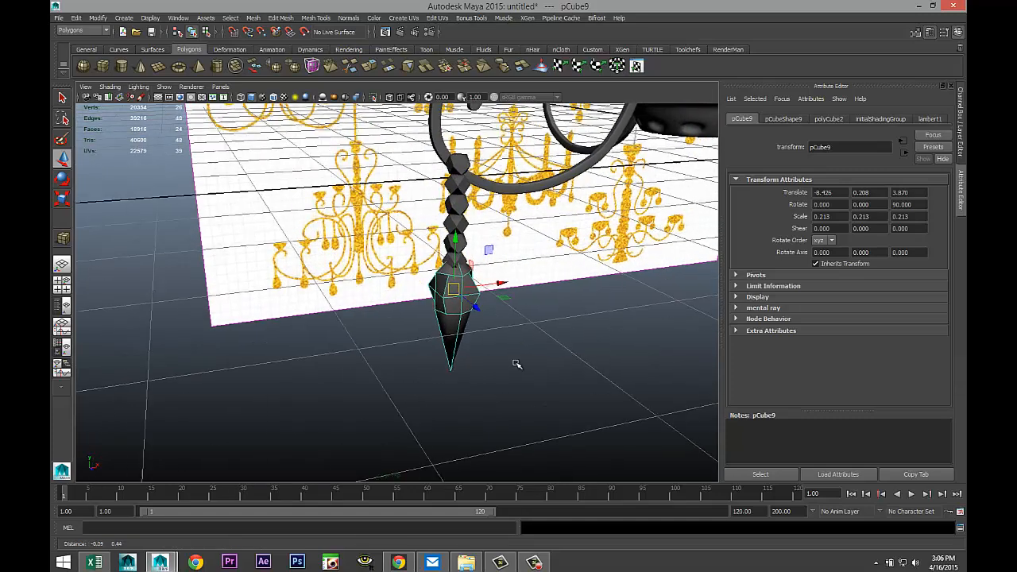
{"action": "scroll", "coordinate": [509, 360], "scroll_direction": "up", "scroll_amount": 2}
{"action": "left_click_drag", "start_coordinate": [471, 238], "coordinate": [500, 323]}
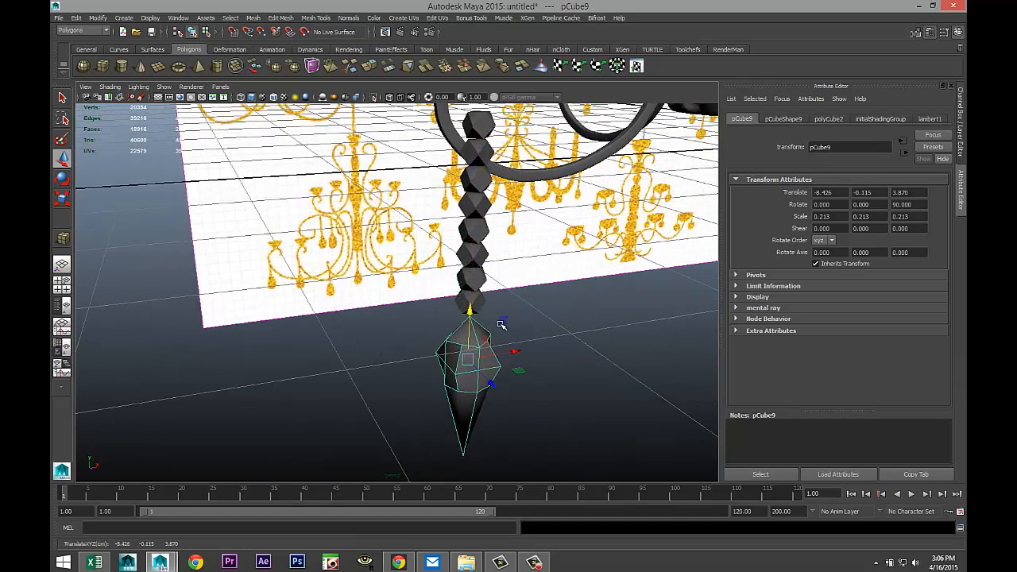
Scale the pendant uniformly to about 0.151 and raise it to about Y -0.035 against the lowest bead
{"action": "left_click_drag", "start_coordinate": [558, 346], "coordinate": [554, 334], "text": "alt"}
{"action": "middle_click_drag", "start_coordinate": [554, 333], "coordinate": [531, 268], "text": "alt"}
{"action": "left_click_drag", "start_coordinate": [532, 267], "coordinate": [471, 268], "text": "alt"}
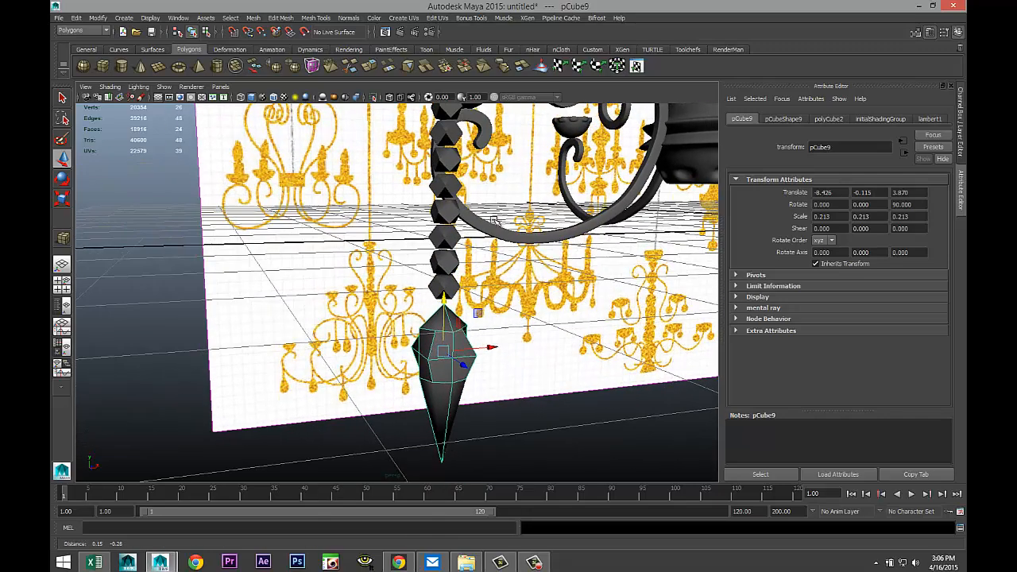
{"action": "key", "text": "r"}
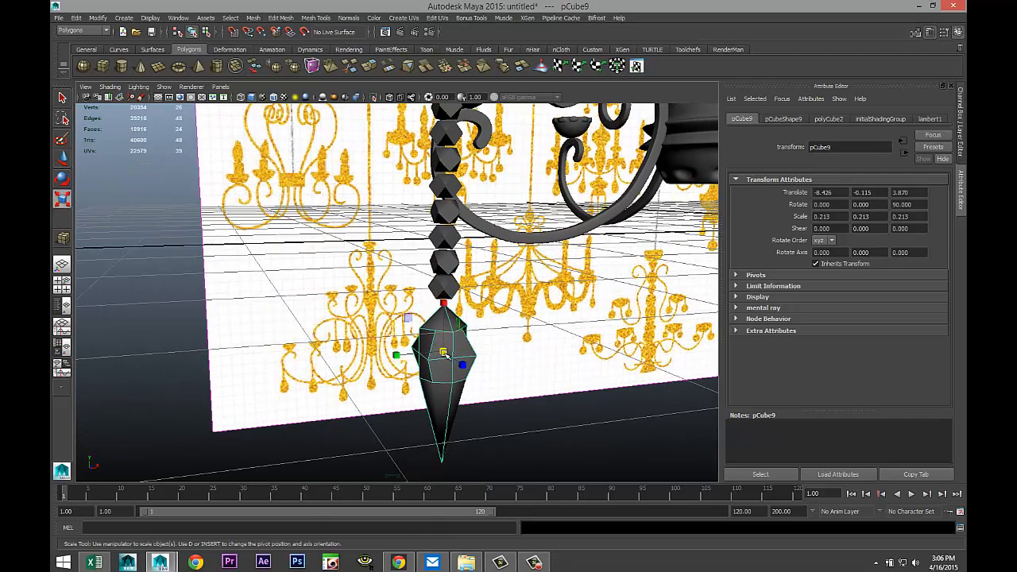
{"action": "left_click_drag", "start_coordinate": [446, 355], "coordinate": [413, 350]}
{"action": "key", "text": "w"}
{"action": "left_click_drag", "start_coordinate": [447, 300], "coordinate": [451, 282]}
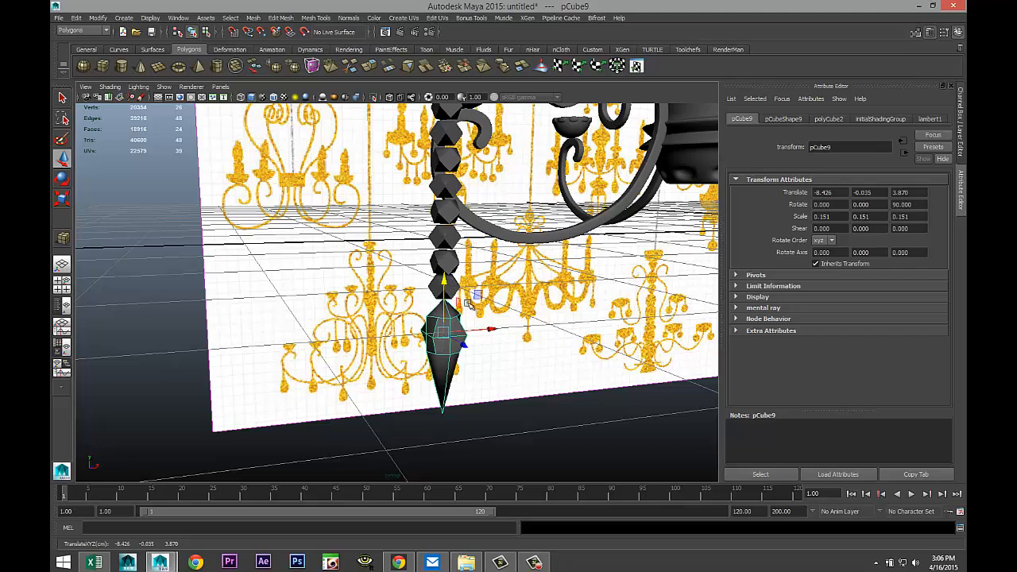
{"action": "scroll", "coordinate": [480, 347], "scroll_direction": "down", "scroll_amount": 3}
{"action": "left_click_drag", "start_coordinate": [482, 329], "coordinate": [500, 350], "text": "alt"}
{"action": "left_click_drag", "start_coordinate": [507, 338], "coordinate": [511, 402], "text": "alt"}
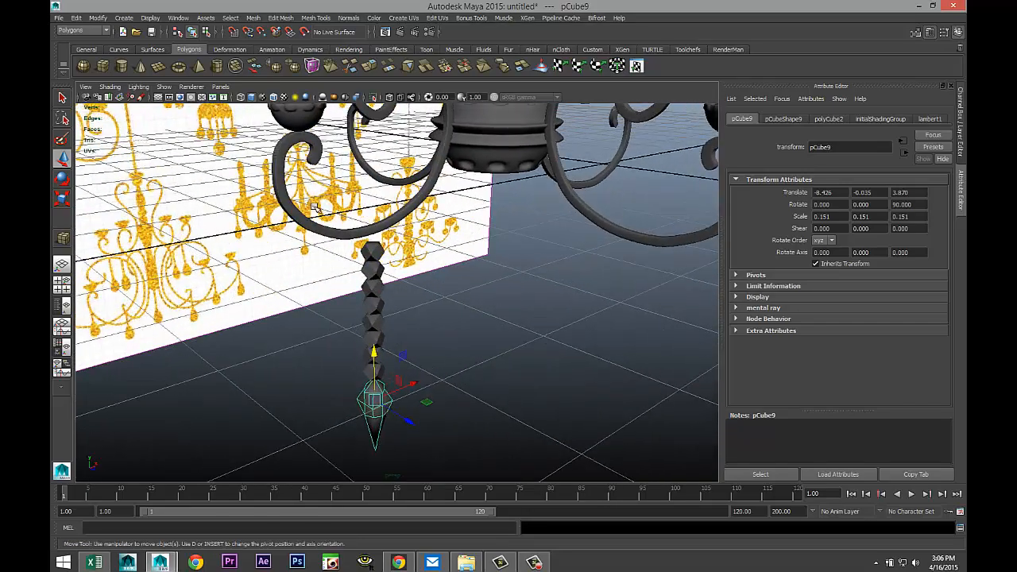
{"action": "left_click", "coordinate": [178, 66]}
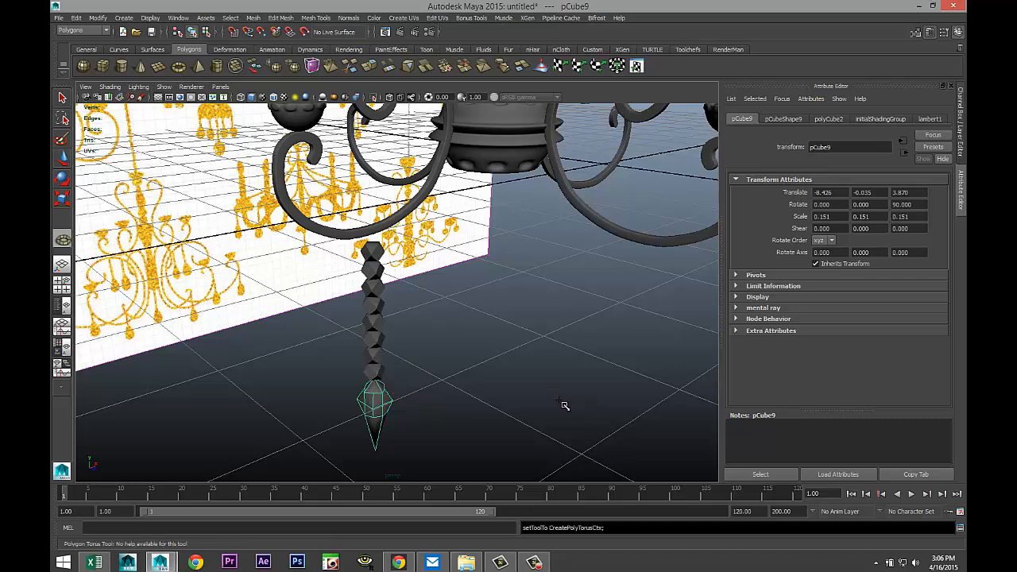
{"action": "left_click_drag", "start_coordinate": [564, 406], "coordinate": [652, 417]}
{"action": "left_click_drag", "start_coordinate": [538, 379], "coordinate": [542, 389]}
{"action": "scroll", "coordinate": [542, 389], "scroll_direction": "down", "scroll_amount": 5}
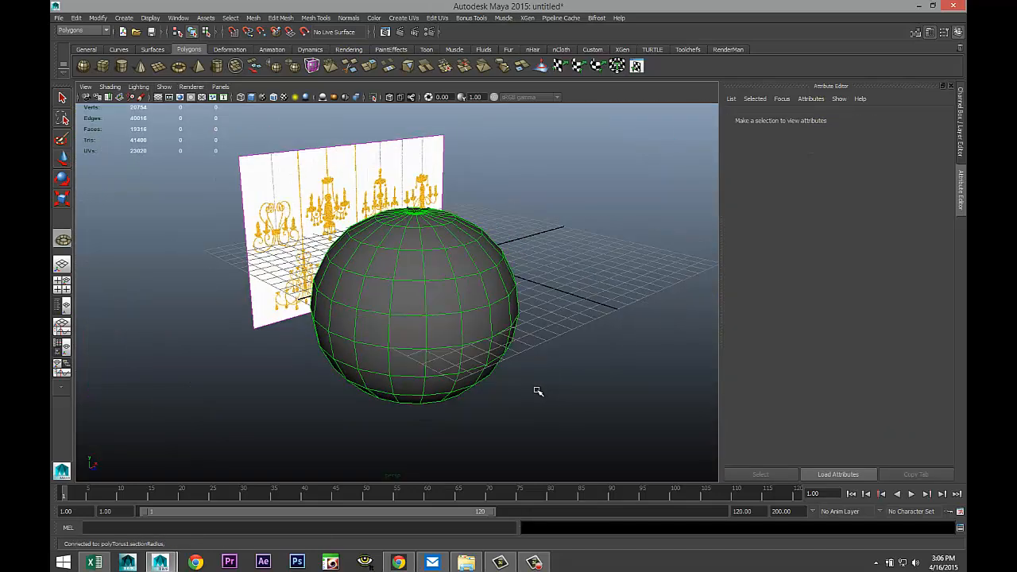
{"action": "key", "text": "ctrl+z"}
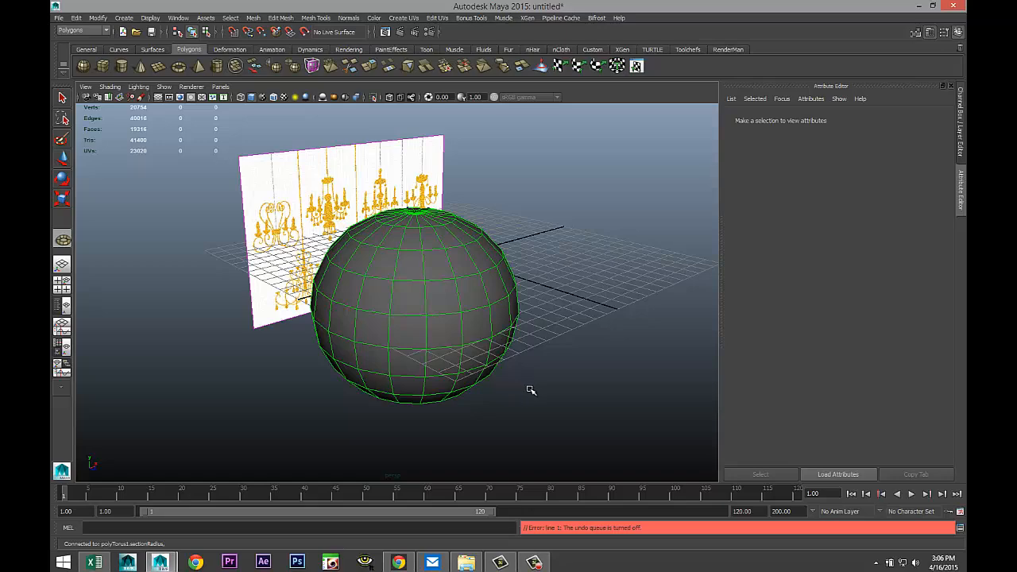
{"action": "key", "text": "w"}
{"action": "key", "text": "ctrl+z"}
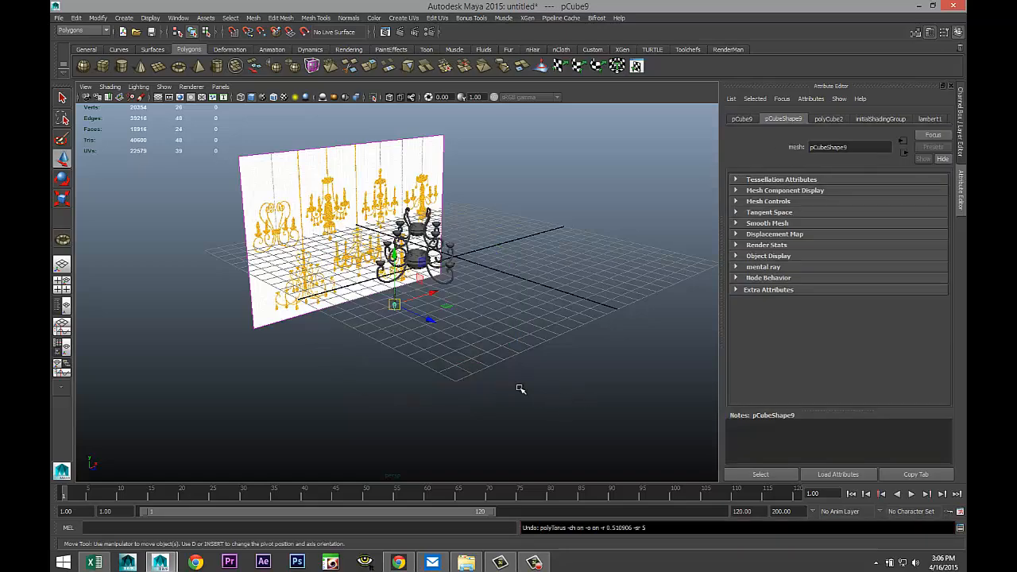
Create a polygon torus in front of the chandelier and scale it down uniformly to about 0.022
{"action": "scroll", "coordinate": [508, 380], "scroll_direction": "up", "scroll_amount": 4}
{"action": "scroll", "coordinate": [493, 369], "scroll_direction": "up", "scroll_amount": 4}
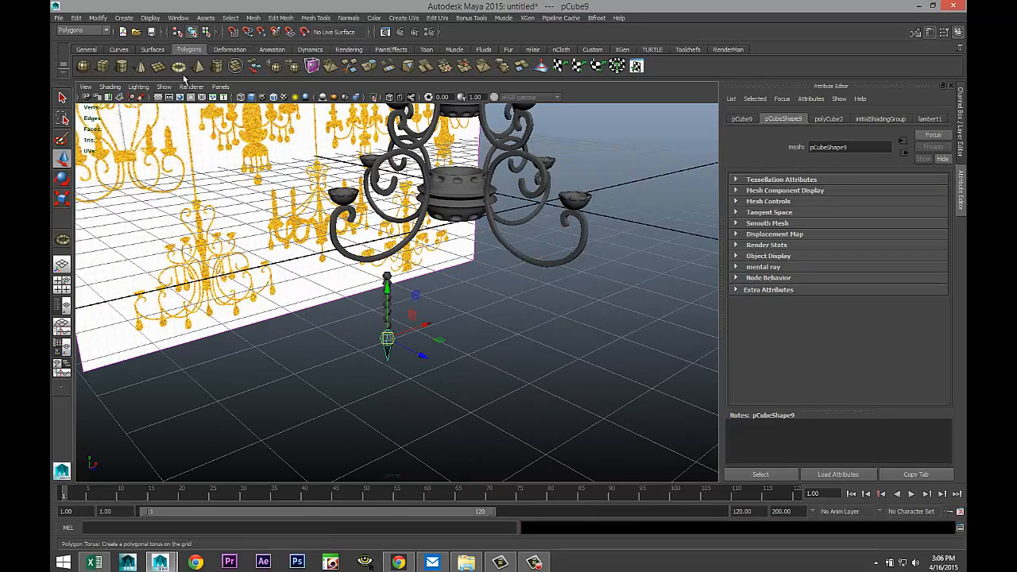
{"action": "left_click", "coordinate": [179, 68]}
{"action": "scroll", "coordinate": [505, 380], "scroll_direction": "down", "scroll_amount": 4}
{"action": "scroll", "coordinate": [506, 380], "scroll_direction": "down", "scroll_amount": 5}
{"action": "left_click_drag", "start_coordinate": [480, 389], "coordinate": [664, 426]}
{"action": "key", "text": "r"}
{"action": "left_click_drag", "start_coordinate": [476, 386], "coordinate": [138, 352]}
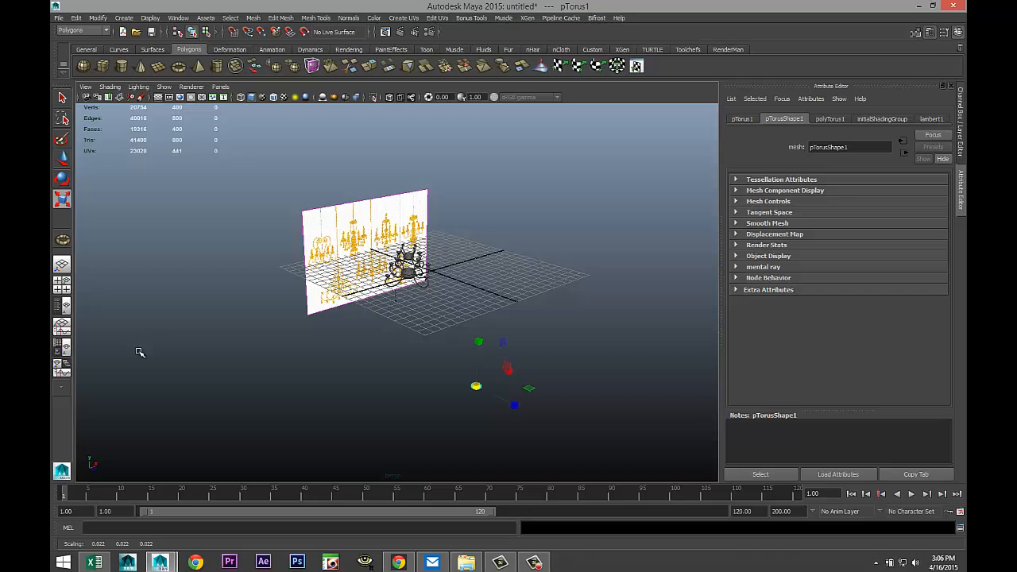
Move the torus in the perspective and top views to about X -8.368, Z 3.771, over the bead strand
{"action": "key", "text": "f"}
{"action": "scroll", "coordinate": [249, 387], "scroll_direction": "down", "scroll_amount": 6}
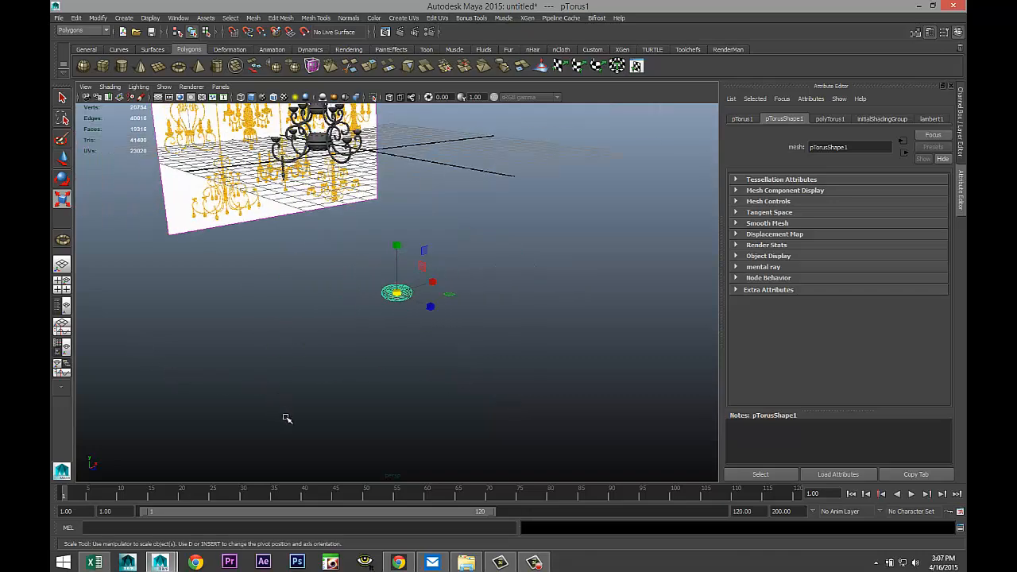
{"action": "key", "text": "w"}
{"action": "left_click_drag", "start_coordinate": [426, 302], "coordinate": [297, 246]}
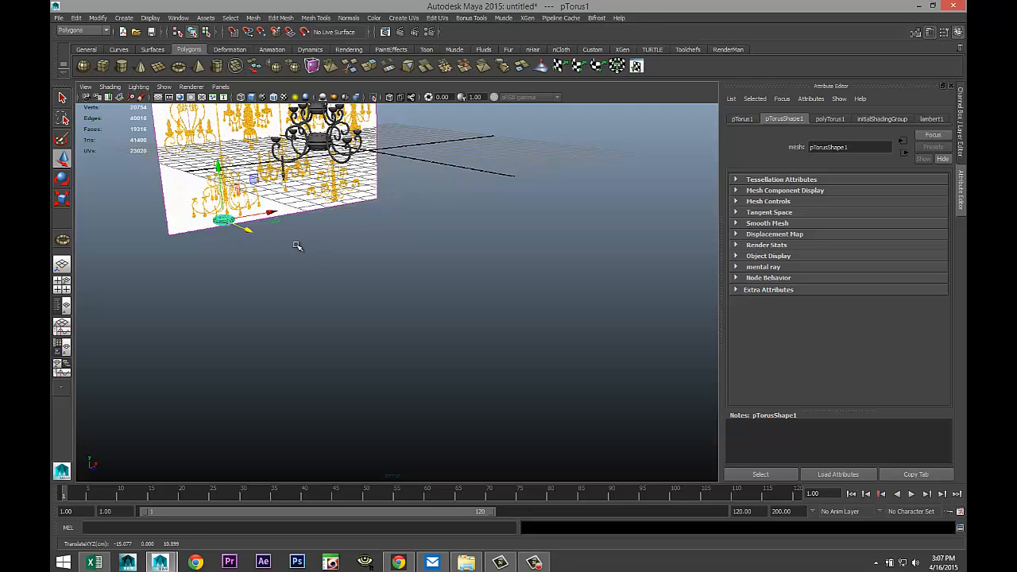
{"action": "left_click", "coordinate": [62, 282]}
{"action": "key", "text": "space"}
{"action": "scroll", "coordinate": [314, 220], "scroll_direction": "up", "scroll_amount": 6}
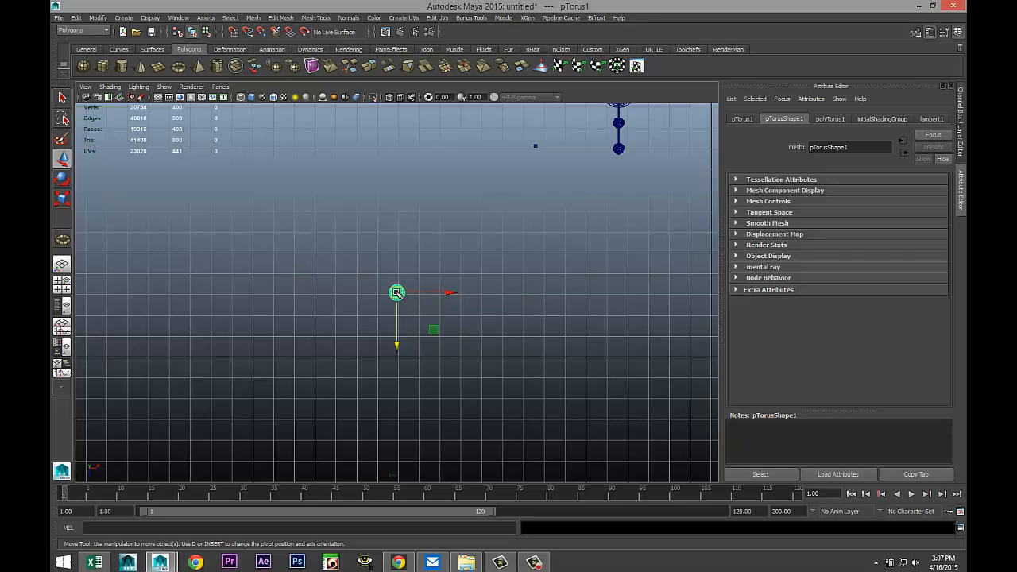
{"action": "left_click_drag", "start_coordinate": [396, 293], "coordinate": [536, 146]}
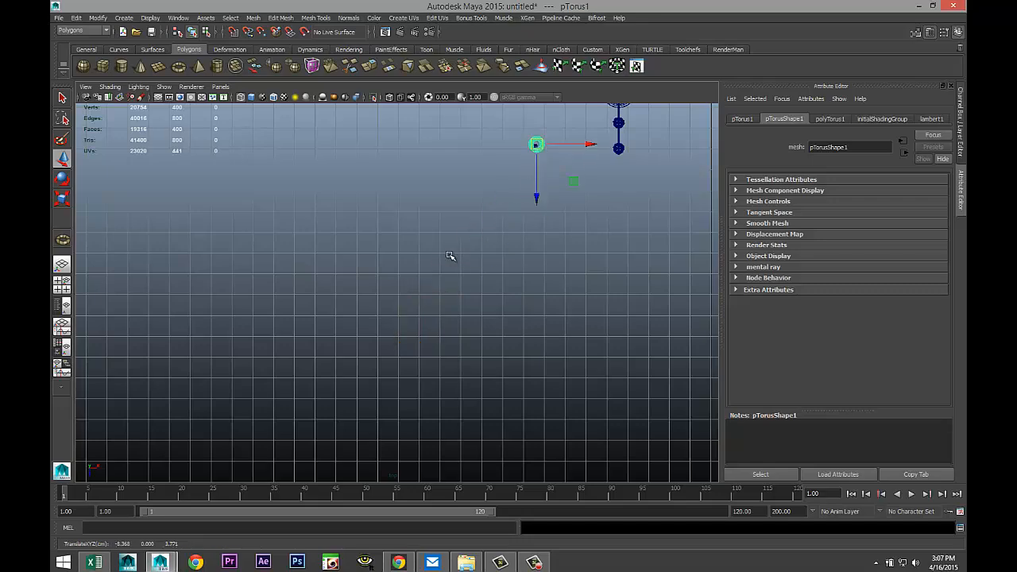
{"action": "key", "text": "f"}
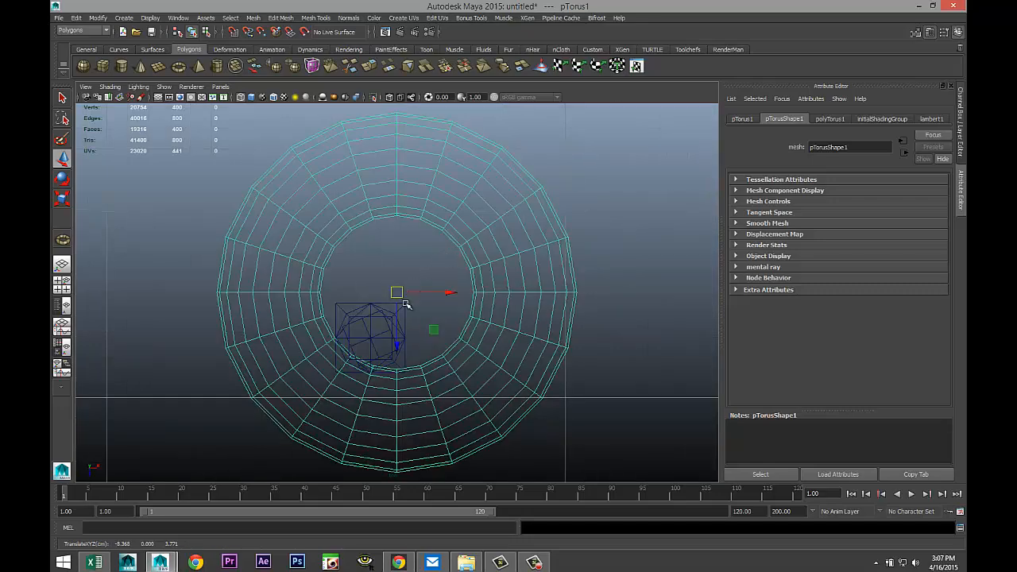
Scale the torus down further and raise it to about Y 0.928, just above the top bead of the strand
{"action": "left_click", "coordinate": [62, 284]}
{"action": "key", "text": "space"}
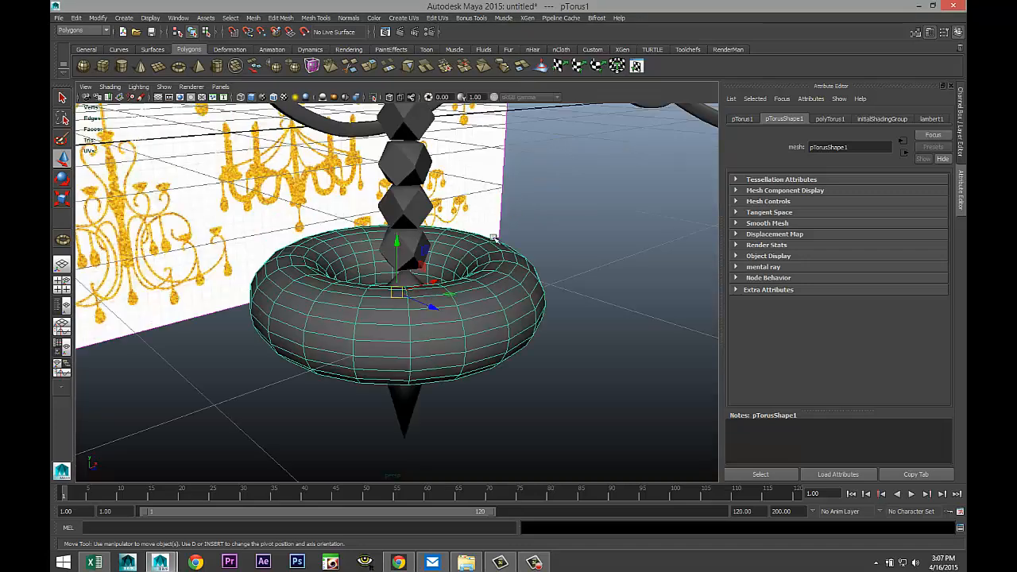
{"action": "scroll", "coordinate": [480, 259], "scroll_direction": "down", "scroll_amount": 5}
{"action": "key", "text": "r"}
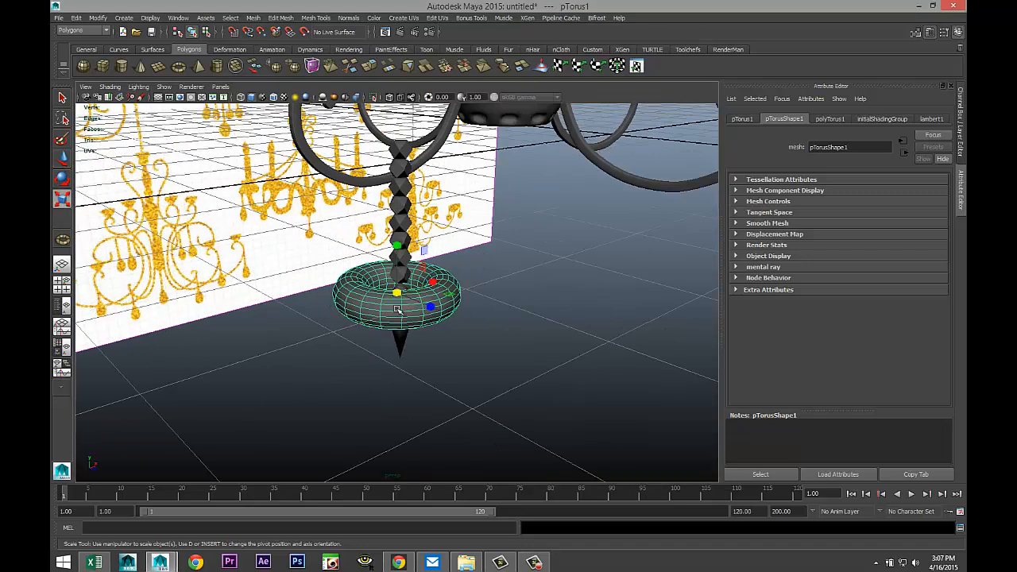
{"action": "left_click_drag", "start_coordinate": [397, 293], "coordinate": [329, 304]}
{"action": "key", "text": "w"}
{"action": "left_click_drag", "start_coordinate": [405, 242], "coordinate": [412, 74]}
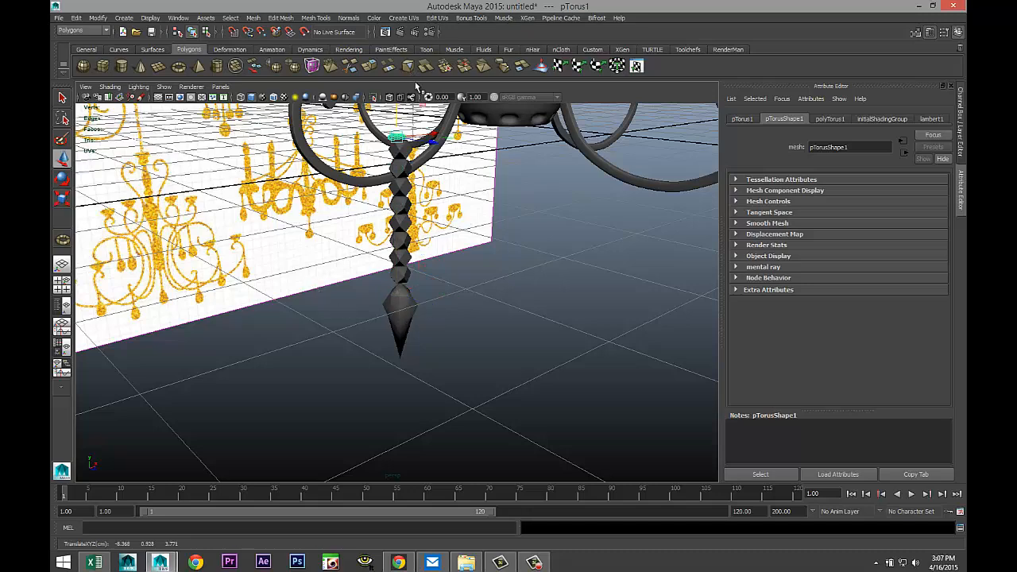
Rotate the torus about 88 degrees around X to stand it upright and open its polyTorus construction attributes
{"action": "key", "text": "f"}
{"action": "key", "text": "e"}
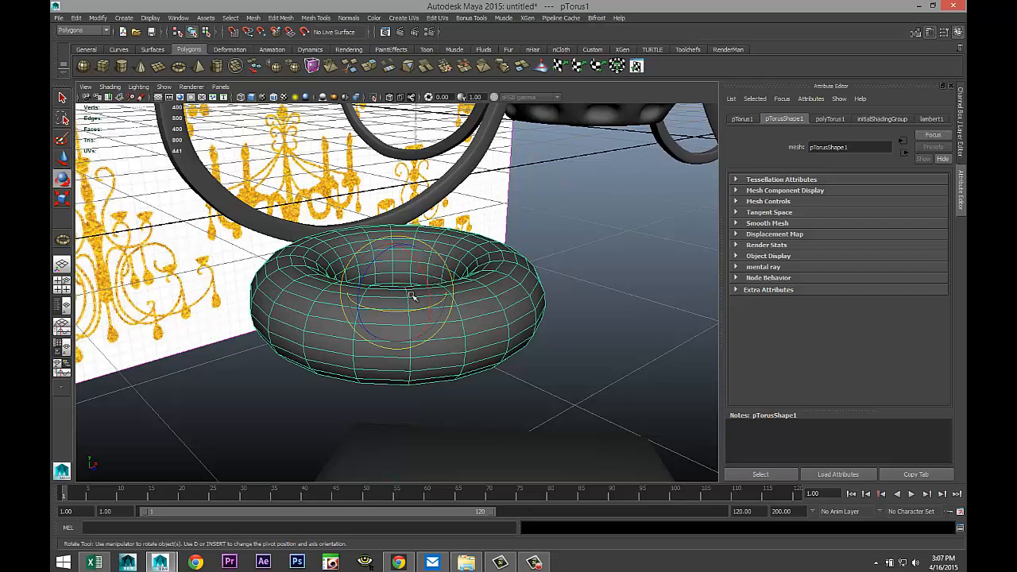
{"action": "left_click_drag", "start_coordinate": [414, 263], "coordinate": [451, 325]}
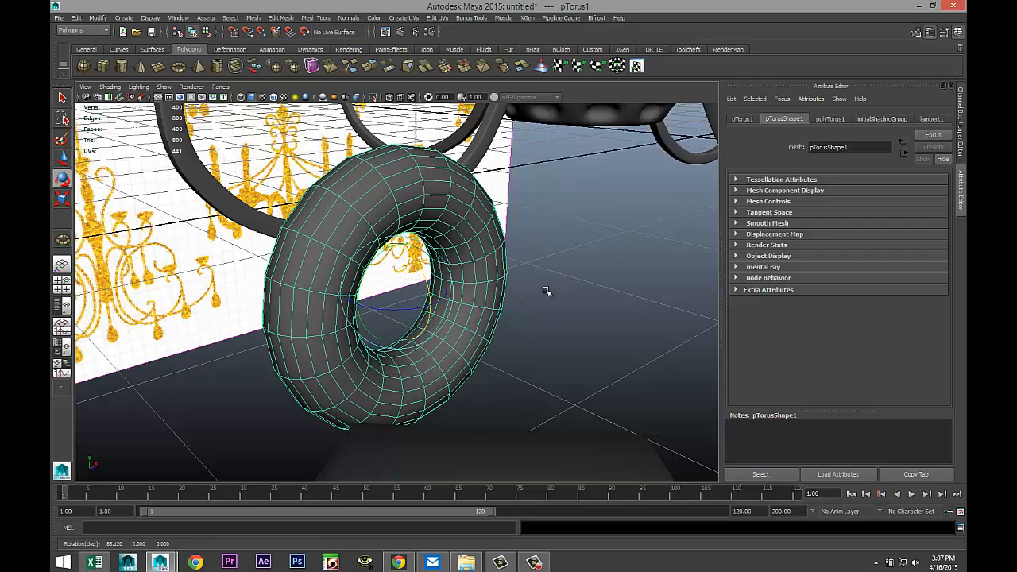
{"action": "left_click", "coordinate": [830, 119]}
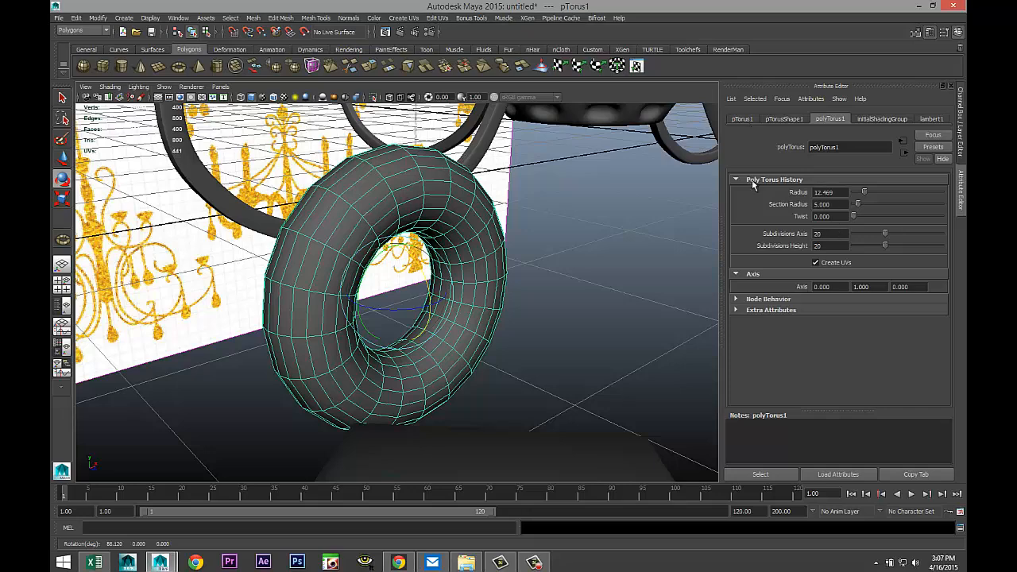
Set the torus's X rotation to exactly 90 degrees in its transform attributes and deselect it
{"action": "left_click", "coordinate": [743, 119]}
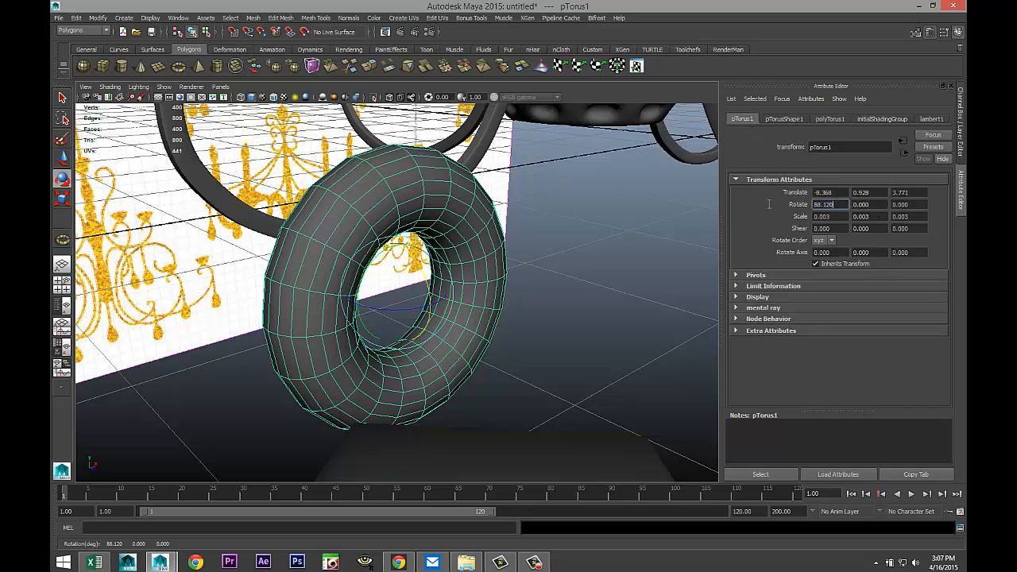
{"action": "left_click_drag", "start_coordinate": [770, 204], "coordinate": [693, 199]}
{"action": "key", "text": "Return"}
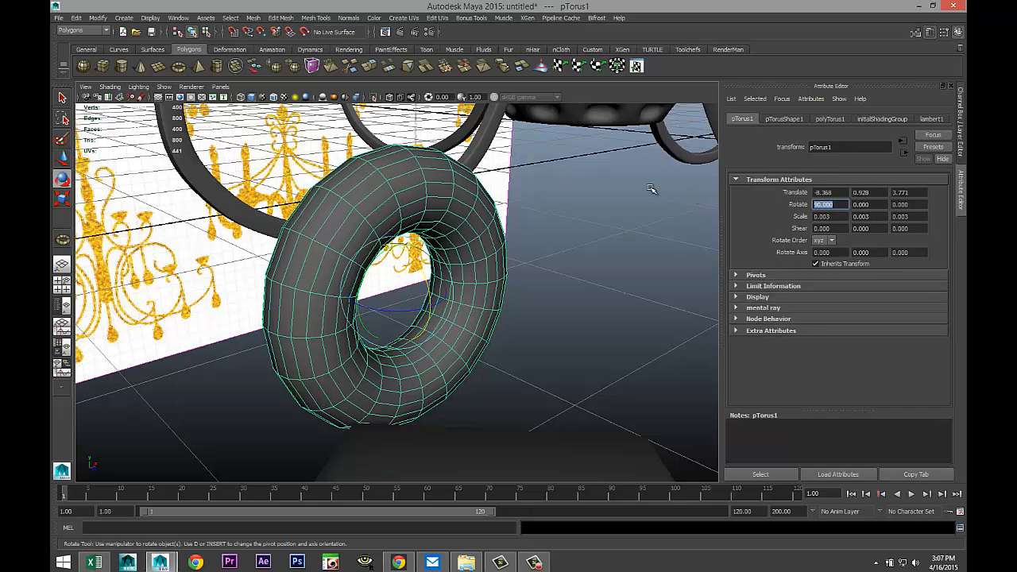
{"action": "left_click", "coordinate": [540, 323]}
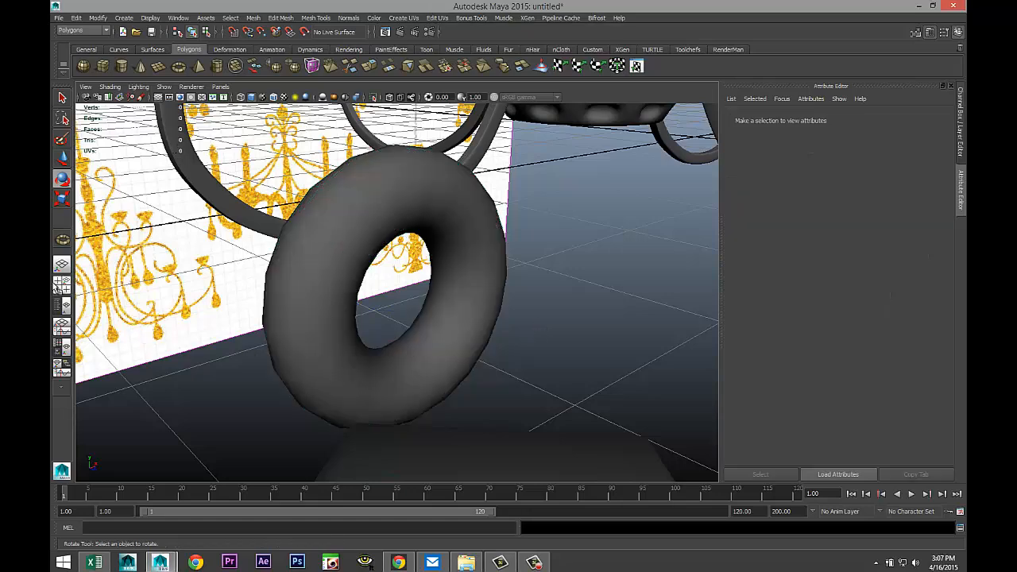
Center the torus on the bead strand in the top view, at about X -8.426, Z 3.870
{"action": "left_click", "coordinate": [67, 288]}
{"action": "key", "text": "space"}
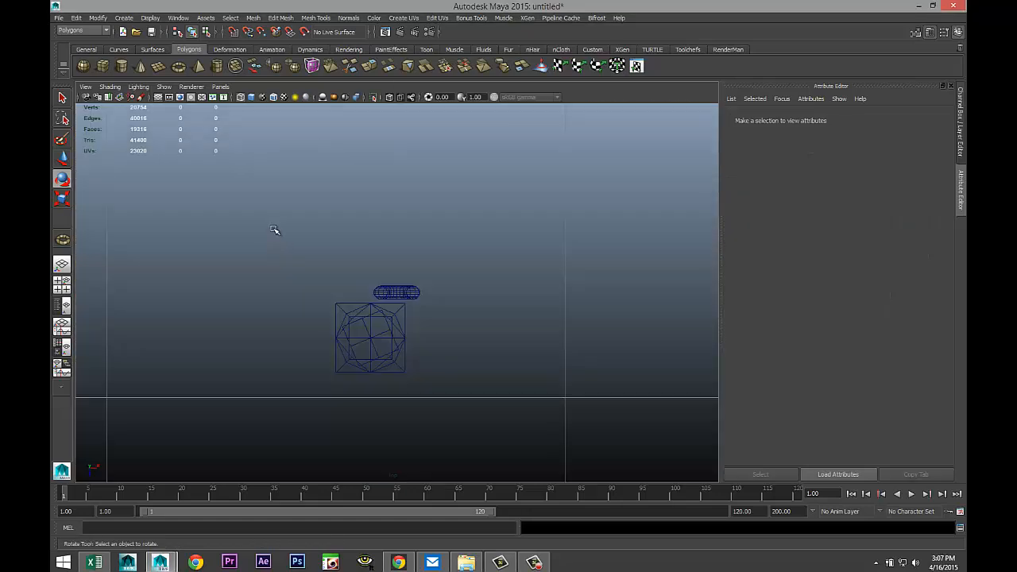
{"action": "key", "text": "a"}
{"action": "scroll", "coordinate": [389, 395], "scroll_direction": "down", "scroll_amount": 5}
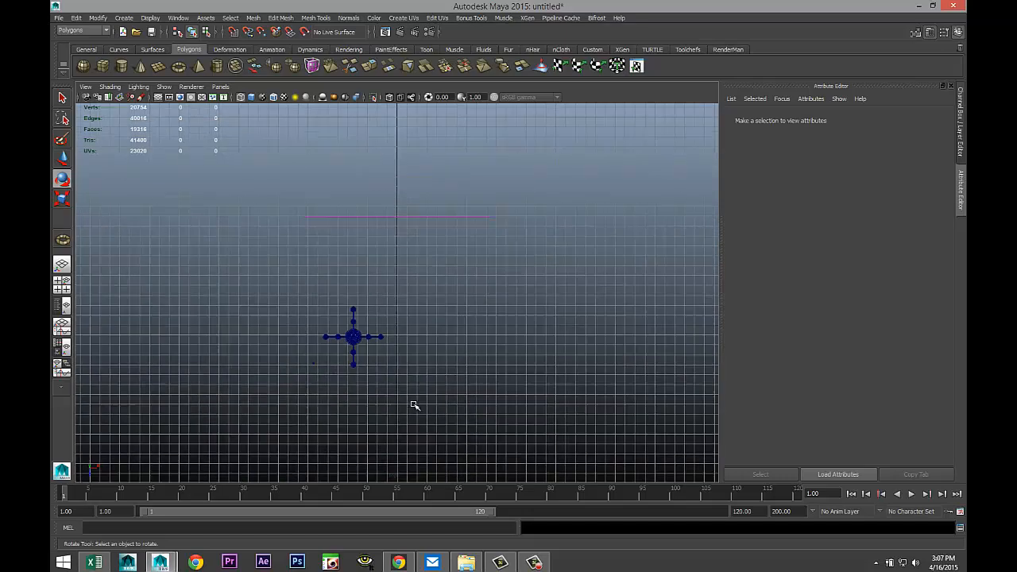
{"action": "middle_click_drag", "start_coordinate": [419, 389], "coordinate": [551, 297], "text": "alt"}
{"action": "left_click", "coordinate": [445, 274]}
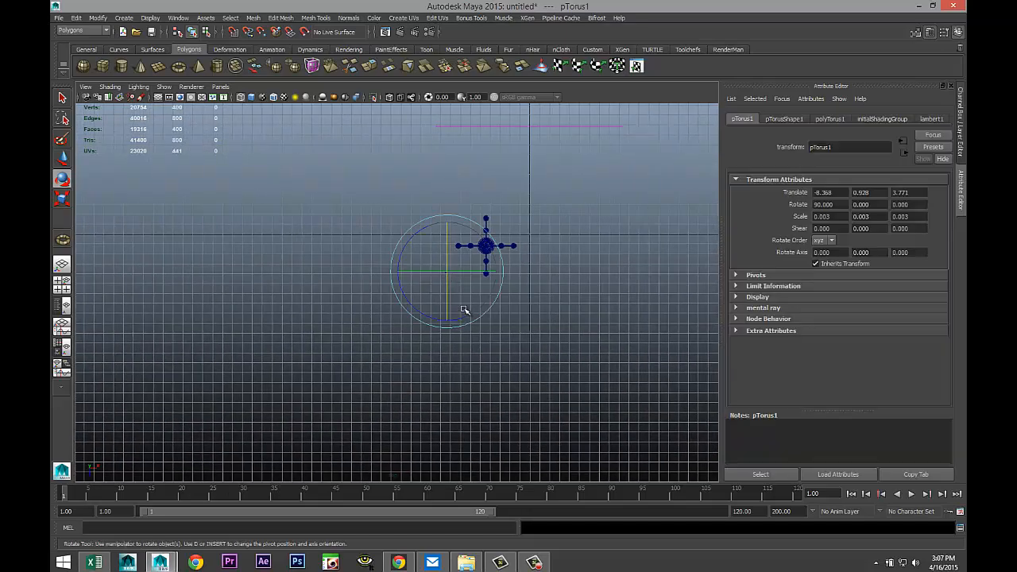
{"action": "key", "text": "f"}
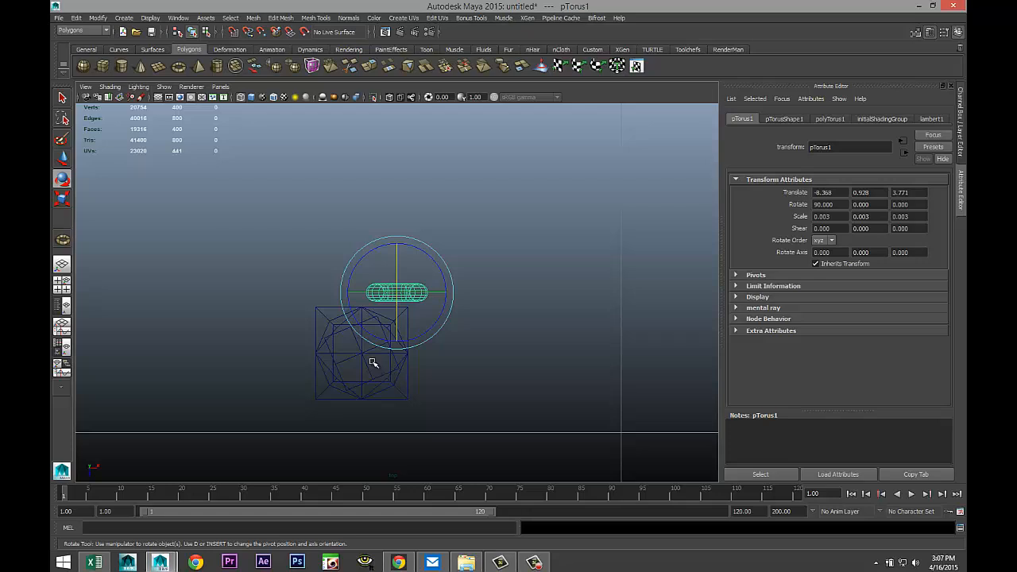
{"action": "left_click_drag", "start_coordinate": [395, 294], "coordinate": [370, 346]}
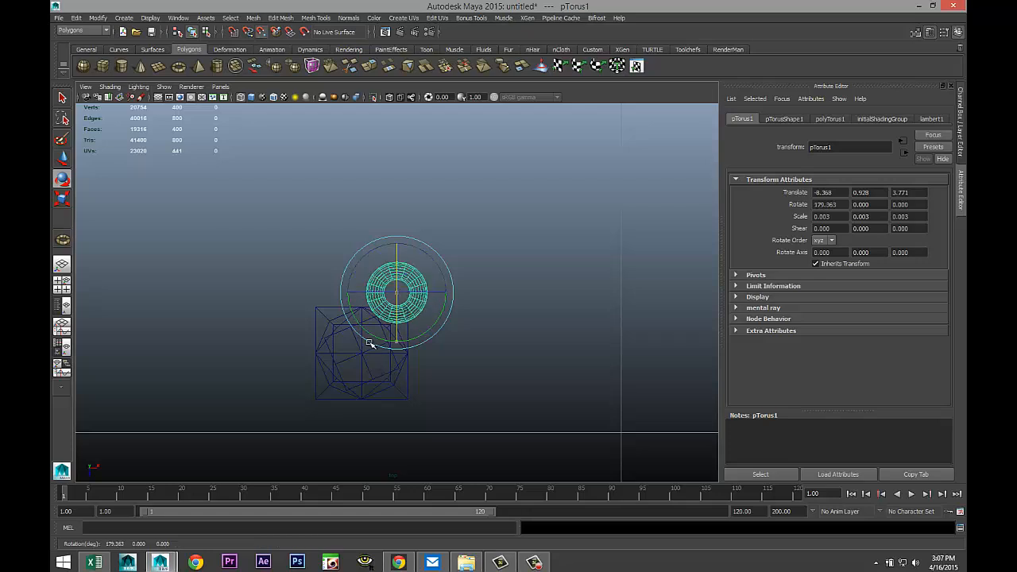
{"action": "key", "text": "ctrl+z"}
{"action": "left_click", "coordinate": [524, 304]}
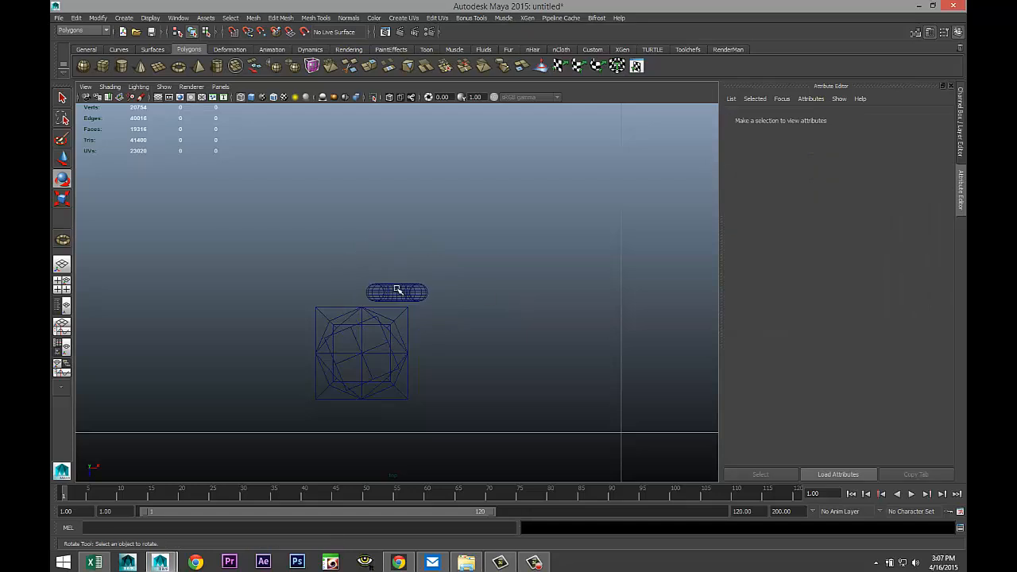
{"action": "left_click", "coordinate": [397, 290]}
{"action": "key", "text": "w"}
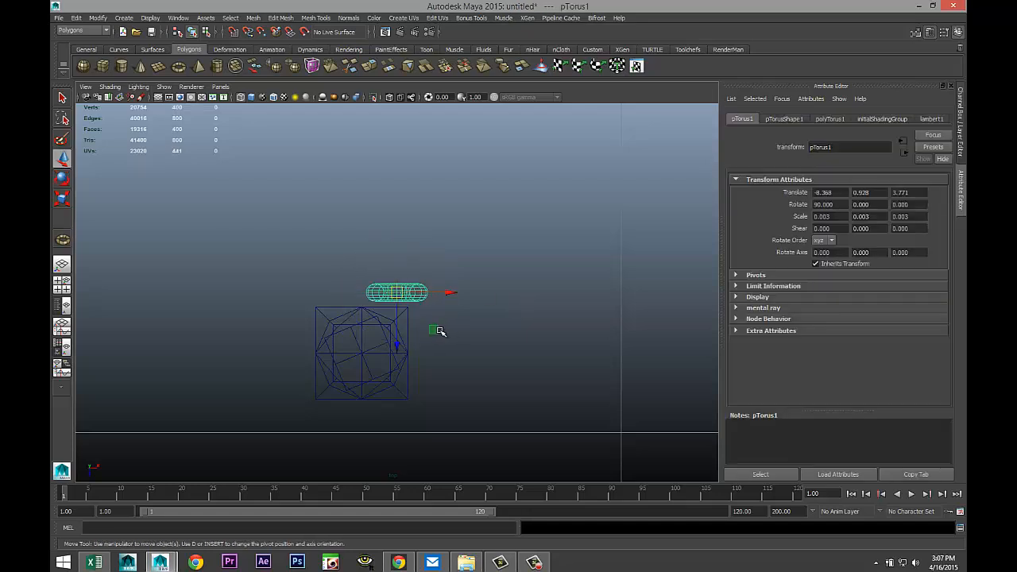
{"action": "left_click_drag", "start_coordinate": [397, 293], "coordinate": [362, 351]}
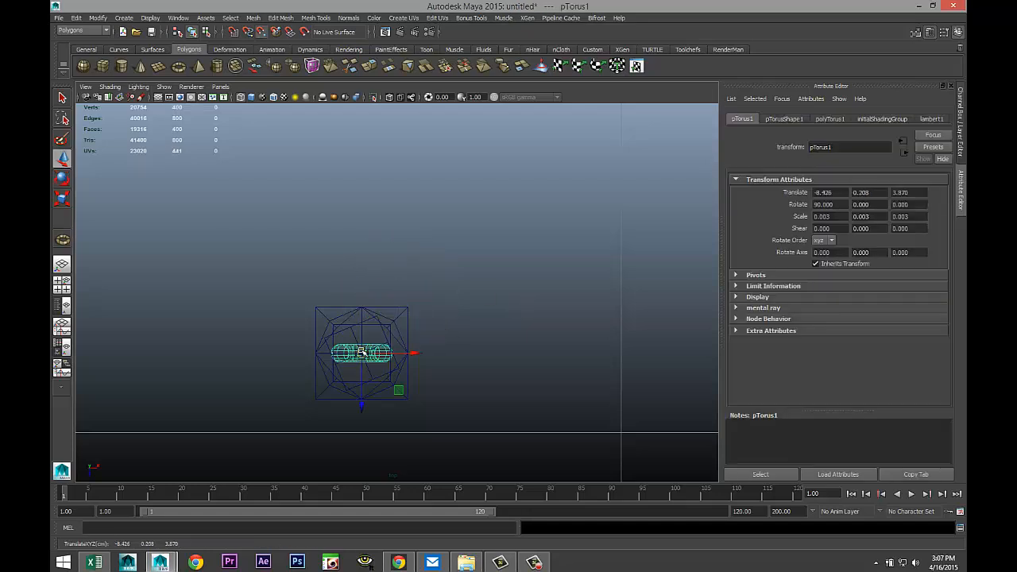
Raise the torus in the perspective view to about Y 0.974 so it rests on the strand's top bead
{"action": "left_click", "coordinate": [62, 283]}
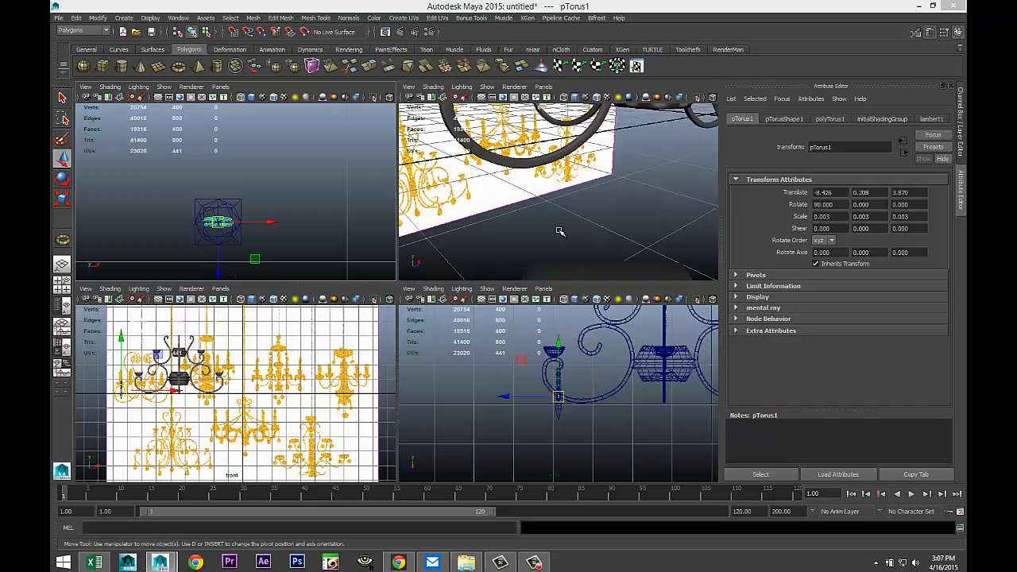
{"action": "key", "text": "space"}
{"action": "key", "text": "f"}
{"action": "scroll", "coordinate": [488, 273], "scroll_direction": "down", "scroll_amount": 5}
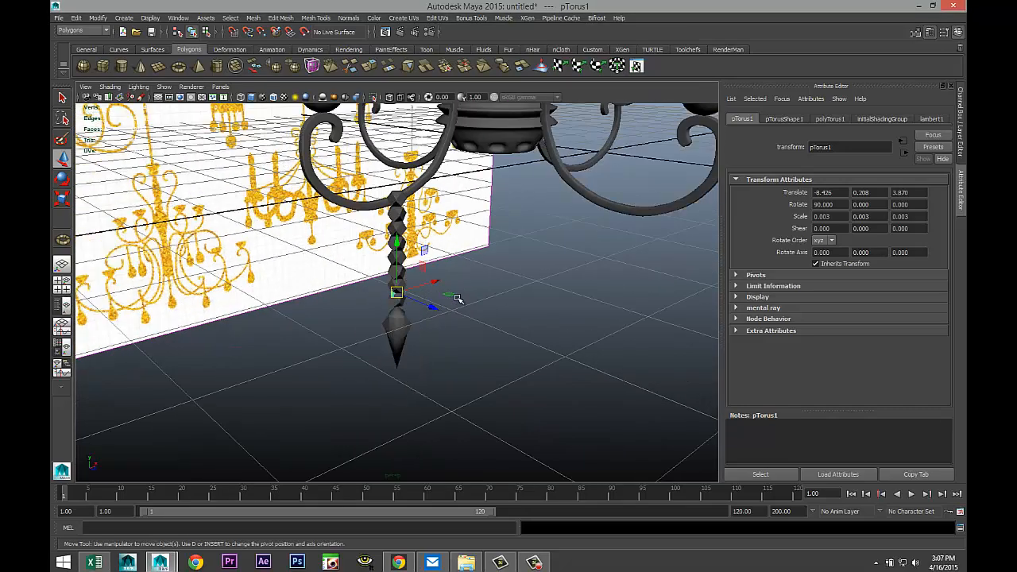
{"action": "left_click_drag", "start_coordinate": [403, 240], "coordinate": [406, 127]}
{"action": "key", "text": "f"}
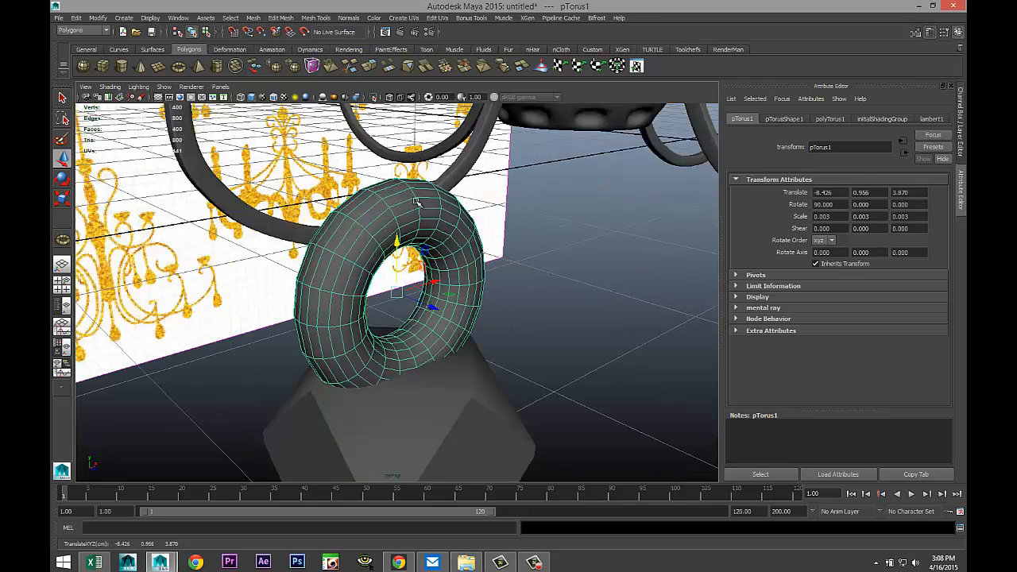
{"action": "scroll", "coordinate": [415, 232], "scroll_direction": "down", "scroll_amount": 5}
{"action": "scroll", "coordinate": [407, 248], "scroll_direction": "up", "scroll_amount": 6}
{"action": "scroll", "coordinate": [412, 275], "scroll_direction": "down", "scroll_amount": 6}
{"action": "scroll", "coordinate": [412, 278], "scroll_direction": "up", "scroll_amount": 3}
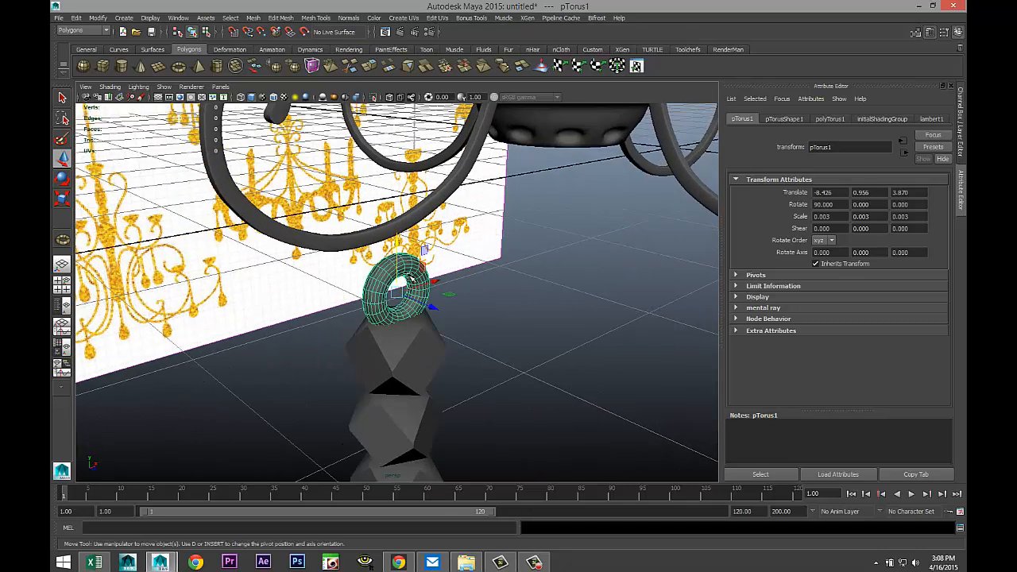
{"action": "mouse_move", "coordinate": [398, 237]}
{"action": "left_mouse_down"}
{"action": "mouse_move", "coordinate": [402, 217]}
{"action": "mouse_move", "coordinate": [403, 230]}
{"action": "left_mouse_up"}
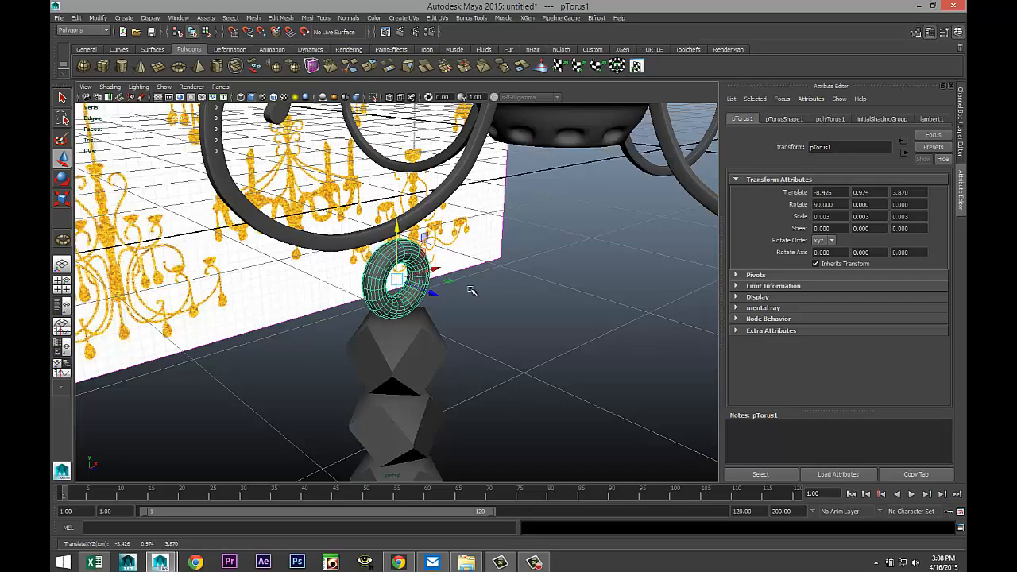
Thin the torus ring by setting its Section Radius to 1.5
{"action": "left_click_drag", "start_coordinate": [471, 291], "coordinate": [449, 290], "text": "alt"}
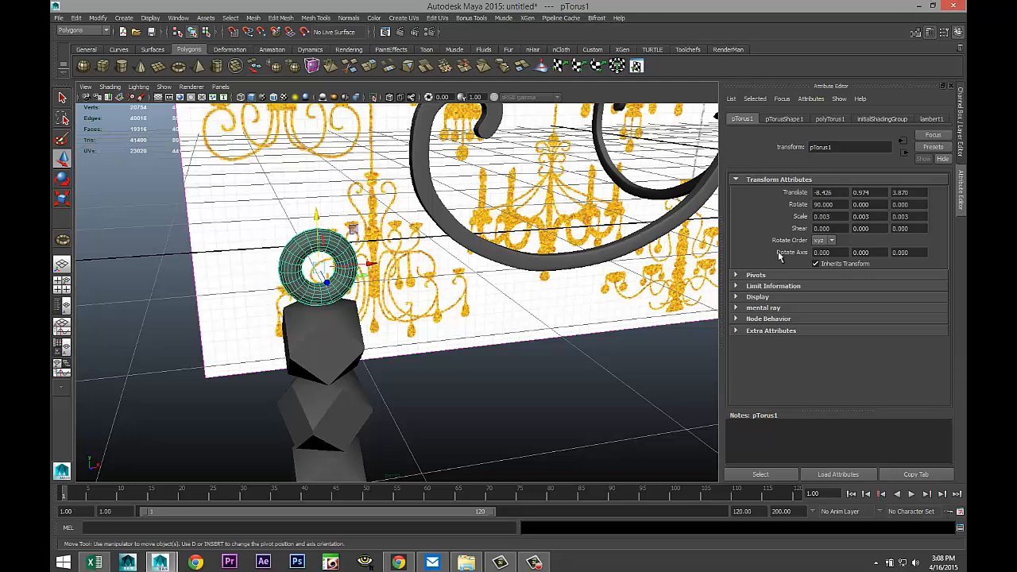
{"action": "left_click", "coordinate": [829, 119]}
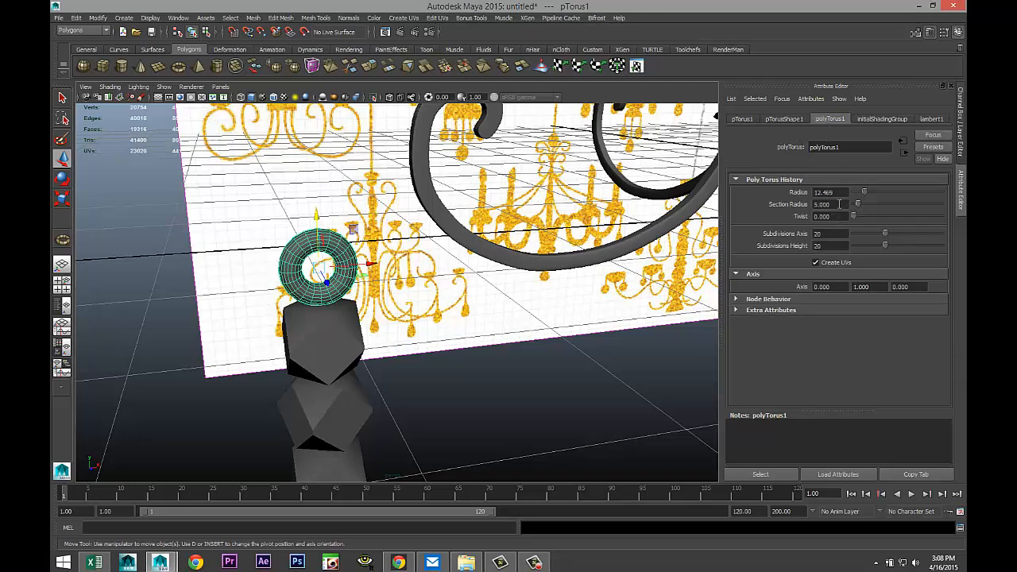
{"action": "left_click", "coordinate": [840, 204]}
{"action": "type", "text": "3"}
{"action": "key", "text": "Return"}
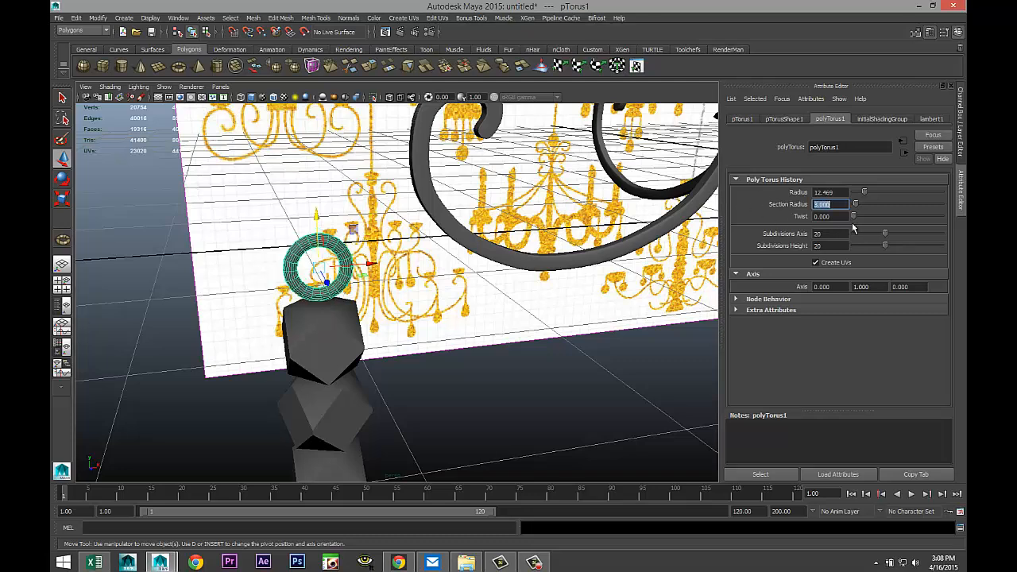
{"action": "type", "text": "1.5"}
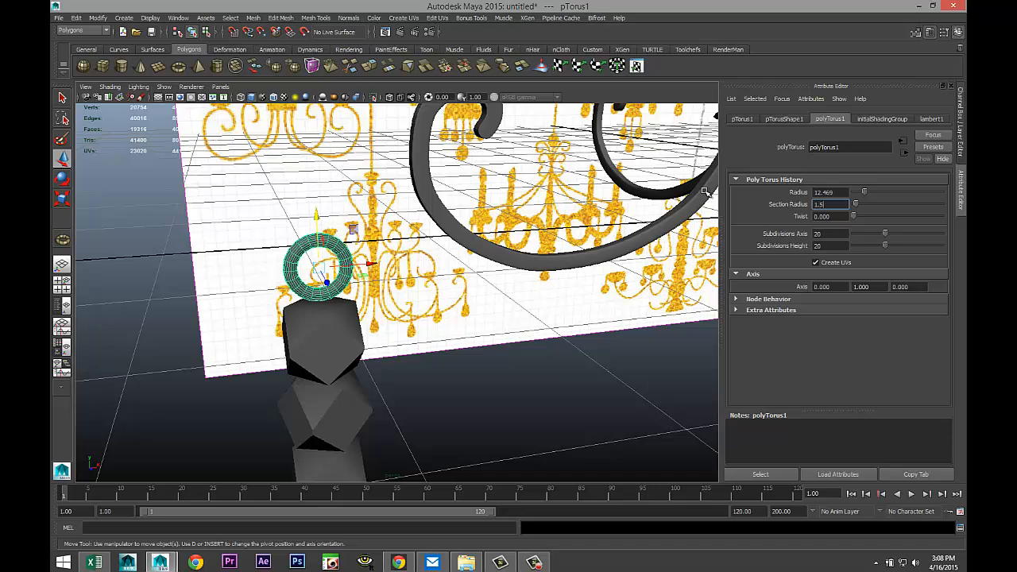
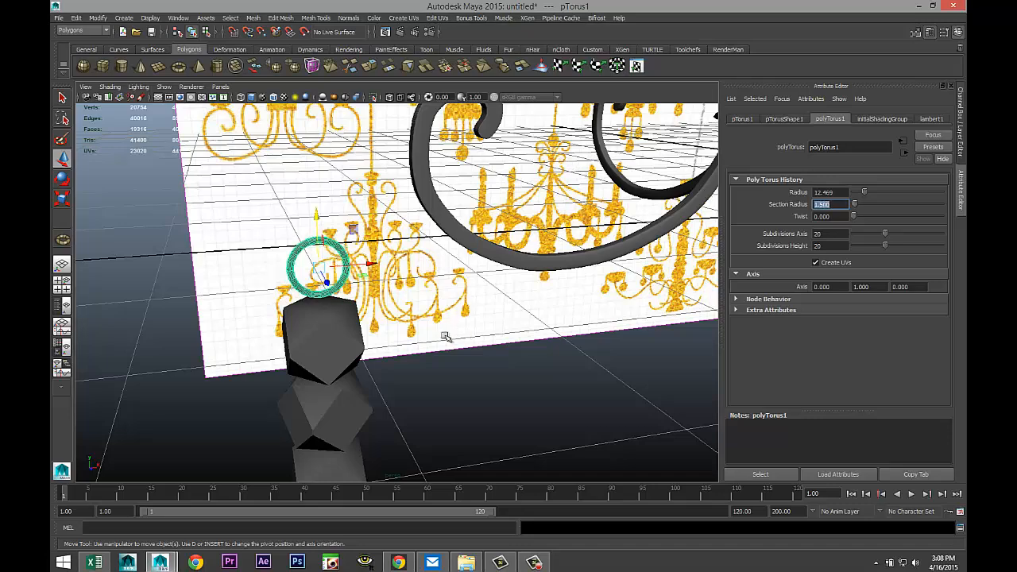
Duplicate the torus ring and set the copy's Y rotation to 90 degrees, perpendicular to the original
{"action": "left_click_drag", "start_coordinate": [445, 336], "coordinate": [508, 404], "text": "alt"}
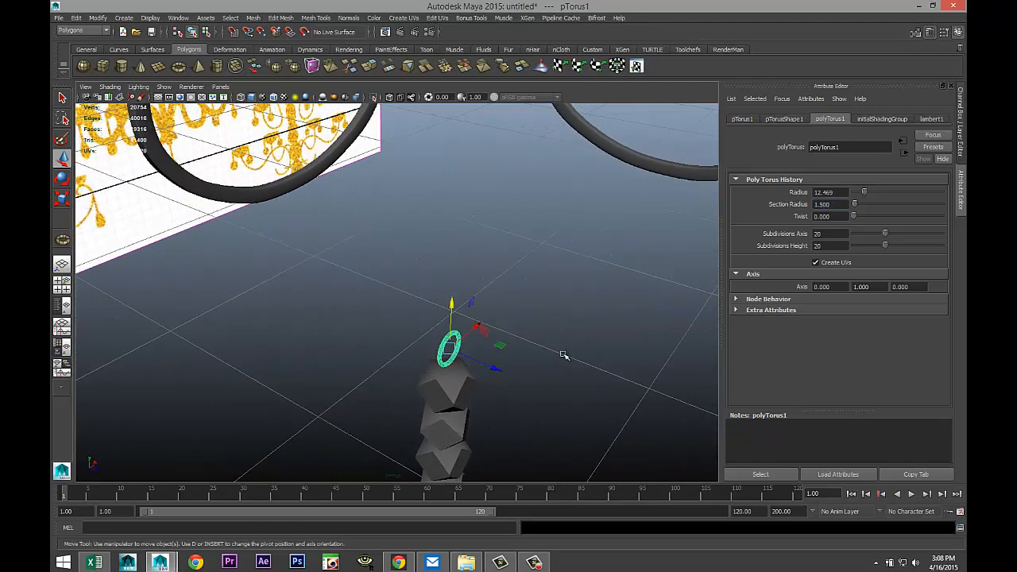
{"action": "key", "text": "ctrl+d"}
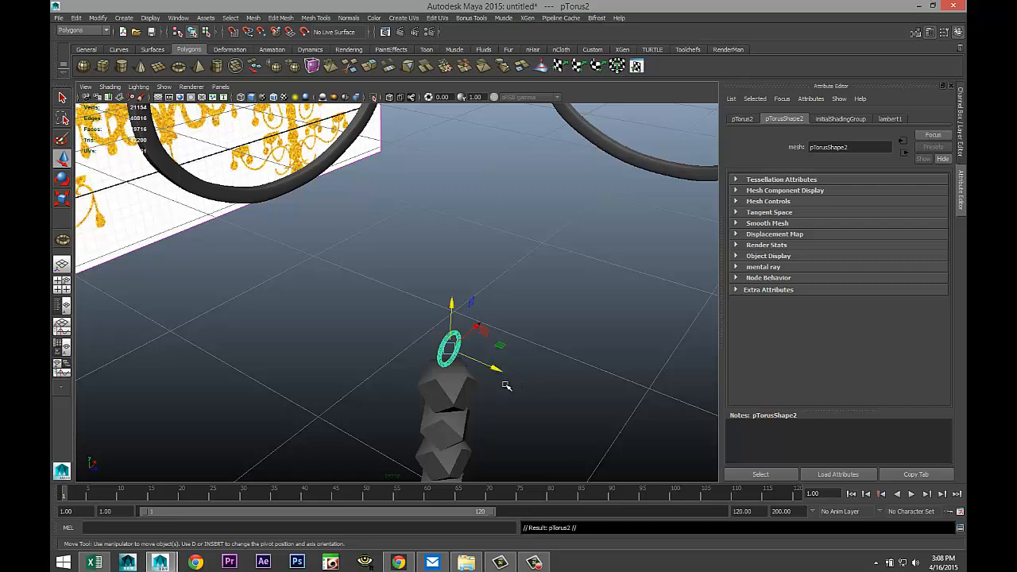
{"action": "key", "text": "e"}
{"action": "left_click_drag", "start_coordinate": [463, 381], "coordinate": [504, 376]}
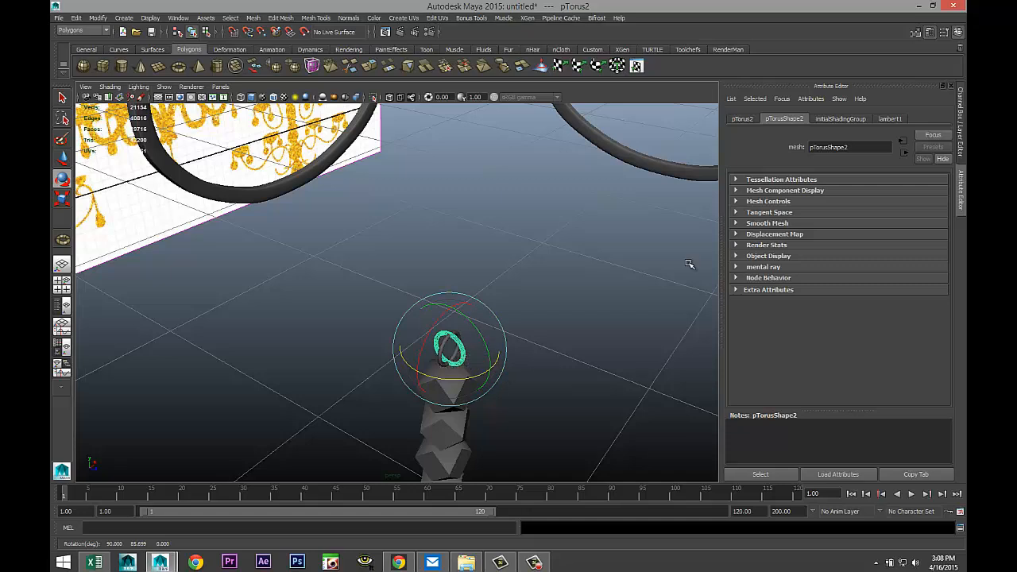
{"action": "left_click", "coordinate": [743, 119]}
{"action": "left_click", "coordinate": [855, 205]}
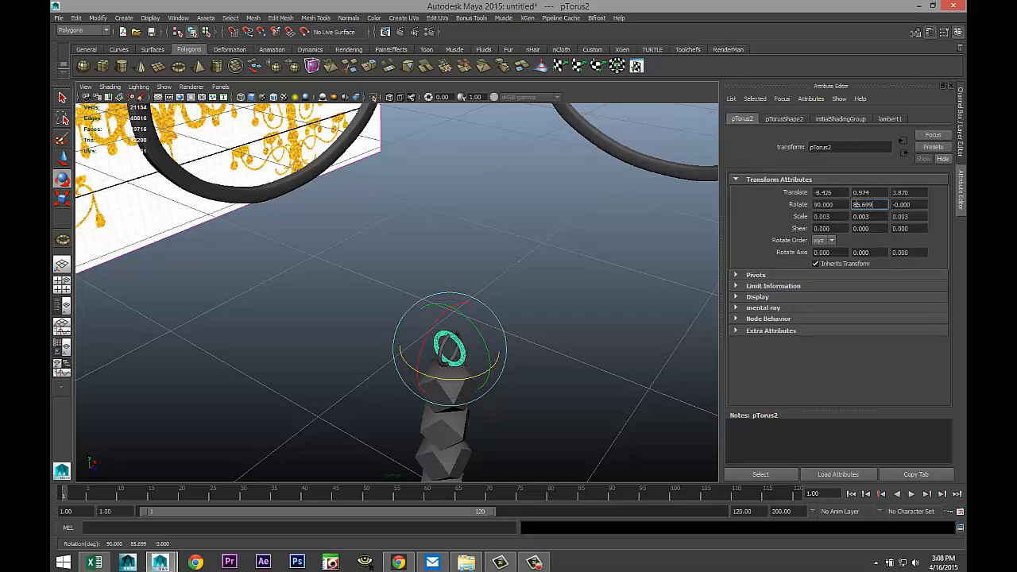
{"action": "type", "text": "90.000"}
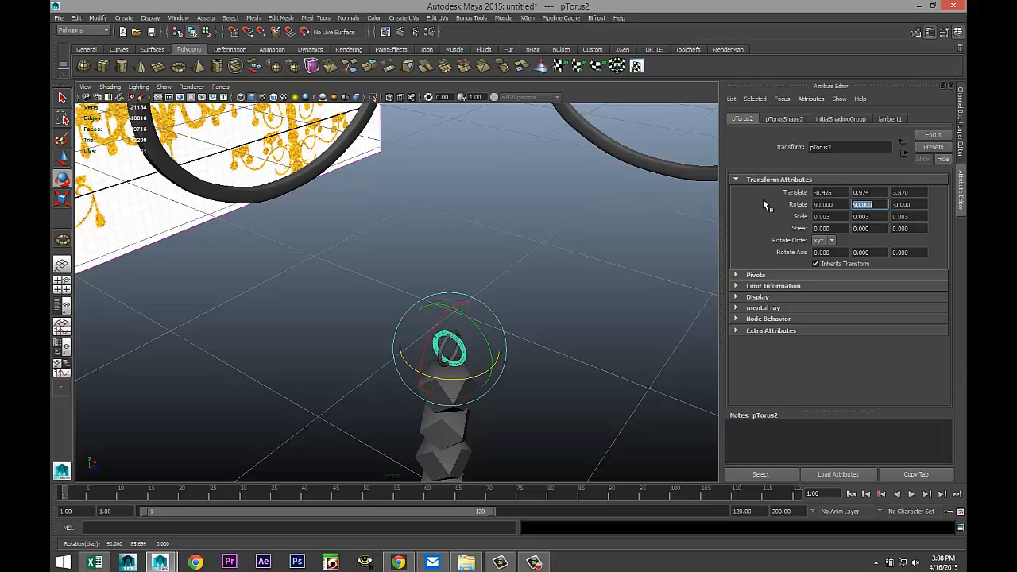
{"action": "key", "text": "Return"}
Raise the duplicated ring in the side view to about Y 1.035 so it interlocks with the lower ring
{"action": "key", "text": "space"}
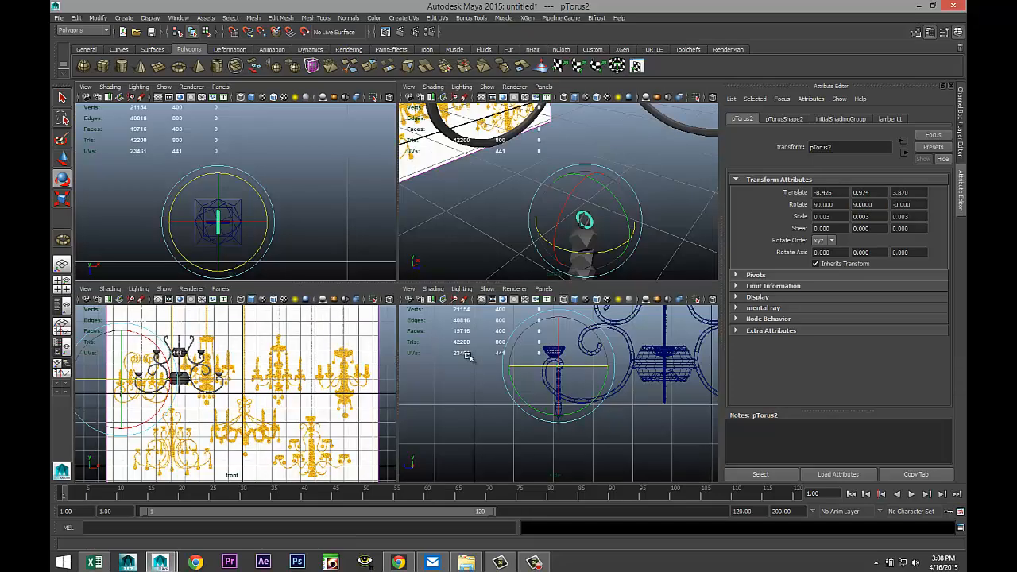
{"action": "key", "text": "space"}
{"action": "key", "text": "f"}
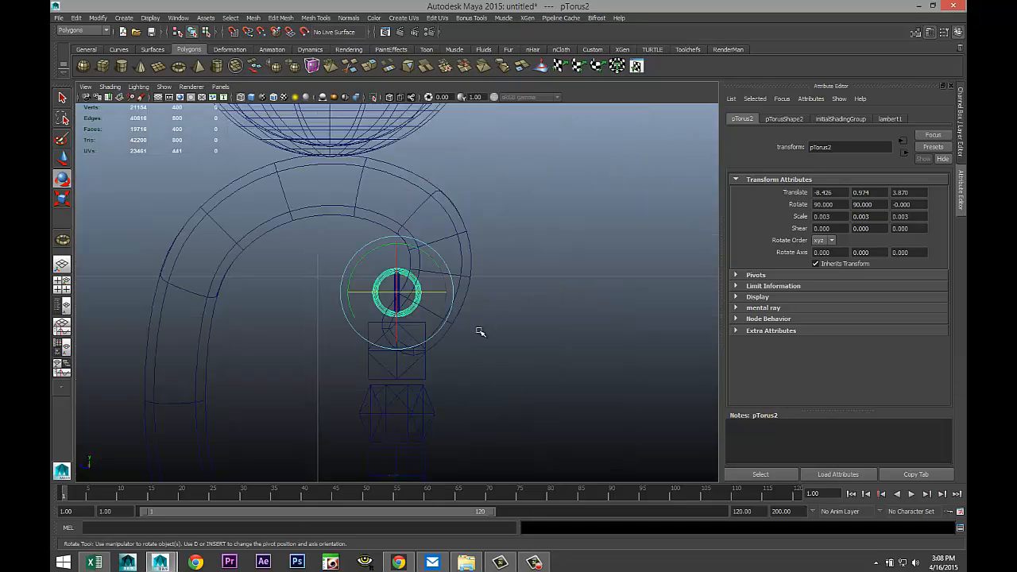
{"action": "key", "text": "w"}
{"action": "left_click_drag", "start_coordinate": [400, 241], "coordinate": [400, 203]}
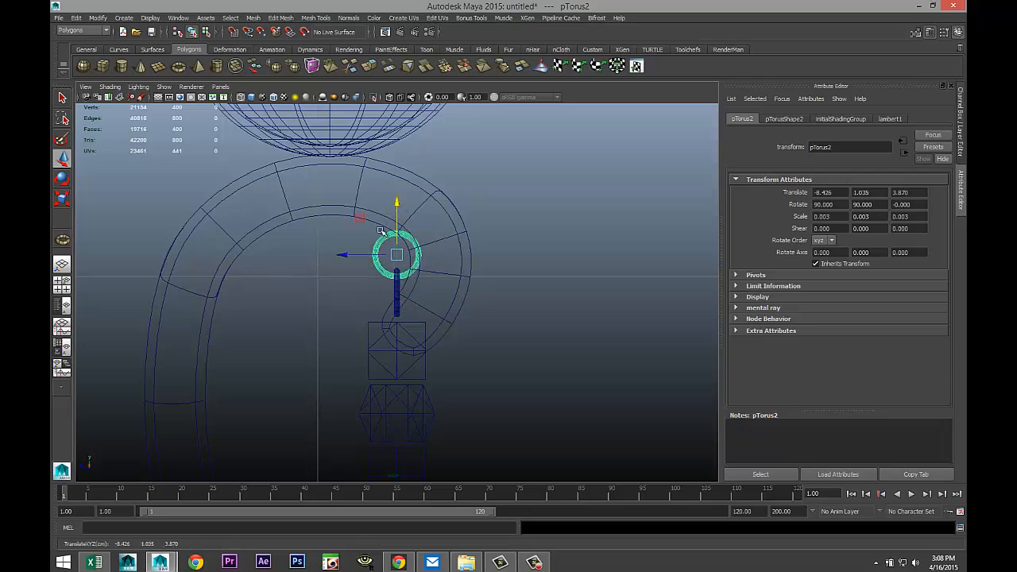
{"action": "scroll", "coordinate": [318, 302], "scroll_direction": "down", "scroll_amount": 8}
Select both rings, all the beads and the pendant in the perspective view and combine them into one mesh
{"action": "key", "text": "space"}
{"action": "key", "text": "space"}
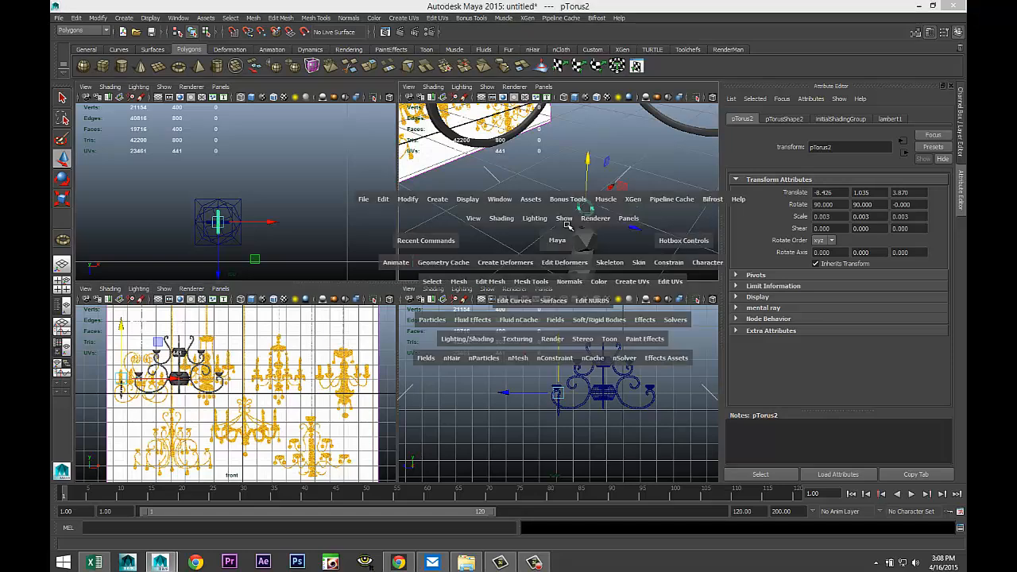
{"action": "scroll", "coordinate": [538, 263], "scroll_direction": "down", "scroll_amount": 5}
{"action": "left_click_drag", "start_coordinate": [469, 342], "coordinate": [453, 396], "text": "alt"}
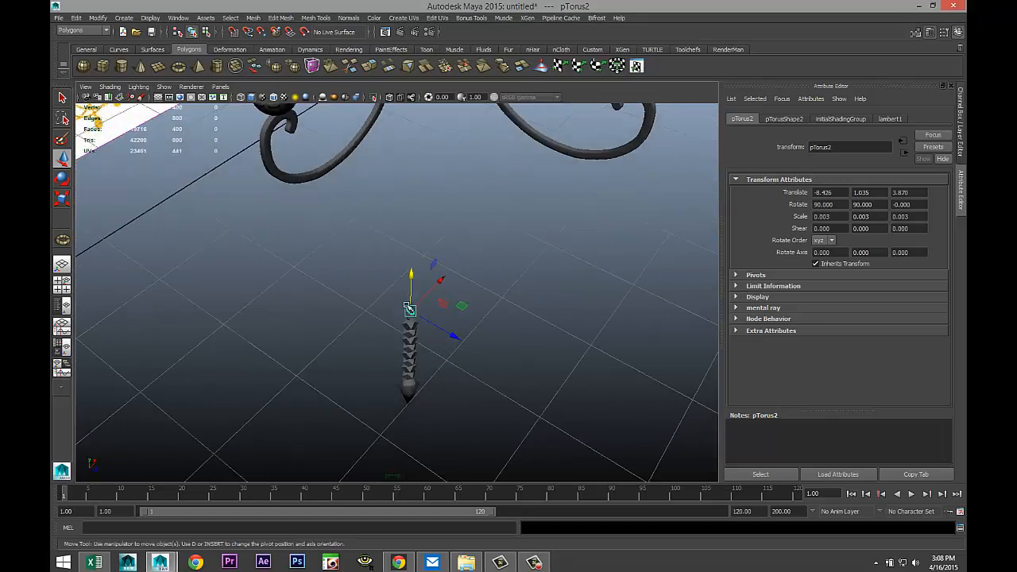
{"action": "left_click_drag", "start_coordinate": [362, 271], "coordinate": [439, 341]}
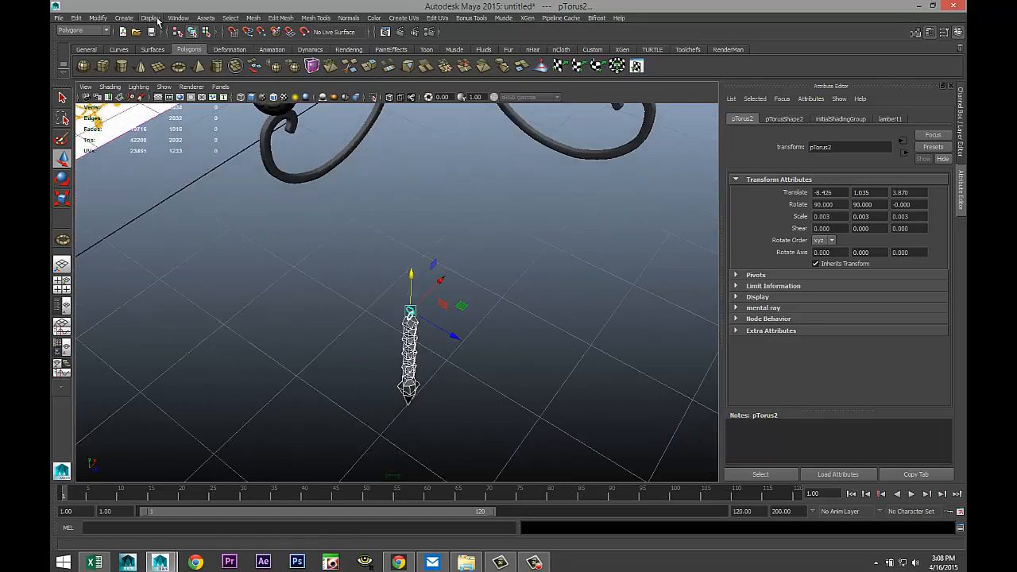
{"action": "left_click", "coordinate": [253, 18]}
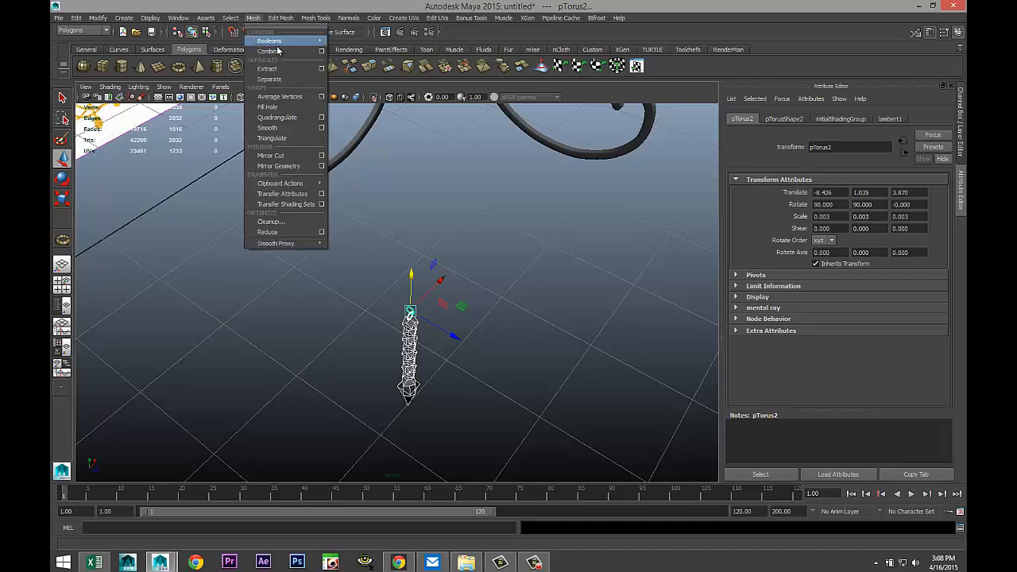
{"action": "left_click", "coordinate": [278, 51]}
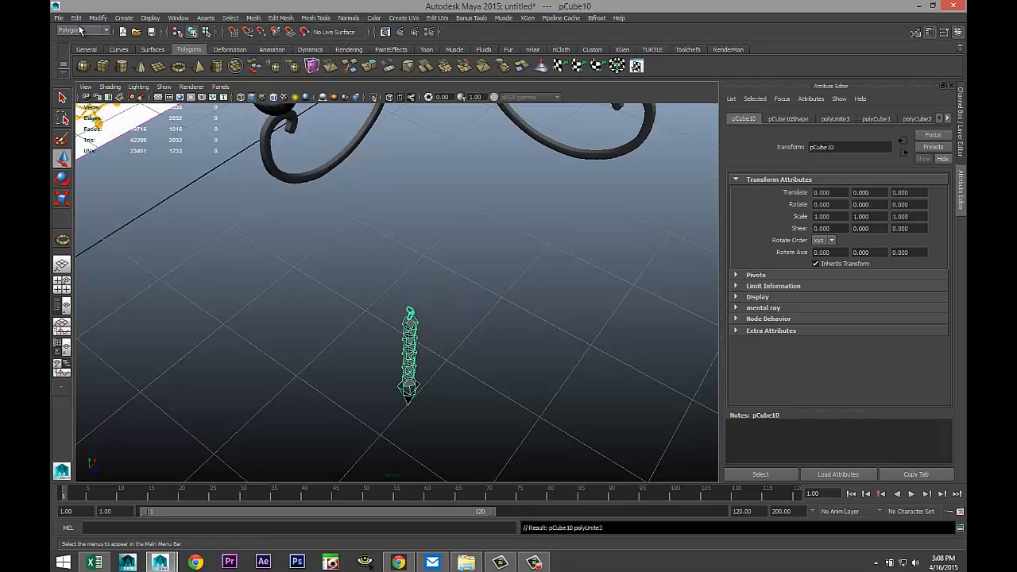
{"action": "scroll", "coordinate": [359, 264], "scroll_direction": "down", "scroll_amount": 4}
{"action": "scroll", "coordinate": [365, 270], "scroll_direction": "up", "scroll_amount": 3}
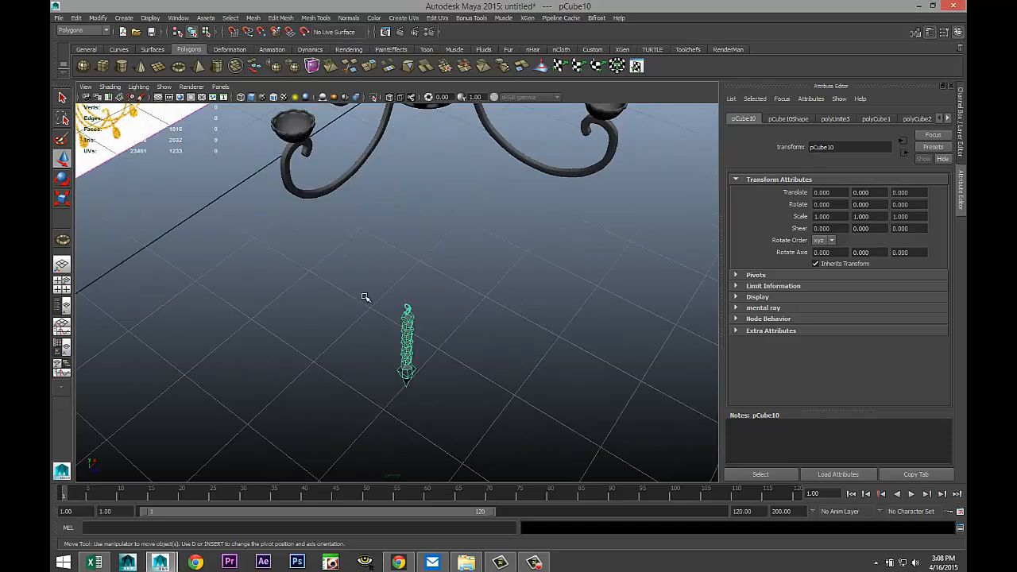
Center the pivot of the combined bead strand on its own geometry
{"action": "left_click", "coordinate": [62, 282]}
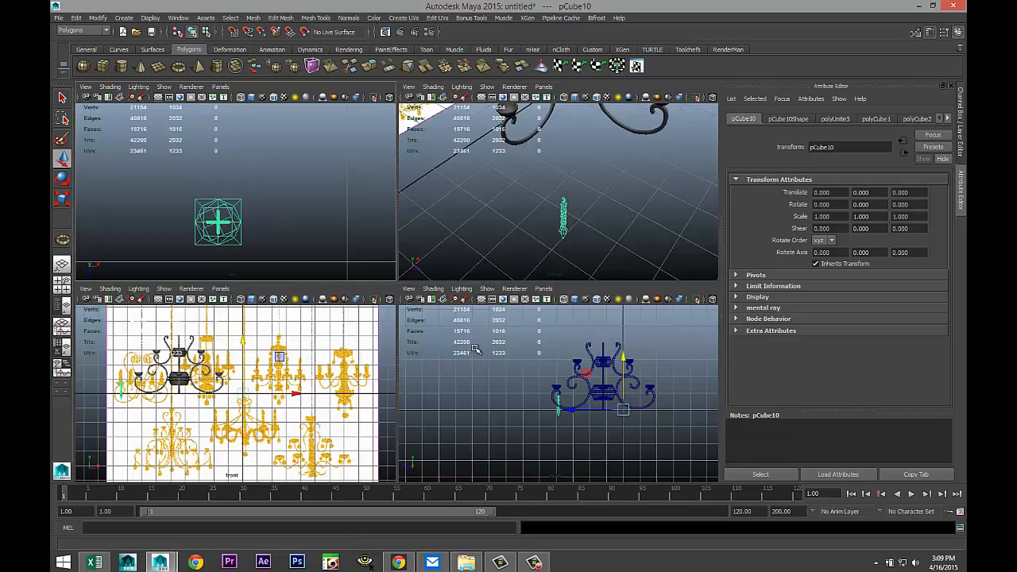
{"action": "key", "text": "space"}
{"action": "scroll", "coordinate": [500, 372], "scroll_direction": "down", "scroll_amount": 3}
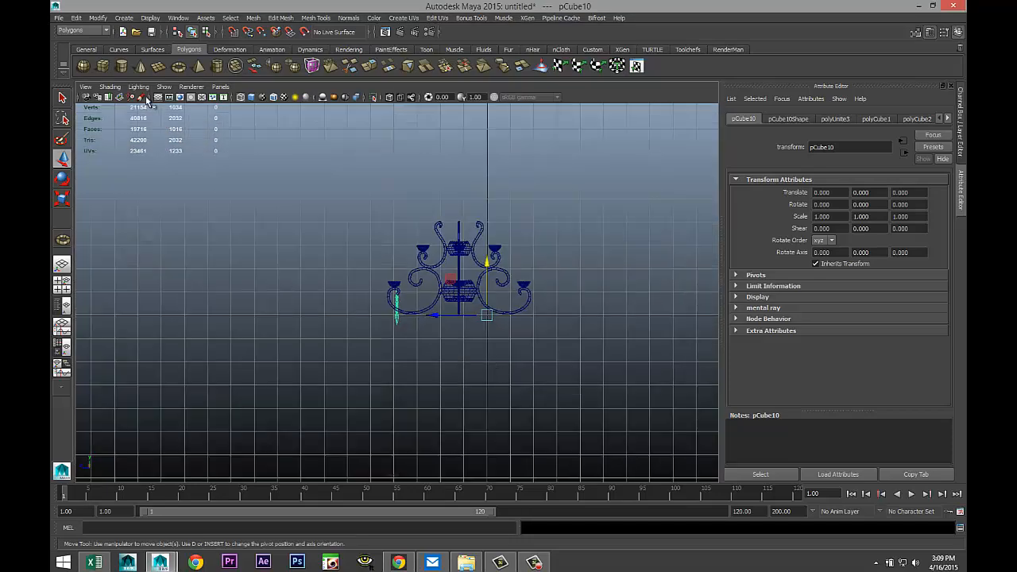
{"action": "left_click", "coordinate": [98, 18]}
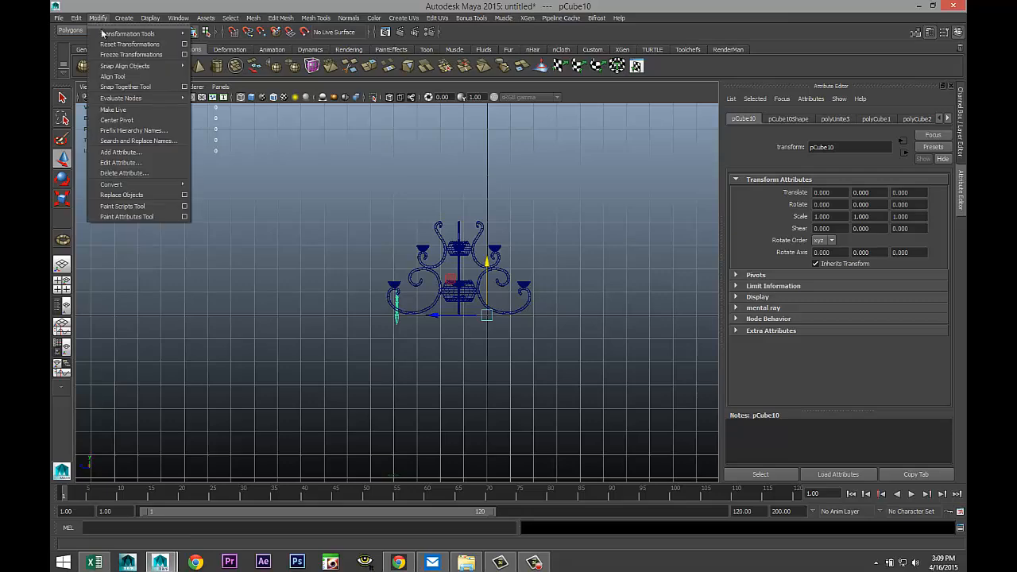
{"action": "left_click", "coordinate": [136, 120]}
Move the strand away from its starting spot toward the chandelier's outer arm, to about Y 0.096 and Z -2.080
{"action": "scroll", "coordinate": [381, 290], "scroll_direction": "up", "scroll_amount": 10}
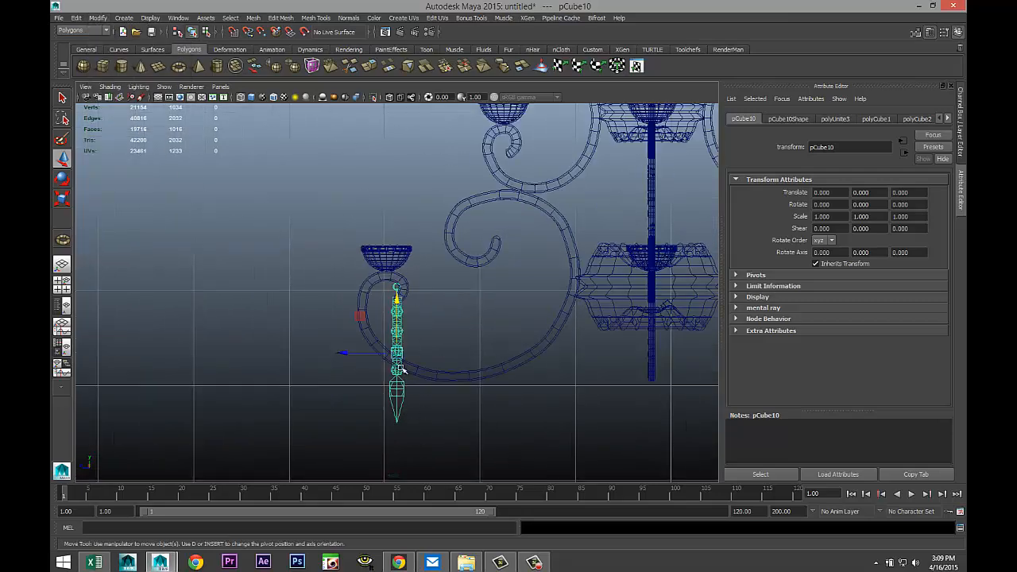
{"action": "left_click_drag", "start_coordinate": [372, 354], "coordinate": [328, 358]}
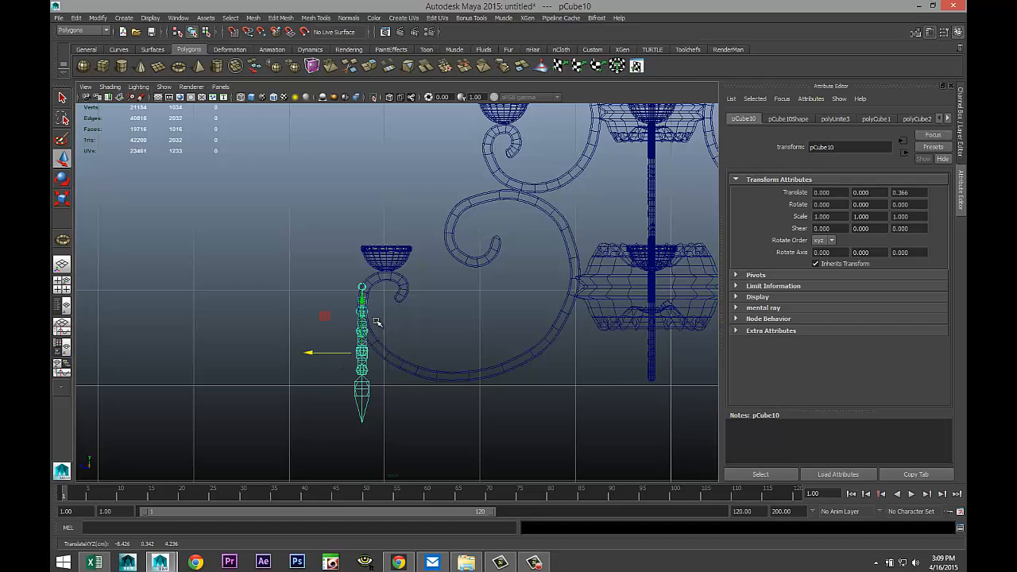
{"action": "left_click_drag", "start_coordinate": [362, 306], "coordinate": [364, 380]}
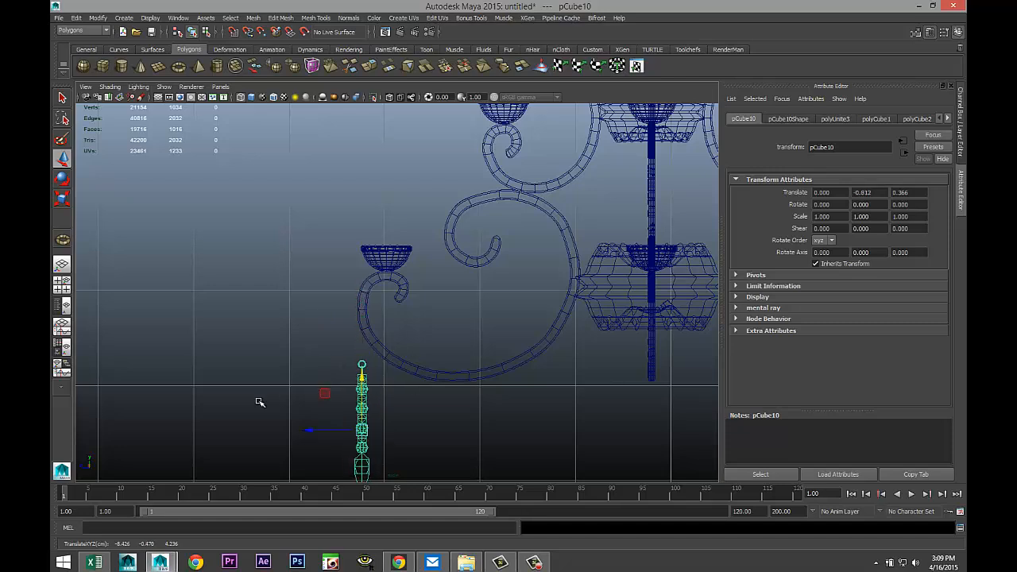
{"action": "left_click", "coordinate": [63, 284]}
{"action": "key", "text": "space"}
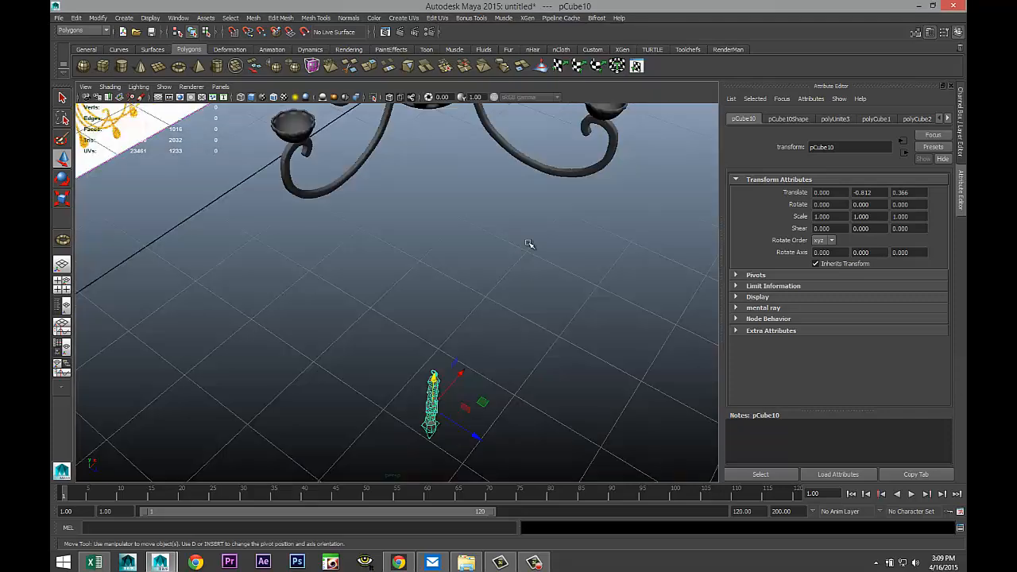
{"action": "left_click_drag", "start_coordinate": [536, 389], "coordinate": [495, 358], "text": "alt"}
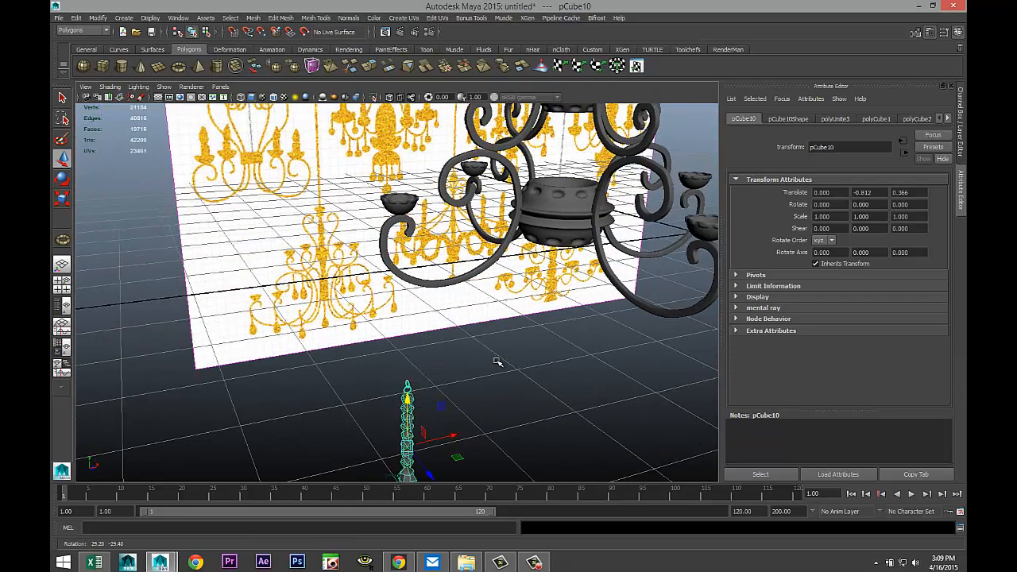
{"action": "left_click_drag", "start_coordinate": [427, 474], "coordinate": [301, 400]}
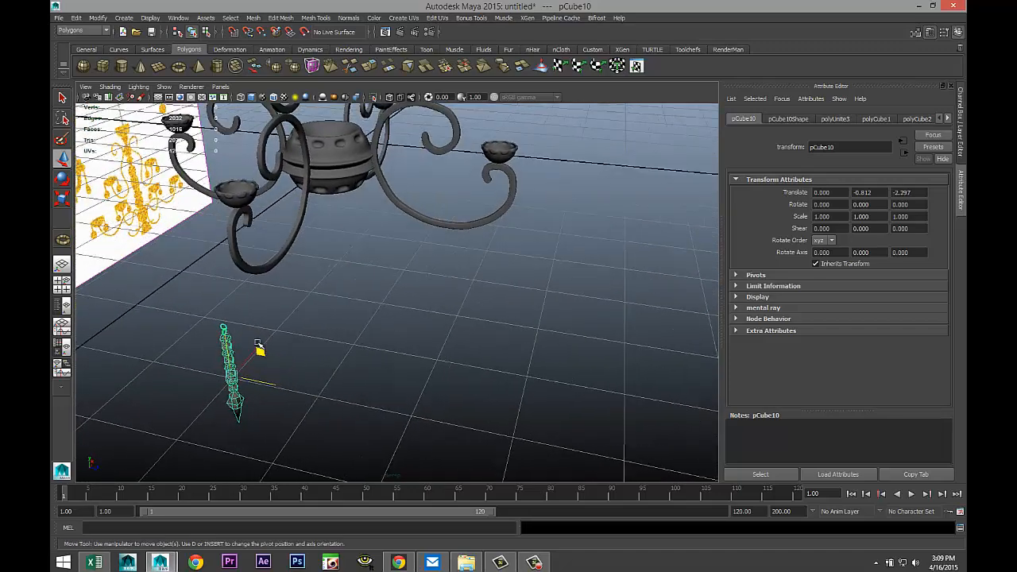
{"action": "left_click_drag", "start_coordinate": [259, 350], "coordinate": [276, 321]}
{"action": "key", "text": "f"}
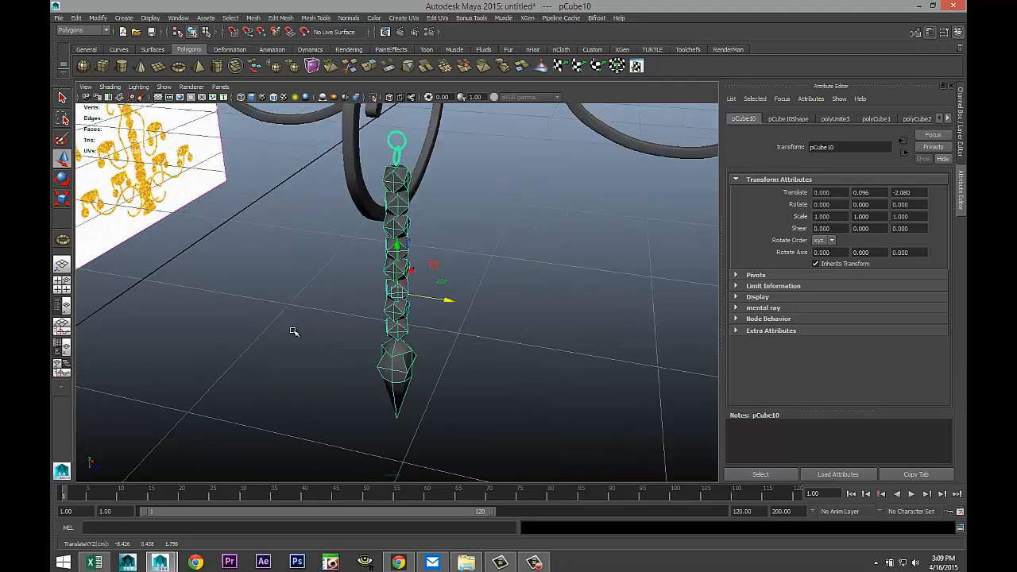
Position the strand to hang from the outer arm's curve at about X 1.011, Y -0.586 and Z -2.675
{"action": "left_click_drag", "start_coordinate": [554, 362], "coordinate": [413, 449], "text": "alt"}
{"action": "left_click_drag", "start_coordinate": [421, 347], "coordinate": [382, 256]}
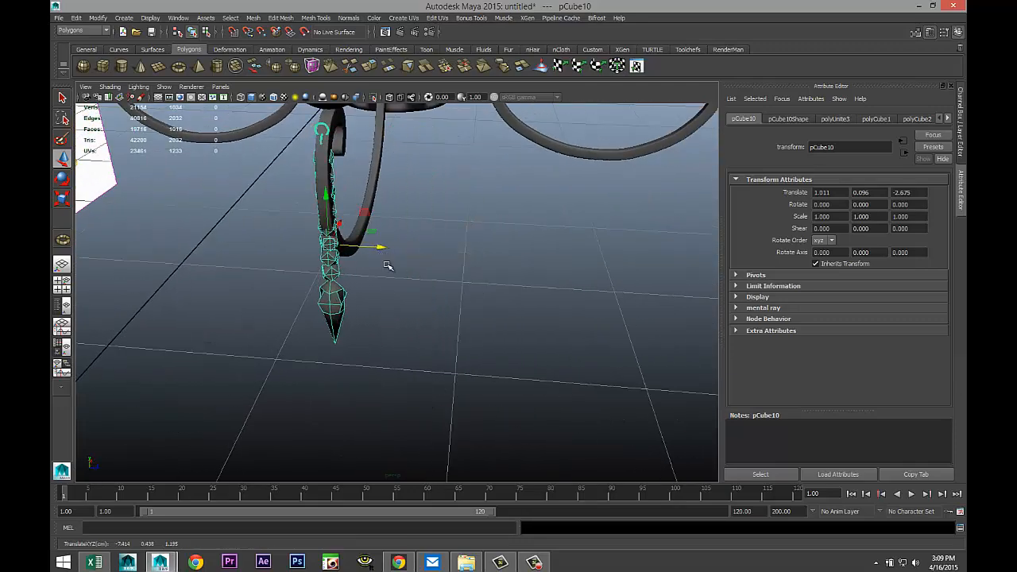
{"action": "left_click_drag", "start_coordinate": [447, 313], "coordinate": [369, 325], "text": "alt"}
{"action": "middle_click_drag", "start_coordinate": [370, 325], "coordinate": [208, 347], "text": "alt"}
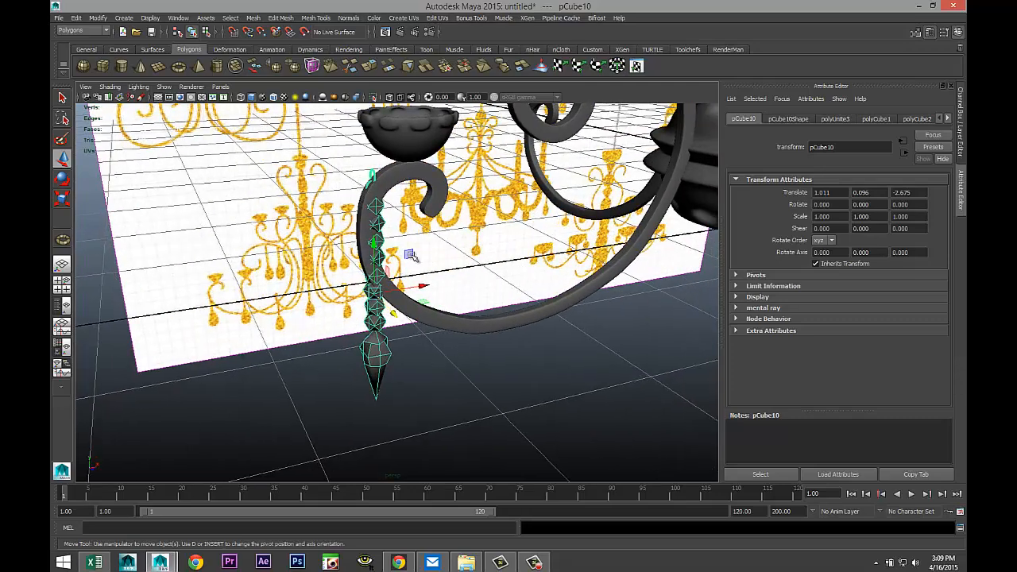
{"action": "left_click_drag", "start_coordinate": [372, 249], "coordinate": [389, 345]}
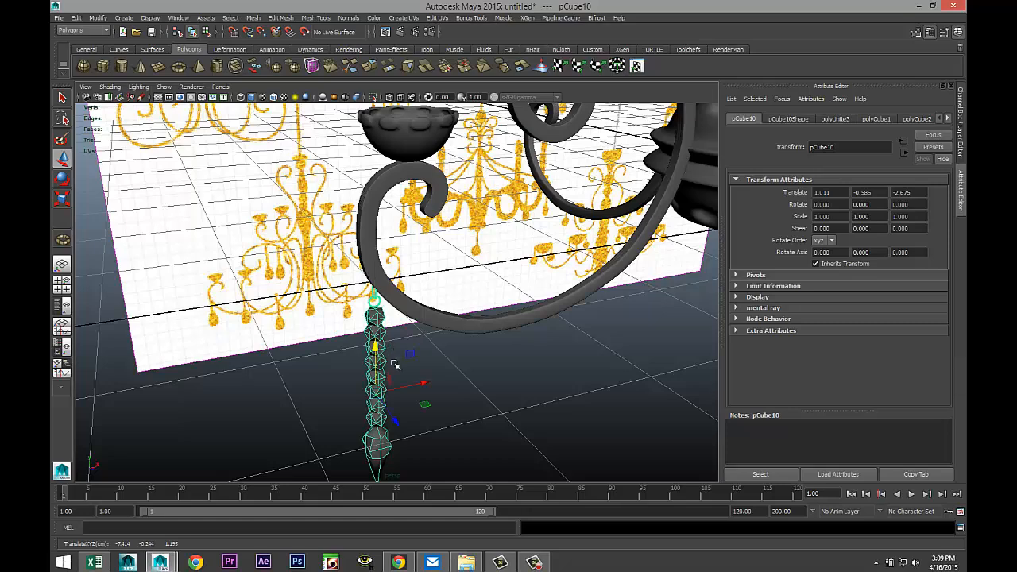
Delete the chandelier reference image plane in the front view
{"action": "left_click", "coordinate": [62, 284]}
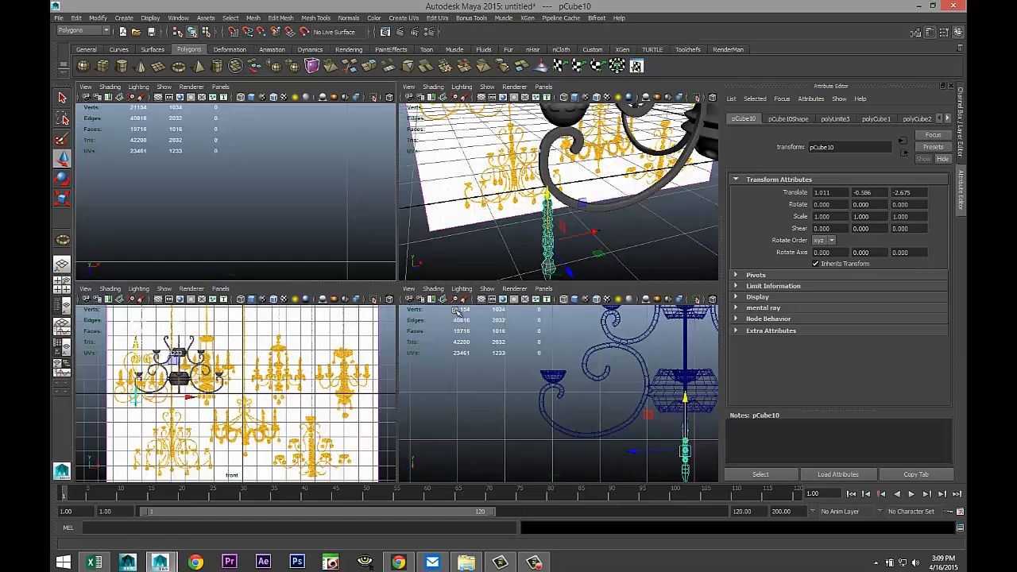
{"action": "key", "text": "space"}
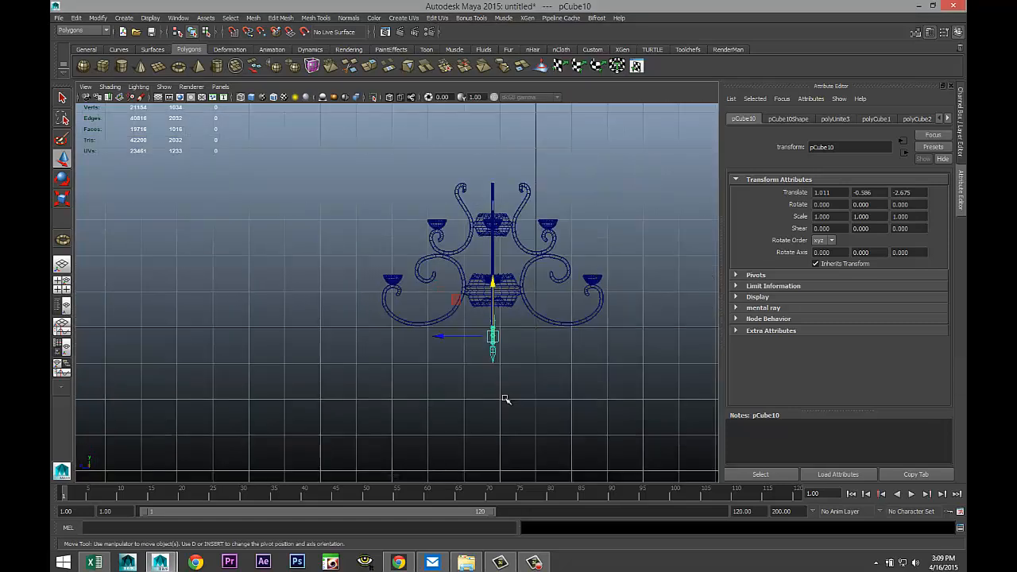
{"action": "left_click", "coordinate": [62, 285]}
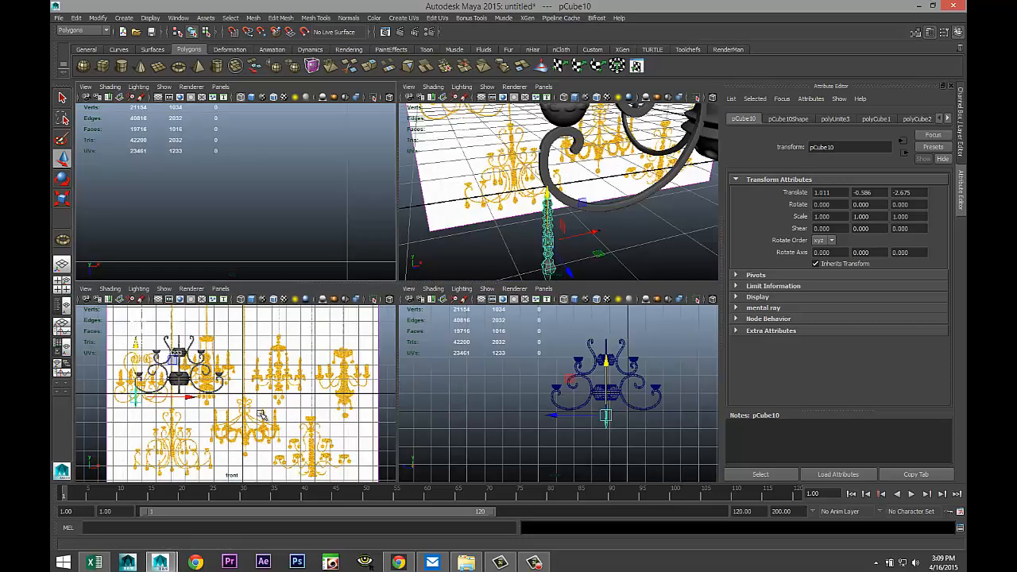
{"action": "key", "text": "space"}
{"action": "scroll", "coordinate": [445, 390], "scroll_direction": "down", "scroll_amount": 5}
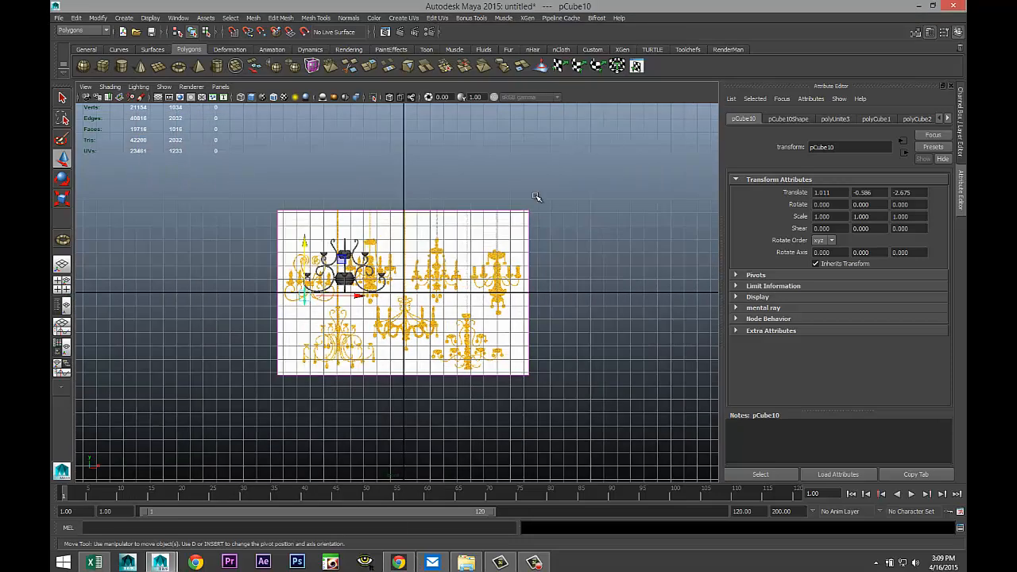
{"action": "left_click_drag", "start_coordinate": [510, 198], "coordinate": [597, 279]}
{"action": "key", "text": "Delete"}
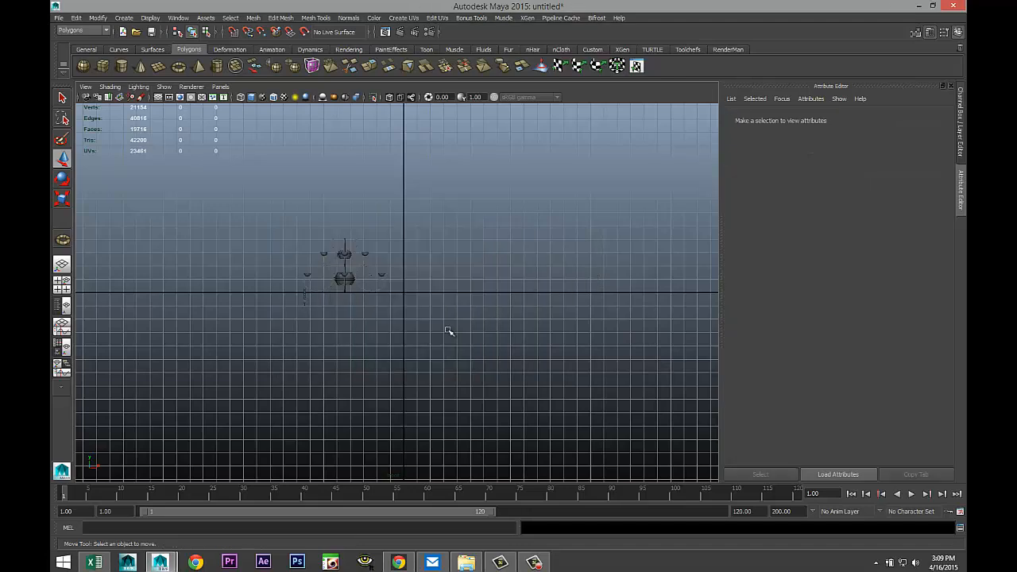
Duplicate the hanging strand and move the copy along X to the opposite outer arm, at about world X -1.44
{"action": "scroll", "coordinate": [449, 332], "scroll_direction": "up", "scroll_amount": 5}
{"action": "left_click", "coordinate": [126, 308]}
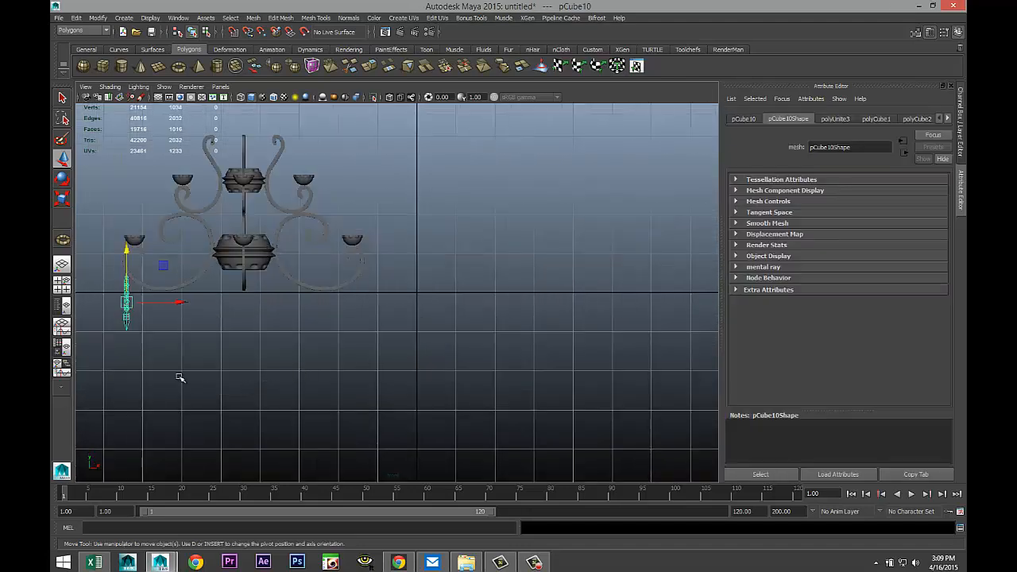
{"action": "key", "text": "f"}
{"action": "scroll", "coordinate": [515, 311], "scroll_direction": "down", "scroll_amount": 5}
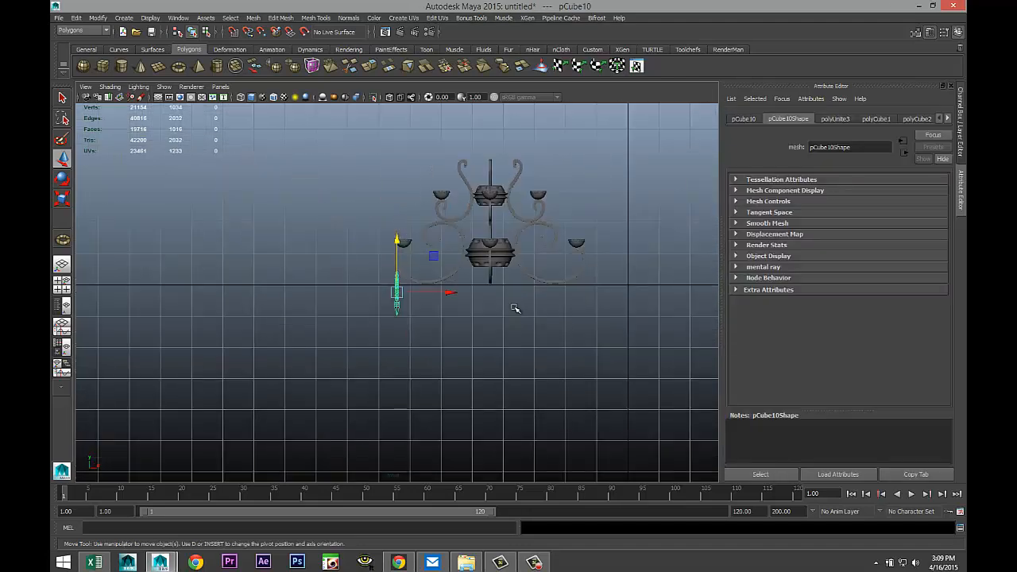
{"action": "scroll", "coordinate": [509, 306], "scroll_direction": "up", "scroll_amount": 4}
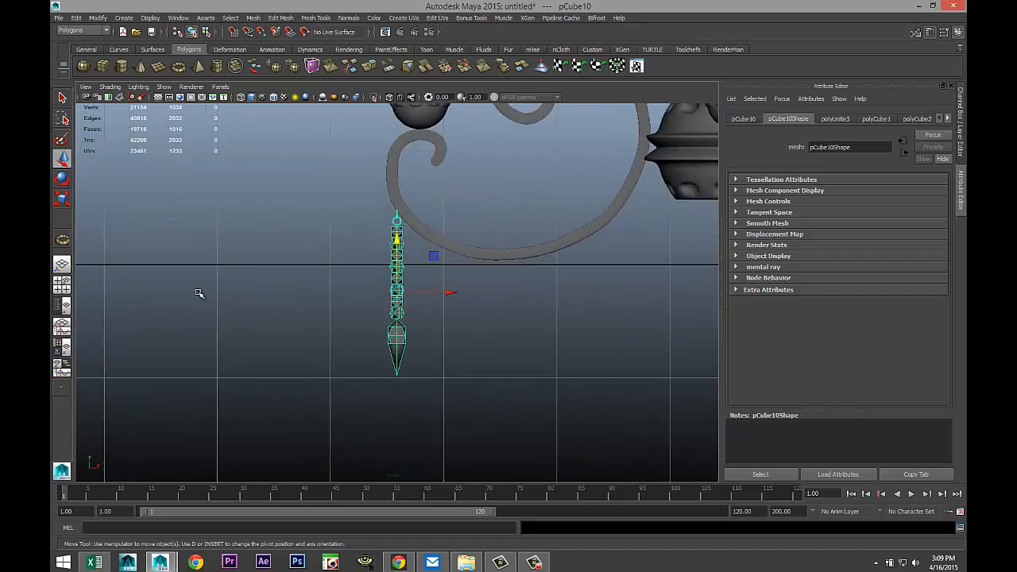
{"action": "key", "text": "ctrl+d"}
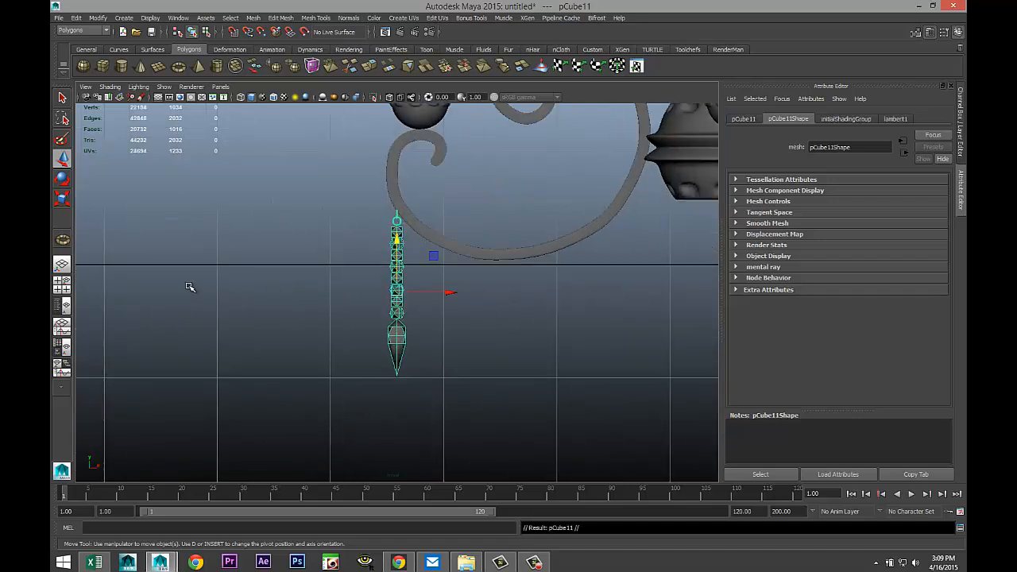
{"action": "scroll", "coordinate": [189, 350], "scroll_direction": "down", "scroll_amount": 5}
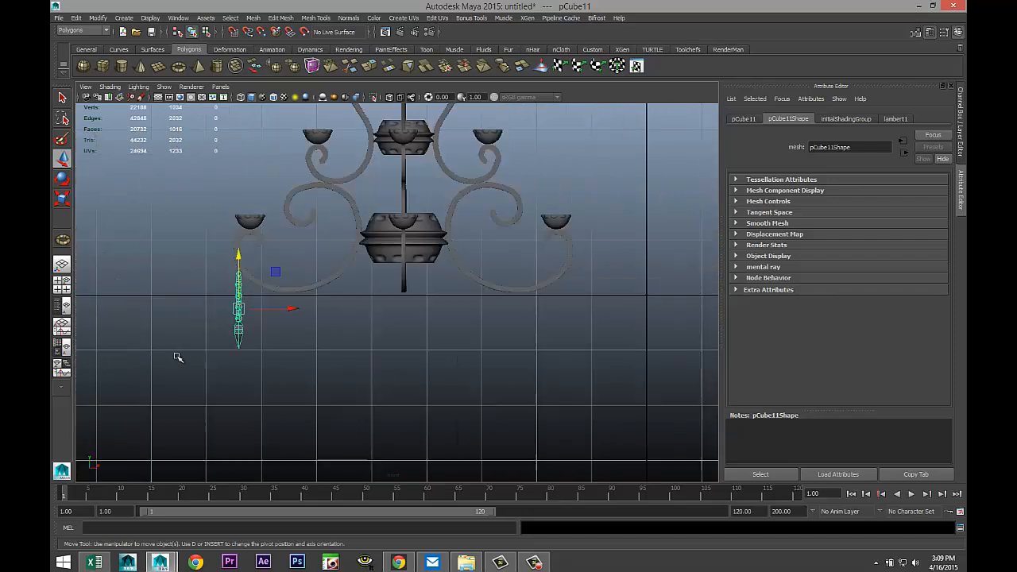
{"action": "left_click_drag", "start_coordinate": [377, 302], "coordinate": [540, 341]}
{"action": "key", "text": "f"}
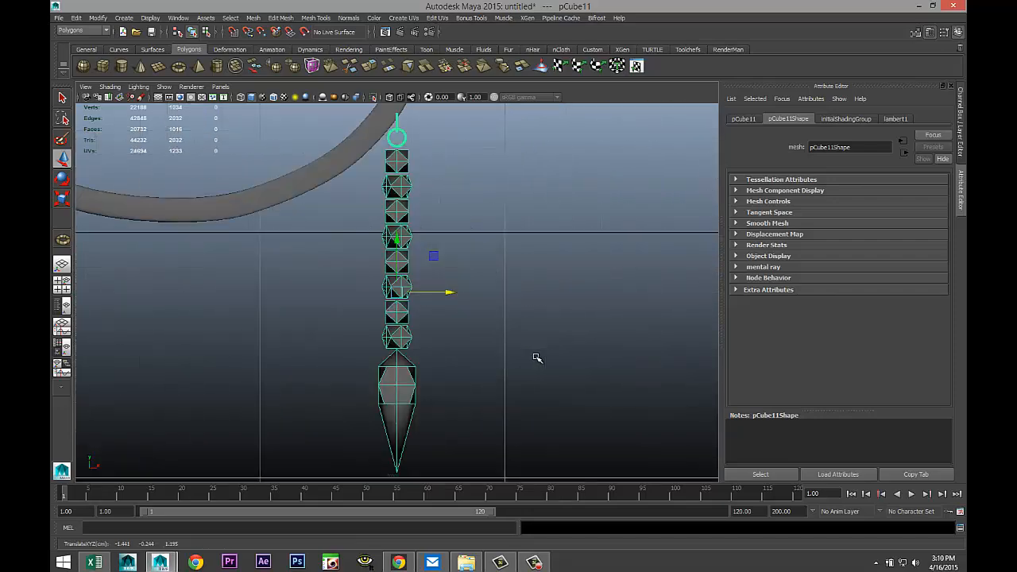
Examine the placement of the two strands against the outer arms in the front and top views
{"action": "scroll", "coordinate": [456, 359], "scroll_direction": "down", "scroll_amount": 5}
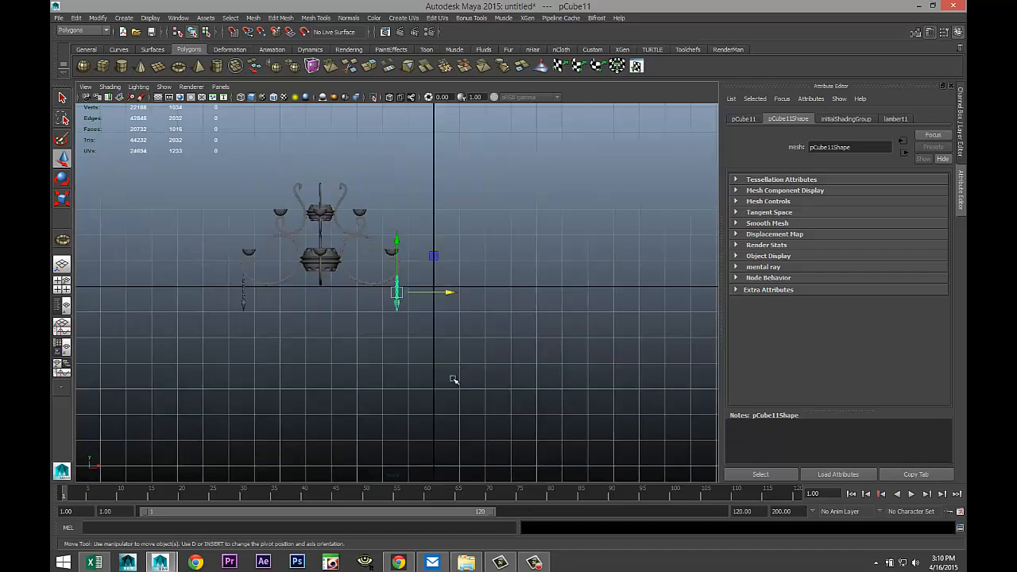
{"action": "scroll", "coordinate": [465, 397], "scroll_direction": "up", "scroll_amount": 6}
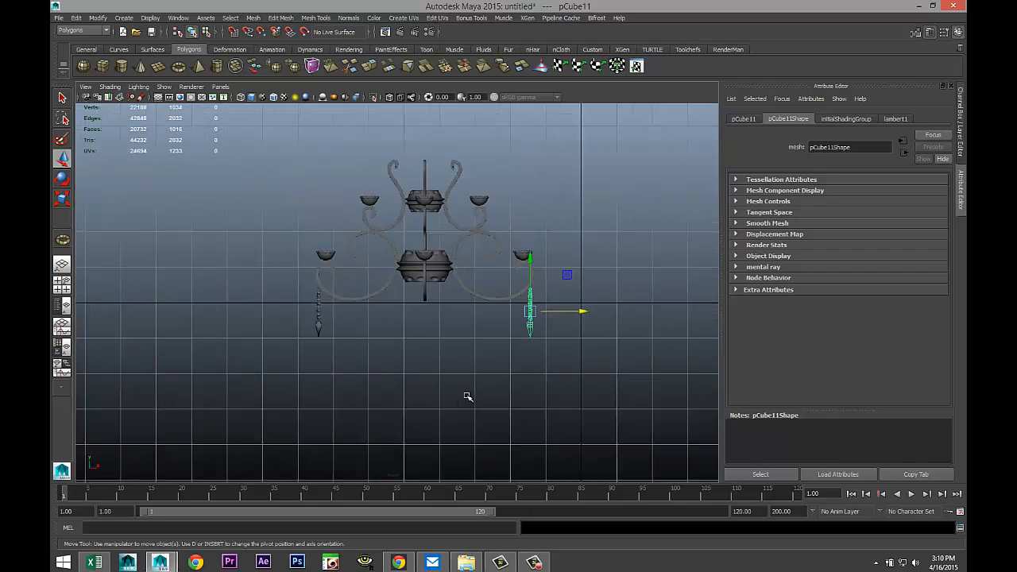
{"action": "scroll", "coordinate": [463, 399], "scroll_direction": "up", "scroll_amount": 2}
{"action": "scroll", "coordinate": [463, 399], "scroll_direction": "down", "scroll_amount": 5}
{"action": "scroll", "coordinate": [464, 401], "scroll_direction": "up", "scroll_amount": 4}
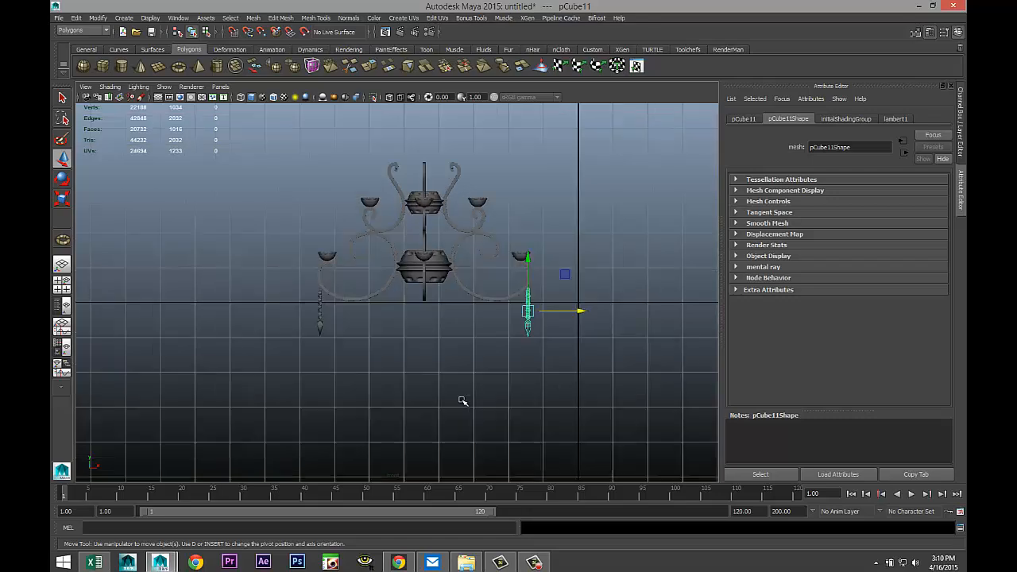
{"action": "left_click", "coordinate": [64, 286]}
{"action": "key", "text": "space"}
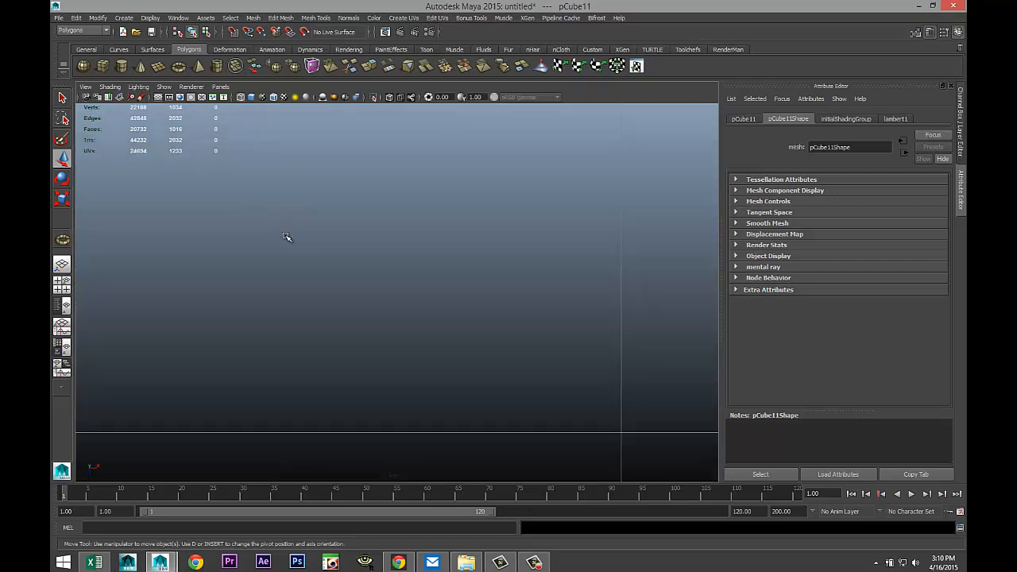
{"action": "key", "text": "f"}
{"action": "scroll", "coordinate": [368, 326], "scroll_direction": "down", "scroll_amount": 5}
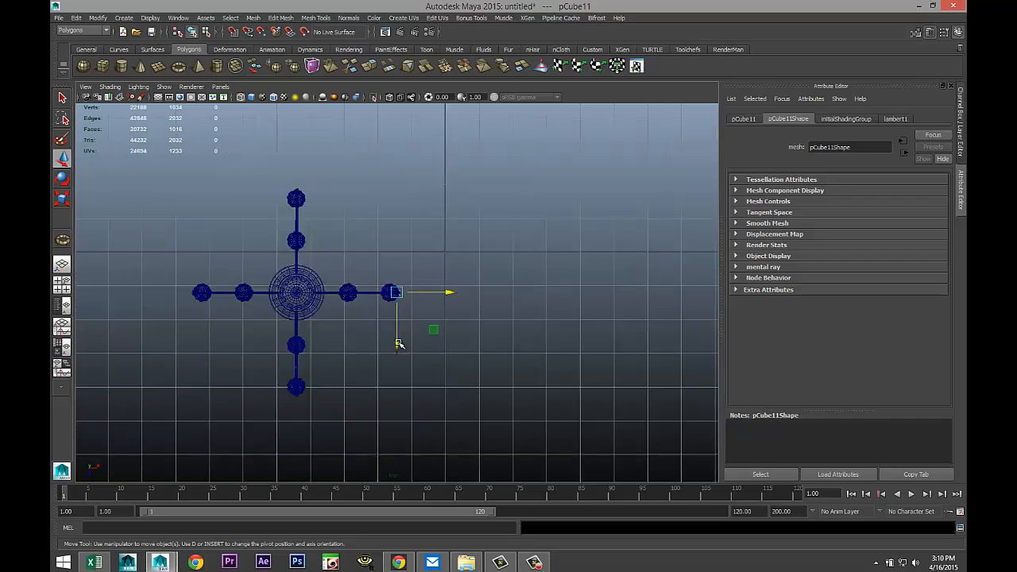
{"action": "scroll", "coordinate": [398, 341], "scroll_direction": "up", "scroll_amount": 3}
{"action": "scroll", "coordinate": [416, 352], "scroll_direction": "up", "scroll_amount": 1}
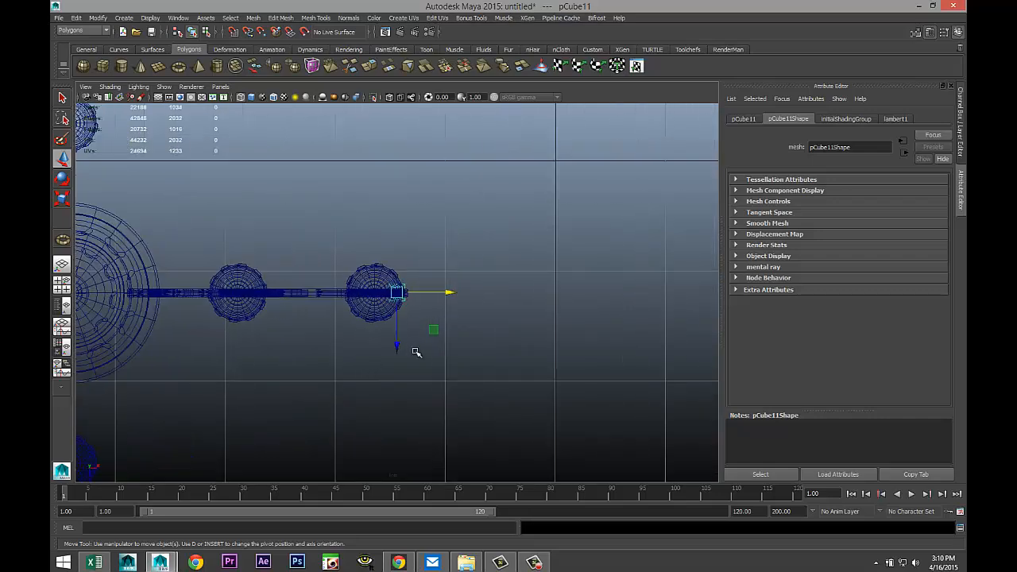
{"action": "scroll", "coordinate": [525, 316], "scroll_direction": "down", "scroll_amount": 5}
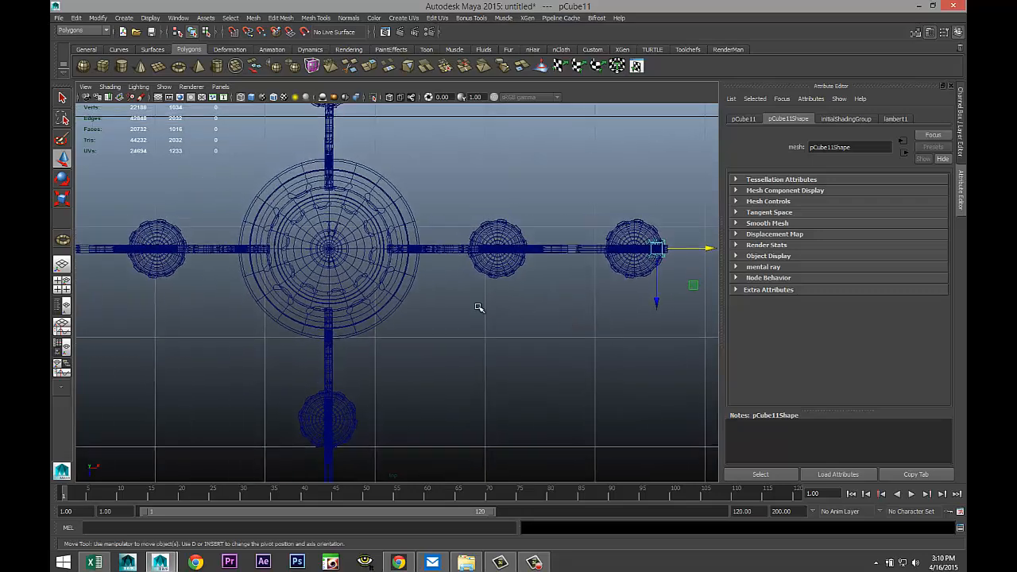
{"action": "scroll", "coordinate": [445, 318], "scroll_direction": "up", "scroll_amount": 5}
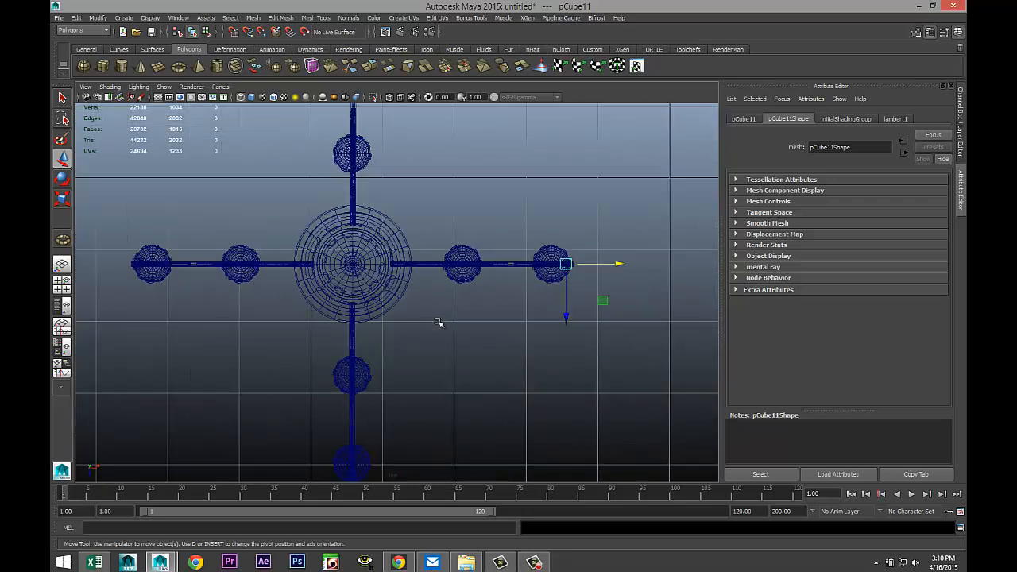
Combine the two strands on the opposite outer arms into one mesh and center its pivot
{"action": "left_click", "coordinate": [62, 284]}
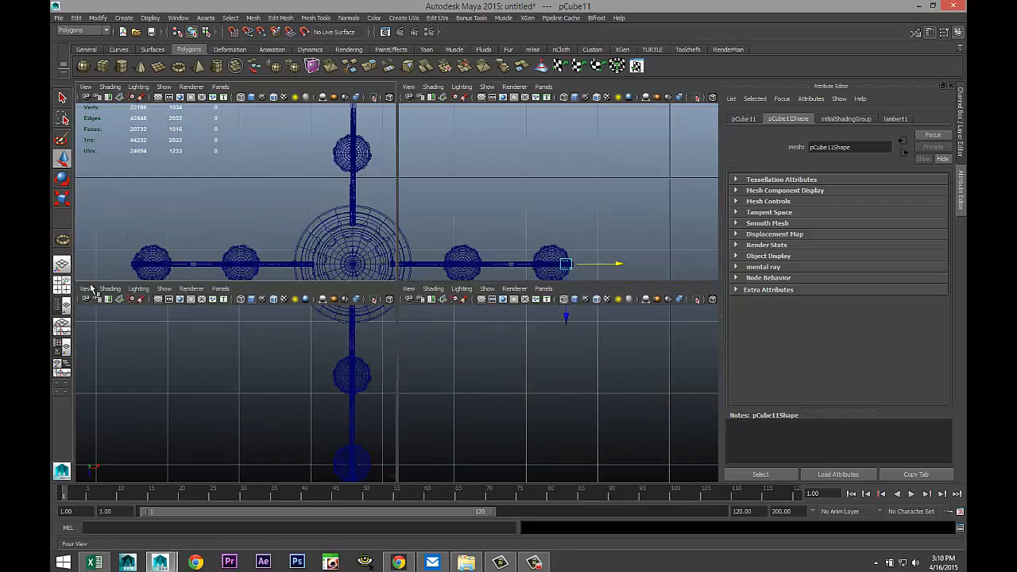
{"action": "scroll", "coordinate": [601, 237], "scroll_direction": "down", "scroll_amount": 5}
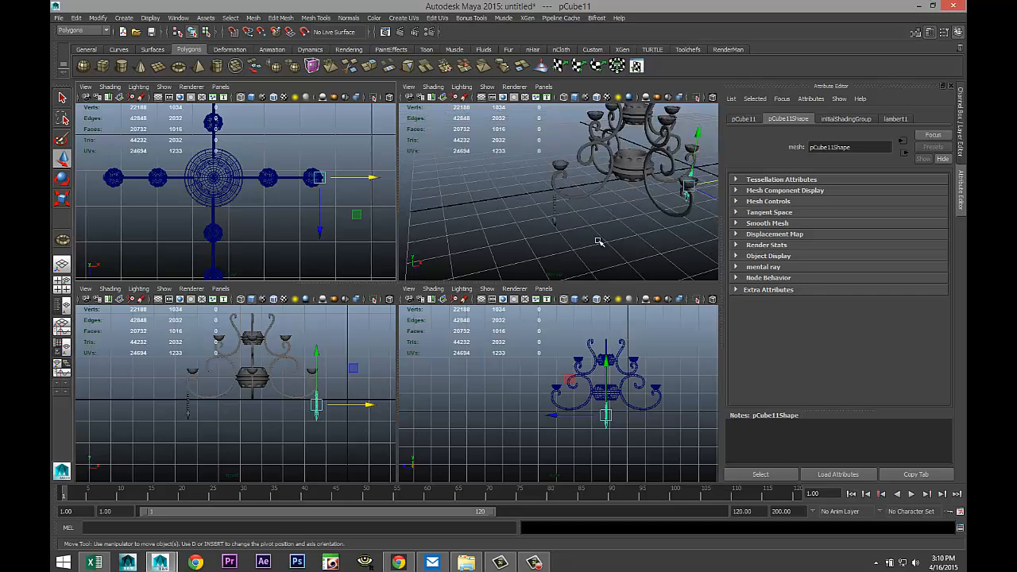
{"action": "left_click", "coordinate": [556, 224]}
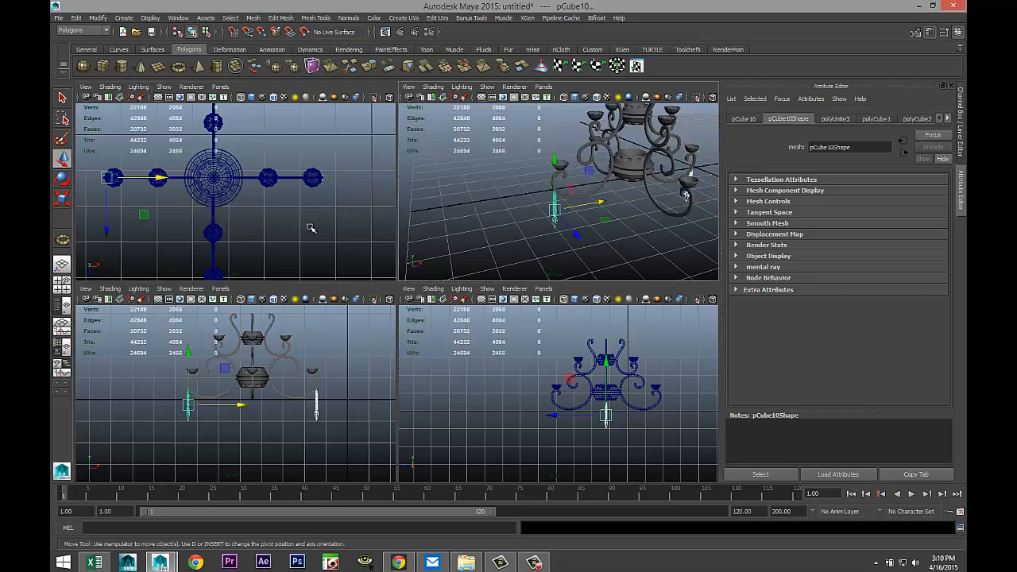
{"action": "scroll", "coordinate": [309, 228], "scroll_direction": "up", "scroll_amount": 3}
{"action": "key", "text": "space"}
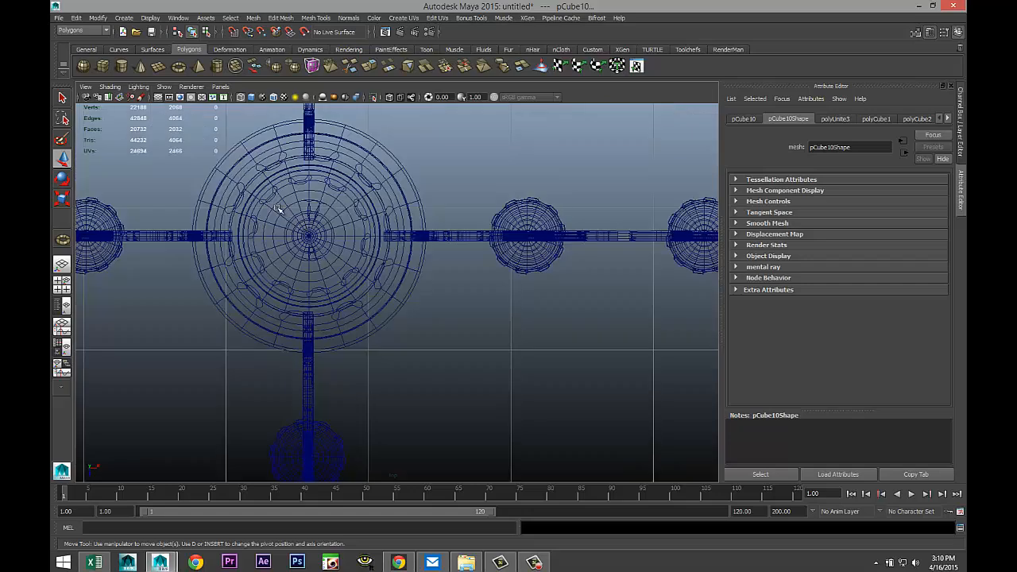
{"action": "left_click", "coordinate": [253, 18]}
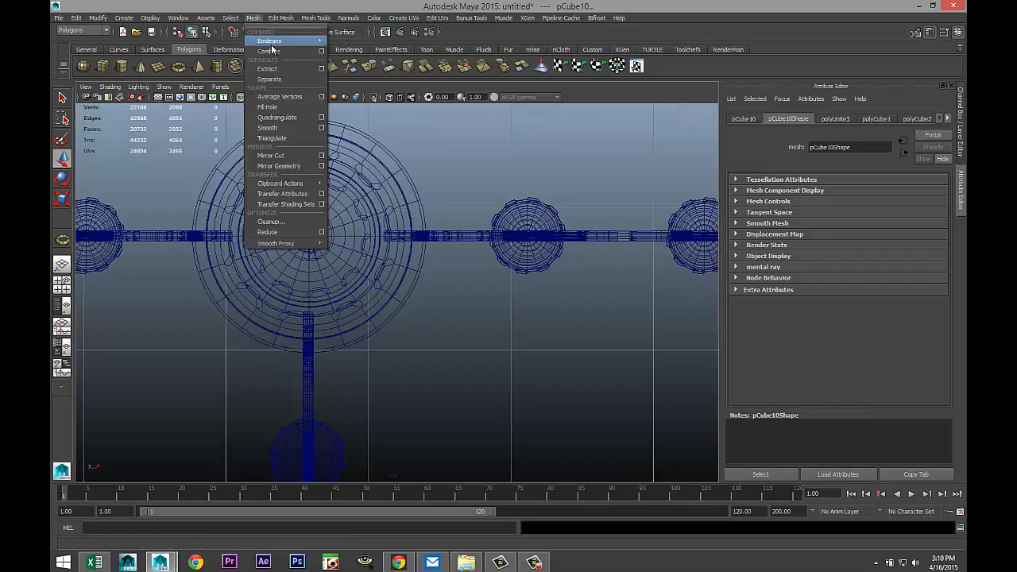
{"action": "left_click", "coordinate": [269, 39]}
{"action": "left_click", "coordinate": [98, 18]}
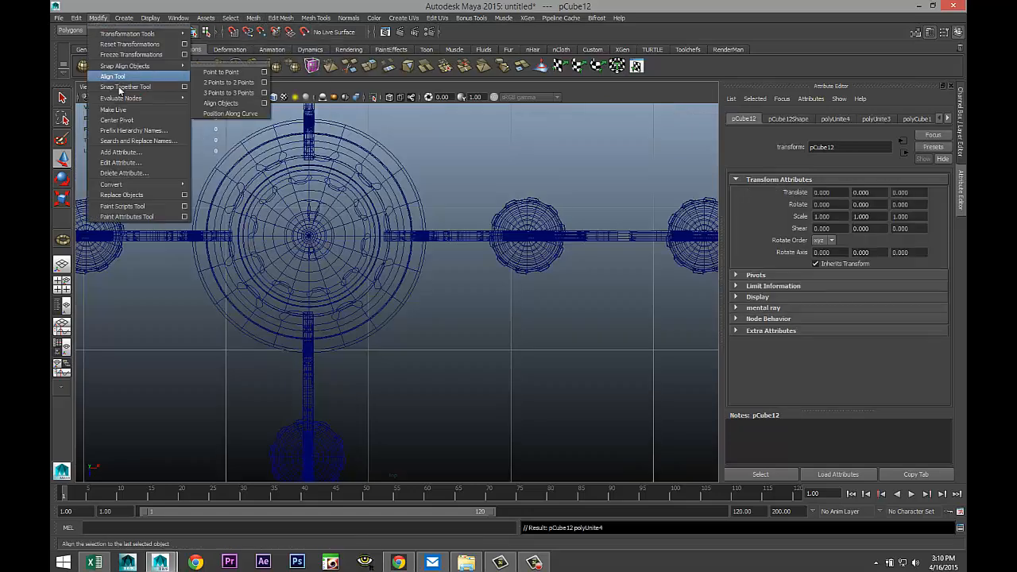
{"action": "left_click", "coordinate": [119, 128]}
{"action": "scroll", "coordinate": [454, 327], "scroll_direction": "down", "scroll_amount": 5}
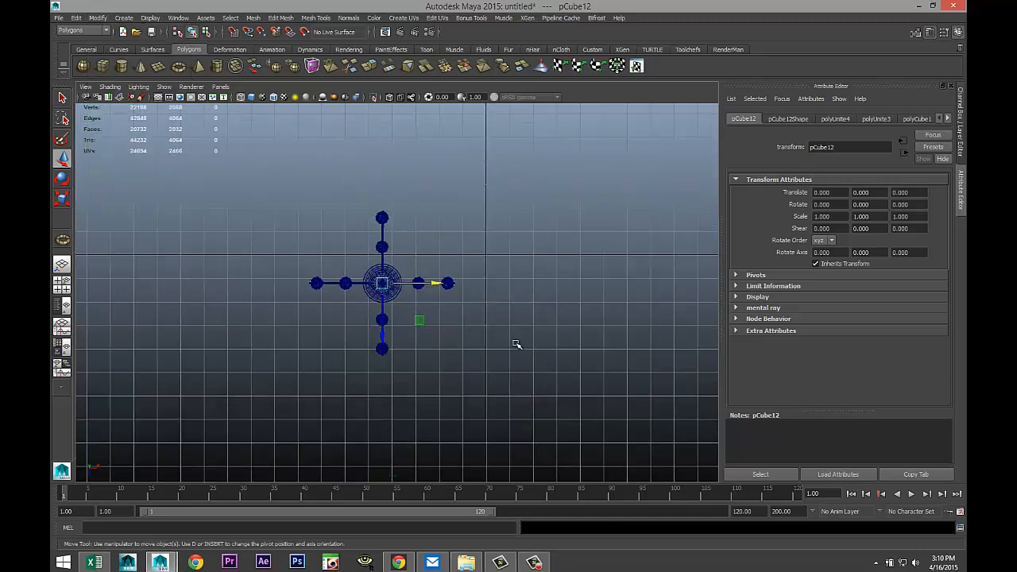
Duplicate the combined strand pair and set the copy's Y rotation to -90 degrees
{"action": "key", "text": "ctrl+d"}
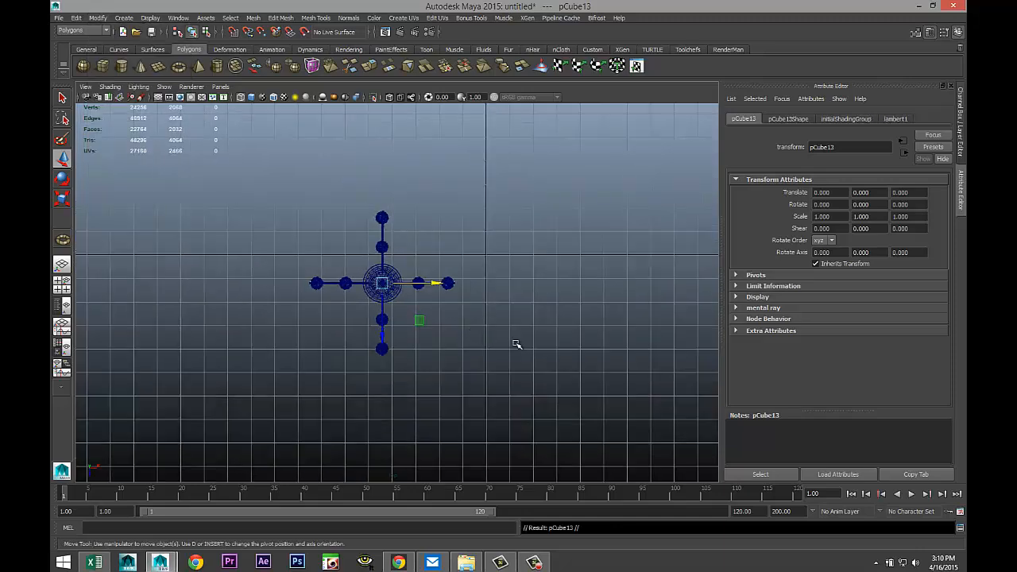
{"action": "key", "text": "e"}
{"action": "left_click_drag", "start_coordinate": [421, 318], "coordinate": [324, 341]}
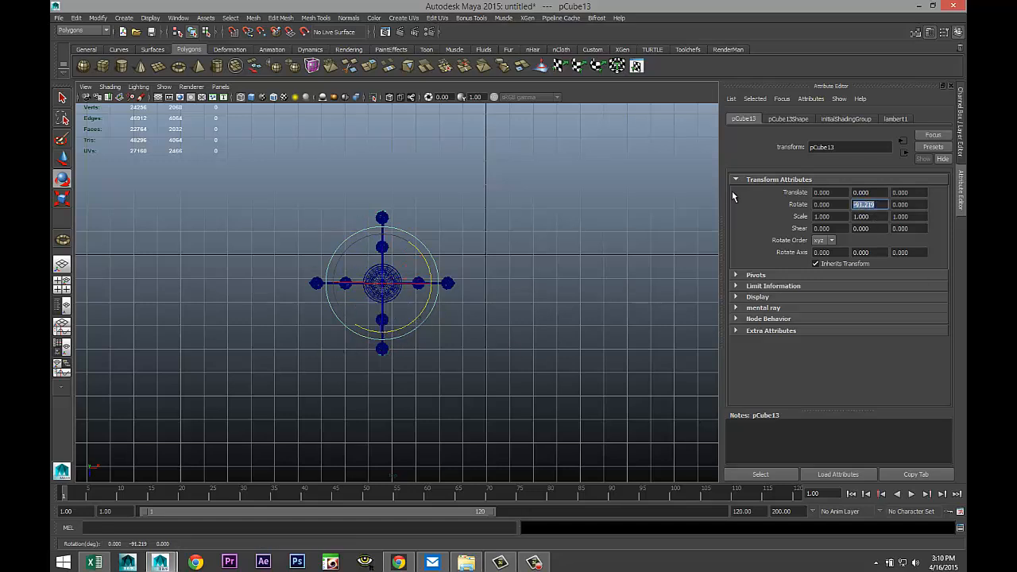
{"action": "type", "text": "-90"}
{"action": "key", "text": "Return"}
Examine the strands hanging from the four outer arms in the perspective view
{"action": "key", "text": "space"}
{"action": "key", "text": "space"}
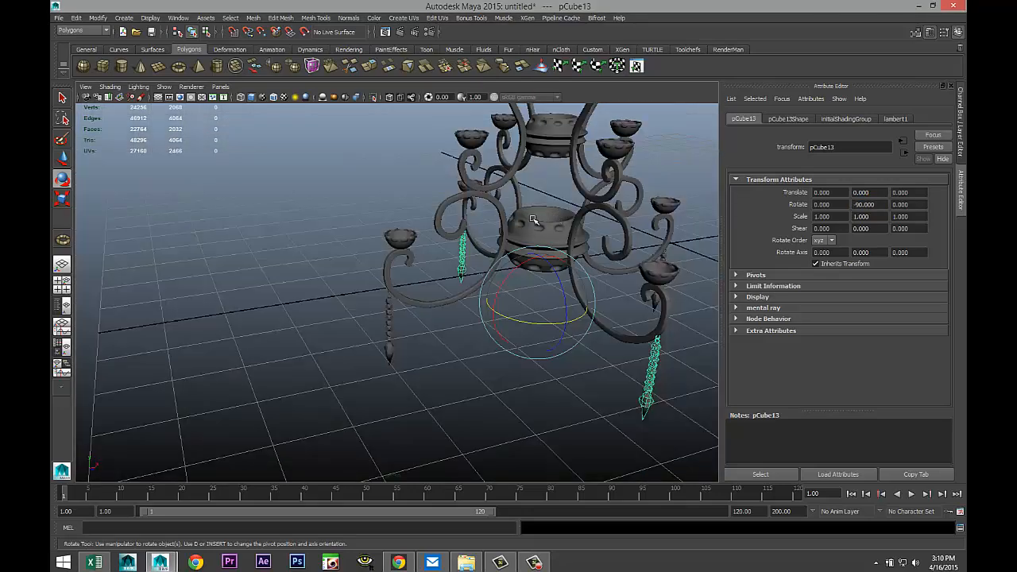
{"action": "left_click_drag", "start_coordinate": [341, 364], "coordinate": [373, 341], "text": "alt"}
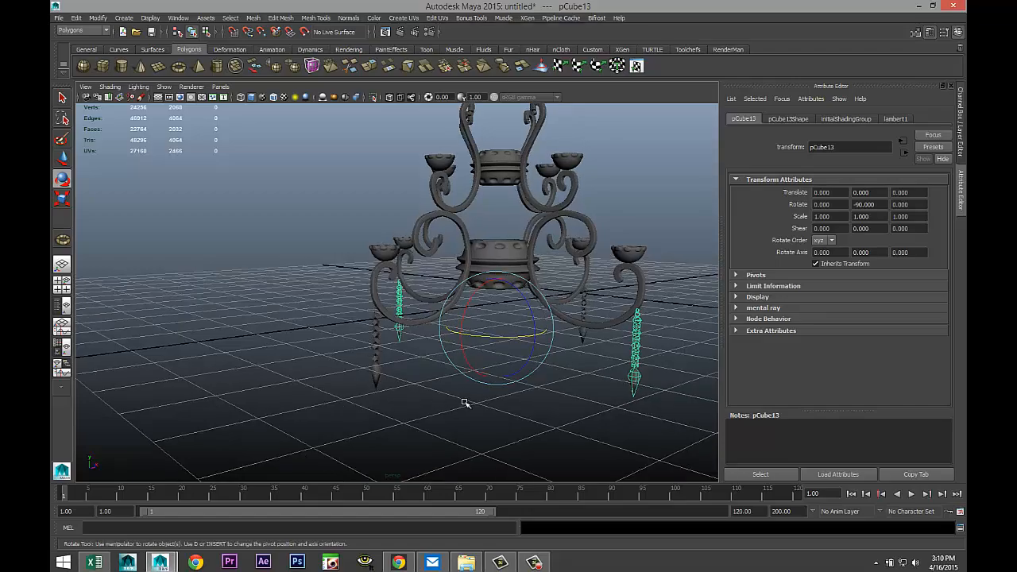
{"action": "left_click", "coordinate": [474, 410]}
{"action": "scroll", "coordinate": [512, 414], "scroll_direction": "up", "scroll_amount": 3}
{"action": "left_click_drag", "start_coordinate": [508, 413], "coordinate": [486, 402], "text": "alt"}
{"action": "middle_click_drag", "start_coordinate": [486, 402], "coordinate": [399, 401], "text": "alt"}
{"action": "left_click_drag", "start_coordinate": [400, 400], "coordinate": [386, 352], "text": "alt"}
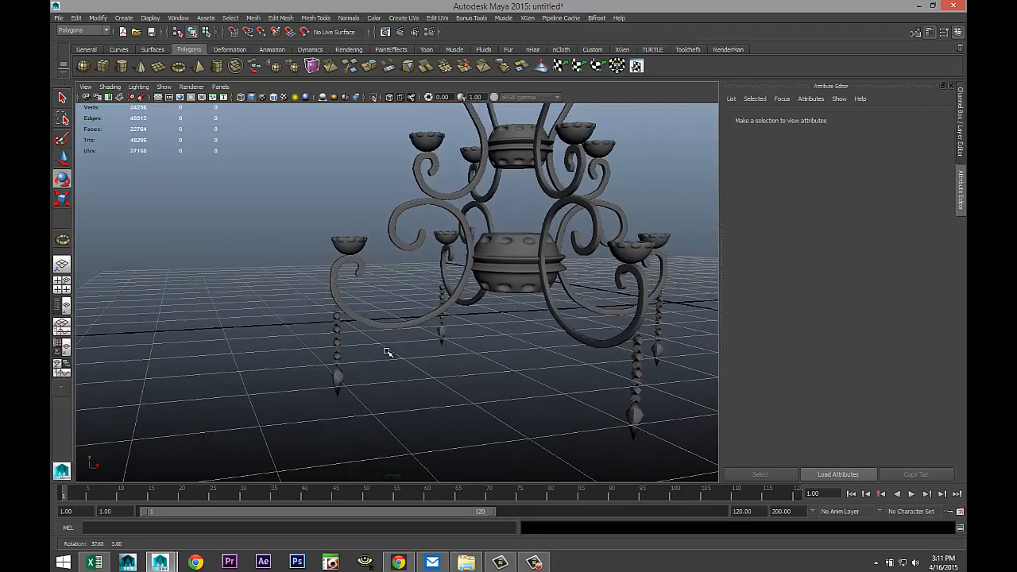
{"action": "middle_click_drag", "start_coordinate": [387, 350], "coordinate": [332, 397], "text": "alt"}
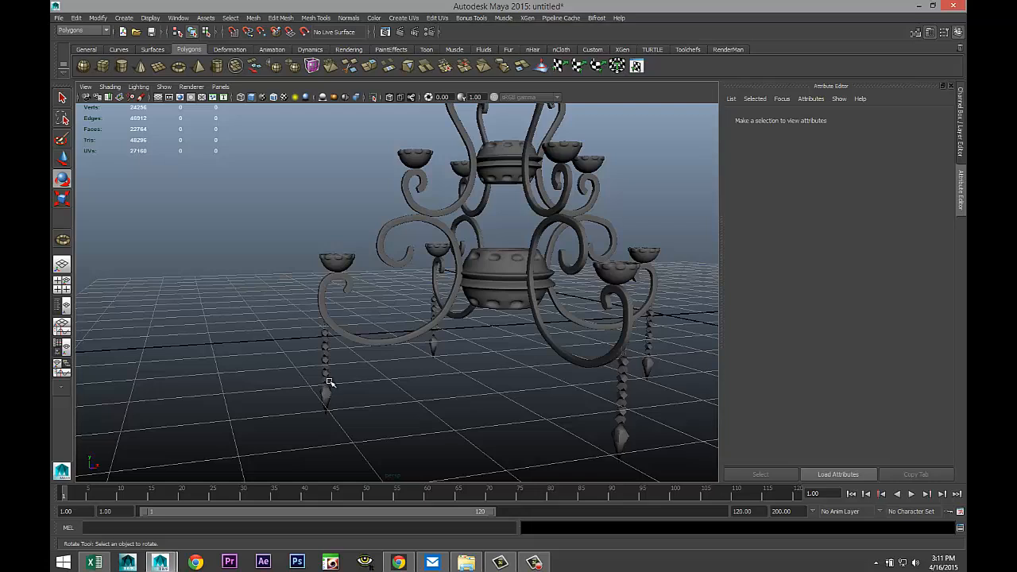
Separate the original combined strand pair on the X-axis outer arms into individual pieces
{"action": "left_click", "coordinate": [325, 372]}
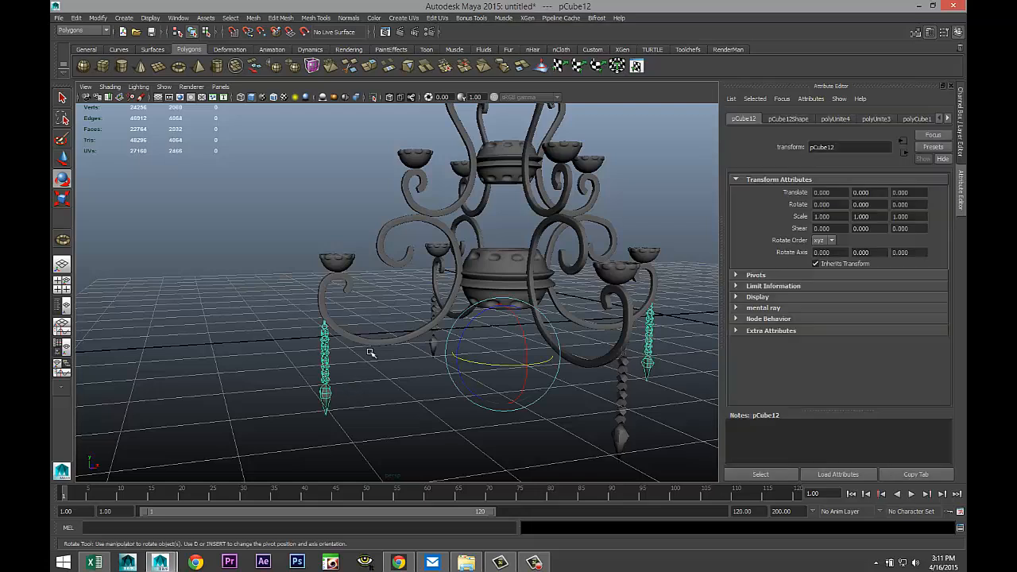
{"action": "left_click", "coordinate": [262, 19]}
{"action": "left_click", "coordinate": [280, 83]}
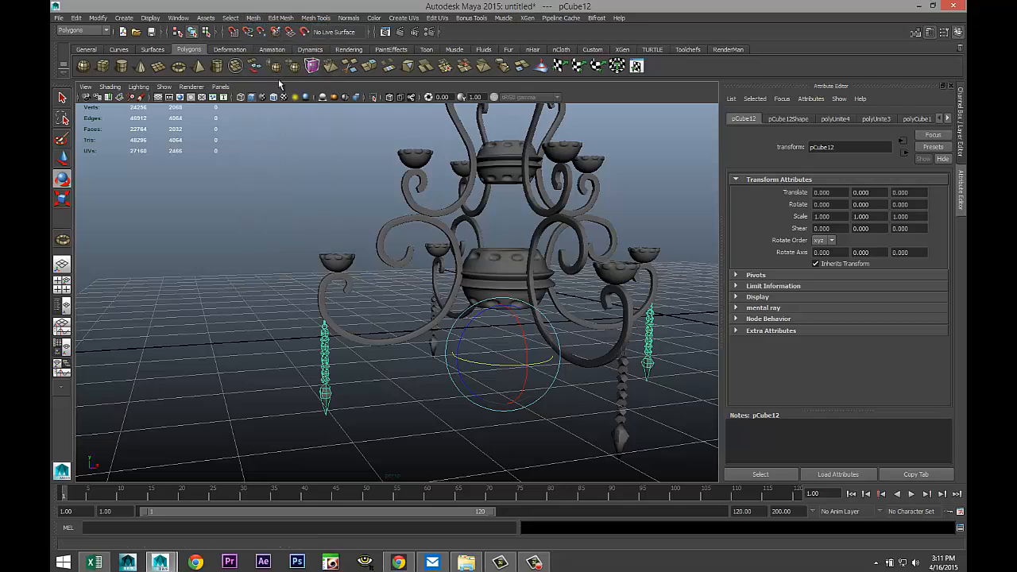
Combine the separated pieces of one outer strand into a single mesh and center its pivot
{"action": "left_click", "coordinate": [349, 399]}
{"action": "left_click_drag", "start_coordinate": [292, 309], "coordinate": [359, 447]}
{"action": "left_click", "coordinate": [362, 345], "text": "ctrl"}
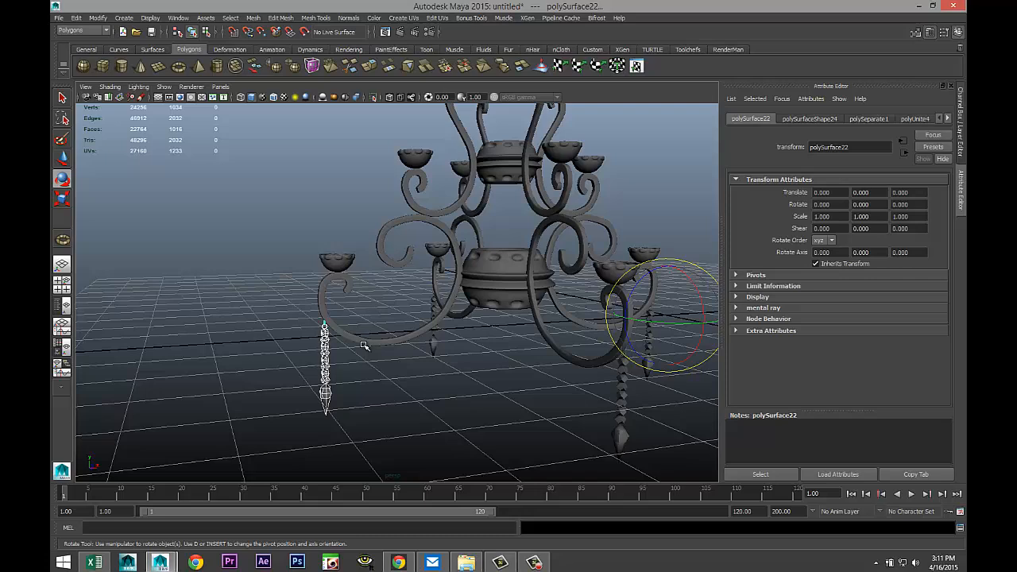
{"action": "left_click", "coordinate": [252, 17]}
{"action": "left_click", "coordinate": [266, 36]}
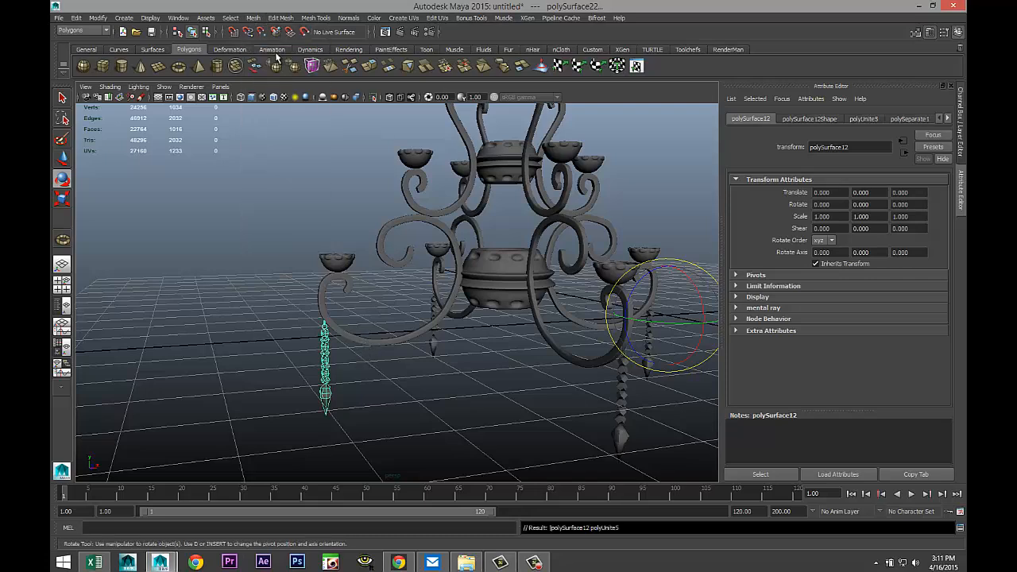
{"action": "key", "text": "w"}
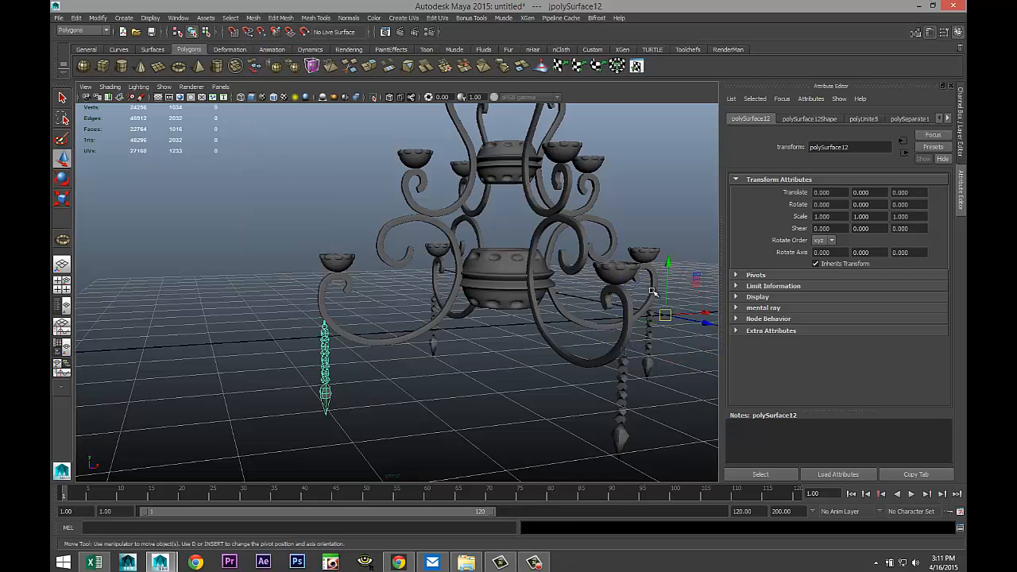
{"action": "left_click", "coordinate": [98, 18]}
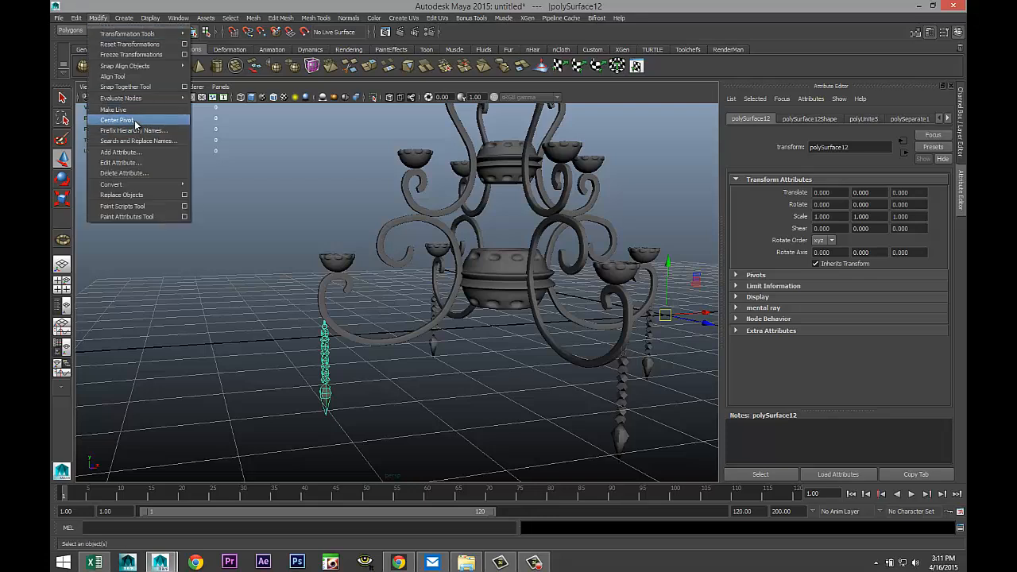
{"action": "left_click", "coordinate": [135, 121]}
Duplicate the recombined strand and move the copy inward and up to about X 1.531, Y 1.312
{"action": "left_click_drag", "start_coordinate": [374, 364], "coordinate": [477, 357]}
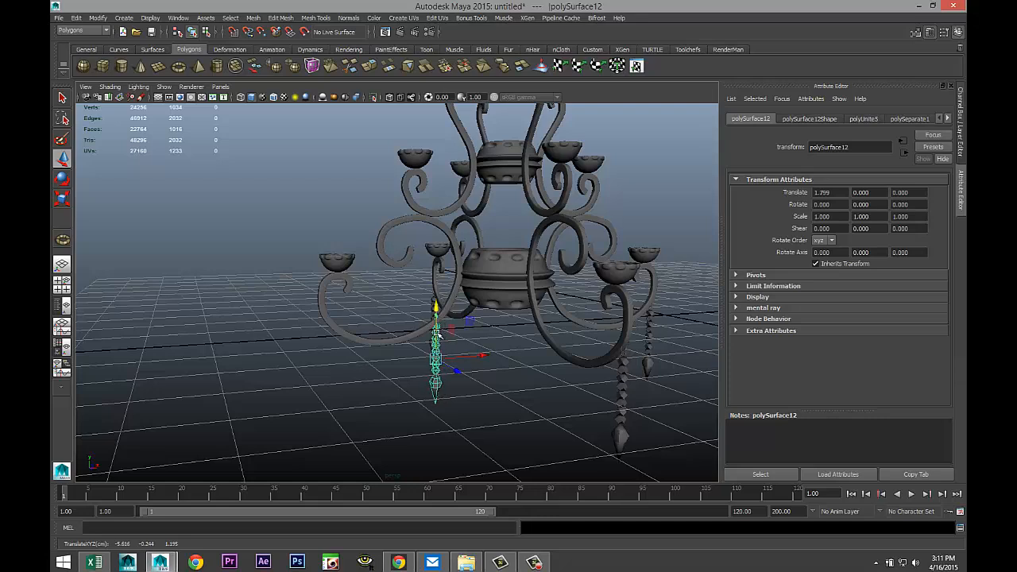
{"action": "key", "text": "ctrl+z"}
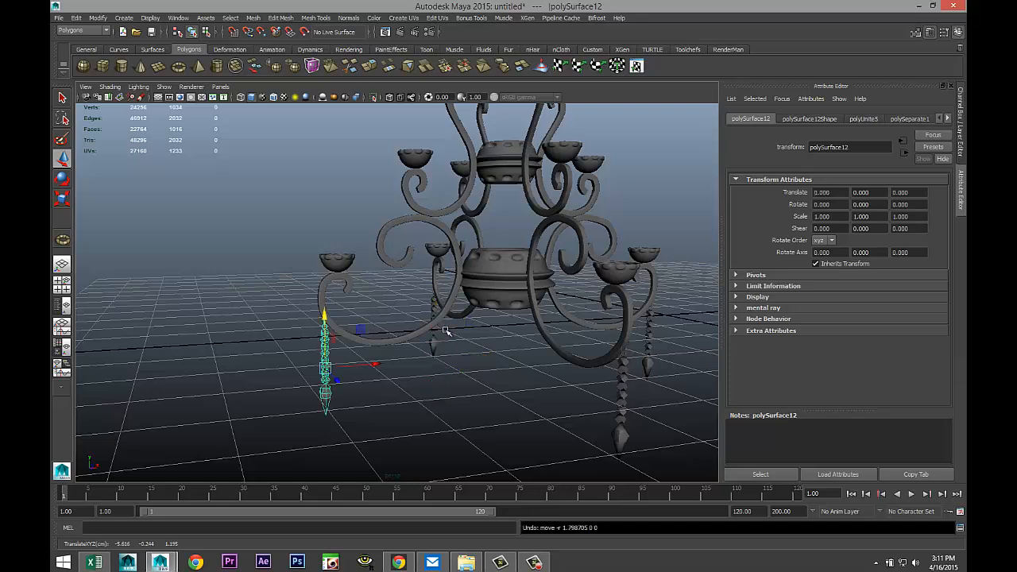
{"action": "key", "text": "ctrl+d"}
{"action": "left_click_drag", "start_coordinate": [381, 364], "coordinate": [467, 360]}
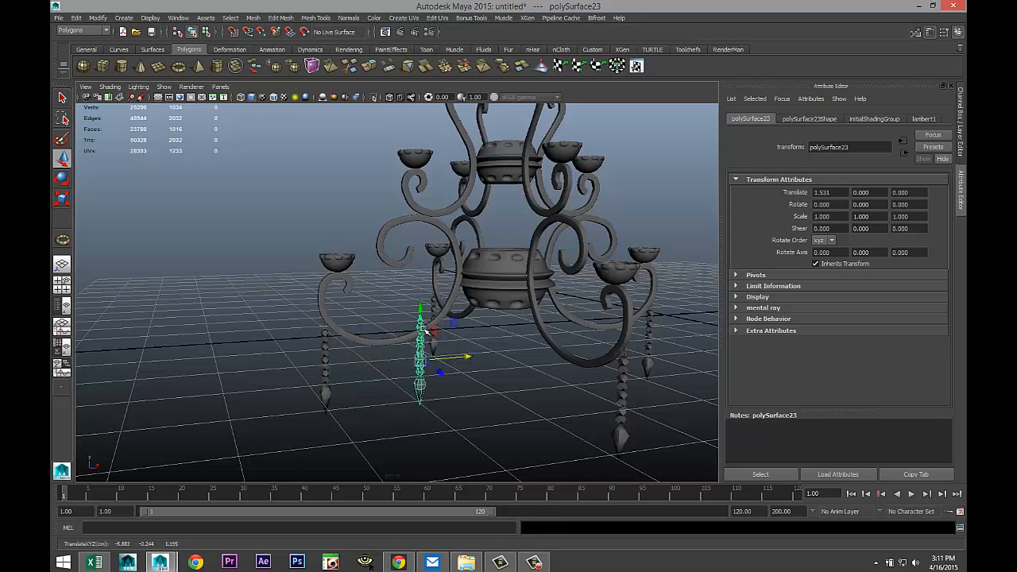
{"action": "left_click_drag", "start_coordinate": [423, 308], "coordinate": [429, 226]}
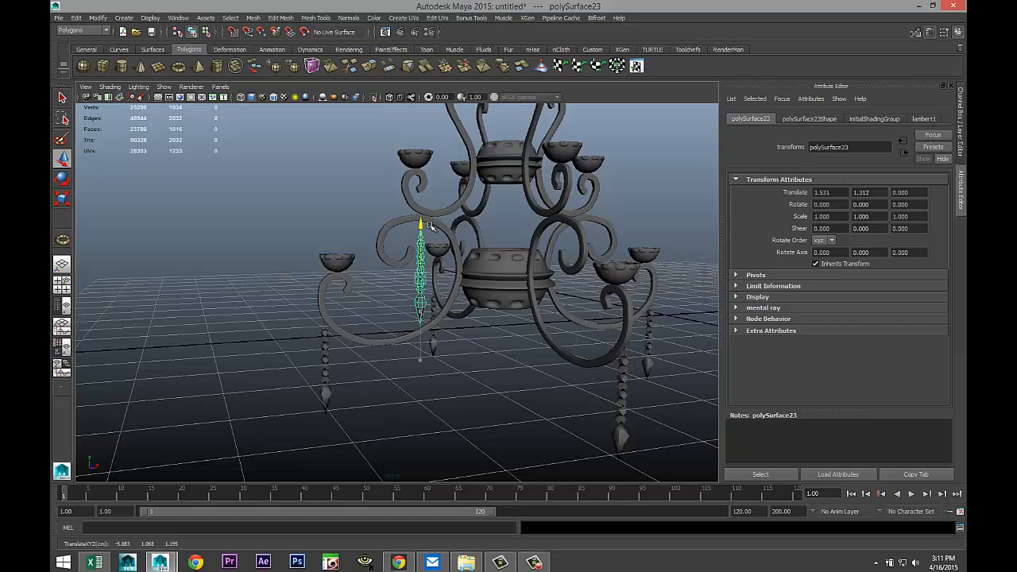
Raise the copied strand to about Y 1.473 in the front view so it hangs from the lower arm's upper scroll
{"action": "left_click", "coordinate": [62, 283]}
{"action": "key", "text": "space"}
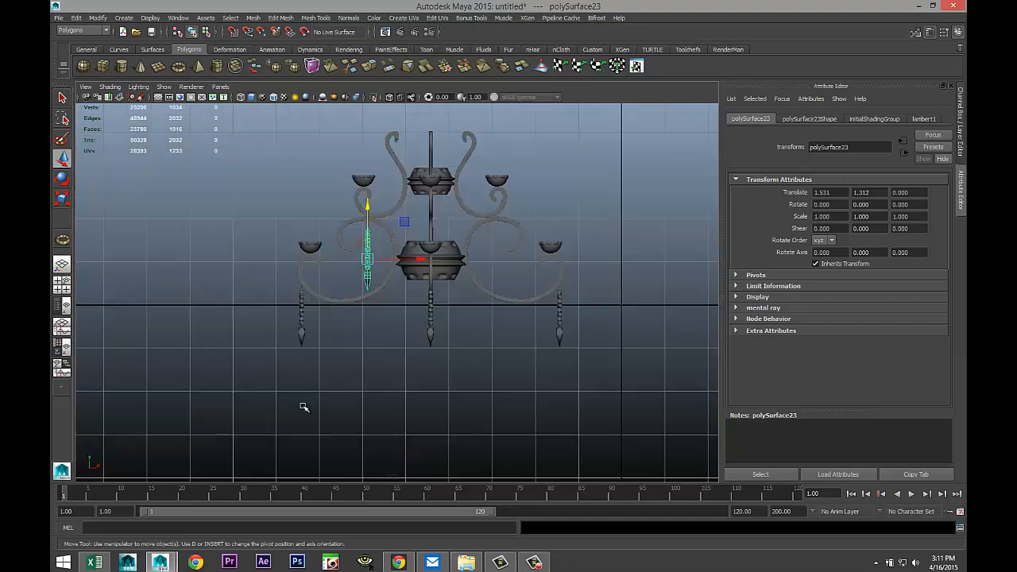
{"action": "key", "text": "f"}
{"action": "scroll", "coordinate": [323, 394], "scroll_direction": "down", "scroll_amount": 5}
{"action": "scroll", "coordinate": [329, 393], "scroll_direction": "up", "scroll_amount": 3}
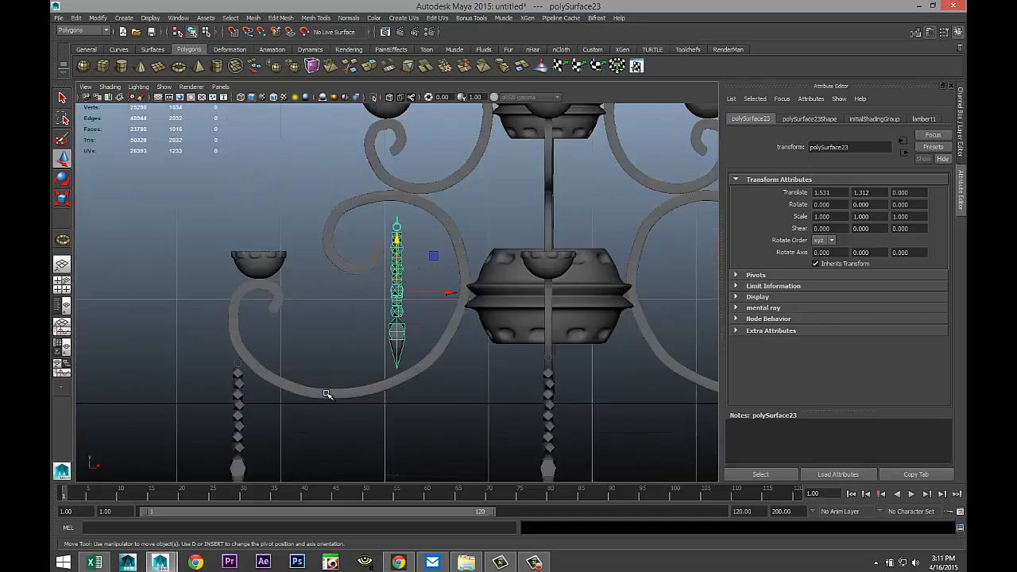
{"action": "mouse_move", "coordinate": [395, 236]}
{"action": "left_mouse_down"}
{"action": "mouse_move", "coordinate": [396, 208]}
{"action": "mouse_move", "coordinate": [398, 219]}
{"action": "left_mouse_up"}
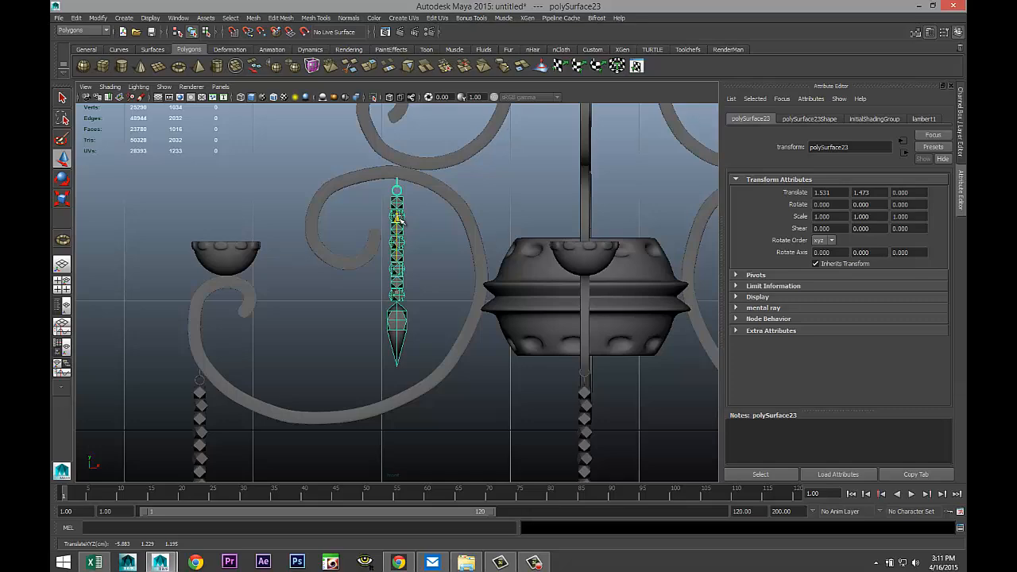
Duplicate the inner strand and move the copy along X to the opposite arm's scroll, at about X 4.390
{"action": "scroll", "coordinate": [404, 324], "scroll_direction": "down", "scroll_amount": 5}
{"action": "scroll", "coordinate": [404, 325], "scroll_direction": "up", "scroll_amount": 4}
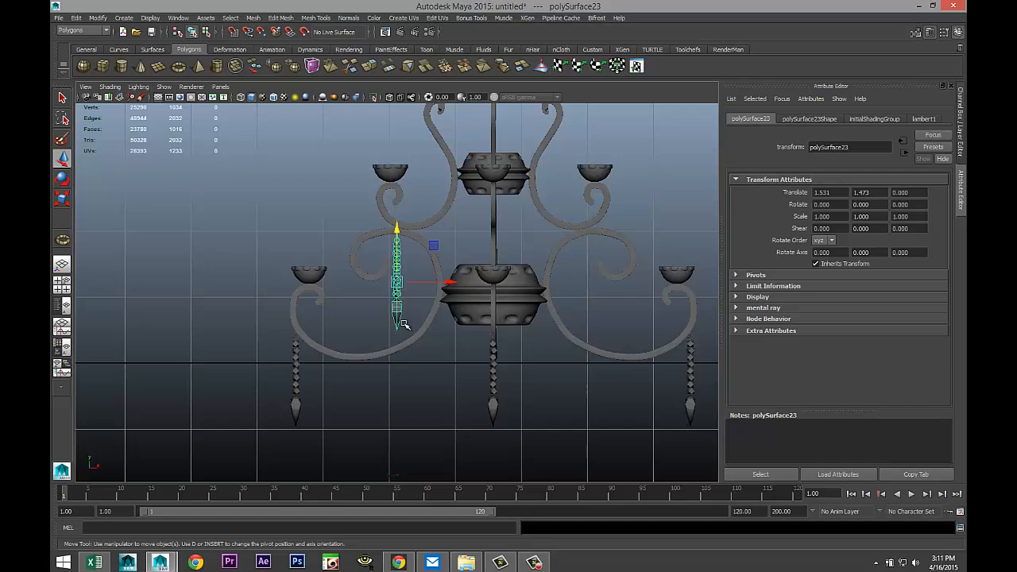
{"action": "key", "text": "ctrl+d"}
{"action": "left_click_drag", "start_coordinate": [450, 281], "coordinate": [638, 329]}
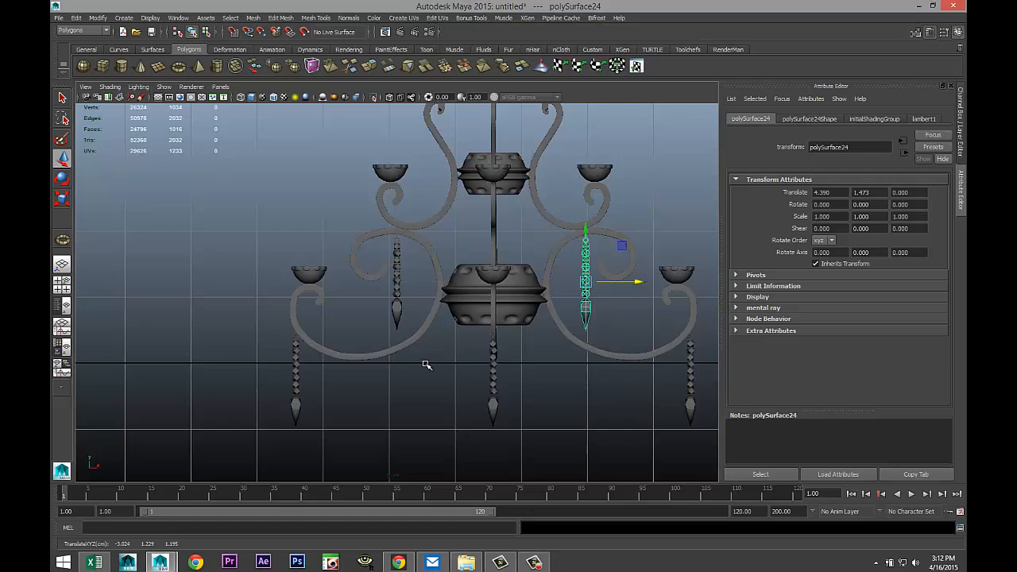
Combine the two inner strands into one mesh and center its pivot
{"action": "left_click", "coordinate": [396, 310]}
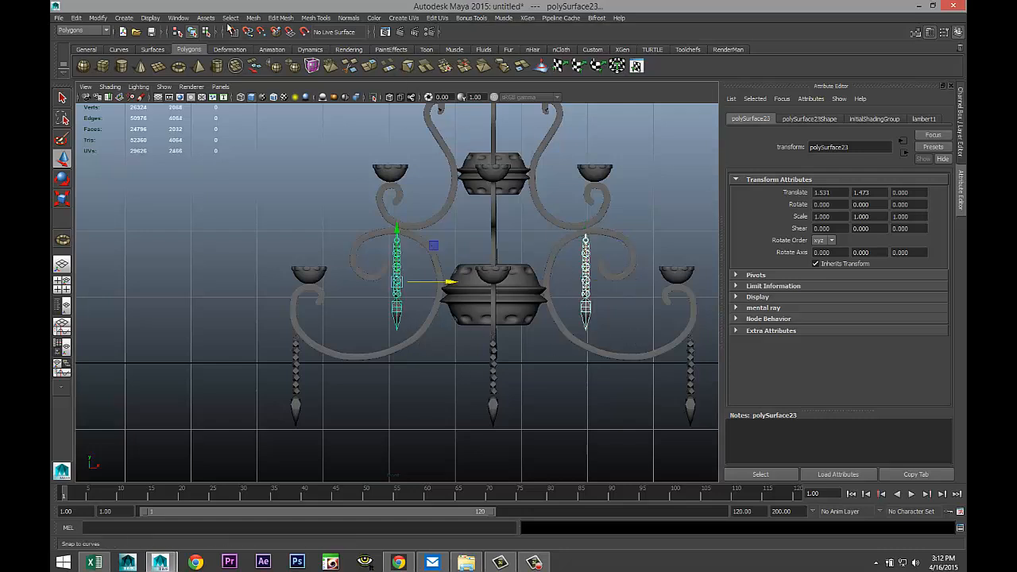
{"action": "left_click", "coordinate": [254, 19]}
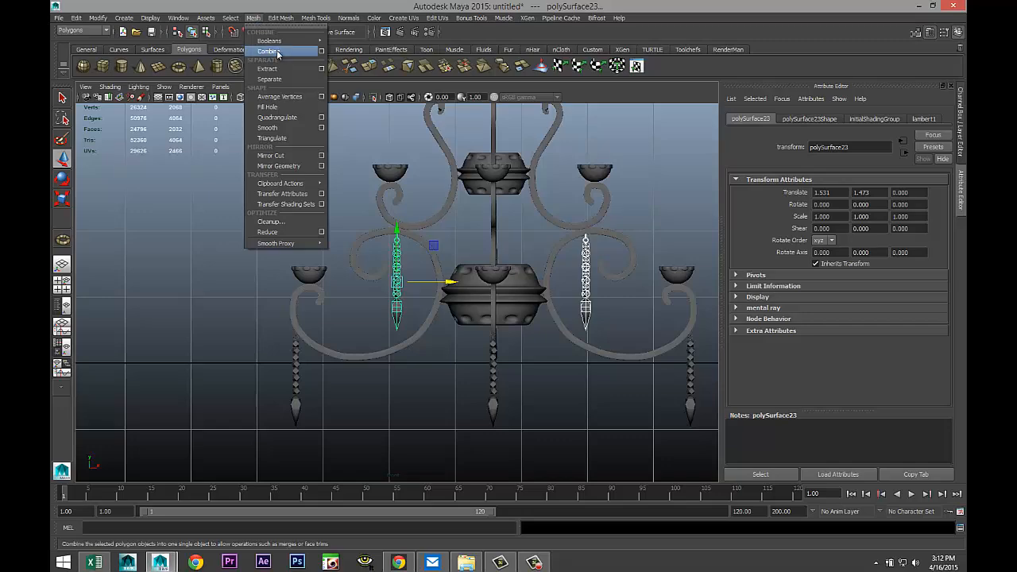
{"action": "left_click", "coordinate": [277, 50]}
{"action": "left_click", "coordinate": [97, 19]}
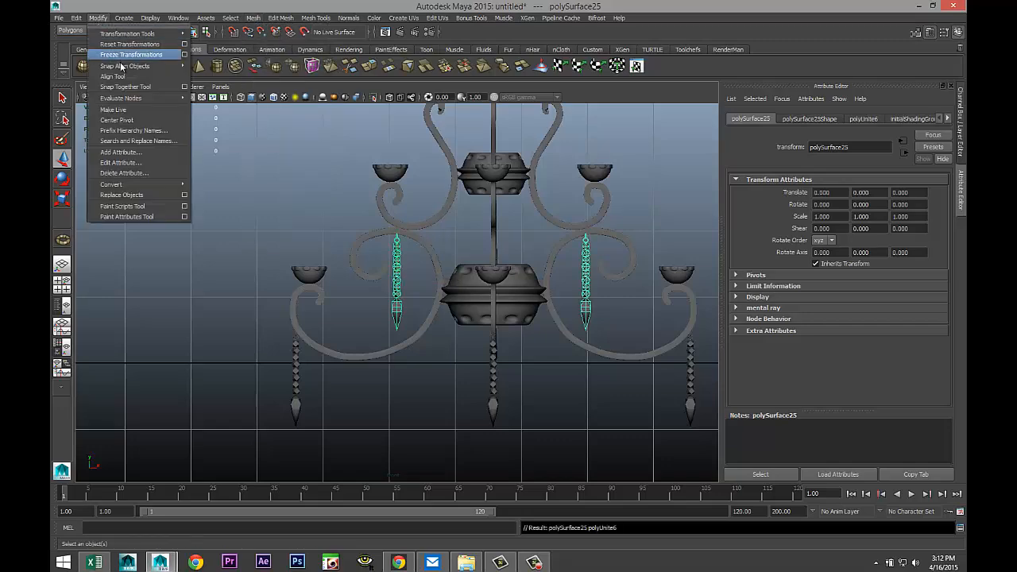
{"action": "left_click", "coordinate": [131, 120]}
{"action": "key", "text": "w"}
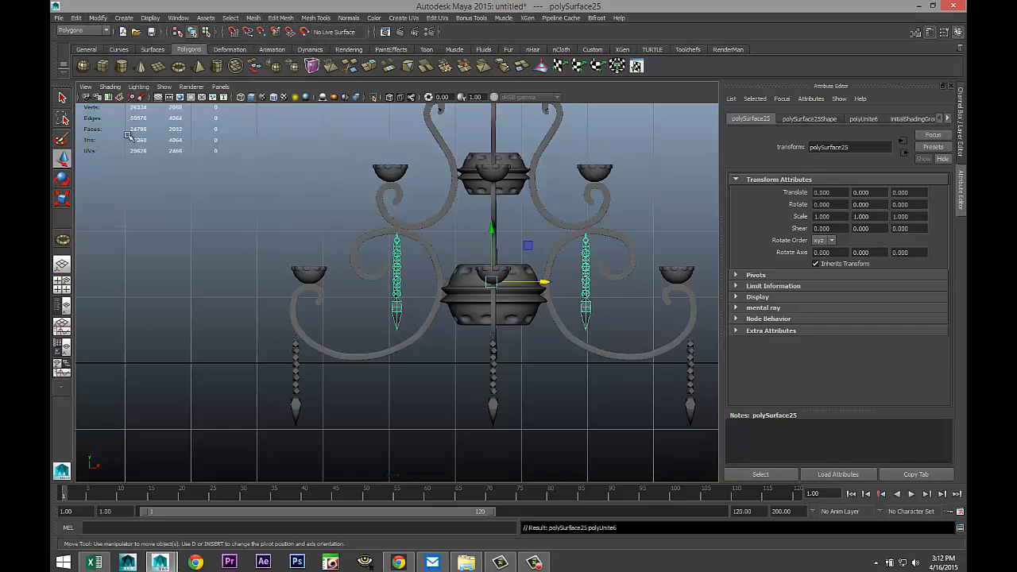
Duplicate the combined inner strand pair and rotate the copy to -90 degrees in Y for the other two arms
{"action": "left_click", "coordinate": [62, 284]}
{"action": "key", "text": "space"}
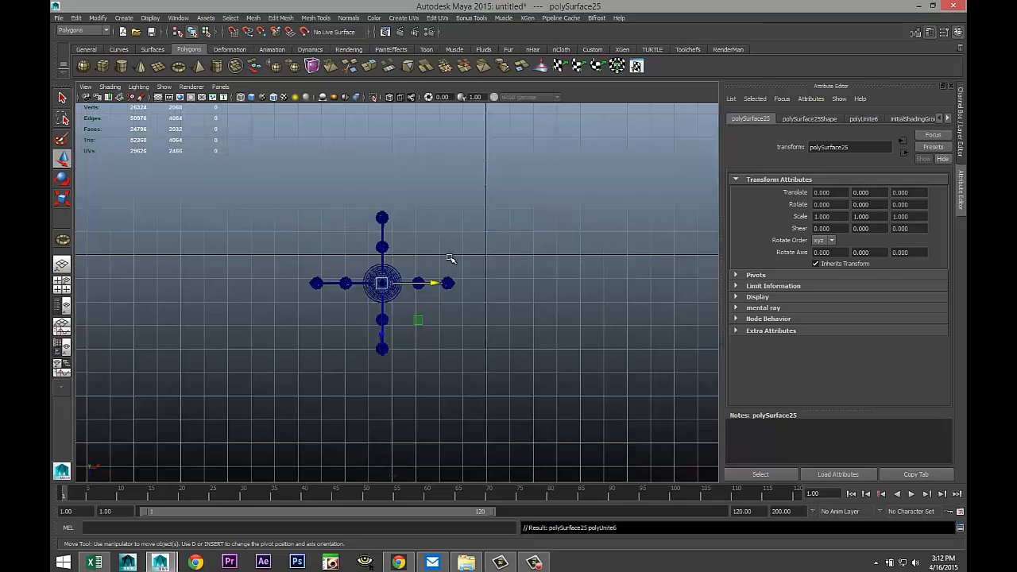
{"action": "key", "text": "ctrl+d"}
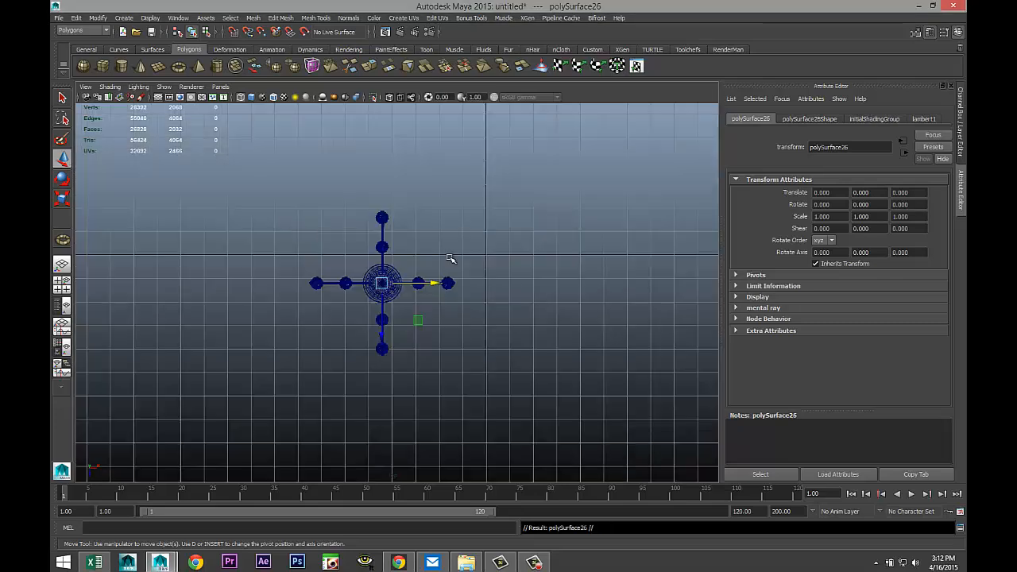
{"action": "key", "text": "e"}
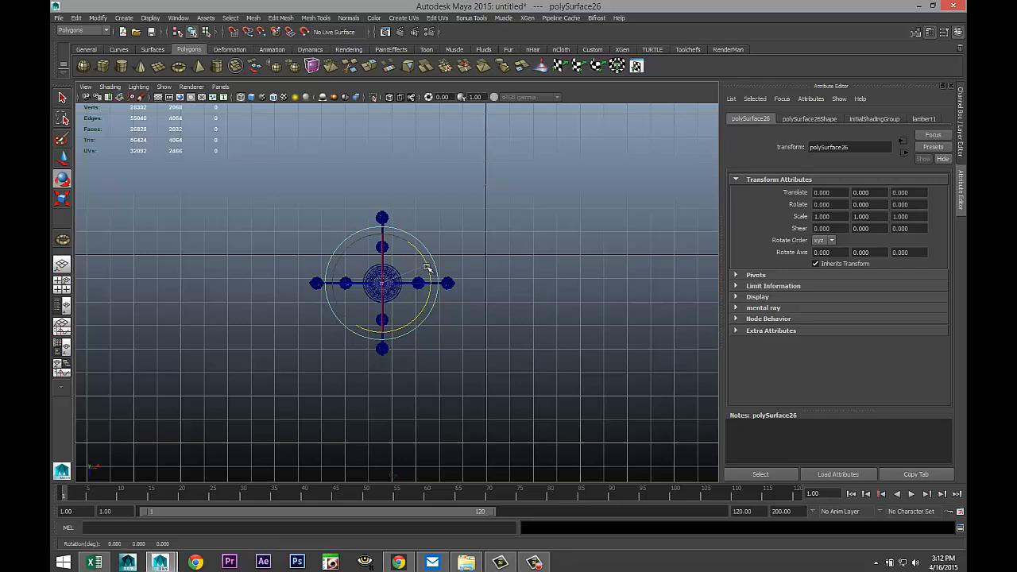
{"action": "left_click_drag", "start_coordinate": [427, 271], "coordinate": [415, 337]}
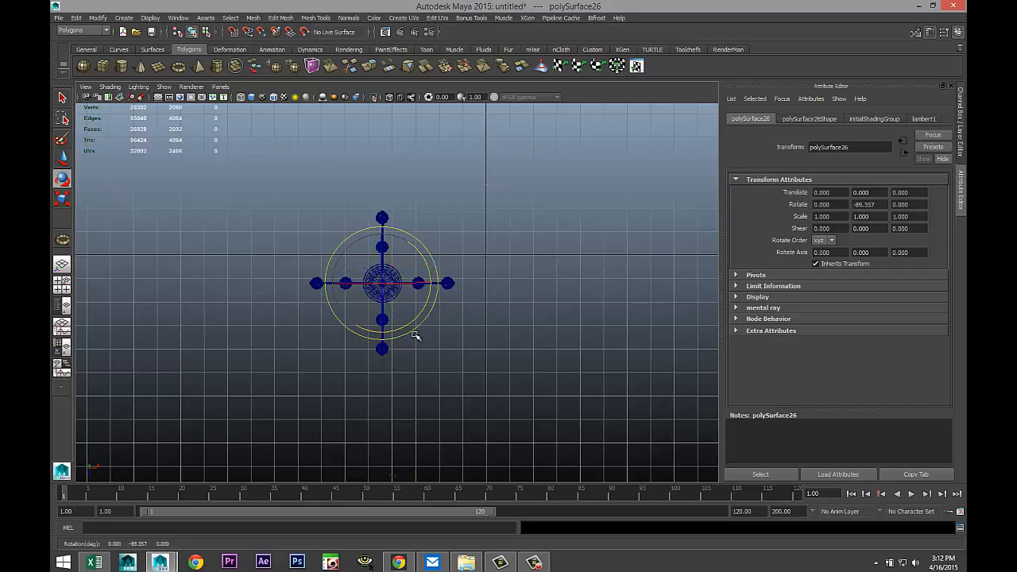
{"action": "left_click", "coordinate": [870, 206]}
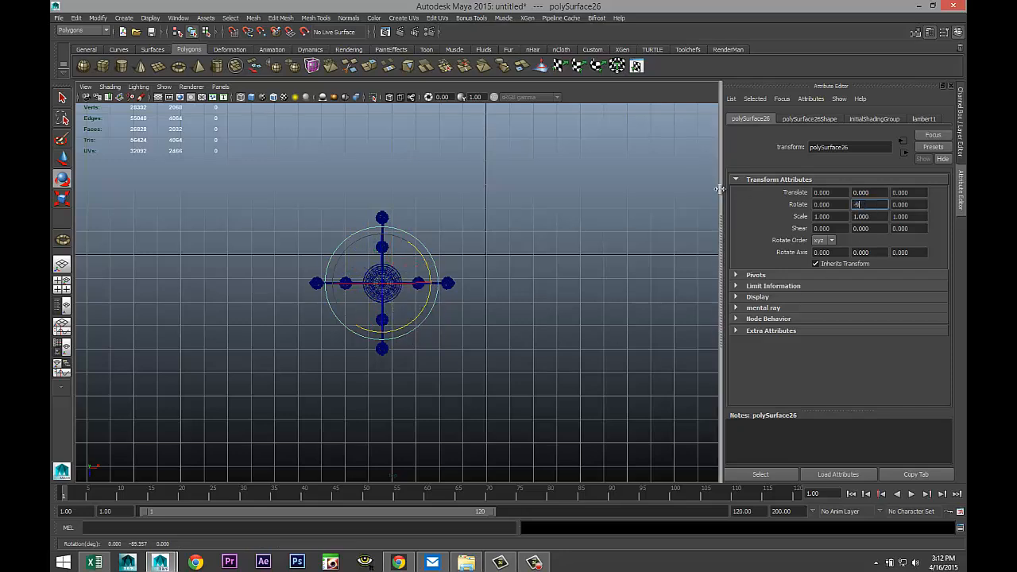
{"action": "type", "text": "-90"}
{"action": "key", "text": "Return"}
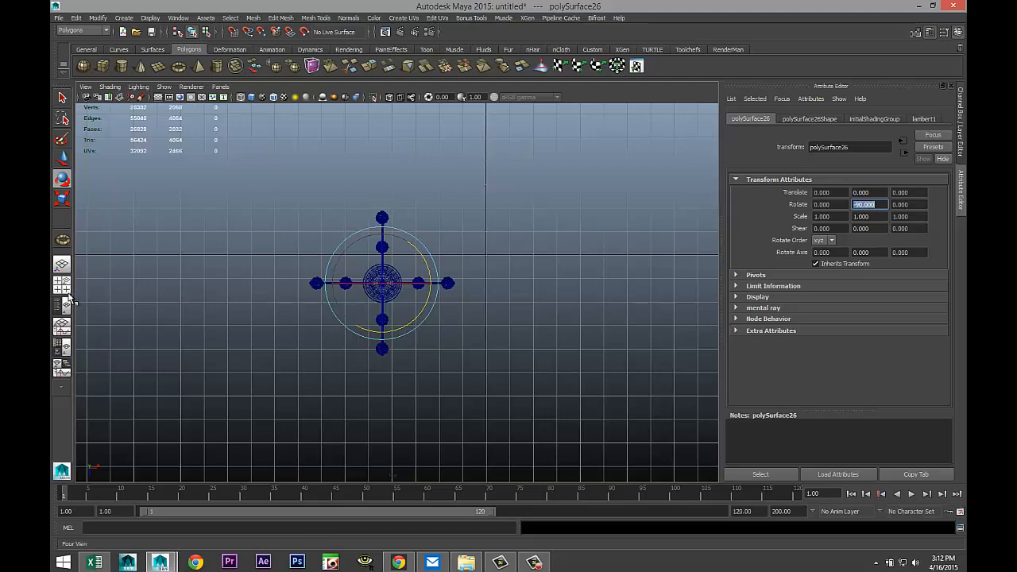
Create a tall, thin polygon cylinder on the grid in front of the chandelier in the perspective view
{"action": "left_click", "coordinate": [86, 277]}
{"action": "key", "text": "space"}
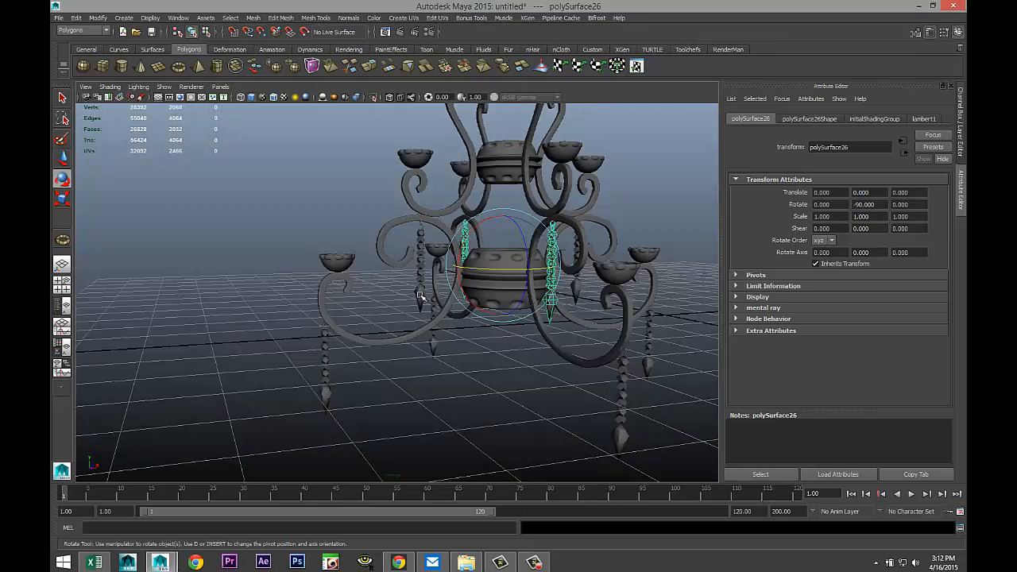
{"action": "left_click_drag", "start_coordinate": [420, 295], "coordinate": [374, 318], "text": "alt"}
{"action": "right_click_drag", "start_coordinate": [373, 318], "coordinate": [340, 344], "text": "alt"}
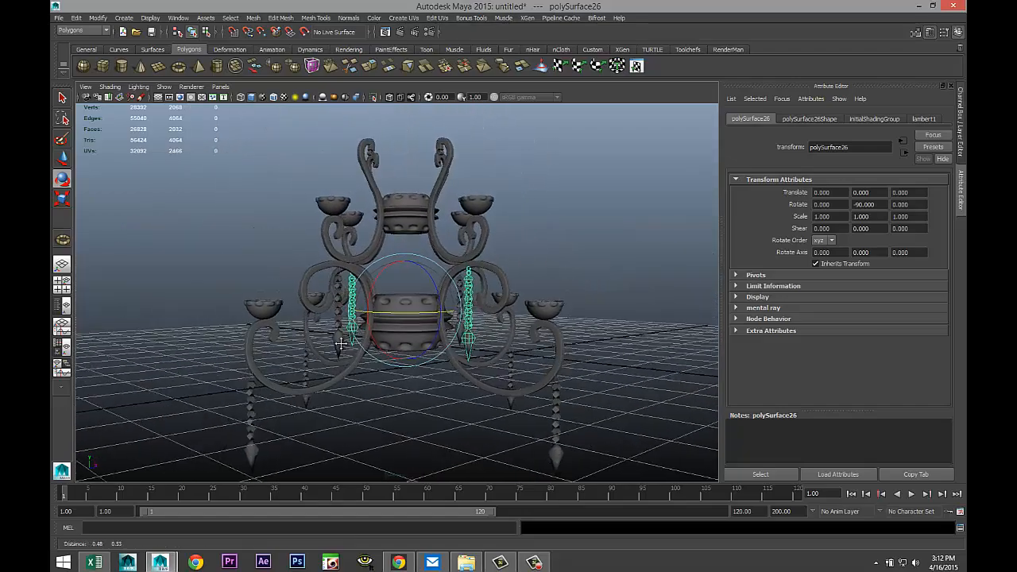
{"action": "left_click_drag", "start_coordinate": [340, 343], "coordinate": [436, 371], "text": "alt"}
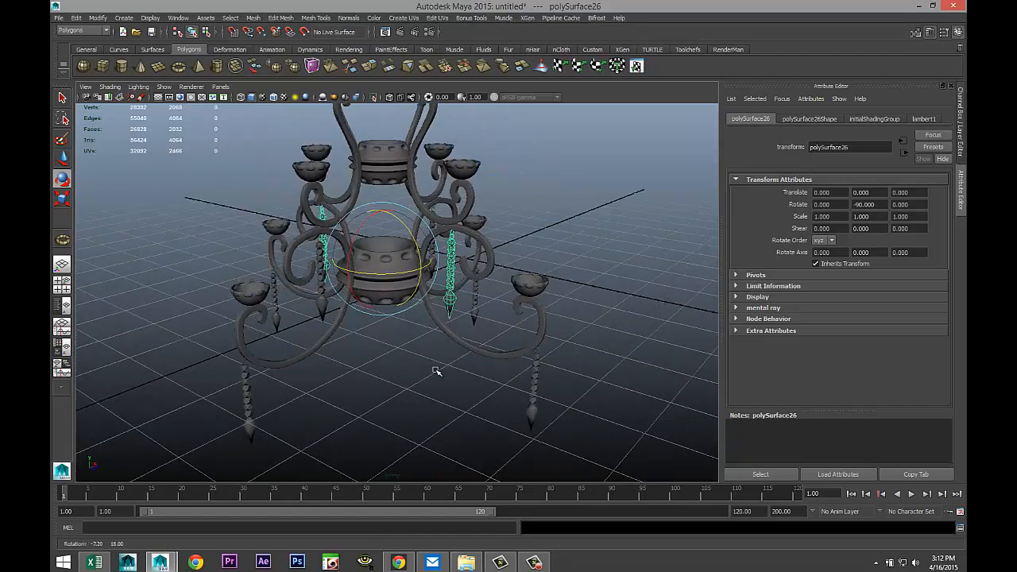
{"action": "middle_click_drag", "start_coordinate": [422, 373], "coordinate": [469, 397], "text": "alt"}
{"action": "scroll", "coordinate": [469, 392], "scroll_direction": "down", "scroll_amount": 3}
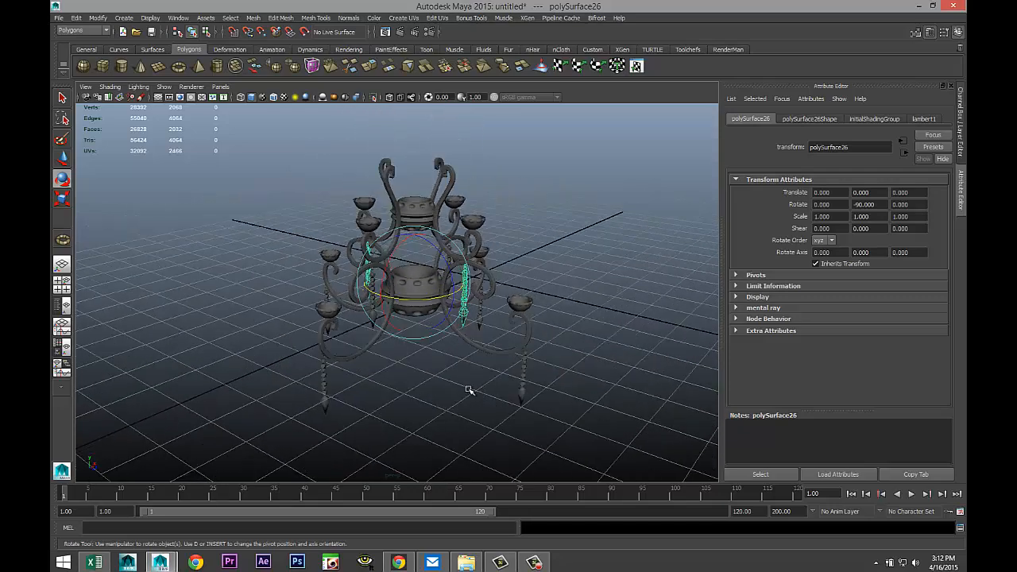
{"action": "left_click", "coordinate": [122, 66]}
{"action": "left_click_drag", "start_coordinate": [424, 440], "coordinate": [434, 311]}
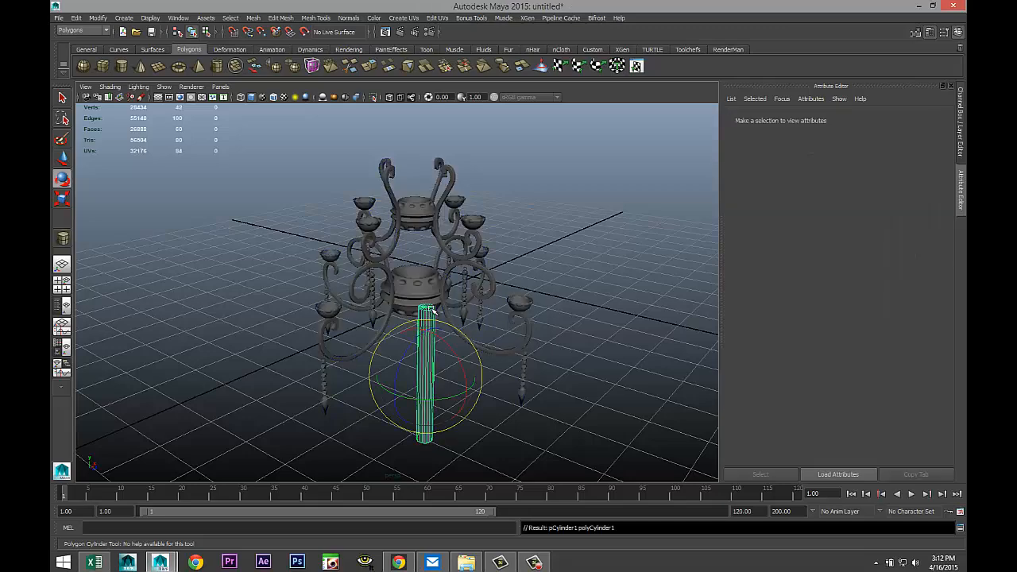
Center the cylinder on the chandelier's axis in the top view, at about X -4.417, Z 1.200
{"action": "left_click", "coordinate": [62, 288]}
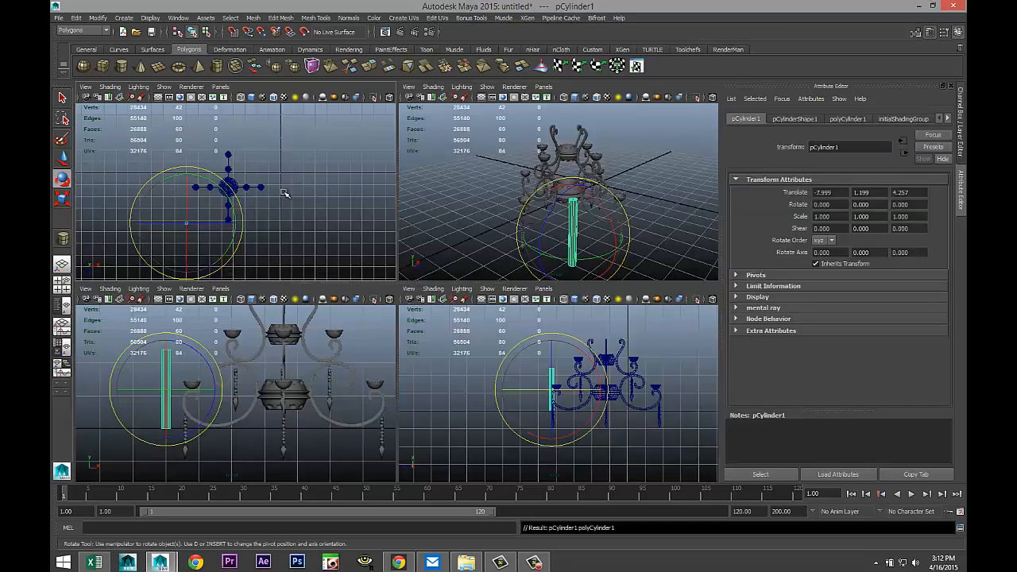
{"action": "key", "text": "space"}
{"action": "scroll", "coordinate": [399, 294], "scroll_direction": "down", "scroll_amount": 6}
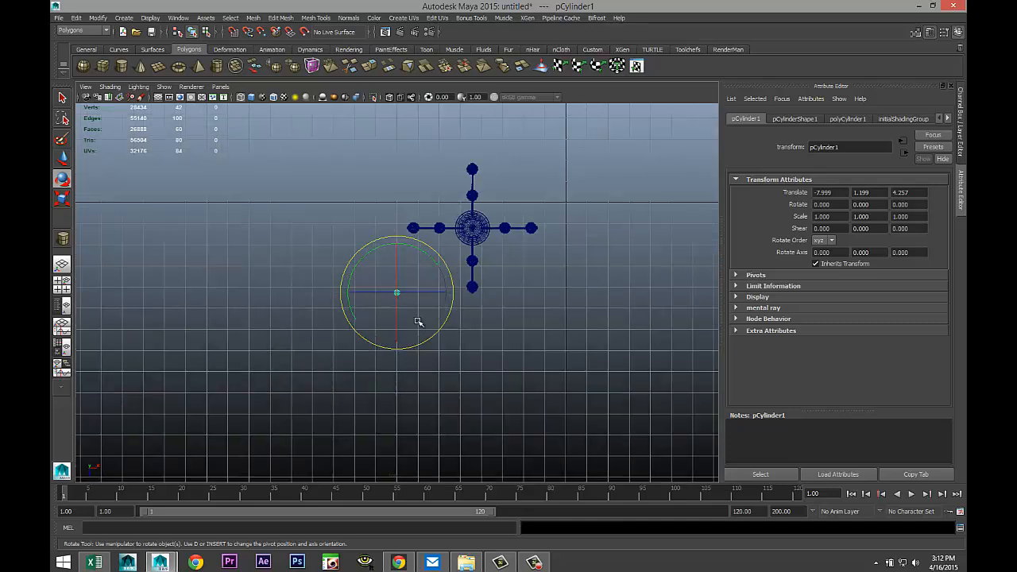
{"action": "key", "text": "w"}
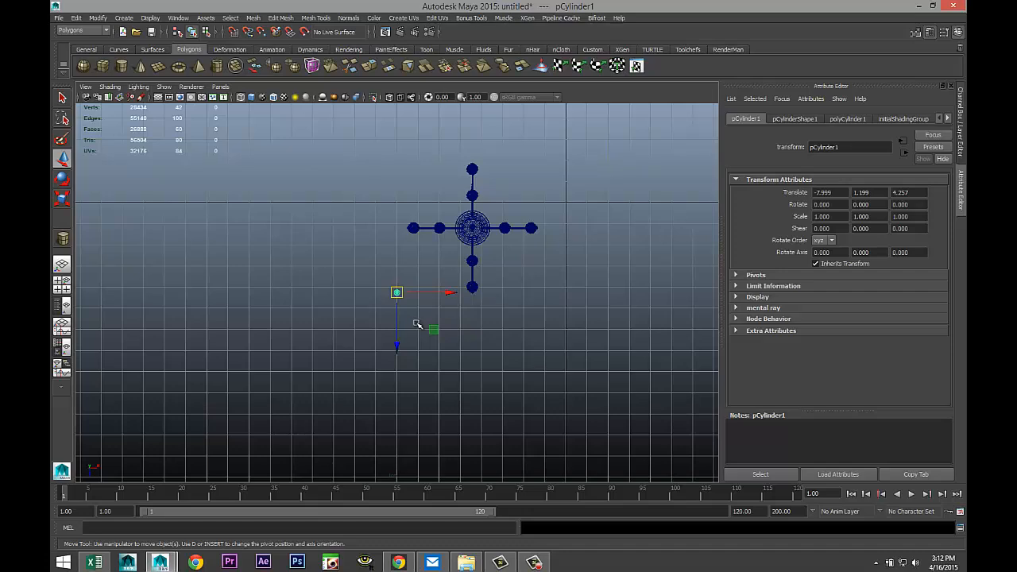
{"action": "left_click_drag", "start_coordinate": [396, 292], "coordinate": [473, 229]}
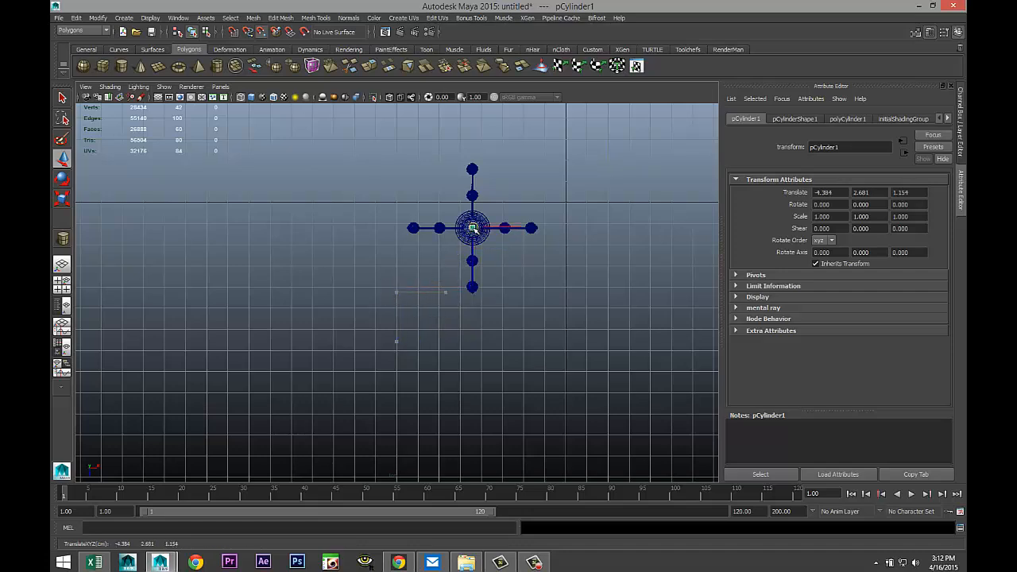
{"action": "key", "text": "f"}
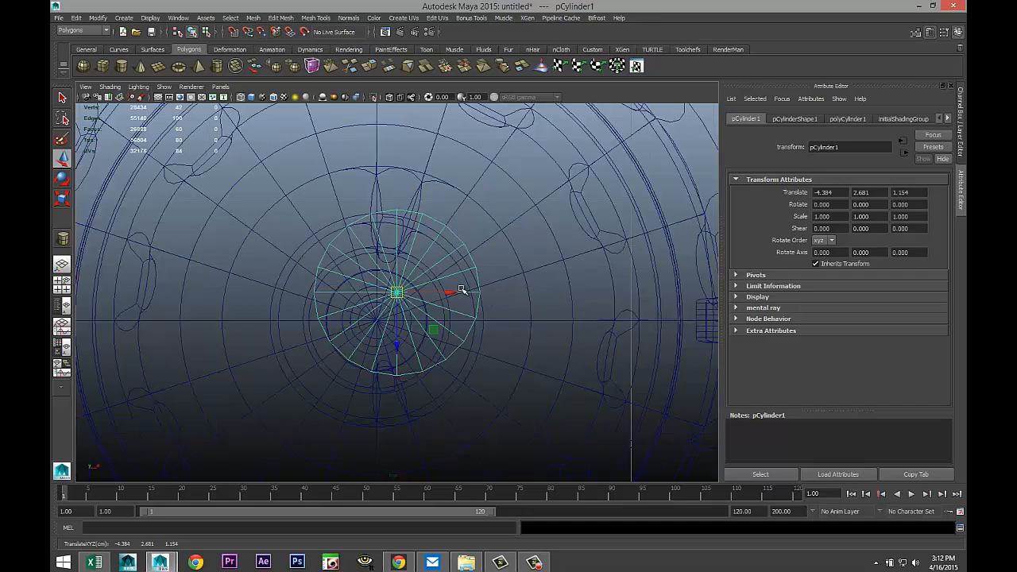
{"action": "scroll", "coordinate": [457, 291], "scroll_direction": "down", "scroll_amount": 5}
{"action": "scroll", "coordinate": [453, 302], "scroll_direction": "up", "scroll_amount": 4}
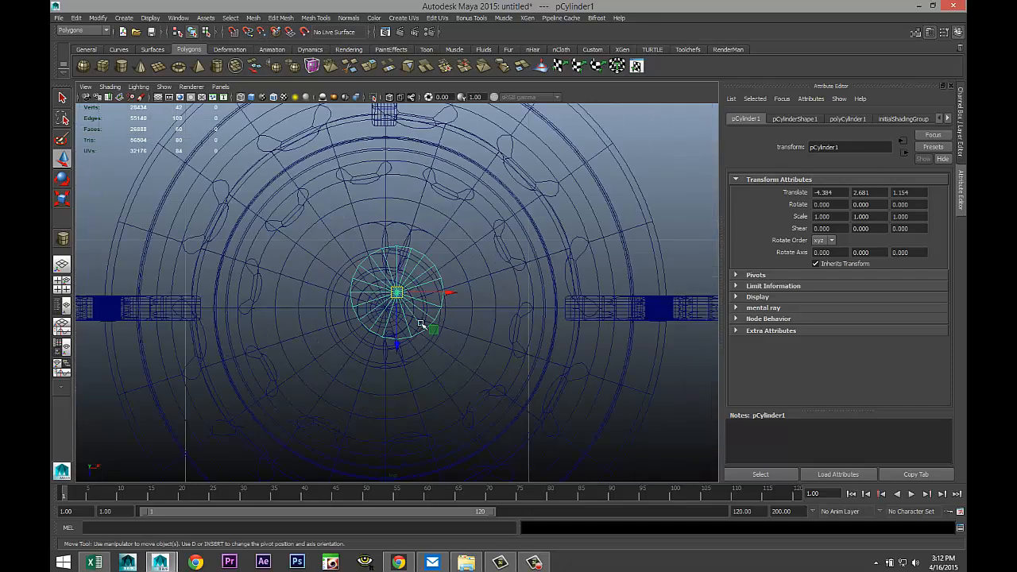
{"action": "left_click_drag", "start_coordinate": [397, 294], "coordinate": [389, 311]}
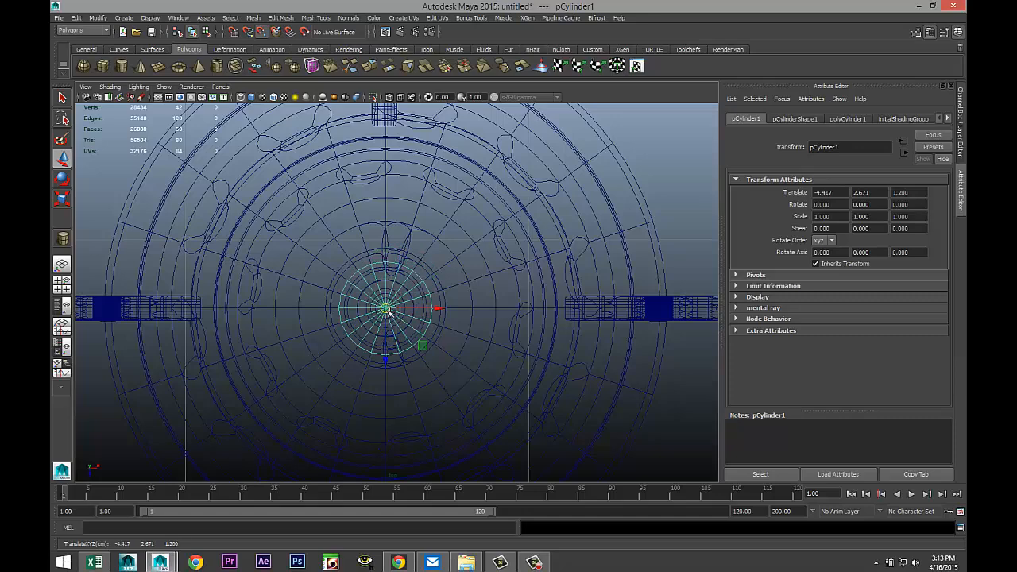
Stretch the cylinder vertically to a Y scale of about 1.840 and lower it to about Y 2.024
{"action": "left_click", "coordinate": [65, 285]}
{"action": "key", "text": "space"}
{"action": "scroll", "coordinate": [509, 288], "scroll_direction": "up", "scroll_amount": 4}
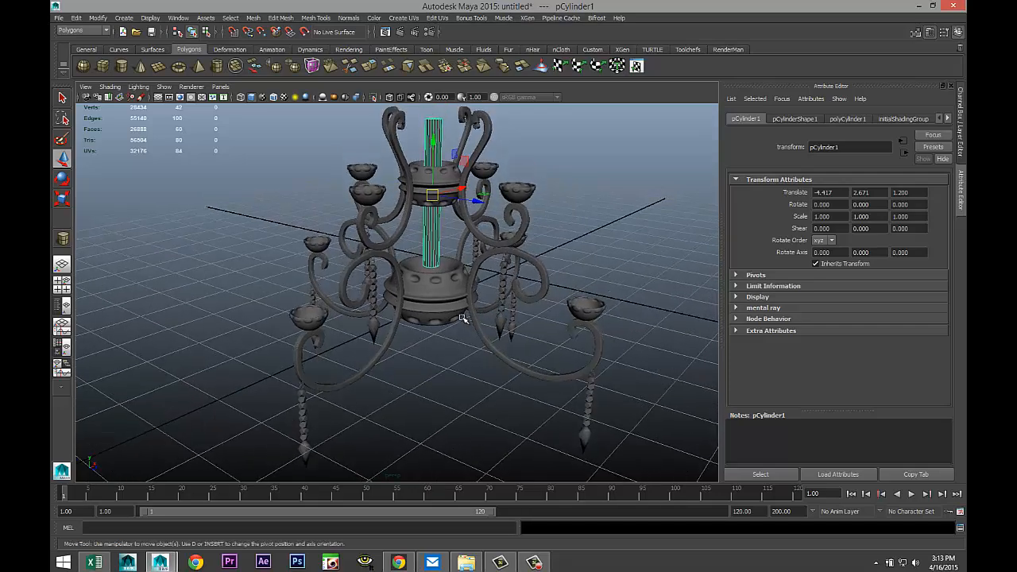
{"action": "key", "text": "r"}
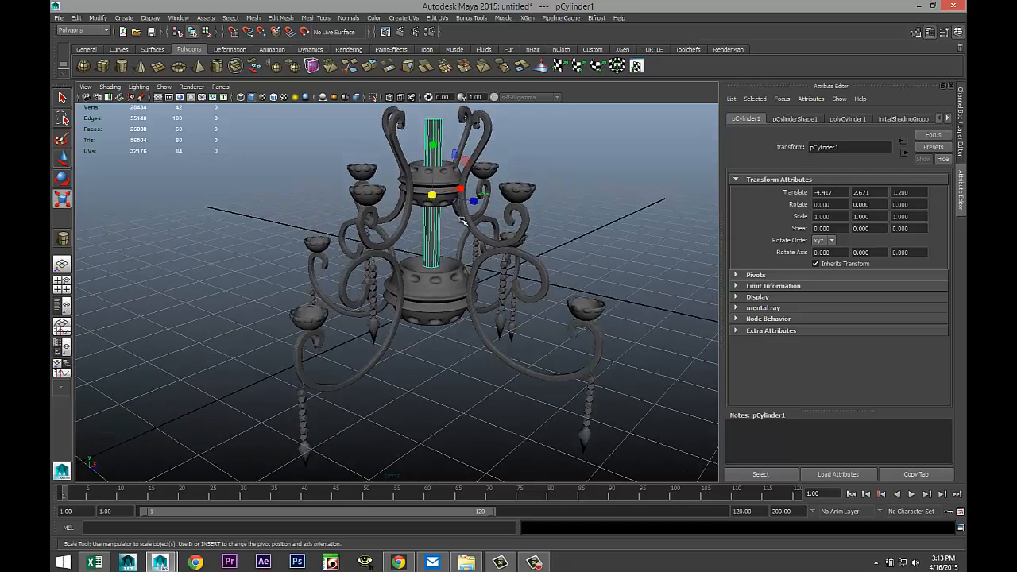
{"action": "left_click_drag", "start_coordinate": [434, 147], "coordinate": [434, 101]}
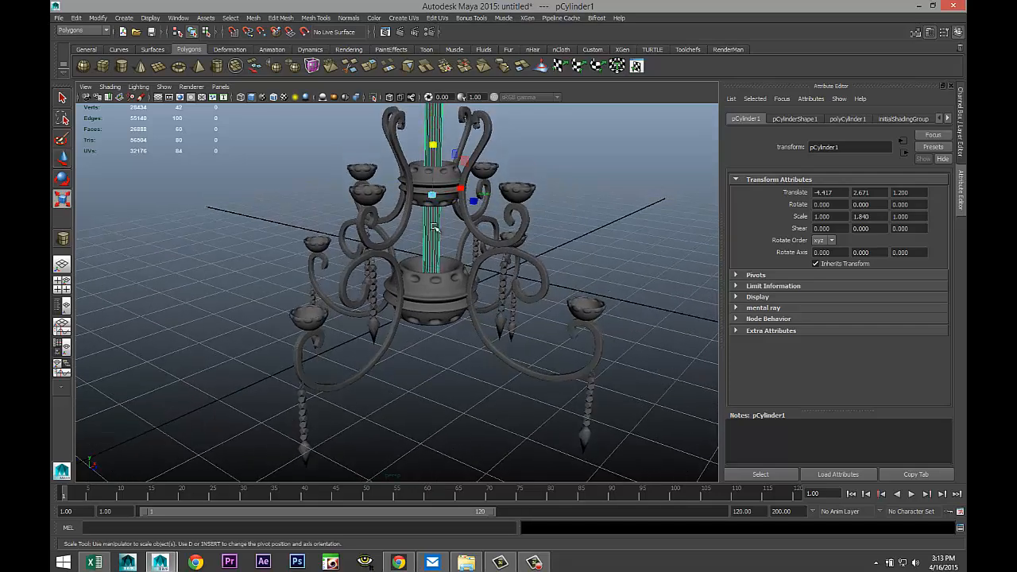
{"action": "key", "text": "w"}
{"action": "left_click_drag", "start_coordinate": [433, 141], "coordinate": [435, 179]}
{"action": "mouse_move", "coordinate": [483, 304]}
{"action": "left_mouse_down", "text": "alt"}
{"action": "mouse_move", "coordinate": [480, 318]}
{"action": "mouse_move", "coordinate": [474, 296]}
{"action": "left_mouse_up", "text": "alt"}
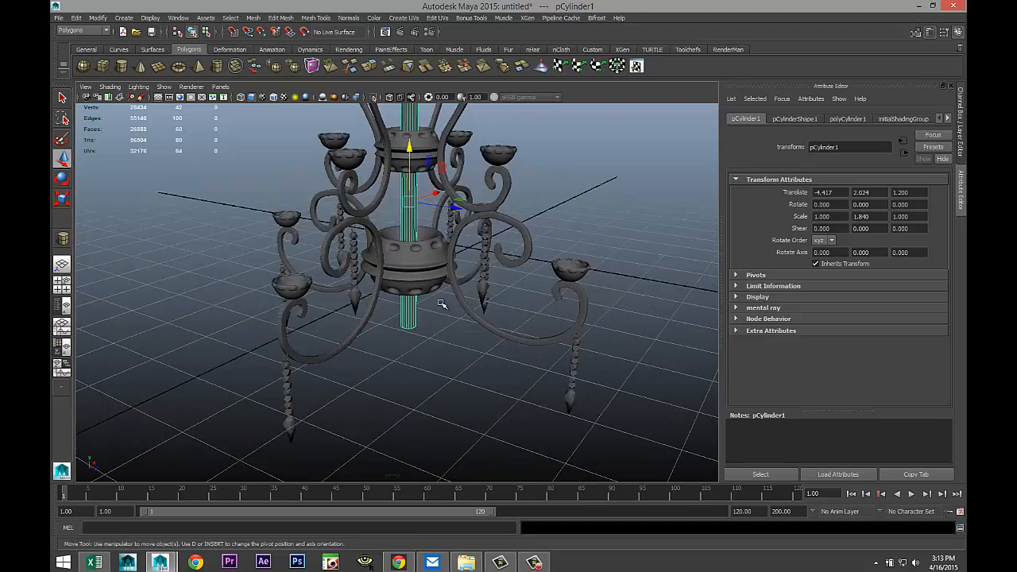
Scale the central cylinder down uniformly to about 0.782, 1.439, 0.782
{"action": "key", "text": "r"}
{"action": "left_click_drag", "start_coordinate": [414, 206], "coordinate": [403, 256]}
{"action": "middle_click_drag", "start_coordinate": [412, 264], "coordinate": [427, 353], "text": "alt"}
{"action": "scroll", "coordinate": [454, 352], "scroll_direction": "up", "scroll_amount": 1}
{"action": "mouse_move", "coordinate": [454, 352]}
{"action": "left_mouse_down", "text": "alt"}
{"action": "mouse_move", "coordinate": [475, 367]}
{"action": "mouse_move", "coordinate": [458, 333]}
{"action": "left_mouse_up", "text": "alt"}
{"action": "right_click_drag", "start_coordinate": [459, 333], "coordinate": [501, 354], "text": "alt"}
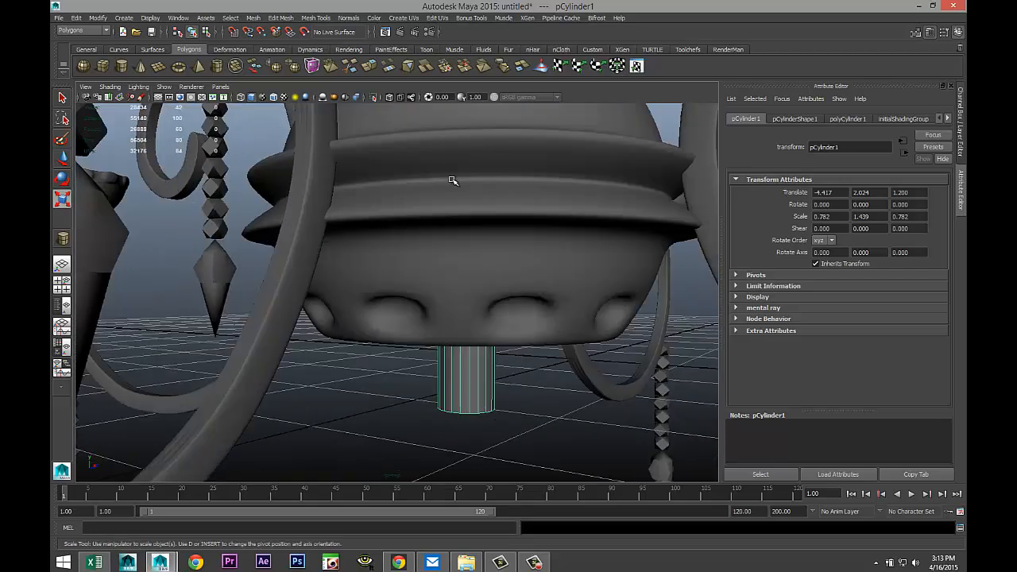
Insert two edge loops around the cylinder near its lower end with the Insert Edge Loop Tool
{"action": "left_click", "coordinate": [290, 18]}
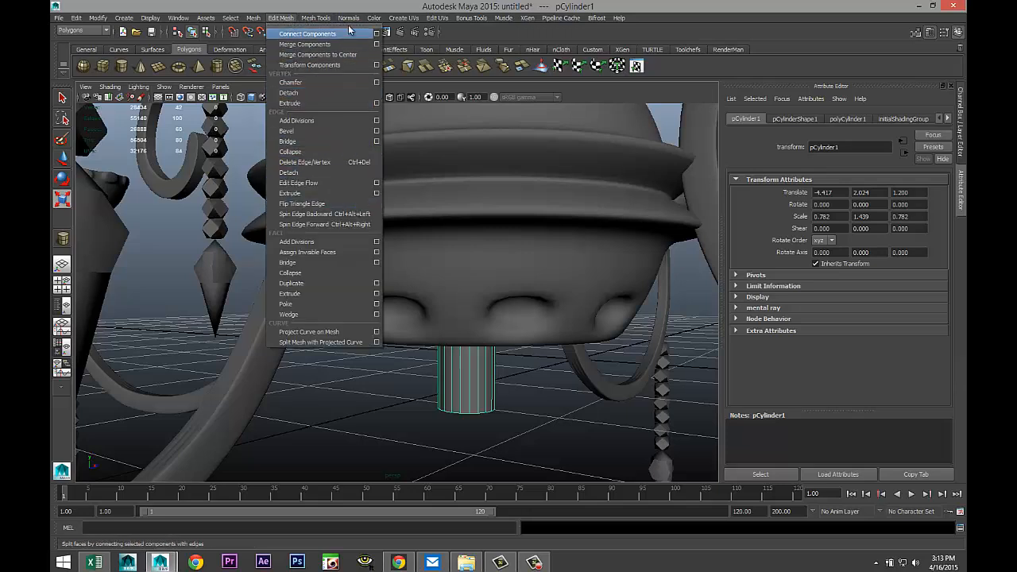
{"action": "mouse_move", "coordinate": [315, 18]}
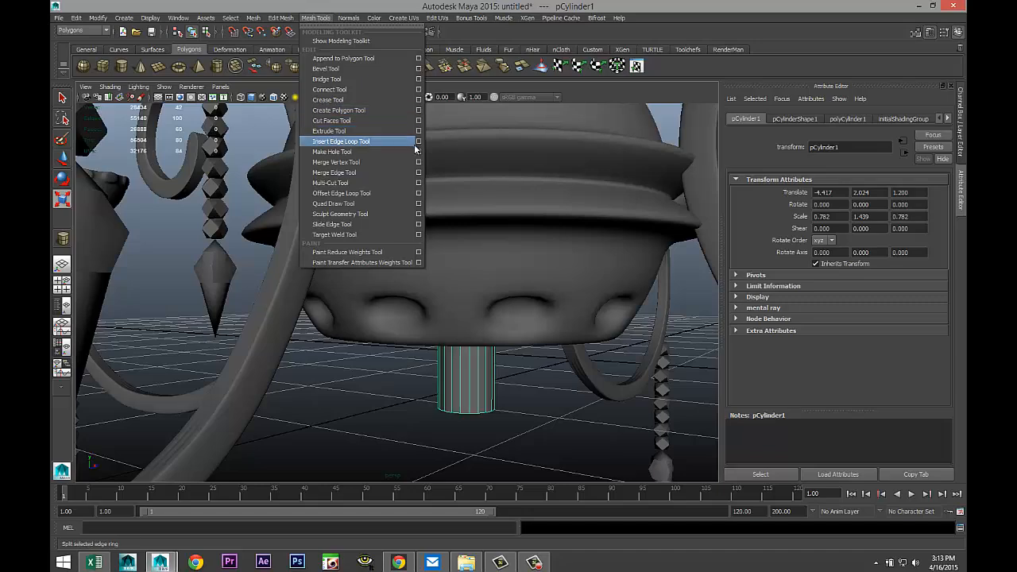
{"action": "left_click", "coordinate": [418, 141]}
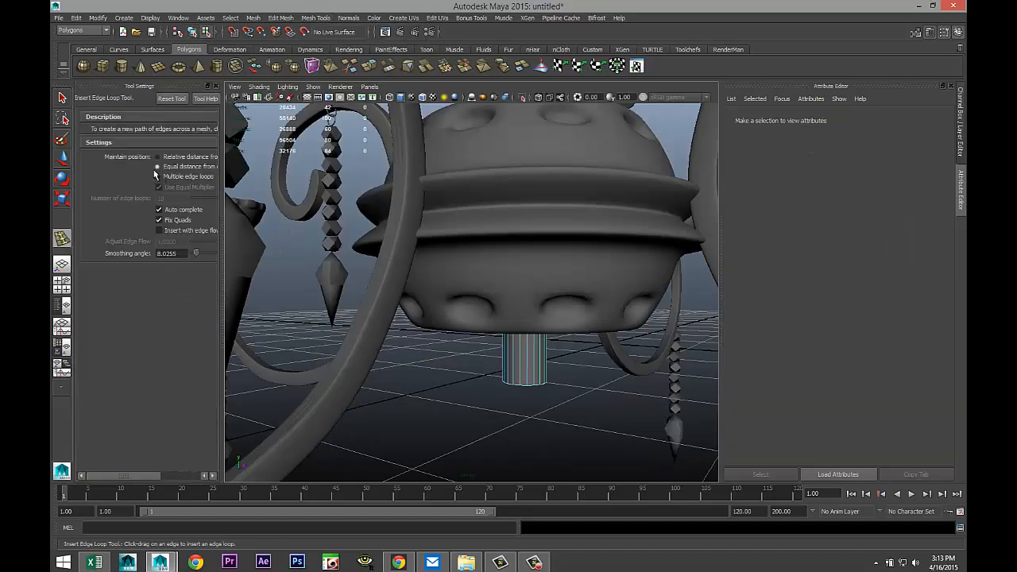
{"action": "scroll", "coordinate": [632, 397], "scroll_direction": "up", "scroll_amount": 3}
{"action": "middle_click_drag", "start_coordinate": [598, 346], "coordinate": [498, 218], "text": "alt"}
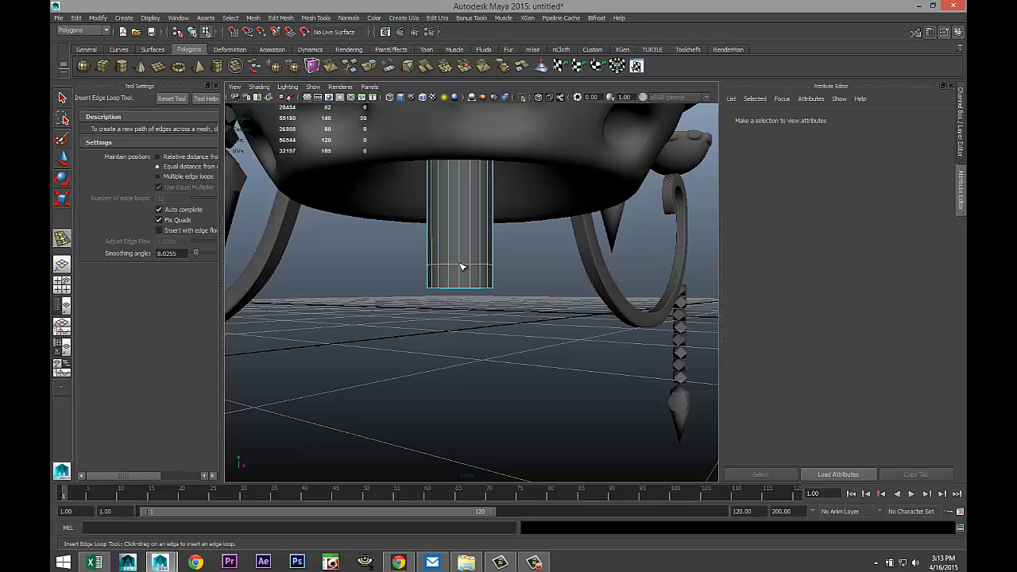
{"action": "left_click_drag", "start_coordinate": [462, 267], "coordinate": [464, 280]}
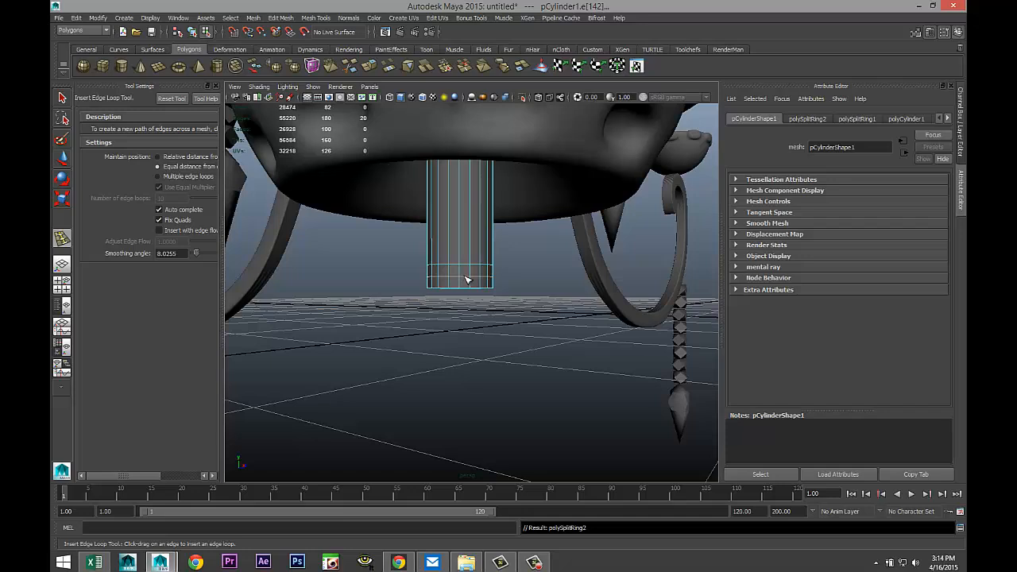
Extrude the two lowest rings of side faces on the cylinder and scale them outward into a wide collar
{"action": "right_click_drag", "start_coordinate": [464, 274], "coordinate": [469, 298]}
{"action": "scroll", "coordinate": [465, 278], "scroll_direction": "up", "scroll_amount": 3}
{"action": "key", "text": "q"}
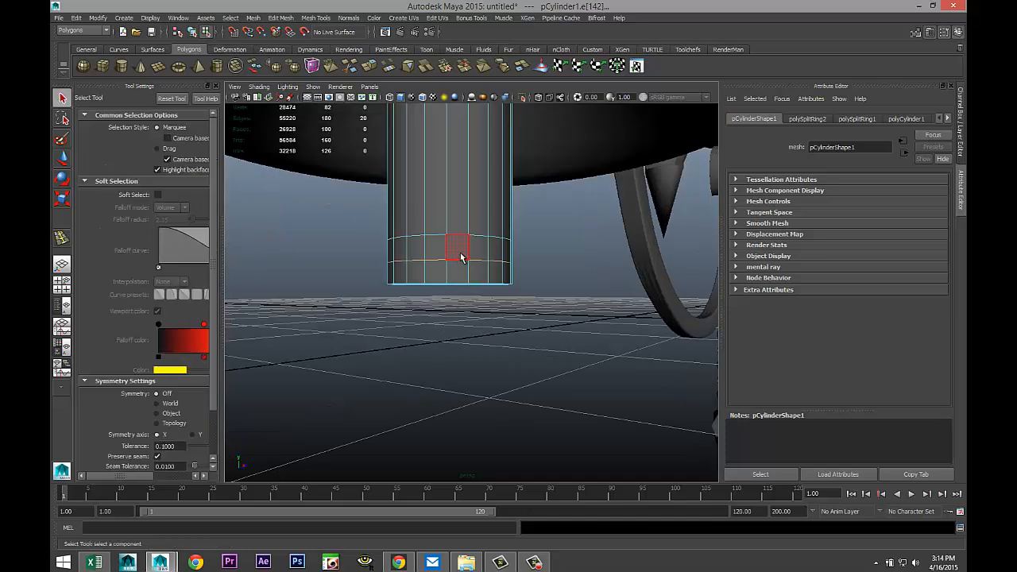
{"action": "left_click", "coordinate": [461, 256]}
{"action": "double_click", "coordinate": [432, 251], "text": "shift"}
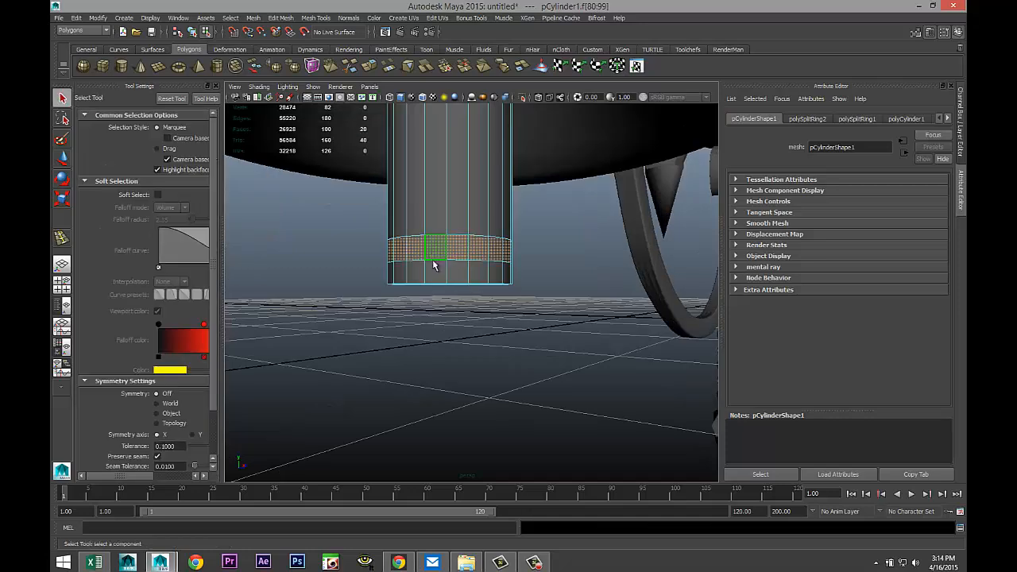
{"action": "double_click", "coordinate": [421, 272], "text": "shift"}
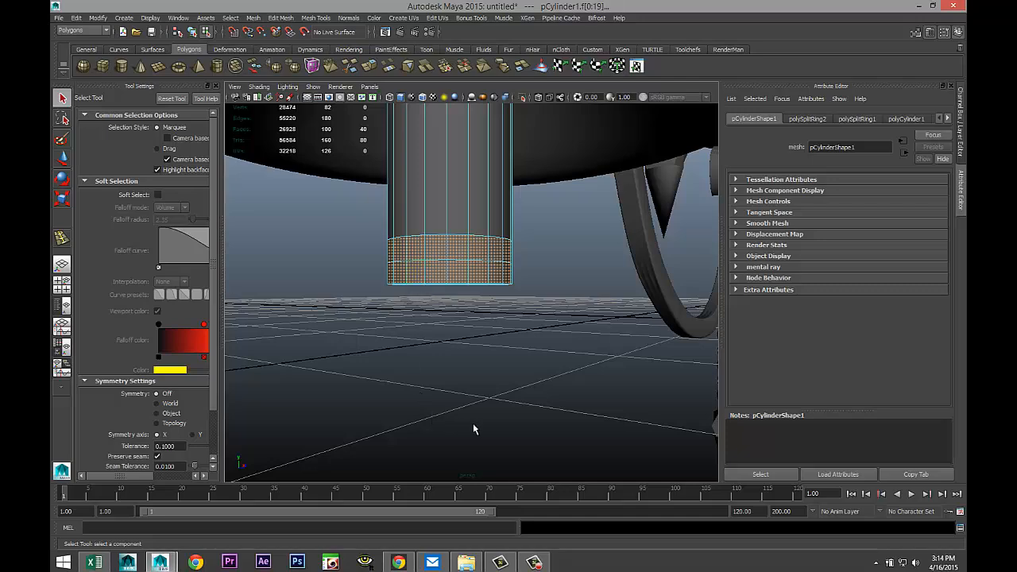
{"action": "left_click", "coordinate": [305, 24]}
{"action": "mouse_move", "coordinate": [286, 21]}
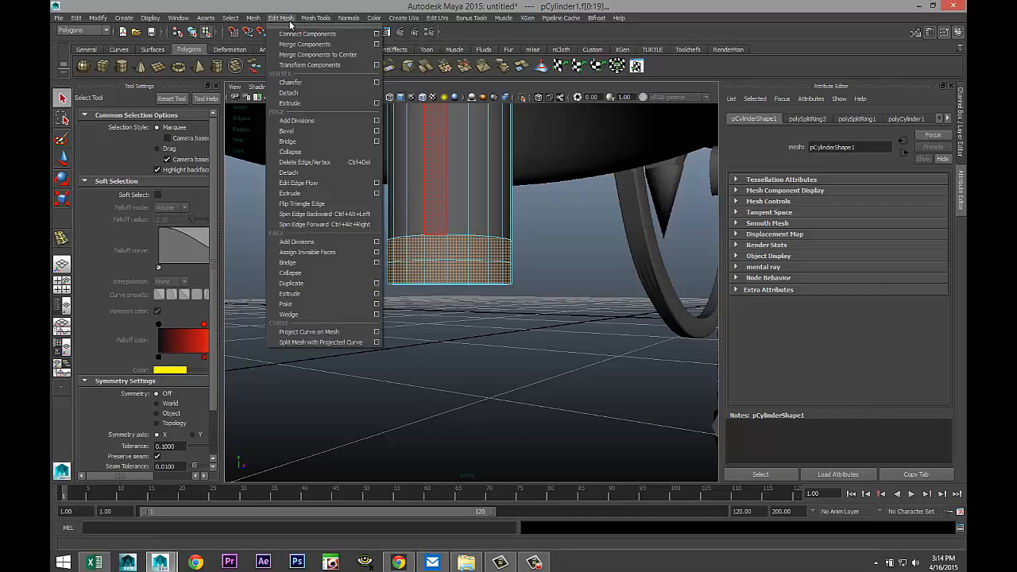
{"action": "left_click", "coordinate": [318, 295]}
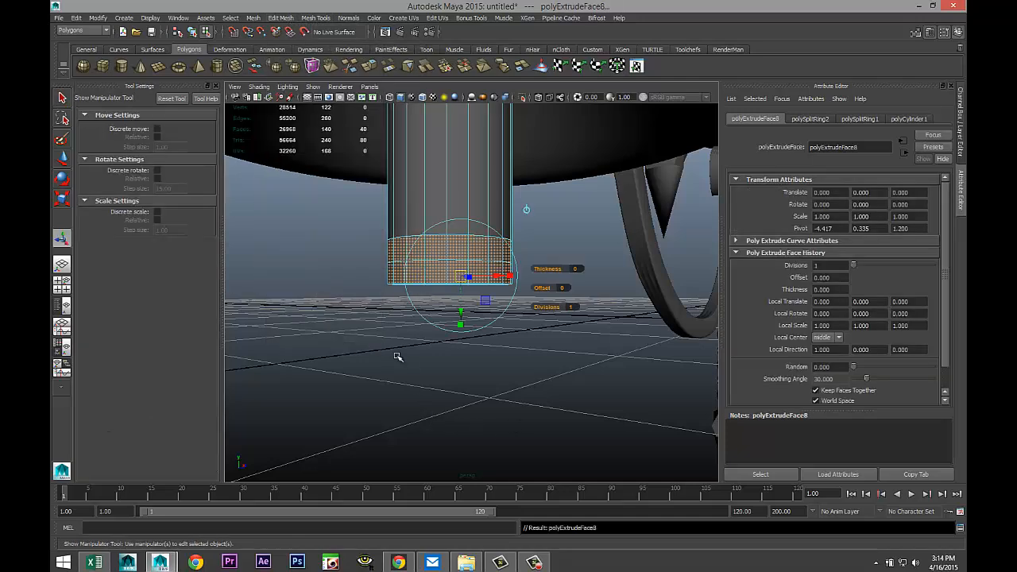
{"action": "key", "text": "r"}
{"action": "left_click_drag", "start_coordinate": [449, 264], "coordinate": [502, 296]}
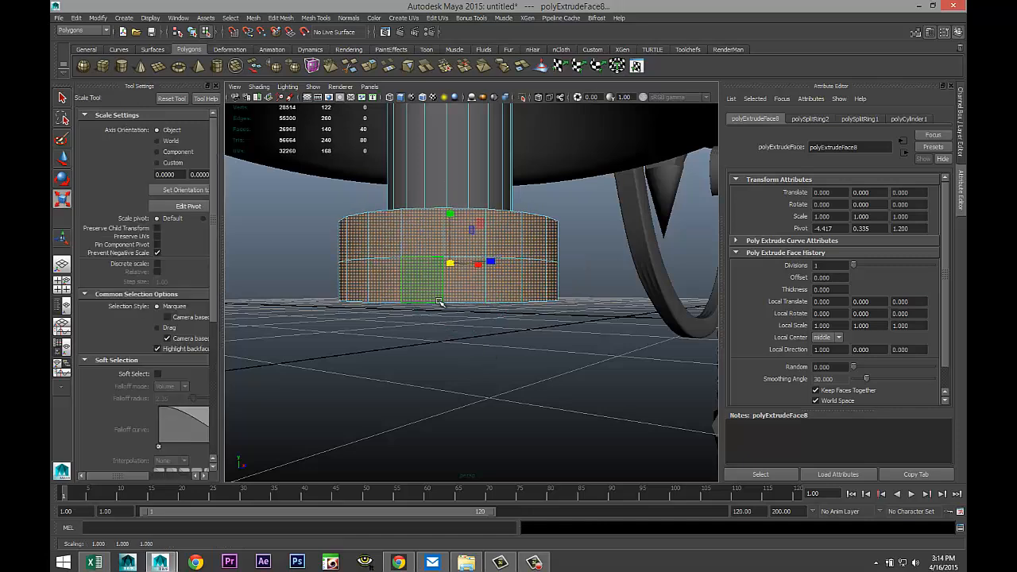
Scale the bottom edge loop of the column's collar inward to taper its lower half, and return to object mode
{"action": "right_click_drag", "start_coordinate": [437, 302], "coordinate": [436, 278]}
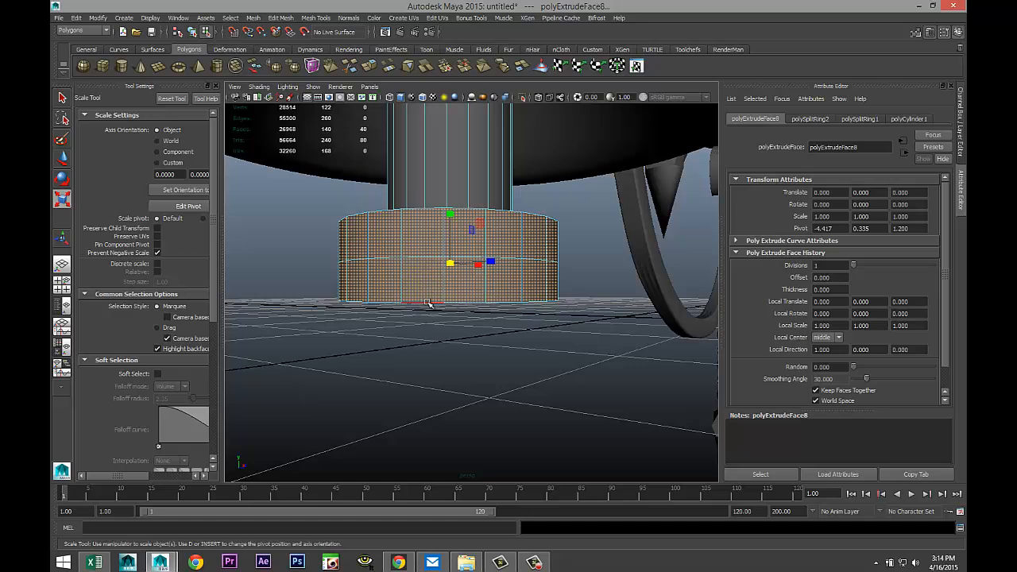
{"action": "double_click", "coordinate": [428, 303]}
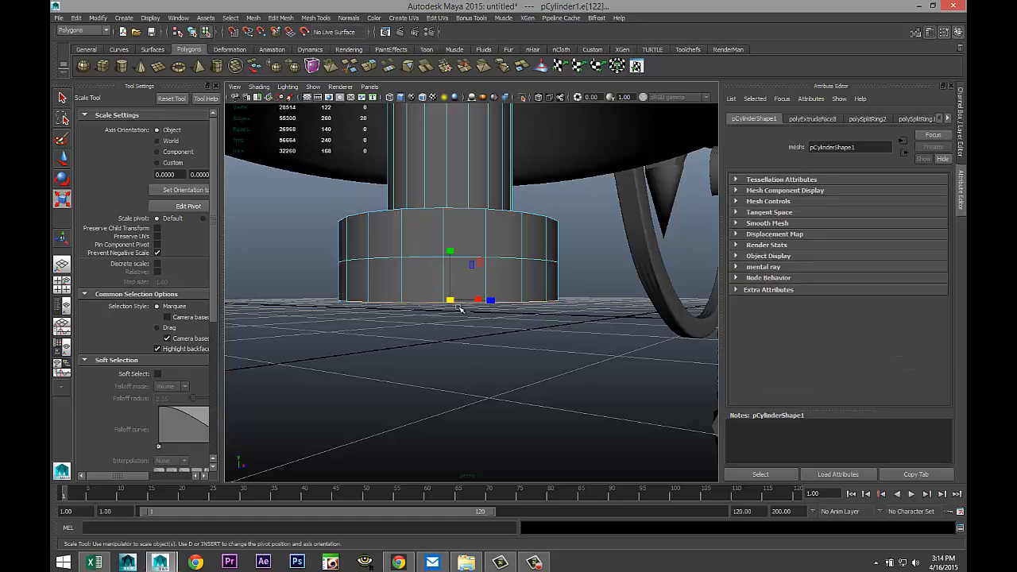
{"action": "left_click_drag", "start_coordinate": [451, 302], "coordinate": [405, 303]}
{"action": "left_click_drag", "start_coordinate": [484, 352], "coordinate": [472, 329], "text": "alt"}
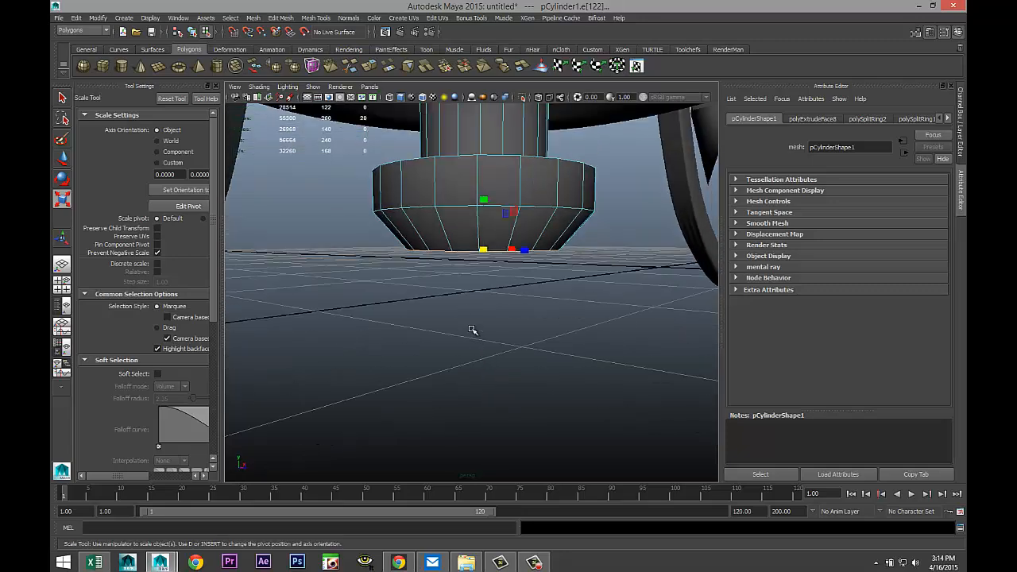
{"action": "scroll", "coordinate": [480, 325], "scroll_direction": "down", "scroll_amount": 3}
{"action": "middle_click_drag", "start_coordinate": [488, 317], "coordinate": [475, 410], "text": "alt"}
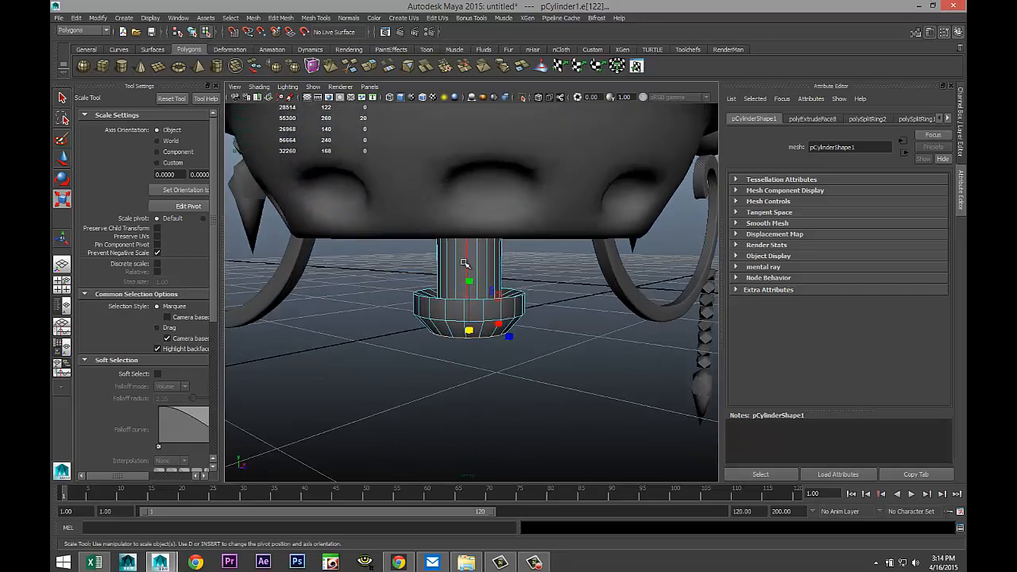
{"action": "right_click_drag", "start_coordinate": [465, 263], "coordinate": [467, 243]}
{"action": "left_click", "coordinate": [489, 278]}
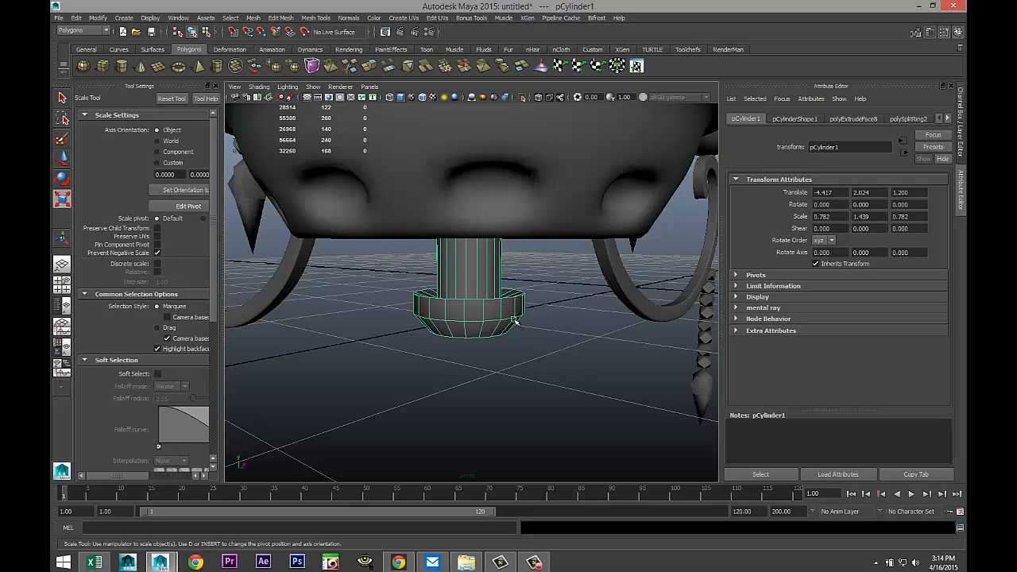
{"action": "left_click", "coordinate": [538, 368]}
{"action": "scroll", "coordinate": [532, 368], "scroll_direction": "down", "scroll_amount": 3}
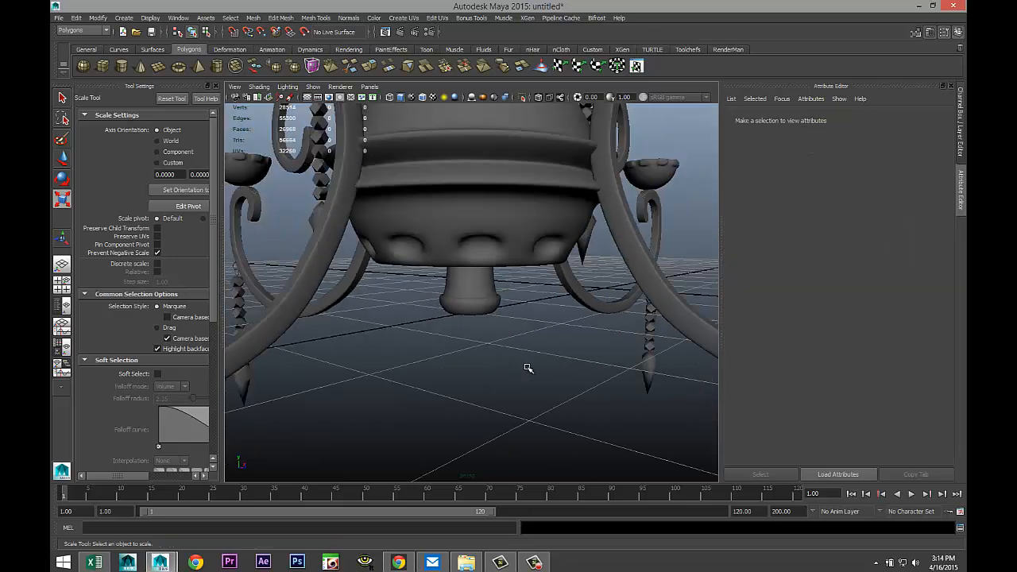
{"action": "mouse_move", "coordinate": [511, 385]}
{"action": "left_mouse_down", "text": "alt"}
{"action": "mouse_move", "coordinate": [511, 339]}
{"action": "mouse_move", "coordinate": [507, 385]}
{"action": "left_mouse_up", "text": "alt"}
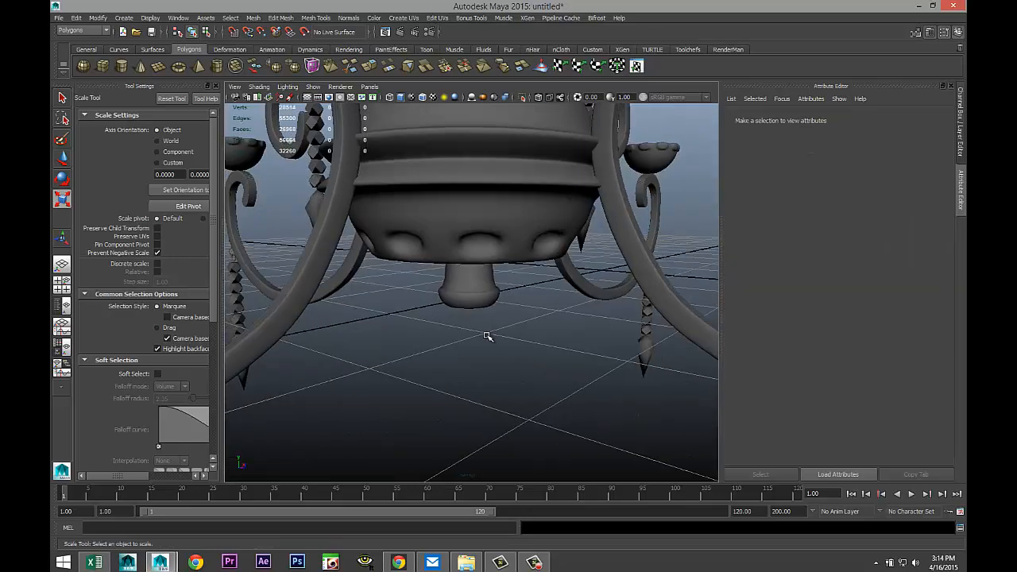
Select the central column and start the Insert Edge Loop Tool for its exposed section between the two bowls
{"action": "left_click_drag", "start_coordinate": [488, 336], "coordinate": [483, 449], "text": "alt"}
{"action": "left_click", "coordinate": [475, 334]}
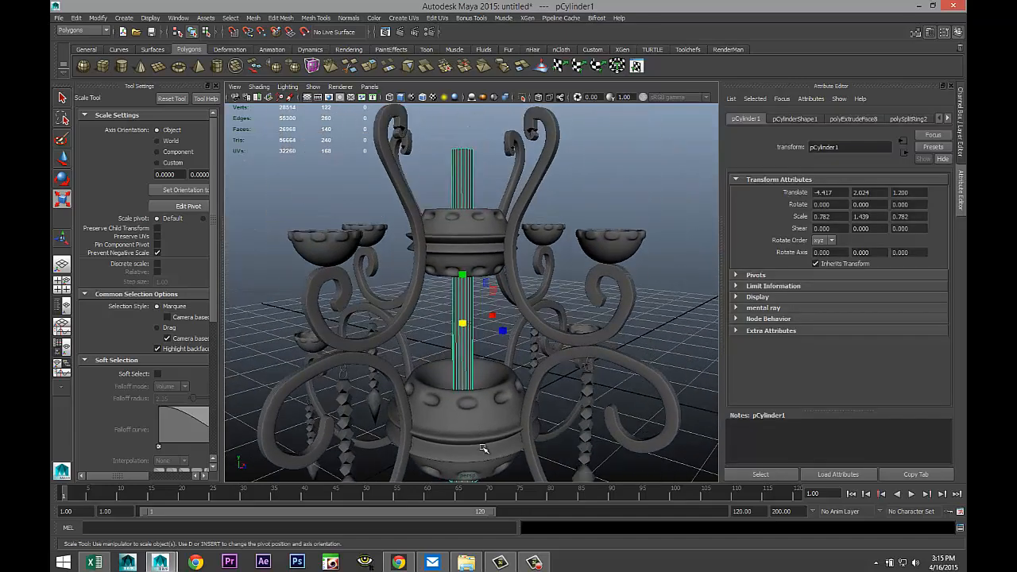
{"action": "scroll", "coordinate": [488, 433], "scroll_direction": "up", "scroll_amount": 3}
{"action": "middle_click_drag", "start_coordinate": [480, 397], "coordinate": [478, 310], "text": "alt"}
{"action": "scroll", "coordinate": [476, 343], "scroll_direction": "up", "scroll_amount": 4}
{"action": "left_click_drag", "start_coordinate": [476, 343], "coordinate": [504, 390], "text": "alt"}
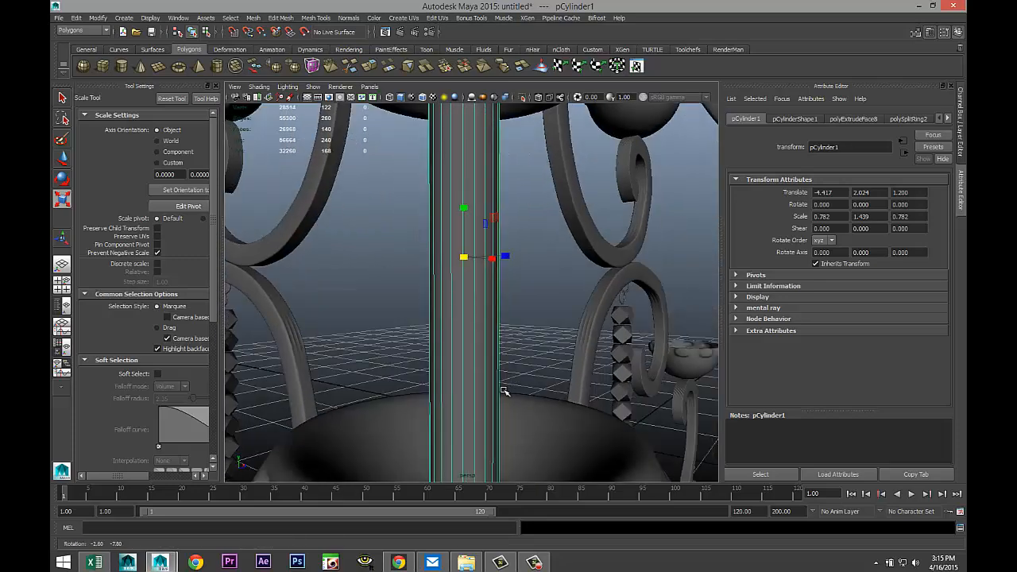
{"action": "scroll", "coordinate": [504, 392], "scroll_direction": "down", "scroll_amount": 5}
{"action": "scroll", "coordinate": [504, 393], "scroll_direction": "up", "scroll_amount": 3}
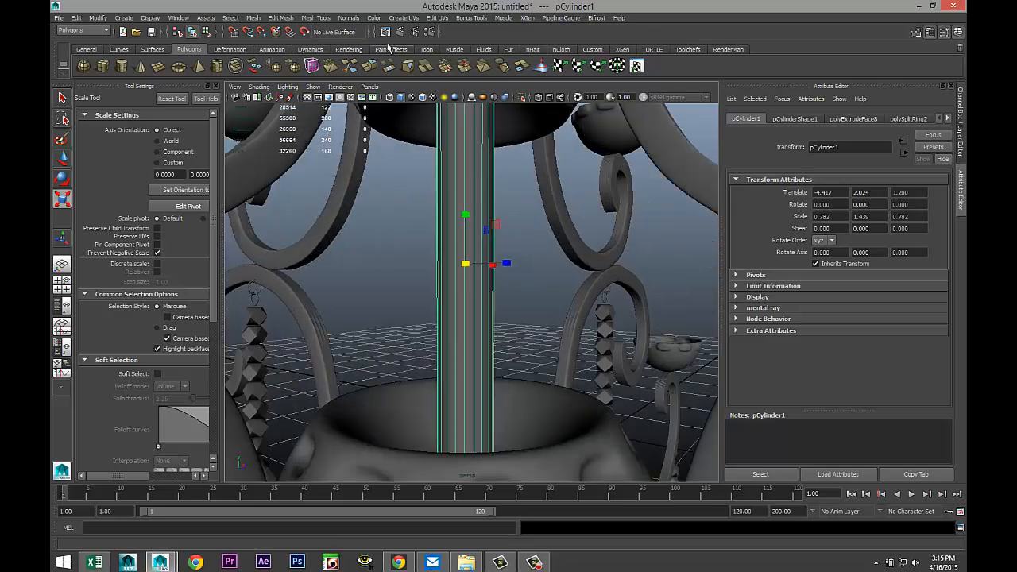
{"action": "left_click", "coordinate": [315, 18]}
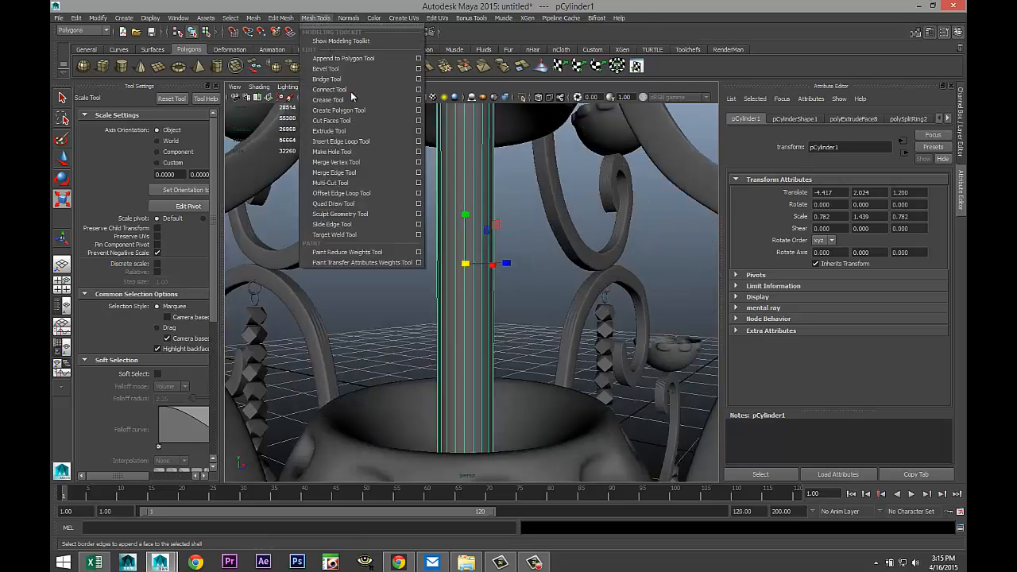
{"action": "left_click", "coordinate": [342, 142]}
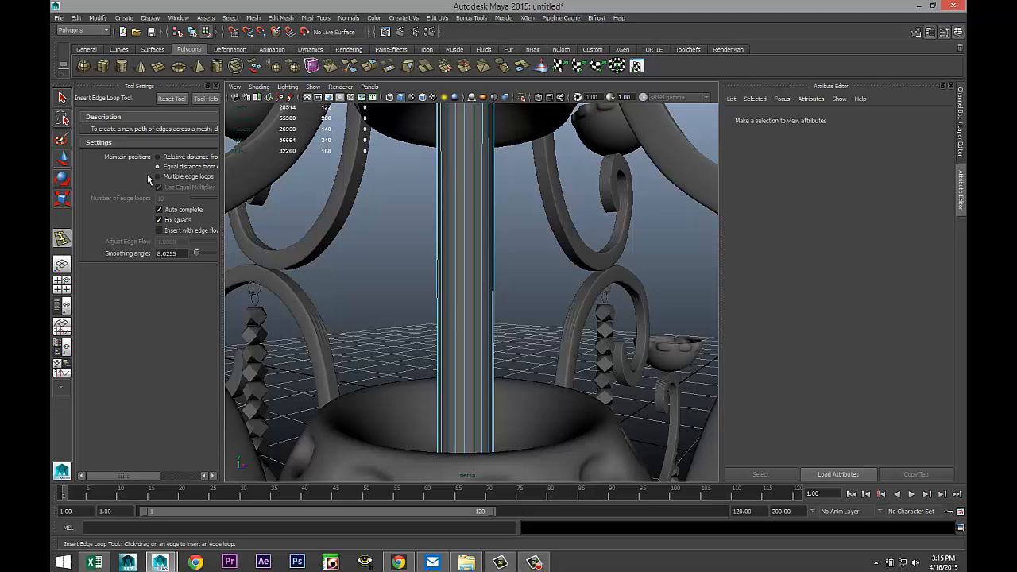
Try to insert six multiple edge loops along the column, undo them, and restore the equal distance setting
{"action": "left_click", "coordinate": [158, 176]}
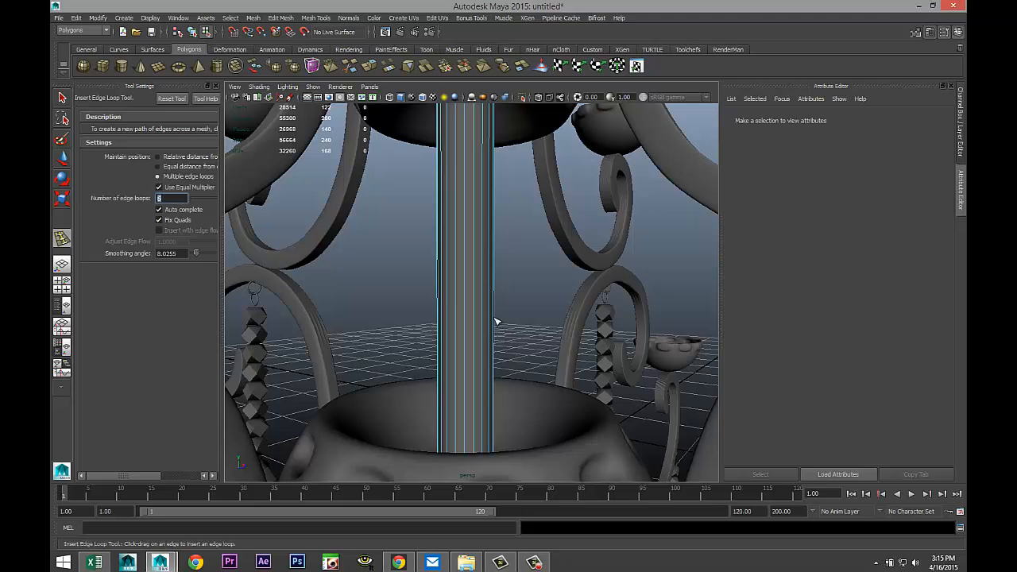
{"action": "left_click", "coordinate": [473, 280]}
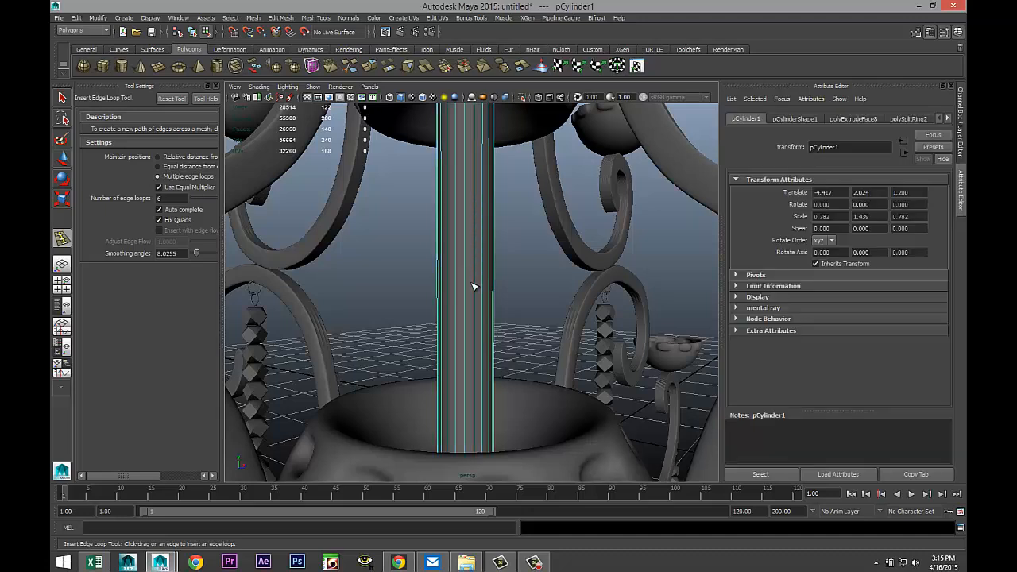
{"action": "left_click", "coordinate": [470, 290]}
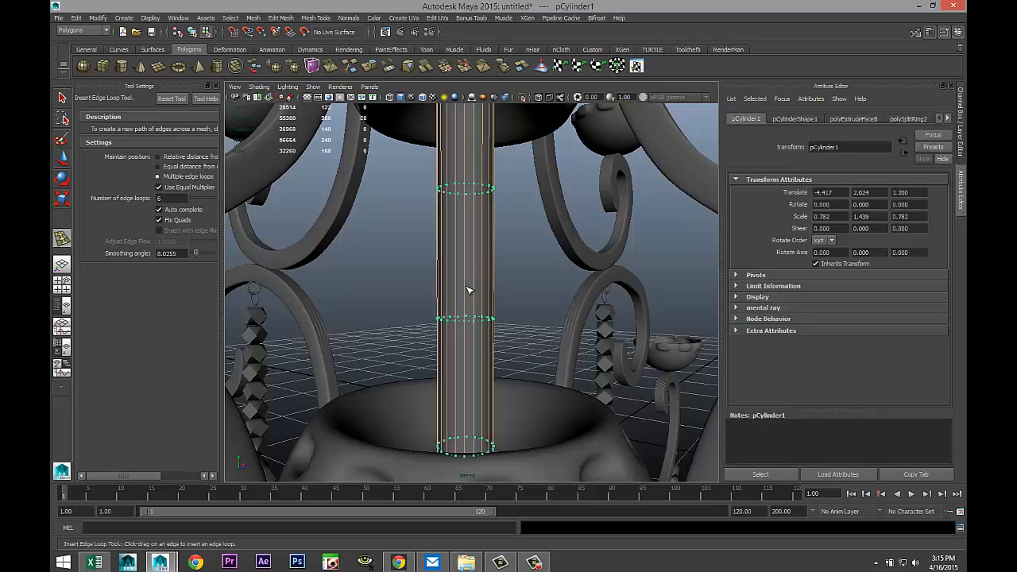
{"action": "key", "text": "ctrl+z"}
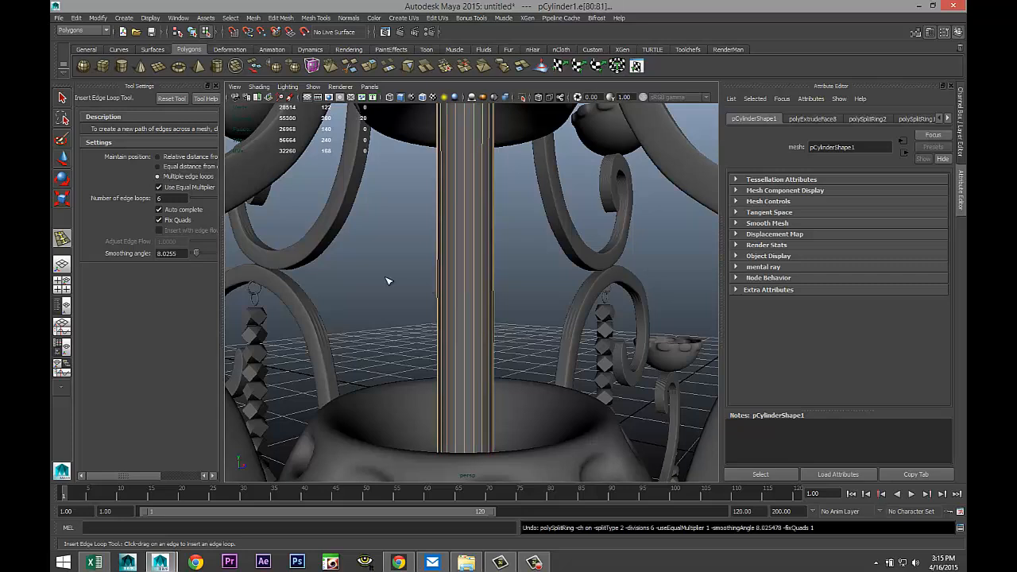
{"action": "left_click", "coordinate": [163, 168]}
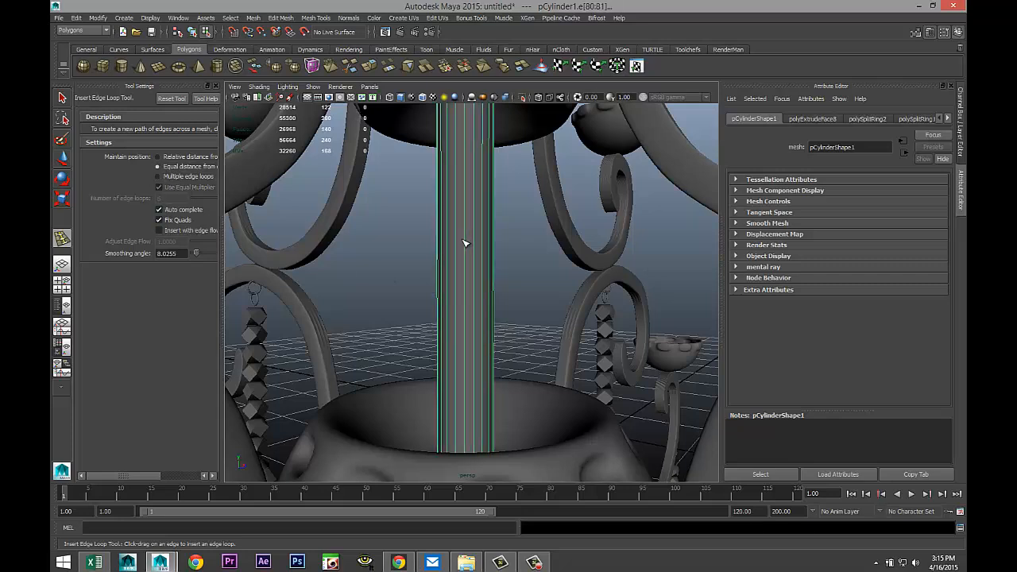
Insert three closely spaced edge loops around the middle of the column between the two bowls
{"action": "left_click_drag", "start_coordinate": [465, 243], "coordinate": [467, 260]}
{"action": "left_click", "coordinate": [464, 271]}
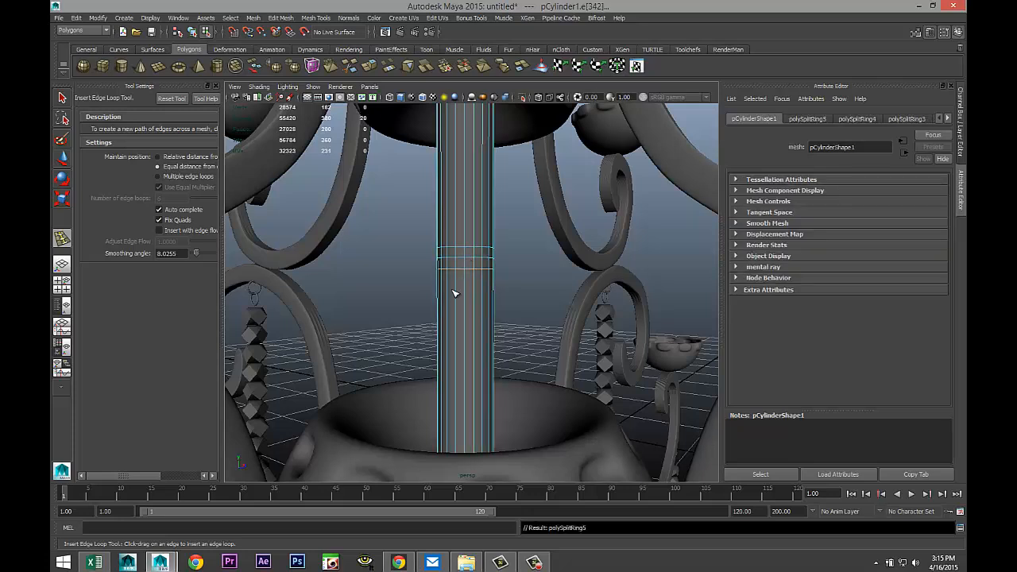
{"action": "scroll", "coordinate": [471, 340], "scroll_direction": "up", "scroll_amount": 5}
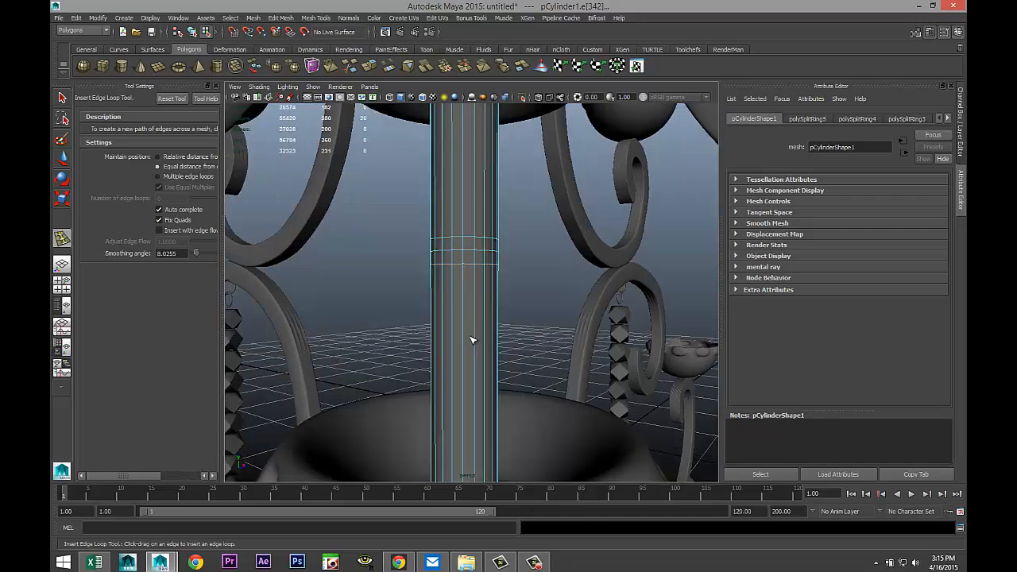
{"action": "key", "text": "q"}
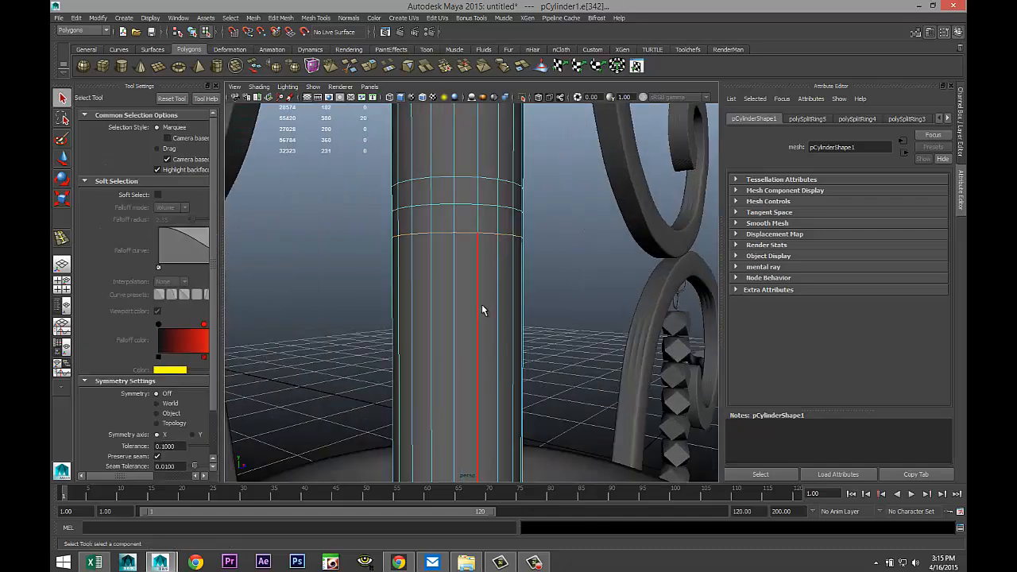
Select alternating faces in a checkerboard pattern all the way around the two narrow rings at the column's middle
{"action": "middle_click_drag", "start_coordinate": [483, 309], "coordinate": [513, 403], "text": "alt"}
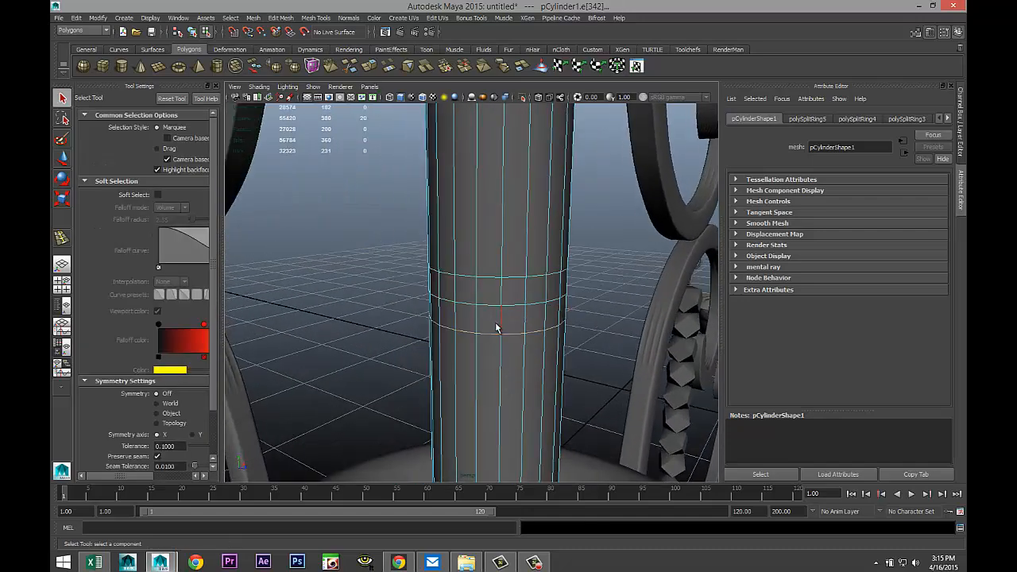
{"action": "right_click_drag", "start_coordinate": [491, 327], "coordinate": [492, 333]}
{"action": "left_click", "coordinate": [489, 324]}
{"action": "left_click", "coordinate": [514, 290], "text": "shift"}
{"action": "left_click", "coordinate": [534, 319], "text": "shift"}
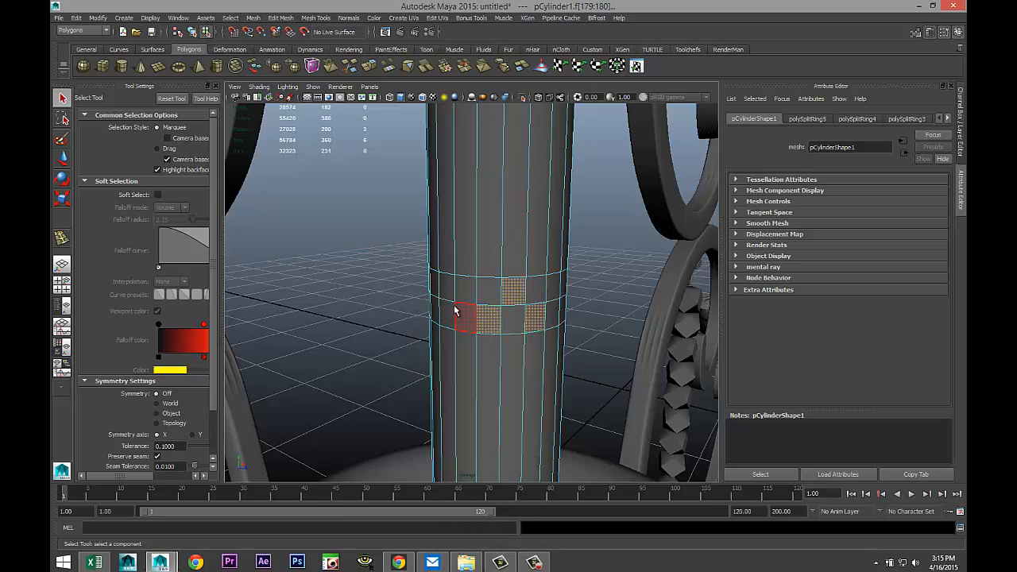
{"action": "left_click", "coordinate": [463, 293], "text": "shift"}
{"action": "left_click", "coordinate": [447, 319], "text": "shift"}
{"action": "left_click_drag", "start_coordinate": [416, 352], "coordinate": [422, 357], "text": "alt"}
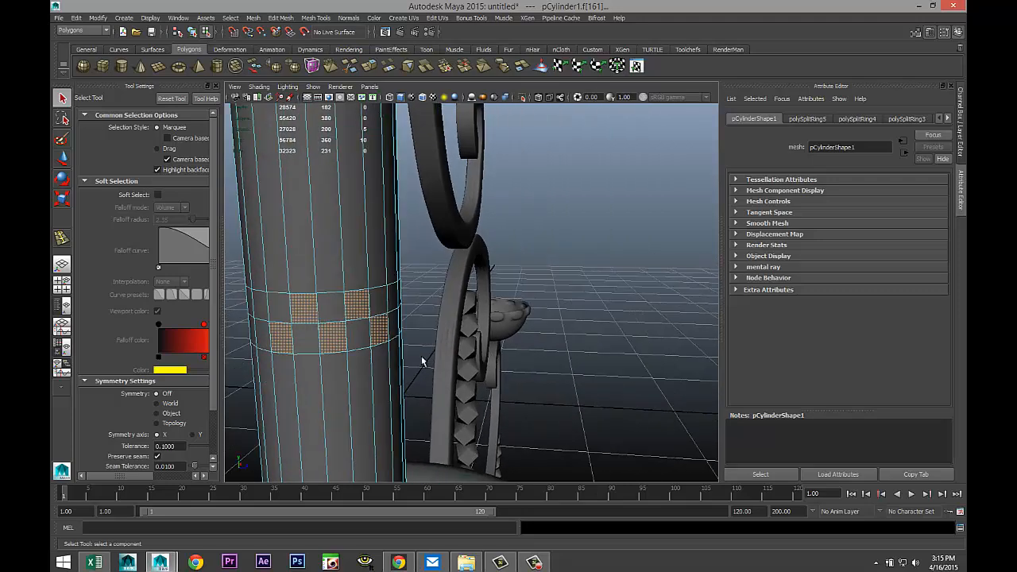
{"action": "left_click_drag", "start_coordinate": [306, 338], "coordinate": [294, 315], "text": "alt"}
{"action": "middle_click_drag", "start_coordinate": [295, 316], "coordinate": [205, 288], "text": "alt"}
{"action": "left_click", "coordinate": [352, 228], "text": "shift"}
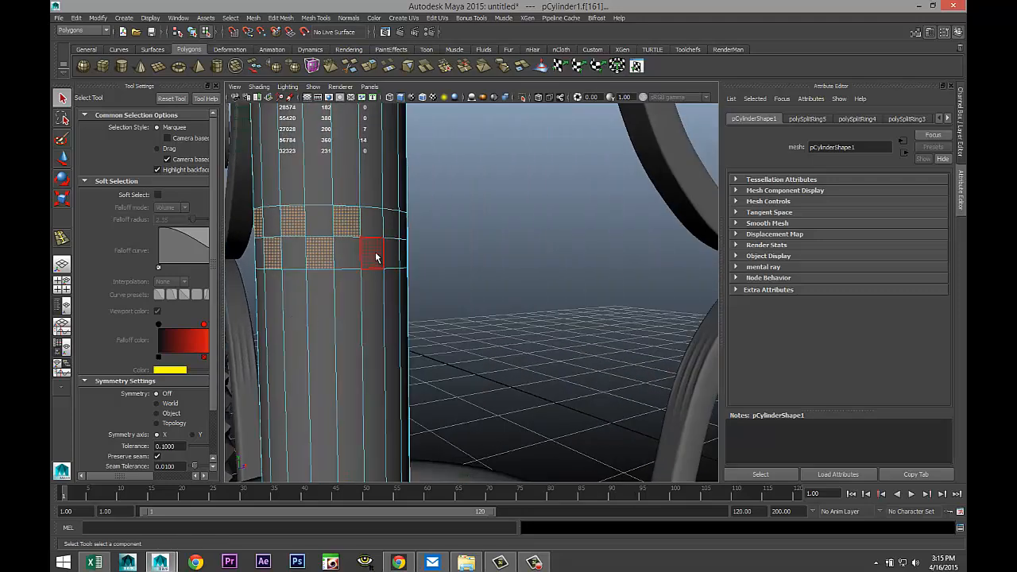
{"action": "left_click", "coordinate": [377, 257], "text": "shift"}
{"action": "left_click", "coordinate": [395, 235], "text": "shift"}
{"action": "left_click_drag", "start_coordinate": [396, 238], "coordinate": [344, 357], "text": "alt"}
{"action": "left_click", "coordinate": [381, 227], "text": "shift"}
{"action": "left_click", "coordinate": [411, 187], "text": "shift"}
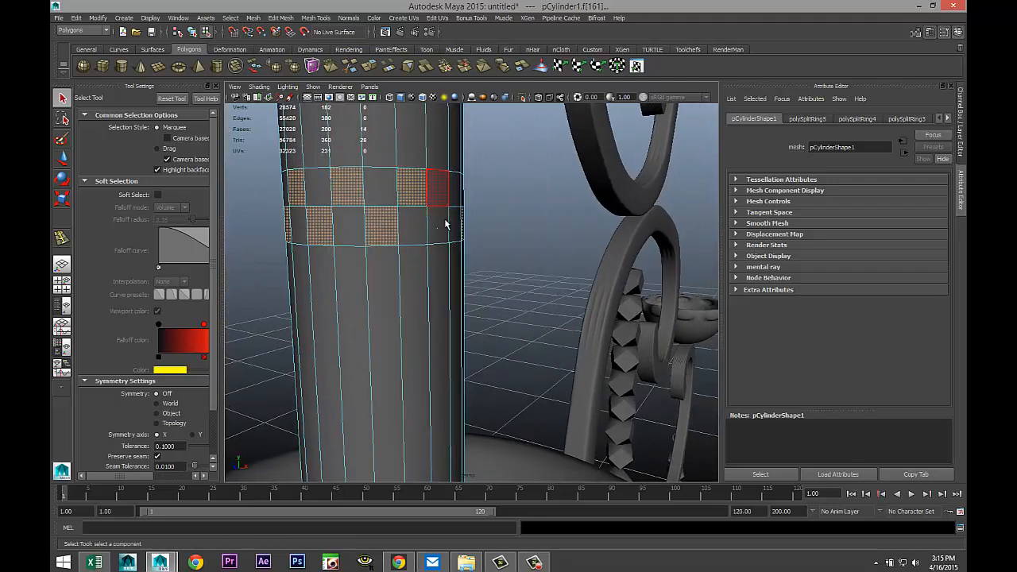
{"action": "left_click", "coordinate": [439, 226], "text": "shift"}
{"action": "left_click", "coordinate": [456, 194], "text": "shift"}
{"action": "left_click_drag", "start_coordinate": [549, 277], "coordinate": [501, 286], "text": "alt"}
{"action": "left_click", "coordinate": [511, 268], "text": "shift"}
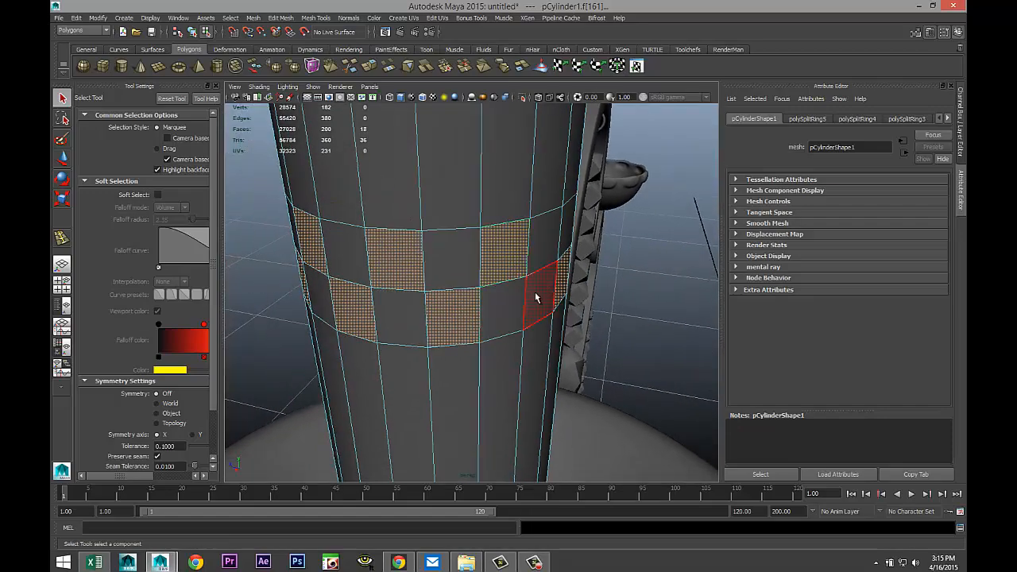
{"action": "left_click_drag", "start_coordinate": [590, 343], "coordinate": [526, 330], "text": "alt"}
{"action": "left_click", "coordinate": [429, 318], "text": "shift"}
{"action": "left_click", "coordinate": [466, 270], "text": "shift"}
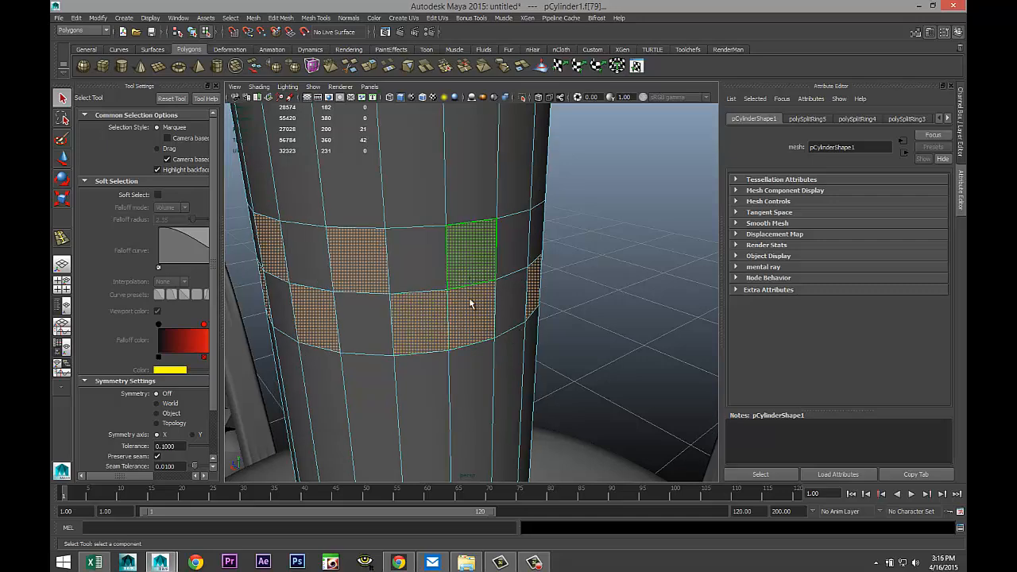
{"action": "left_click", "coordinate": [472, 308], "text": "shift"}
{"action": "left_click_drag", "start_coordinate": [551, 311], "coordinate": [466, 336], "text": "alt"}
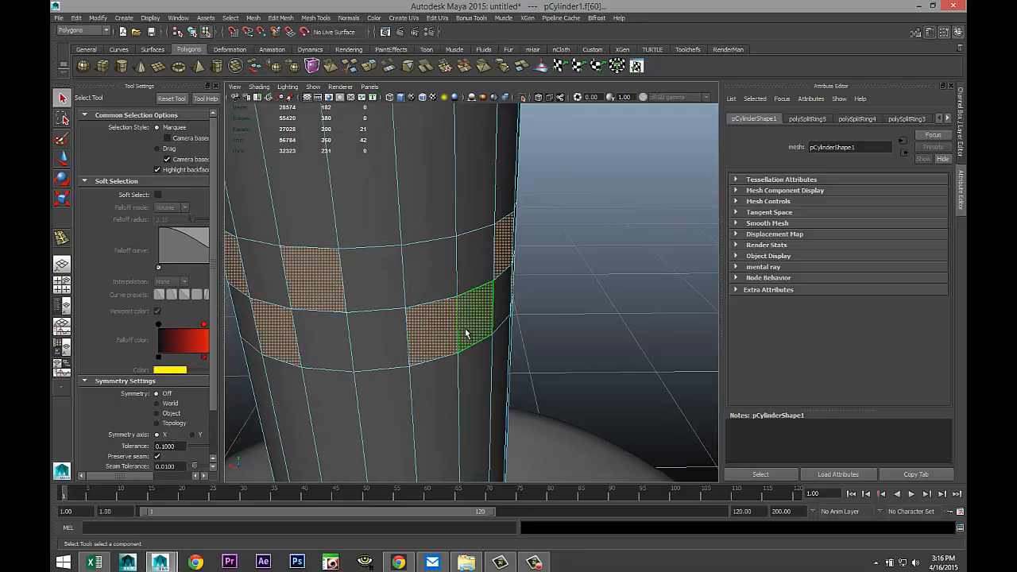
{"action": "left_click", "coordinate": [390, 333], "text": "shift"}
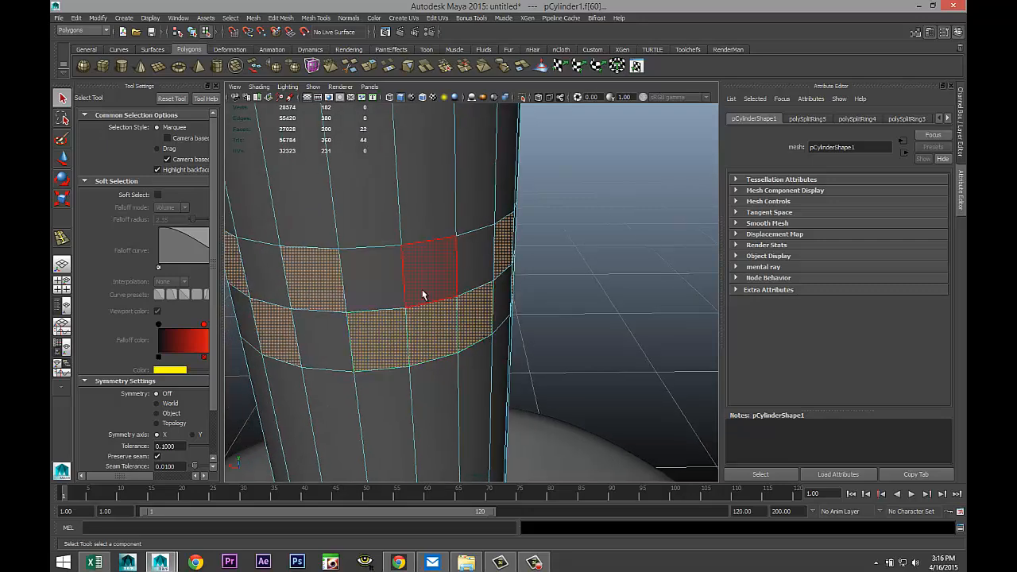
{"action": "left_click", "coordinate": [425, 294], "text": "shift"}
{"action": "left_click", "coordinate": [431, 333], "text": "shift"}
{"action": "scroll", "coordinate": [546, 341], "scroll_direction": "down", "scroll_amount": 6}
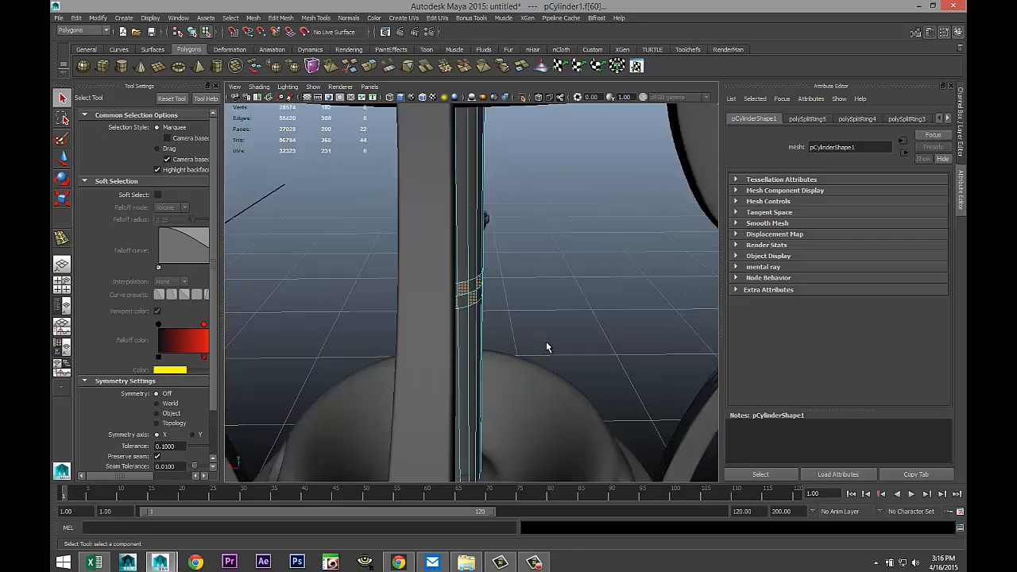
{"action": "scroll", "coordinate": [548, 342], "scroll_direction": "up", "scroll_amount": 4}
{"action": "mouse_move", "coordinate": [589, 354]}
{"action": "left_mouse_down", "text": "alt"}
{"action": "mouse_move", "coordinate": [488, 336]}
{"action": "mouse_move", "coordinate": [526, 312]}
{"action": "left_mouse_up", "text": "alt"}
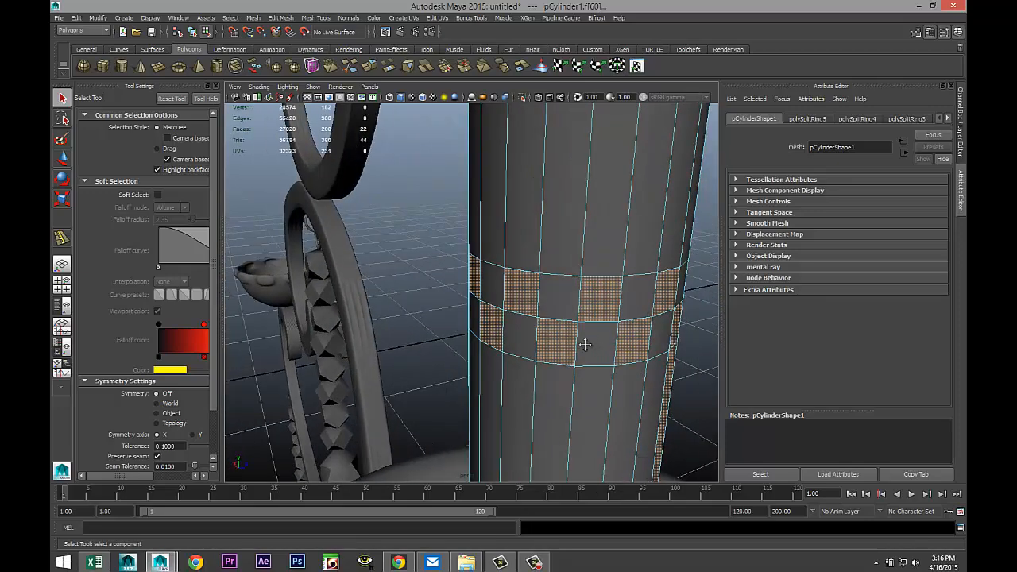
{"action": "left_click_drag", "start_coordinate": [585, 345], "coordinate": [747, 327], "text": "alt"}
{"action": "left_click", "coordinate": [275, 338], "text": "shift"}
{"action": "left_click", "coordinate": [288, 334], "text": "shift"}
{"action": "scroll", "coordinate": [350, 352], "scroll_direction": "down", "scroll_amount": 3}
{"action": "scroll", "coordinate": [350, 344], "scroll_direction": "down", "scroll_amount": 3}
Extrude the selected checkerboard faces outward with a thickness of 0.012
{"action": "left_click", "coordinate": [278, 18]}
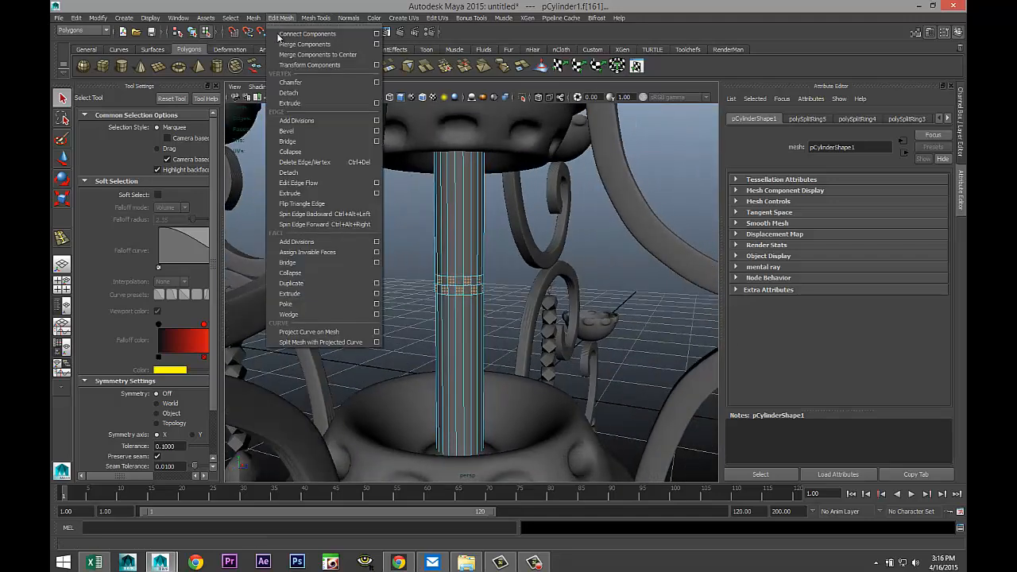
{"action": "left_click", "coordinate": [334, 294]}
{"action": "left_click", "coordinate": [567, 274]}
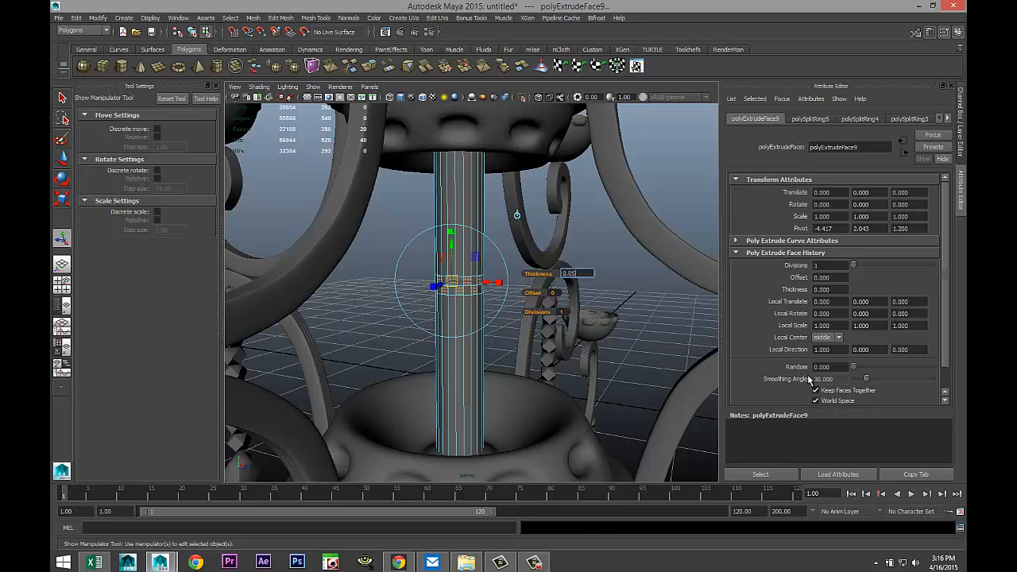
{"action": "key", "text": "Return"}
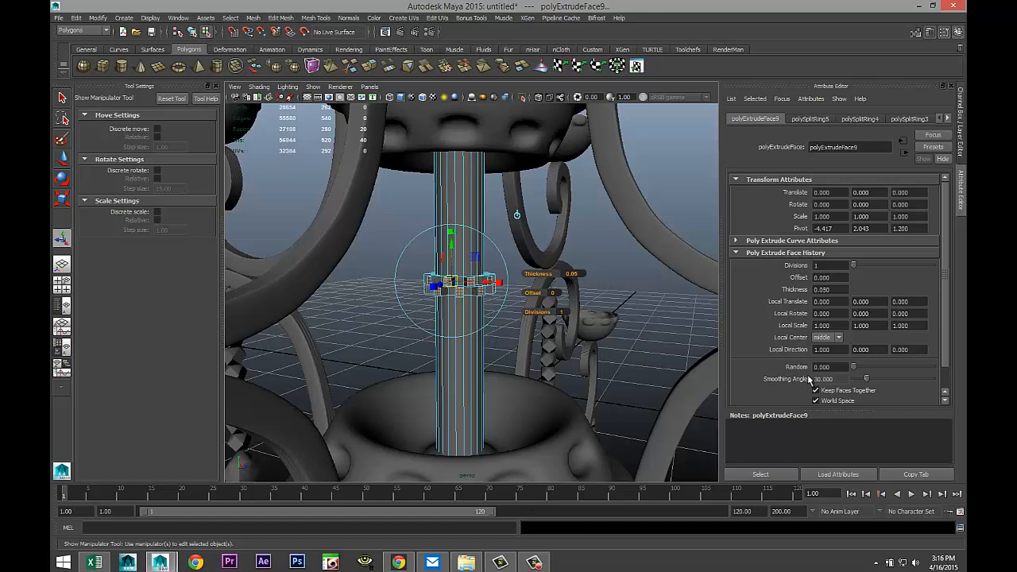
{"action": "left_click", "coordinate": [577, 276]}
{"action": "key", "text": "Return"}
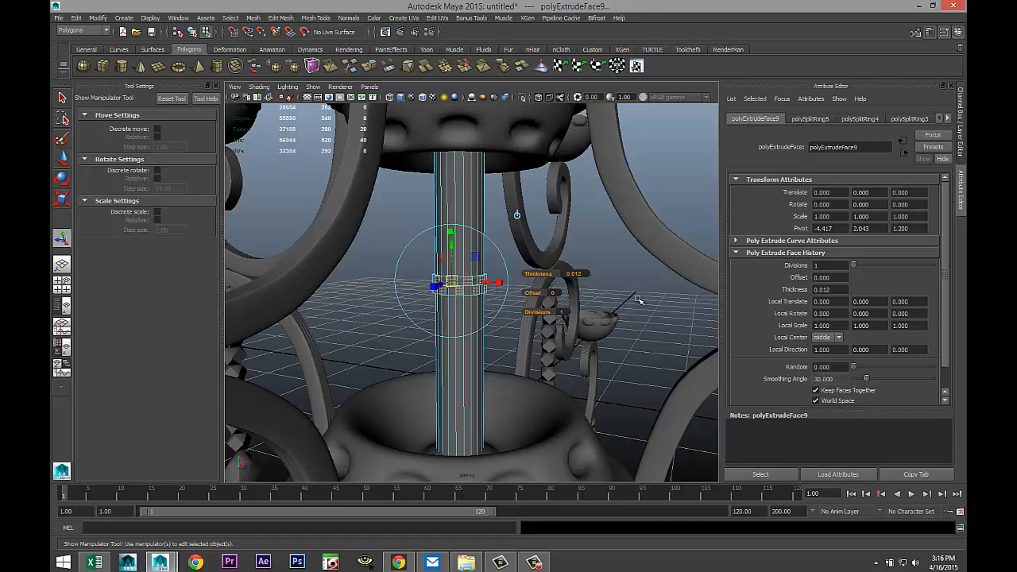
Return the column from face editing to whole-object selection and preview it smoothed
{"action": "left_click", "coordinate": [637, 330]}
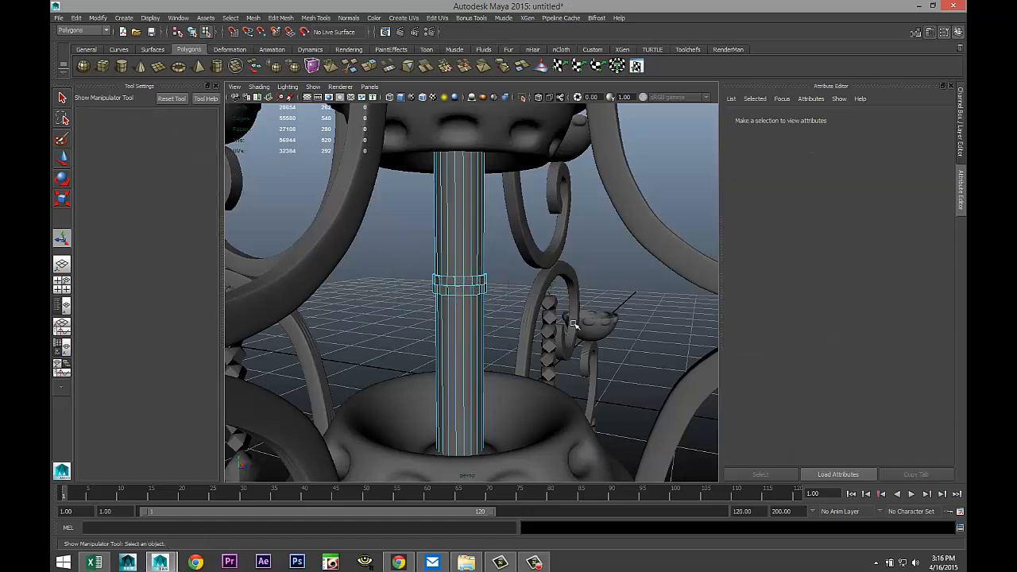
{"action": "right_click_drag", "start_coordinate": [458, 236], "coordinate": [507, 223]}
{"action": "left_click", "coordinate": [462, 232]}
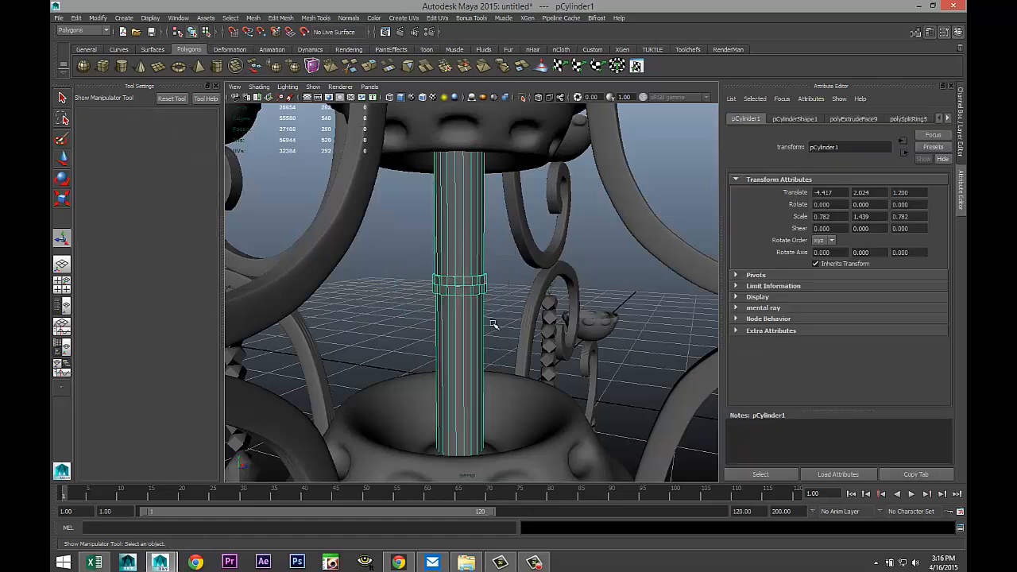
{"action": "left_click", "coordinate": [584, 360]}
{"action": "left_click_drag", "start_coordinate": [459, 363], "coordinate": [511, 372], "text": "alt"}
{"action": "scroll", "coordinate": [513, 372], "scroll_direction": "down", "scroll_amount": 6}
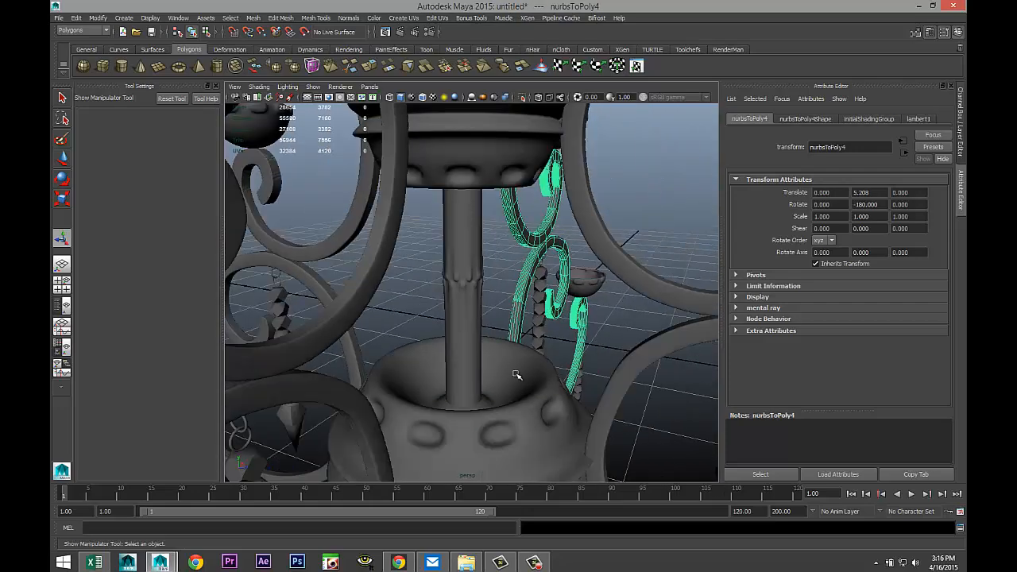
Insert an edge loop just below the top end of the column, using equal distance from edge
{"action": "middle_click_drag", "start_coordinate": [501, 274], "coordinate": [502, 481], "text": "alt"}
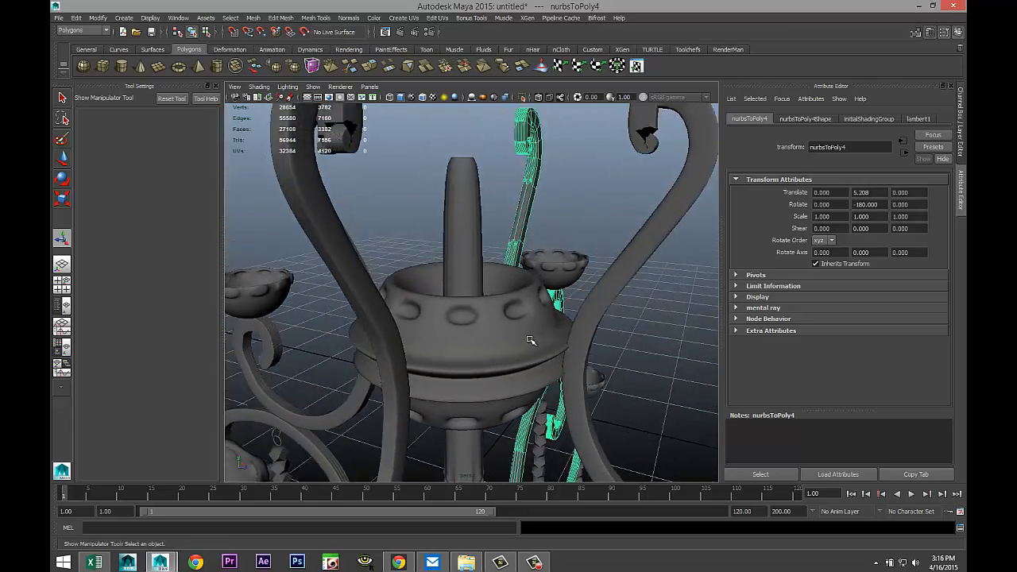
{"action": "left_click_drag", "start_coordinate": [530, 340], "coordinate": [469, 367], "text": "alt"}
{"action": "left_click", "coordinate": [467, 320]}
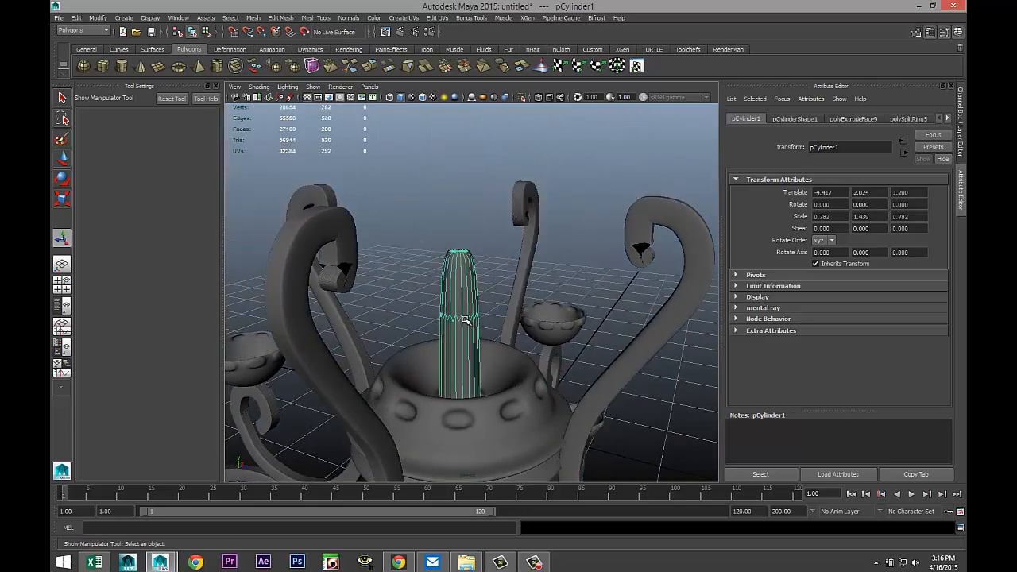
{"action": "scroll", "coordinate": [476, 320], "scroll_direction": "up", "scroll_amount": 5}
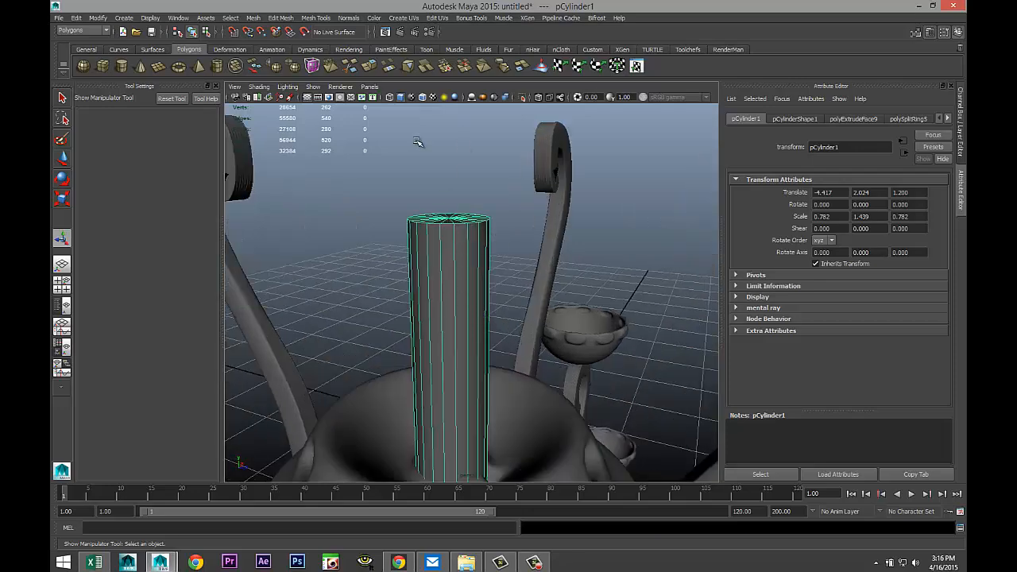
{"action": "left_click", "coordinate": [317, 18]}
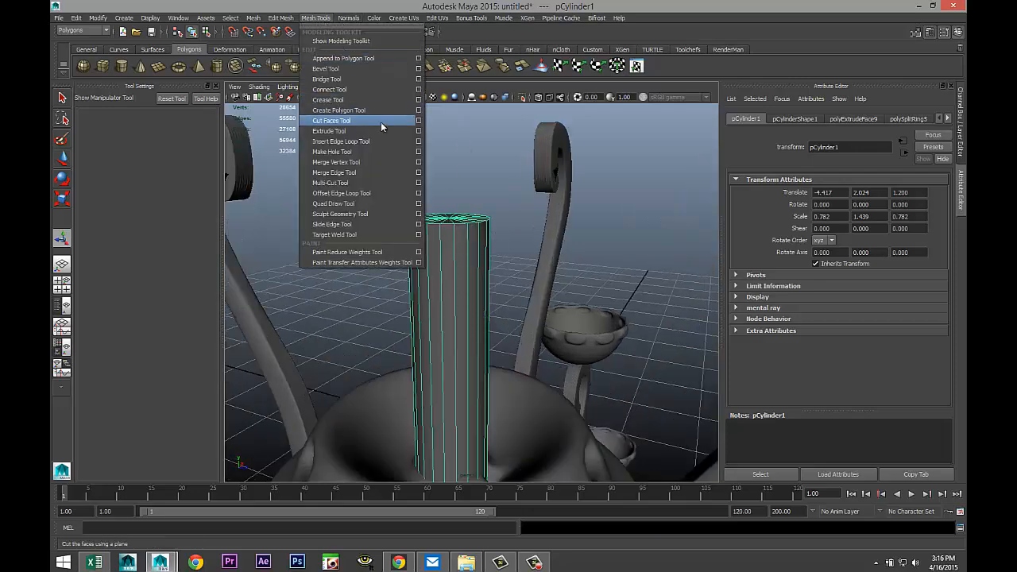
{"action": "left_click", "coordinate": [418, 141]}
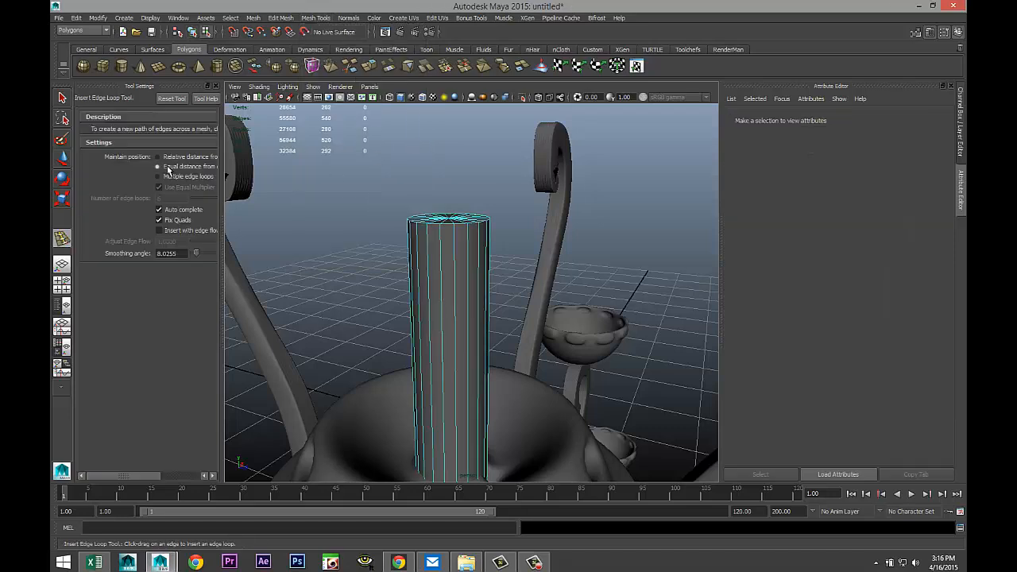
{"action": "left_click_drag", "start_coordinate": [443, 236], "coordinate": [444, 223]}
{"action": "left_click", "coordinate": [625, 220]}
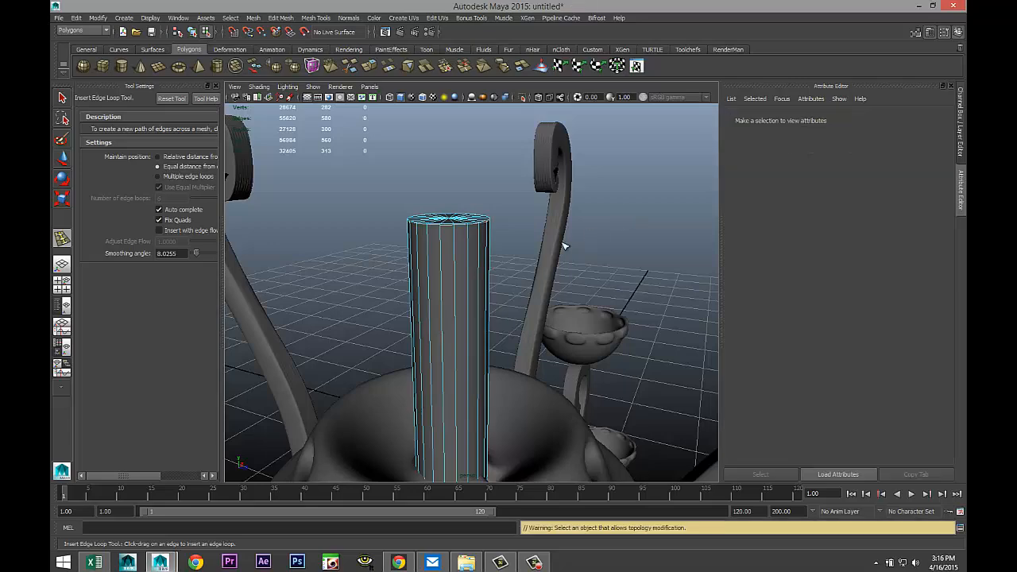
Separate the combined set of candle bowls that includes the front one into individual objects
{"action": "right_click_drag", "start_coordinate": [561, 241], "coordinate": [420, 276], "text": "alt"}
{"action": "middle_click_drag", "start_coordinate": [400, 307], "coordinate": [393, 199], "text": "alt"}
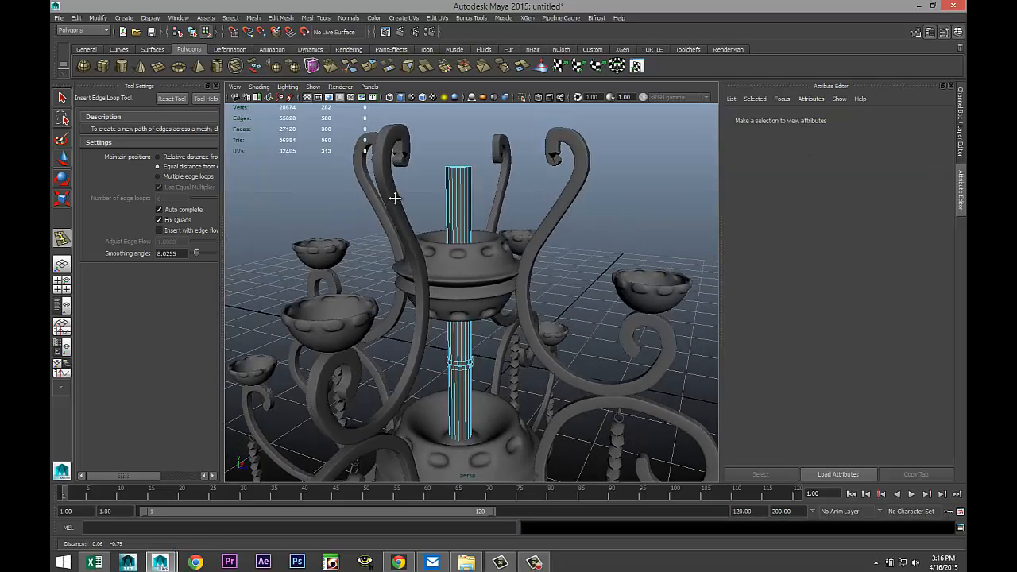
{"action": "scroll", "coordinate": [422, 246], "scroll_direction": "down", "scroll_amount": 5}
{"action": "middle_click_drag", "start_coordinate": [466, 274], "coordinate": [461, 297], "text": "alt"}
{"action": "scroll", "coordinate": [480, 292], "scroll_direction": "up", "scroll_amount": 3}
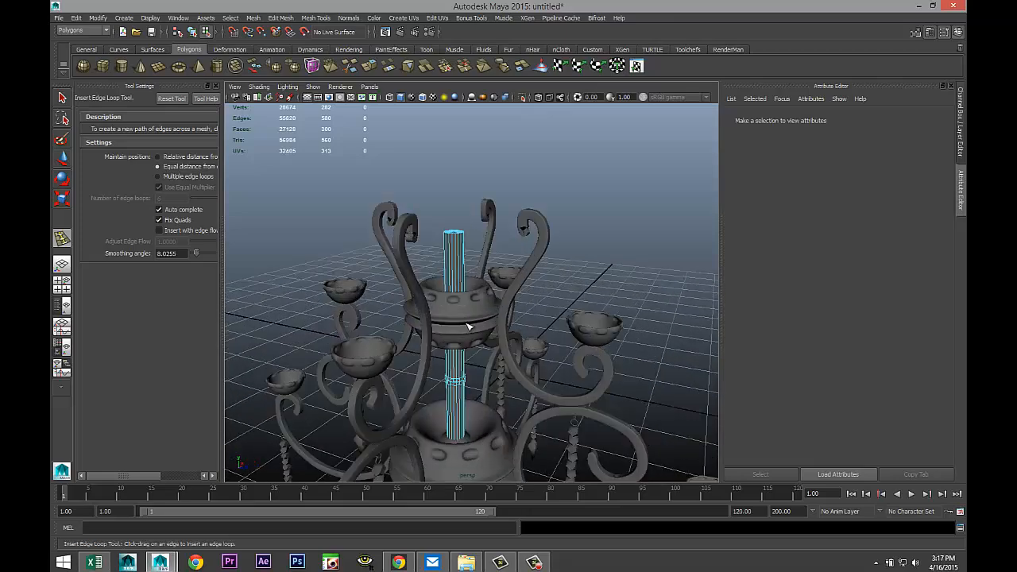
{"action": "left_click", "coordinate": [365, 366]}
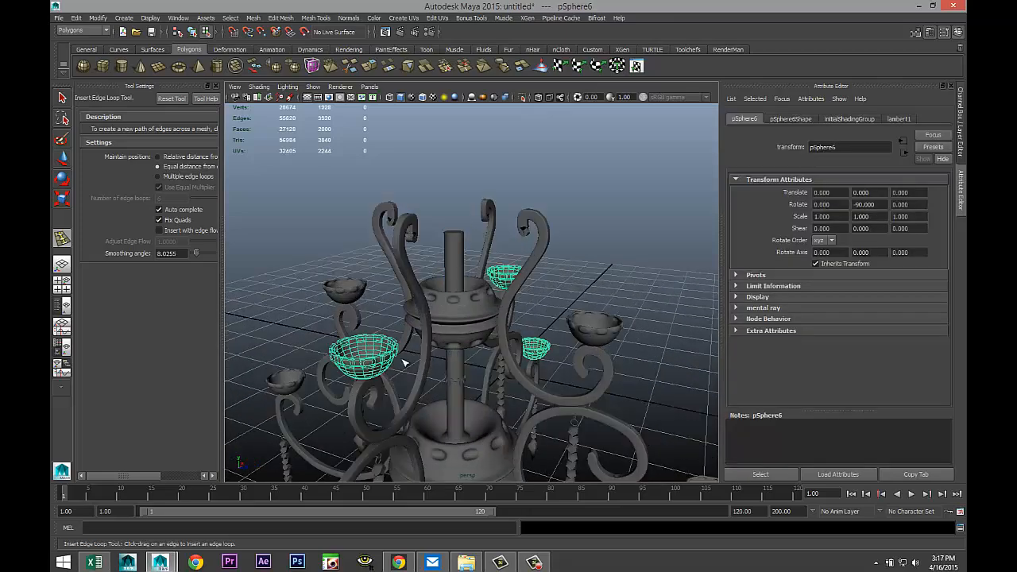
{"action": "left_click", "coordinate": [253, 19]}
{"action": "left_click", "coordinate": [282, 77]}
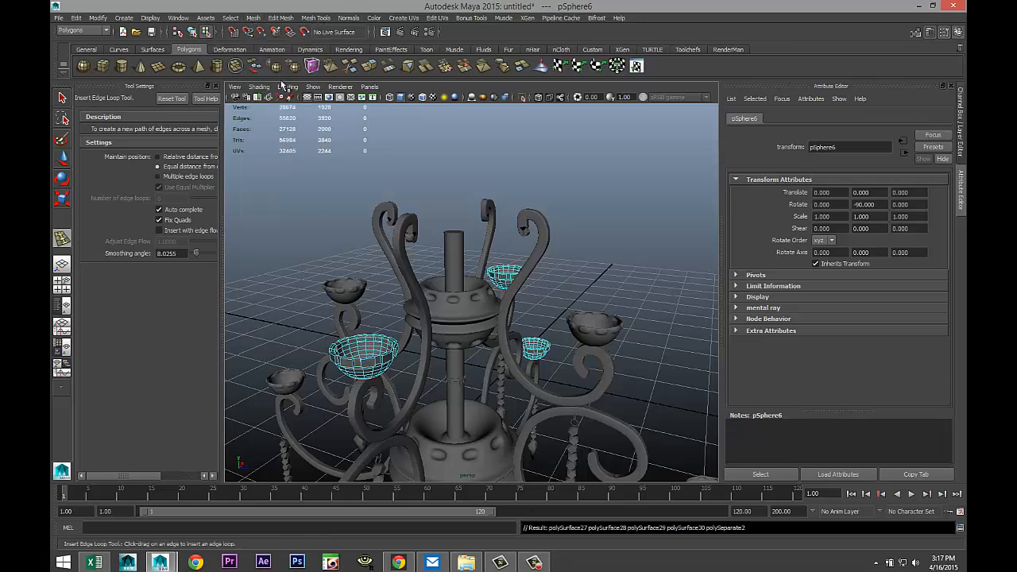
{"action": "right_click_drag", "start_coordinate": [367, 366], "coordinate": [391, 302]}
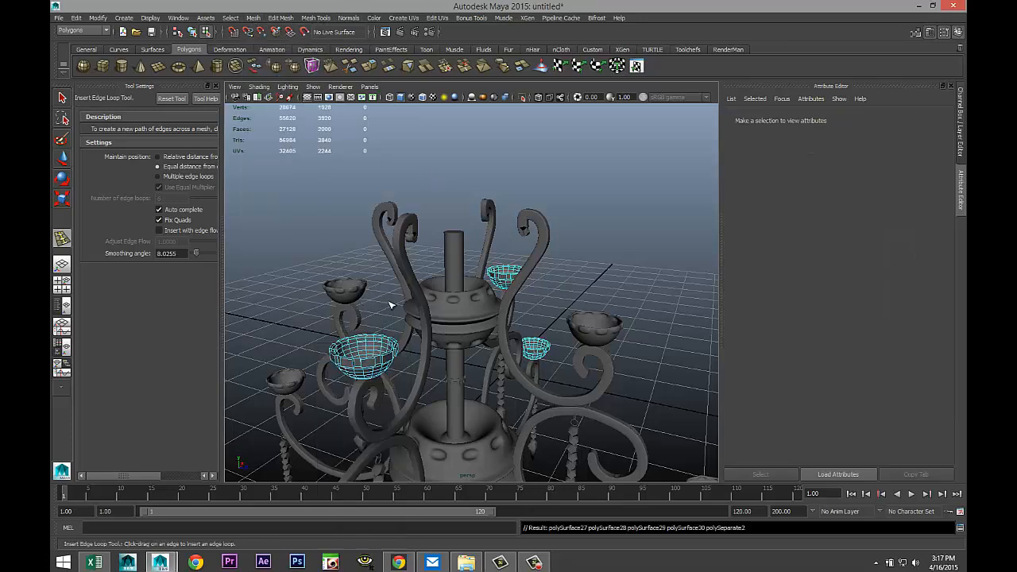
Duplicate the front candle bowl and center the pivot of one of the two bowls
{"action": "left_click", "coordinate": [375, 355]}
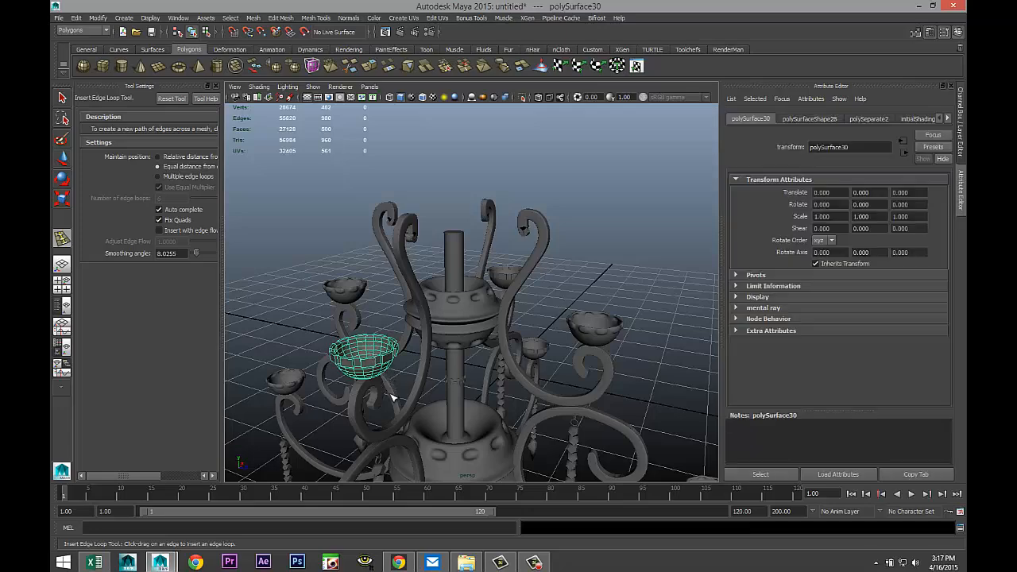
{"action": "key", "text": "ctrl+d"}
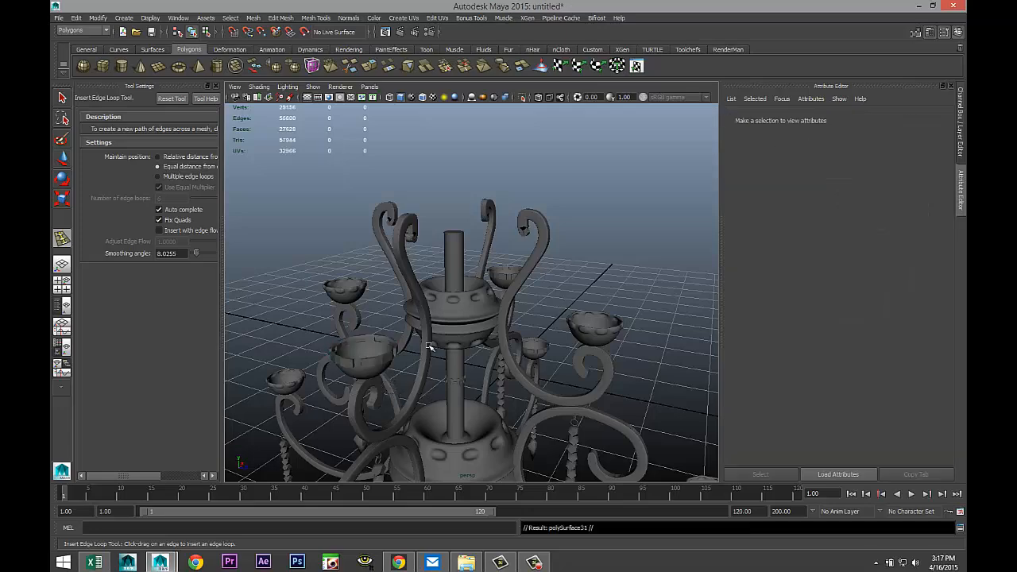
{"action": "key", "text": "w"}
{"action": "scroll", "coordinate": [393, 366], "scroll_direction": "down", "scroll_amount": 10}
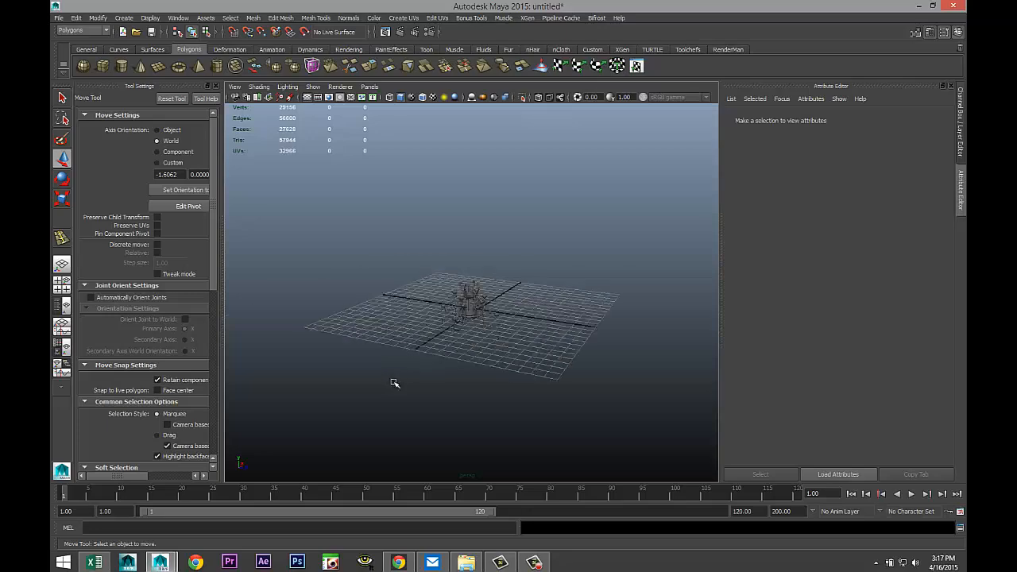
{"action": "scroll", "coordinate": [395, 380], "scroll_direction": "up", "scroll_amount": 10}
{"action": "left_click", "coordinate": [367, 361]}
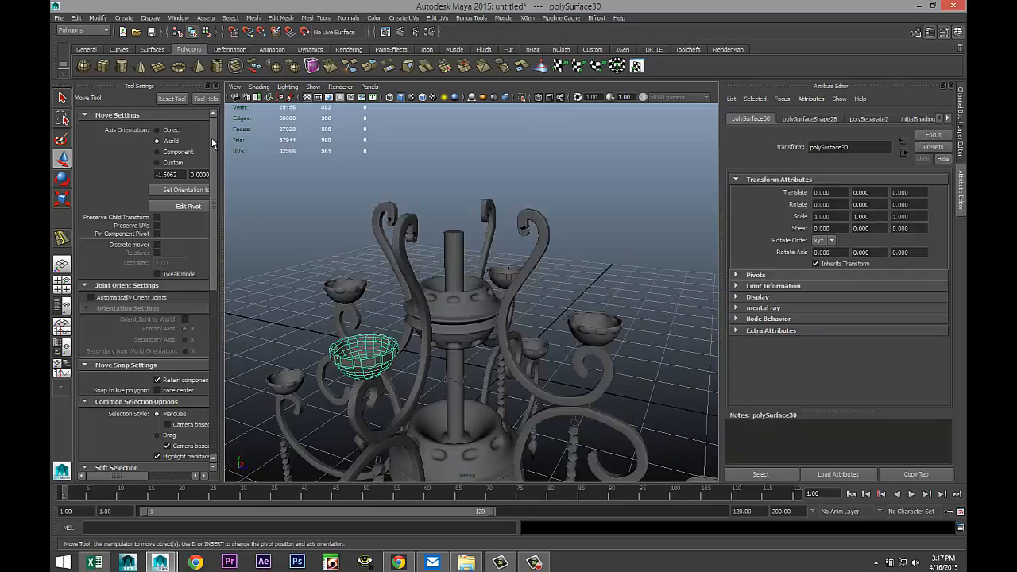
{"action": "left_click", "coordinate": [98, 18]}
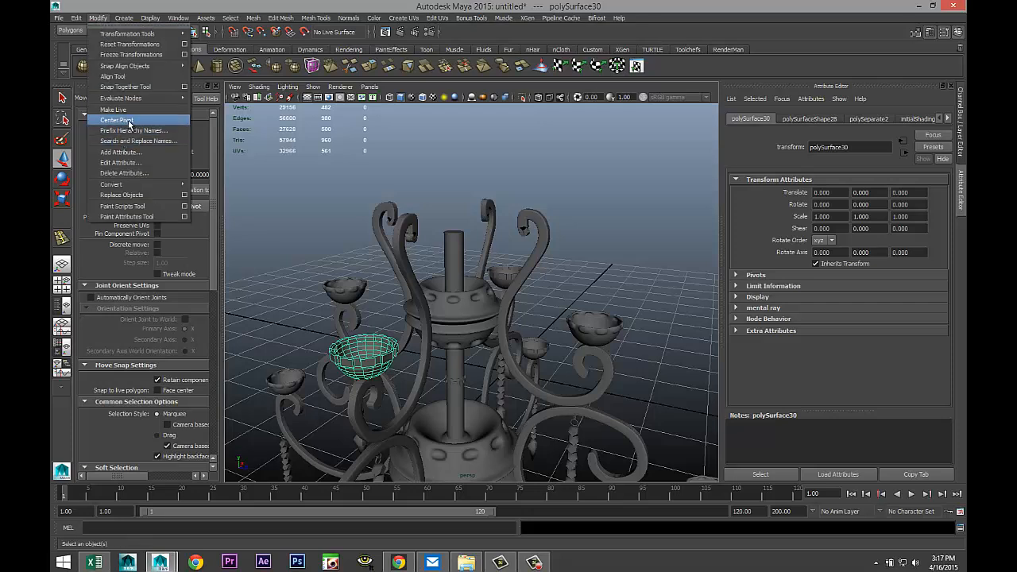
{"action": "left_click", "coordinate": [129, 123]}
Move the bowl over to the column and snap its center to the column's axis in the top view
{"action": "left_click_drag", "start_coordinate": [395, 344], "coordinate": [475, 303]}
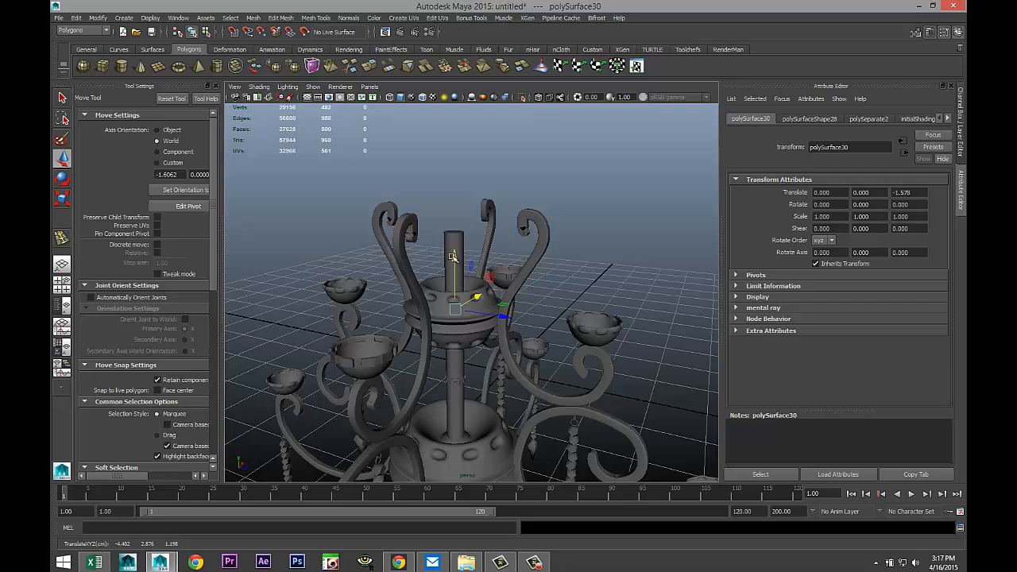
{"action": "left_click_drag", "start_coordinate": [461, 290], "coordinate": [433, 194]}
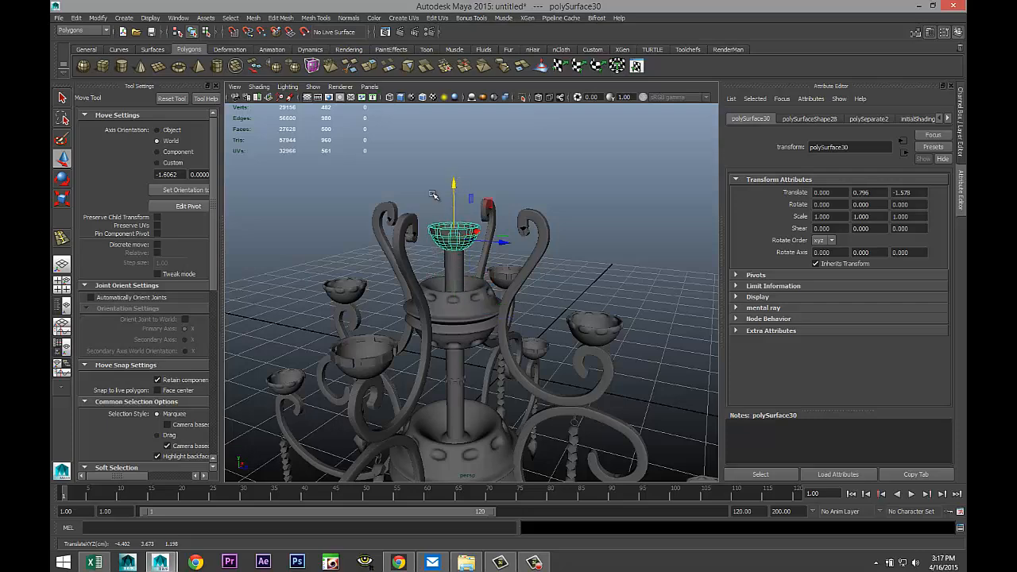
{"action": "left_click", "coordinate": [63, 288]}
{"action": "key", "text": "space"}
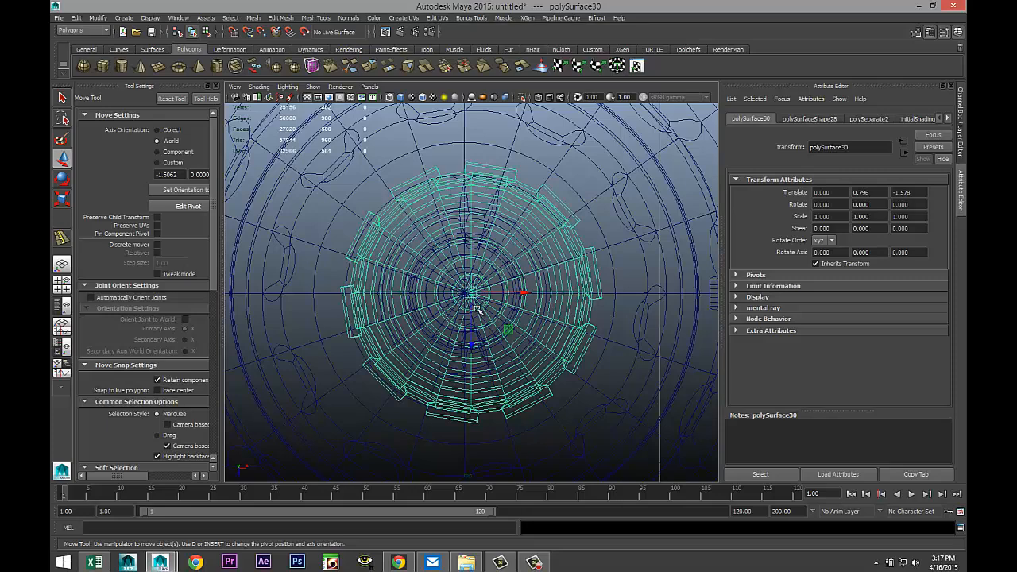
{"action": "left_click_drag", "start_coordinate": [475, 293], "coordinate": [466, 295]}
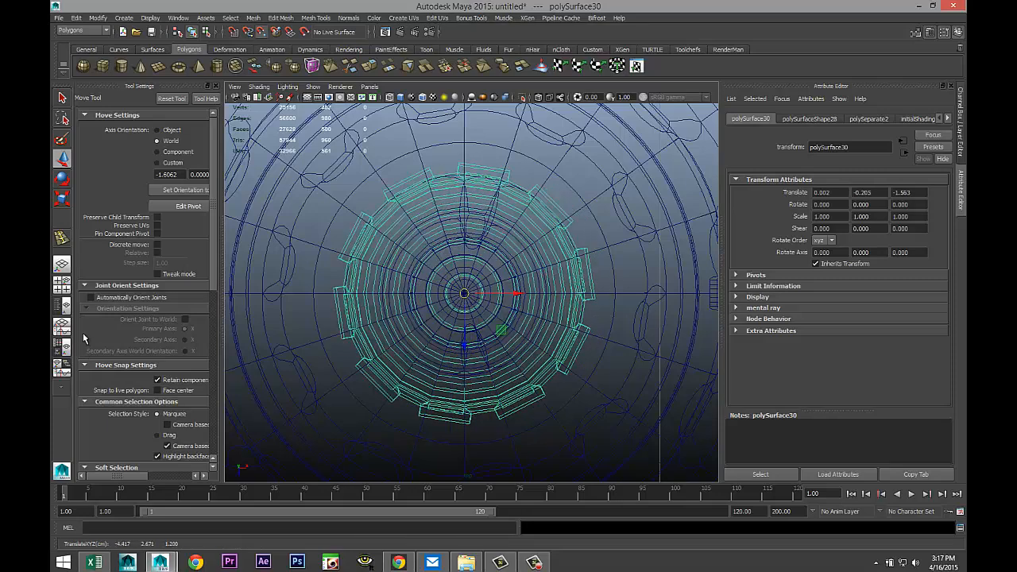
Raise the bowl to the column's top at a Y translation of about 0.974 and set its Z rotation to -180
{"action": "left_click", "coordinate": [61, 284]}
{"action": "key", "text": "space"}
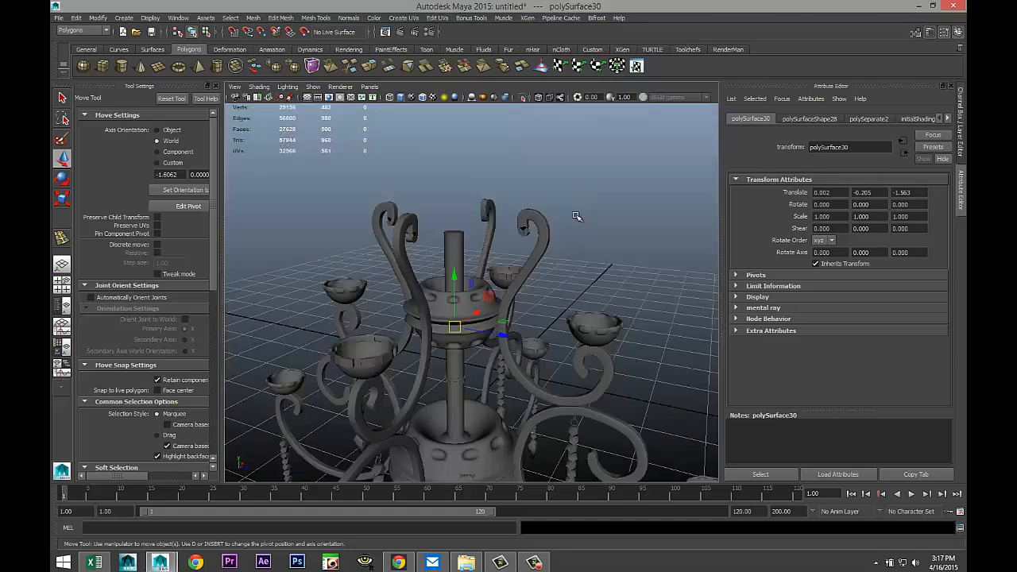
{"action": "left_click_drag", "start_coordinate": [452, 276], "coordinate": [425, 270]}
{"action": "key", "text": "e"}
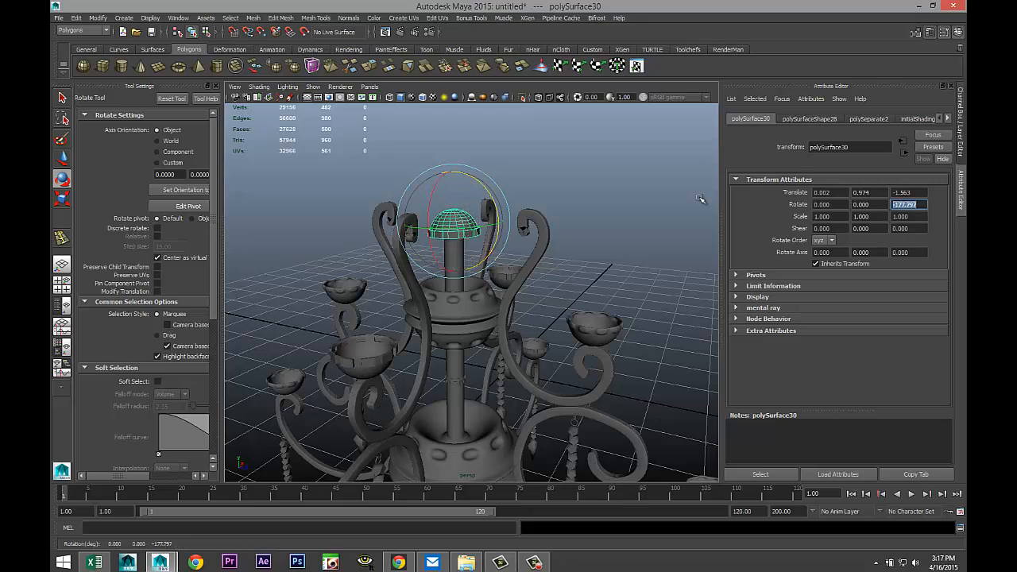
{"action": "type", "text": "80"}
{"action": "key", "text": "Return"}
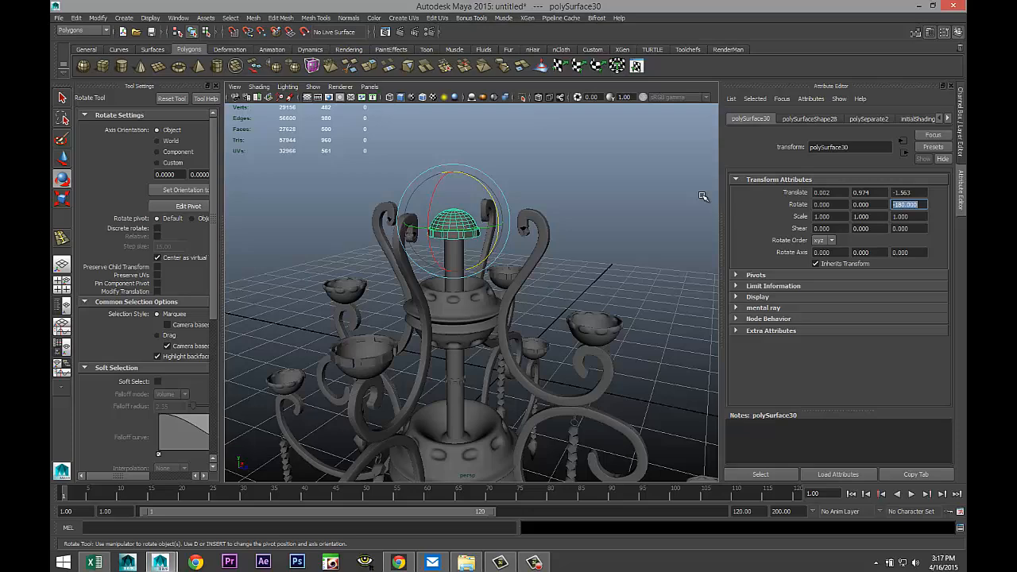
Lower the inverted bowl along the vertical axis so it caps the top end of the column
{"action": "scroll", "coordinate": [539, 235], "scroll_direction": "up", "scroll_amount": 5}
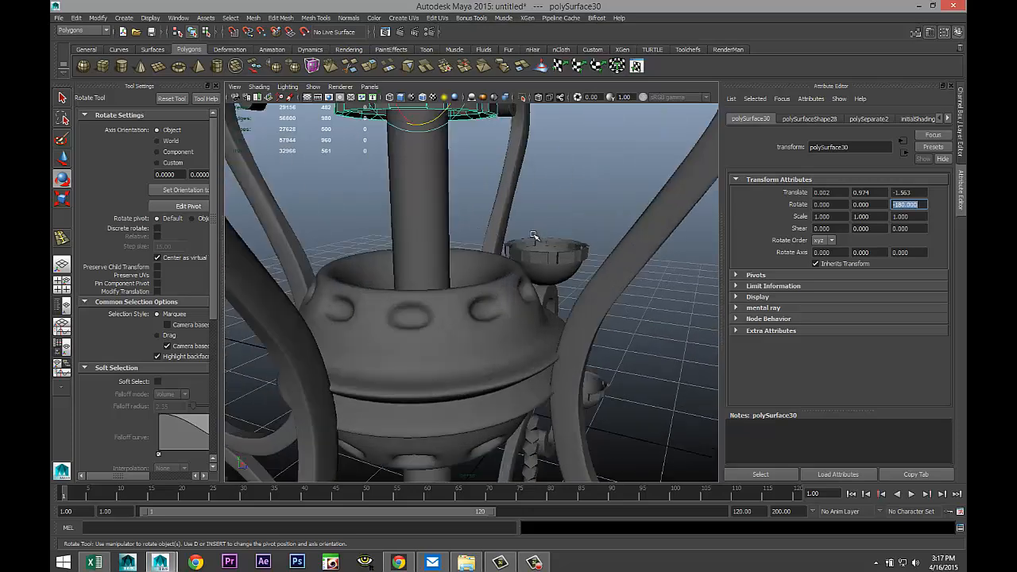
{"action": "middle_click_drag", "start_coordinate": [530, 253], "coordinate": [554, 393], "text": "alt"}
{"action": "key", "text": "w"}
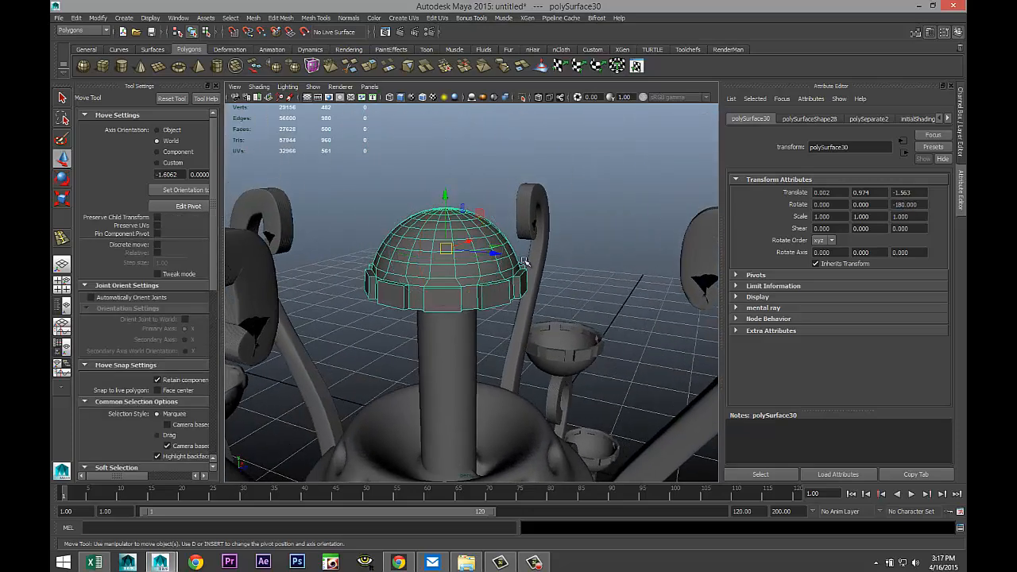
{"action": "left_click_drag", "start_coordinate": [447, 199], "coordinate": [464, 252]}
{"action": "left_click", "coordinate": [442, 191]}
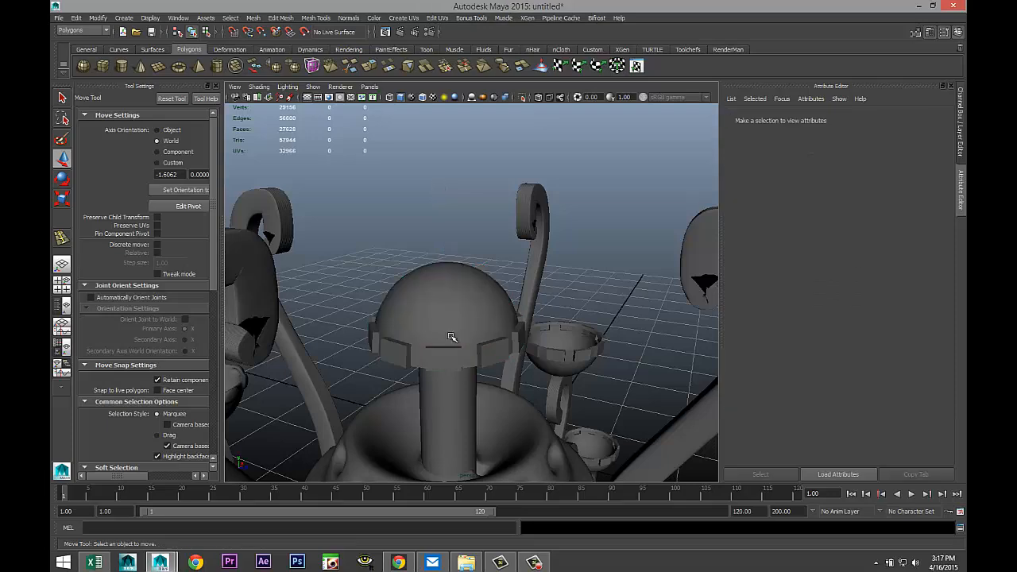
Combine the inverted bowl and the column into one mesh and preview it smoothed
{"action": "left_click", "coordinate": [451, 334]}
{"action": "left_click", "coordinate": [459, 418]}
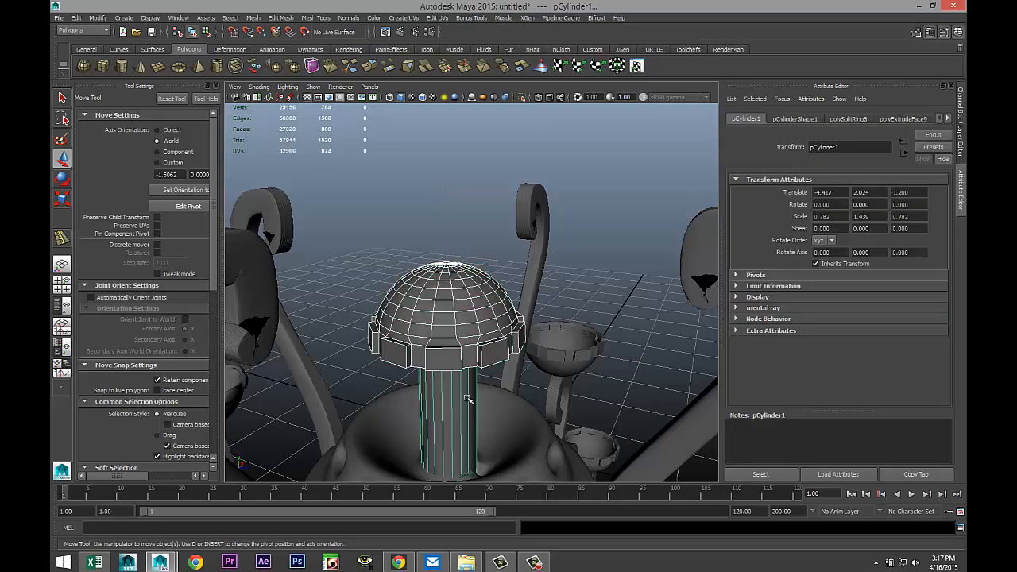
{"action": "left_click", "coordinate": [253, 18]}
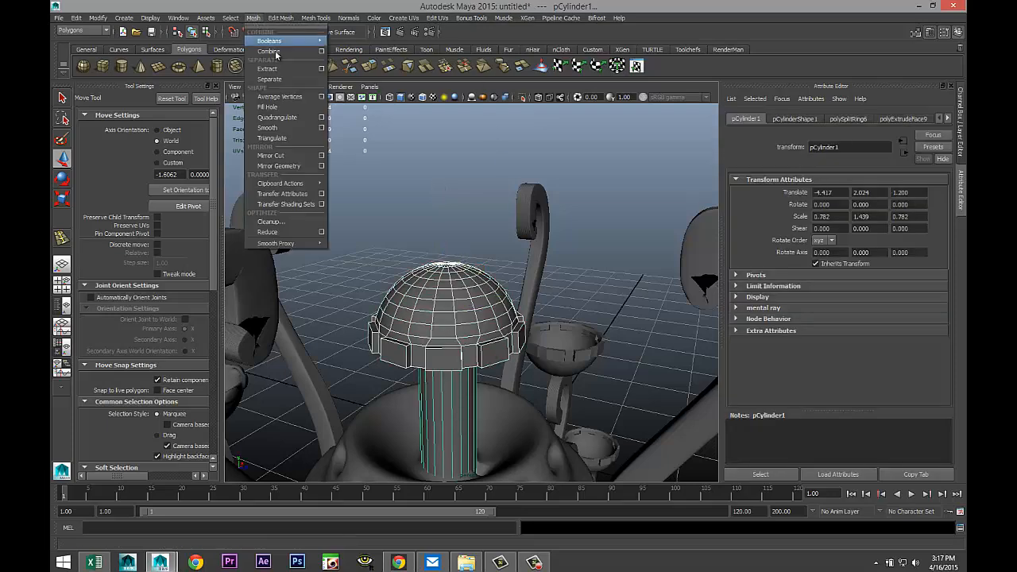
{"action": "left_click", "coordinate": [266, 37]}
{"action": "key", "text": "3"}
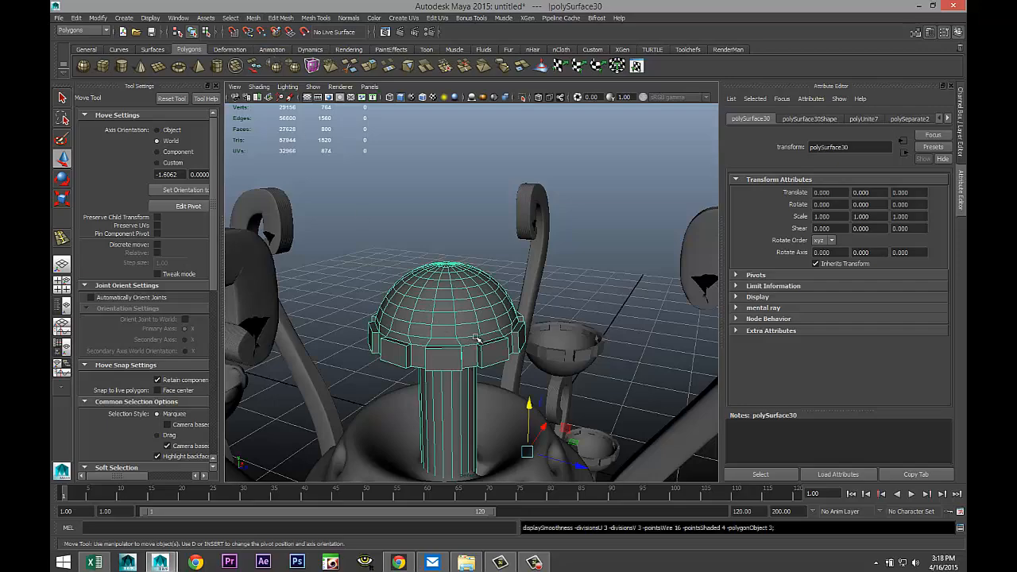
Examine the capped column within the whole chandelier, including the arms, bowls and hanging chains
{"action": "scroll", "coordinate": [477, 340], "scroll_direction": "down", "scroll_amount": 5}
{"action": "middle_click_drag", "start_coordinate": [516, 370], "coordinate": [504, 216], "text": "alt"}
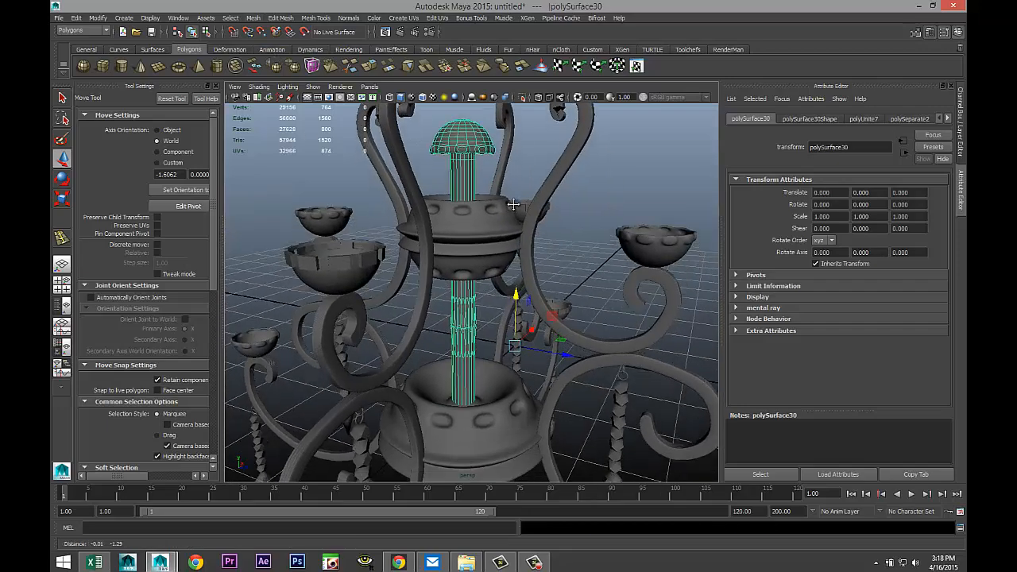
{"action": "scroll", "coordinate": [501, 216], "scroll_direction": "down", "scroll_amount": 5}
{"action": "middle_click_drag", "start_coordinate": [502, 304], "coordinate": [500, 381], "text": "alt"}
{"action": "scroll", "coordinate": [520, 362], "scroll_direction": "up", "scroll_amount": 5}
{"action": "middle_click_drag", "start_coordinate": [498, 269], "coordinate": [521, 296], "text": "alt"}
{"action": "scroll", "coordinate": [486, 347], "scroll_direction": "down", "scroll_amount": 3}
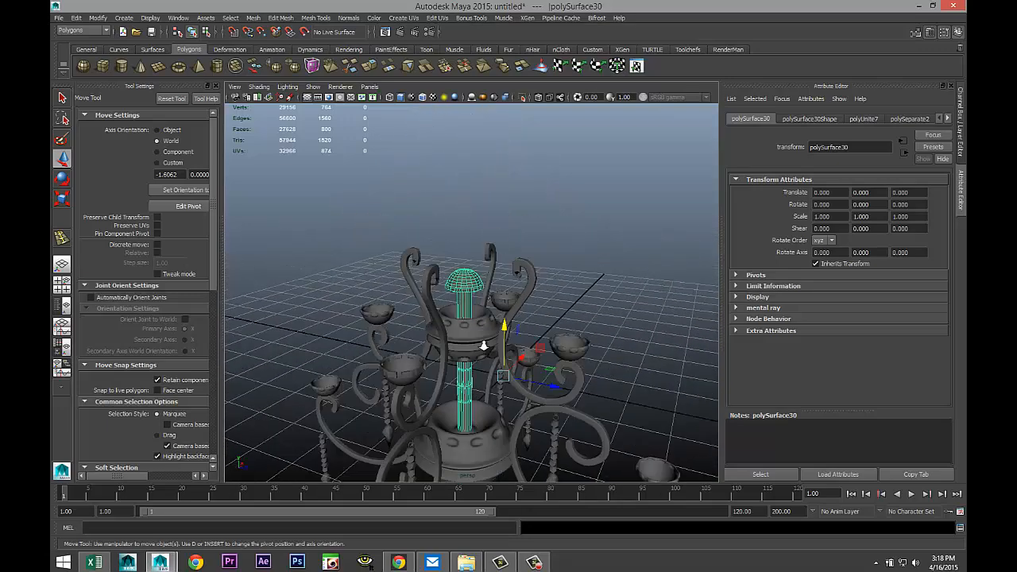
{"action": "scroll", "coordinate": [489, 350], "scroll_direction": "up", "scroll_amount": 5}
{"action": "middle_click_drag", "start_coordinate": [493, 353], "coordinate": [422, 164], "text": "alt"}
{"action": "left_click", "coordinate": [536, 390]}
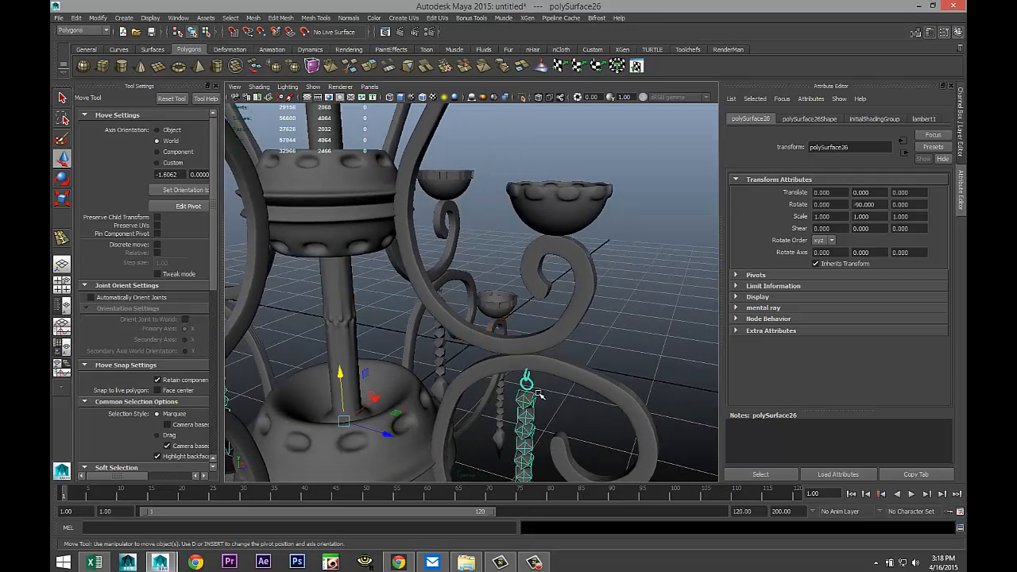
Separate the hanging chain mesh into its individual pieces and duplicate the ring at the top of the chain
{"action": "left_click", "coordinate": [253, 18]}
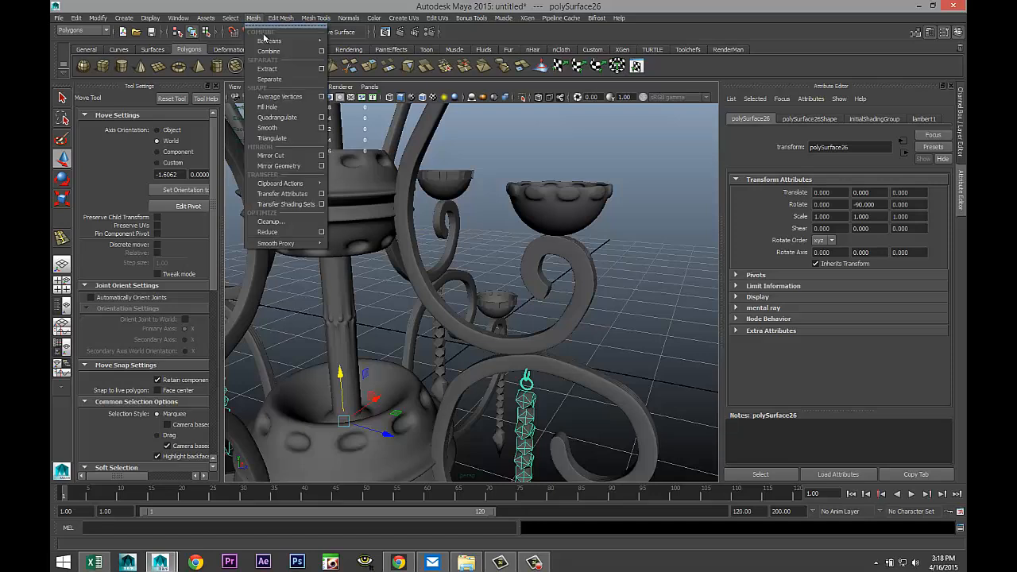
{"action": "left_click", "coordinate": [269, 79]}
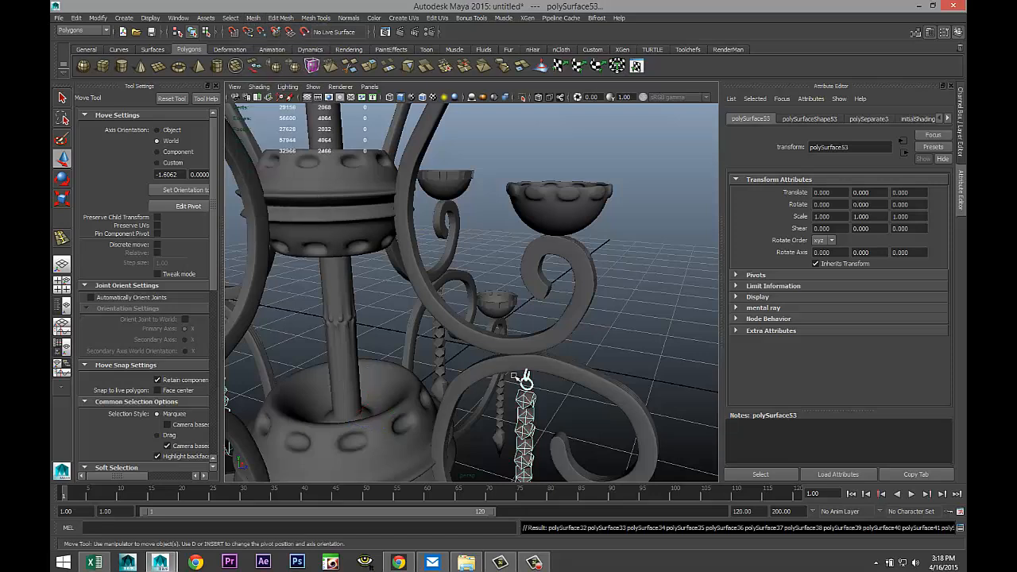
{"action": "left_click", "coordinate": [536, 391]}
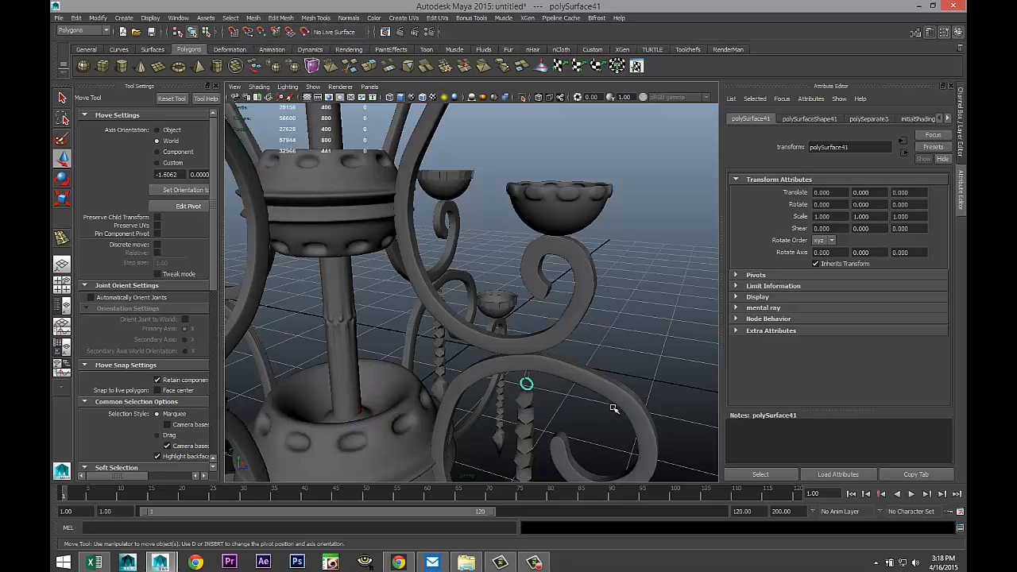
{"action": "key", "text": "ctrl+d"}
{"action": "scroll", "coordinate": [550, 351], "scroll_direction": "down", "scroll_amount": 5}
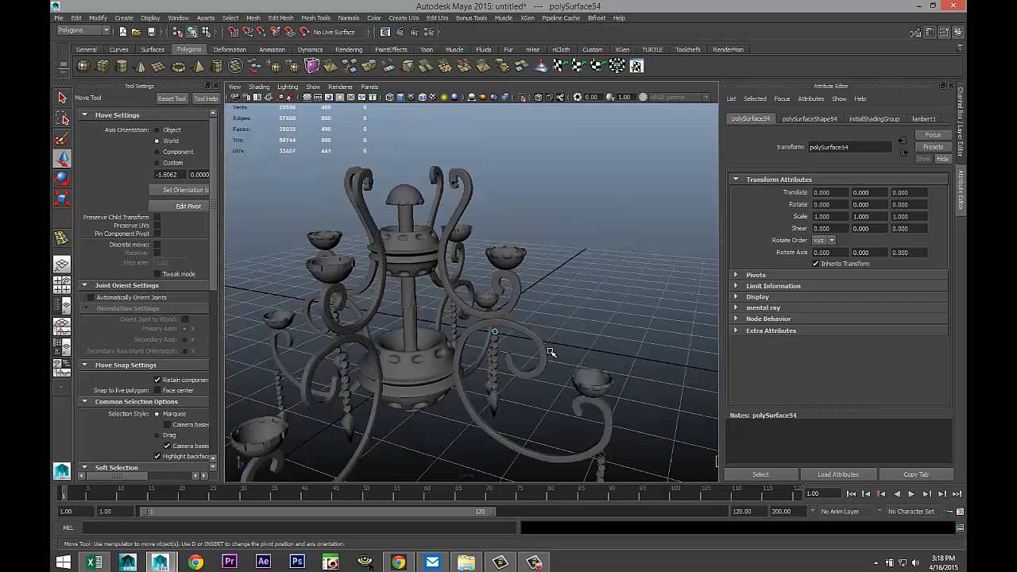
Select the small ring that hooks around the scroll arm and center its pivot
{"action": "left_click", "coordinate": [560, 324]}
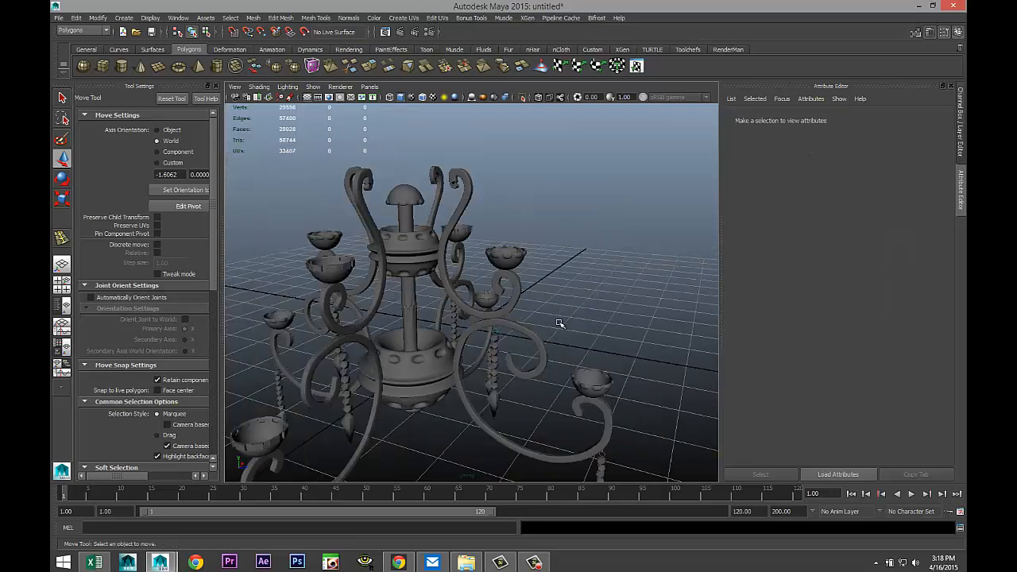
{"action": "left_click", "coordinate": [497, 333]}
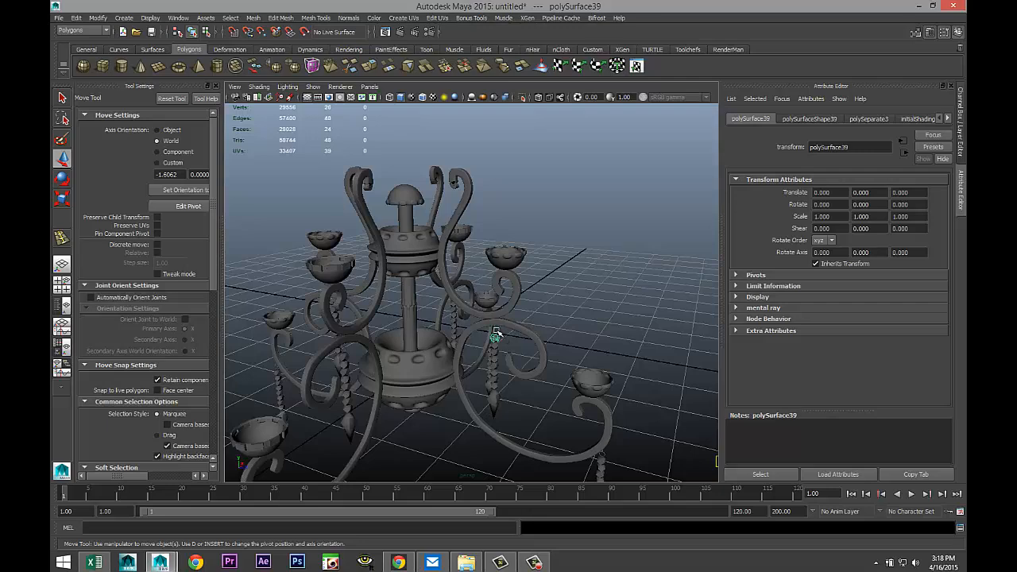
{"action": "key", "text": "f"}
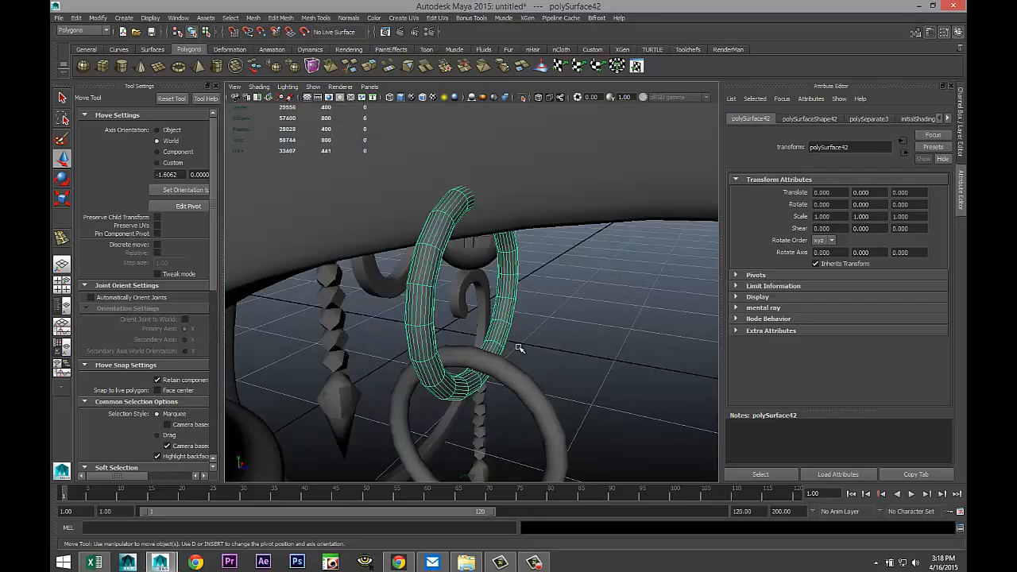
{"action": "scroll", "coordinate": [523, 348], "scroll_direction": "down", "scroll_amount": 5}
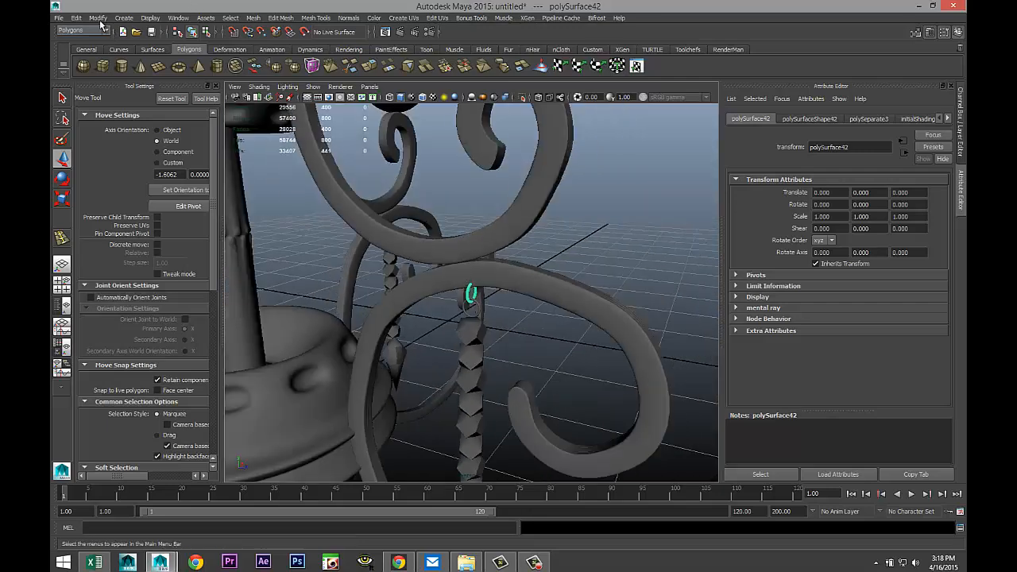
{"action": "left_click", "coordinate": [98, 18]}
{"action": "left_click", "coordinate": [117, 119]}
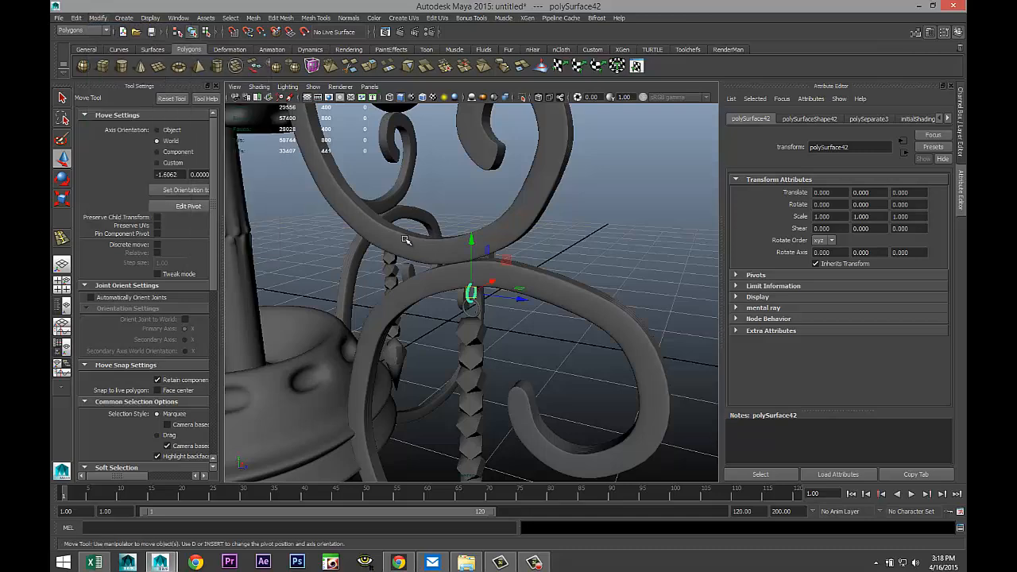
{"action": "left_click_drag", "start_coordinate": [472, 240], "coordinate": [475, 201]}
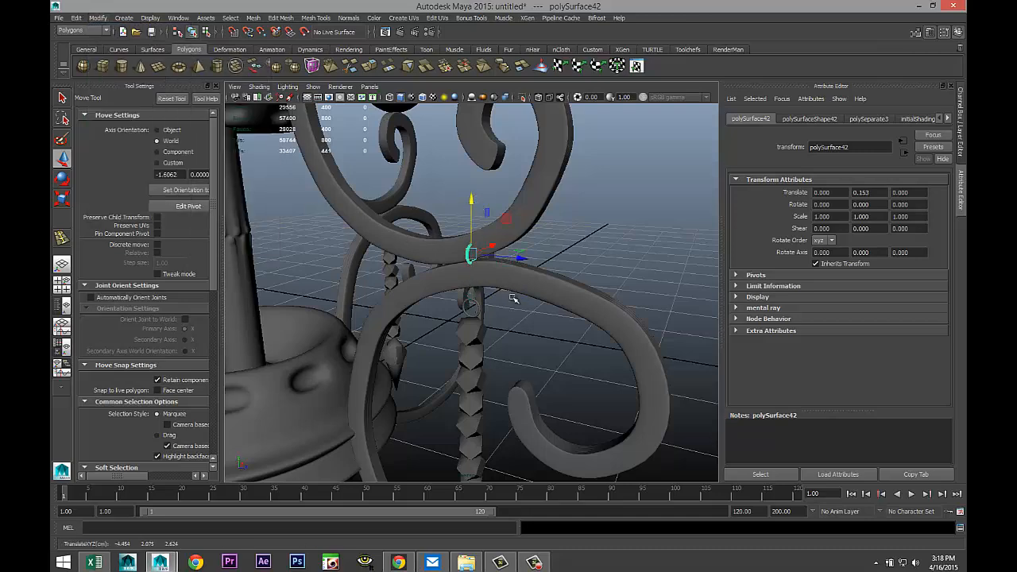
{"action": "scroll", "coordinate": [525, 318], "scroll_direction": "up", "scroll_amount": 3}
{"action": "key", "text": "ctrl+z"}
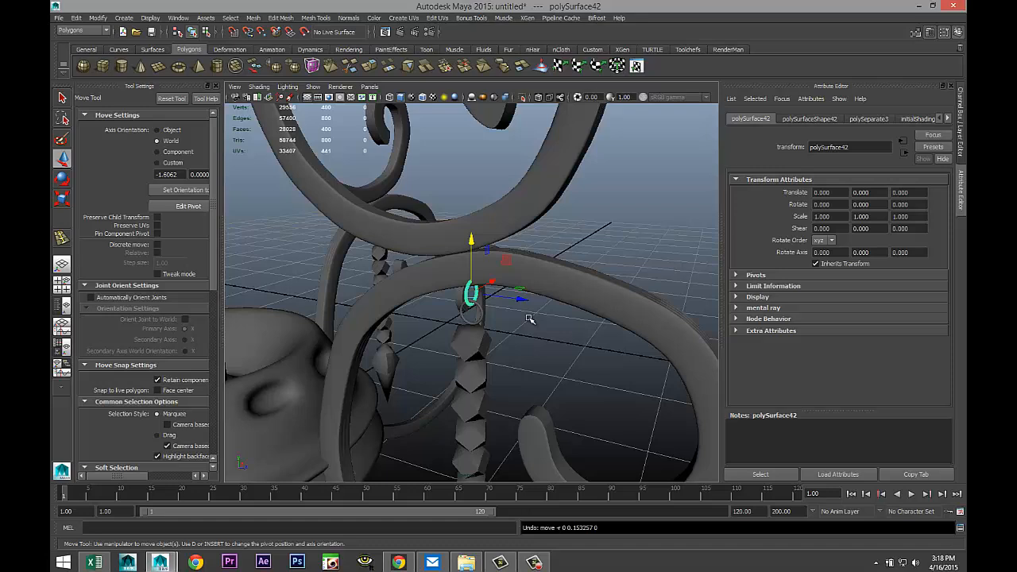
Duplicate the hook ring and move the copy above the chandelier, at X about -1.417 and Y about 2.287
{"action": "key", "text": "ctrl+d"}
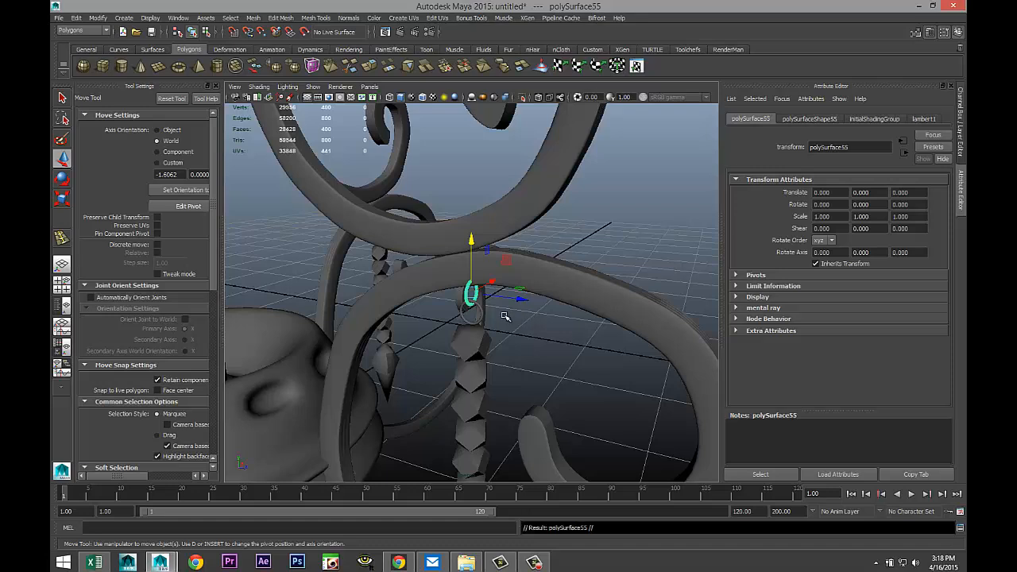
{"action": "left_click_drag", "start_coordinate": [472, 242], "coordinate": [472, 126]}
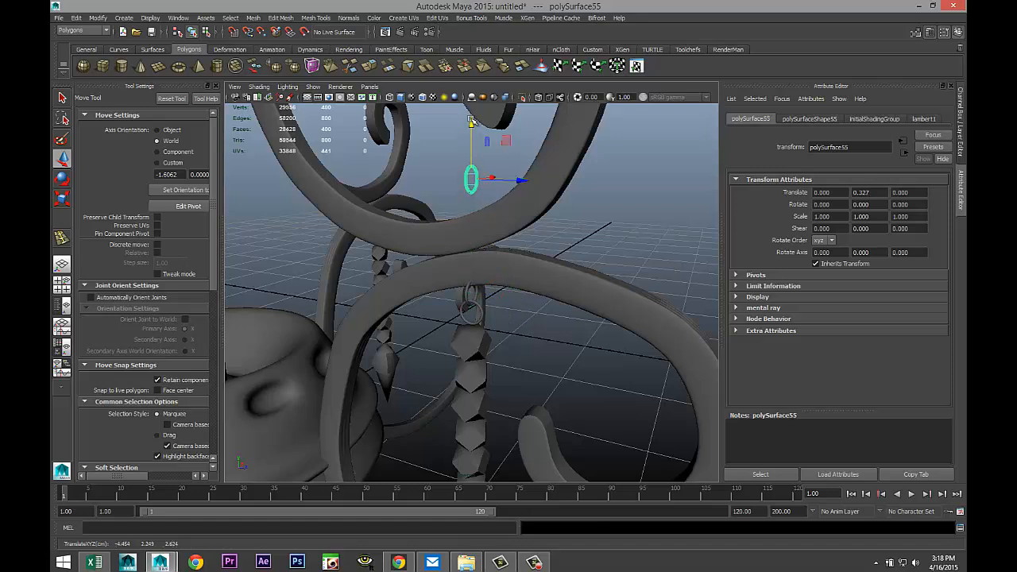
{"action": "middle_click_drag", "start_coordinate": [505, 239], "coordinate": [611, 424], "text": "alt"}
{"action": "scroll", "coordinate": [609, 422], "scroll_direction": "down", "scroll_amount": 10}
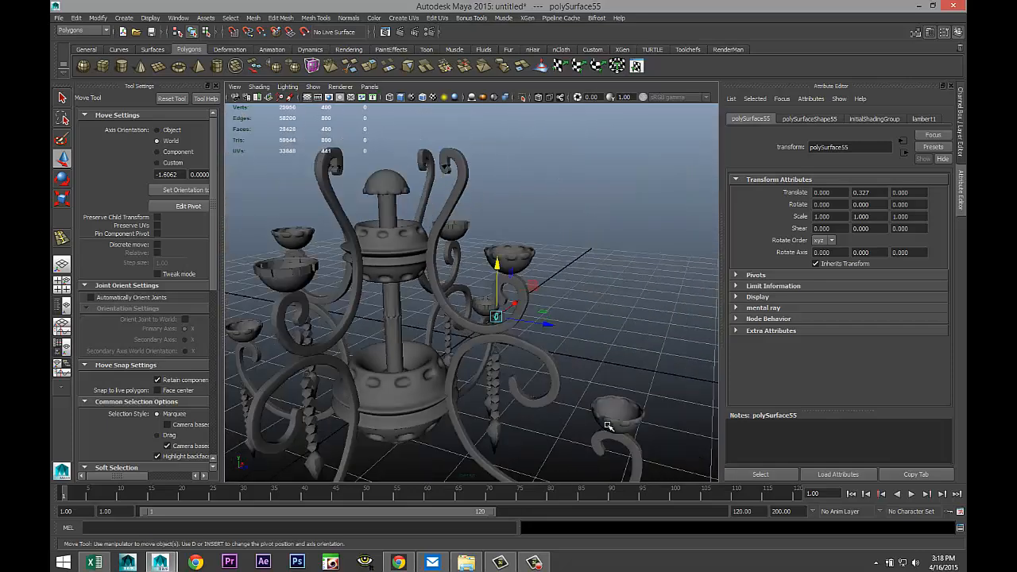
{"action": "left_click_drag", "start_coordinate": [487, 246], "coordinate": [487, 145]}
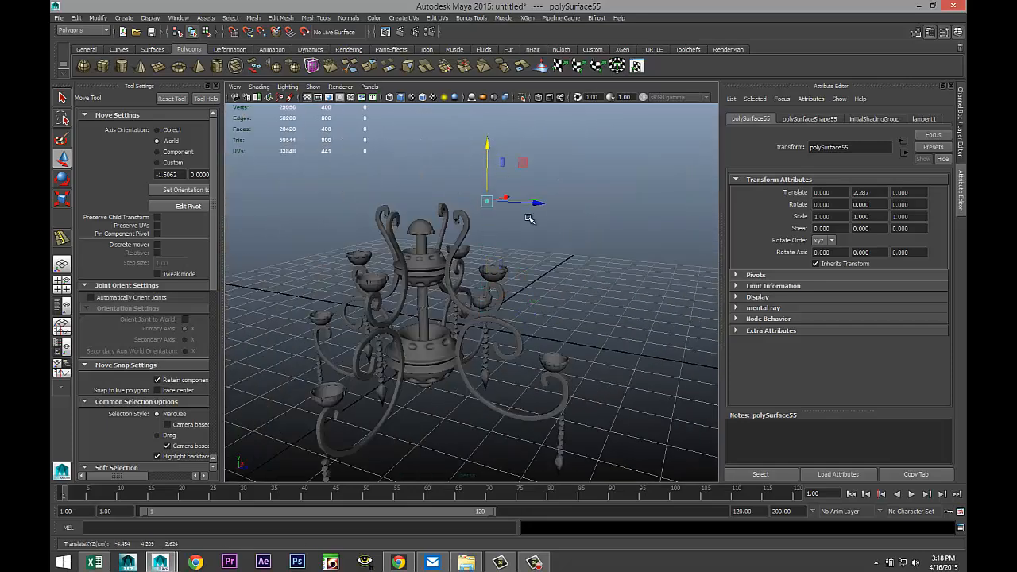
{"action": "left_click_drag", "start_coordinate": [543, 203], "coordinate": [467, 201]}
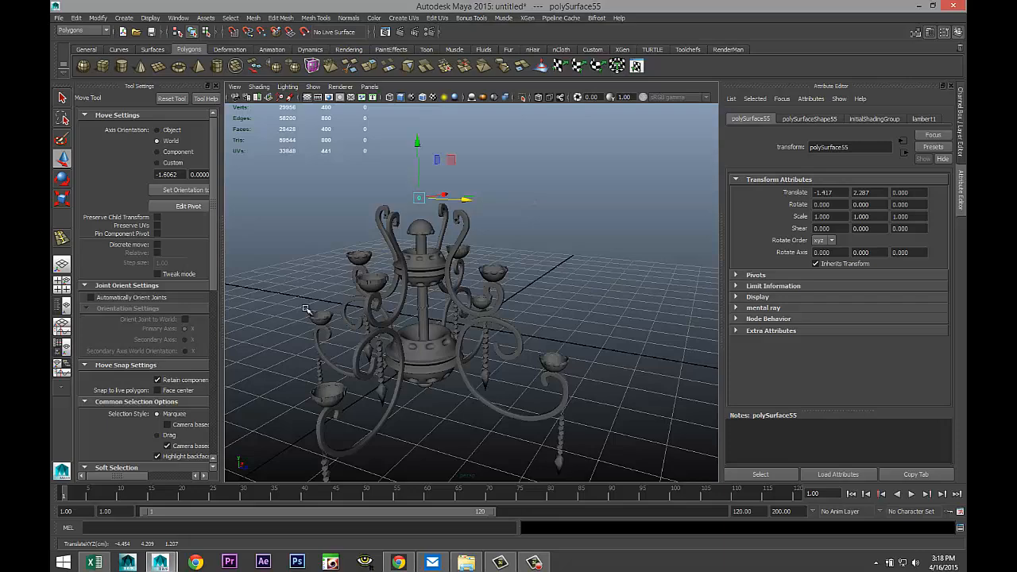
Snap the ring copy to the column's central axis in the top view, at X -1.424 and Z -0.037
{"action": "left_click", "coordinate": [62, 284]}
{"action": "key", "text": "space"}
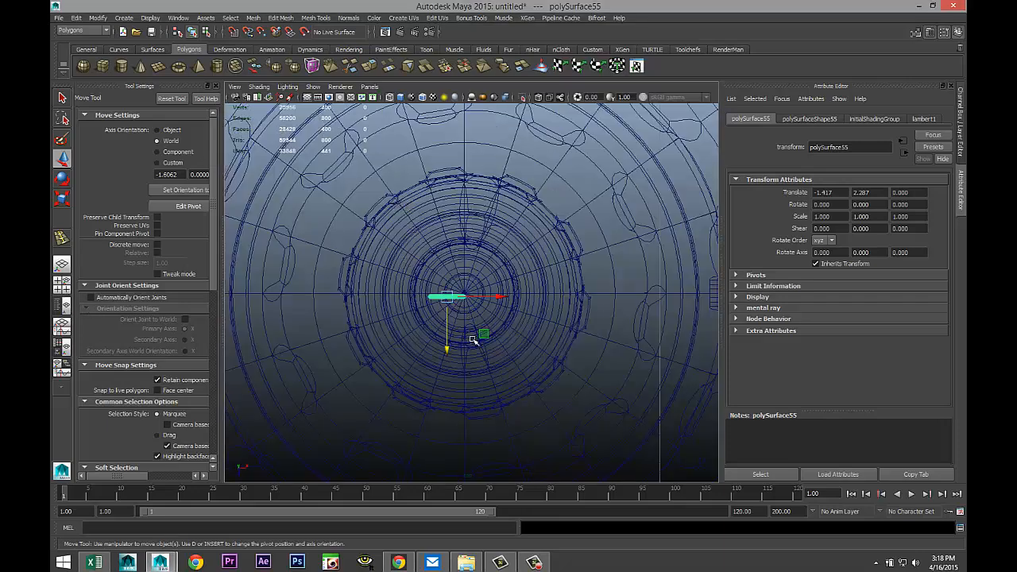
{"action": "left_click_drag", "start_coordinate": [447, 297], "coordinate": [451, 299]}
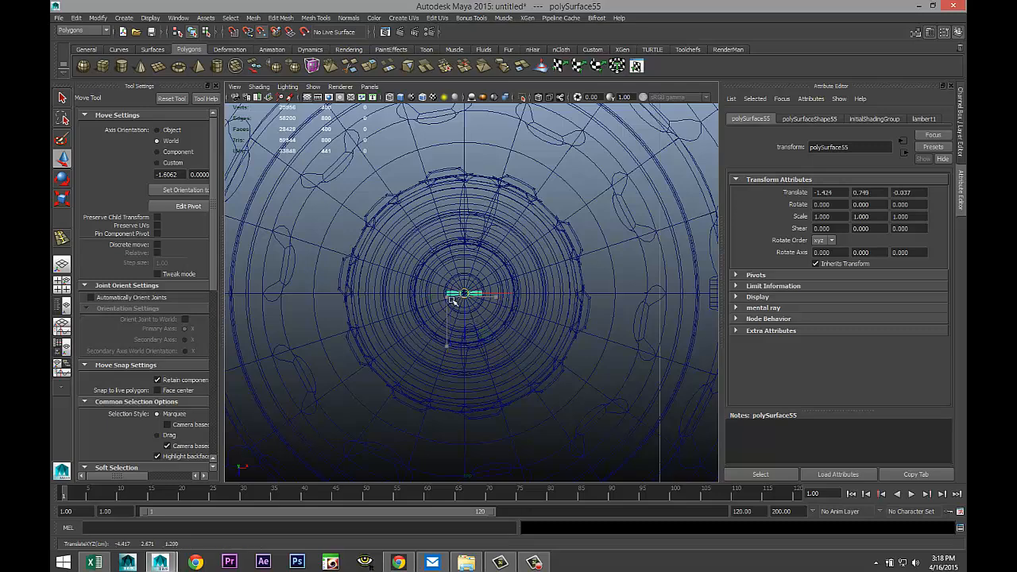
Raise the ring in the side view to just above the chandelier, at a Y translation of about 2.151
{"action": "left_click", "coordinate": [62, 284]}
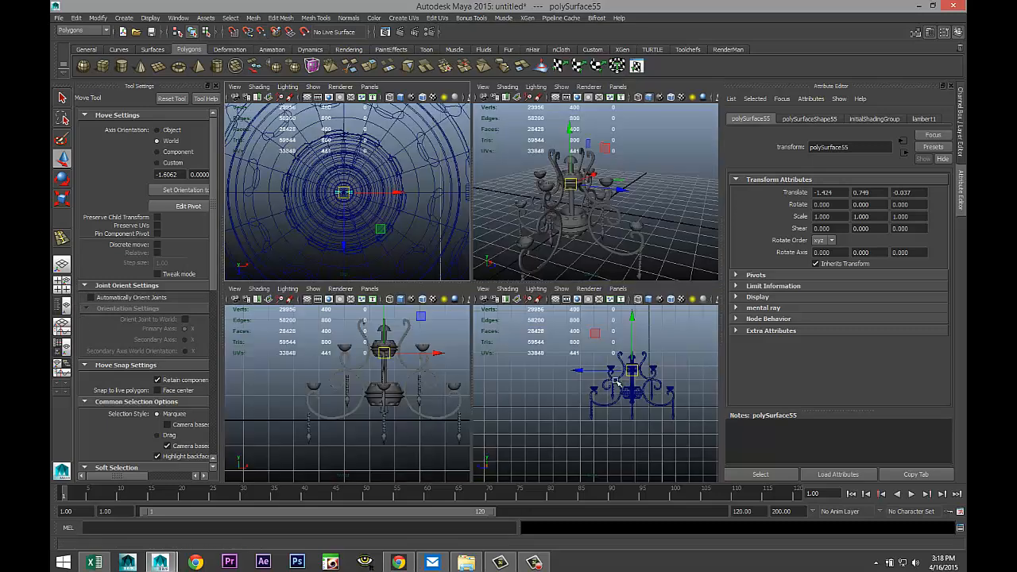
{"action": "key", "text": "space"}
{"action": "key", "text": "f"}
{"action": "scroll", "coordinate": [465, 260], "scroll_direction": "down", "scroll_amount": 10}
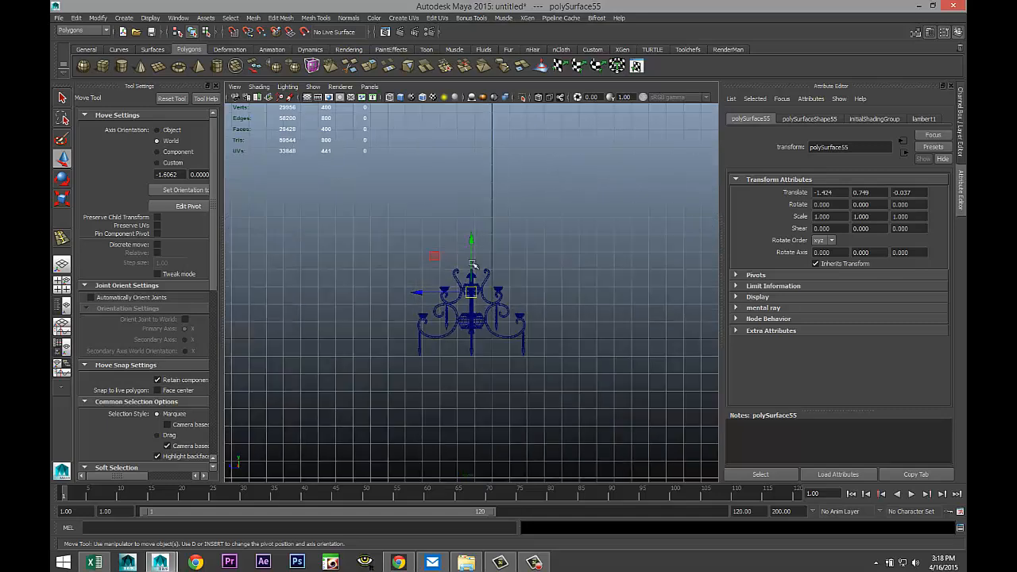
{"action": "scroll", "coordinate": [472, 263], "scroll_direction": "up", "scroll_amount": 5}
{"action": "left_click_drag", "start_coordinate": [472, 236], "coordinate": [469, 192]}
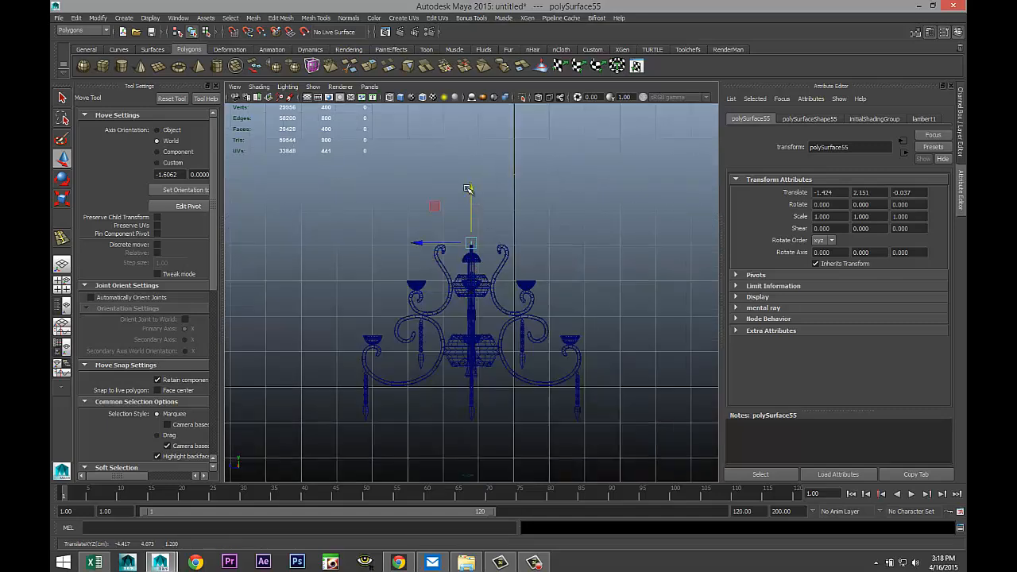
Scale the ring uniformly to about 3.146 and raise it to a Y translation of about 2.226
{"action": "key", "text": "f"}
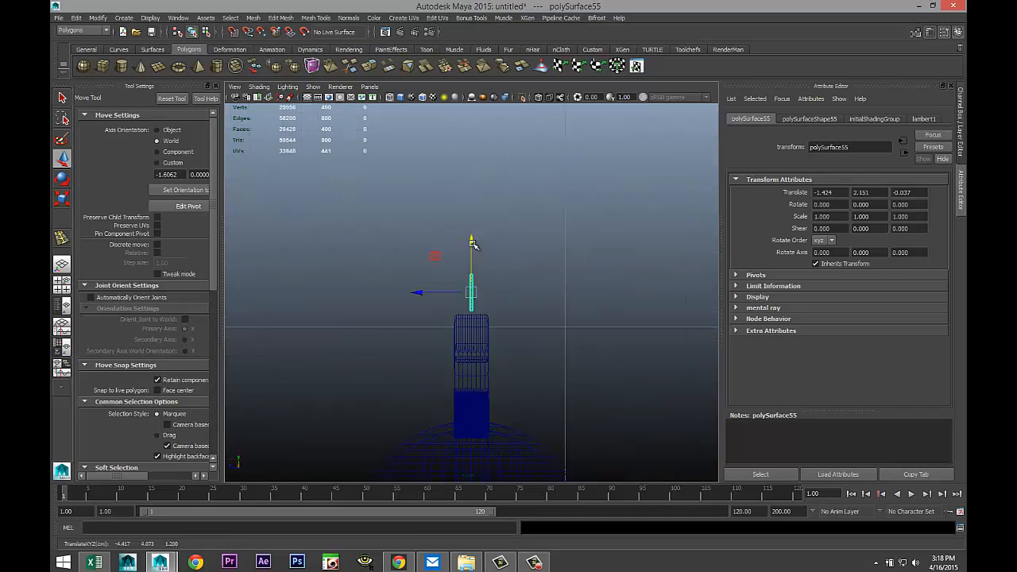
{"action": "left_click_drag", "start_coordinate": [473, 243], "coordinate": [472, 243]}
{"action": "key", "text": "r"}
{"action": "left_click_drag", "start_coordinate": [472, 296], "coordinate": [528, 298]}
{"action": "key", "text": "w"}
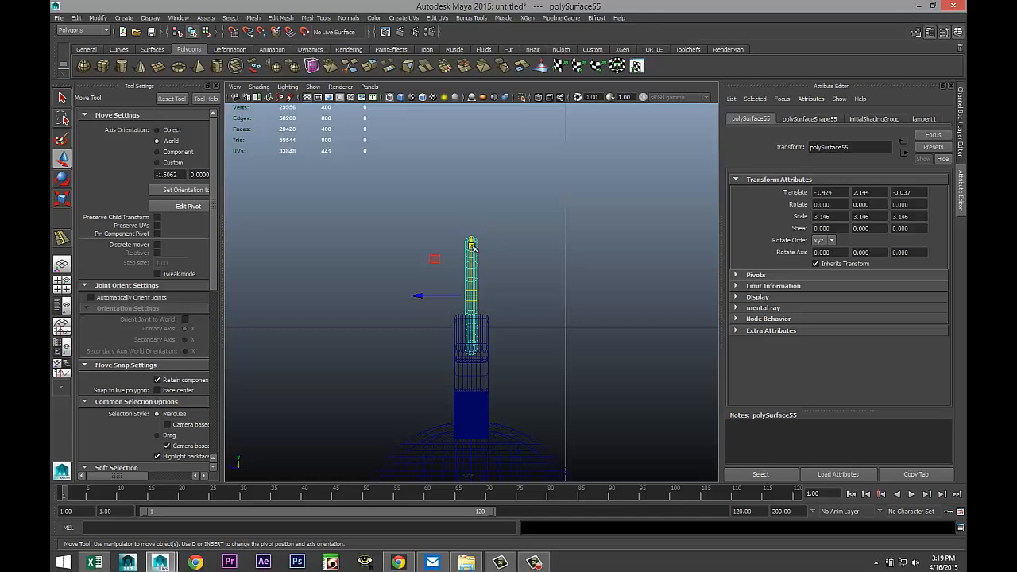
{"action": "left_click_drag", "start_coordinate": [472, 246], "coordinate": [475, 207]}
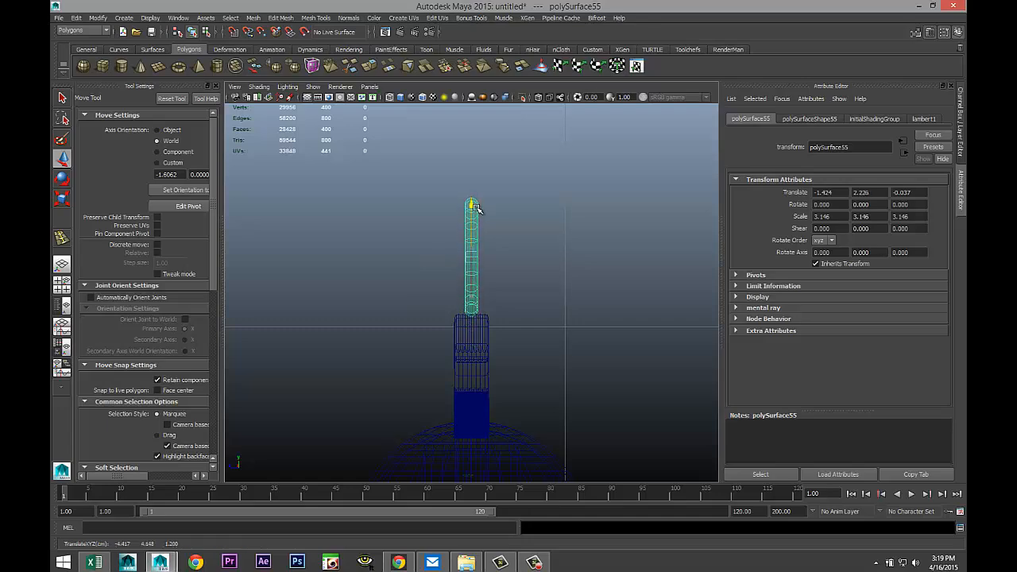
Lower the enlarged ring in the perspective view until it rests on the domed cap, at Y about 1.998
{"action": "left_click", "coordinate": [63, 284]}
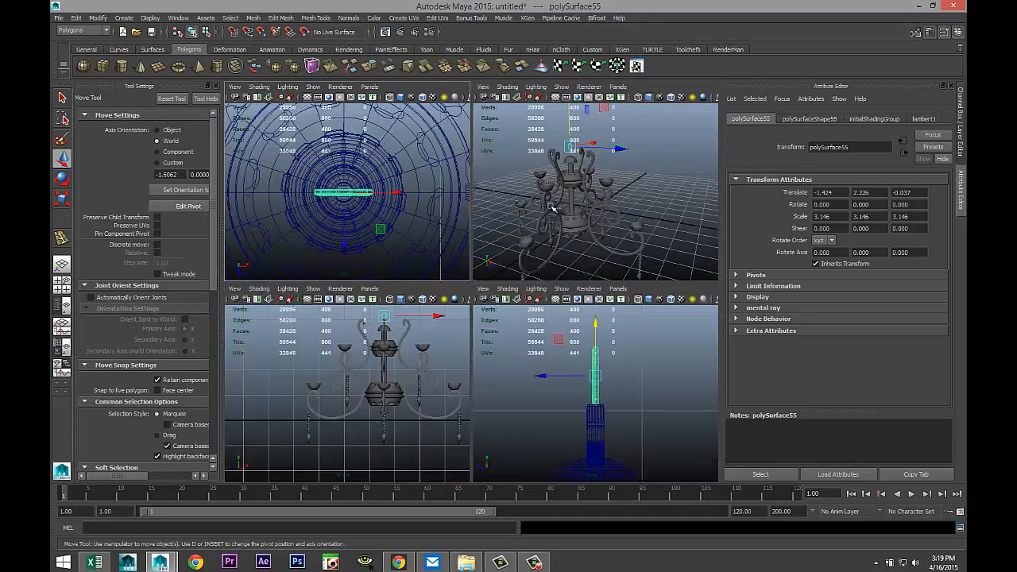
{"action": "key", "text": "space"}
{"action": "key", "text": "f"}
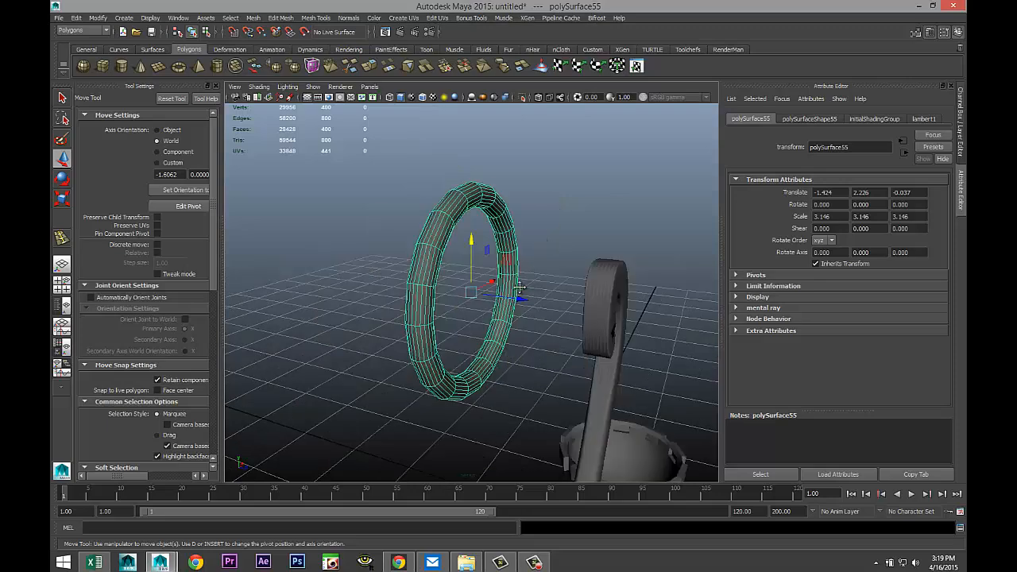
{"action": "middle_click_drag", "start_coordinate": [520, 288], "coordinate": [431, 218], "text": "alt"}
{"action": "scroll", "coordinate": [468, 242], "scroll_direction": "down", "scroll_amount": 5}
{"action": "left_click_drag", "start_coordinate": [411, 188], "coordinate": [433, 252]}
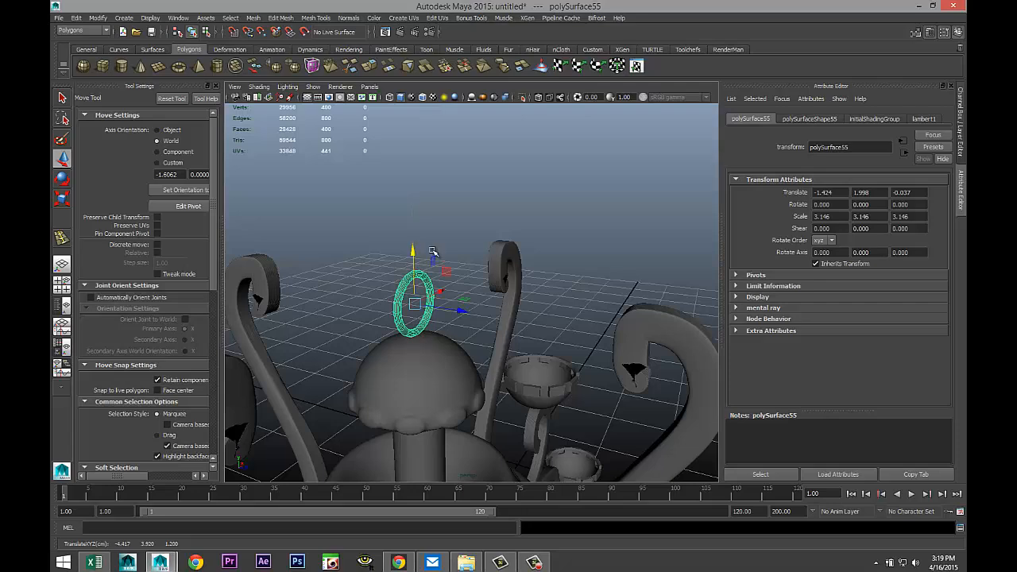
Duplicate the ring on the cap and raise the copy above it to a Y translation of about 2.268
{"action": "scroll", "coordinate": [493, 292], "scroll_direction": "down", "scroll_amount": 4}
{"action": "scroll", "coordinate": [501, 299], "scroll_direction": "up", "scroll_amount": 4}
{"action": "left_click_drag", "start_coordinate": [528, 318], "coordinate": [500, 362], "text": "alt"}
{"action": "scroll", "coordinate": [503, 360], "scroll_direction": "up", "scroll_amount": 5}
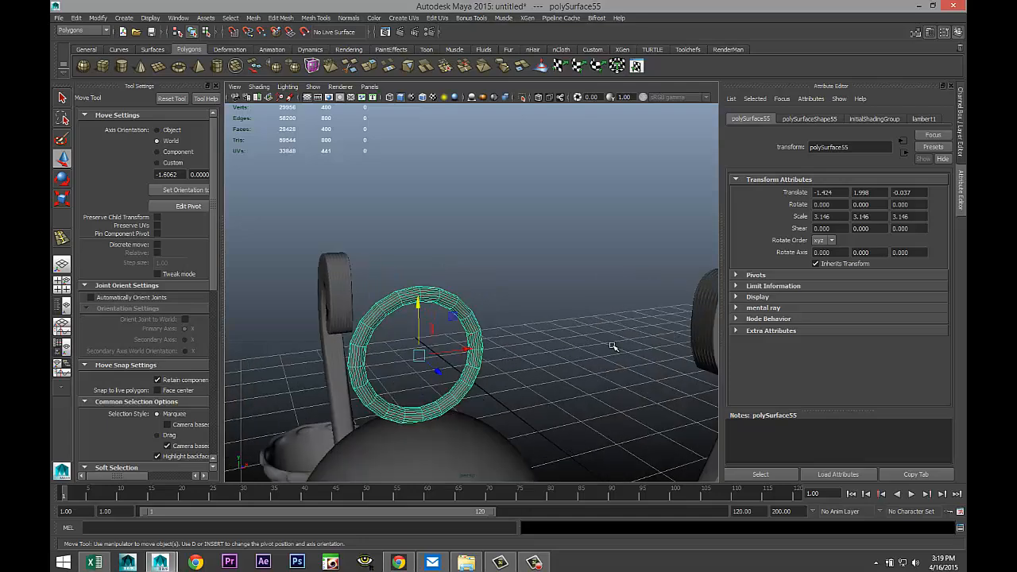
{"action": "key", "text": "ctrl+d"}
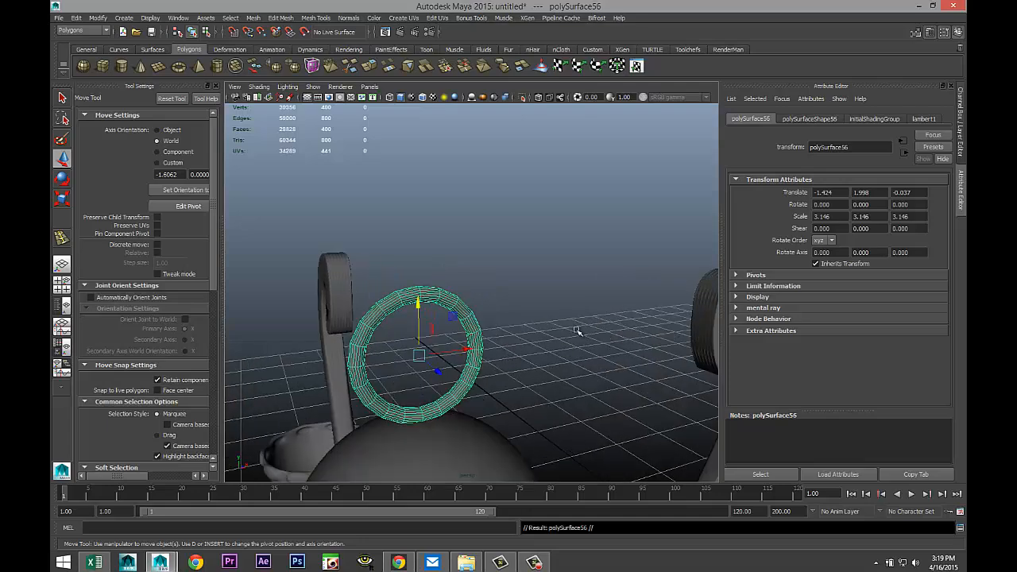
{"action": "left_click_drag", "start_coordinate": [425, 309], "coordinate": [421, 162]}
{"action": "left_click_drag", "start_coordinate": [481, 239], "coordinate": [532, 318], "text": "alt"}
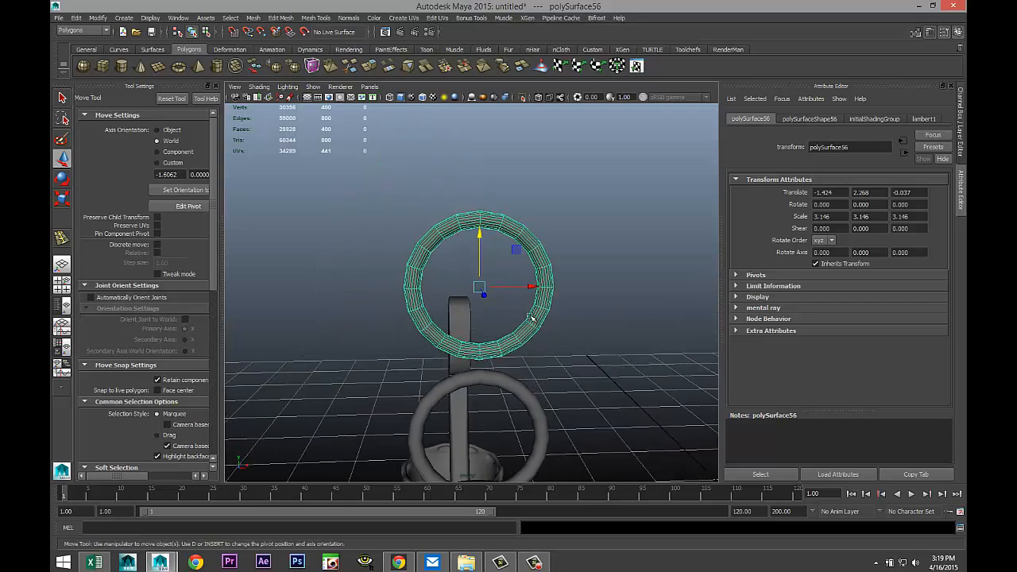
Stretch the upper ring into an elongated chain link by moving the vertices of its upper half upward
{"action": "mouse_move", "coordinate": [547, 282]}
{"action": "right_mouse_down"}
{"action": "mouse_move", "coordinate": [518, 279]}
{"action": "mouse_move", "coordinate": [543, 301]}
{"action": "right_mouse_up"}
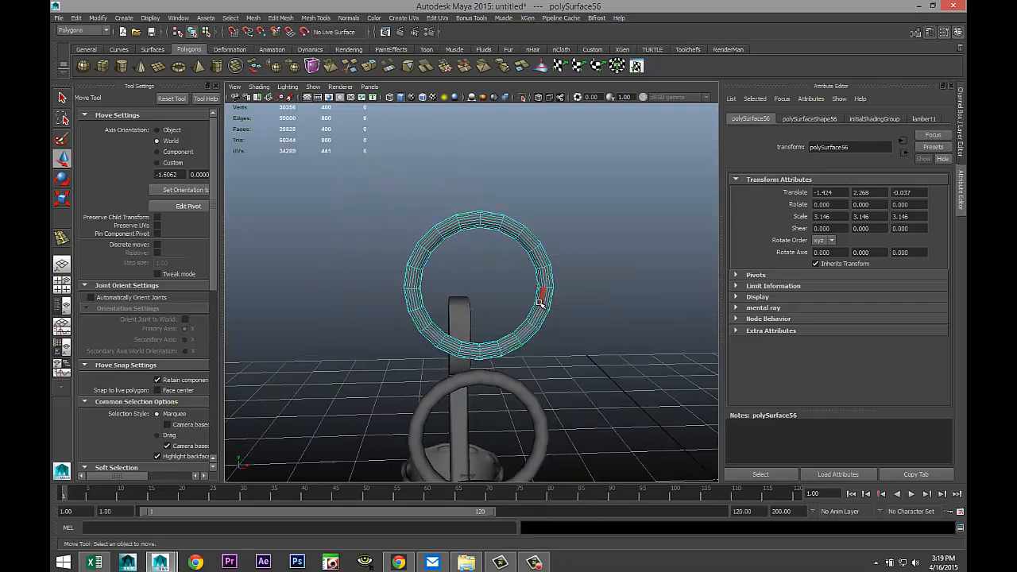
{"action": "left_click_drag", "start_coordinate": [359, 188], "coordinate": [609, 351]}
{"action": "left_click_drag", "start_coordinate": [480, 195], "coordinate": [570, 278]}
{"action": "right_click_drag", "start_coordinate": [545, 270], "coordinate": [567, 251]}
{"action": "left_click", "coordinate": [545, 259]}
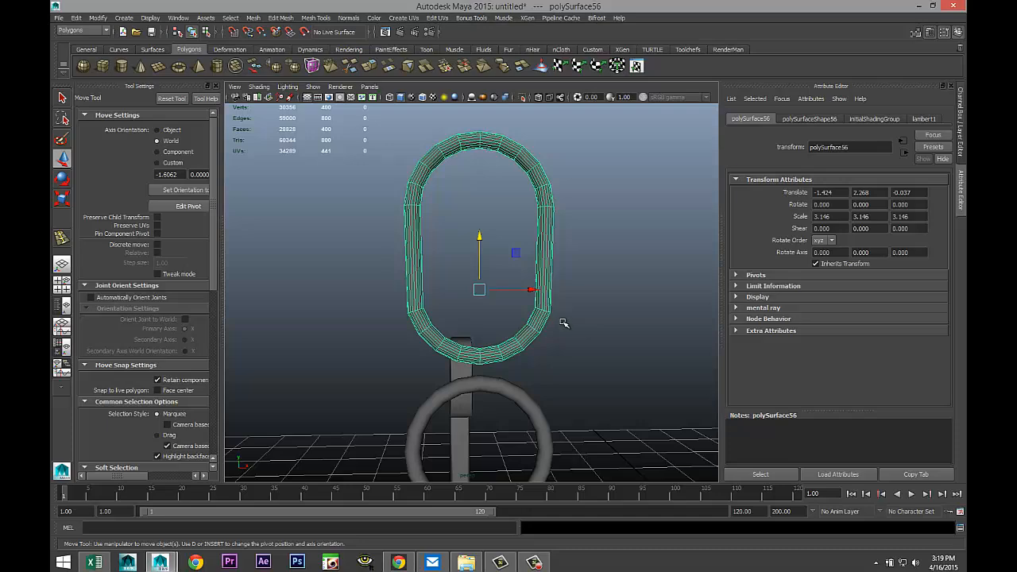
Preview the elongated link smoothed, reselect it and check its position above the ring and cap
{"action": "key", "text": "3"}
{"action": "left_click", "coordinate": [606, 310]}
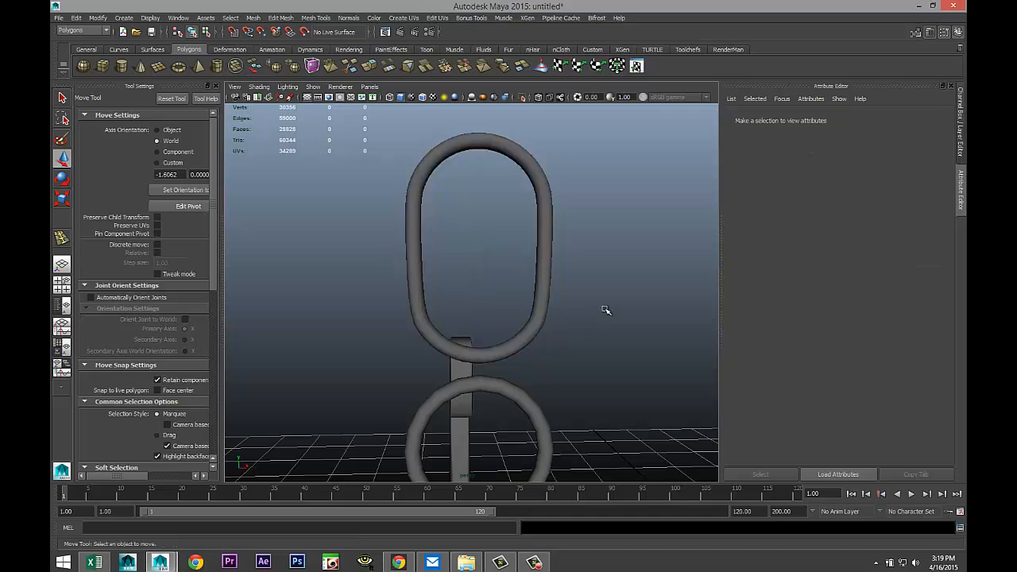
{"action": "left_click", "coordinate": [535, 325]}
{"action": "scroll", "coordinate": [538, 329], "scroll_direction": "down", "scroll_amount": 5}
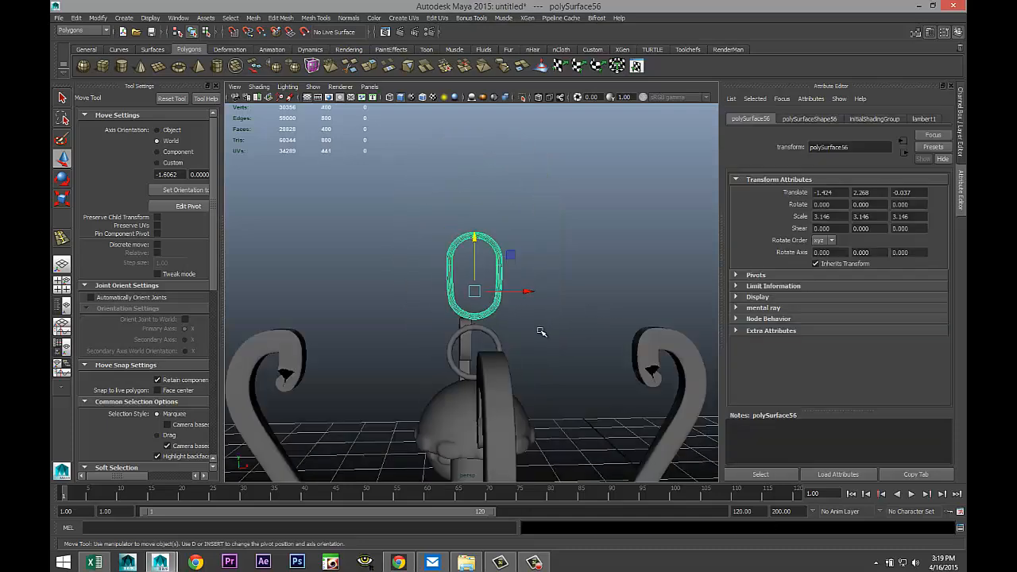
{"action": "left_click_drag", "start_coordinate": [535, 341], "coordinate": [543, 357], "text": "alt"}
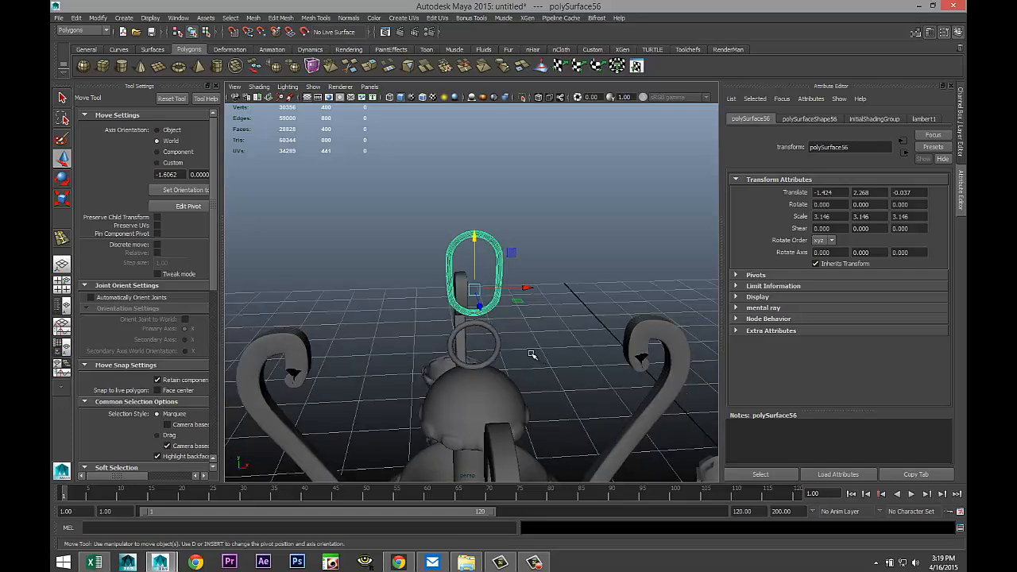
Rotate the elongated link to exactly 90 degrees about Y so it stands perpendicular to the ring below
{"action": "key", "text": "e"}
{"action": "left_click_drag", "start_coordinate": [515, 305], "coordinate": [519, 310]}
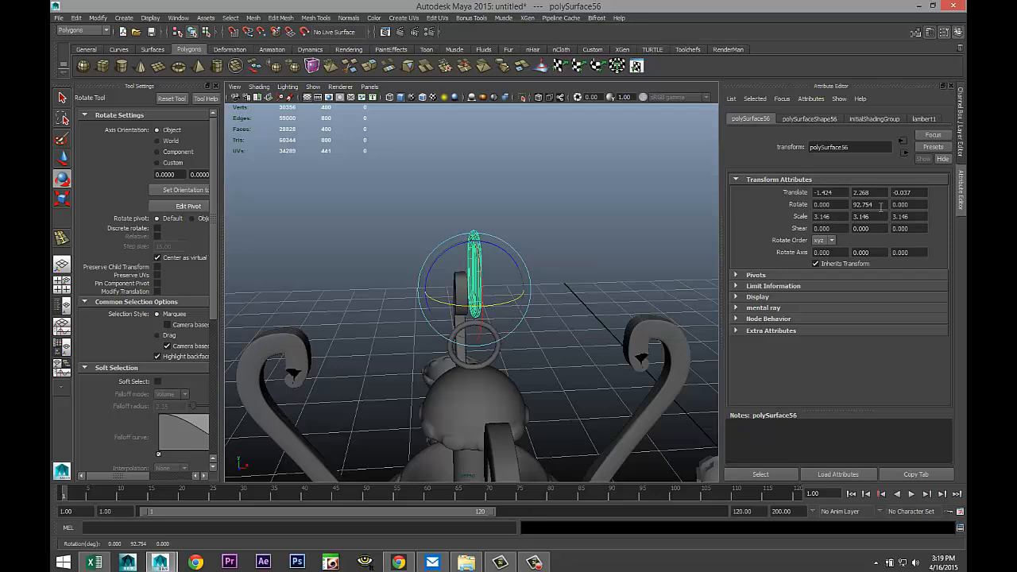
{"action": "type", "text": "90"}
{"action": "key", "text": "Return"}
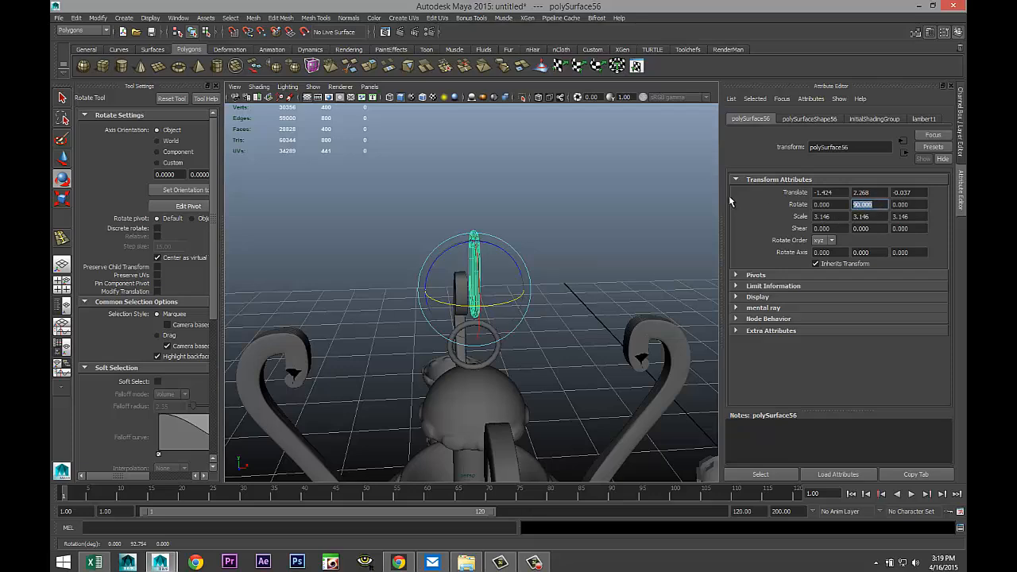
{"action": "left_click", "coordinate": [566, 255]}
{"action": "left_click", "coordinate": [473, 267]}
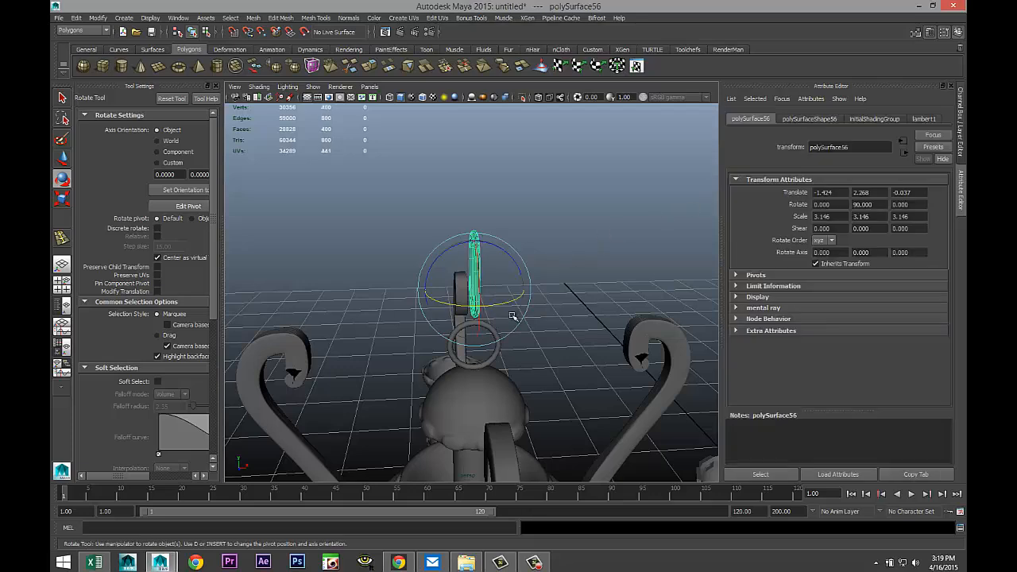
Lower the rotated link until its bottom curve hooks through the ring, at a Y translation of about 2.198
{"action": "key", "text": "w"}
{"action": "left_click_drag", "start_coordinate": [475, 242], "coordinate": [474, 247]}
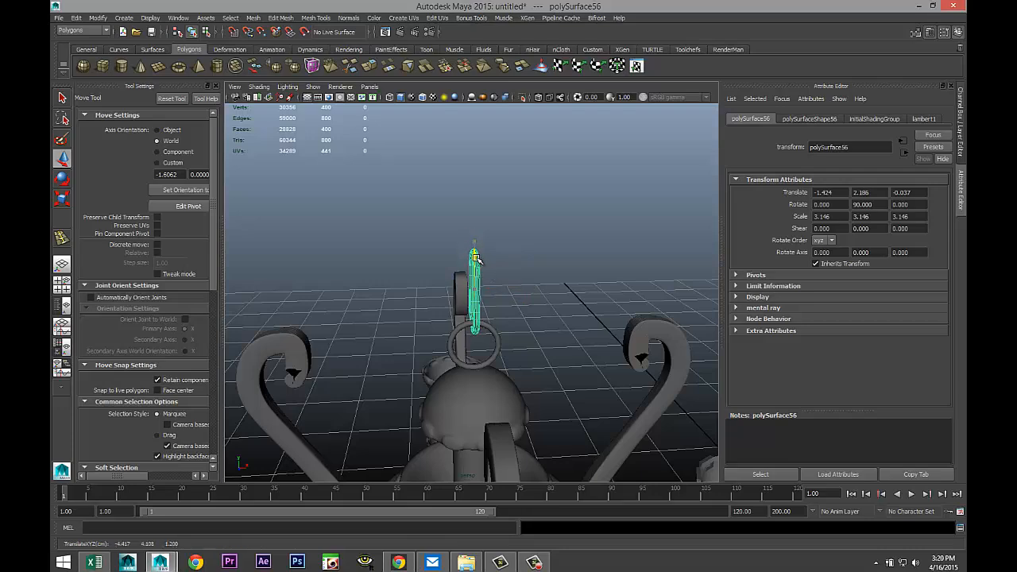
{"action": "scroll", "coordinate": [481, 284], "scroll_direction": "up", "scroll_amount": 3}
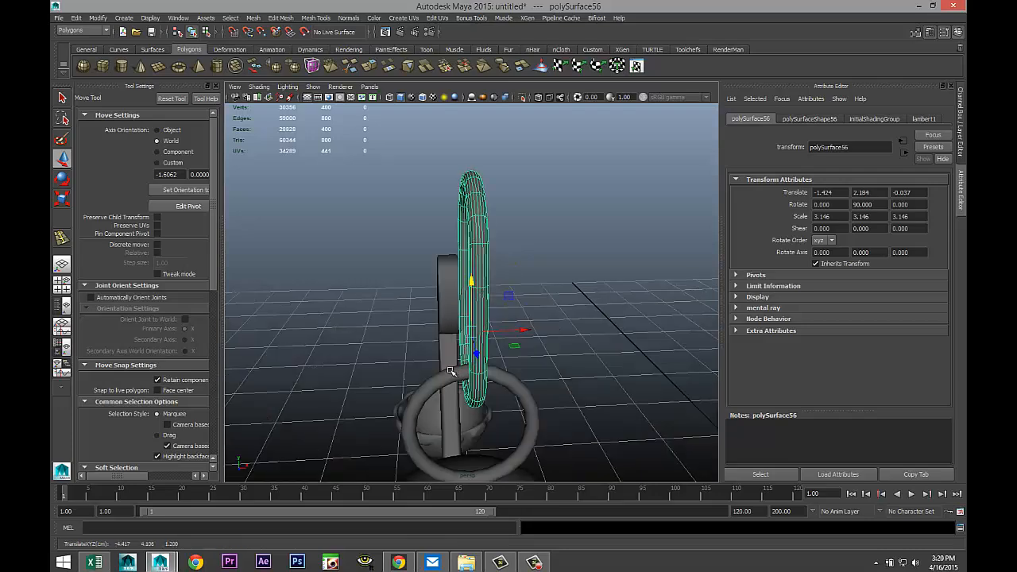
{"action": "left_click_drag", "start_coordinate": [451, 372], "coordinate": [506, 348], "text": "alt"}
{"action": "left_click_drag", "start_coordinate": [471, 282], "coordinate": [472, 277]}
{"action": "scroll", "coordinate": [510, 319], "scroll_direction": "down", "scroll_amount": 5}
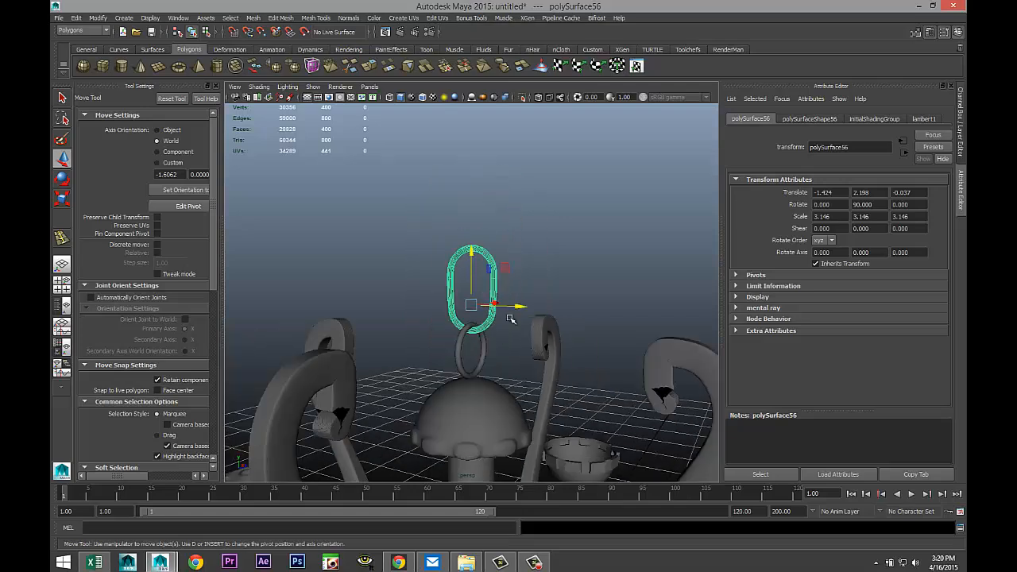
{"action": "left_click_drag", "start_coordinate": [510, 319], "coordinate": [501, 398], "text": "alt"}
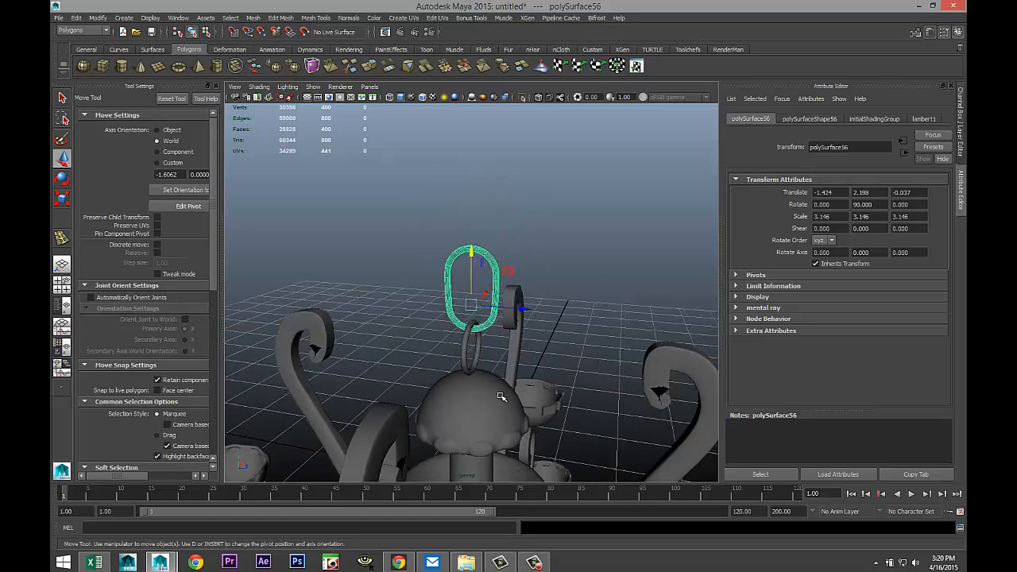
Scale the link down uniformly to about 1.442 and reseat it on top of the ring at Y about 2.142
{"action": "key", "text": "r"}
{"action": "left_click_drag", "start_coordinate": [472, 305], "coordinate": [447, 311]}
{"action": "key", "text": "w"}
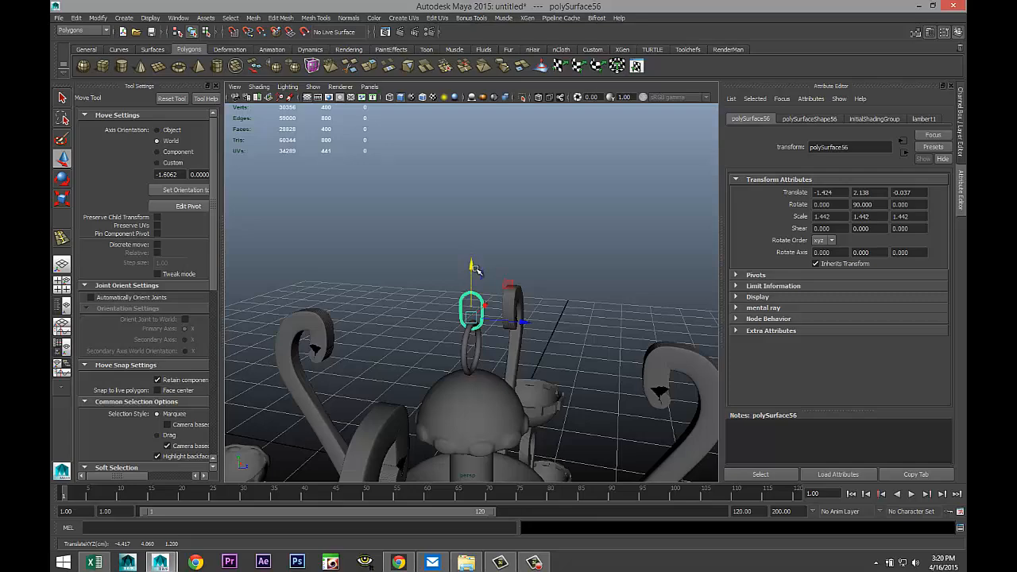
{"action": "key", "text": "f"}
{"action": "left_click_drag", "start_coordinate": [494, 376], "coordinate": [472, 287], "text": "alt"}
{"action": "scroll", "coordinate": [535, 336], "scroll_direction": "down", "scroll_amount": 10}
{"action": "left_click_drag", "start_coordinate": [536, 336], "coordinate": [567, 386], "text": "alt"}
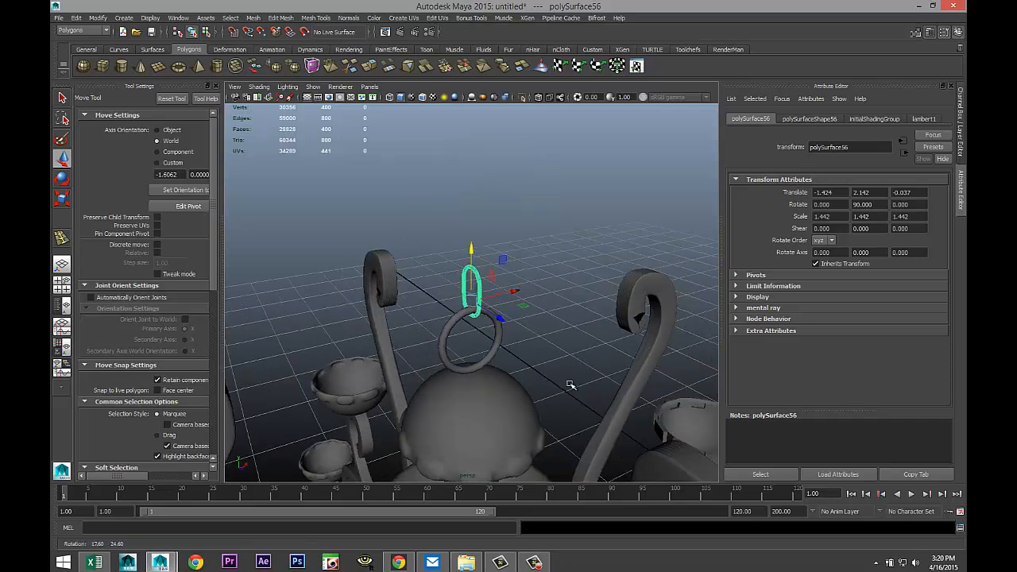
Duplicate the small link and raise the copy above it to a Y translation of about 2.280
{"action": "key", "text": "ctrl+d"}
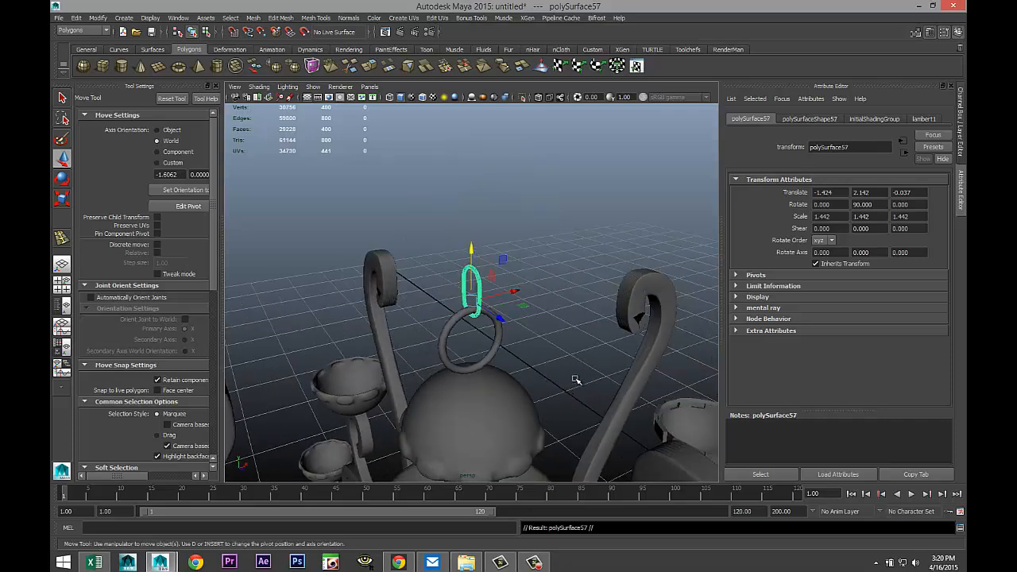
{"action": "left_click_drag", "start_coordinate": [472, 249], "coordinate": [473, 206]}
{"action": "key", "text": "f"}
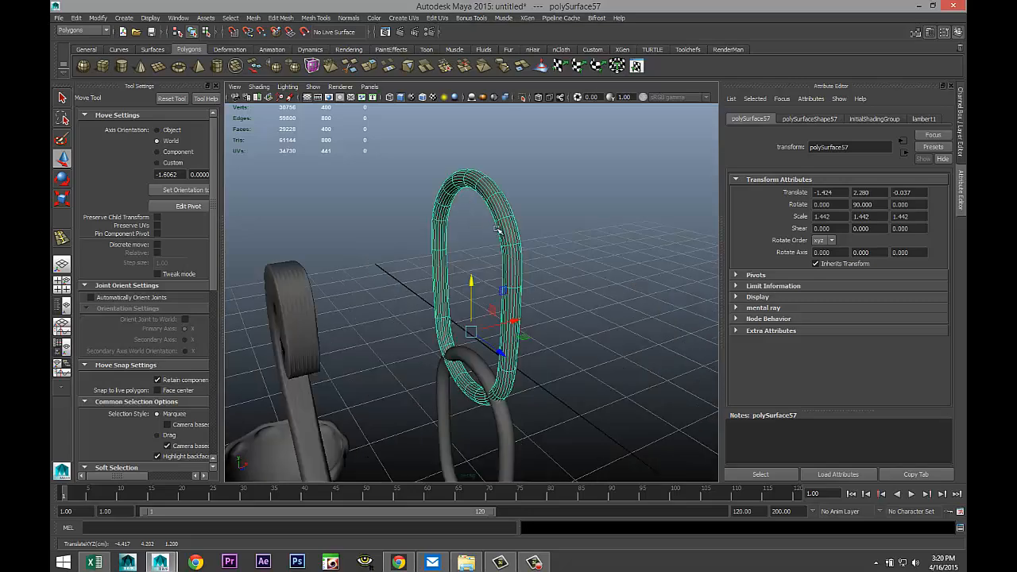
Set the upper link's Y rotation to 180 degrees so it sits crosswise to the link below
{"action": "key", "text": "e"}
{"action": "left_click_drag", "start_coordinate": [455, 358], "coordinate": [556, 327]}
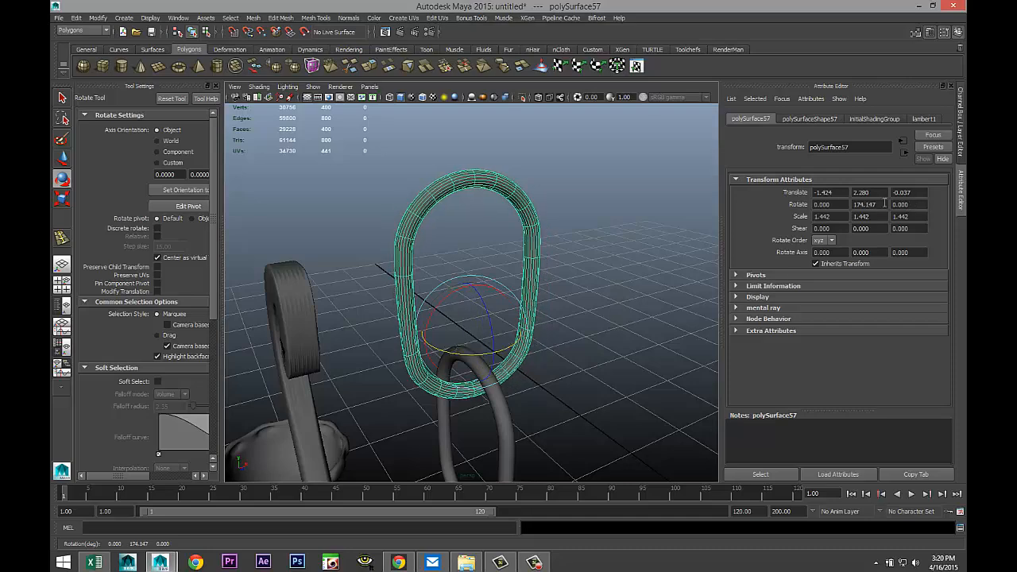
{"action": "double_click", "coordinate": [866, 204]}
{"action": "type", "text": "180"}
{"action": "key", "text": "Return"}
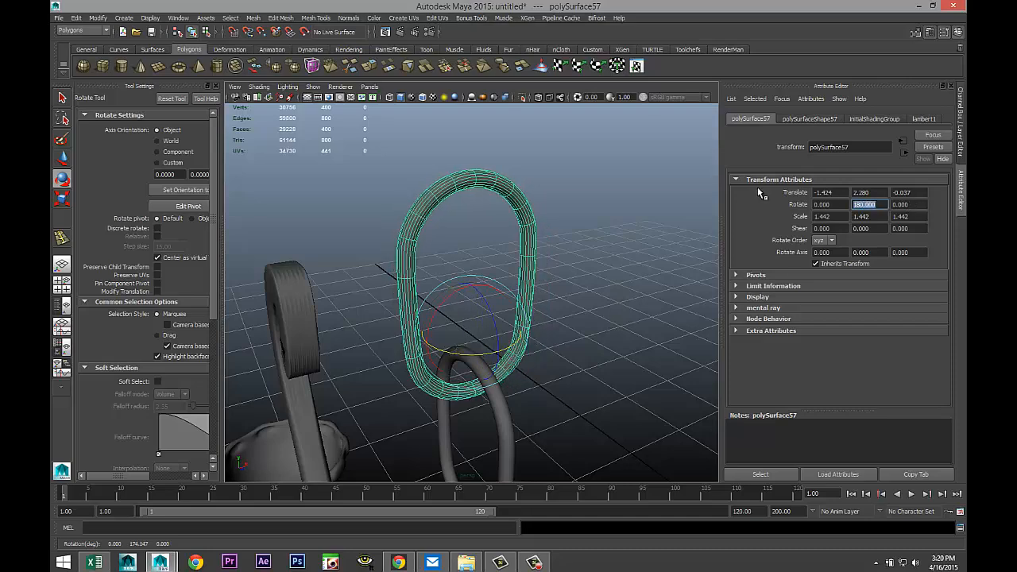
{"action": "left_click", "coordinate": [545, 299]}
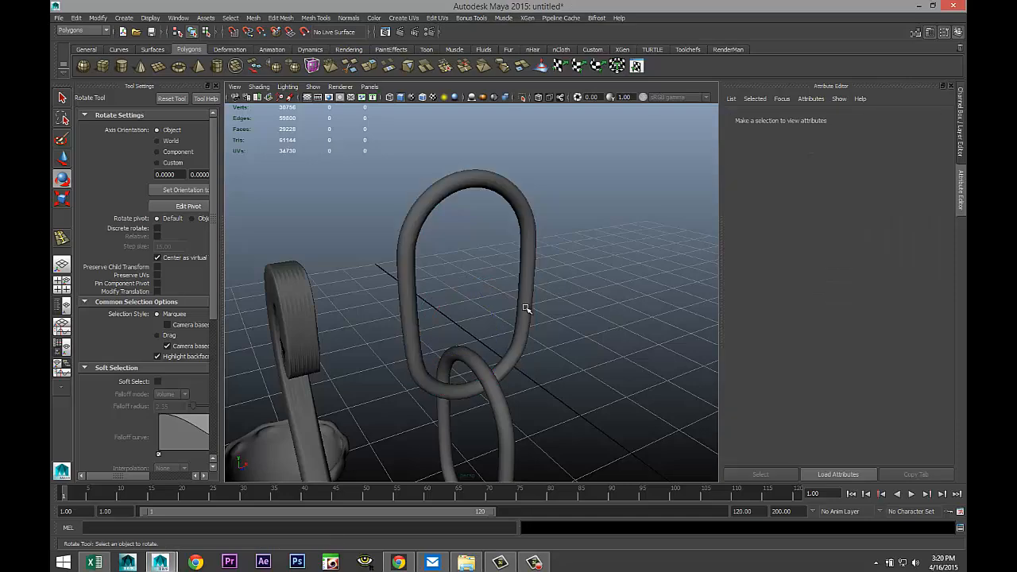
Raise the upper link slightly to Y about 2.301 so it interlocks with the top of the lower link
{"action": "left_click", "coordinate": [525, 308]}
{"action": "key", "text": "w"}
{"action": "left_click_drag", "start_coordinate": [472, 287], "coordinate": [471, 254]}
{"action": "scroll", "coordinate": [481, 318], "scroll_direction": "down", "scroll_amount": 5}
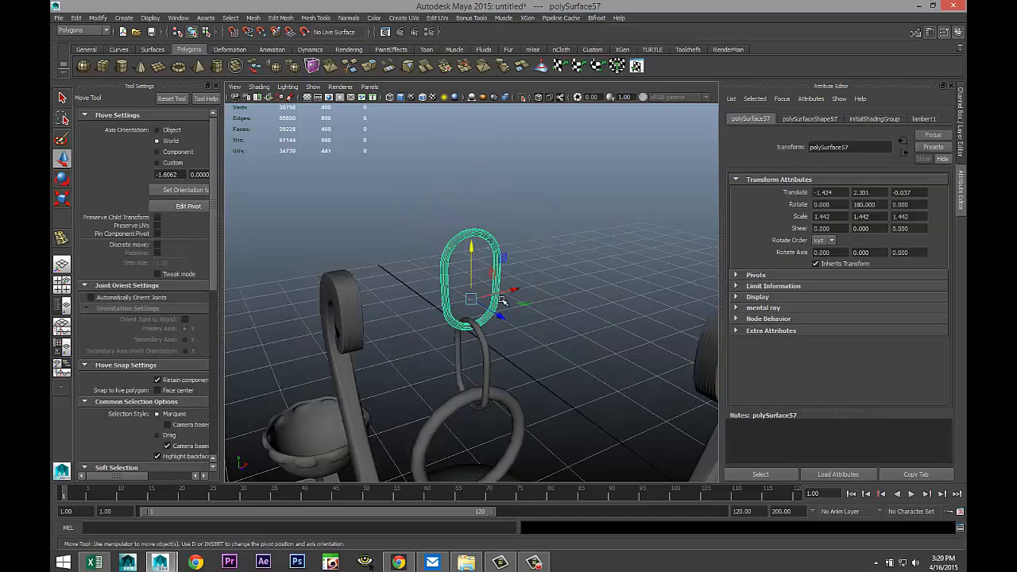
Duplicate both small links together and raise the pair to continue the chain, with its lower link at Y about 2.459
{"action": "left_click", "coordinate": [477, 325], "text": "shift"}
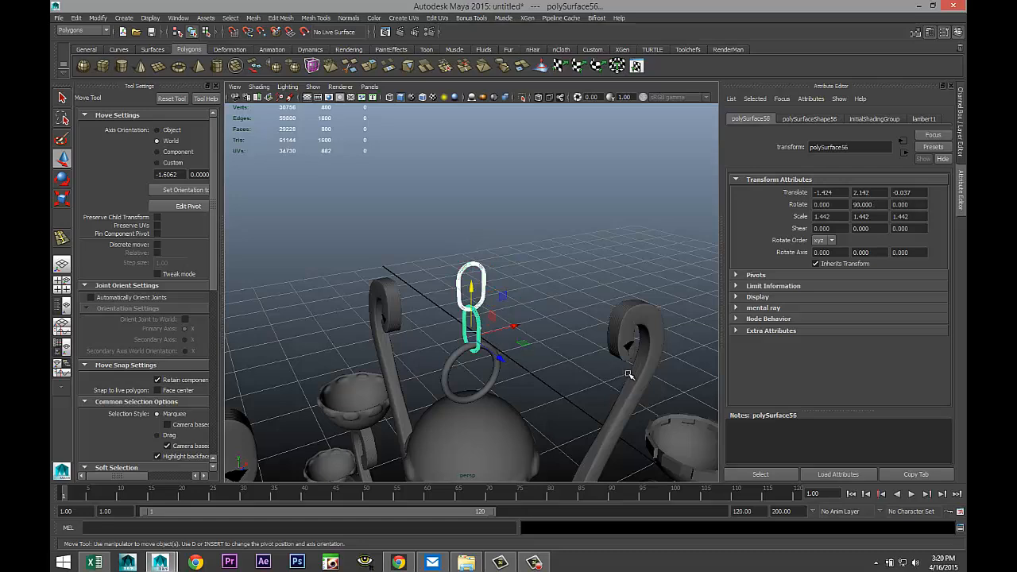
{"action": "key", "text": "ctrl+d"}
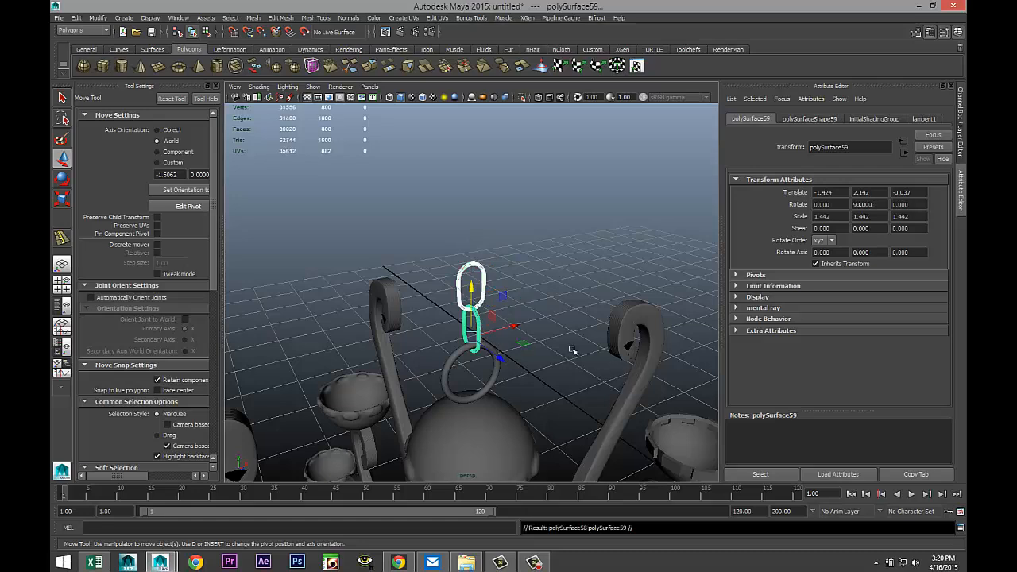
{"action": "left_click_drag", "start_coordinate": [474, 232], "coordinate": [467, 194]}
{"action": "scroll", "coordinate": [472, 208], "scroll_direction": "up", "scroll_amount": 5}
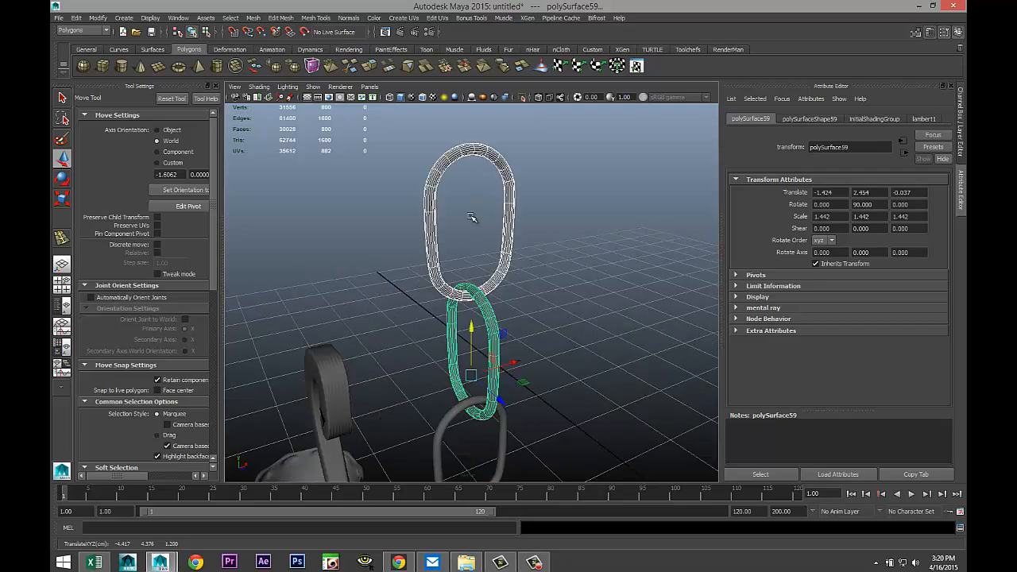
{"action": "left_click_drag", "start_coordinate": [472, 326], "coordinate": [473, 325]}
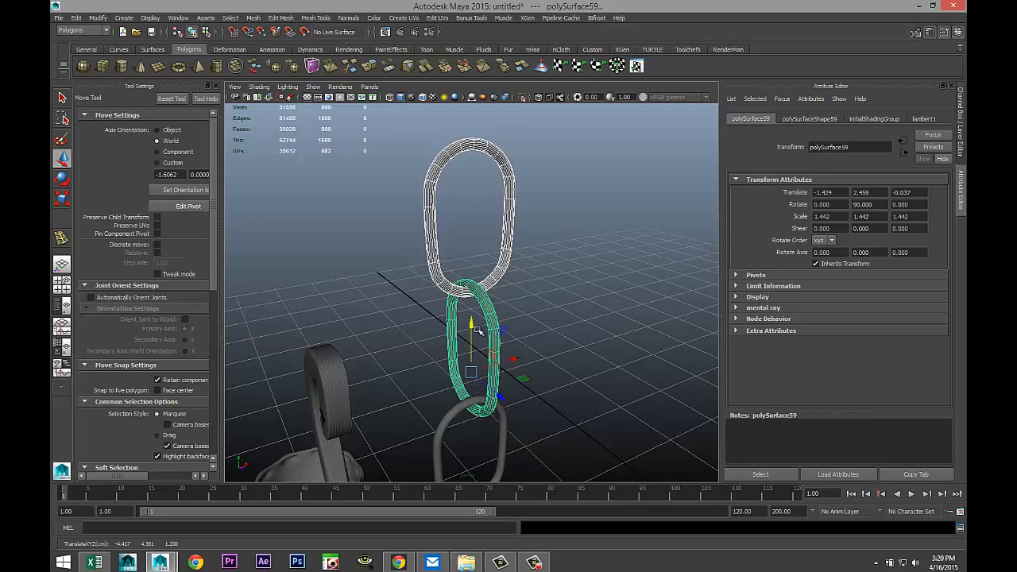
{"action": "scroll", "coordinate": [479, 330], "scroll_direction": "down", "scroll_amount": 5}
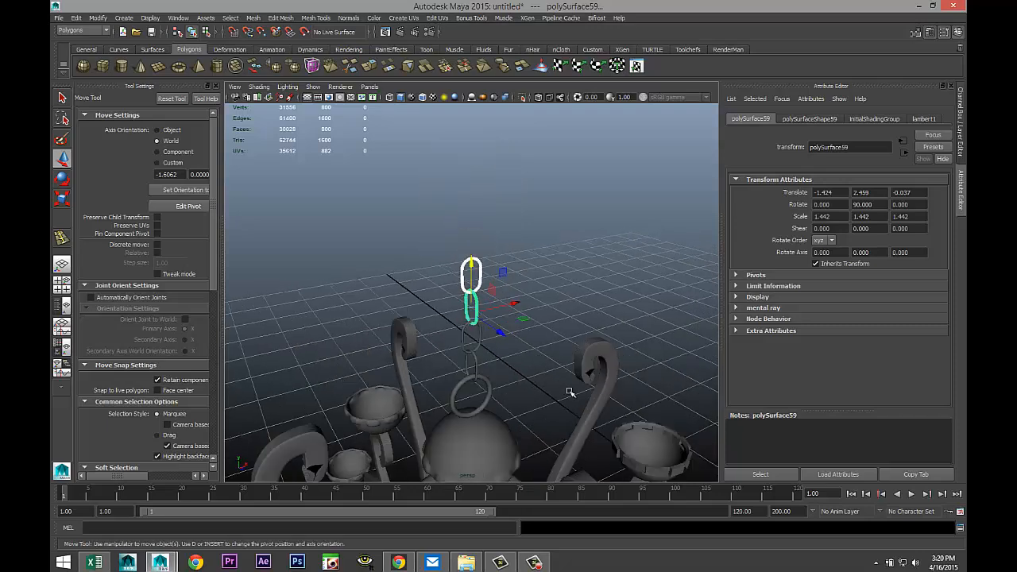
Extend the chain upward by repeating the pair's duplication and offset twice, and check it against the whole chandelier
{"action": "key", "text": "shift+d"}
{"action": "key", "text": "shift+d"}
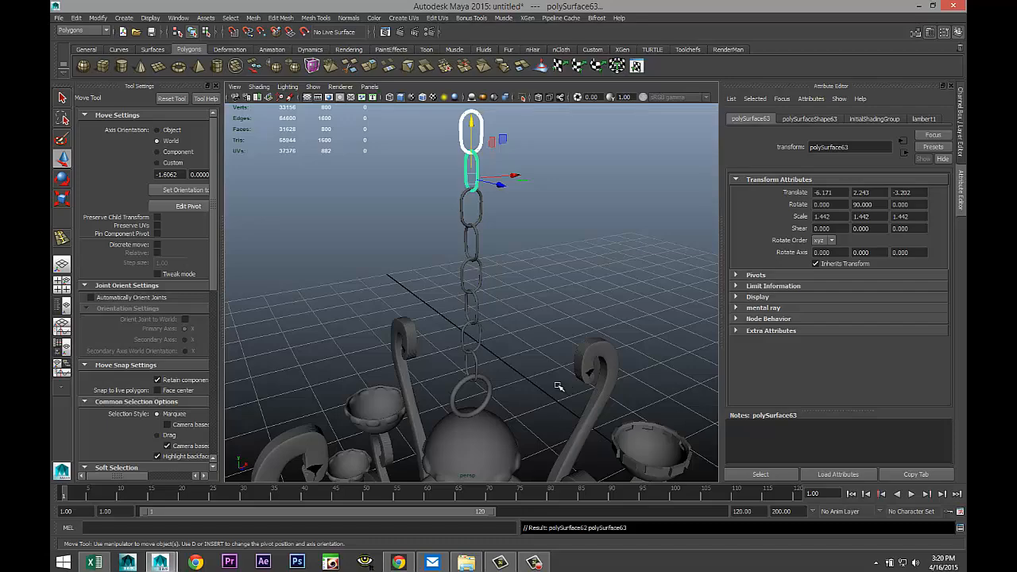
{"action": "scroll", "coordinate": [529, 370], "scroll_direction": "down", "scroll_amount": 5}
{"action": "middle_click_drag", "start_coordinate": [511, 409], "coordinate": [493, 357], "text": "alt"}
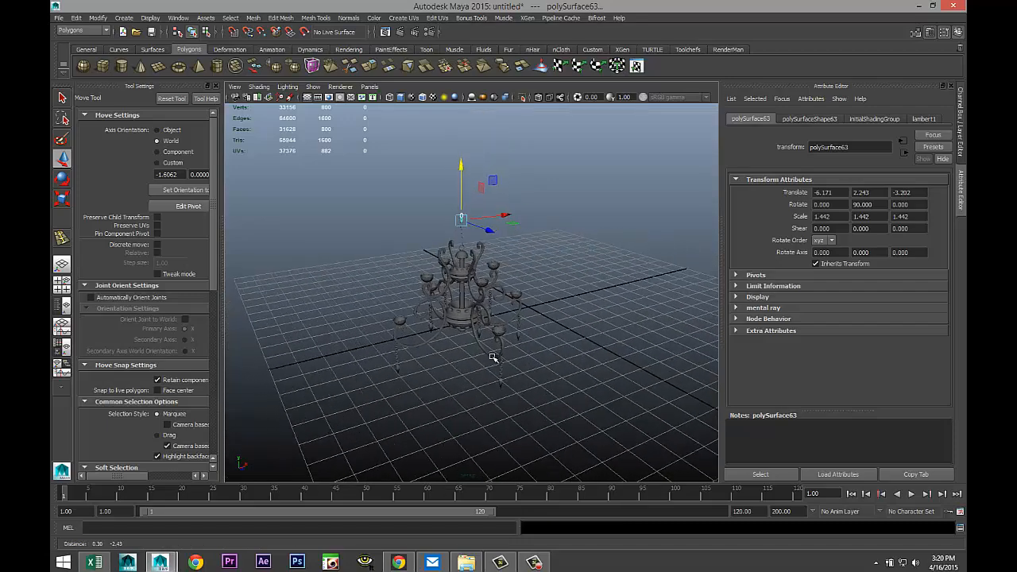
{"action": "scroll", "coordinate": [489, 365], "scroll_direction": "up", "scroll_amount": 5}
{"action": "left_click_drag", "start_coordinate": [497, 425], "coordinate": [512, 387], "text": "alt"}
{"action": "left_click_drag", "start_coordinate": [491, 346], "coordinate": [399, 303], "text": "alt"}
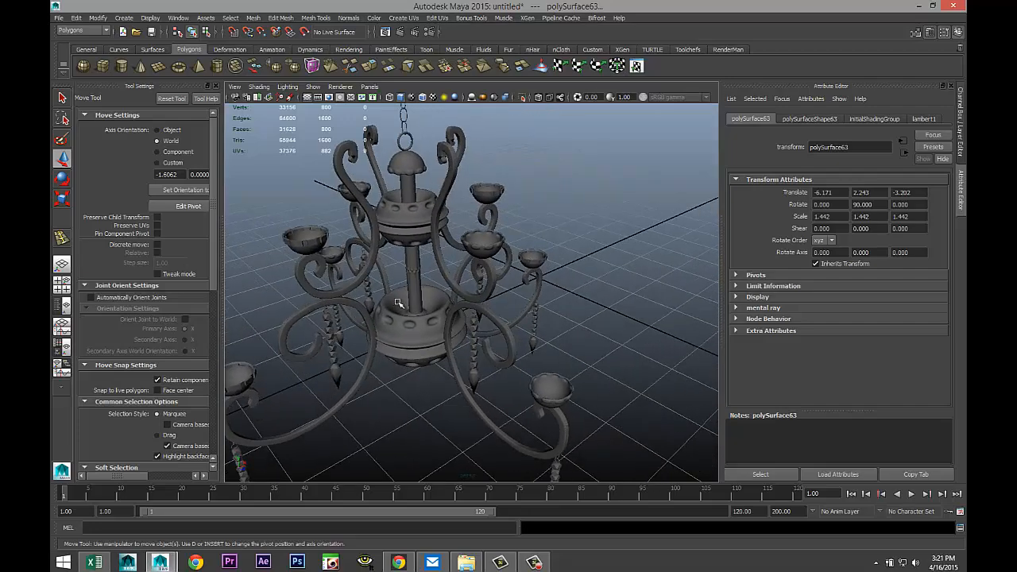
Create a polygon cylinder beside the chandelier, about 1.26 units in radius and 4.43 units high
{"action": "left_click", "coordinate": [215, 86]}
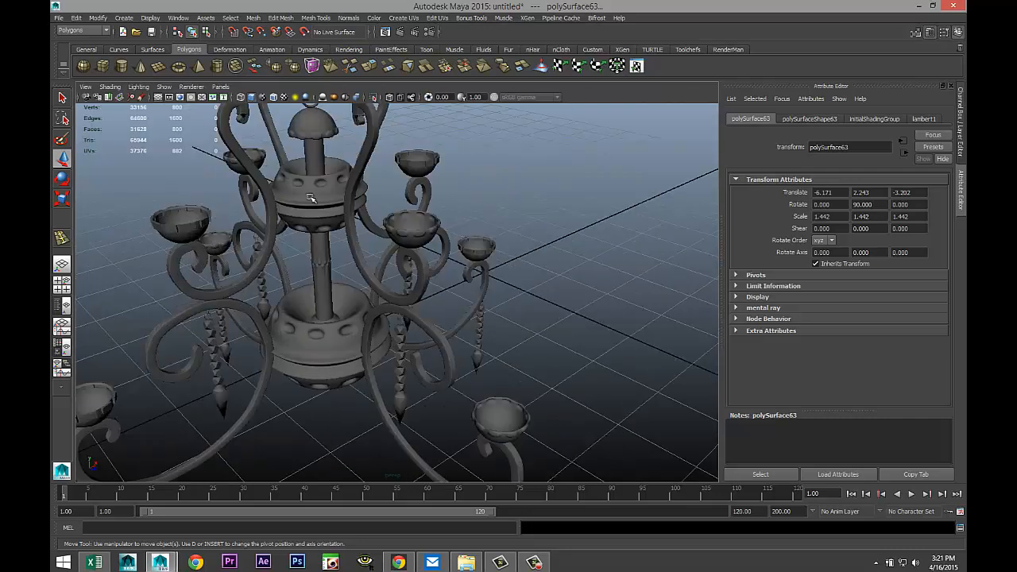
{"action": "scroll", "coordinate": [444, 294], "scroll_direction": "down", "scroll_amount": 4}
{"action": "middle_click_drag", "start_coordinate": [513, 302], "coordinate": [431, 336], "text": "alt"}
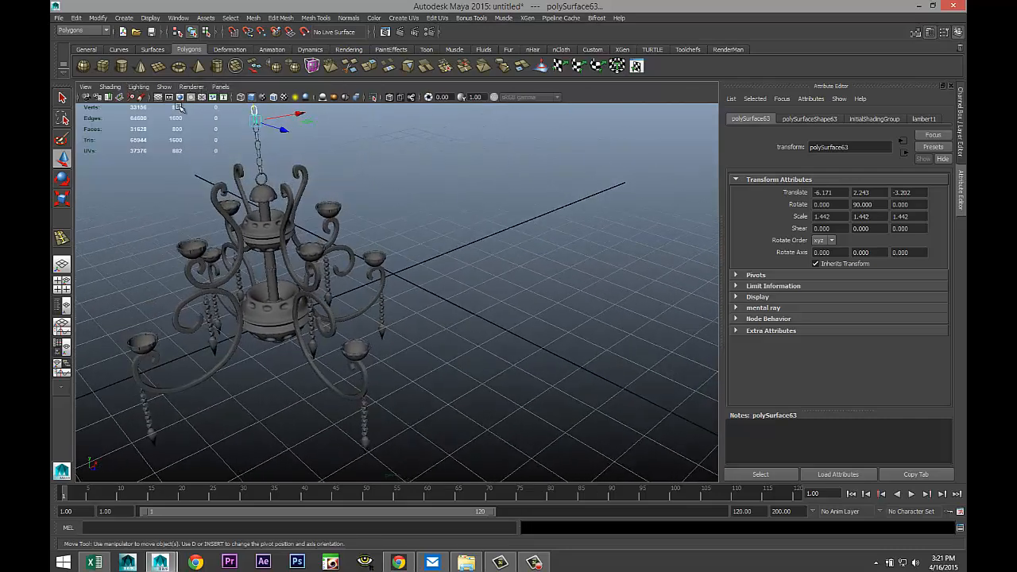
{"action": "left_click", "coordinate": [125, 70]}
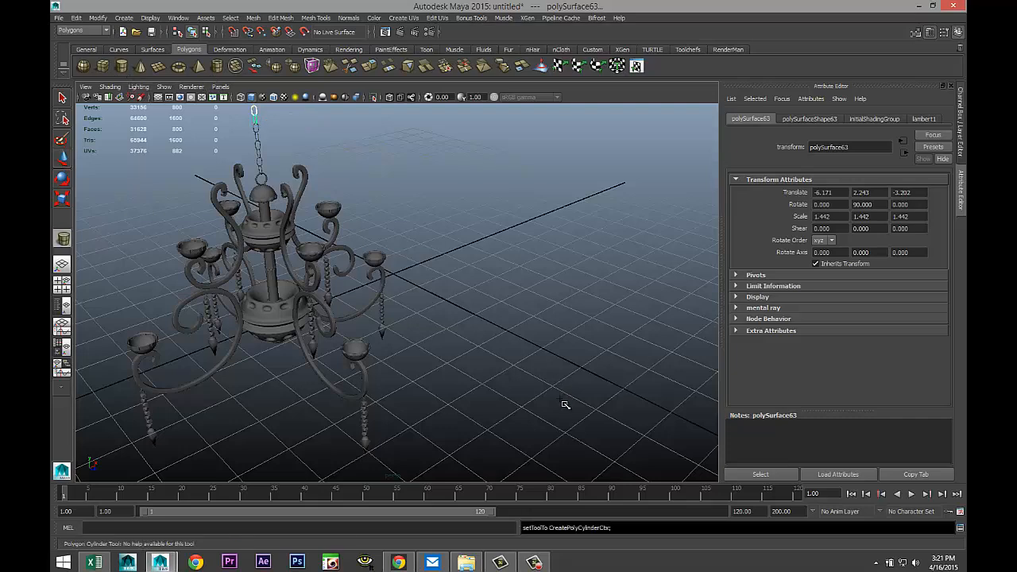
{"action": "left_click_drag", "start_coordinate": [555, 406], "coordinate": [634, 184]}
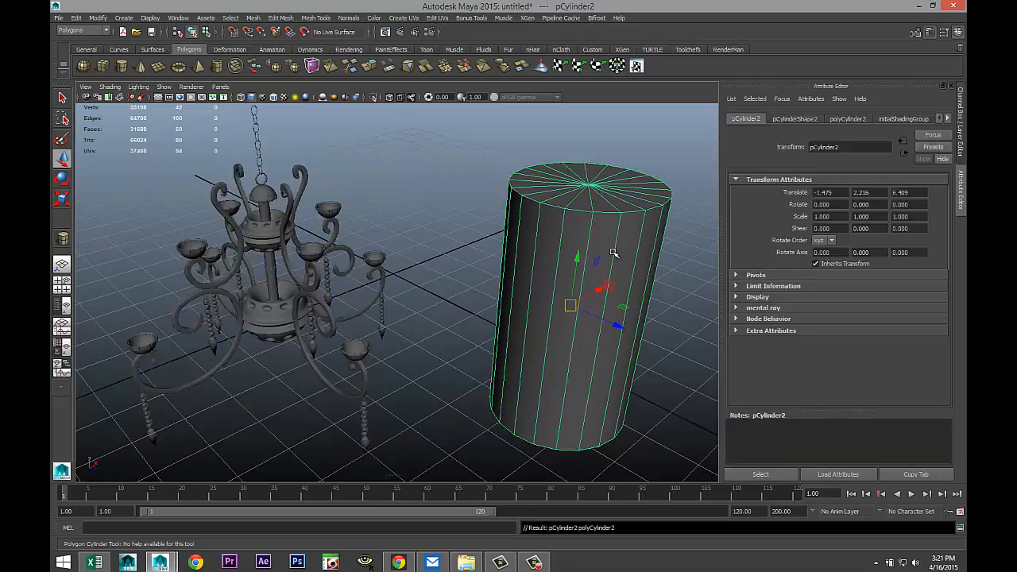
{"action": "middle_click_drag", "start_coordinate": [612, 251], "coordinate": [566, 270], "text": "alt"}
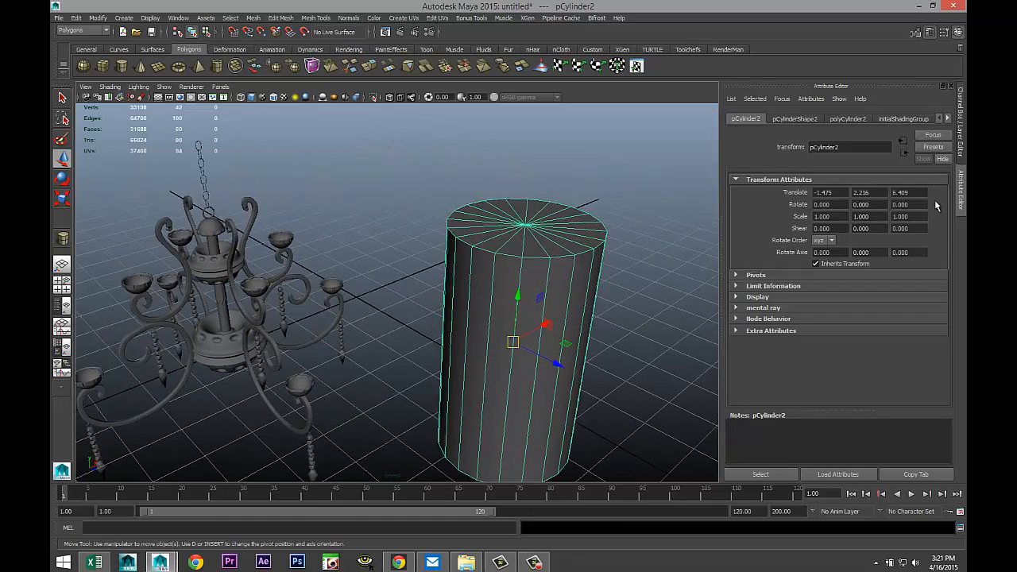
Set the cylinder's cap subdivisions to 2 and scale the cylinder down slightly along its height
{"action": "left_click", "coordinate": [848, 120]}
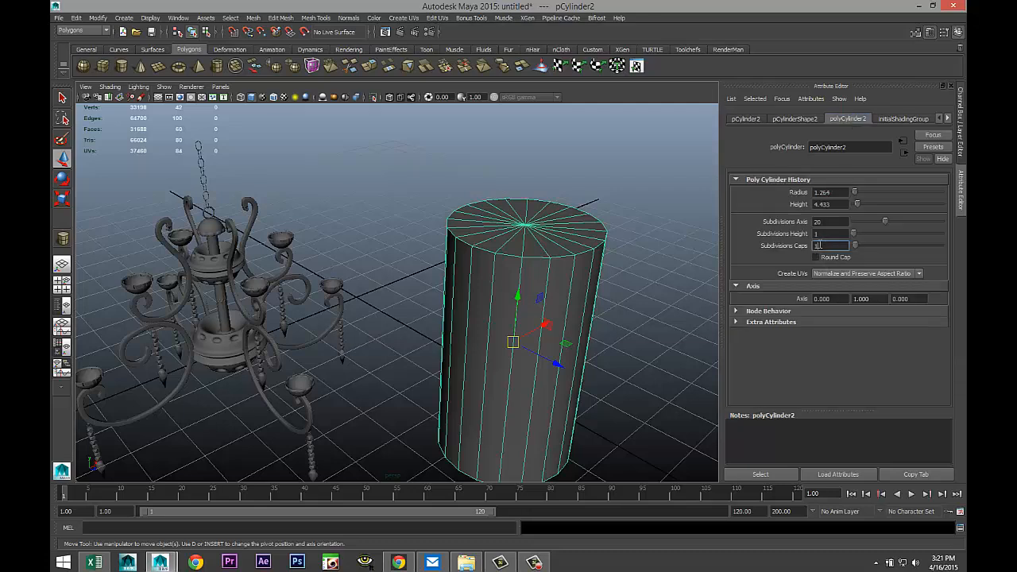
{"action": "type", "text": "2"}
{"action": "key", "text": "Return"}
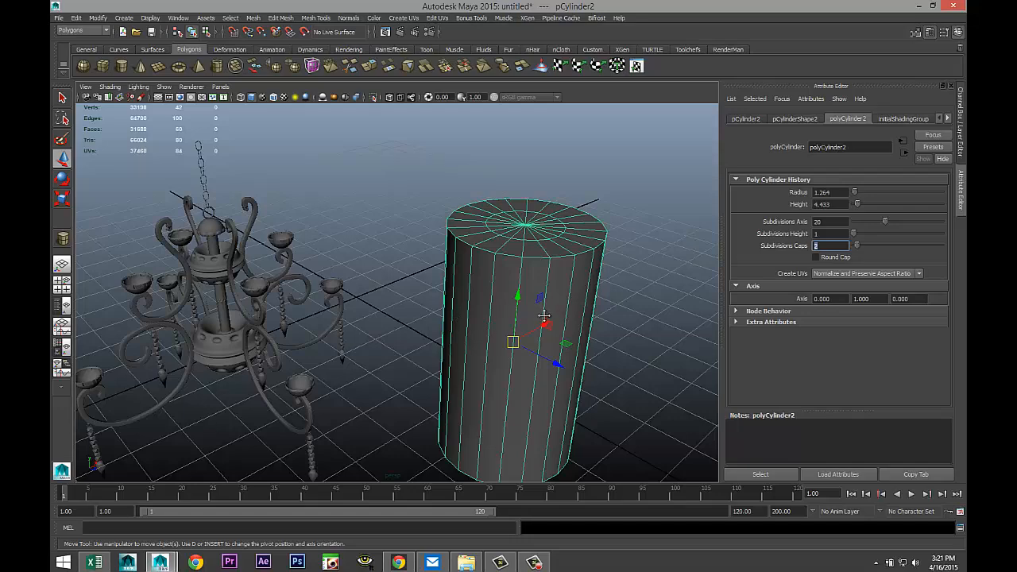
{"action": "left_click_drag", "start_coordinate": [544, 316], "coordinate": [566, 283], "text": "alt"}
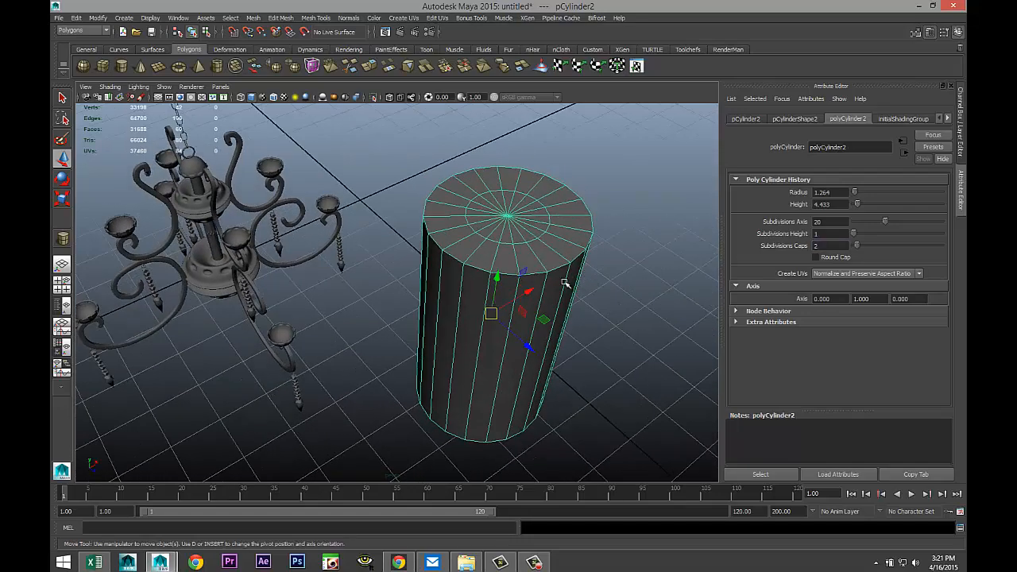
{"action": "key", "text": "r"}
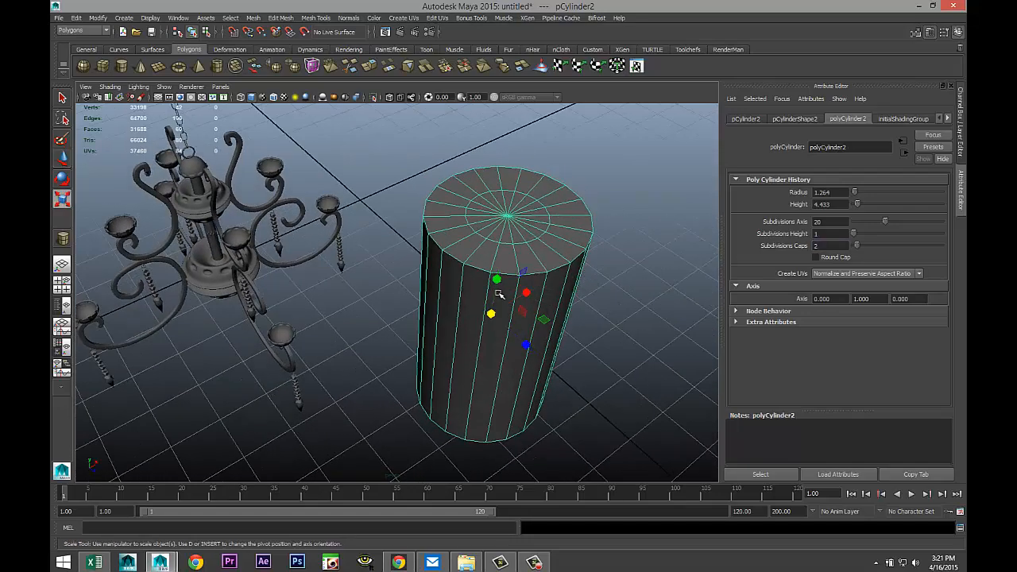
{"action": "left_click_drag", "start_coordinate": [497, 280], "coordinate": [498, 293]}
{"action": "scroll", "coordinate": [504, 302], "scroll_direction": "up", "scroll_amount": 2}
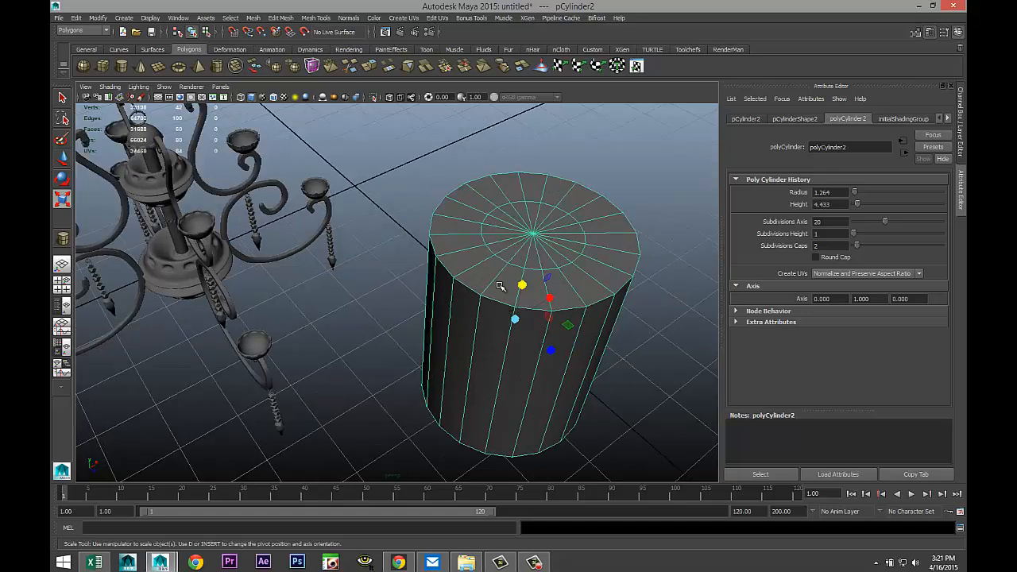
Extrude 13 adjacent faces of the top cap's outer ring straight up by about 0.4 units
{"action": "right_click_drag", "start_coordinate": [500, 286], "coordinate": [497, 312]}
{"action": "left_click", "coordinate": [506, 285]}
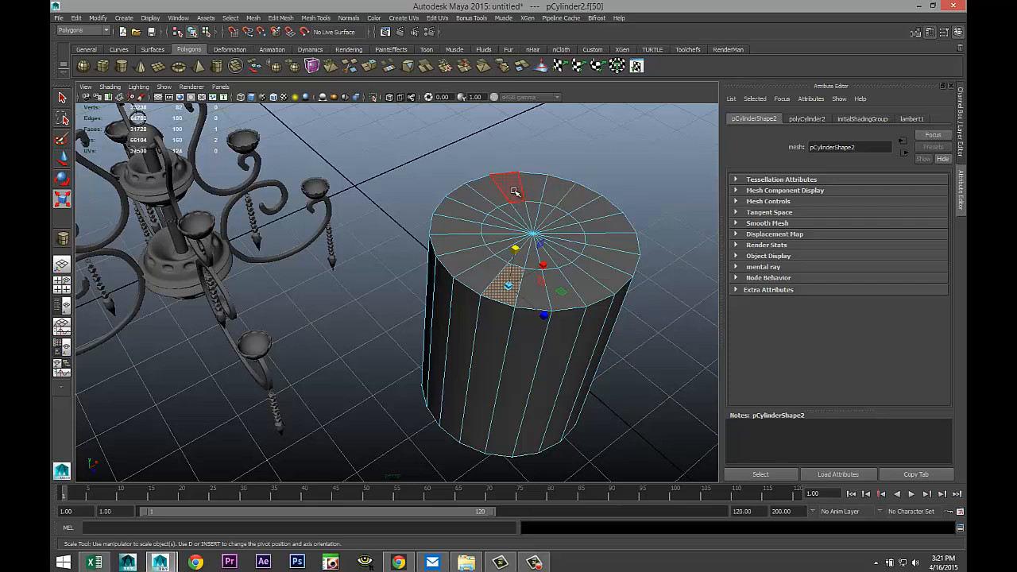
{"action": "double_click", "coordinate": [516, 191], "text": "shift"}
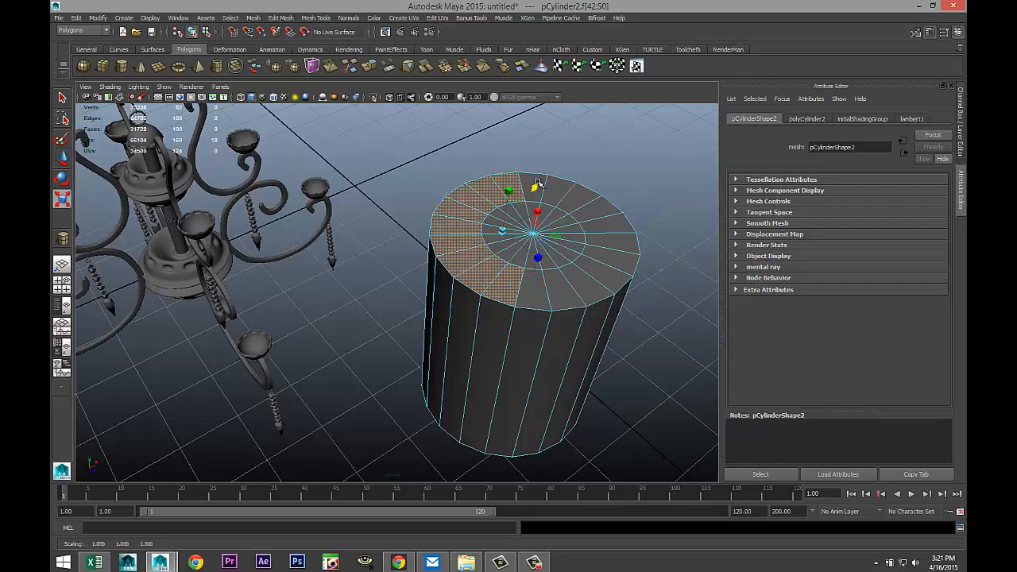
{"action": "left_click", "coordinate": [535, 184], "text": "shift"}
{"action": "left_click", "coordinate": [551, 187], "text": "shift"}
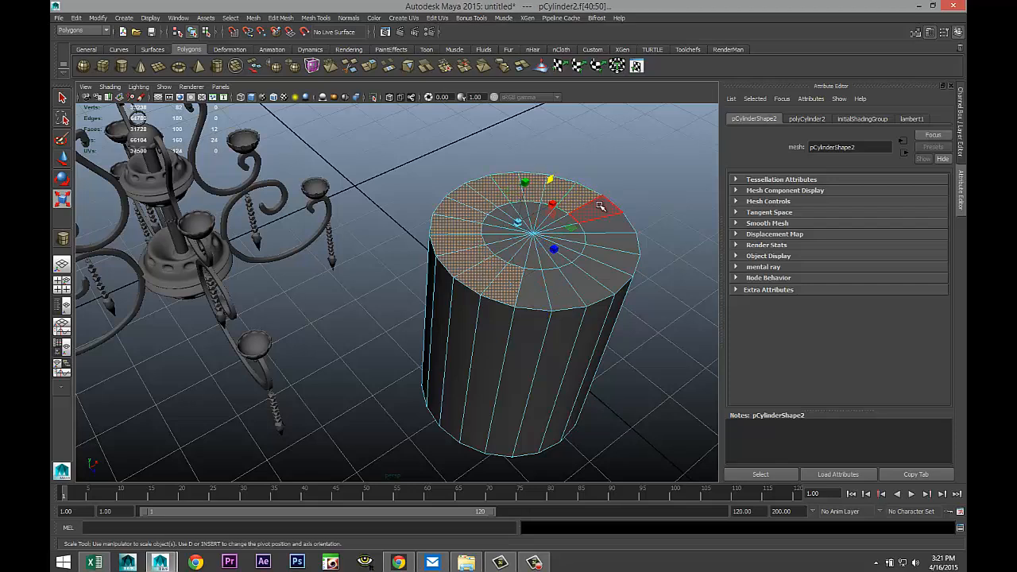
{"action": "mouse_move", "coordinate": [604, 218]}
{"action": "left_mouse_down", "text": "alt"}
{"action": "mouse_move", "coordinate": [629, 295]}
{"action": "mouse_move", "coordinate": [606, 280]}
{"action": "mouse_move", "coordinate": [592, 235]}
{"action": "left_mouse_up", "text": "alt"}
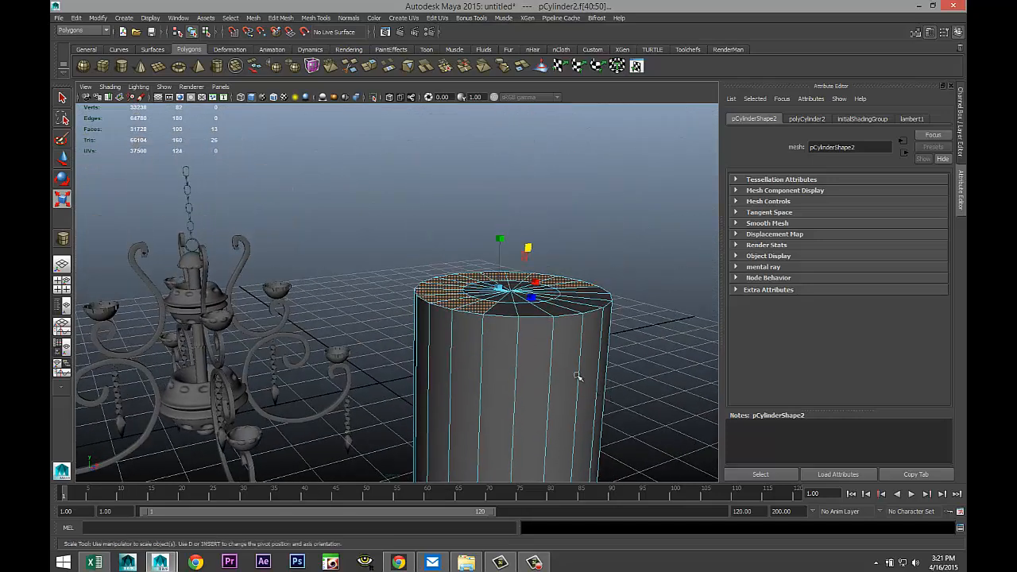
{"action": "left_click", "coordinate": [284, 18]}
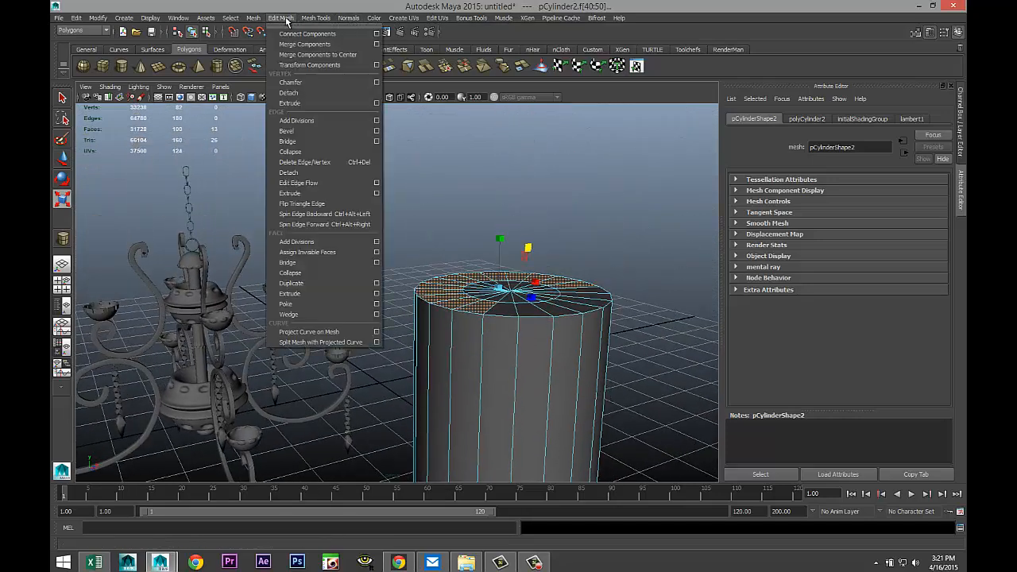
{"action": "left_click", "coordinate": [319, 293]}
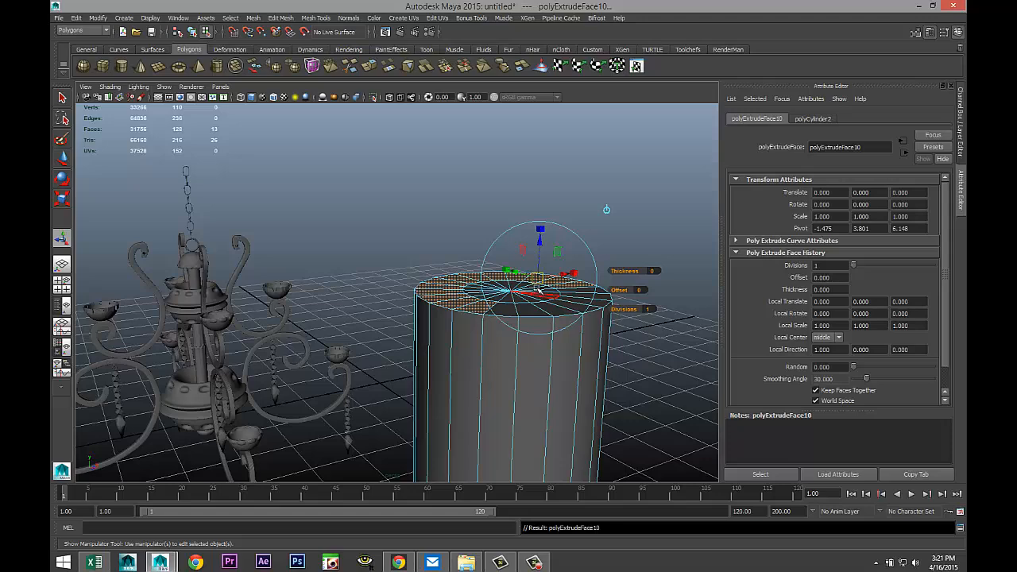
{"action": "key", "text": "w"}
{"action": "left_click_drag", "start_coordinate": [500, 234], "coordinate": [500, 204]}
Extrude eight adjacent faces in the middle of the raised ring upward by about 0.5 units to form a second tier
{"action": "left_click_drag", "start_coordinate": [549, 326], "coordinate": [506, 349], "text": "alt"}
{"action": "left_click", "coordinate": [443, 328]}
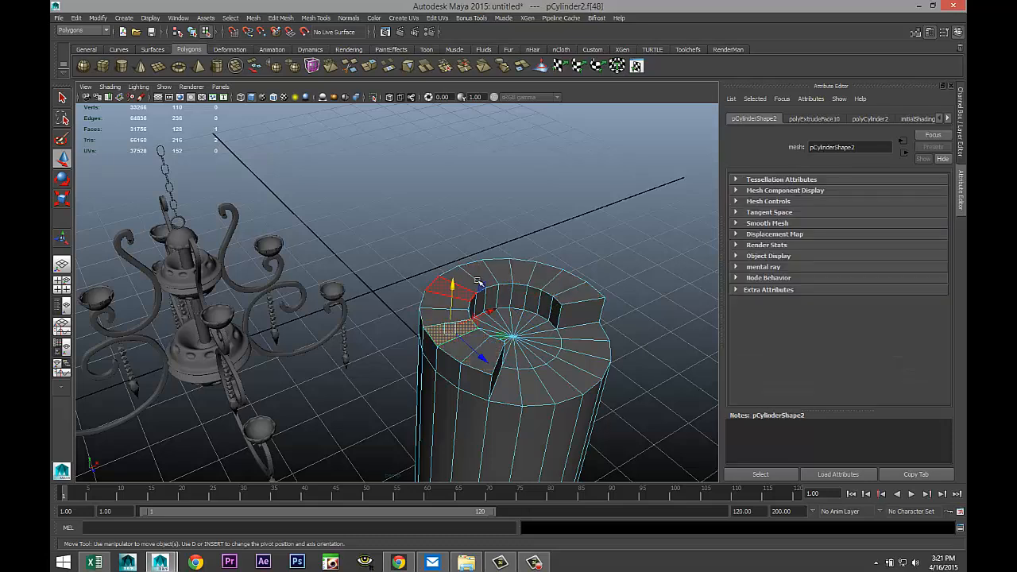
{"action": "double_click", "coordinate": [521, 270], "text": "shift"}
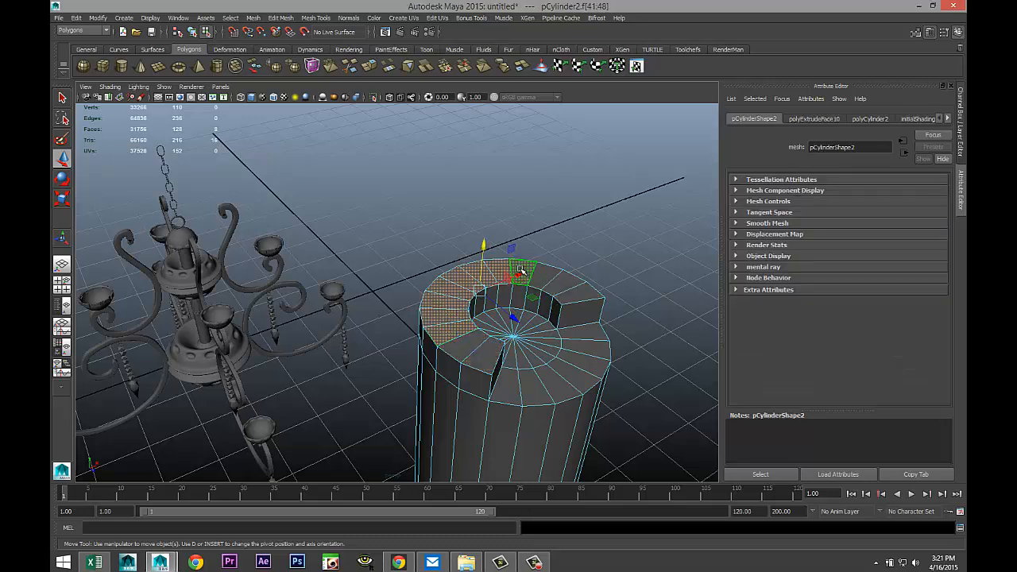
{"action": "left_click", "coordinate": [389, 66]}
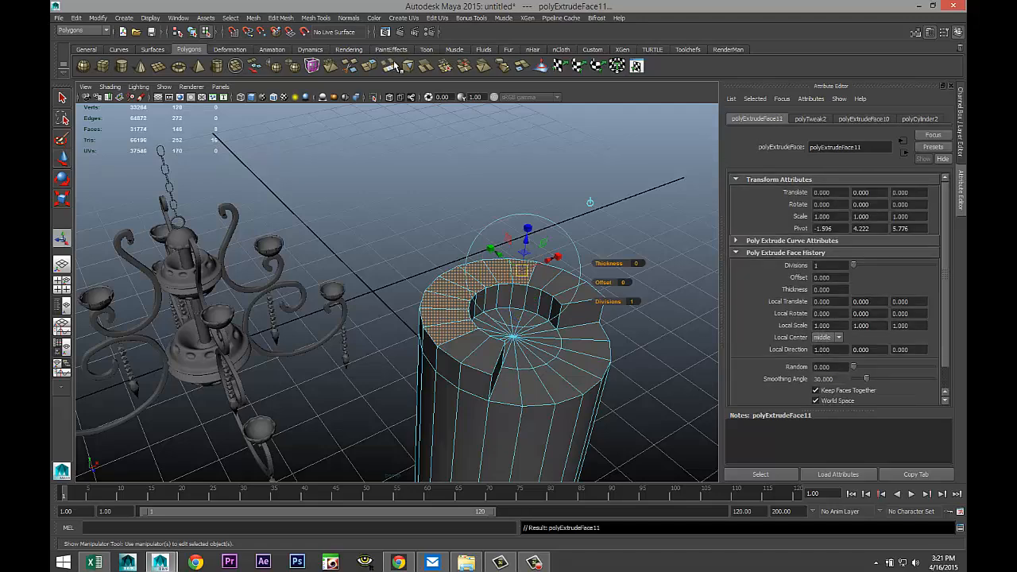
{"action": "left_click_drag", "start_coordinate": [486, 248], "coordinate": [489, 216]}
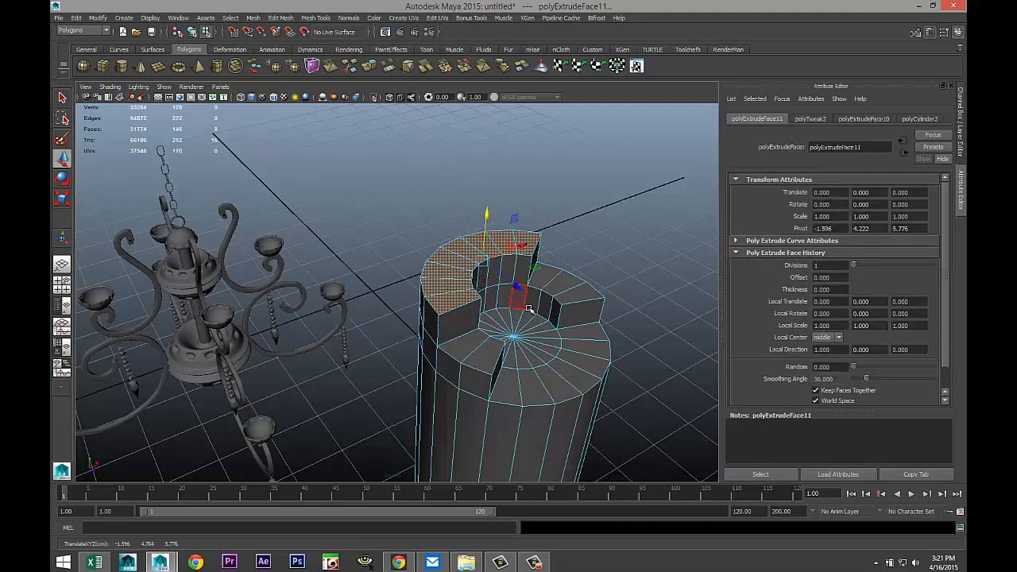
Lower two vertices on the unraised part of the cylinder's top rim, leaving one rim vertex between them, to make a zigzag edge
{"action": "left_click_drag", "start_coordinate": [554, 318], "coordinate": [515, 240], "text": "alt"}
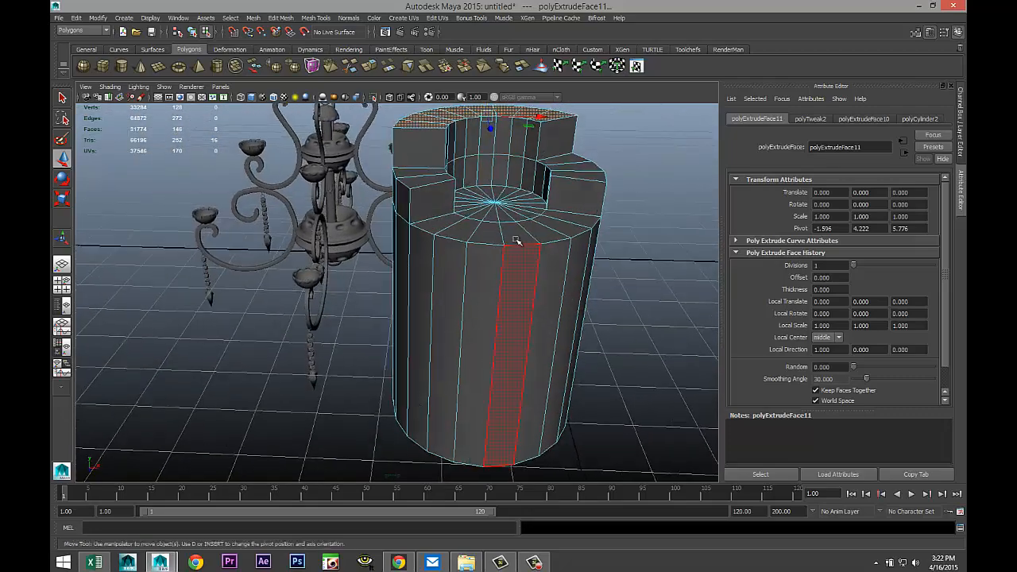
{"action": "right_click_drag", "start_coordinate": [506, 244], "coordinate": [462, 247]}
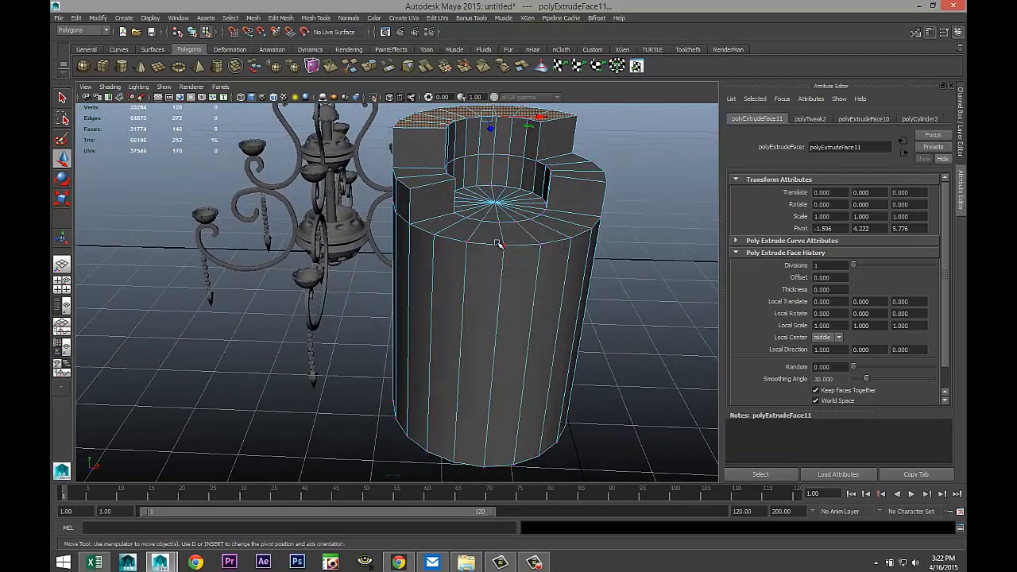
{"action": "left_click_drag", "start_coordinate": [513, 263], "coordinate": [515, 266]}
{"action": "left_click_drag", "start_coordinate": [506, 195], "coordinate": [510, 211]}
{"action": "left_click", "coordinate": [569, 238]}
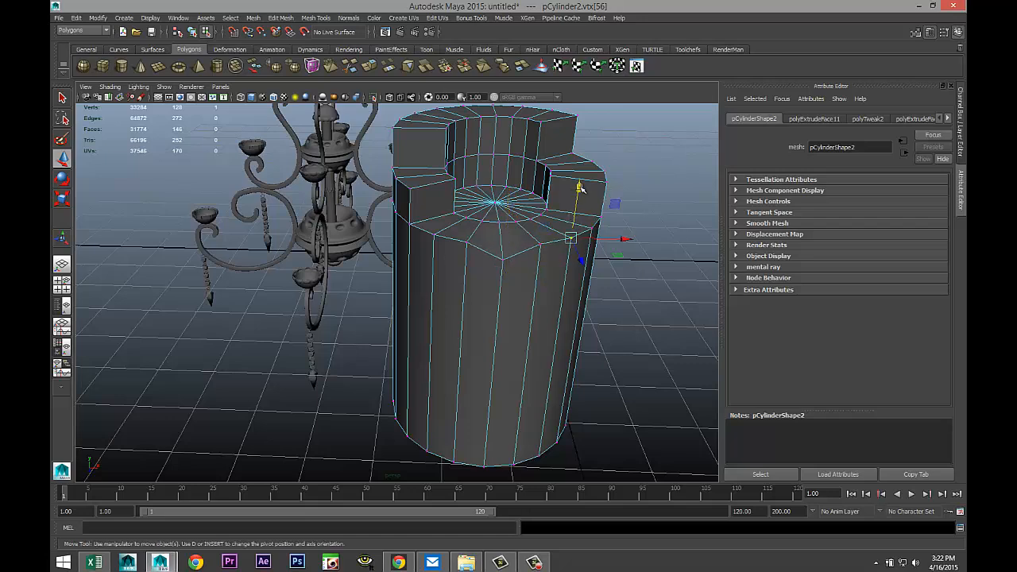
{"action": "left_click_drag", "start_coordinate": [581, 187], "coordinate": [579, 203]}
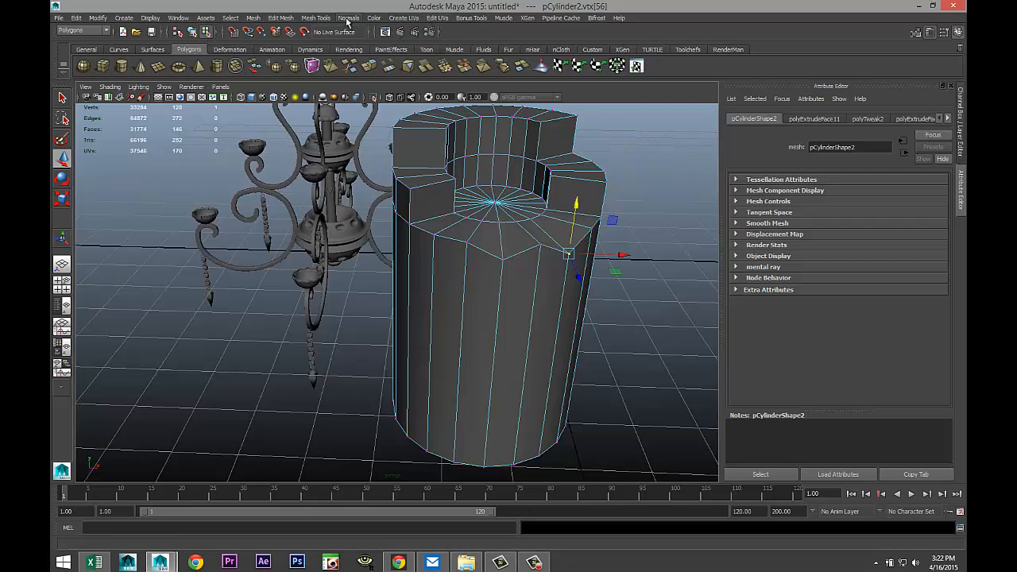
Insert three roughly evenly spaced horizontal edge loops around the cylinder's body
{"action": "left_click", "coordinate": [315, 20]}
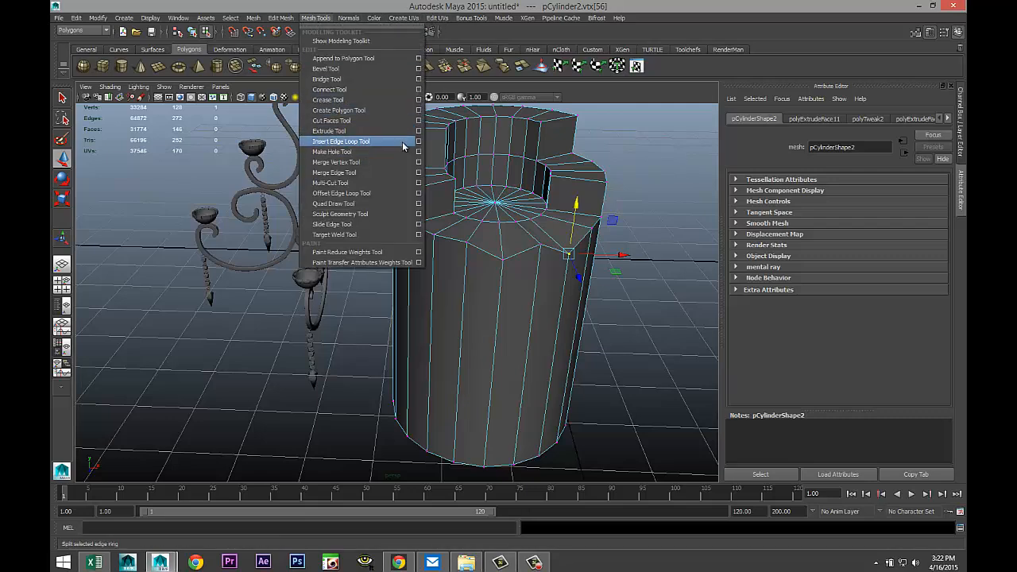
{"action": "key", "text": "Escape"}
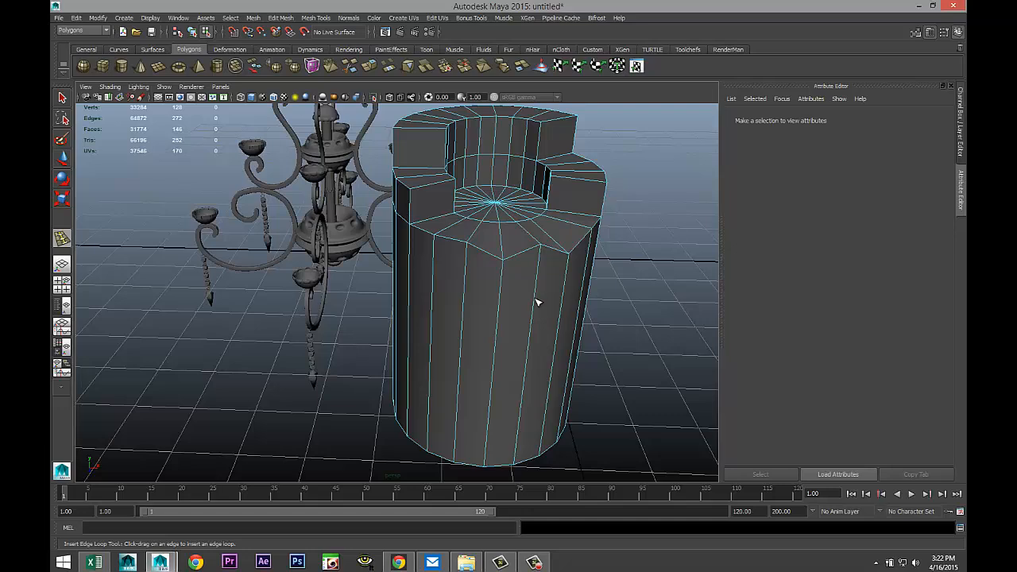
{"action": "left_click", "coordinate": [537, 312]}
{"action": "left_click", "coordinate": [530, 354]}
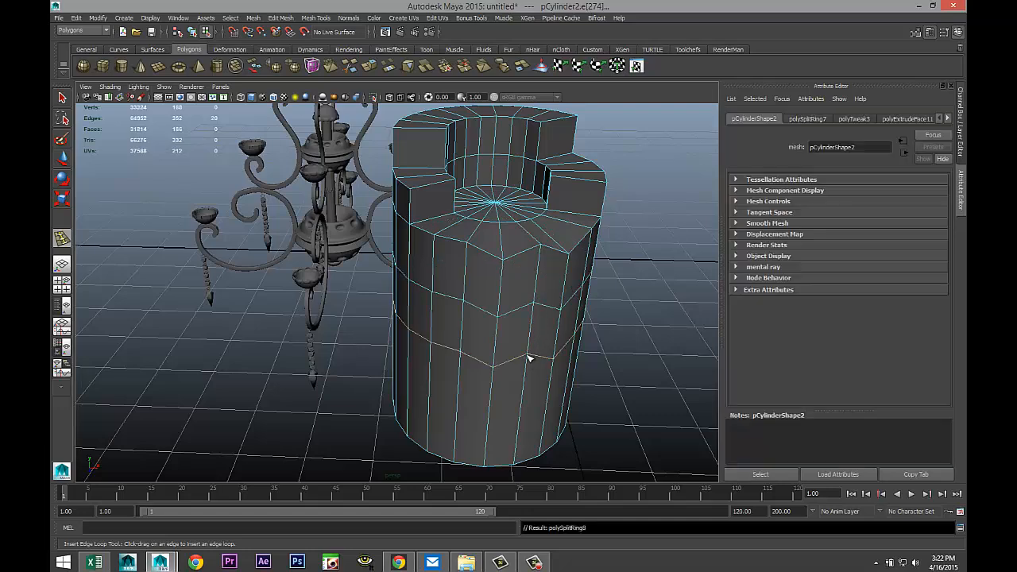
{"action": "left_click", "coordinate": [522, 407]}
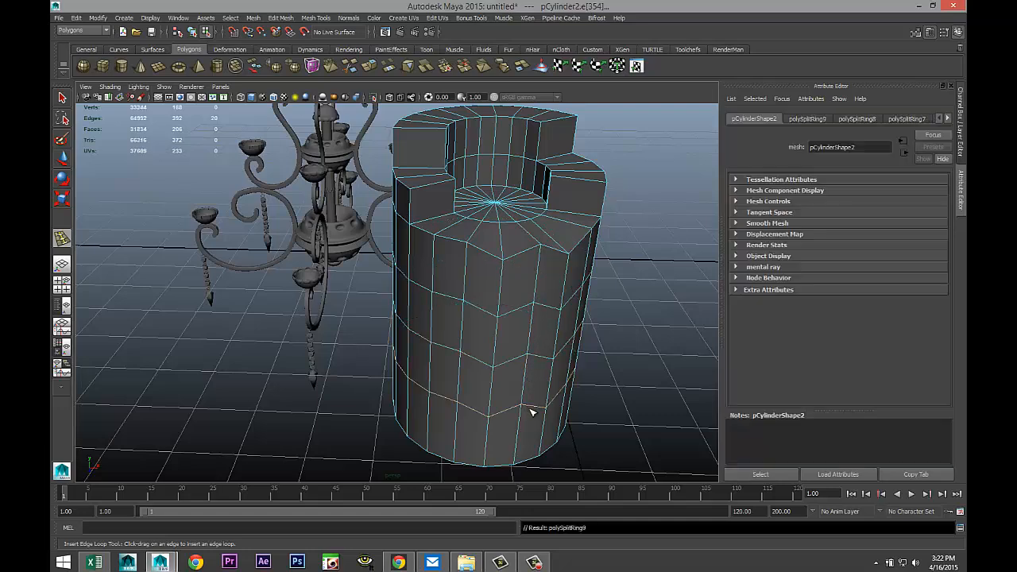
{"action": "key", "text": "q"}
Extrude a staircase-shaped group of six side faces below the zigzag rim outward with a thickness of about 0.3
{"action": "left_click_drag", "start_coordinate": [606, 387], "coordinate": [593, 376], "text": "alt"}
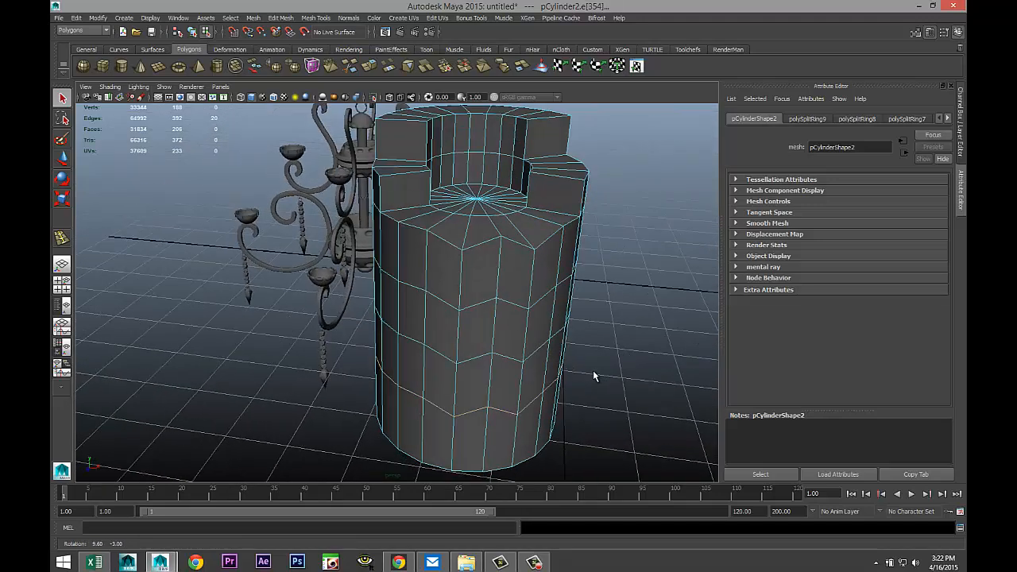
{"action": "right_click_drag", "start_coordinate": [472, 275], "coordinate": [468, 296]}
{"action": "left_click", "coordinate": [480, 284]}
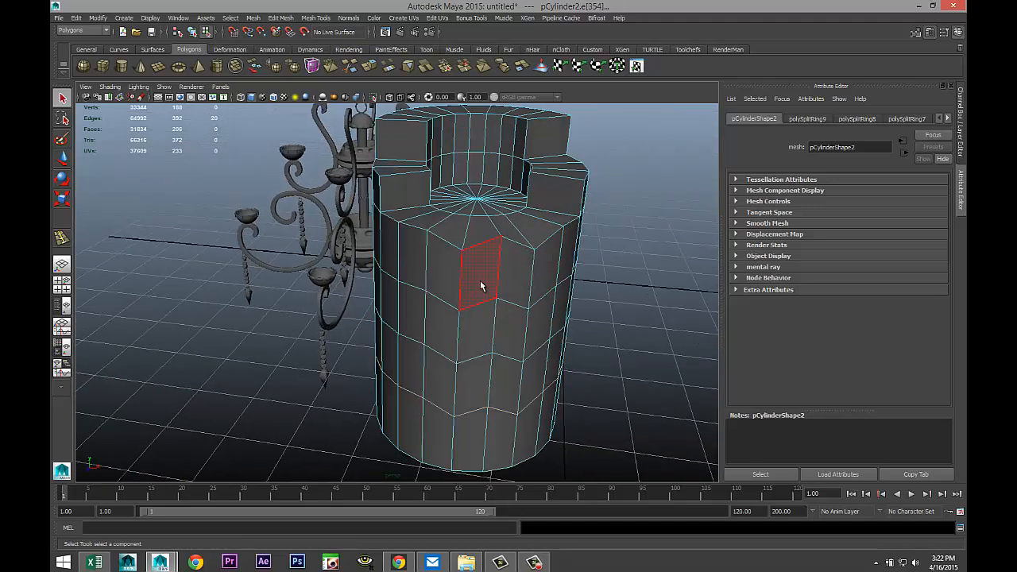
{"action": "left_click", "coordinate": [480, 284]}
{"action": "left_click", "coordinate": [481, 344], "text": "shift"}
{"action": "left_click", "coordinate": [480, 382], "text": "shift"}
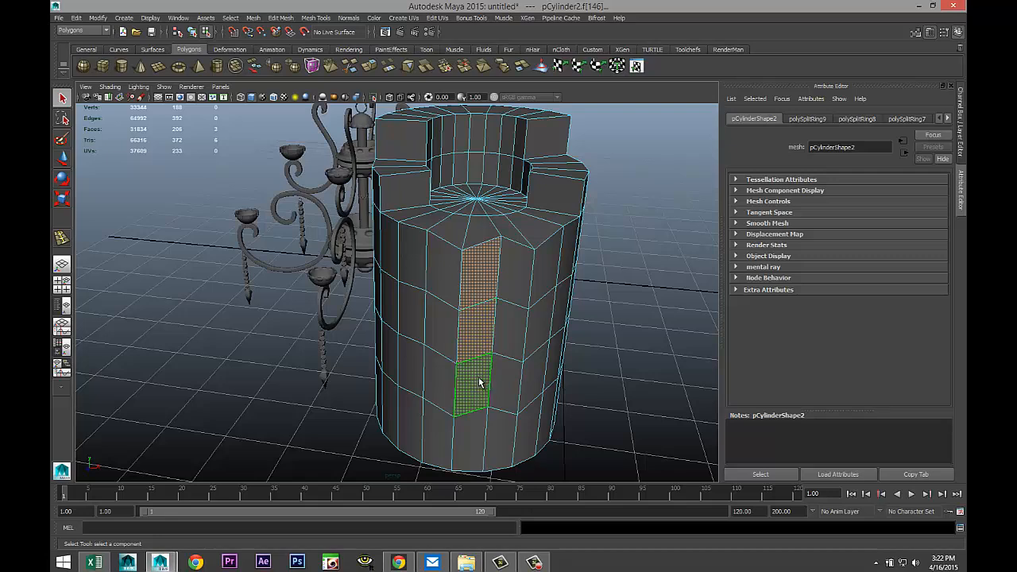
{"action": "left_click", "coordinate": [521, 274], "text": "shift"}
{"action": "left_click", "coordinate": [524, 318], "text": "shift"}
{"action": "left_click", "coordinate": [543, 280], "text": "shift"}
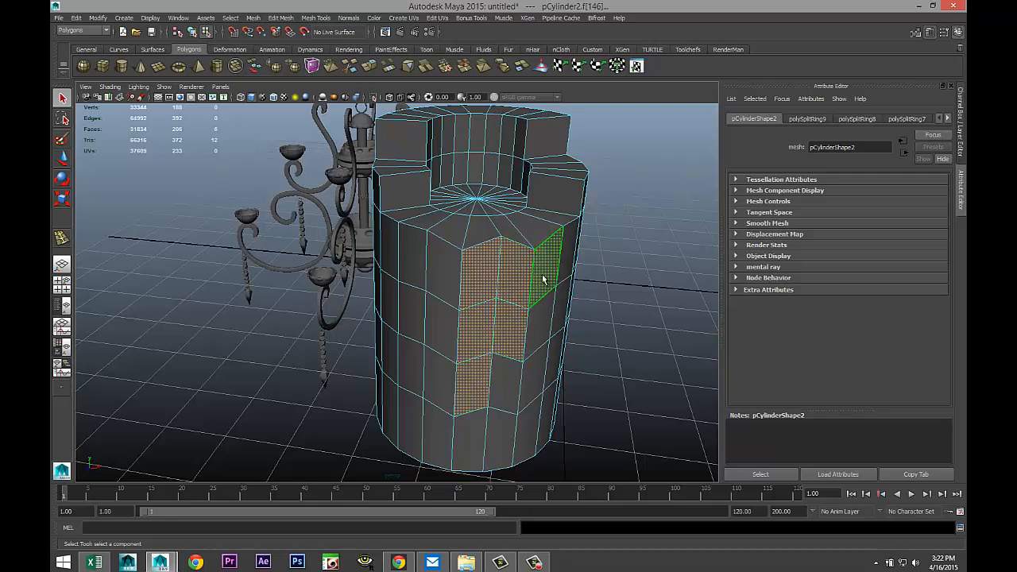
{"action": "left_click", "coordinate": [288, 18]}
{"action": "left_click", "coordinate": [324, 291]}
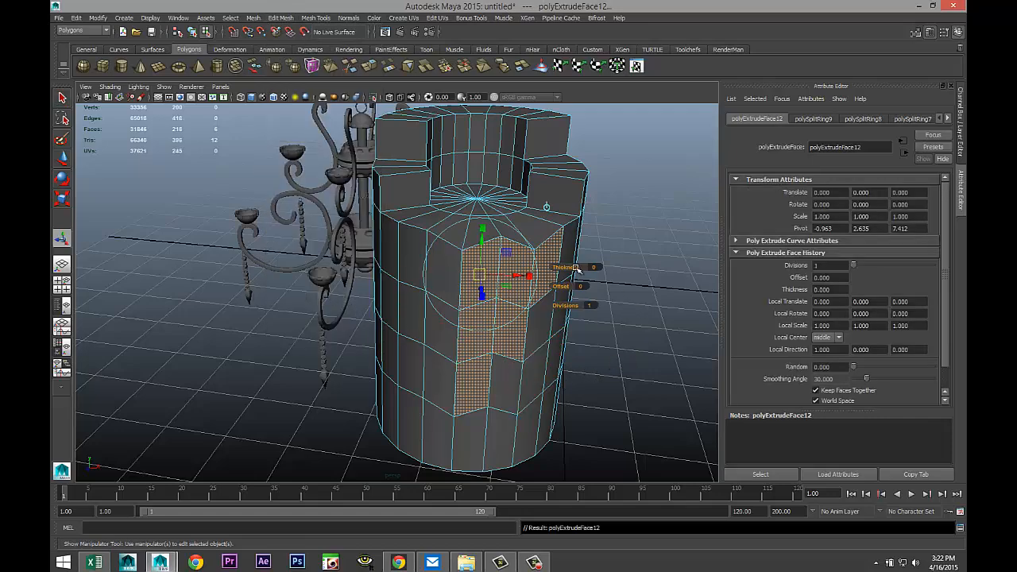
{"action": "mouse_move", "coordinate": [576, 267]}
{"action": "left_mouse_down"}
{"action": "mouse_move", "coordinate": [592, 268]}
{"action": "mouse_move", "coordinate": [567, 267]}
{"action": "left_mouse_up"}
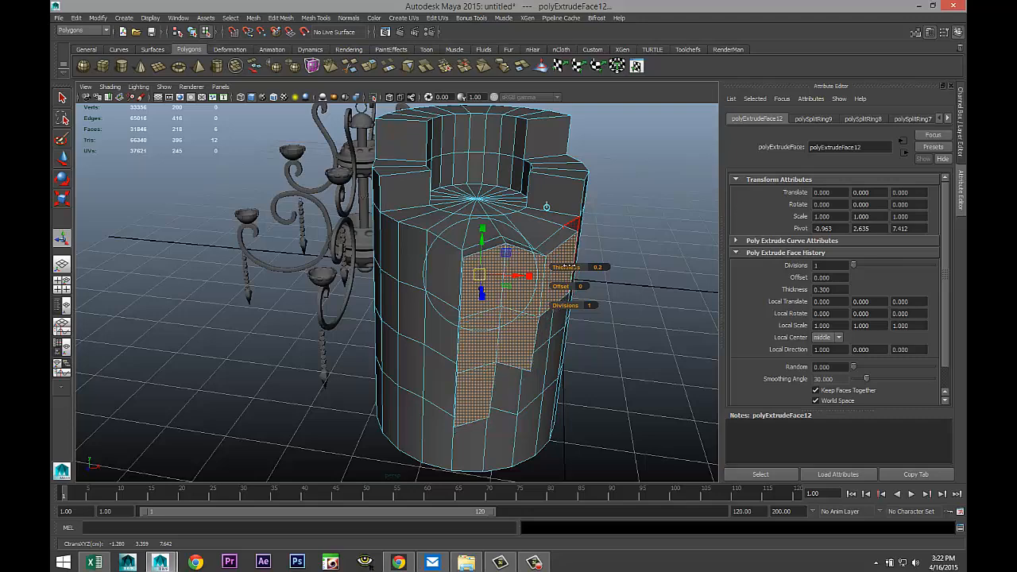
{"action": "left_click", "coordinate": [620, 354]}
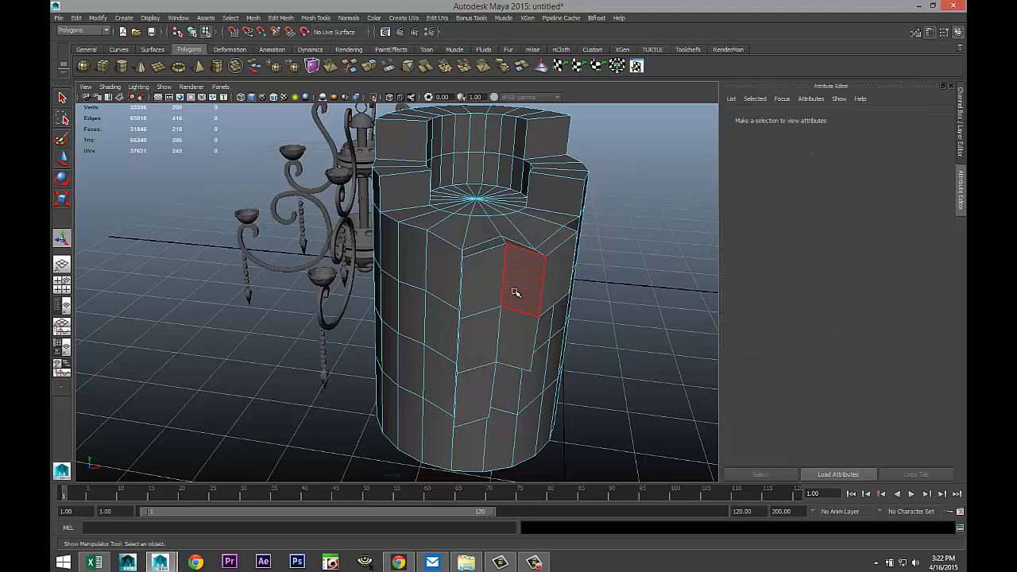
Show the cylinder in smooth mesh preview and check its rounded shape around the drip
{"action": "right_click_drag", "start_coordinate": [517, 274], "coordinate": [545, 262]}
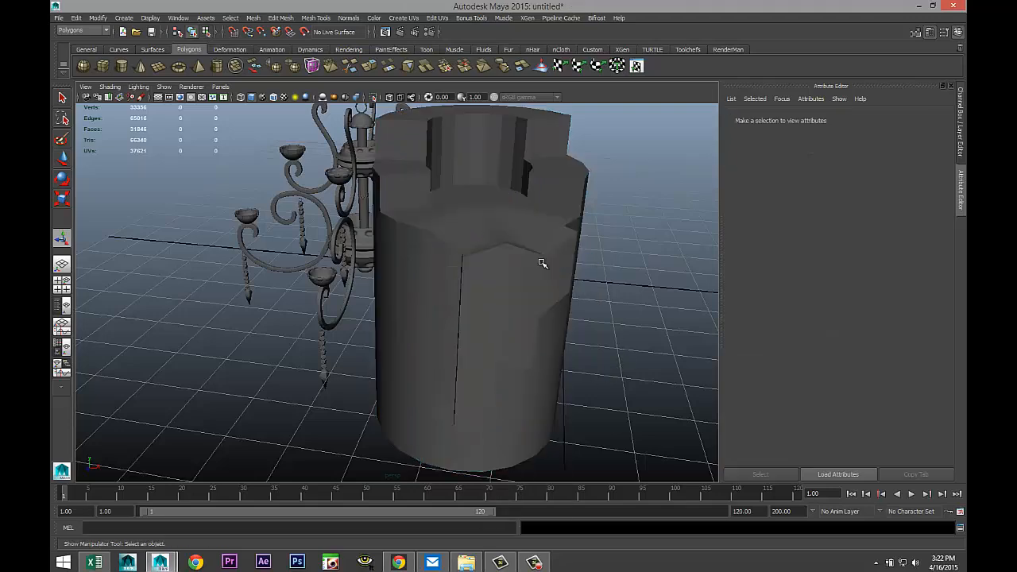
{"action": "key", "text": "3"}
{"action": "left_click", "coordinate": [609, 350]}
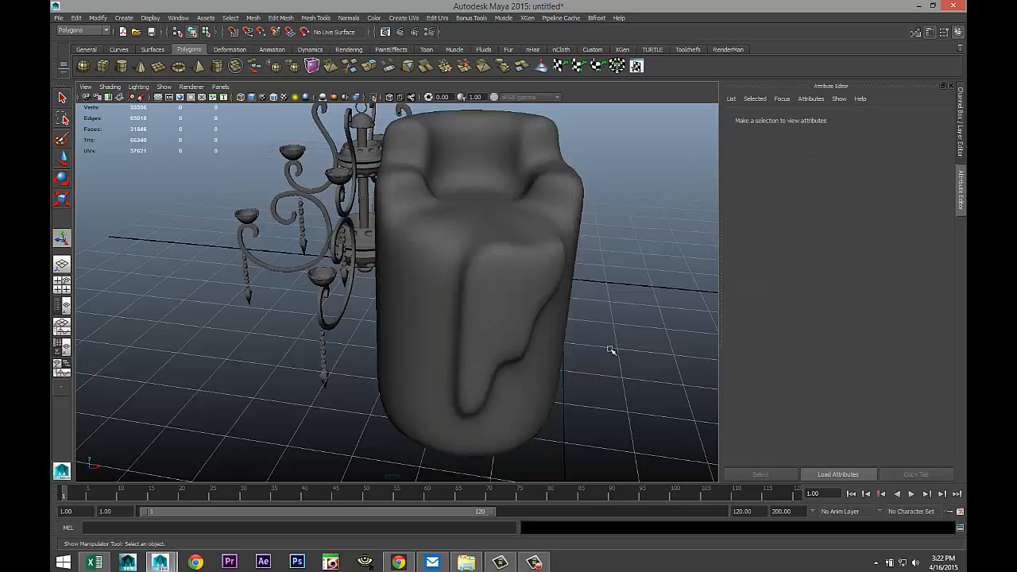
{"action": "scroll", "coordinate": [606, 354], "scroll_direction": "down", "scroll_amount": 5}
{"action": "scroll", "coordinate": [597, 360], "scroll_direction": "up", "scroll_amount": 5}
{"action": "left_click_drag", "start_coordinate": [590, 363], "coordinate": [564, 336], "text": "alt"}
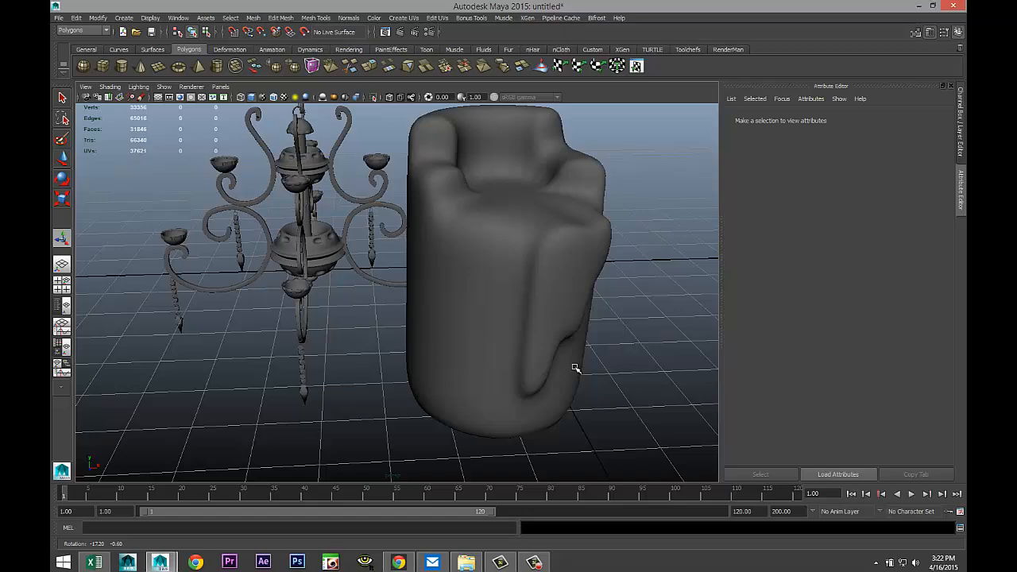
{"action": "middle_click_drag", "start_coordinate": [564, 336], "coordinate": [546, 421], "text": "alt"}
Raise the middle vertices of the back rim into a peak and slightly lower the vertices at one end of the tallest tier
{"action": "left_click", "coordinate": [485, 217]}
{"action": "left_click_drag", "start_coordinate": [485, 216], "coordinate": [459, 297], "text": "alt"}
{"action": "right_click_drag", "start_coordinate": [457, 295], "coordinate": [423, 295]}
{"action": "left_click", "coordinate": [482, 314]}
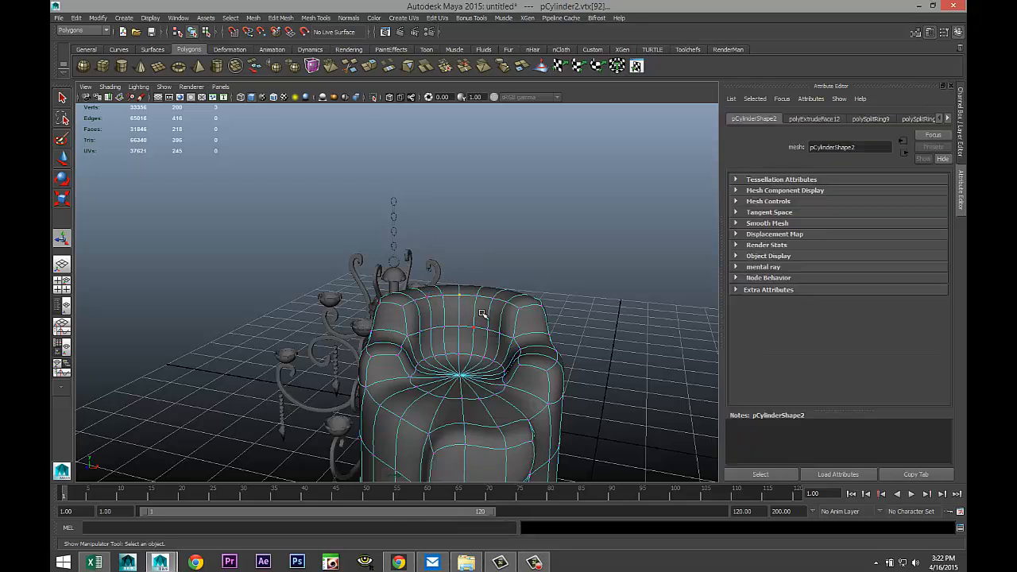
{"action": "key", "text": "w"}
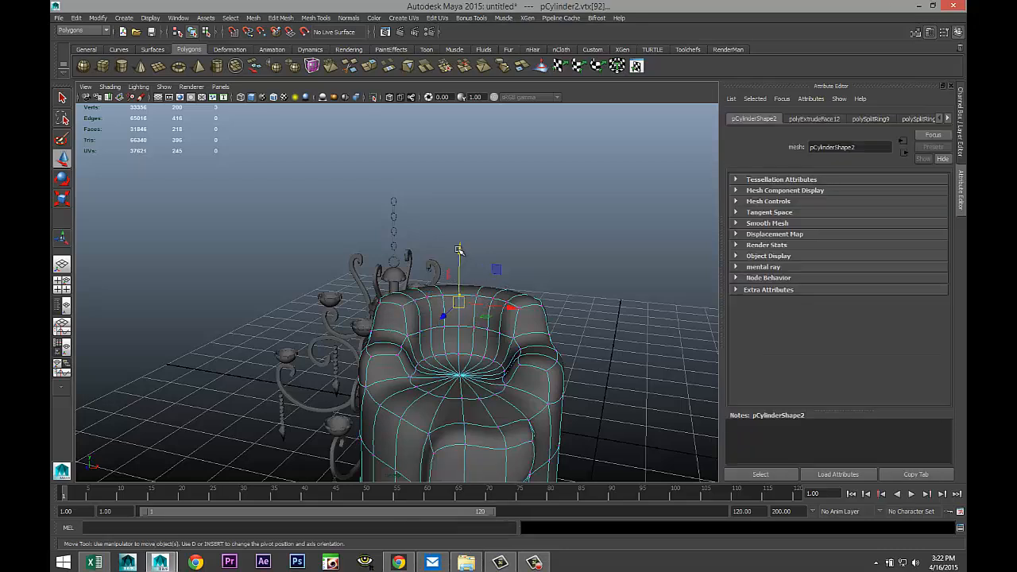
{"action": "left_click_drag", "start_coordinate": [458, 250], "coordinate": [459, 232]}
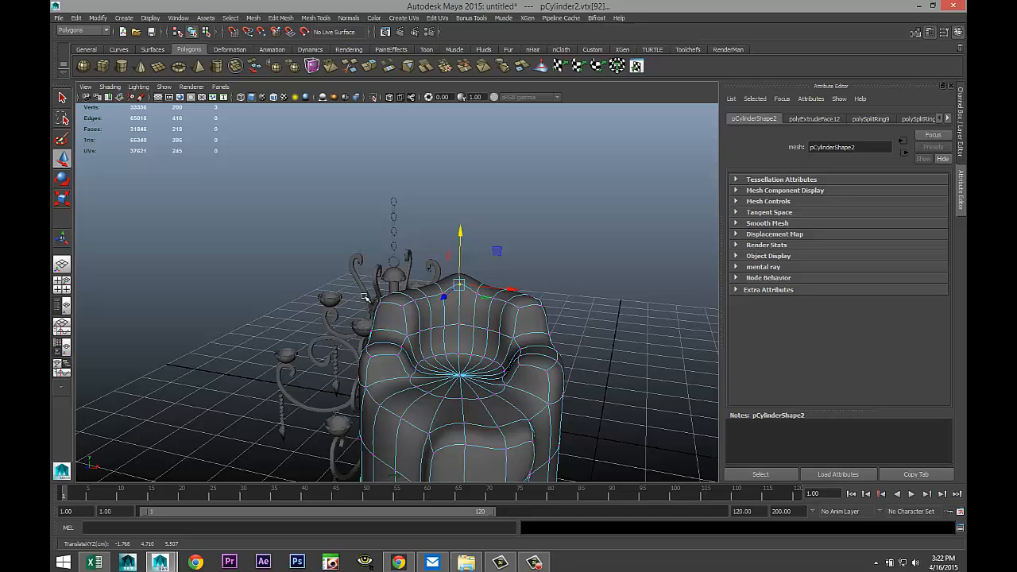
{"action": "left_click_drag", "start_coordinate": [365, 298], "coordinate": [422, 338]}
{"action": "left_click_drag", "start_coordinate": [400, 259], "coordinate": [401, 268]}
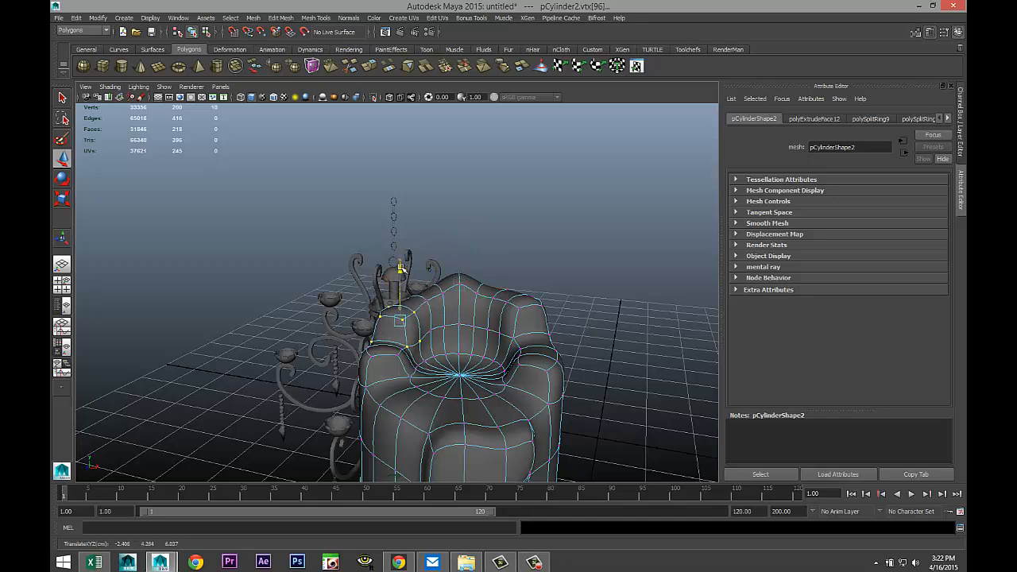
Move the drip's upper vertices and then its middle vertices inward so the drip sits closer to the candle's body
{"action": "left_click_drag", "start_coordinate": [522, 343], "coordinate": [341, 345], "text": "alt"}
{"action": "left_click_drag", "start_coordinate": [202, 262], "coordinate": [297, 338]}
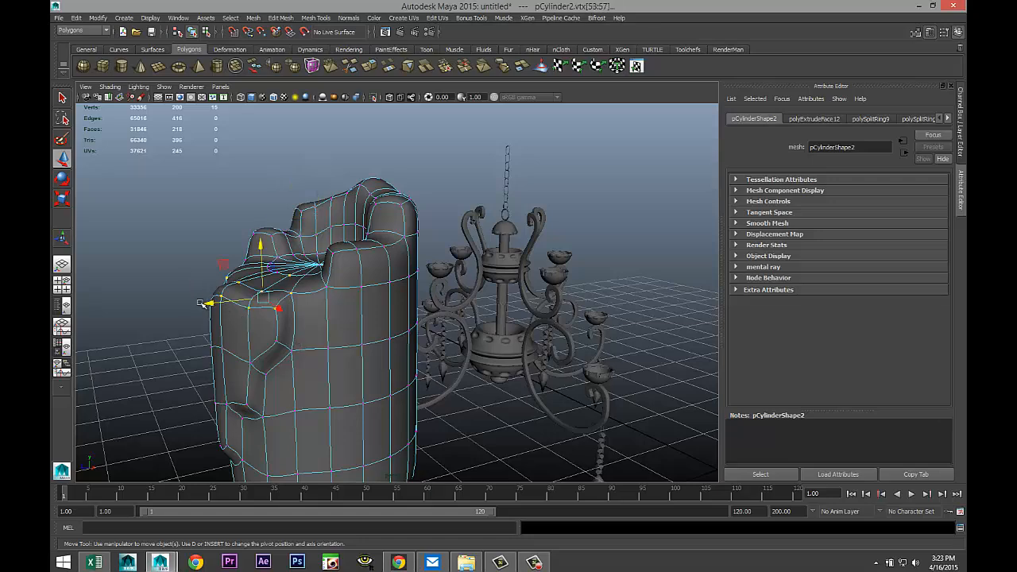
{"action": "left_click_drag", "start_coordinate": [204, 301], "coordinate": [221, 307]}
{"action": "left_click_drag", "start_coordinate": [236, 344], "coordinate": [315, 288], "text": "alt"}
{"action": "left_click_drag", "start_coordinate": [387, 320], "coordinate": [391, 340]}
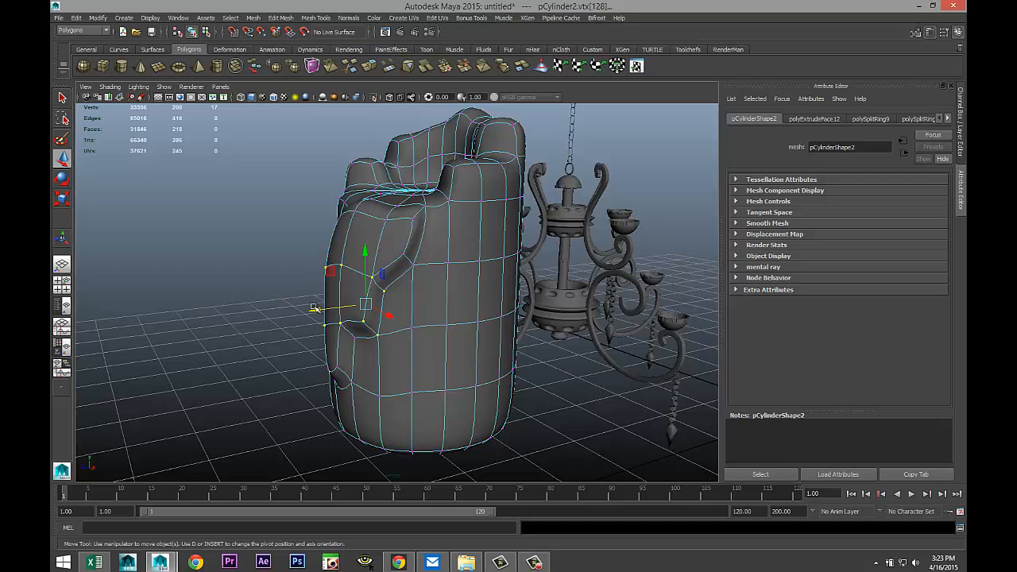
{"action": "left_click_drag", "start_coordinate": [314, 310], "coordinate": [329, 312]}
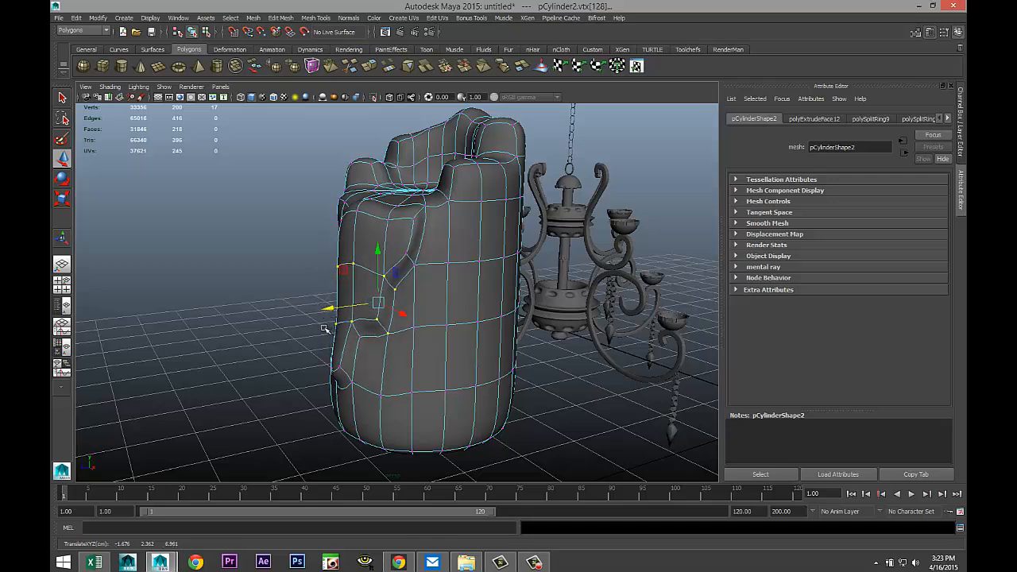
Return the candle mesh to object mode and move it in the top view onto the outermost cup of a chandelier arm
{"action": "scroll", "coordinate": [326, 330], "scroll_direction": "down", "scroll_amount": 5}
{"action": "left_click_drag", "start_coordinate": [297, 379], "coordinate": [428, 306], "text": "alt"}
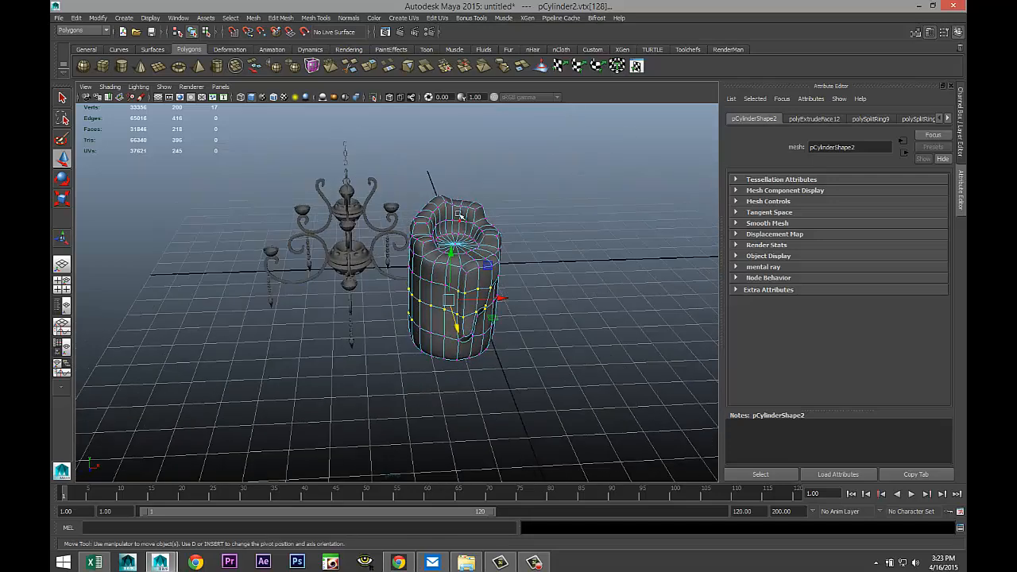
{"action": "right_click_drag", "start_coordinate": [460, 214], "coordinate": [497, 199]}
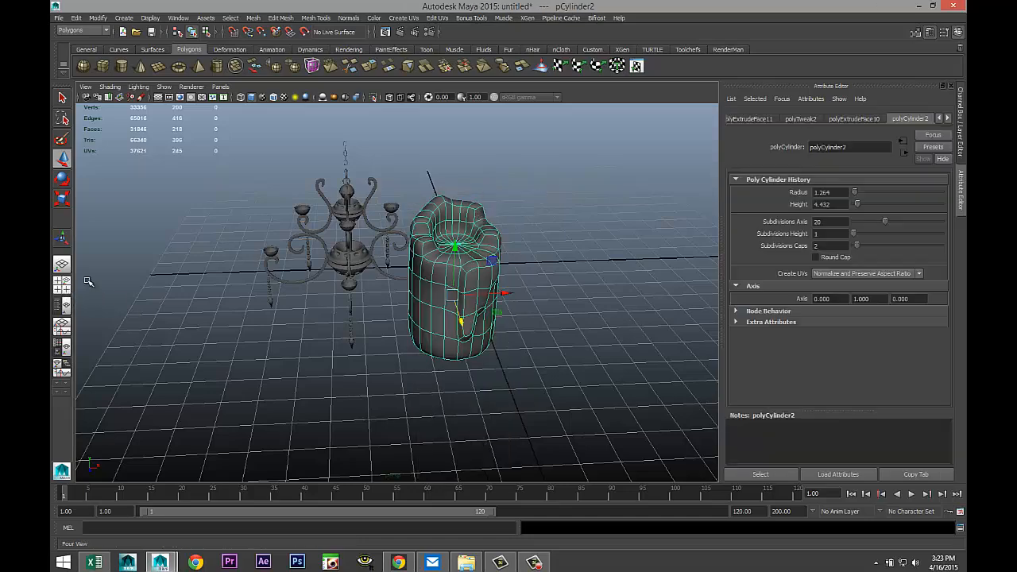
{"action": "left_click", "coordinate": [62, 282]}
{"action": "key", "text": "space"}
{"action": "key", "text": "f"}
{"action": "scroll", "coordinate": [371, 294], "scroll_direction": "down", "scroll_amount": 5}
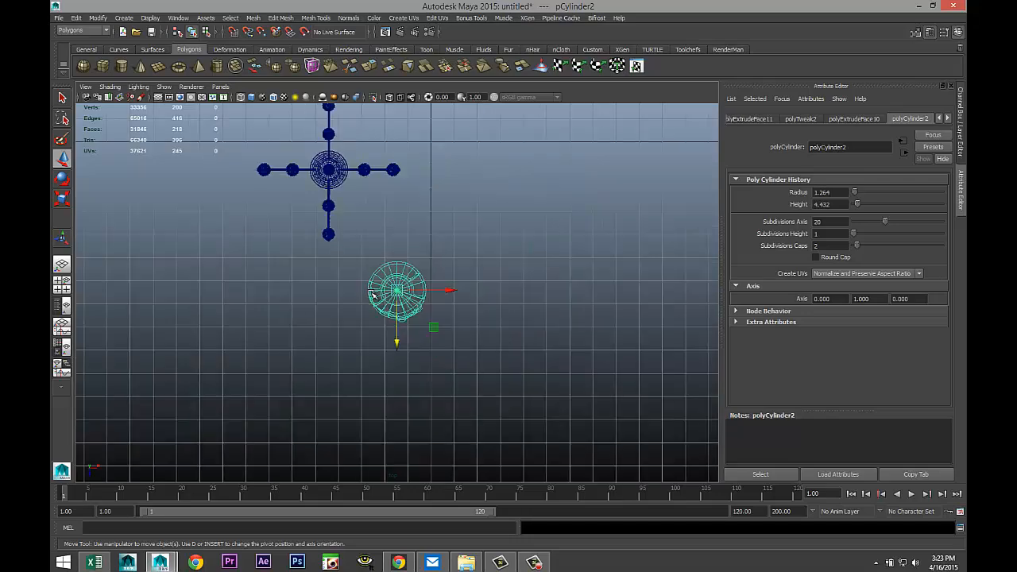
{"action": "left_click_drag", "start_coordinate": [400, 294], "coordinate": [393, 171]}
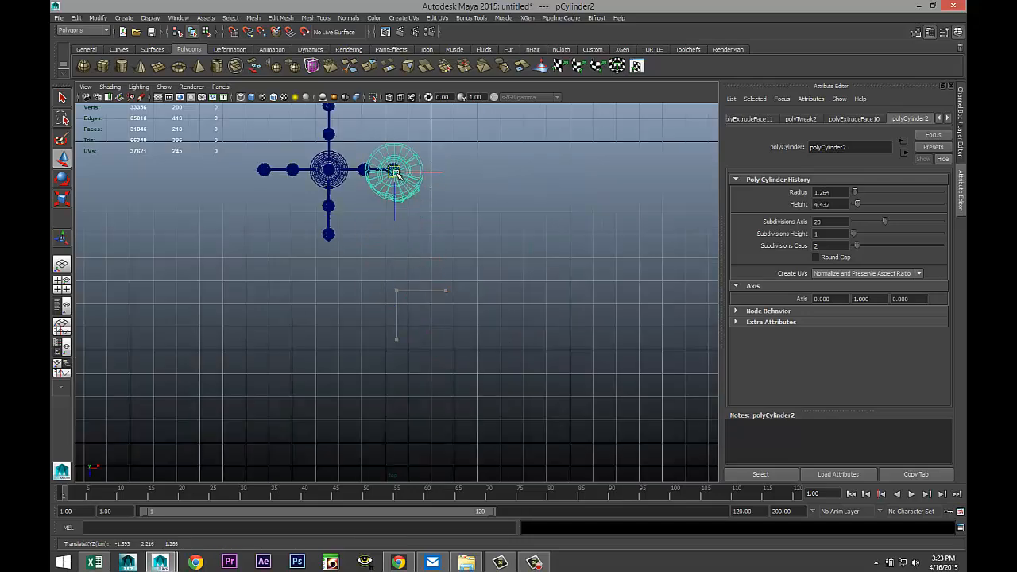
Scale the candle down uniformly until it is about as wide as the chandelier cup
{"action": "key", "text": "f"}
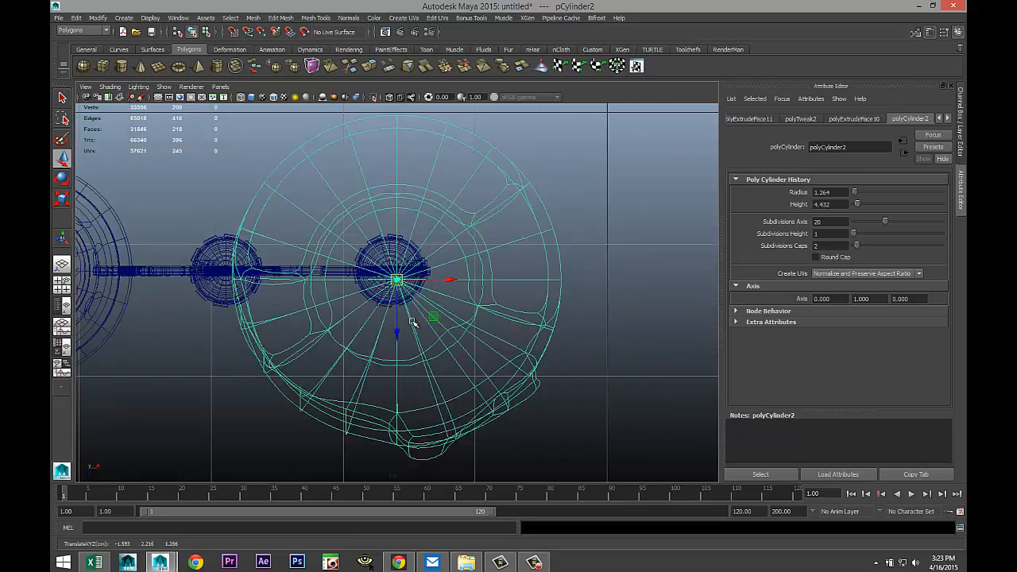
{"action": "key", "text": "r"}
{"action": "left_click_drag", "start_coordinate": [397, 280], "coordinate": [54, 263]}
{"action": "key", "text": "f"}
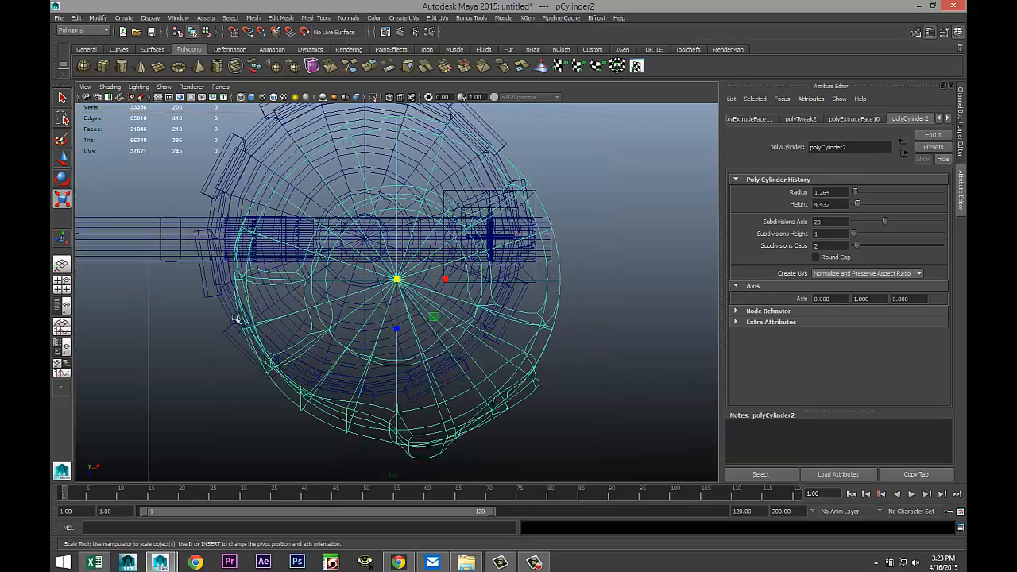
Snap the candle's pivot to the cup's centre vertex in the top view
{"action": "scroll", "coordinate": [286, 334], "scroll_direction": "down", "scroll_amount": 15}
{"action": "scroll", "coordinate": [342, 355], "scroll_direction": "up", "scroll_amount": 4}
{"action": "scroll", "coordinate": [373, 357], "scroll_direction": "up", "scroll_amount": 15}
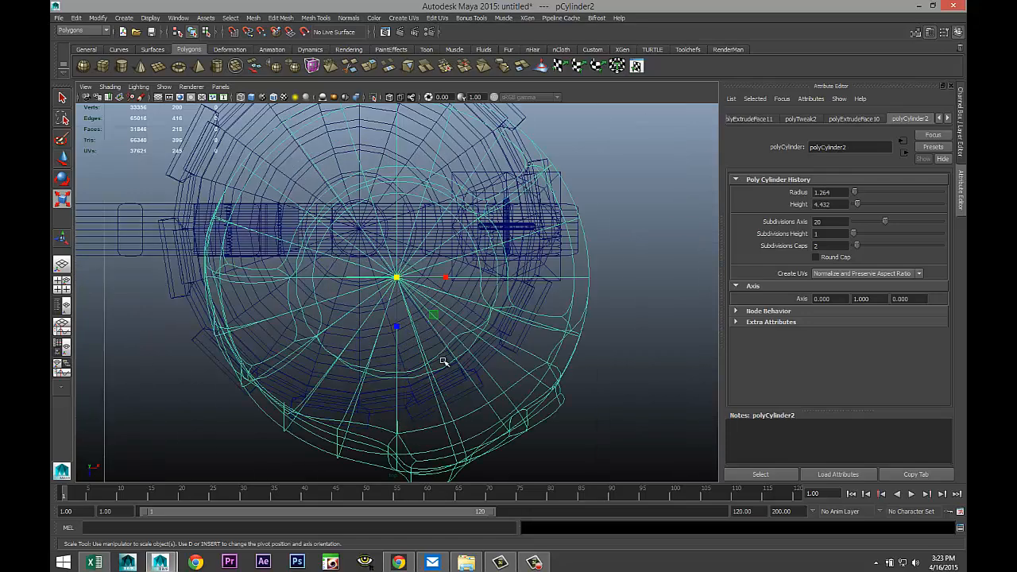
{"action": "key", "text": "w"}
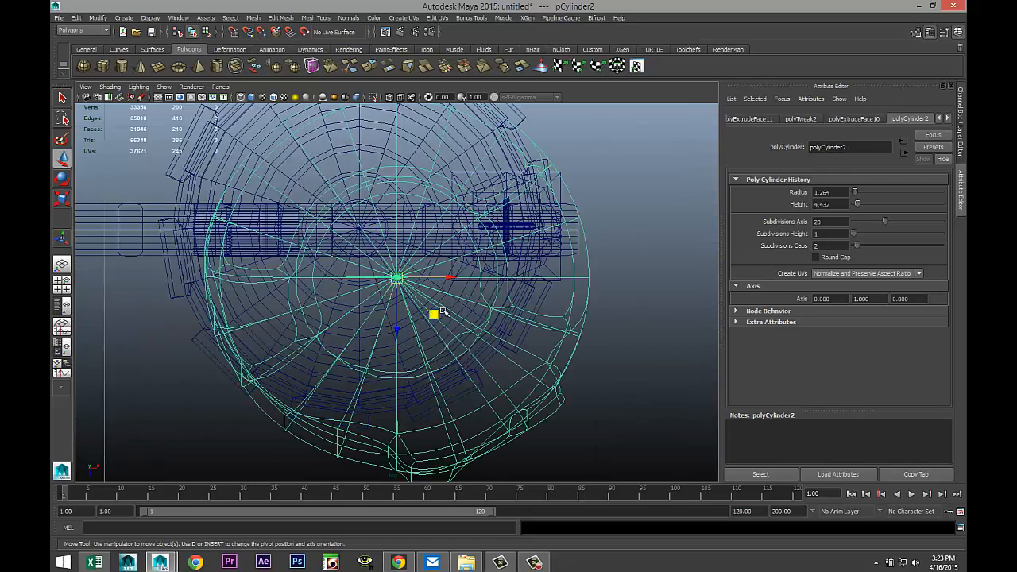
{"action": "key", "text": "v"}
{"action": "left_click_drag", "start_coordinate": [397, 278], "coordinate": [360, 229]}
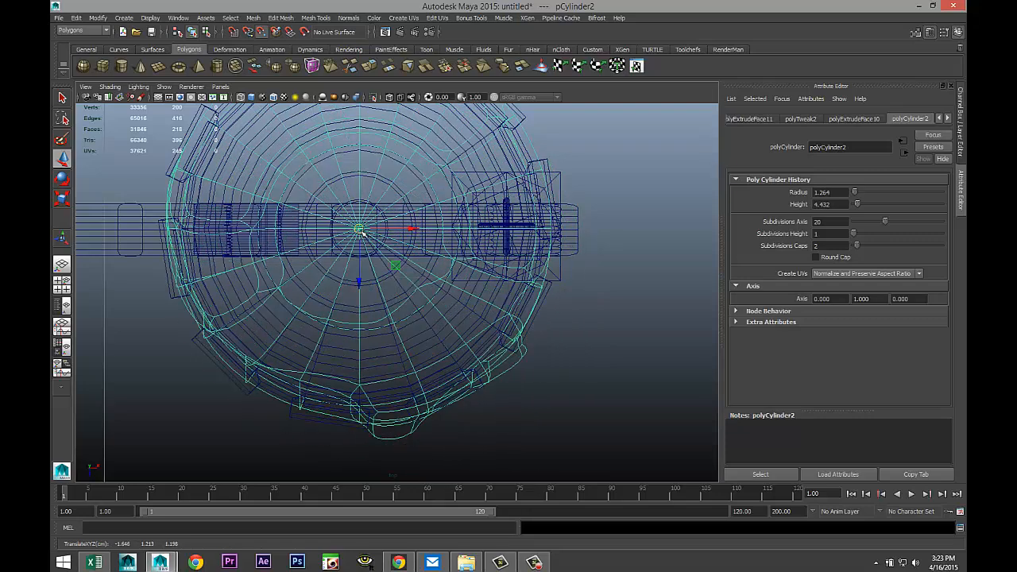
Raise the candle above the cup in the perspective view and scale it to about 0.097 in X and Z and 0.109 in Y
{"action": "left_click", "coordinate": [62, 283]}
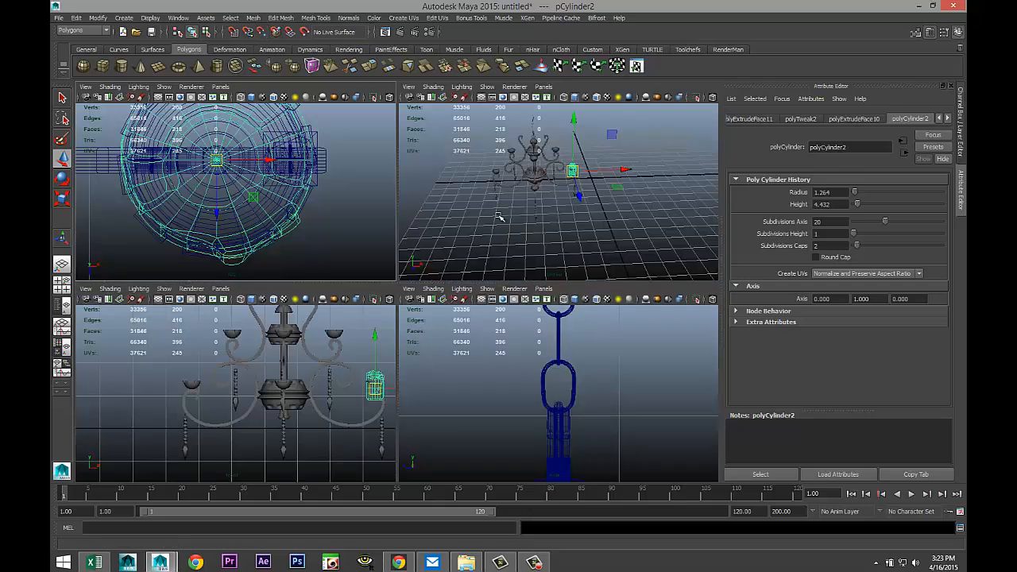
{"action": "key", "text": "space"}
{"action": "key", "text": "f"}
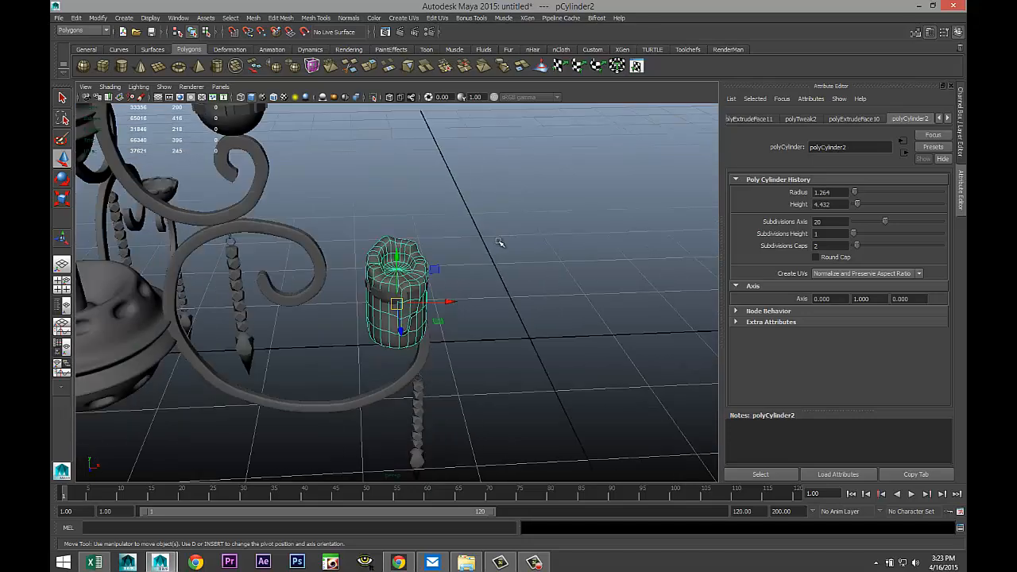
{"action": "scroll", "coordinate": [499, 278], "scroll_direction": "down", "scroll_amount": 5}
{"action": "scroll", "coordinate": [489, 326], "scroll_direction": "up", "scroll_amount": 8}
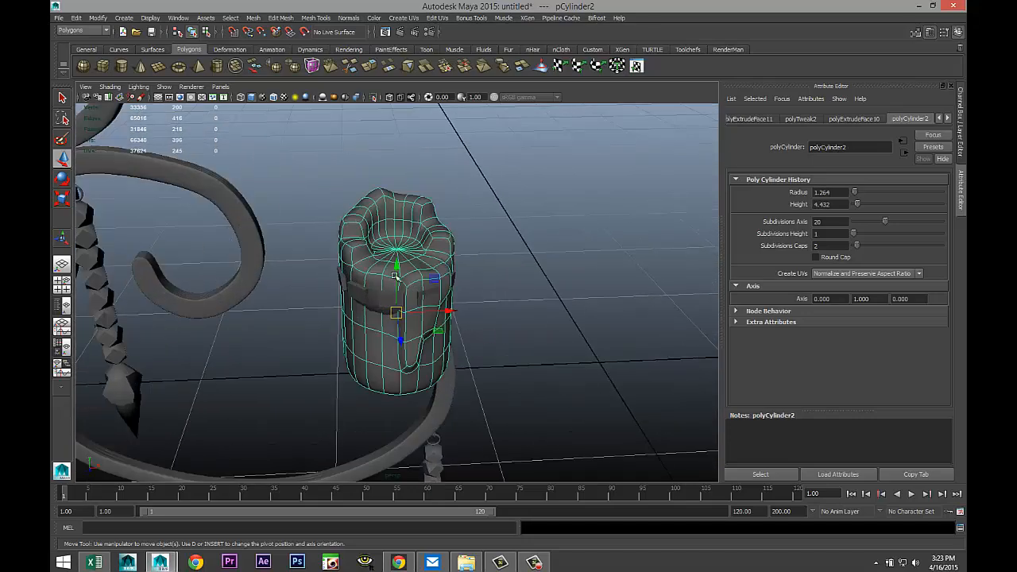
{"action": "left_click_drag", "start_coordinate": [394, 266], "coordinate": [392, 155]}
{"action": "key", "text": "r"}
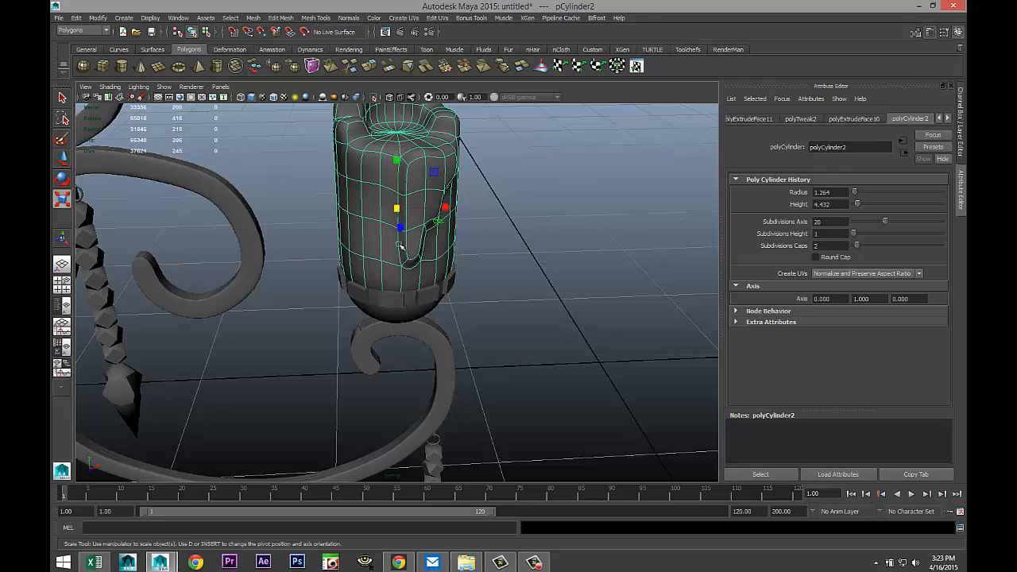
{"action": "left_click_drag", "start_coordinate": [396, 209], "coordinate": [327, 207]}
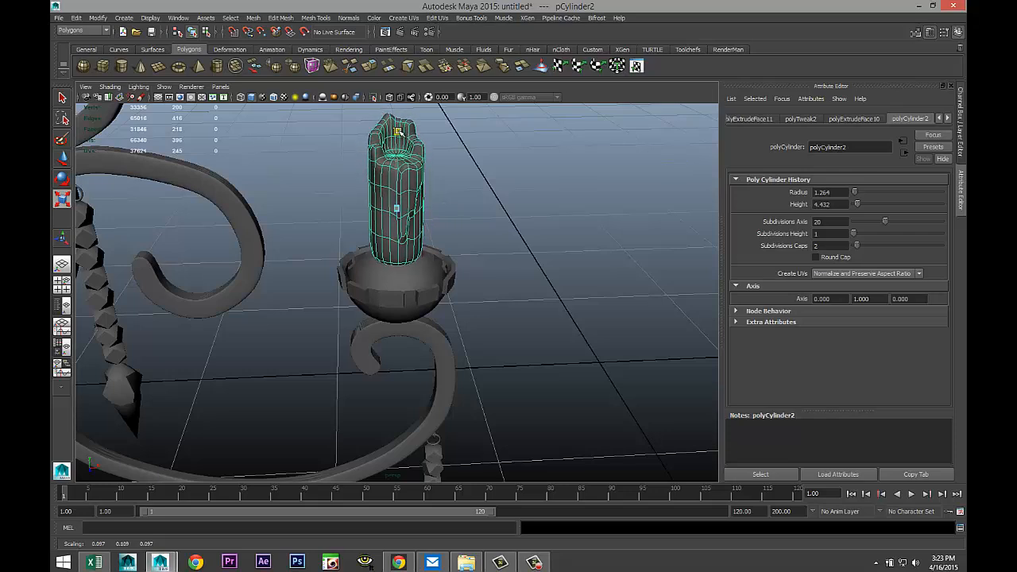
Lower the candle into the cup to a height of about 1.46 cm, checking its base in wireframe
{"action": "key", "text": "w"}
{"action": "left_click_drag", "start_coordinate": [395, 157], "coordinate": [401, 193]}
{"action": "scroll", "coordinate": [472, 309], "scroll_direction": "up", "scroll_amount": 5}
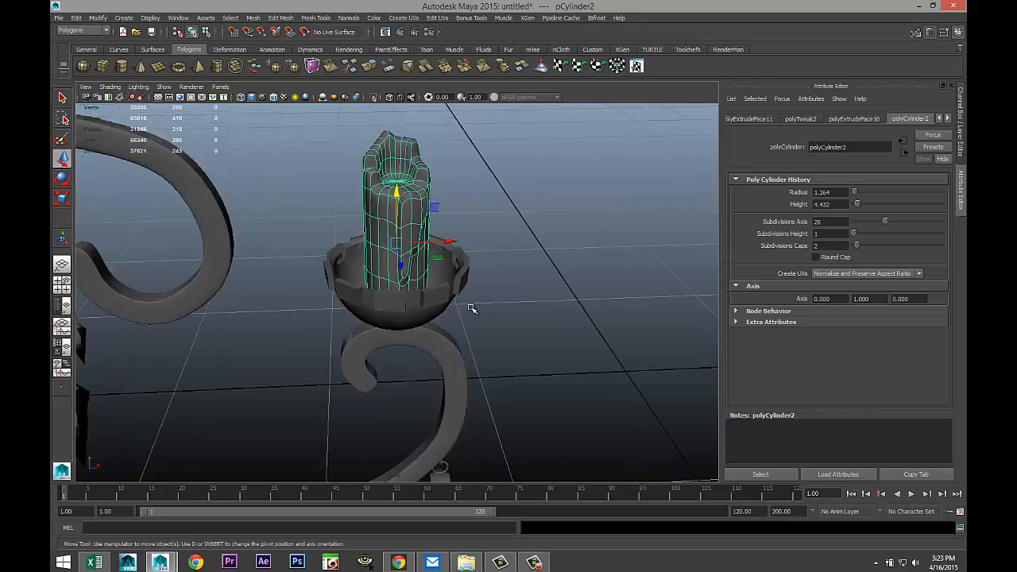
{"action": "left_click_drag", "start_coordinate": [561, 295], "coordinate": [487, 291], "text": "alt"}
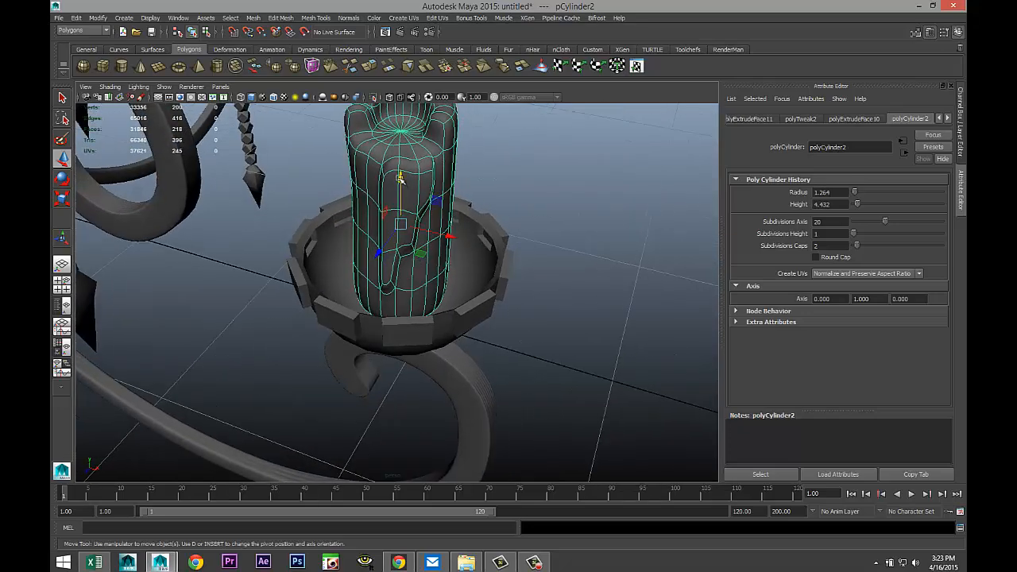
{"action": "left_click_drag", "start_coordinate": [400, 178], "coordinate": [402, 191]}
{"action": "left_click_drag", "start_coordinate": [505, 299], "coordinate": [446, 240], "text": "alt"}
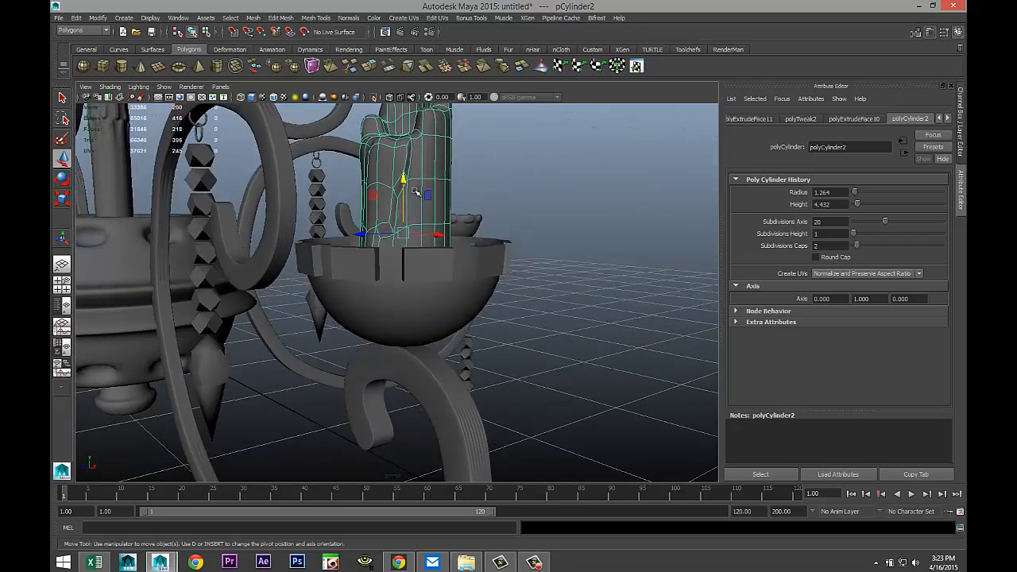
{"action": "key", "text": "4"}
{"action": "left_click_drag", "start_coordinate": [403, 178], "coordinate": [404, 188]}
{"action": "key", "text": "5"}
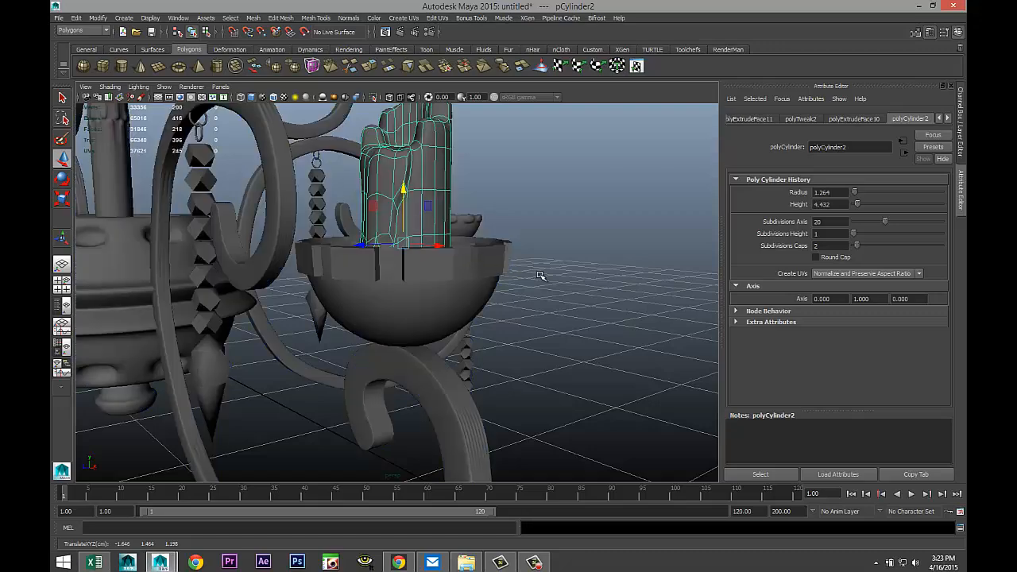
Create a thin upright polygon cylinder on the grid beside the cup, about 0.02 in radius and 0.34 high
{"action": "left_click_drag", "start_coordinate": [560, 271], "coordinate": [600, 283], "text": "alt"}
{"action": "left_click_drag", "start_coordinate": [393, 297], "coordinate": [441, 316], "text": "alt"}
{"action": "right_click_drag", "start_coordinate": [440, 316], "coordinate": [462, 293], "text": "alt"}
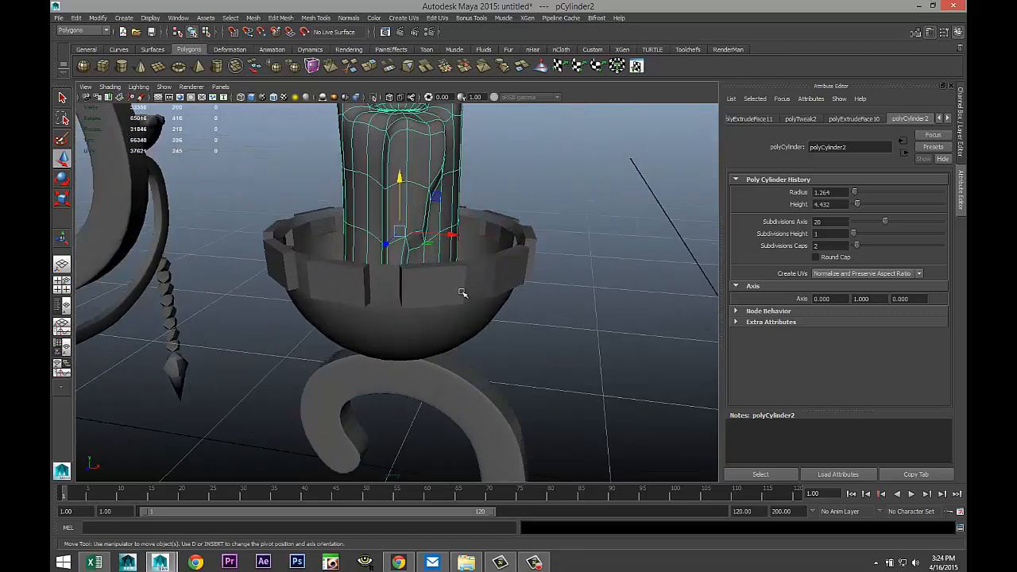
{"action": "left_click_drag", "start_coordinate": [501, 291], "coordinate": [560, 404], "text": "alt"}
{"action": "left_click_drag", "start_coordinate": [453, 426], "coordinate": [490, 391], "text": "alt"}
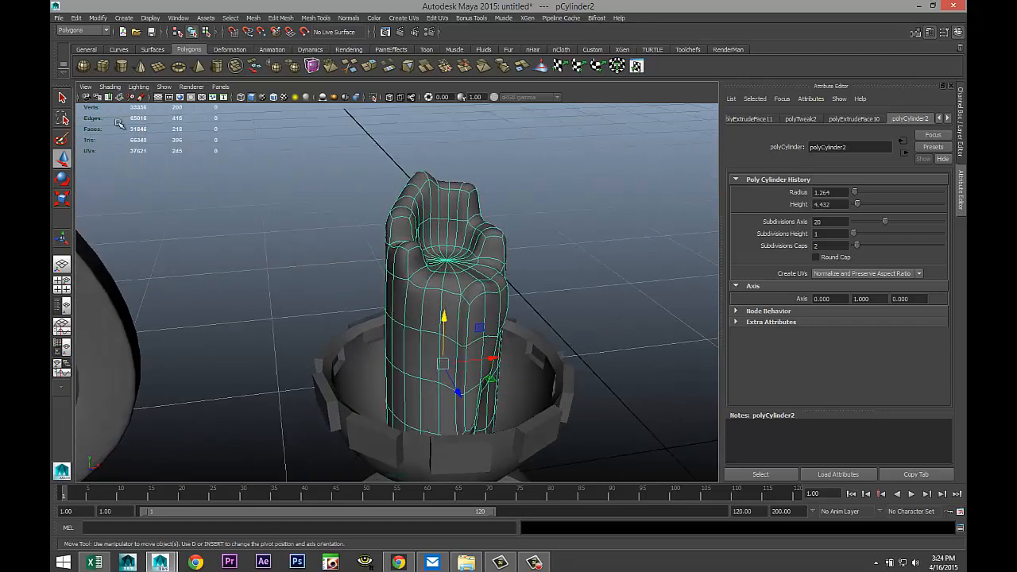
{"action": "left_click", "coordinate": [121, 66]}
{"action": "scroll", "coordinate": [540, 331], "scroll_direction": "down", "scroll_amount": 5}
{"action": "left_click", "coordinate": [581, 454]}
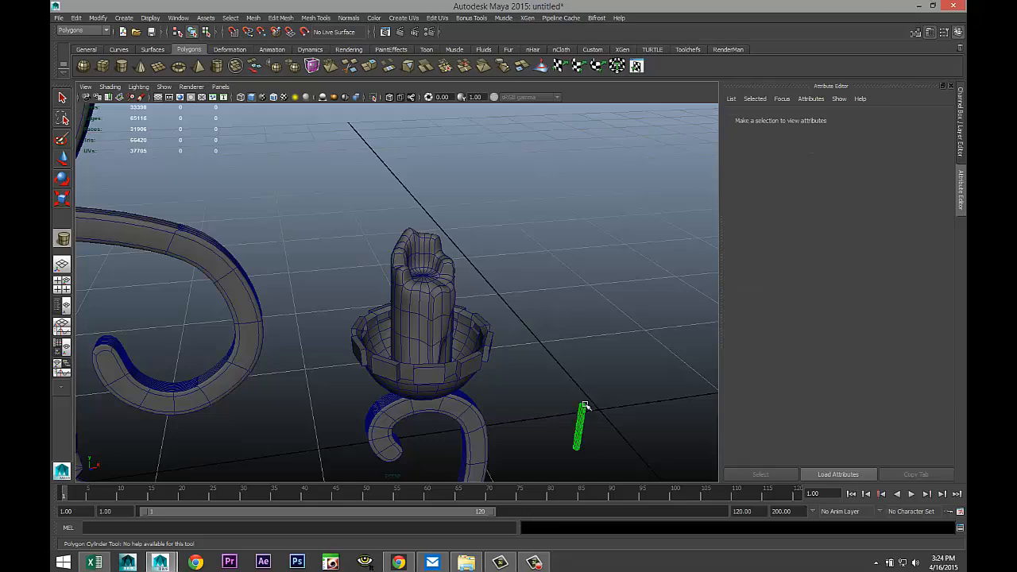
{"action": "left_click_drag", "start_coordinate": [585, 407], "coordinate": [584, 405]}
Set the Insert Edge Loop tool to multiple edge loops with 6 loops and add them around the wick cylinder
{"action": "left_click", "coordinate": [291, 18]}
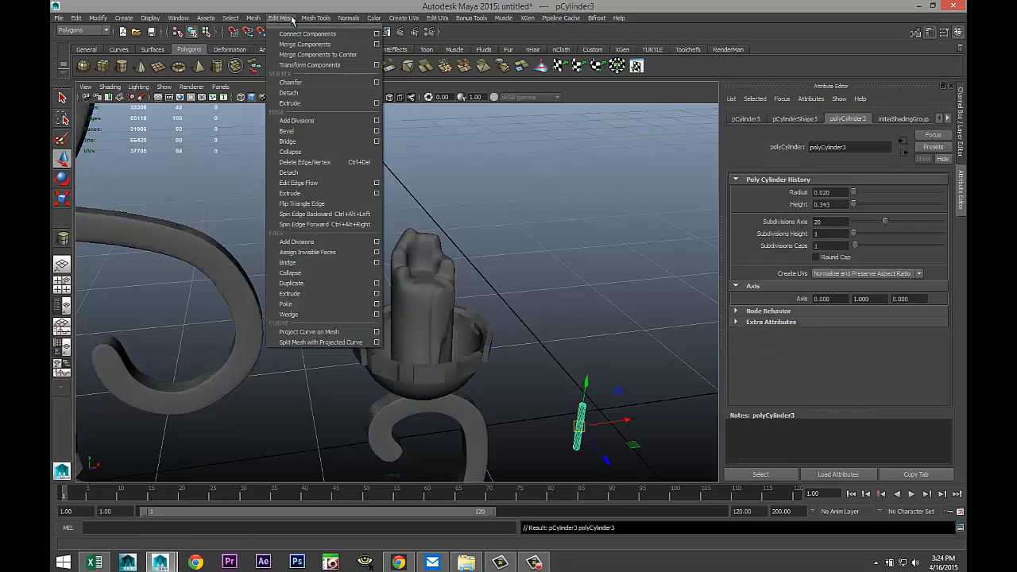
{"action": "left_click", "coordinate": [315, 17]}
{"action": "left_click", "coordinate": [316, 17]}
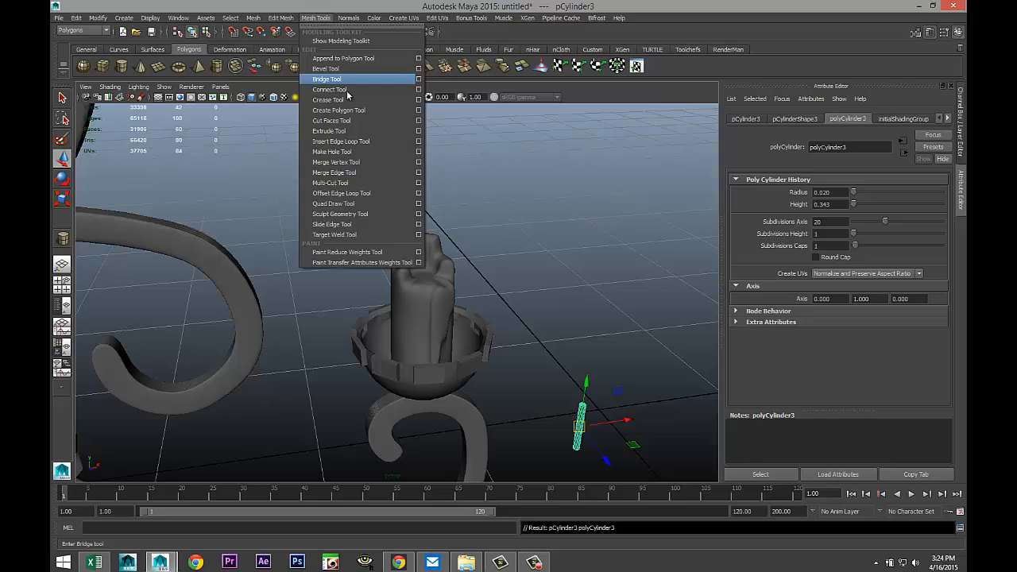
{"action": "left_click", "coordinate": [375, 141]}
{"action": "left_click", "coordinate": [316, 17]}
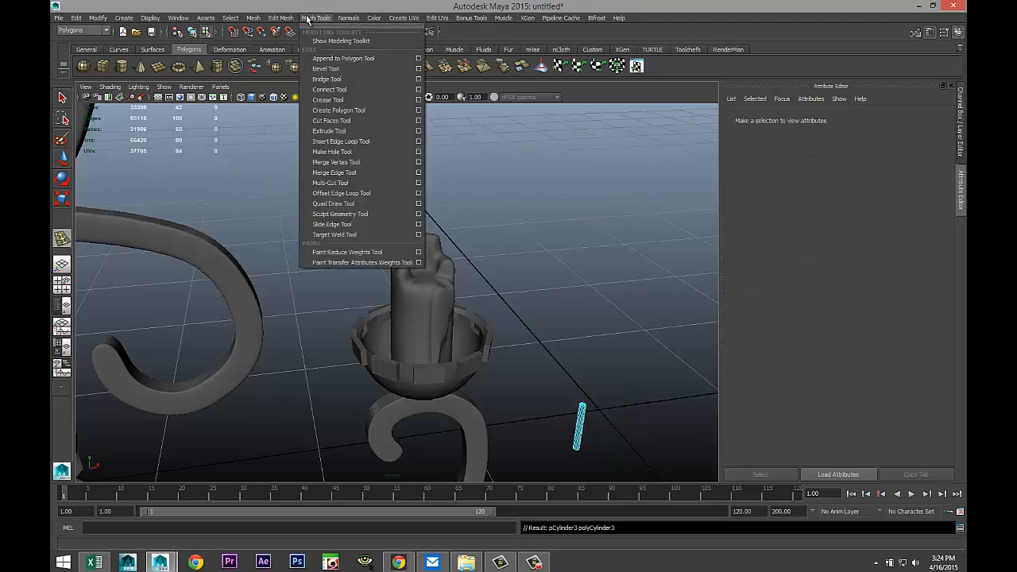
{"action": "left_click", "coordinate": [419, 141]}
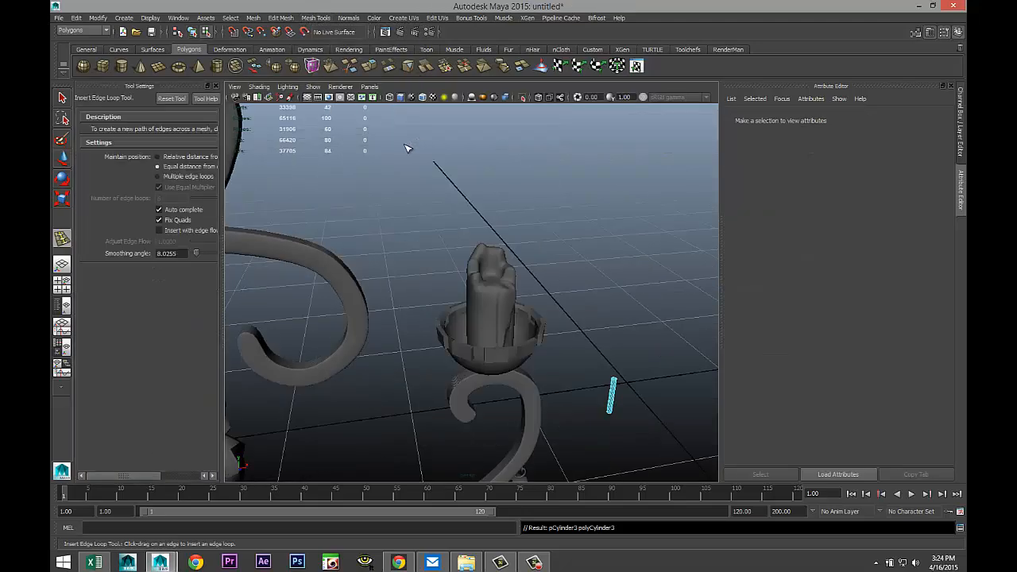
{"action": "left_click", "coordinate": [158, 176]}
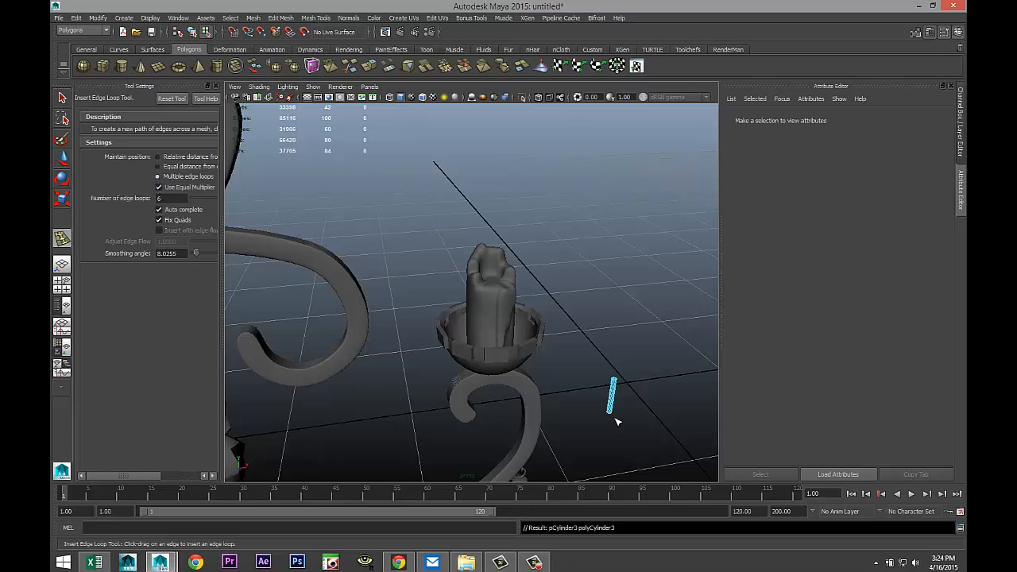
{"action": "scroll", "coordinate": [640, 419], "scroll_direction": "up", "scroll_amount": 2}
{"action": "middle_click_drag", "start_coordinate": [635, 416], "coordinate": [504, 289], "text": "alt"}
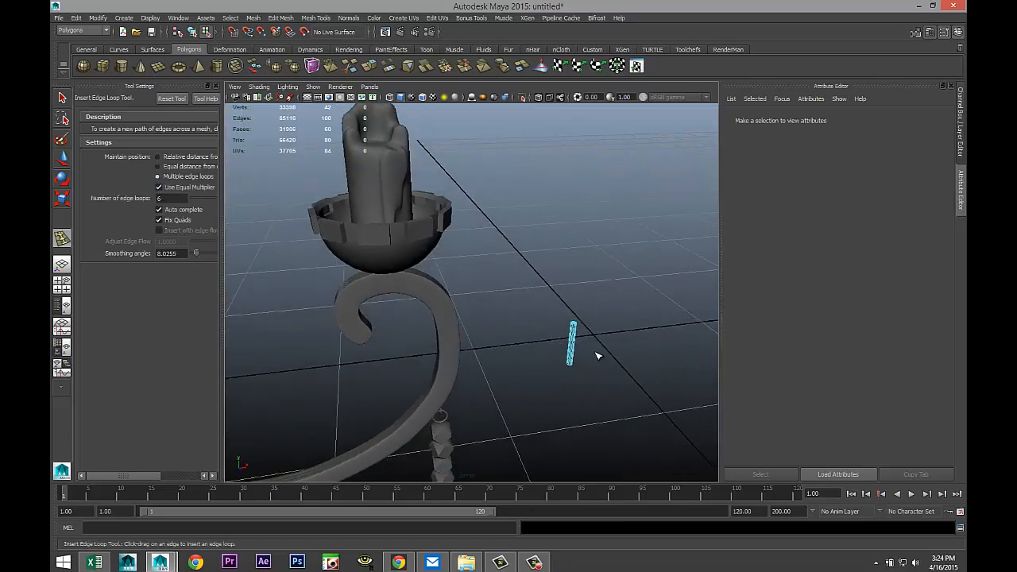
{"action": "left_click", "coordinate": [574, 348]}
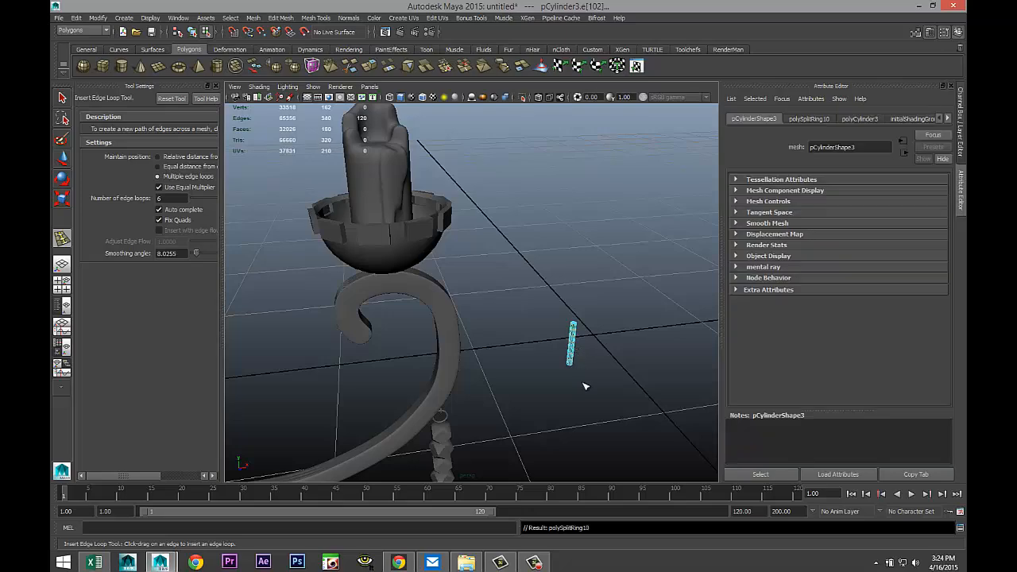
Bend the wick slightly by selecting successively higher sections of its faces and shifting them sideways along X
{"action": "key", "text": "f"}
{"action": "scroll", "coordinate": [526, 342], "scroll_direction": "down", "scroll_amount": 4}
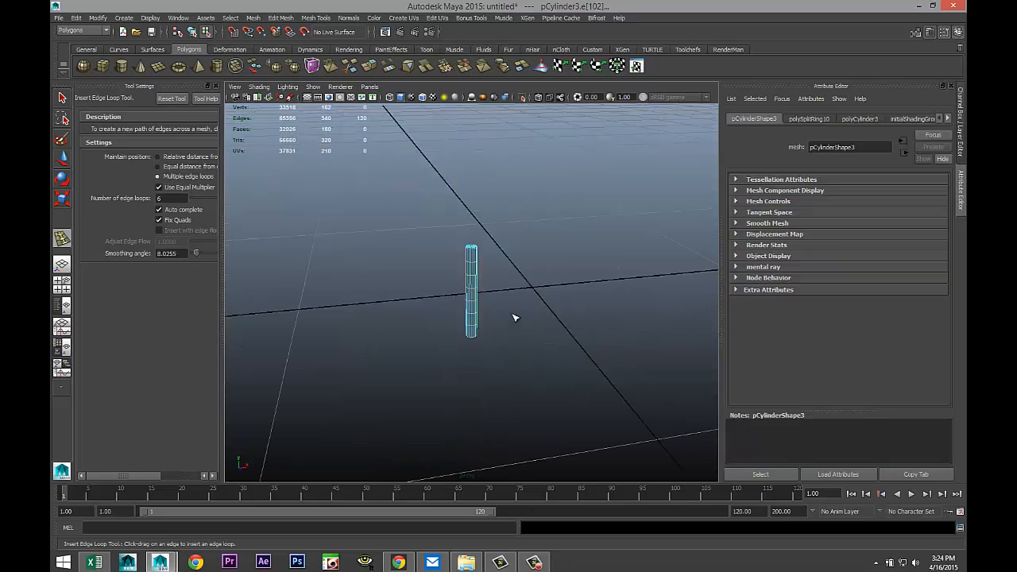
{"action": "scroll", "coordinate": [517, 306], "scroll_direction": "up", "scroll_amount": 5}
{"action": "scroll", "coordinate": [506, 294], "scroll_direction": "down", "scroll_amount": 6}
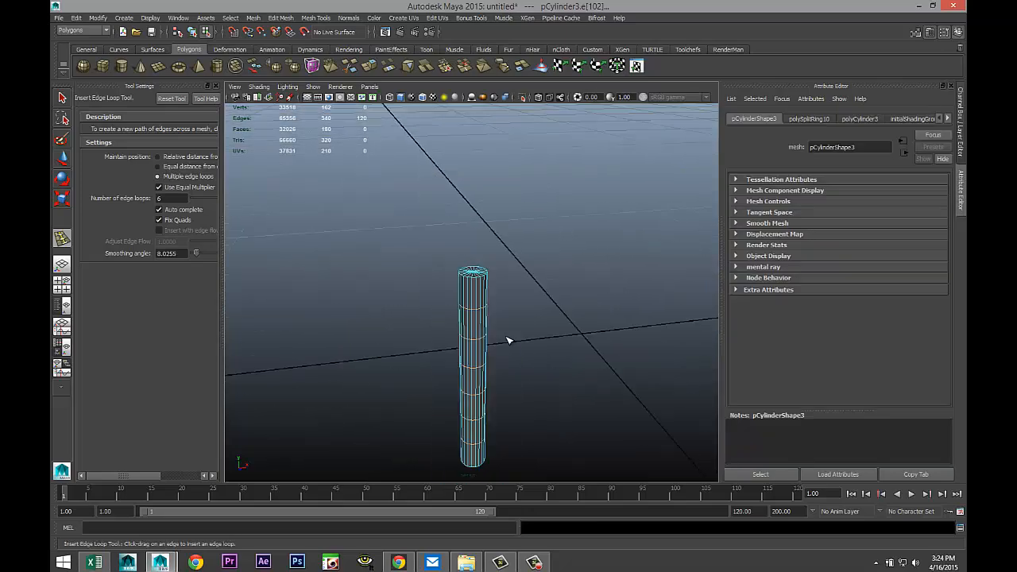
{"action": "right_click_drag", "start_coordinate": [472, 294], "coordinate": [472, 320]}
{"action": "key", "text": "q"}
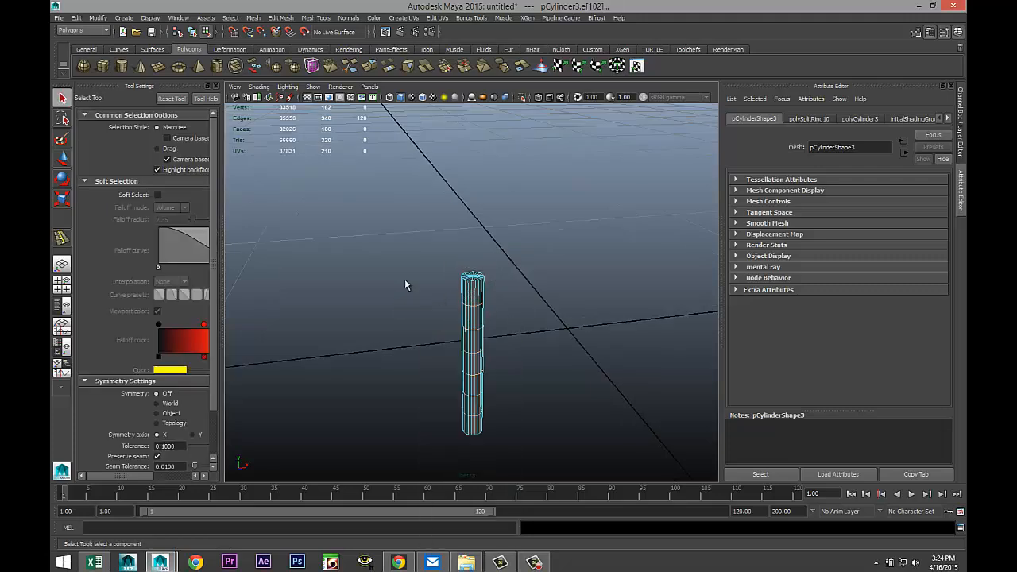
{"action": "left_click_drag", "start_coordinate": [407, 256], "coordinate": [528, 333]}
{"action": "key", "text": "w"}
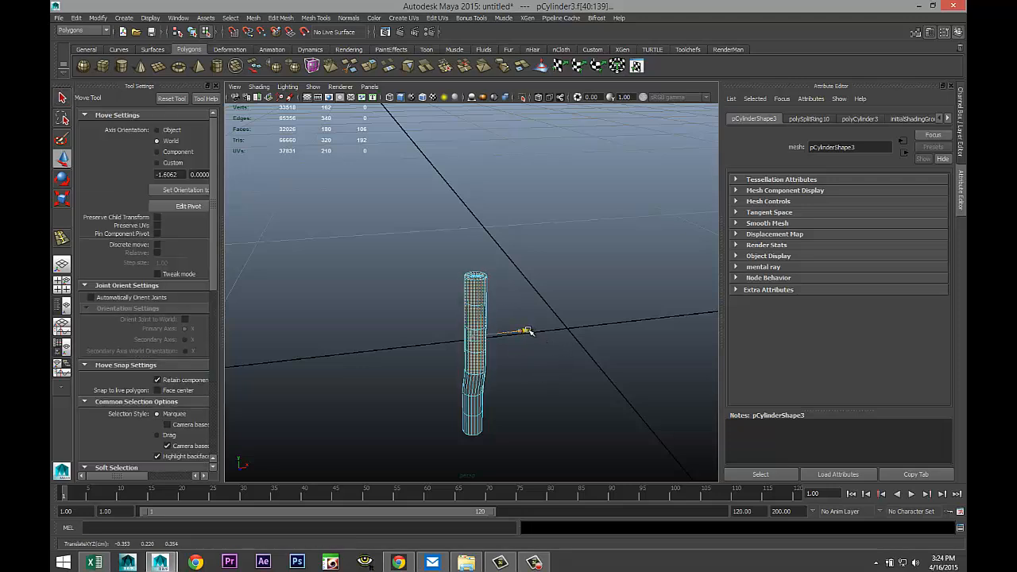
{"action": "left_click_drag", "start_coordinate": [434, 256], "coordinate": [522, 304]}
{"action": "left_click_drag", "start_coordinate": [466, 254], "coordinate": [540, 290]}
Return the wick to object mode, select it and move it in X and Y towards the candle's cup
{"action": "right_click_drag", "start_coordinate": [470, 411], "coordinate": [510, 287]}
{"action": "left_click", "coordinate": [478, 343]}
{"action": "scroll", "coordinate": [437, 373], "scroll_direction": "down", "scroll_amount": 5}
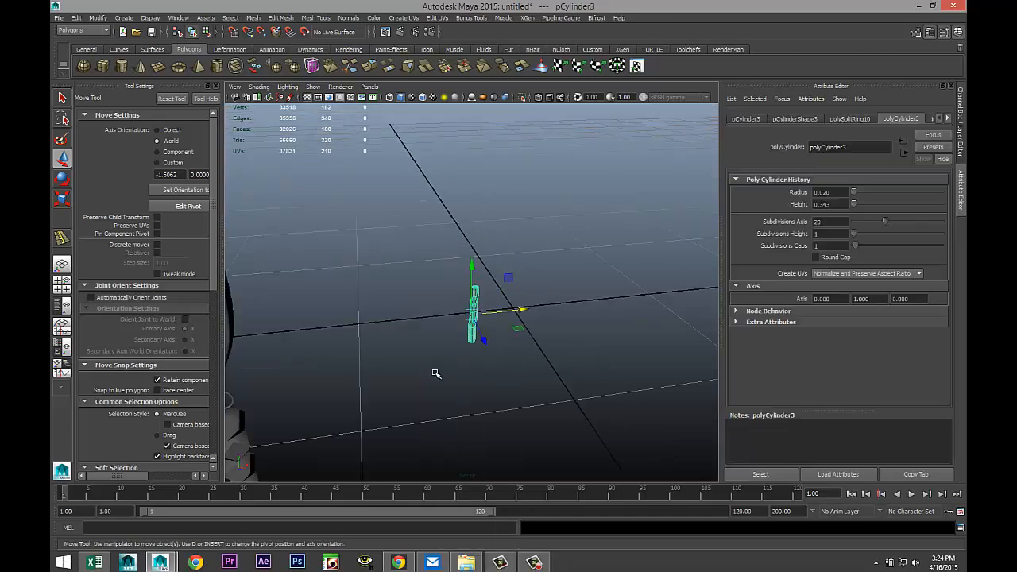
{"action": "left_click_drag", "start_coordinate": [523, 293], "coordinate": [463, 299]}
{"action": "left_click_drag", "start_coordinate": [413, 239], "coordinate": [408, 169]}
Snap the wick to the centre vertex of the candle's cup in the top view
{"action": "left_click", "coordinate": [63, 286]}
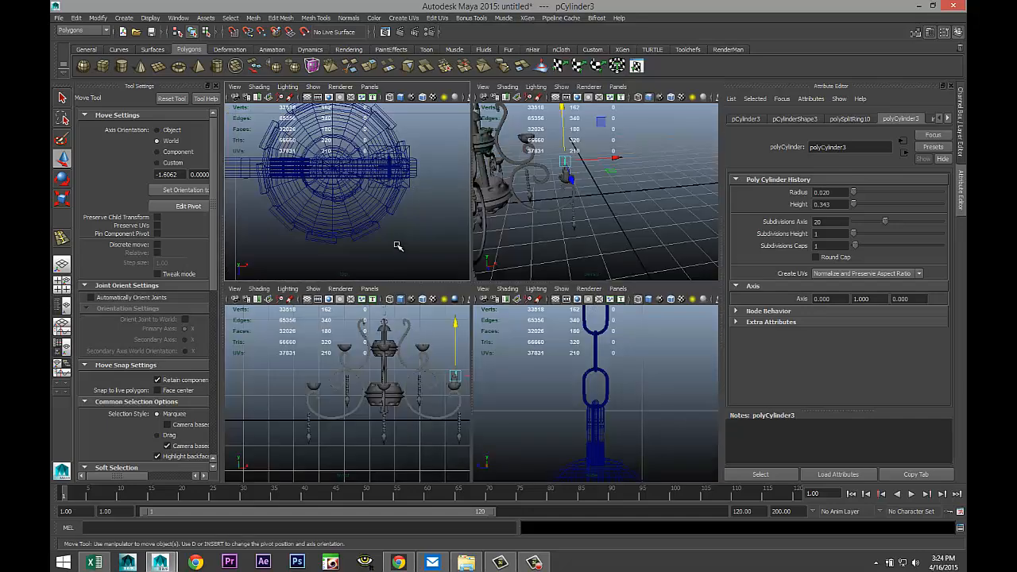
{"action": "key", "text": "space"}
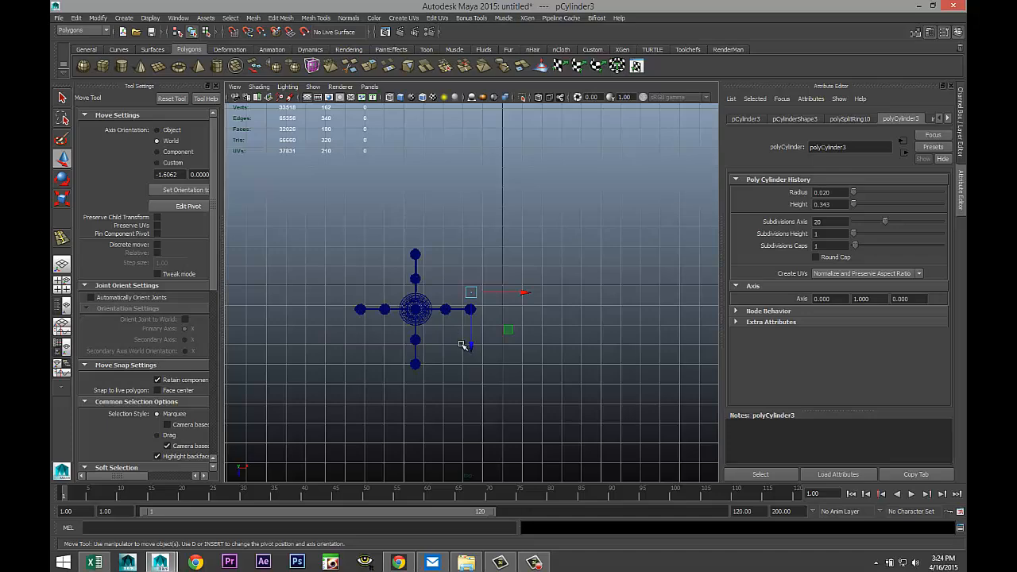
{"action": "right_click_drag", "start_coordinate": [464, 344], "coordinate": [515, 380], "text": "alt"}
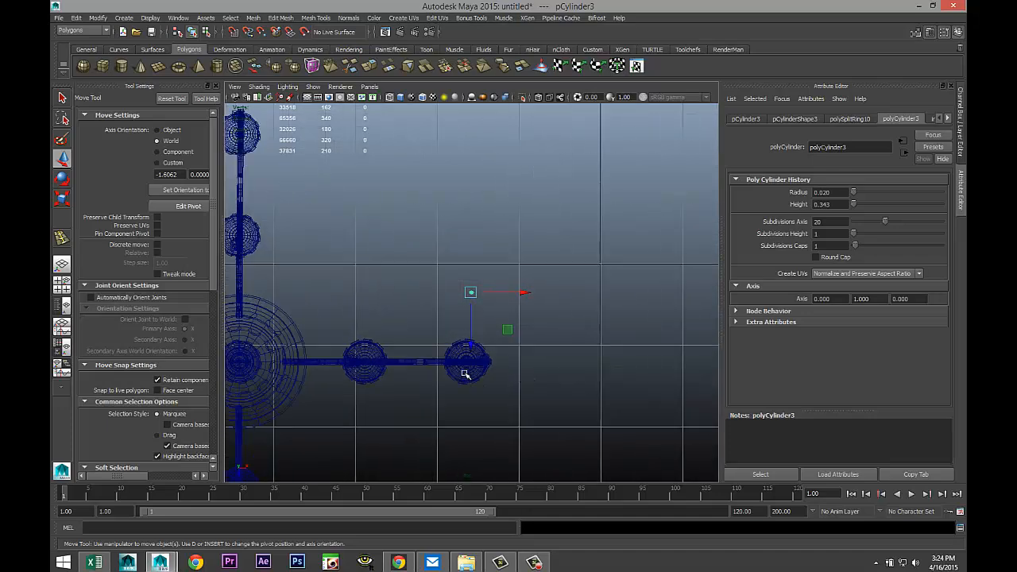
{"action": "left_click_drag", "start_coordinate": [470, 293], "coordinate": [465, 360]}
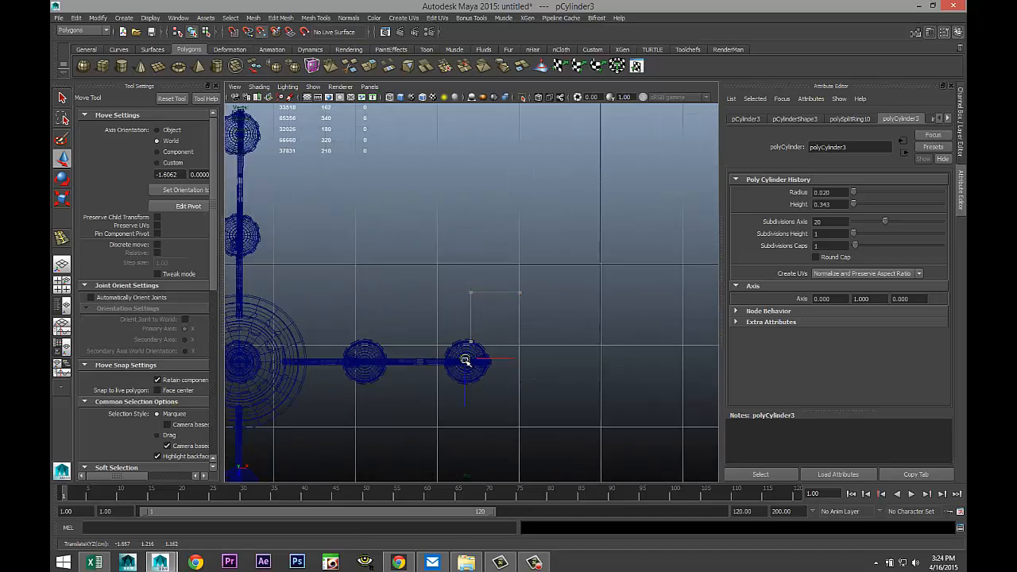
{"action": "key", "text": "f"}
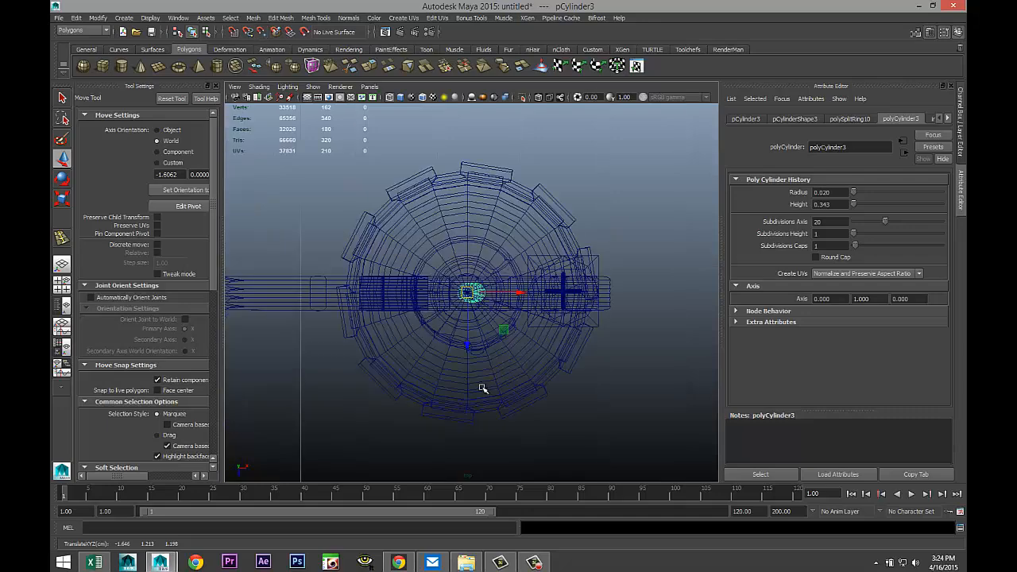
{"action": "scroll", "coordinate": [480, 386], "scroll_direction": "up", "scroll_amount": 4}
Raise the wick through the candle in the perspective view to a height of about 1.86 cm
{"action": "key", "text": "space"}
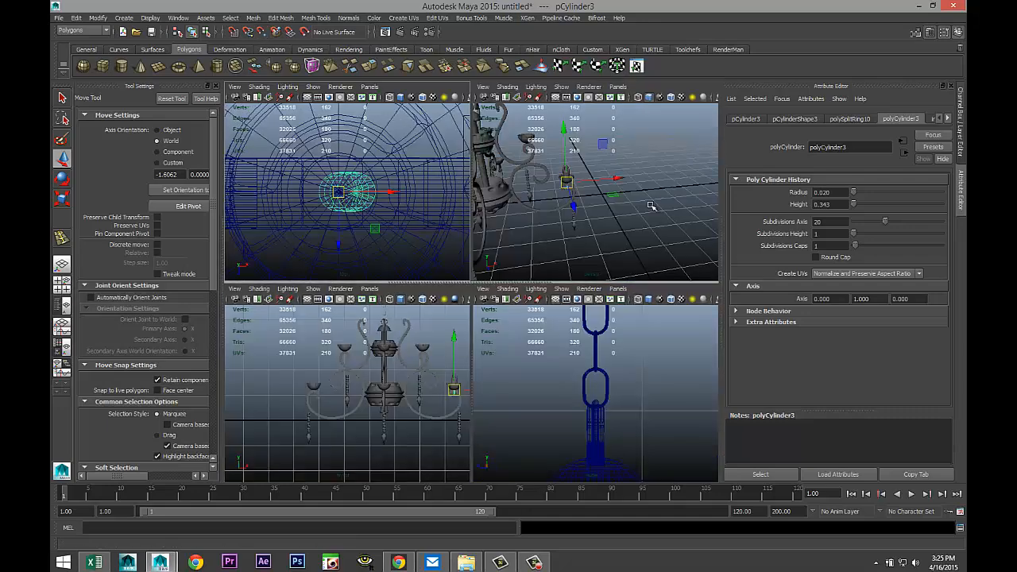
{"action": "key", "text": "space"}
{"action": "key", "text": "f"}
{"action": "scroll", "coordinate": [484, 268], "scroll_direction": "down", "scroll_amount": 3}
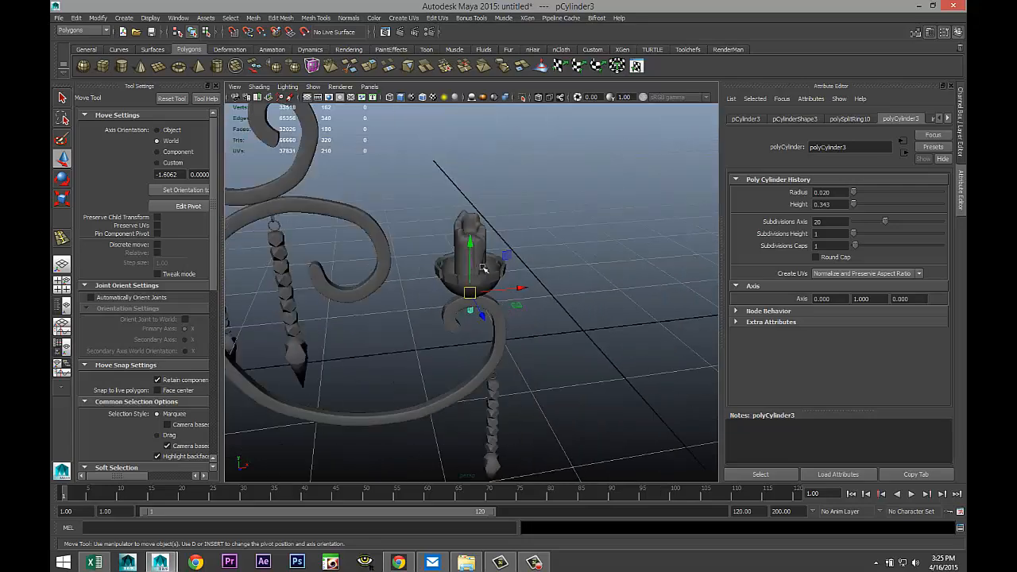
{"action": "scroll", "coordinate": [481, 262], "scroll_direction": "up", "scroll_amount": 4}
{"action": "left_click_drag", "start_coordinate": [466, 246], "coordinate": [467, 119]}
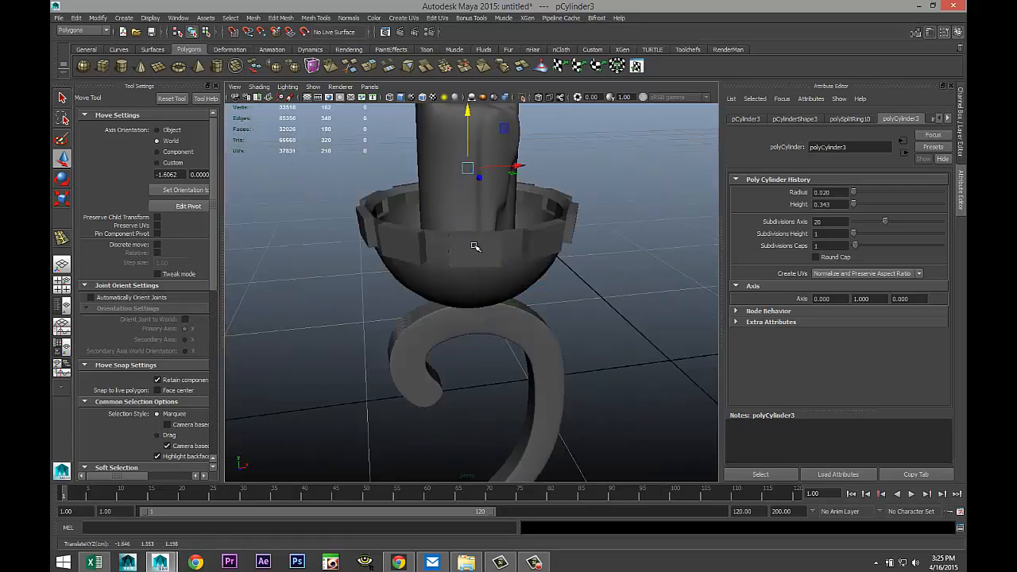
{"action": "left_click_drag", "start_coordinate": [482, 263], "coordinate": [488, 387], "text": "alt"}
{"action": "left_click_drag", "start_coordinate": [474, 296], "coordinate": [468, 163]}
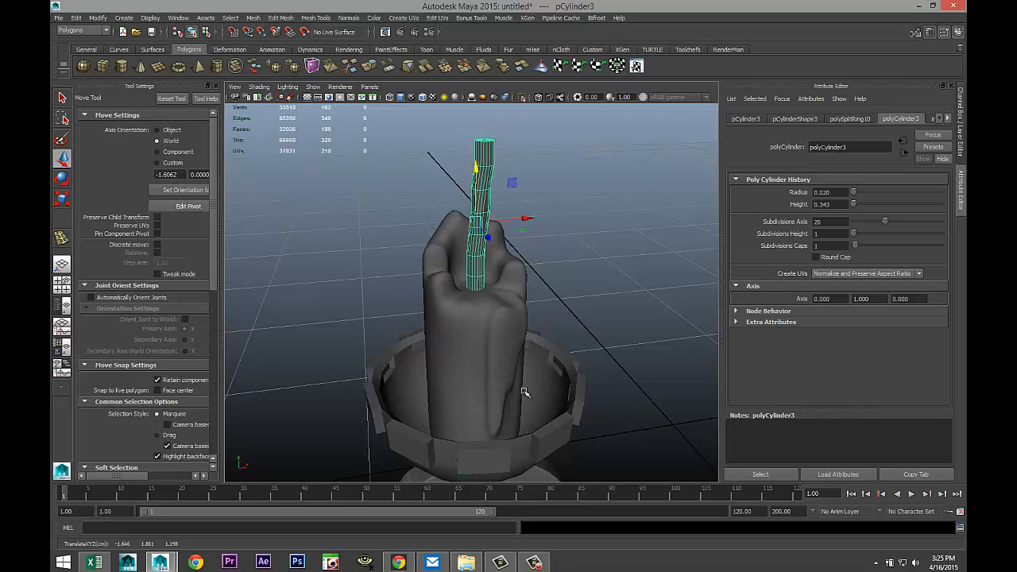
Scale the wick uniformly to about 0.2 and lower it into the candle's hollow at a height of about 1.73 cm
{"action": "key", "text": "r"}
{"action": "left_click_drag", "start_coordinate": [476, 226], "coordinate": [414, 229]}
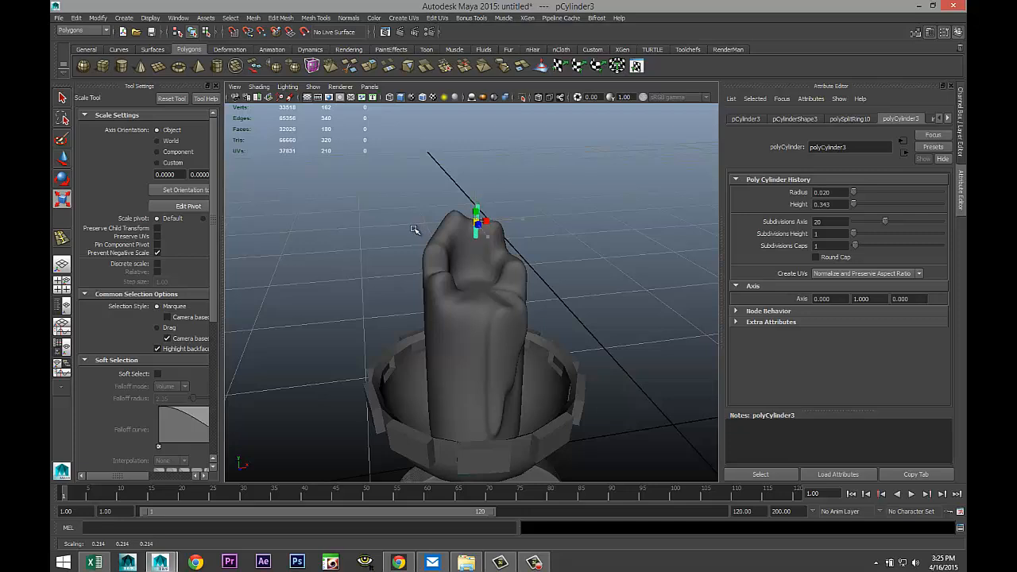
{"action": "key", "text": "w"}
{"action": "left_click_drag", "start_coordinate": [475, 166], "coordinate": [487, 226]}
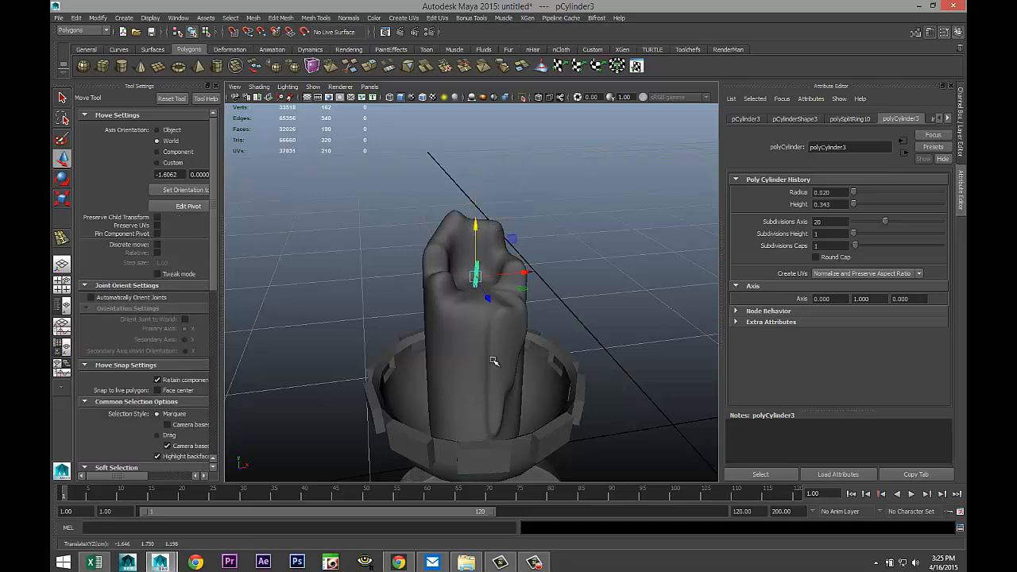
Combine the candle and its wick into one mesh
{"action": "left_click", "coordinate": [466, 359]}
{"action": "left_click", "coordinate": [476, 267], "text": "shift"}
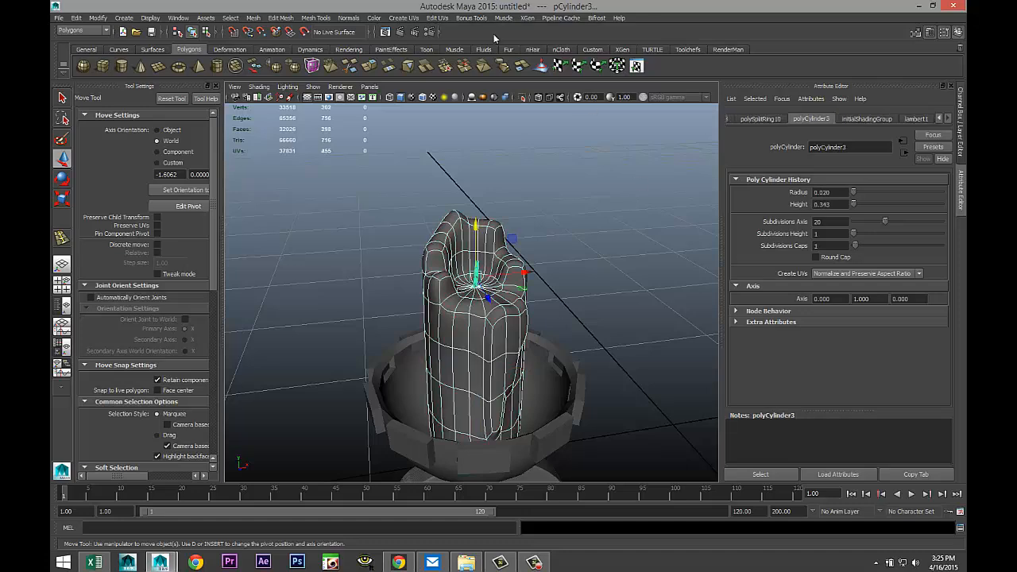
{"action": "left_click", "coordinate": [253, 17]}
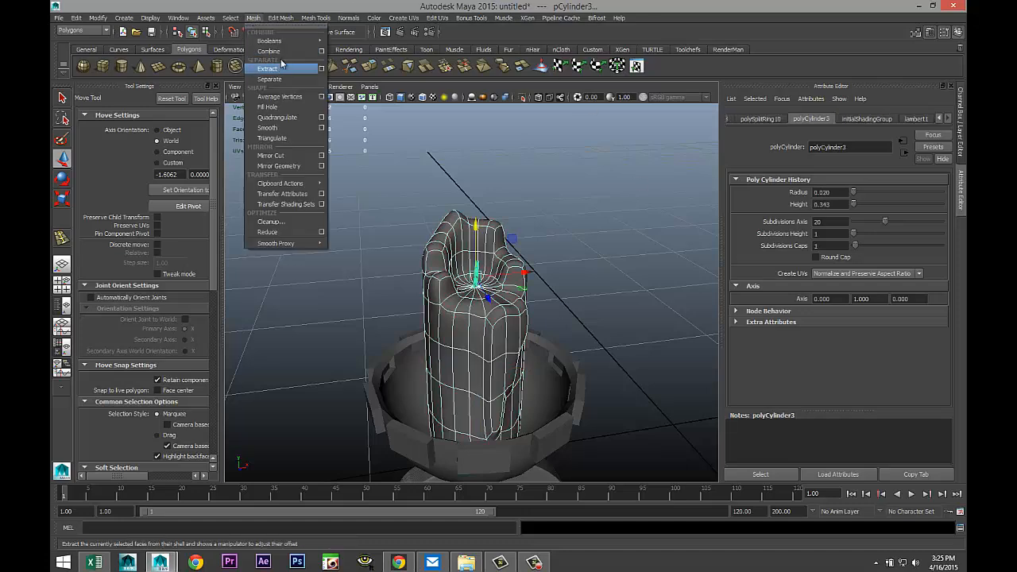
{"action": "left_click", "coordinate": [283, 51]}
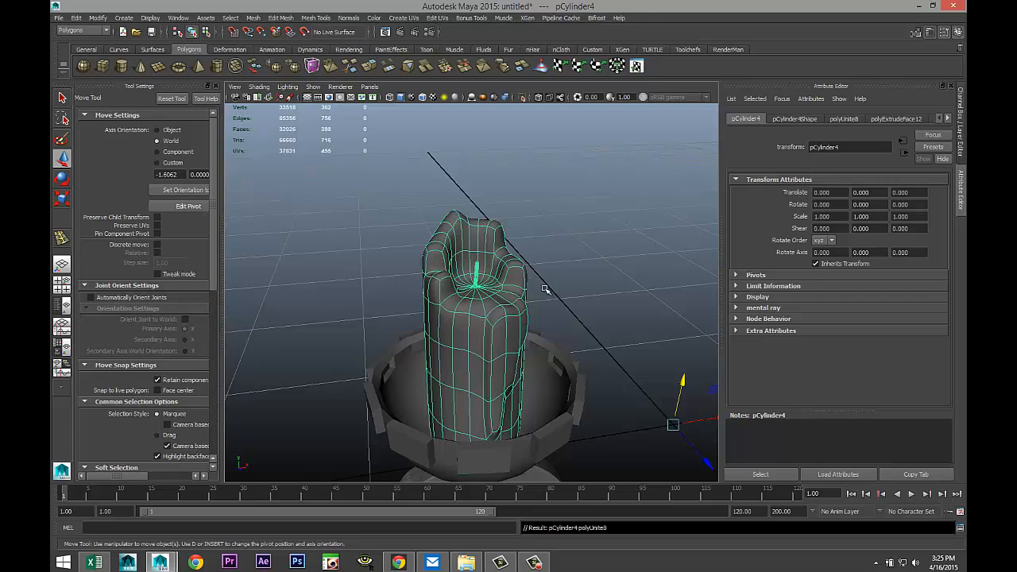
Duplicate the combined candle and move the copy about -5.59 in X to the outer cup on the opposite arm
{"action": "scroll", "coordinate": [545, 291], "scroll_direction": "down", "scroll_amount": 8}
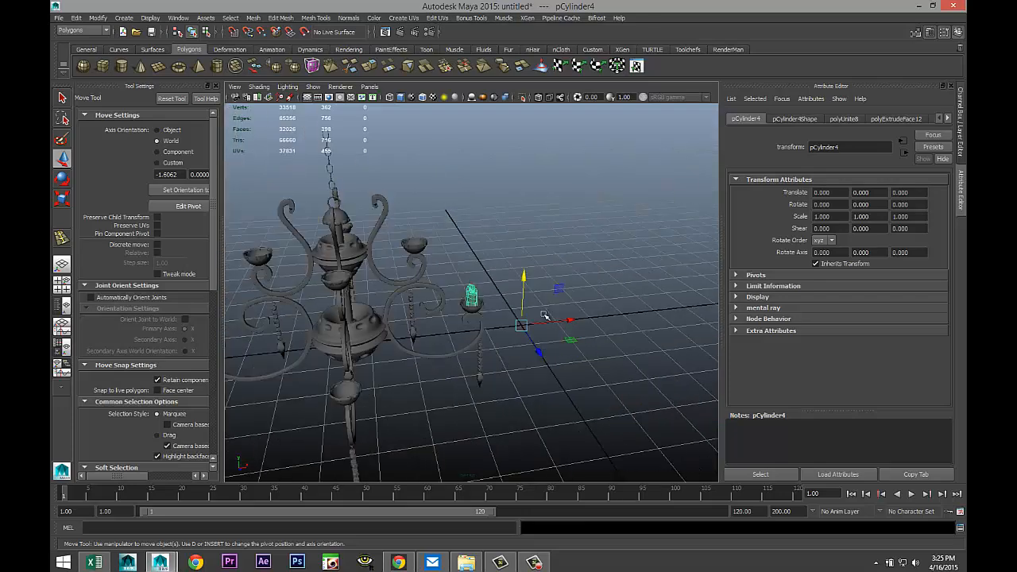
{"action": "key", "text": "ctrl+d"}
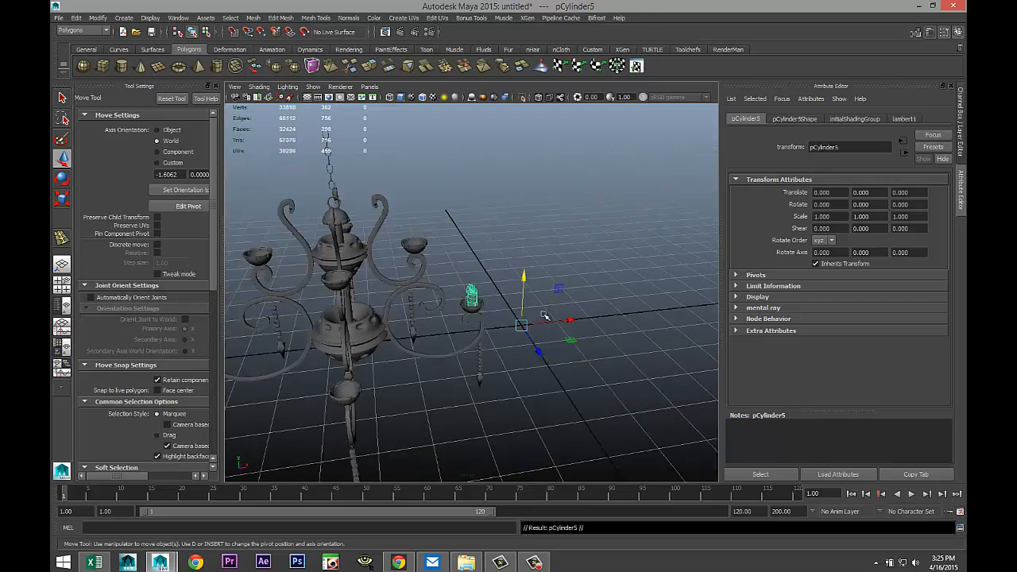
{"action": "scroll", "coordinate": [515, 341], "scroll_direction": "down", "scroll_amount": 3}
{"action": "scroll", "coordinate": [516, 352], "scroll_direction": "up", "scroll_amount": 3}
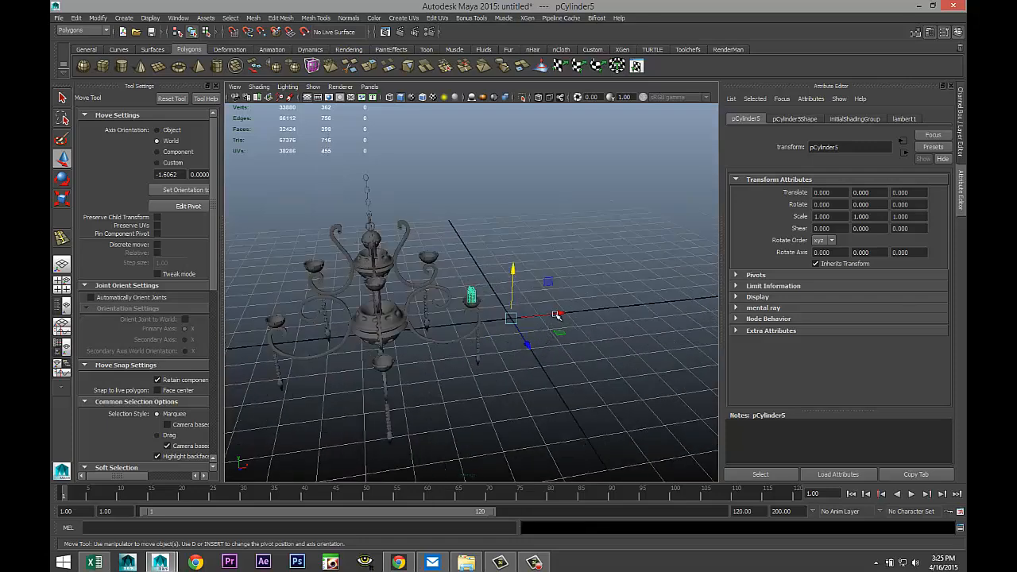
{"action": "left_click_drag", "start_coordinate": [558, 315], "coordinate": [390, 334]}
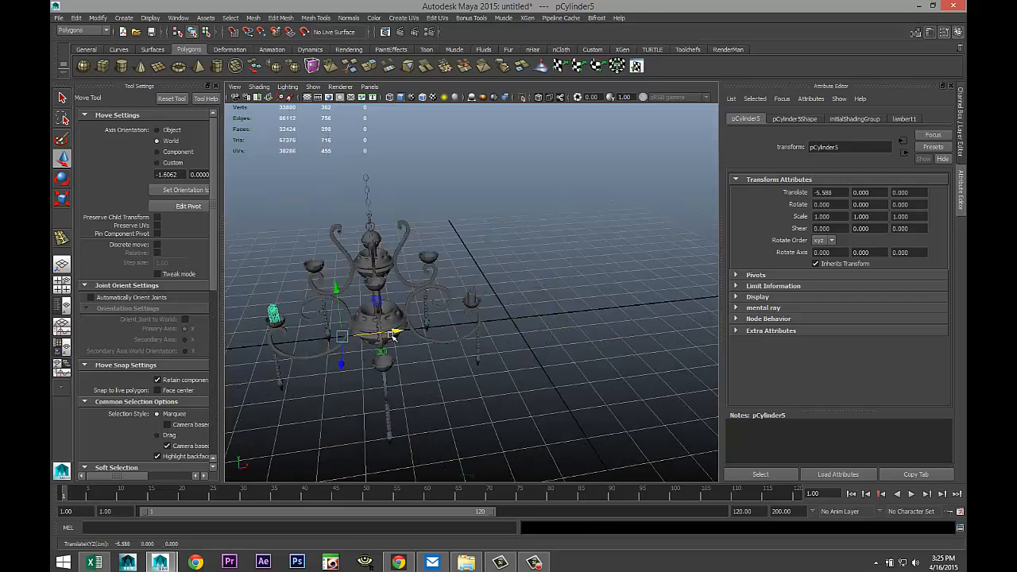
Centre the copied candle's pivot and snap it along X to the opposite cup's centre in the top view, at about -5.564
{"action": "left_click", "coordinate": [67, 284]}
{"action": "key", "text": "space"}
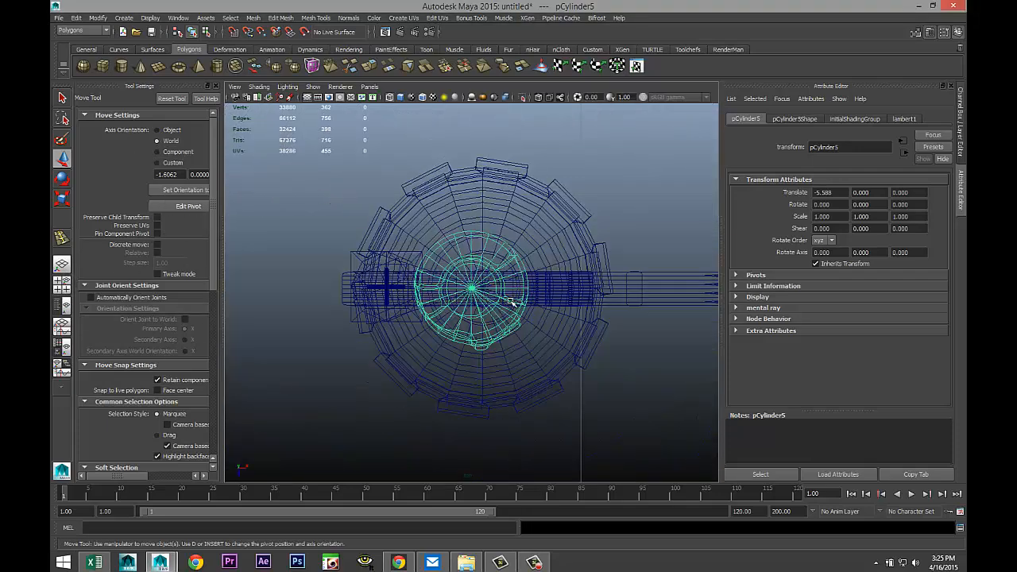
{"action": "left_click", "coordinate": [98, 18]}
{"action": "left_click", "coordinate": [129, 119]}
{"action": "mouse_move", "coordinate": [521, 299]}
{"action": "left_mouse_down"}
{"action": "mouse_move", "coordinate": [593, 295]}
{"action": "mouse_move", "coordinate": [533, 293]}
{"action": "left_mouse_up"}
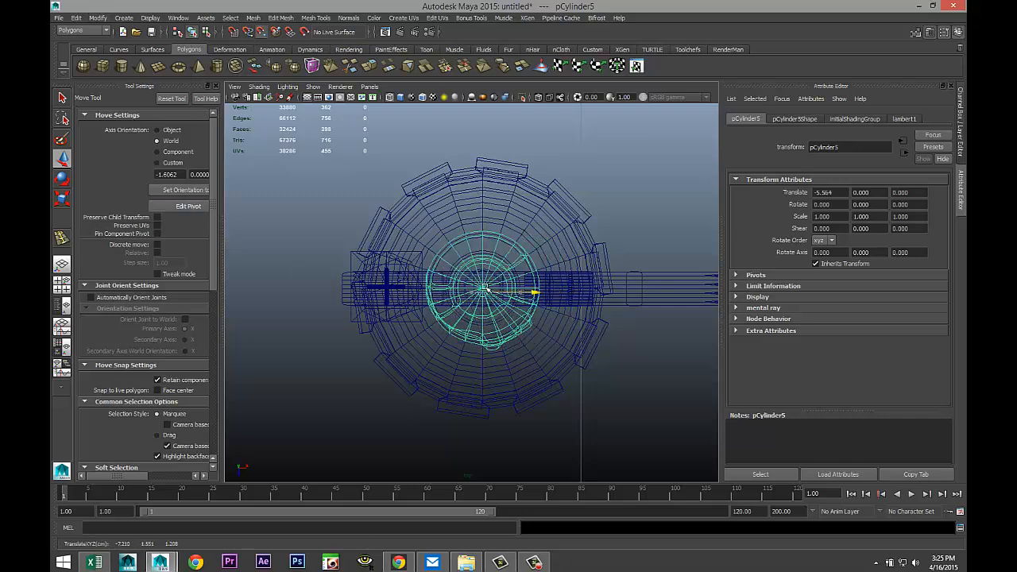
Combine the two opposite outer candles into one mesh and centre its pivot
{"action": "left_click", "coordinate": [61, 284]}
{"action": "key", "text": "space"}
{"action": "scroll", "coordinate": [504, 300], "scroll_direction": "up", "scroll_amount": 3}
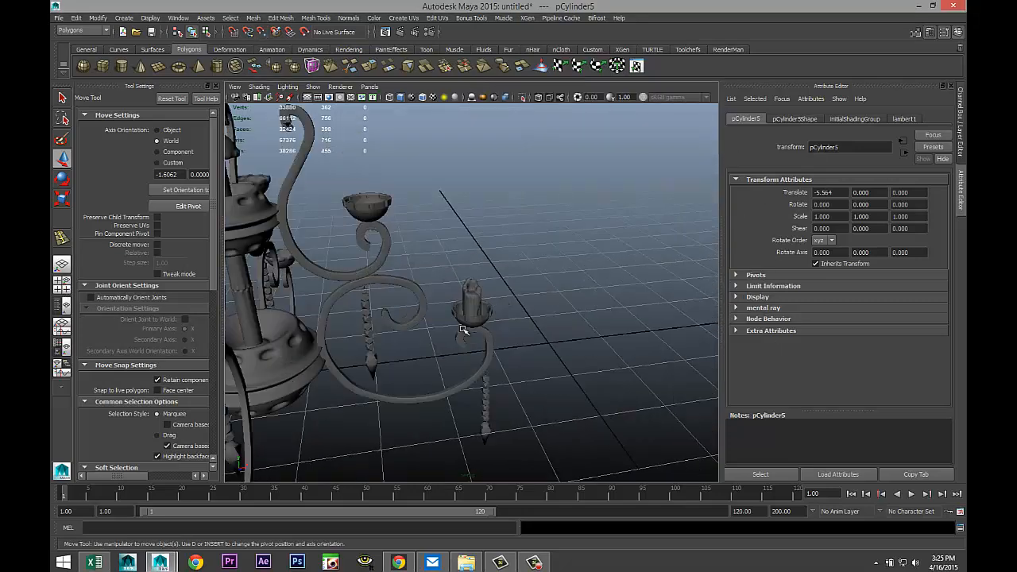
{"action": "scroll", "coordinate": [469, 331], "scroll_direction": "up", "scroll_amount": 4}
{"action": "scroll", "coordinate": [552, 313], "scroll_direction": "up", "scroll_amount": 3}
{"action": "left_click_drag", "start_coordinate": [517, 339], "coordinate": [613, 324], "text": "alt"}
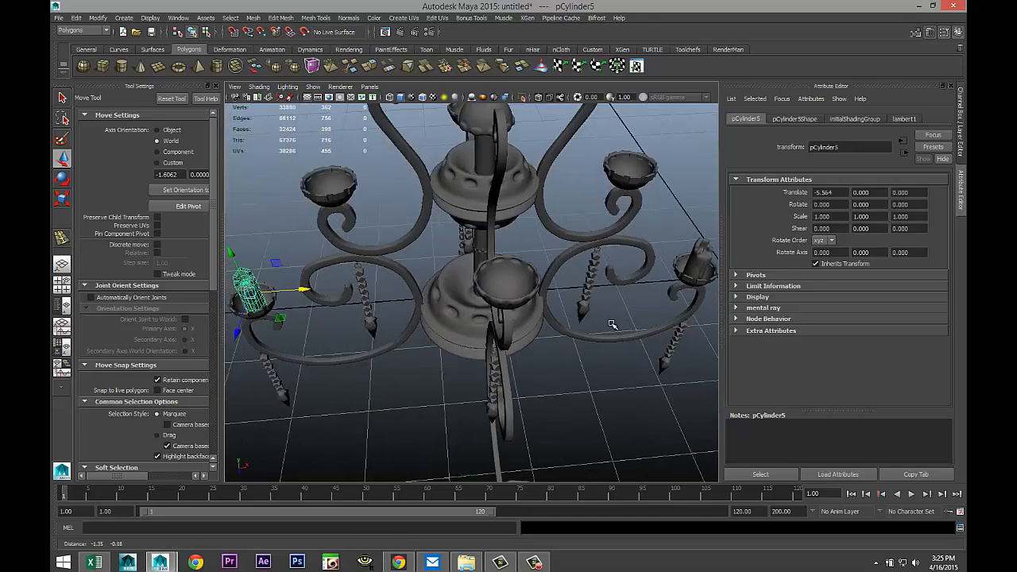
{"action": "left_click", "coordinate": [698, 269]}
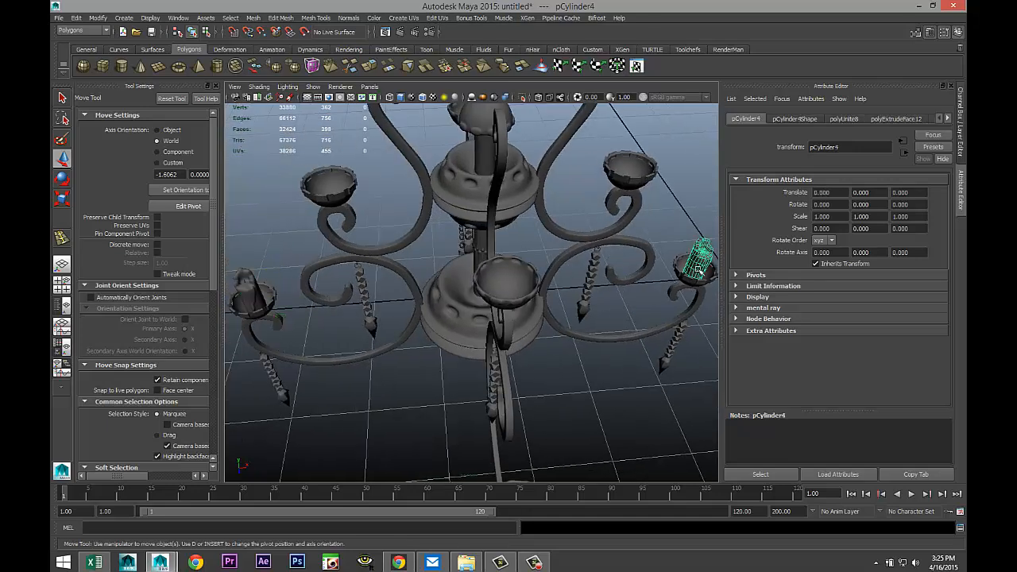
{"action": "left_click", "coordinate": [249, 288]}
{"action": "left_click", "coordinate": [253, 17]}
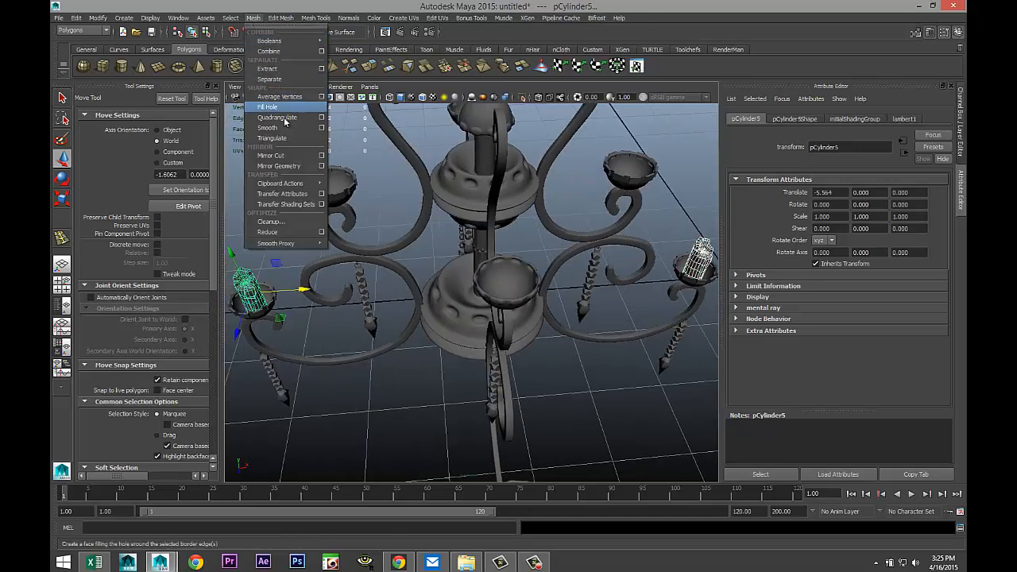
{"action": "left_click", "coordinate": [269, 51]}
{"action": "left_click", "coordinate": [98, 18]}
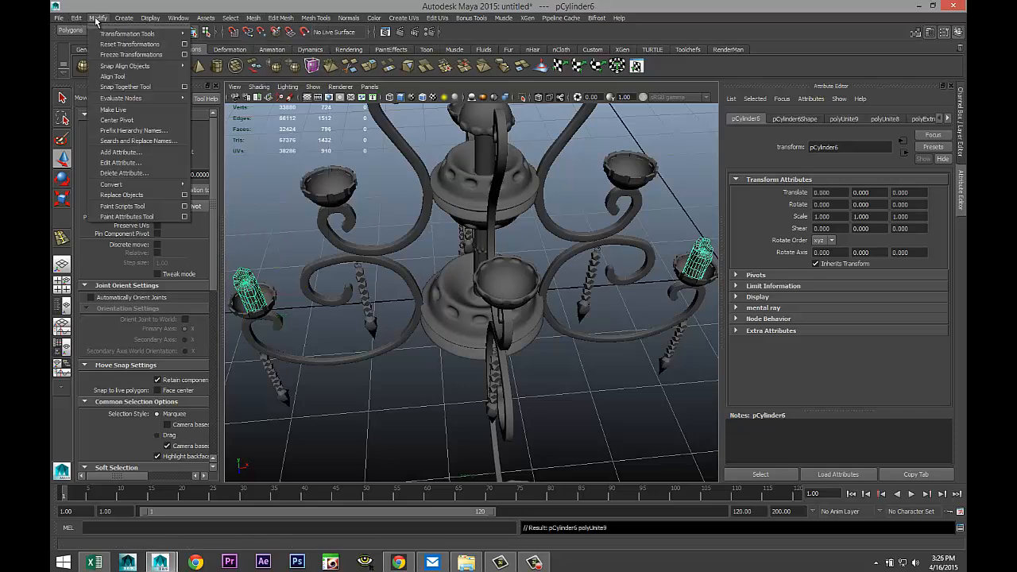
{"action": "left_click", "coordinate": [119, 120]}
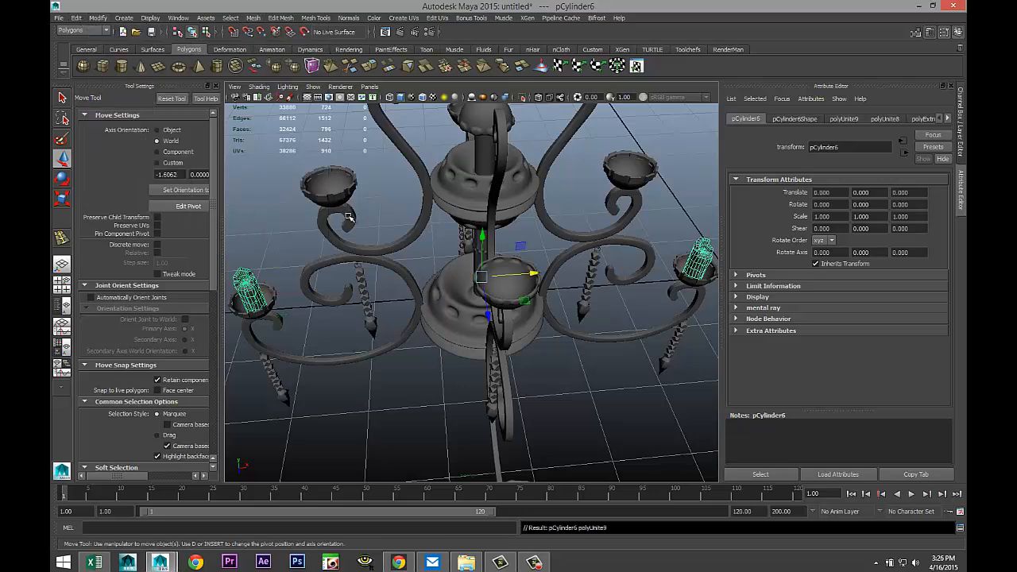
Duplicate the combined candle pair and rotate the copy -90 degrees about Y onto the remaining two outer cups
{"action": "scroll", "coordinate": [350, 219], "scroll_direction": "down", "scroll_amount": 5}
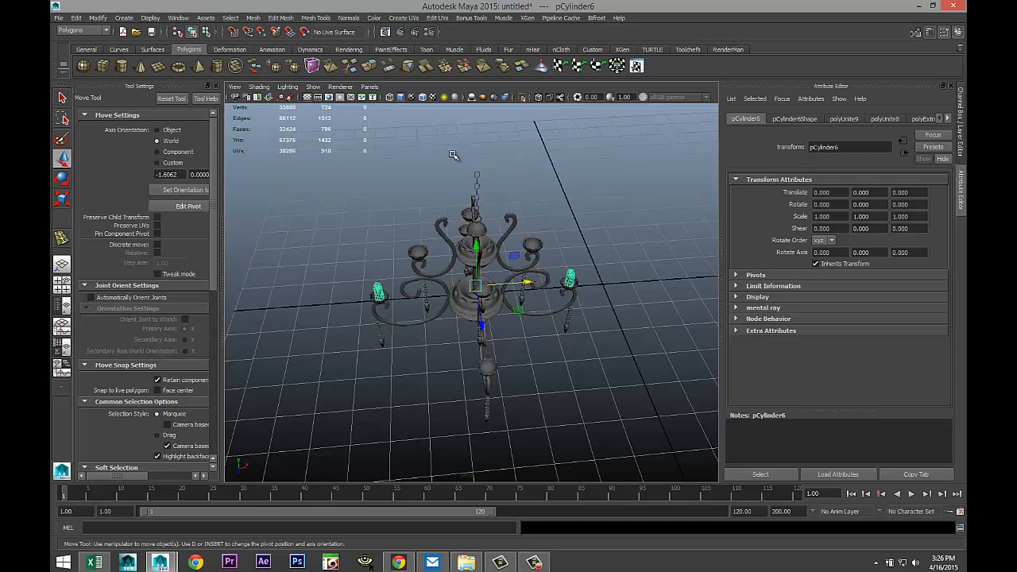
{"action": "key", "text": "ctrl+d"}
{"action": "key", "text": "e"}
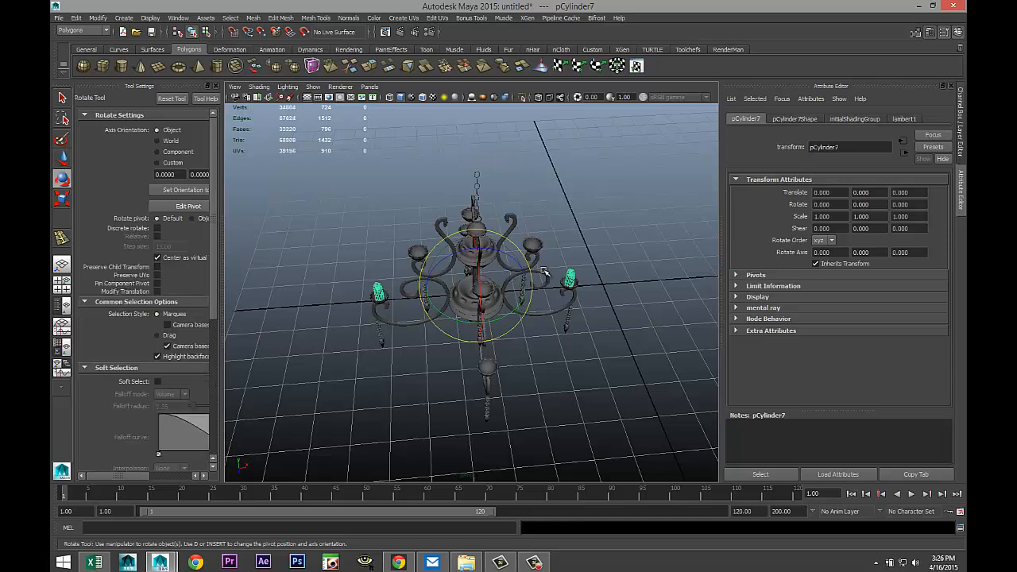
{"action": "left_click_drag", "start_coordinate": [503, 324], "coordinate": [410, 337]}
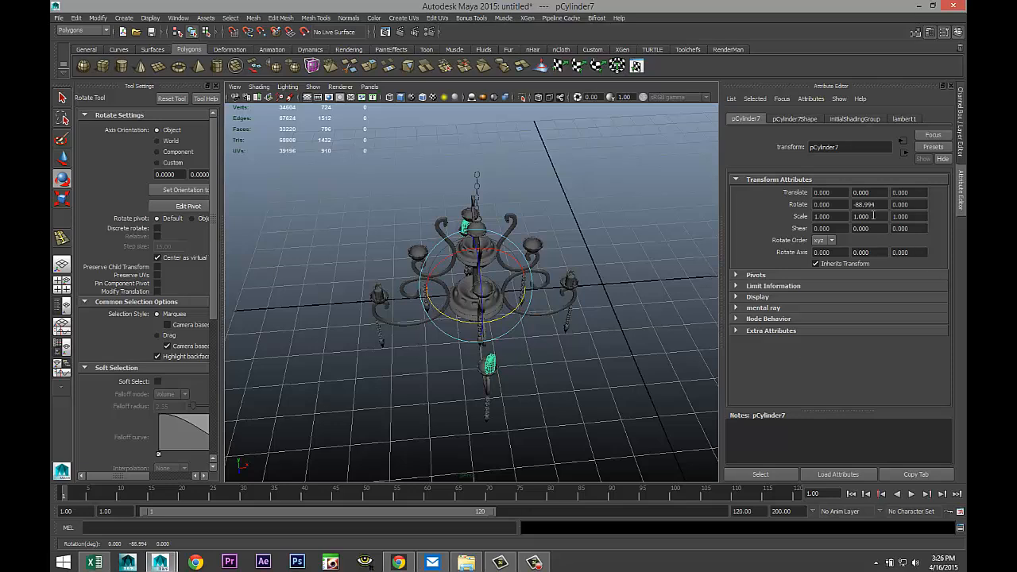
{"action": "left_click", "coordinate": [884, 203]}
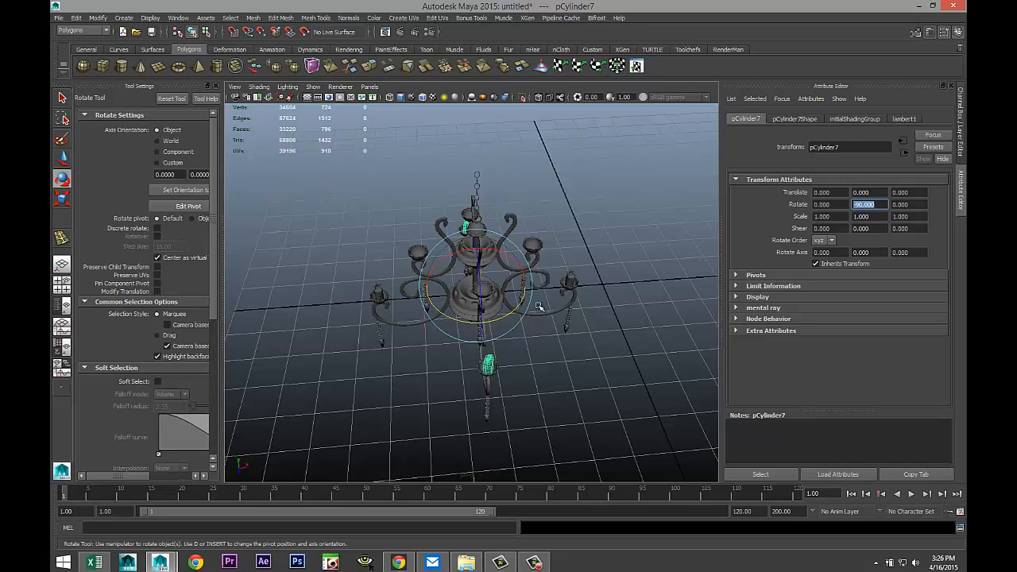
Separate the original, unrotated candle pair back into individual meshes
{"action": "scroll", "coordinate": [537, 310], "scroll_direction": "up", "scroll_amount": 5}
{"action": "left_click_drag", "start_coordinate": [527, 321], "coordinate": [548, 301], "text": "alt"}
{"action": "middle_click_drag", "start_coordinate": [529, 317], "coordinate": [542, 371], "text": "alt"}
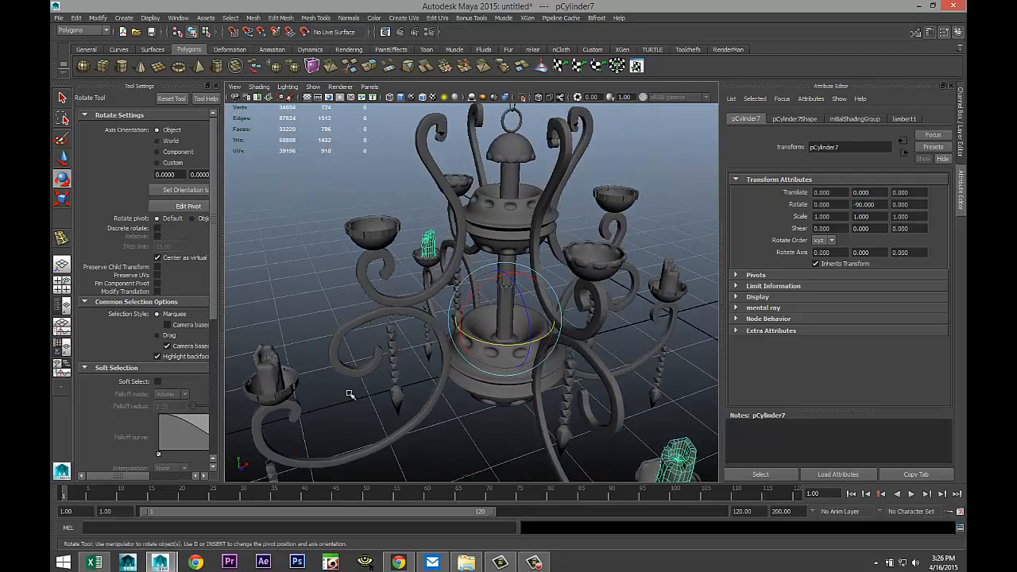
{"action": "left_click", "coordinate": [264, 372]}
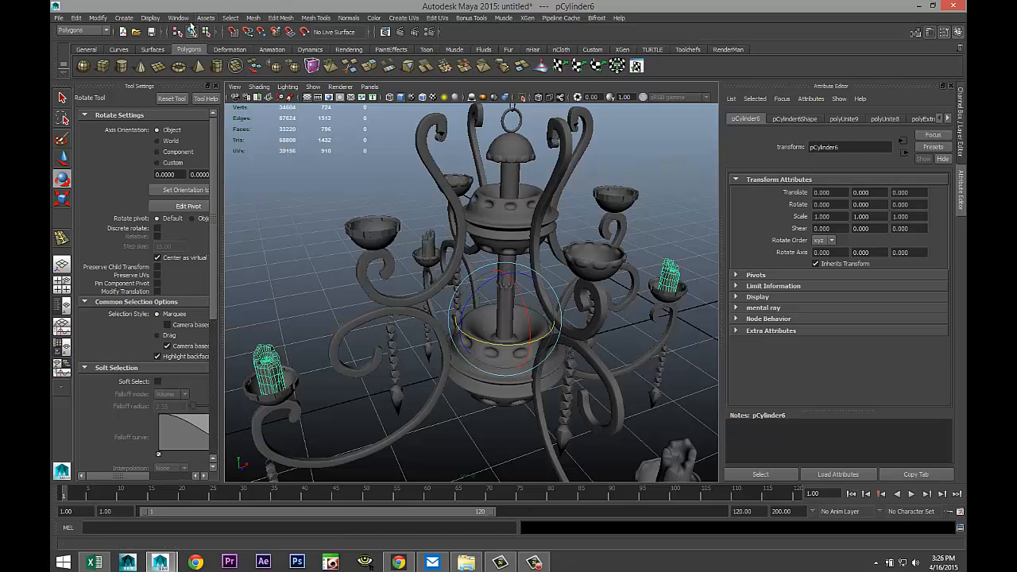
{"action": "left_click", "coordinate": [251, 17]}
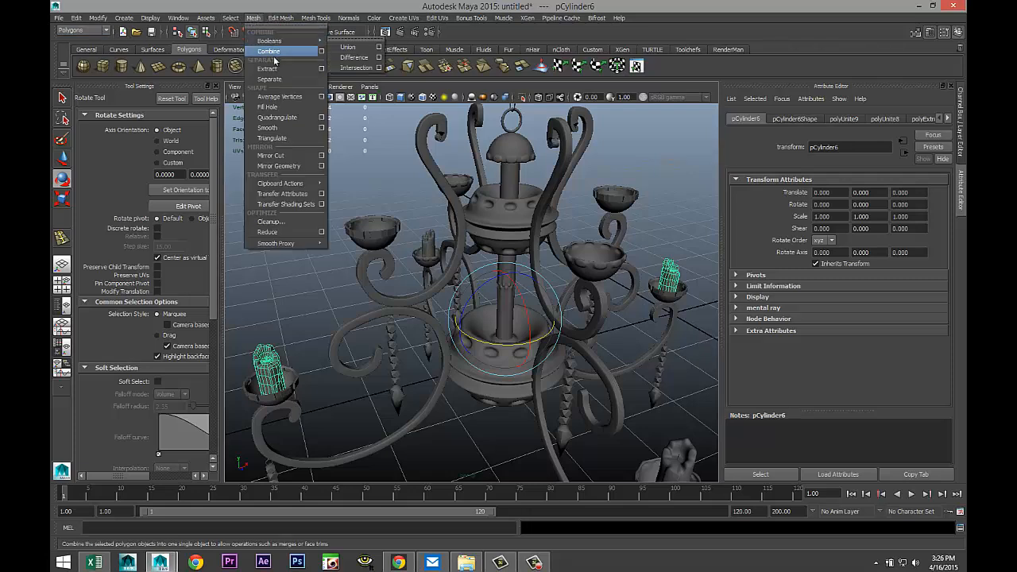
{"action": "left_click", "coordinate": [277, 82]}
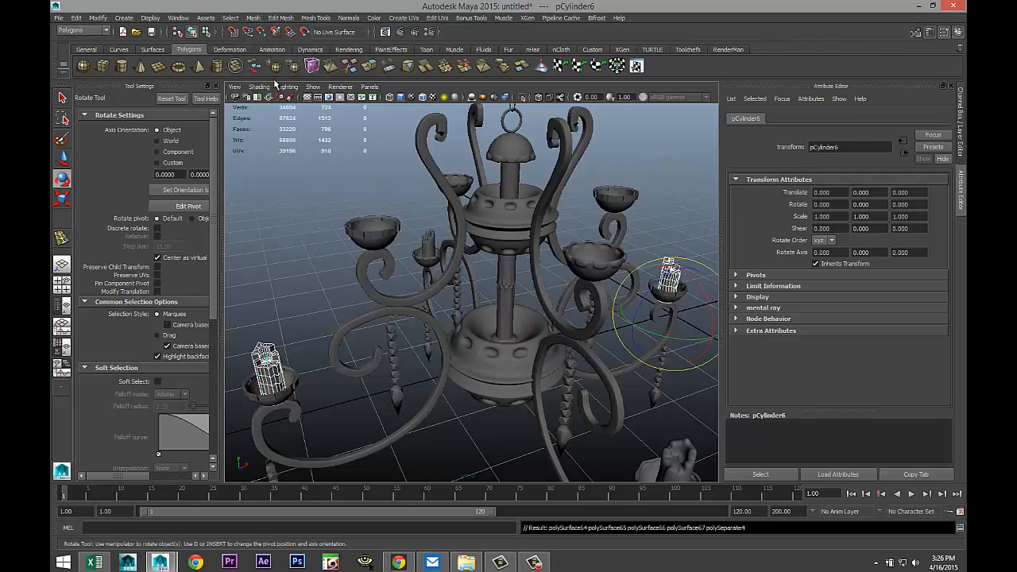
Duplicate one outer candle's body together with its wick
{"action": "left_click", "coordinate": [299, 318]}
{"action": "left_click", "coordinate": [274, 372]}
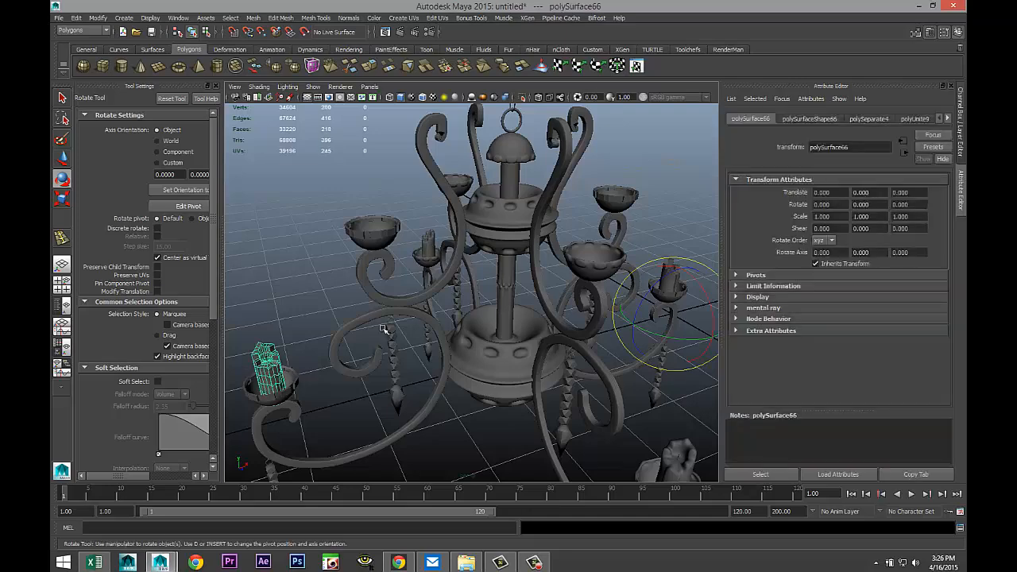
{"action": "scroll", "coordinate": [347, 312], "scroll_direction": "up", "scroll_amount": 6}
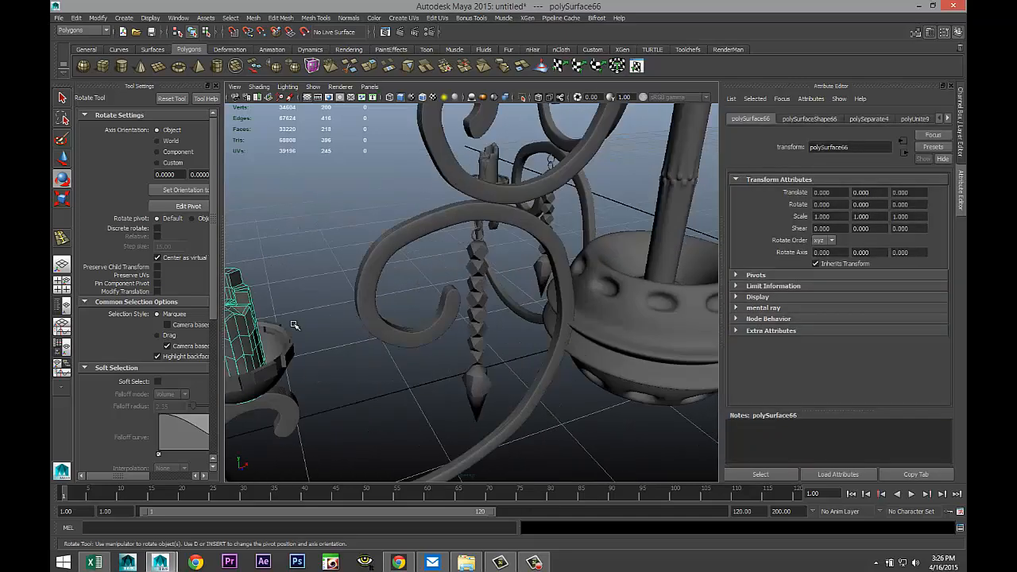
{"action": "middle_click_drag", "start_coordinate": [294, 325], "coordinate": [384, 314], "text": "alt"}
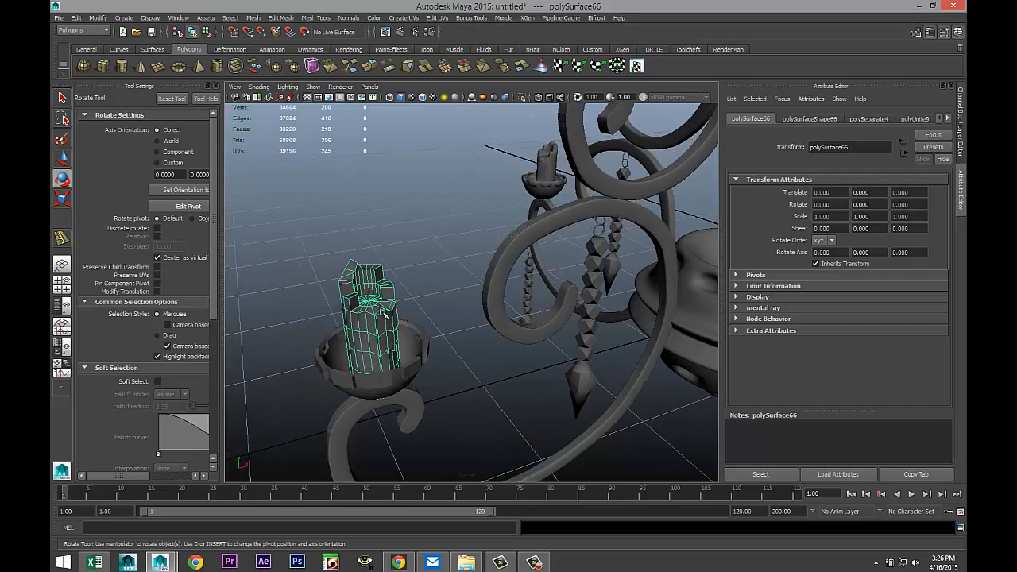
{"action": "left_click", "coordinate": [367, 294]}
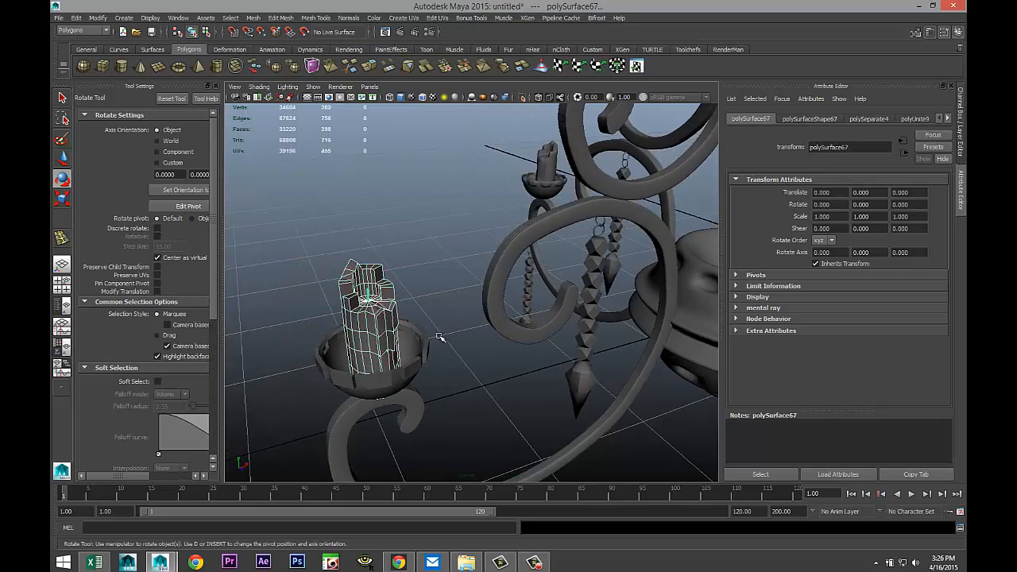
{"action": "key", "text": "ctrl+d"}
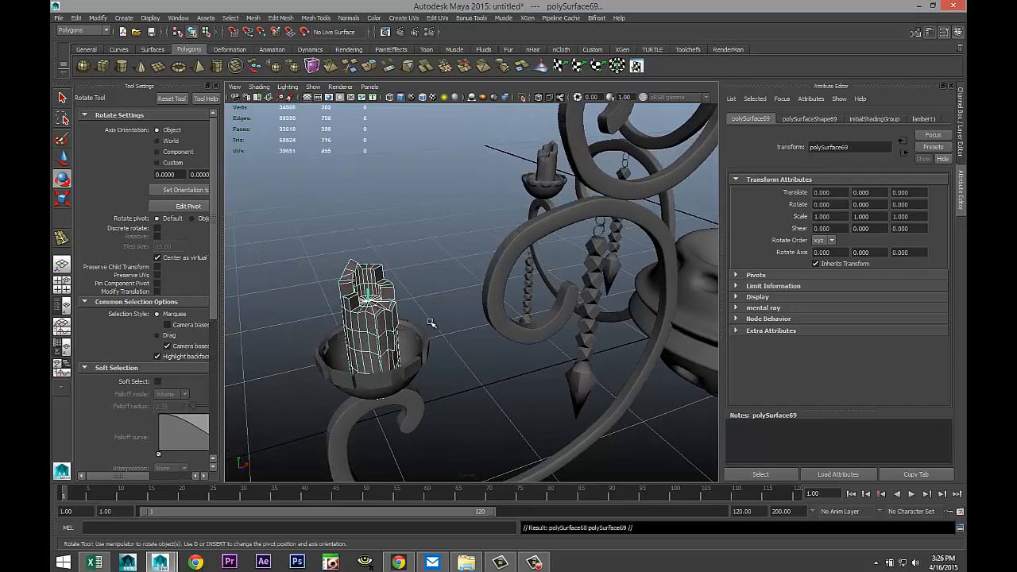
Centre the duplicated candle's pivot and move it above the nearest upper cup, about 1.312 in X and 1.593 in Y
{"action": "scroll", "coordinate": [430, 322], "scroll_direction": "down", "scroll_amount": 5}
{"action": "key", "text": "w"}
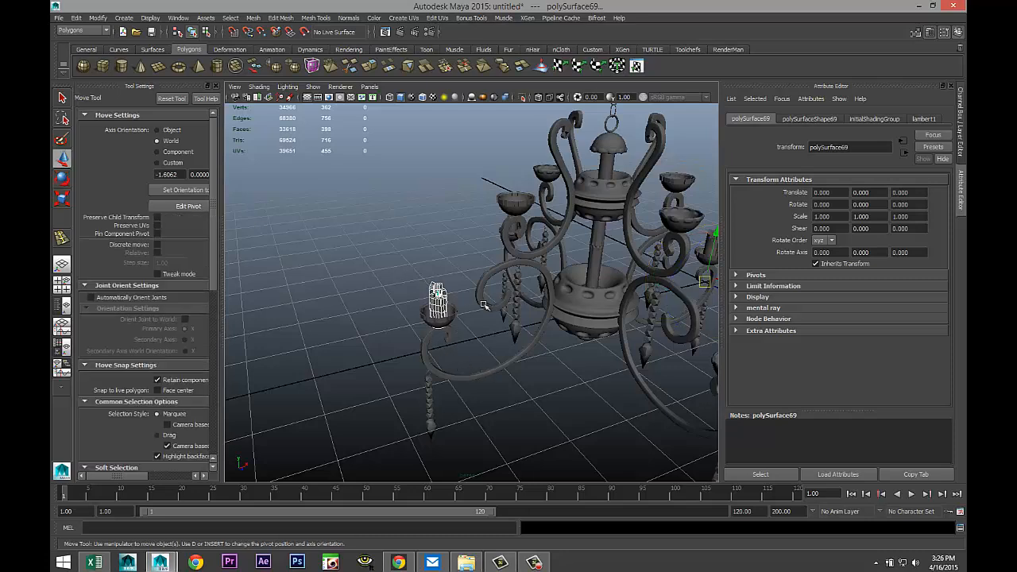
{"action": "left_click", "coordinate": [98, 19]}
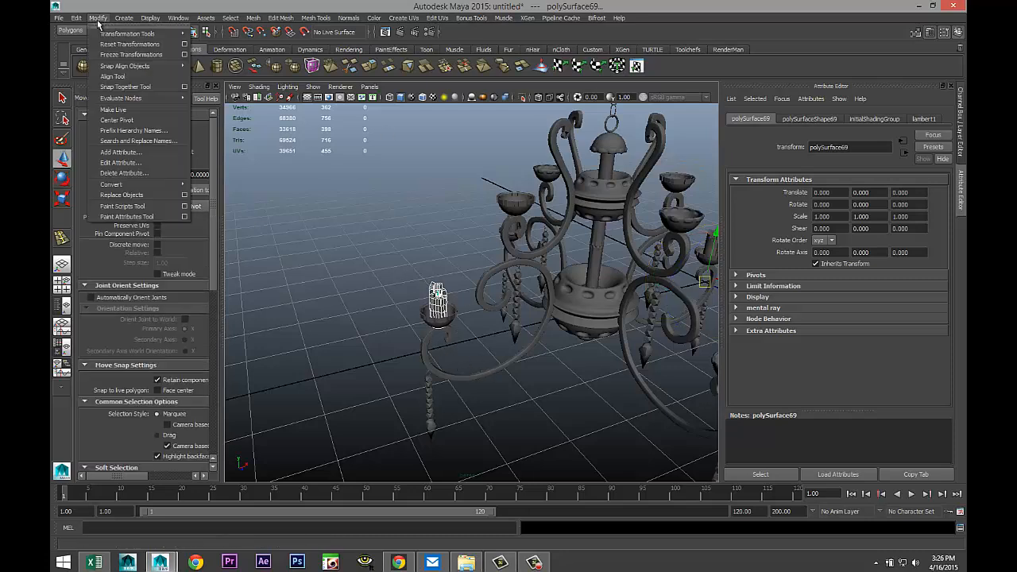
{"action": "left_click", "coordinate": [135, 120]}
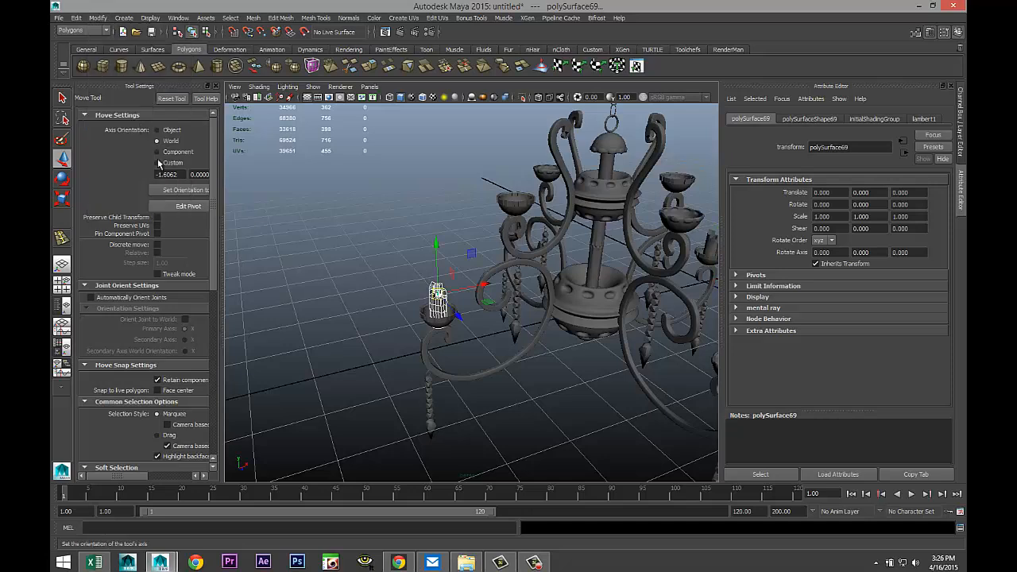
{"action": "left_click_drag", "start_coordinate": [483, 284], "coordinate": [552, 277]}
{"action": "left_click_drag", "start_coordinate": [519, 230], "coordinate": [501, 120]}
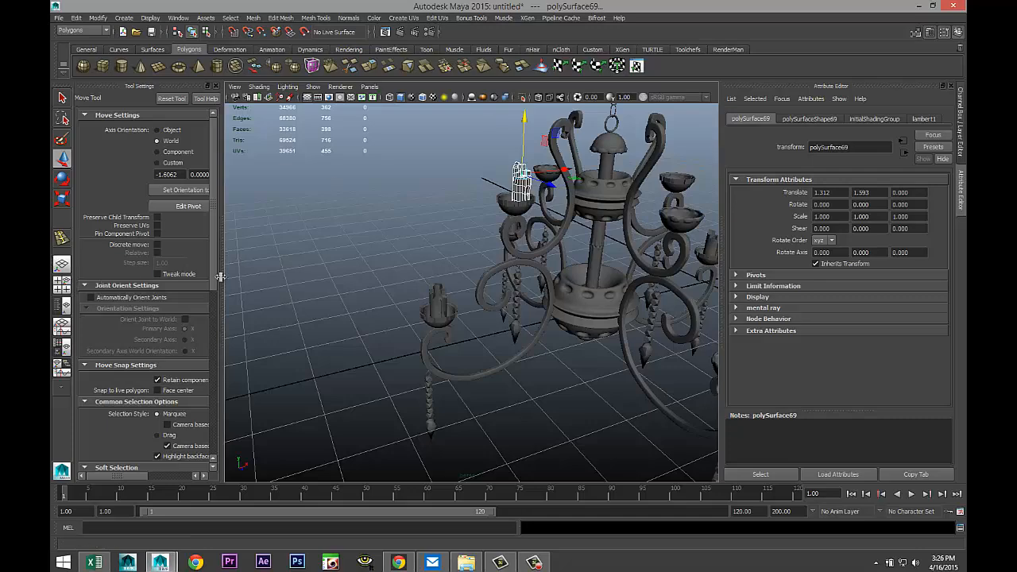
Align the copied candle with the upper cup's centre using the top view, at about 1.228 in X and 0.010 in Z
{"action": "key", "text": "space"}
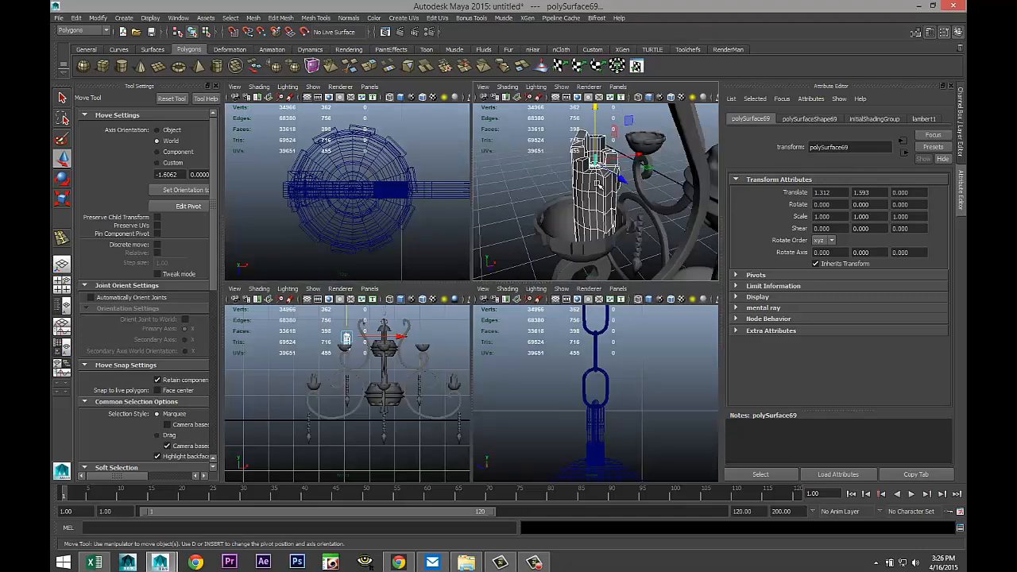
{"action": "key", "text": "space"}
{"action": "left_click_drag", "start_coordinate": [518, 222], "coordinate": [489, 228]}
{"action": "left_click", "coordinate": [62, 286]}
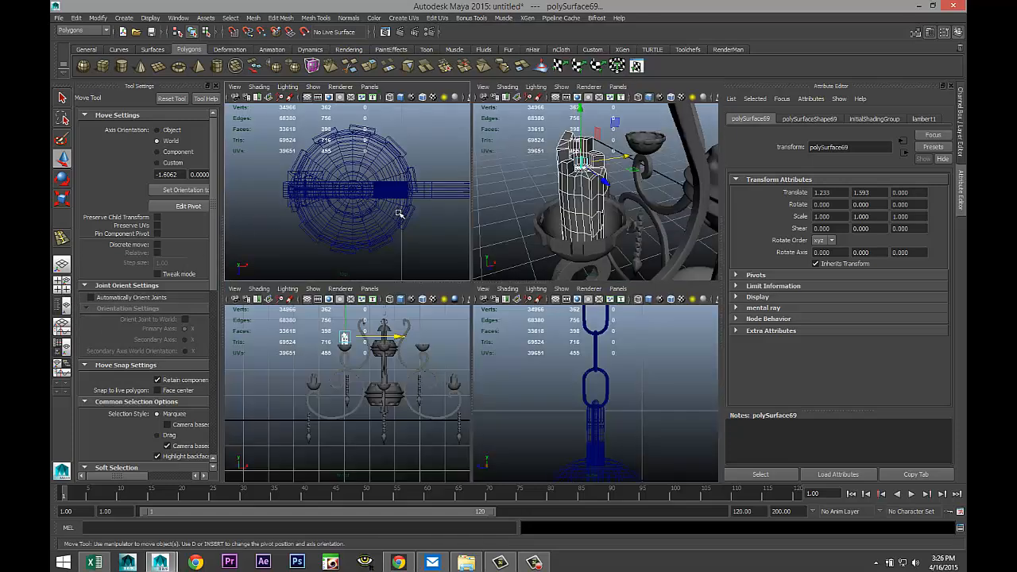
{"action": "key", "text": "space"}
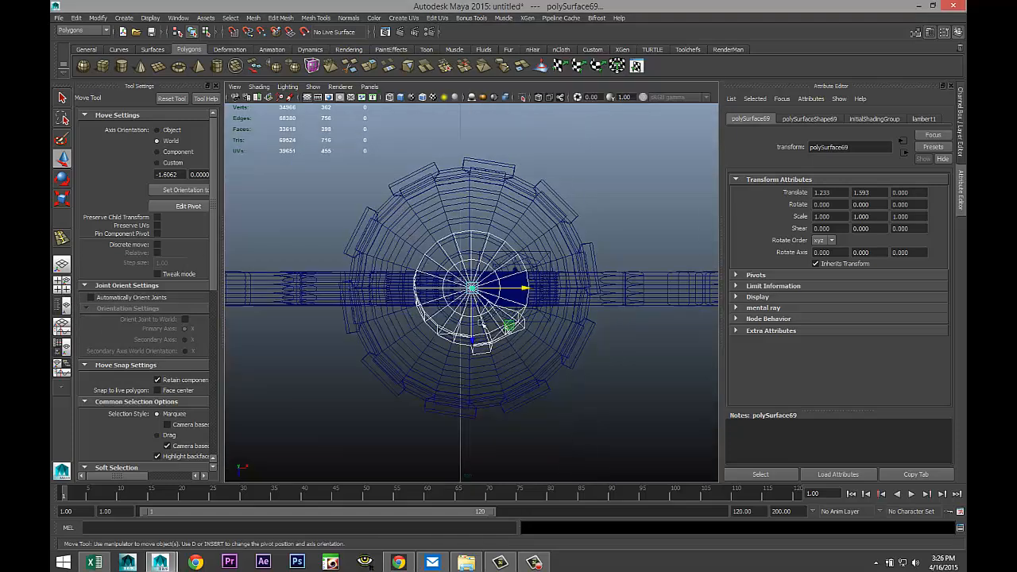
{"action": "left_click_drag", "start_coordinate": [509, 324], "coordinate": [471, 328]}
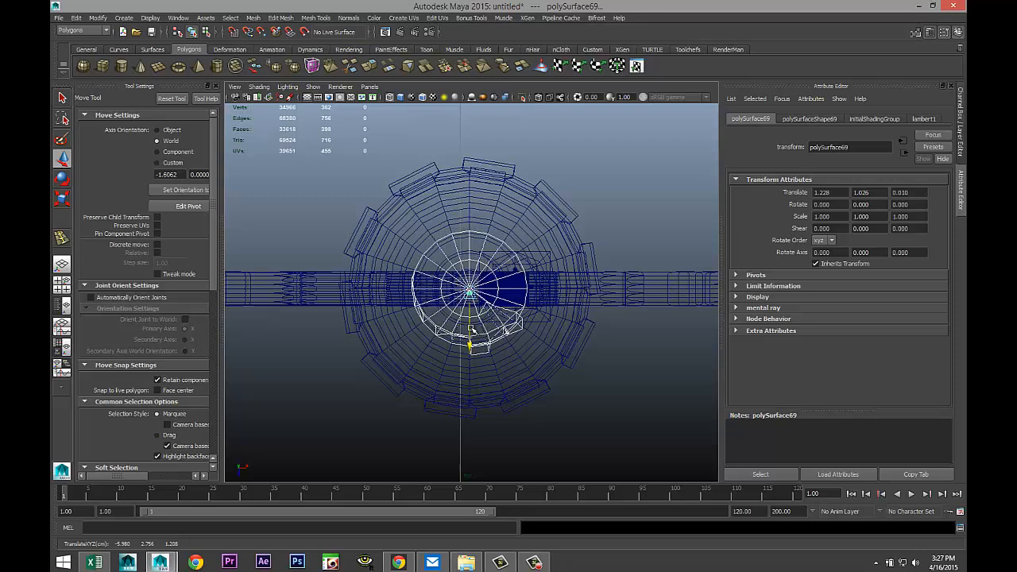
Raise the copied candle out of the upper cup's underside to about 1.428 in Y
{"action": "left_click", "coordinate": [61, 283]}
{"action": "key", "text": "space"}
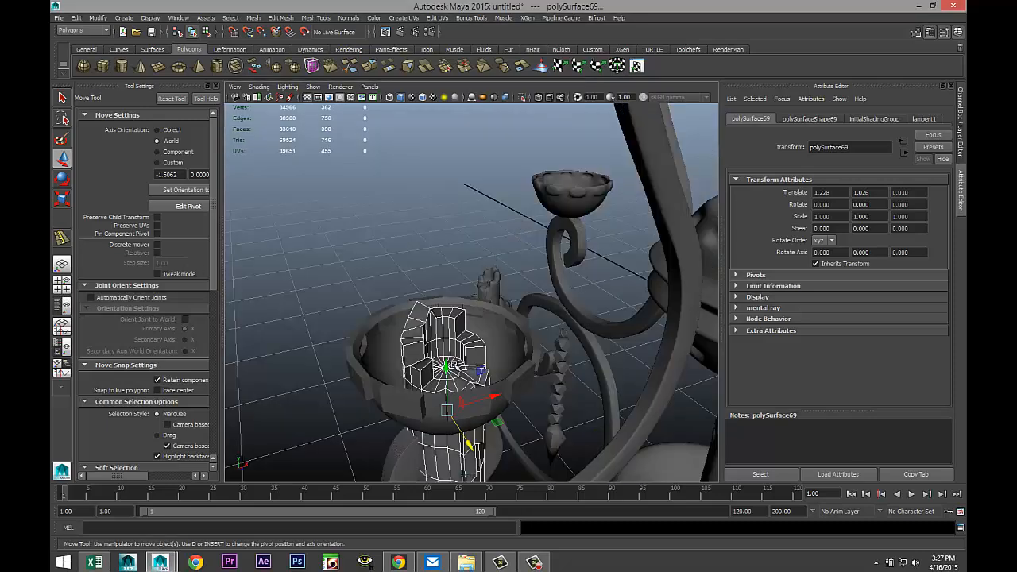
{"action": "left_click_drag", "start_coordinate": [455, 418], "coordinate": [453, 306]}
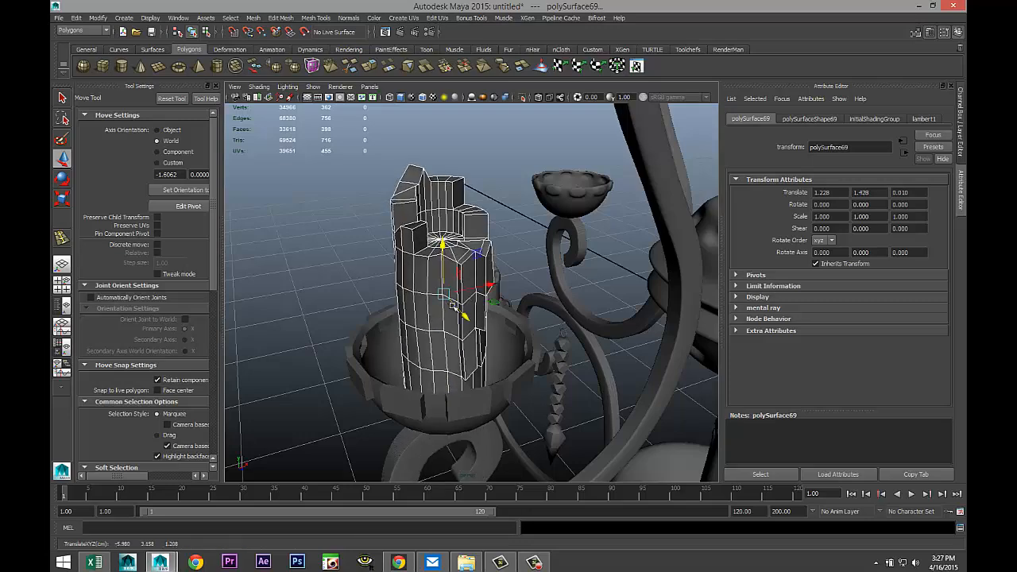
Lower the copied candle onto the upper cup's floor using the side view, at about 1.415 in Y, and deselect it
{"action": "left_click", "coordinate": [62, 283]}
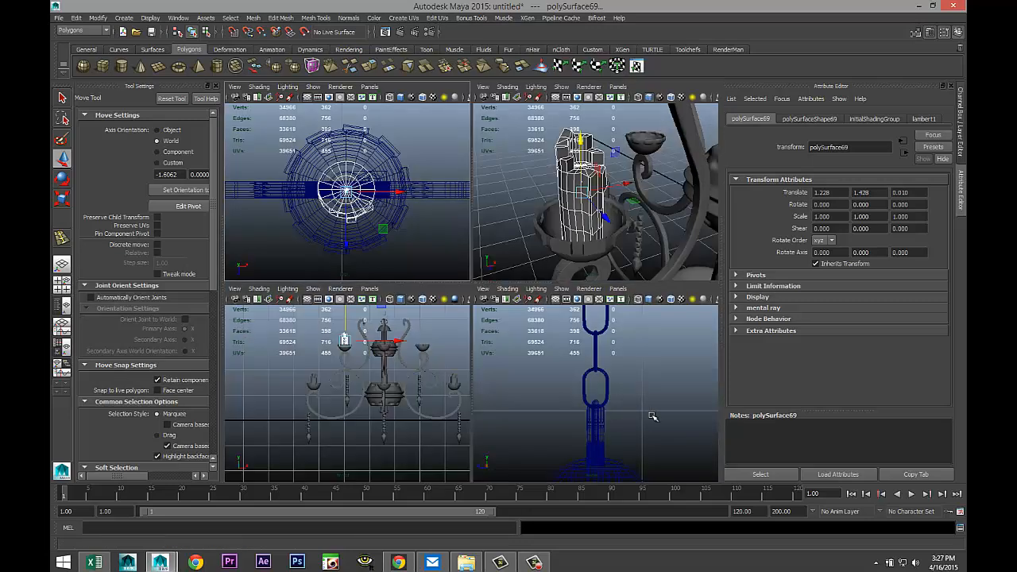
{"action": "key", "text": "space"}
{"action": "key", "text": "f"}
{"action": "scroll", "coordinate": [470, 391], "scroll_direction": "down", "scroll_amount": 8}
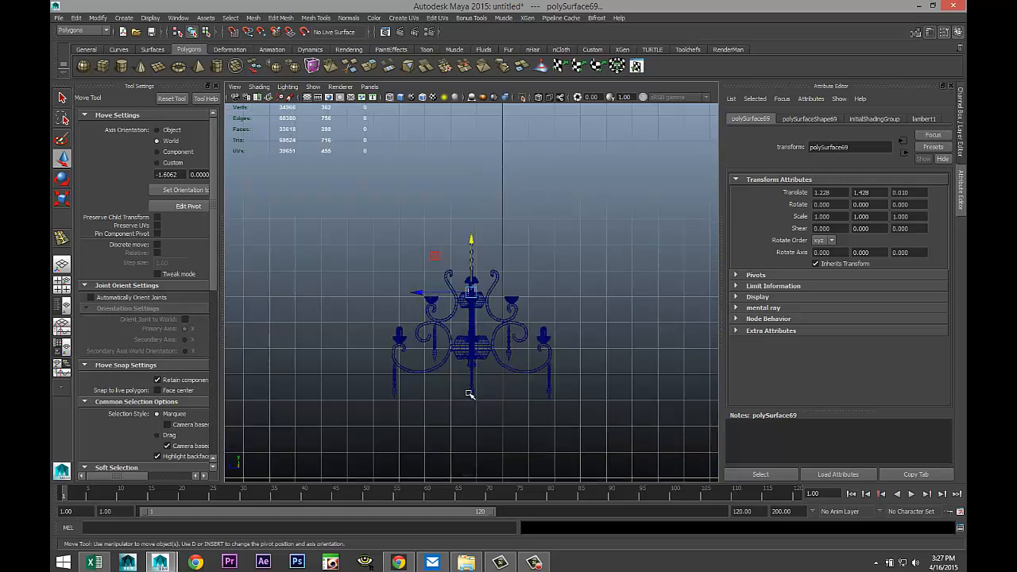
{"action": "scroll", "coordinate": [470, 391], "scroll_direction": "up", "scroll_amount": 5}
{"action": "scroll", "coordinate": [482, 393], "scroll_direction": "up", "scroll_amount": 2}
{"action": "left_click_drag", "start_coordinate": [471, 244], "coordinate": [473, 248]}
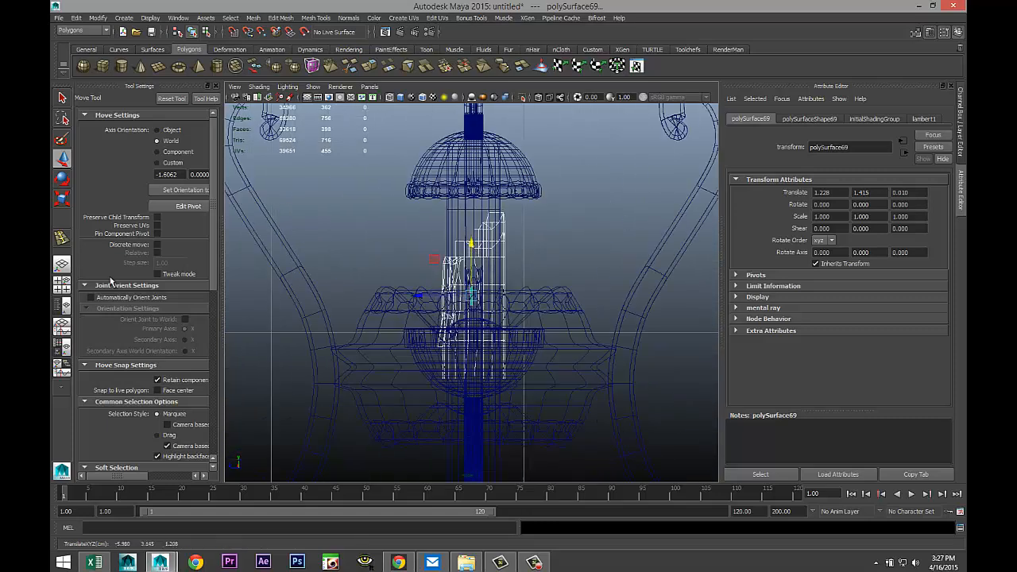
{"action": "key", "text": "space"}
{"action": "key", "text": "space"}
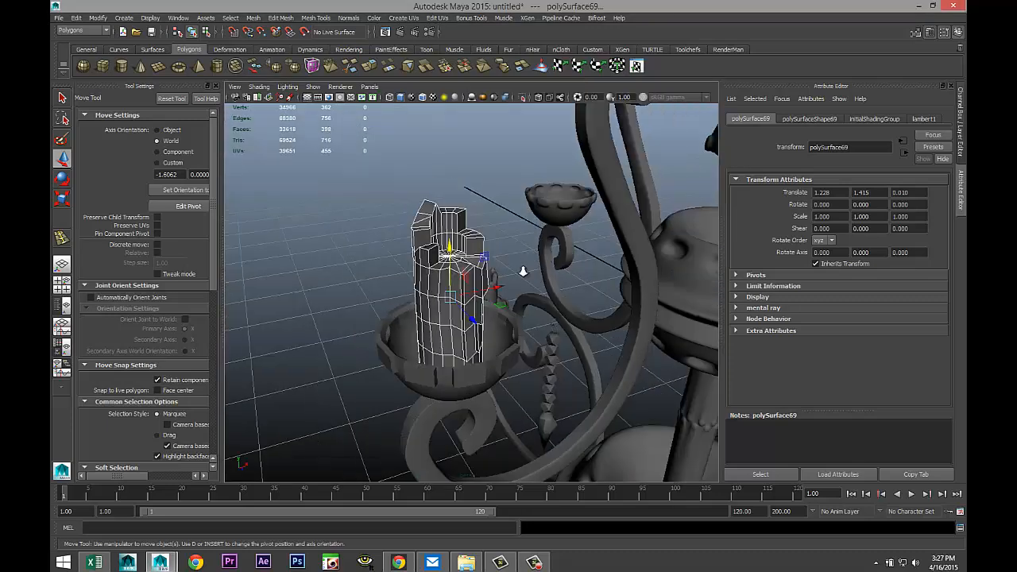
{"action": "scroll", "coordinate": [523, 271], "scroll_direction": "down", "scroll_amount": 3}
{"action": "left_click", "coordinate": [381, 264]}
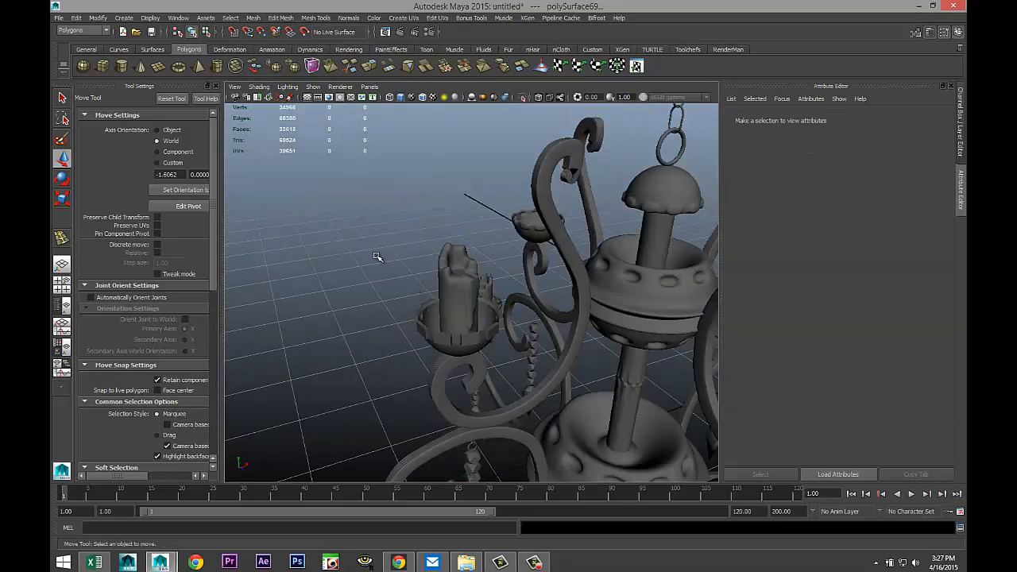
{"action": "scroll", "coordinate": [397, 334], "scroll_direction": "up", "scroll_amount": 3}
{"action": "scroll", "coordinate": [398, 334], "scroll_direction": "up", "scroll_amount": 2}
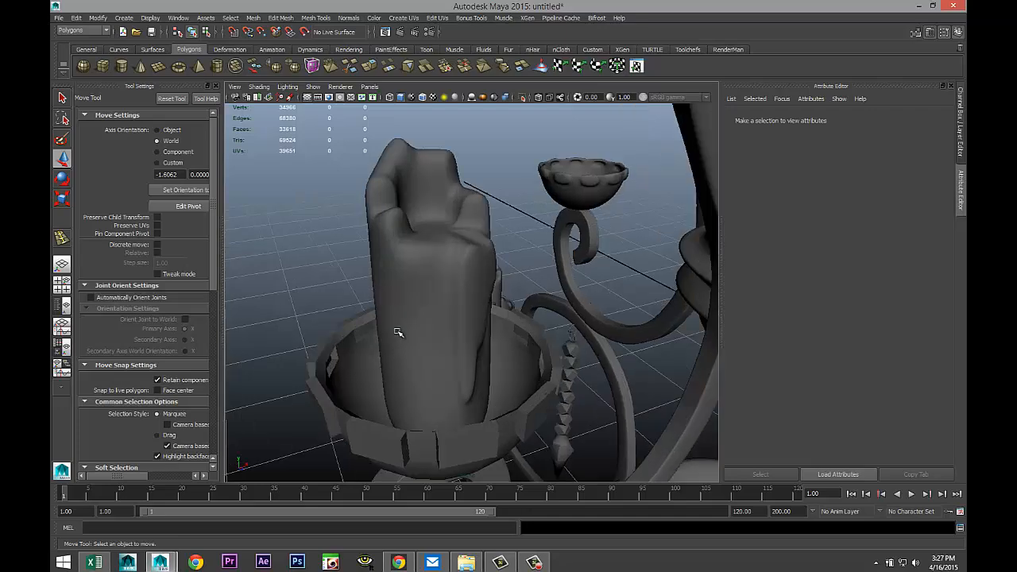
{"action": "scroll", "coordinate": [398, 331], "scroll_direction": "down", "scroll_amount": 2}
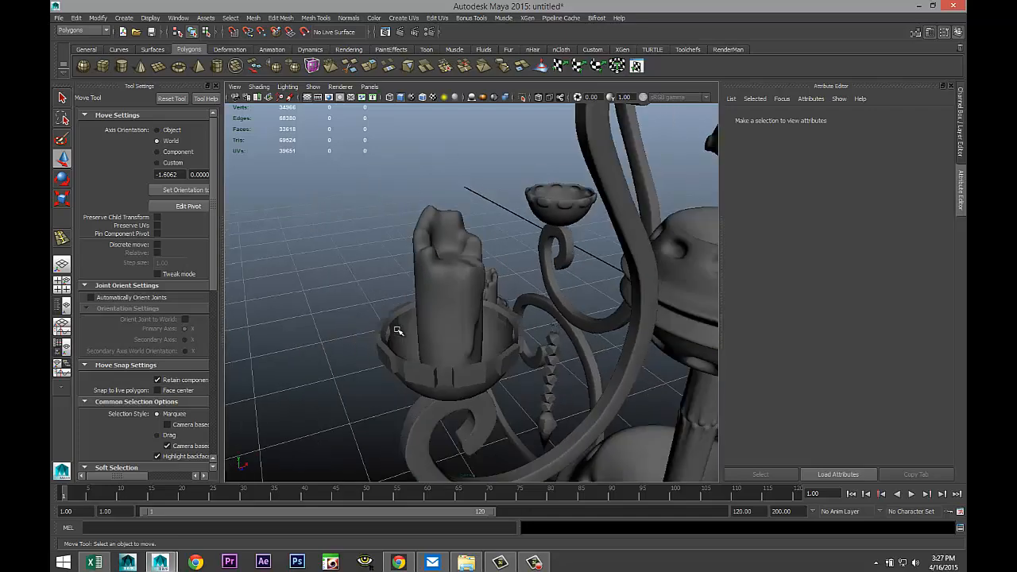
{"action": "left_click_drag", "start_coordinate": [405, 329], "coordinate": [465, 342], "text": "alt"}
{"action": "middle_click_drag", "start_coordinate": [466, 342], "coordinate": [496, 250], "text": "alt"}
{"action": "left_click", "coordinate": [354, 339]}
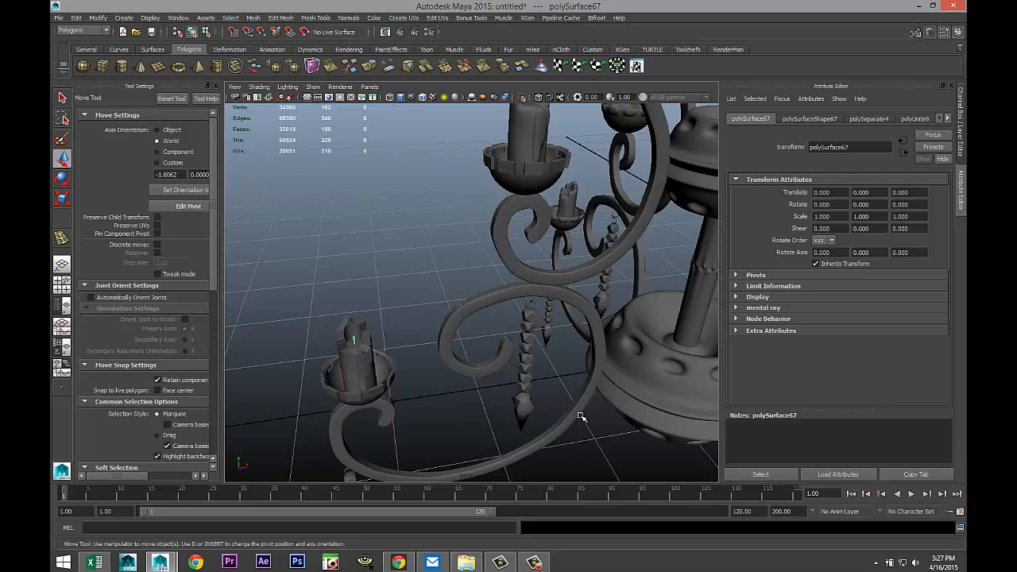
{"action": "key", "text": "ctrl+d"}
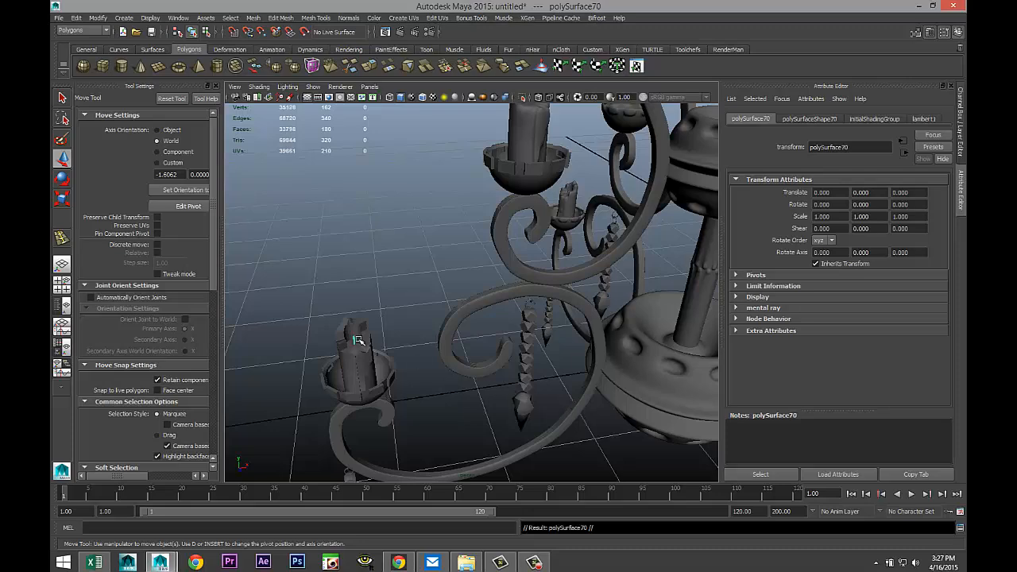
{"action": "key", "text": "4"}
{"action": "left_click_drag", "start_coordinate": [517, 274], "coordinate": [501, 303], "text": "alt"}
{"action": "key", "text": "ctrl+z"}
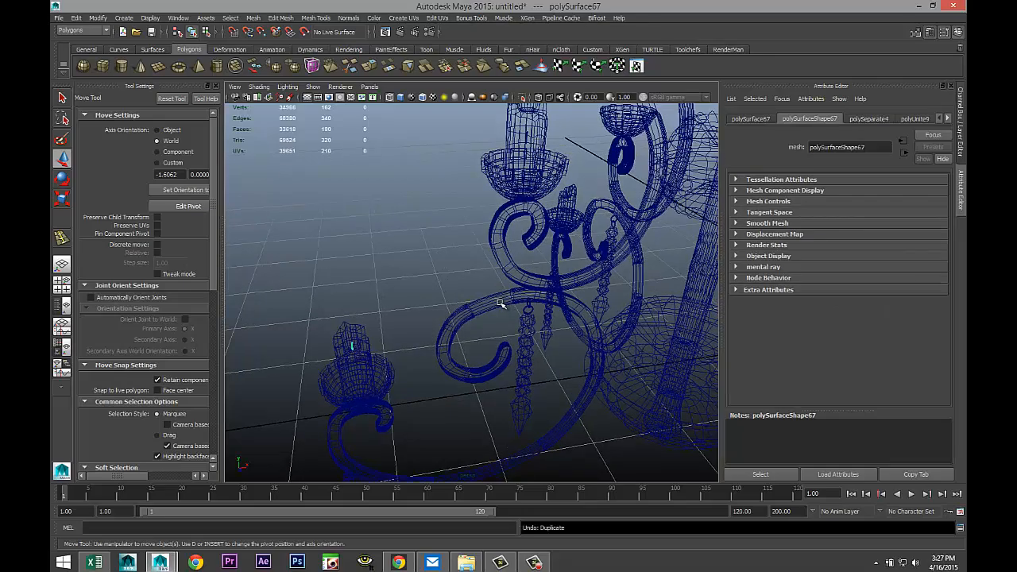
{"action": "key", "text": "ctrl+z"}
Select the wick inside the upper cup's candle and raise it until it stands out of the melted top
{"action": "middle_click_drag", "start_coordinate": [513, 293], "coordinate": [484, 374], "text": "alt"}
{"action": "scroll", "coordinate": [517, 333], "scroll_direction": "up", "scroll_amount": 5}
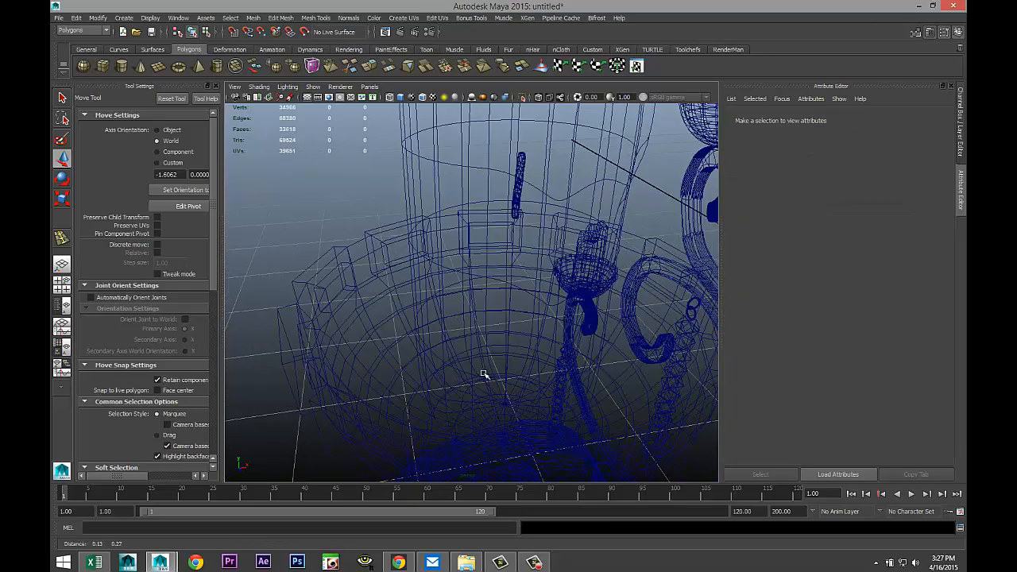
{"action": "left_click", "coordinate": [519, 162]}
{"action": "scroll", "coordinate": [530, 215], "scroll_direction": "down", "scroll_amount": 3}
{"action": "scroll", "coordinate": [533, 226], "scroll_direction": "up", "scroll_amount": 5}
{"action": "scroll", "coordinate": [544, 227], "scroll_direction": "down", "scroll_amount": 5}
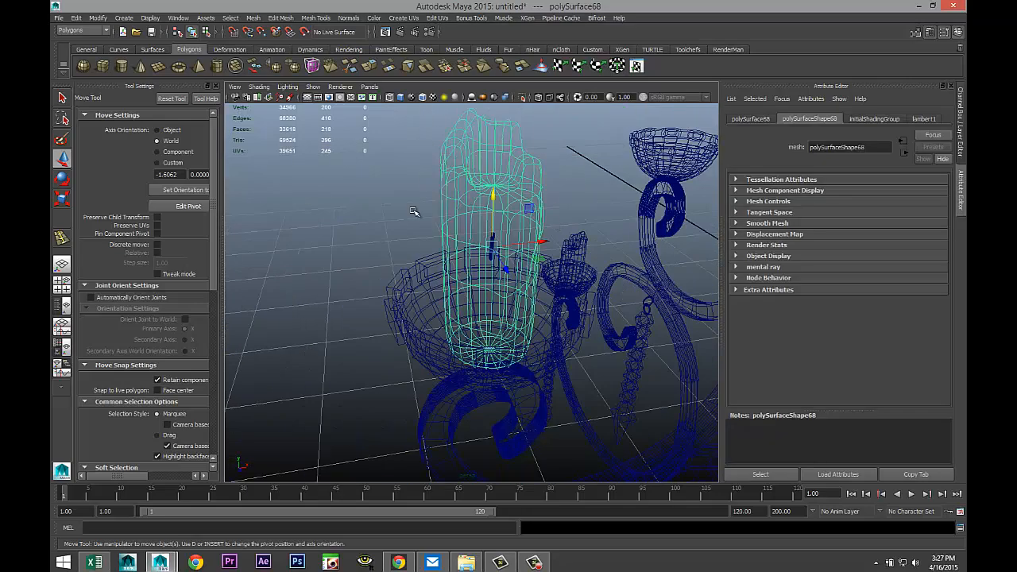
{"action": "left_click_drag", "start_coordinate": [505, 264], "coordinate": [487, 243]}
{"action": "left_click_drag", "start_coordinate": [413, 189], "coordinate": [481, 219], "text": "shift"}
{"action": "left_click_drag", "start_coordinate": [391, 315], "coordinate": [416, 327], "text": "shift"}
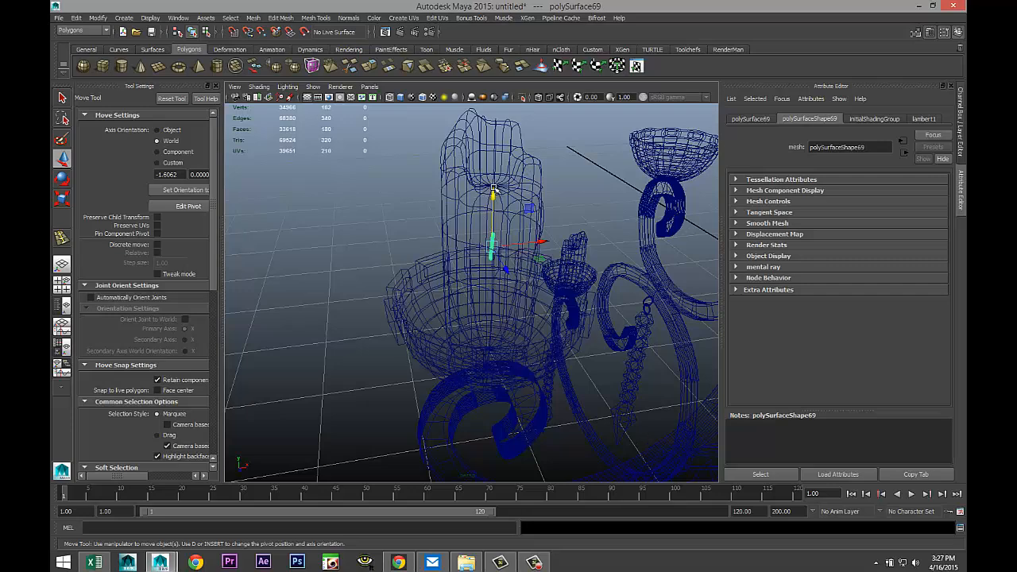
{"action": "left_click_drag", "start_coordinate": [493, 189], "coordinate": [495, 117]}
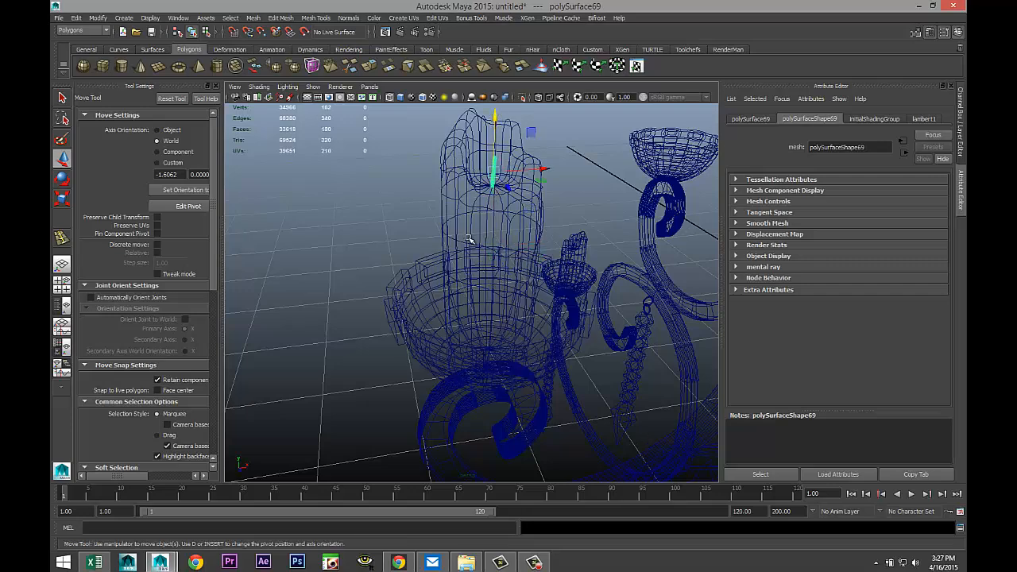
Combine the upper cup's candle and its raised wick into one mesh
{"action": "left_click", "coordinate": [469, 239]}
{"action": "left_click", "coordinate": [253, 18]}
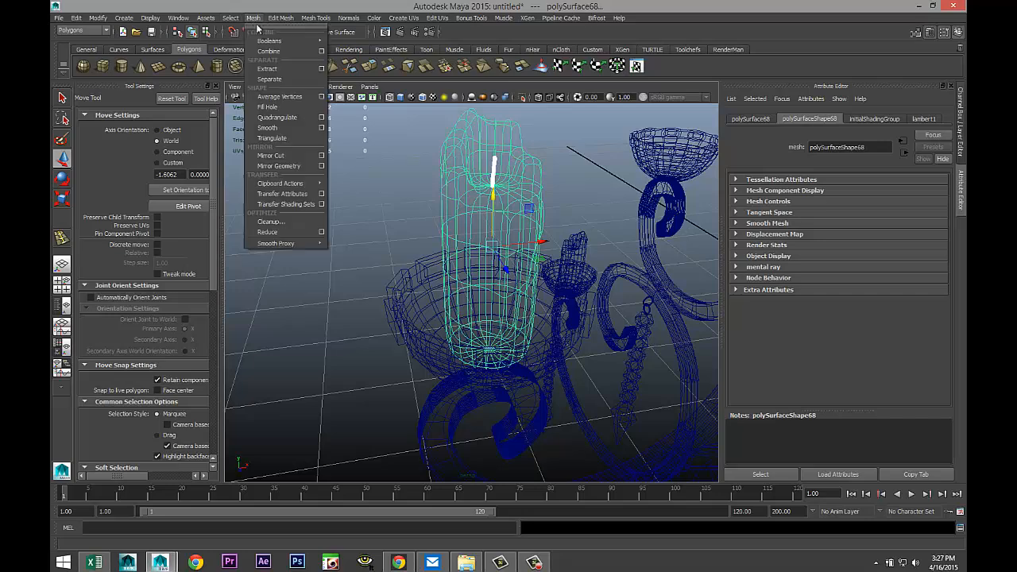
{"action": "left_click", "coordinate": [285, 52]}
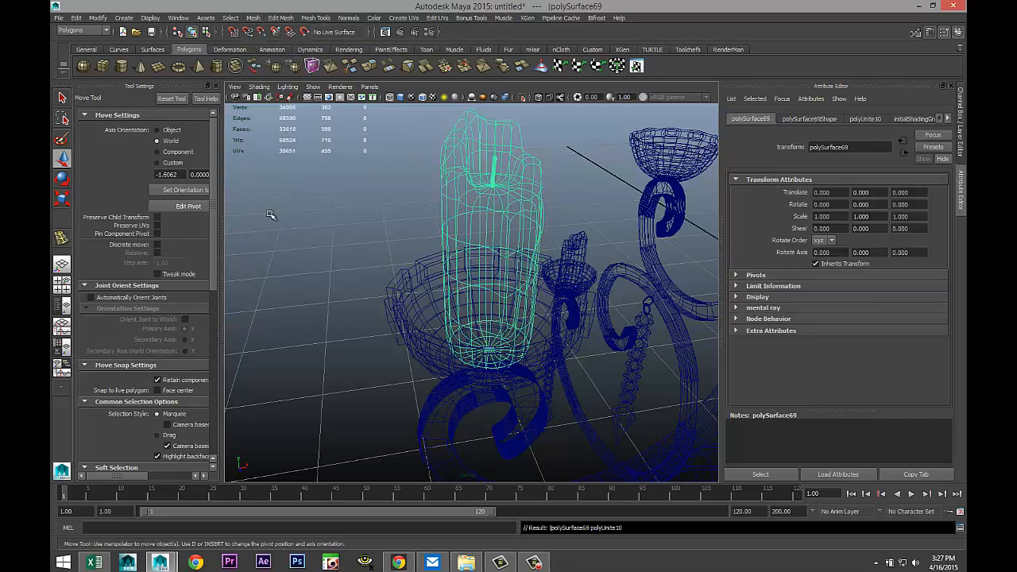
Centre the combined candle's pivot, duplicate it and move the copy to the opposite upper cup, about 3.079 in X
{"action": "left_click", "coordinate": [62, 284]}
{"action": "key", "text": "space"}
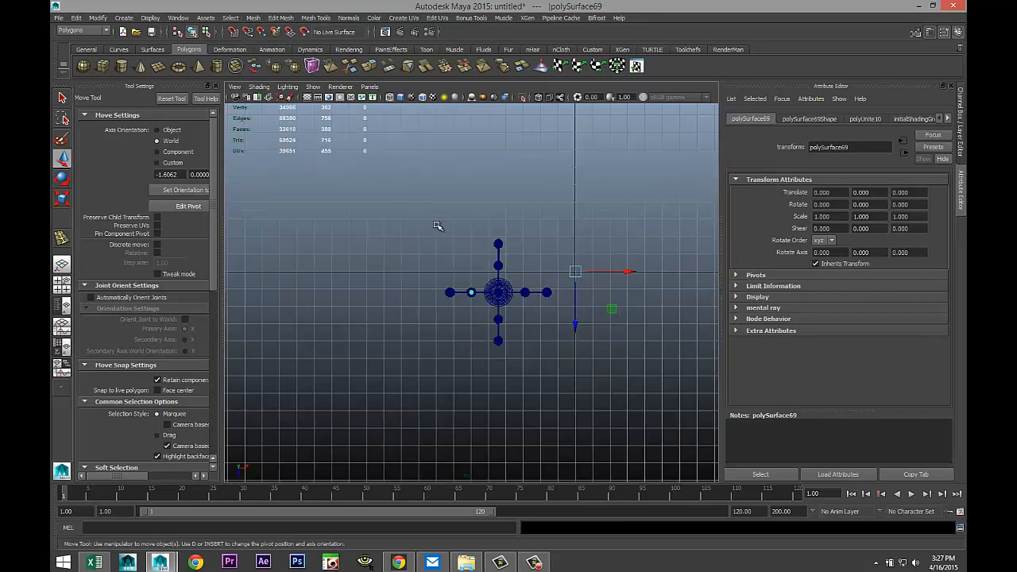
{"action": "scroll", "coordinate": [438, 228], "scroll_direction": "up", "scroll_amount": 5}
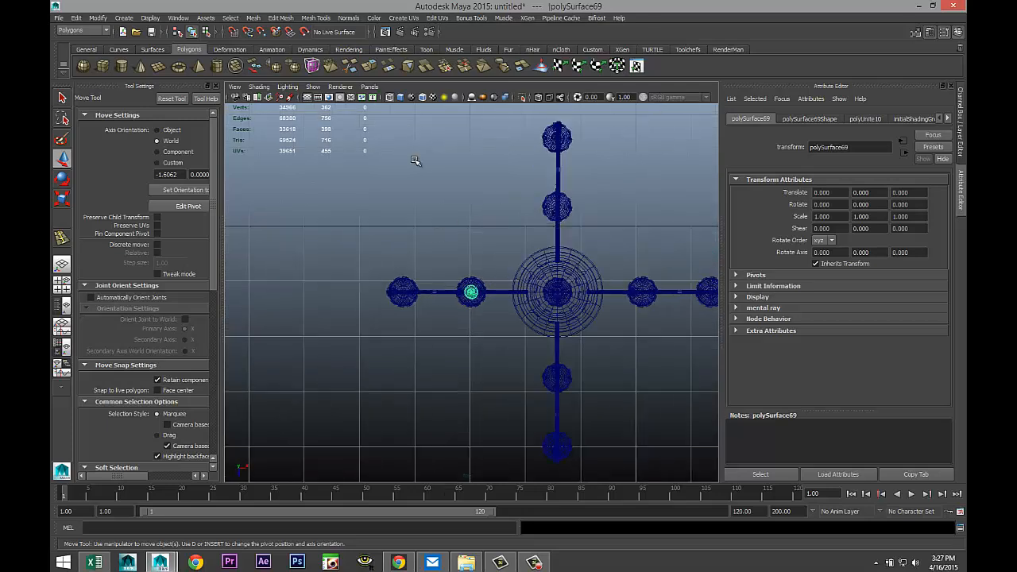
{"action": "left_click", "coordinate": [98, 18]}
{"action": "left_click", "coordinate": [137, 121]}
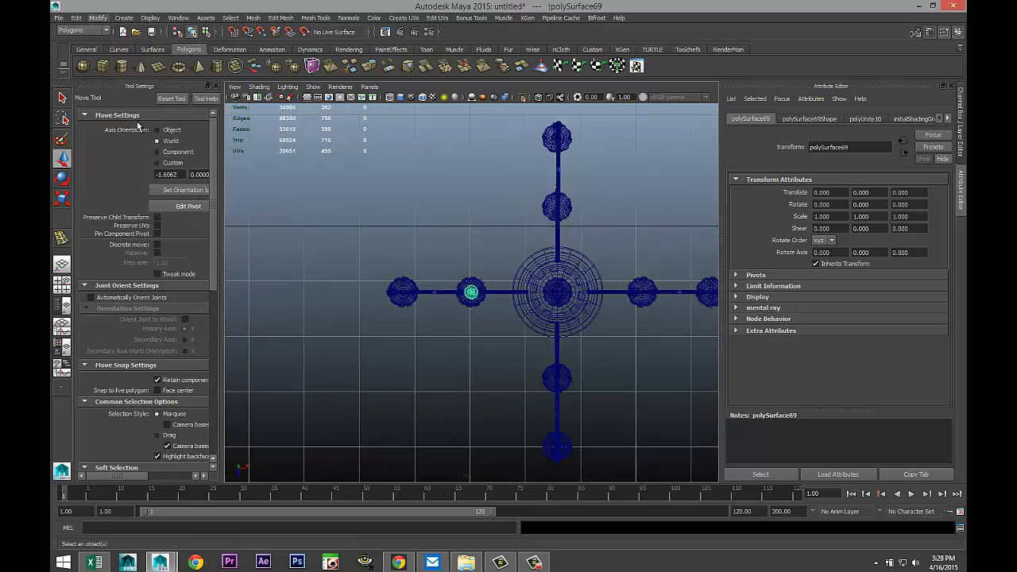
{"action": "key", "text": "ctrl+d"}
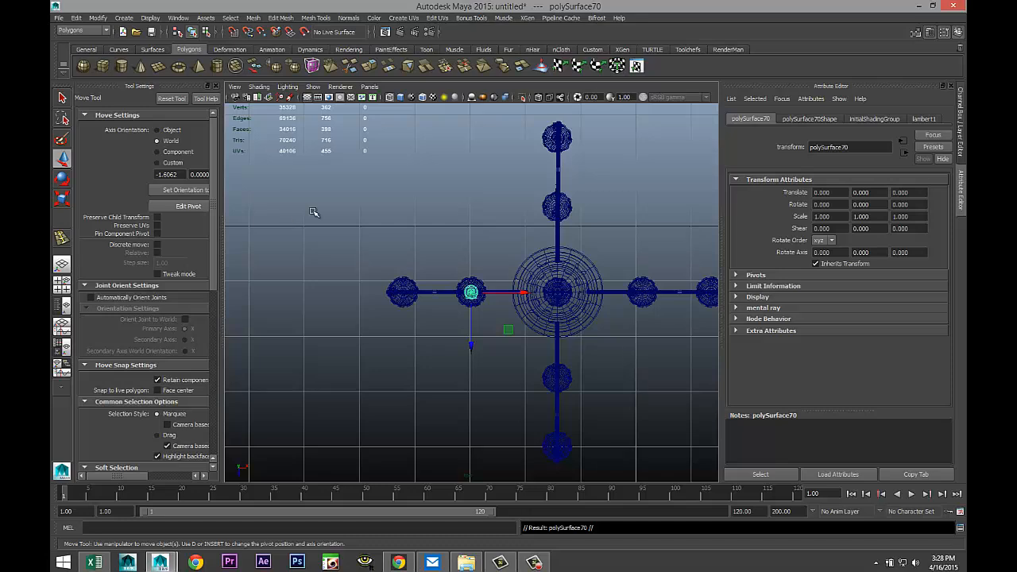
{"action": "left_click_drag", "start_coordinate": [535, 296], "coordinate": [695, 310]}
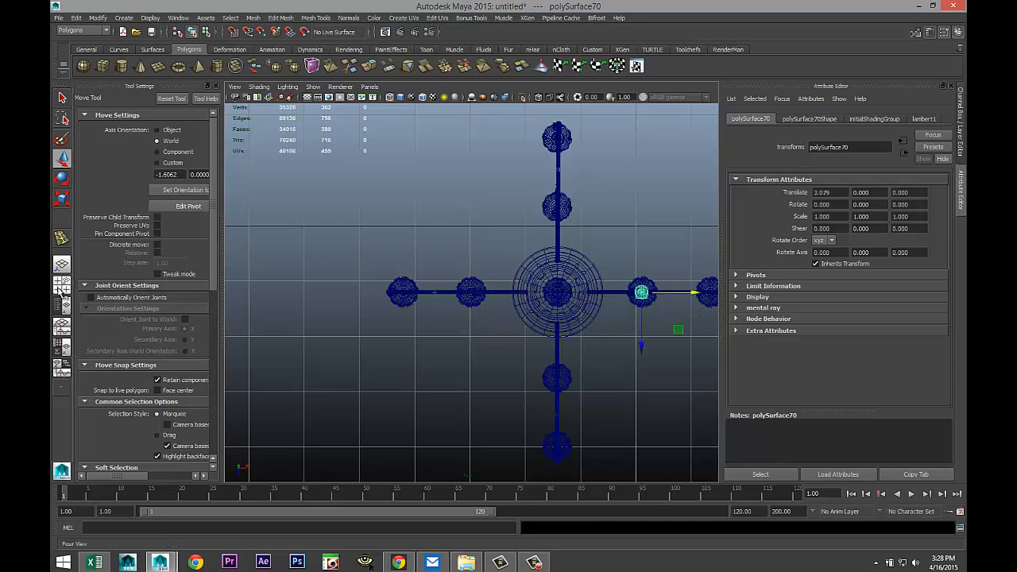
Fine-tune the copied candle to the opposite upper cup's centre in the top view, at about 3.093 in X
{"action": "left_click", "coordinate": [62, 284]}
{"action": "key", "text": "space"}
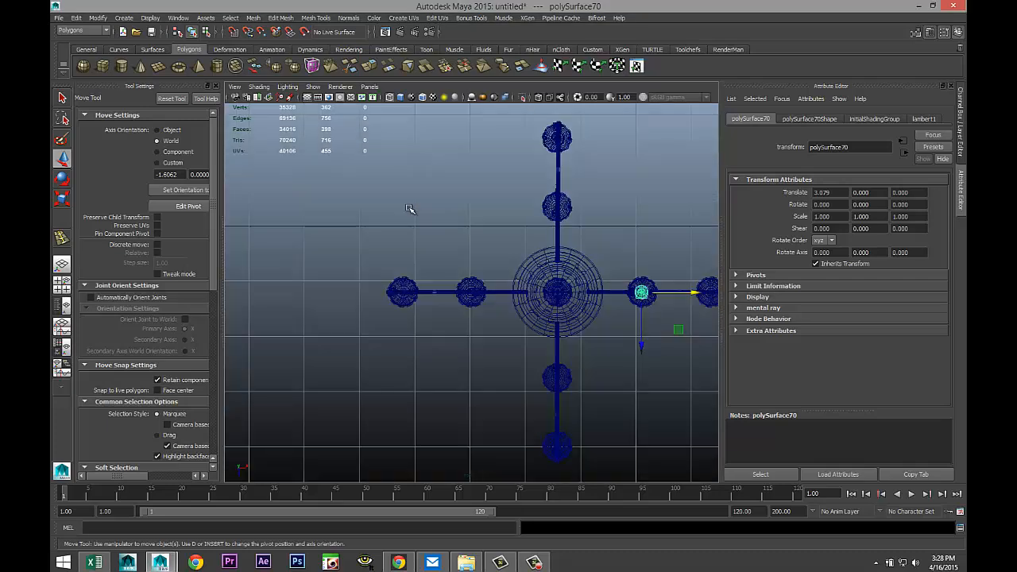
{"action": "key", "text": "f"}
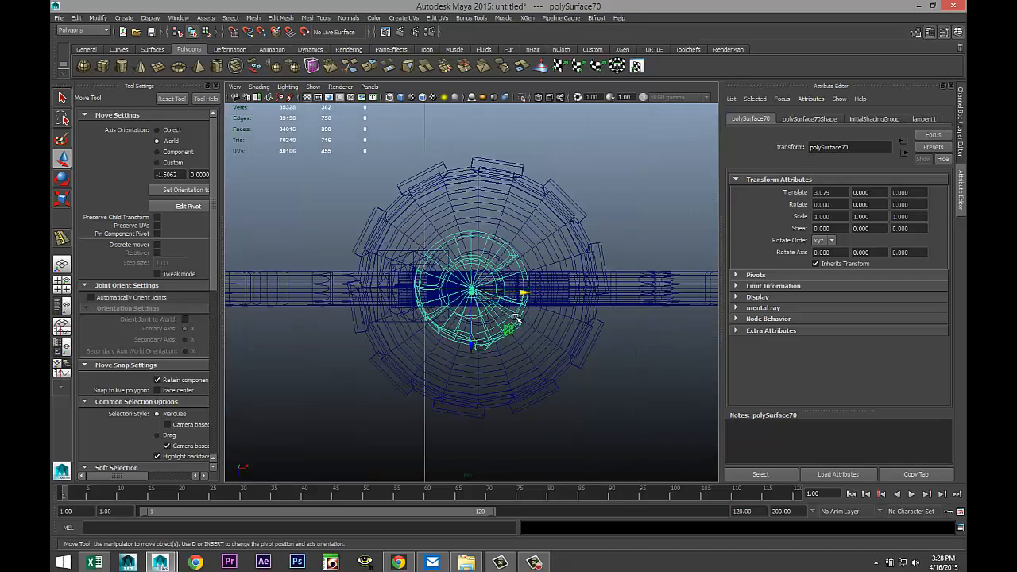
{"action": "mouse_move", "coordinate": [528, 300]}
{"action": "left_mouse_down"}
{"action": "mouse_move", "coordinate": [571, 298]}
{"action": "mouse_move", "coordinate": [535, 298]}
{"action": "left_mouse_up"}
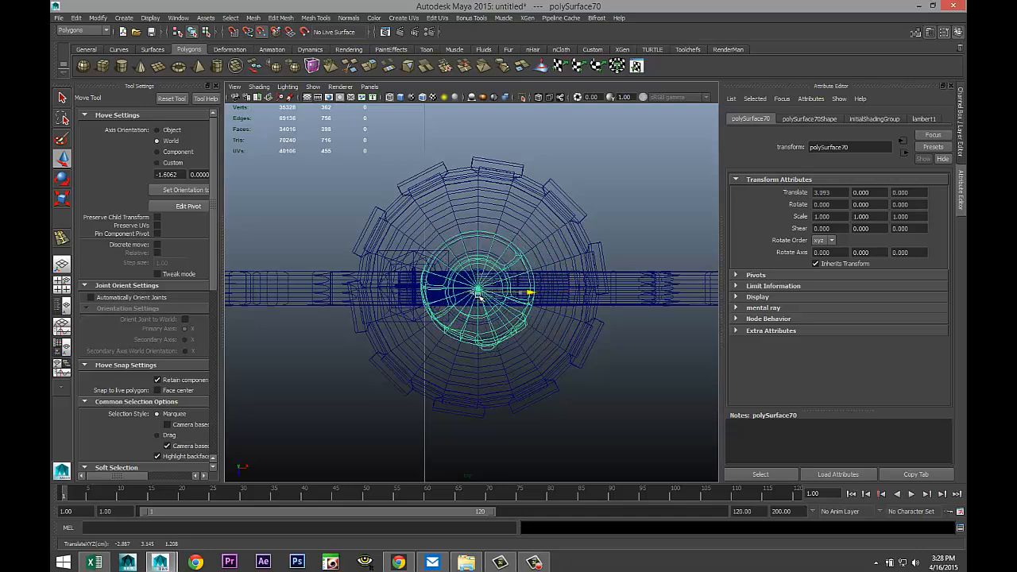
Duplicate both opposite upper-cup candles together, centre the copies' pivots and clear the selection
{"action": "left_click", "coordinate": [61, 282]}
{"action": "key", "text": "space"}
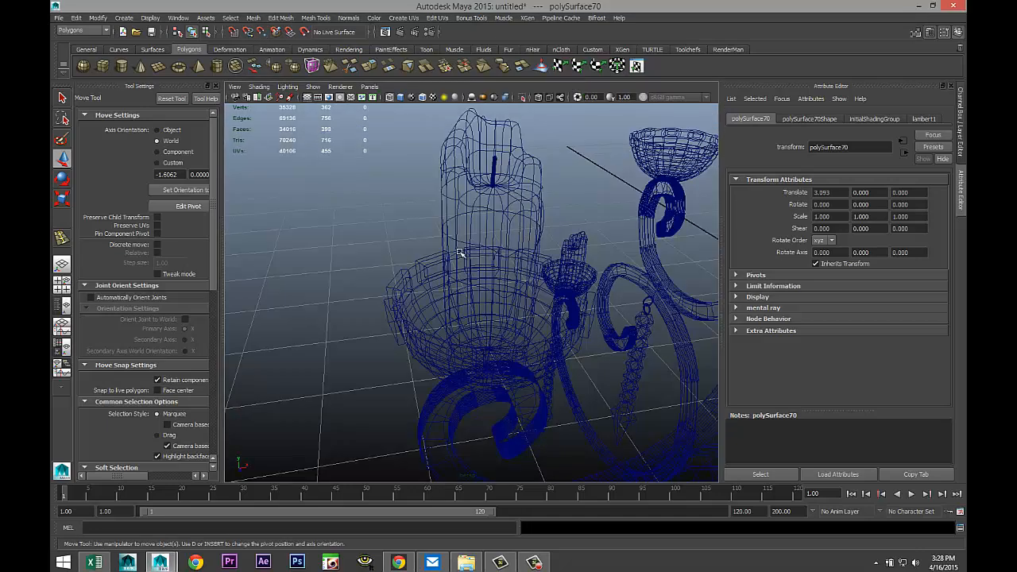
{"action": "left_click", "coordinate": [217, 87]}
{"action": "scroll", "coordinate": [498, 294], "scroll_direction": "down", "scroll_amount": 6}
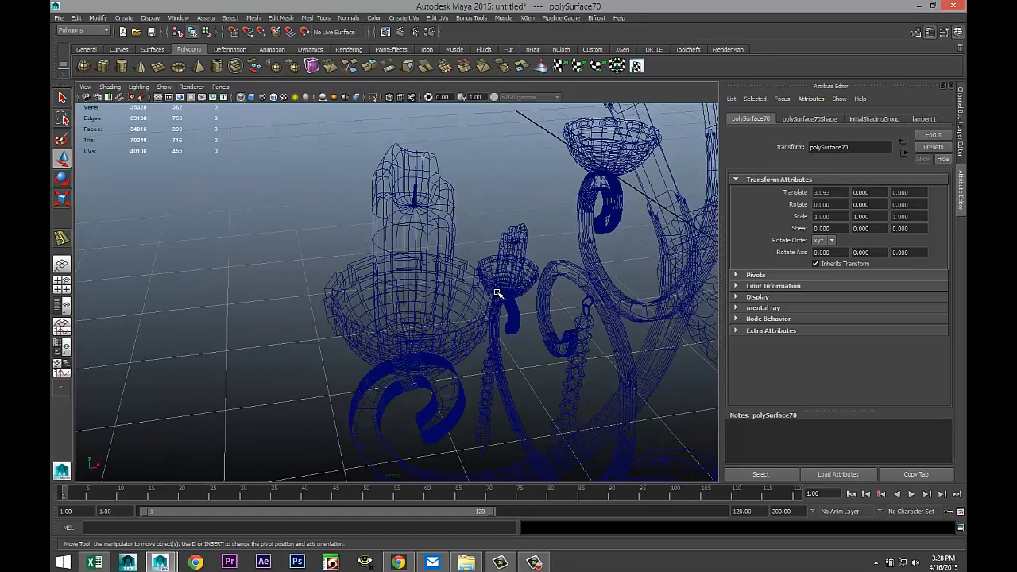
{"action": "left_click_drag", "start_coordinate": [461, 308], "coordinate": [251, 284], "text": "alt"}
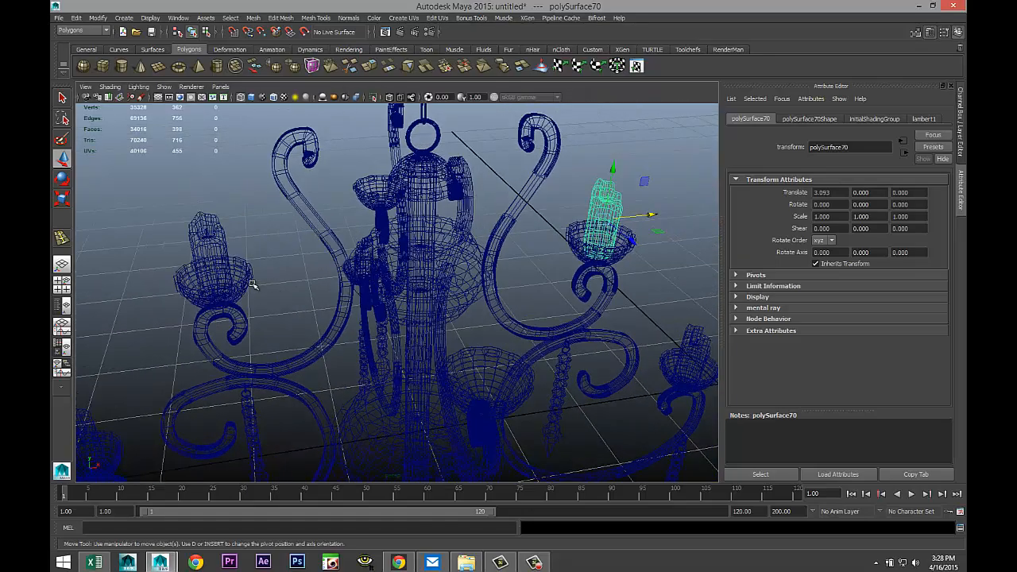
{"action": "left_click", "coordinate": [204, 259], "text": "shift"}
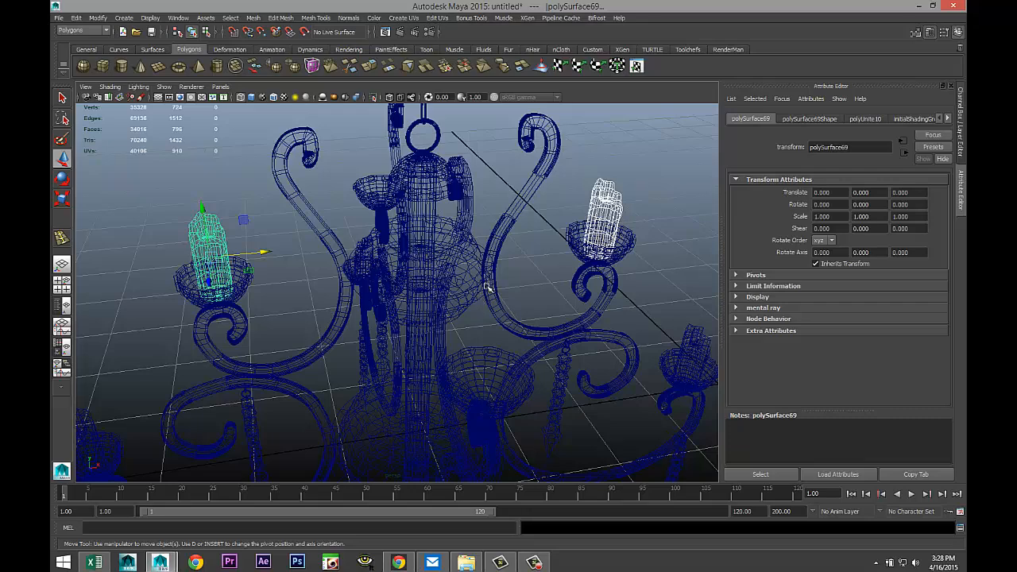
{"action": "key", "text": "ctrl+d"}
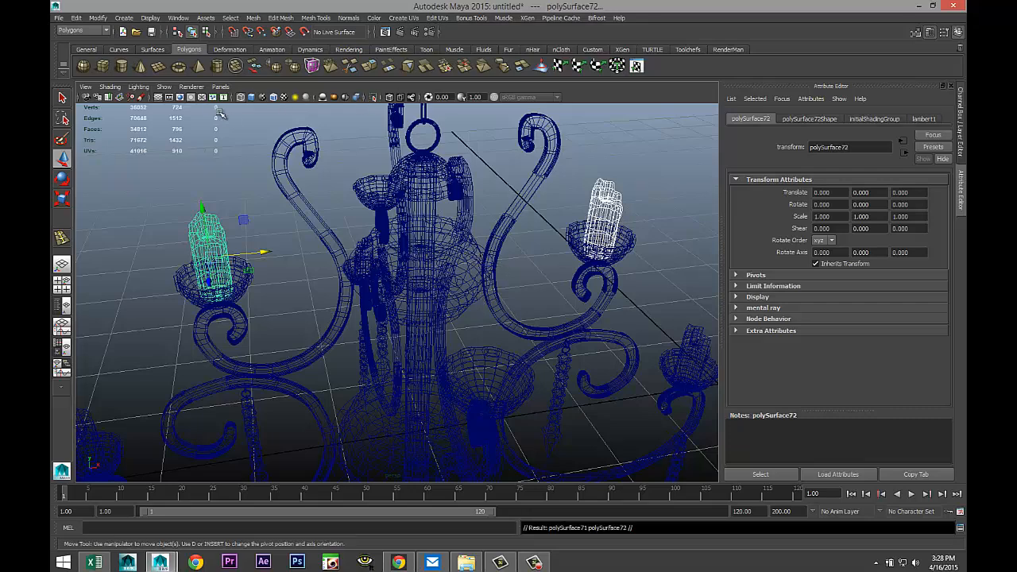
{"action": "left_click", "coordinate": [99, 18]}
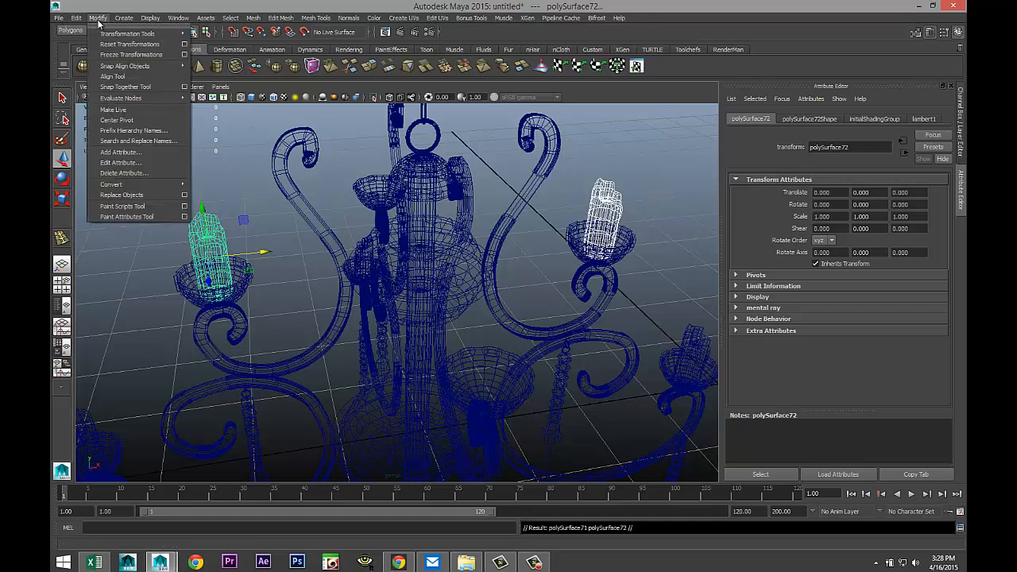
{"action": "left_click", "coordinate": [134, 121]}
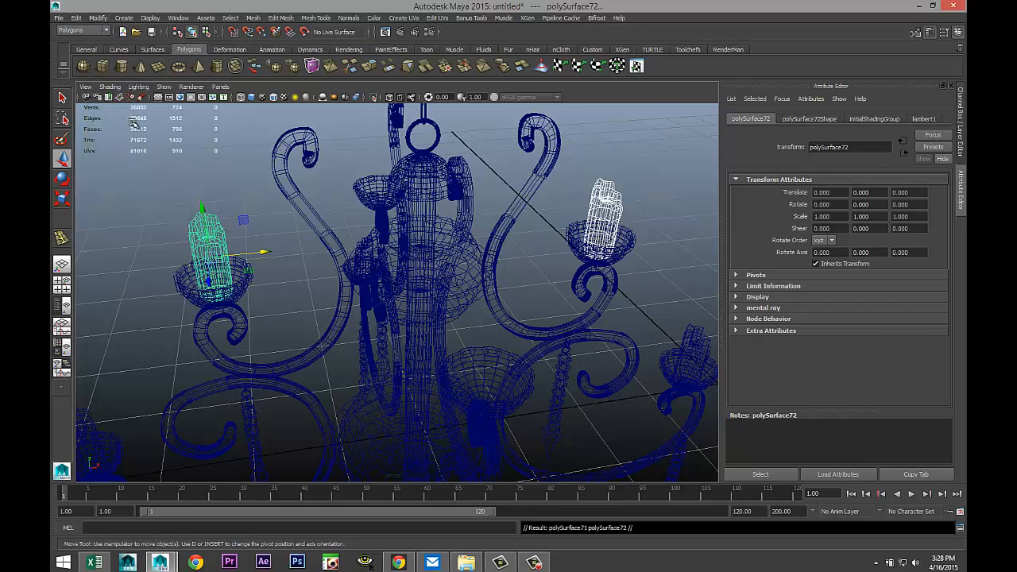
{"action": "left_click", "coordinate": [642, 181]}
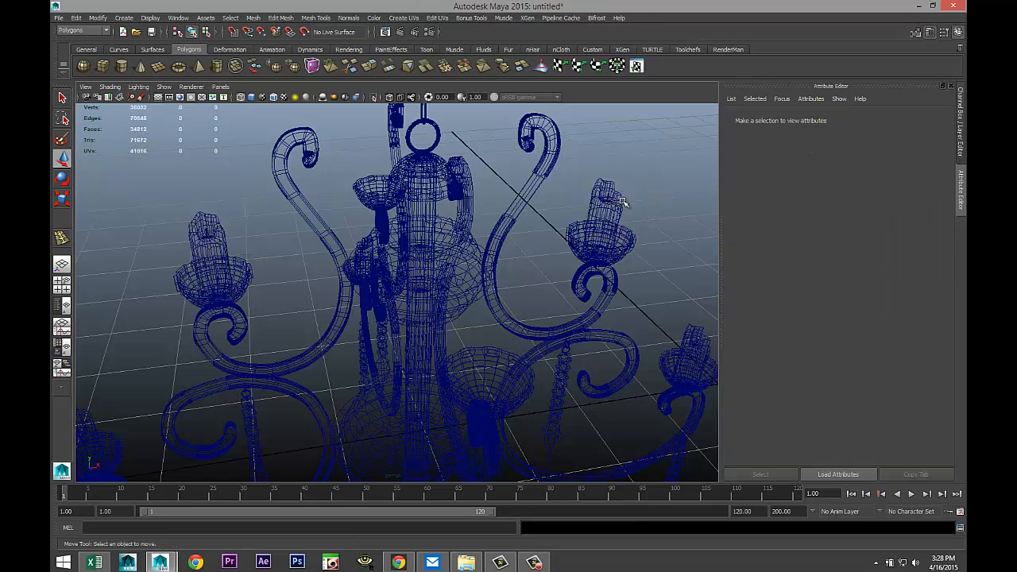
Combine one candle from each of the two opposite upper cups into a single mesh and centre its pivot
{"action": "left_click", "coordinate": [619, 204]}
{"action": "left_click", "coordinate": [213, 243], "text": "shift"}
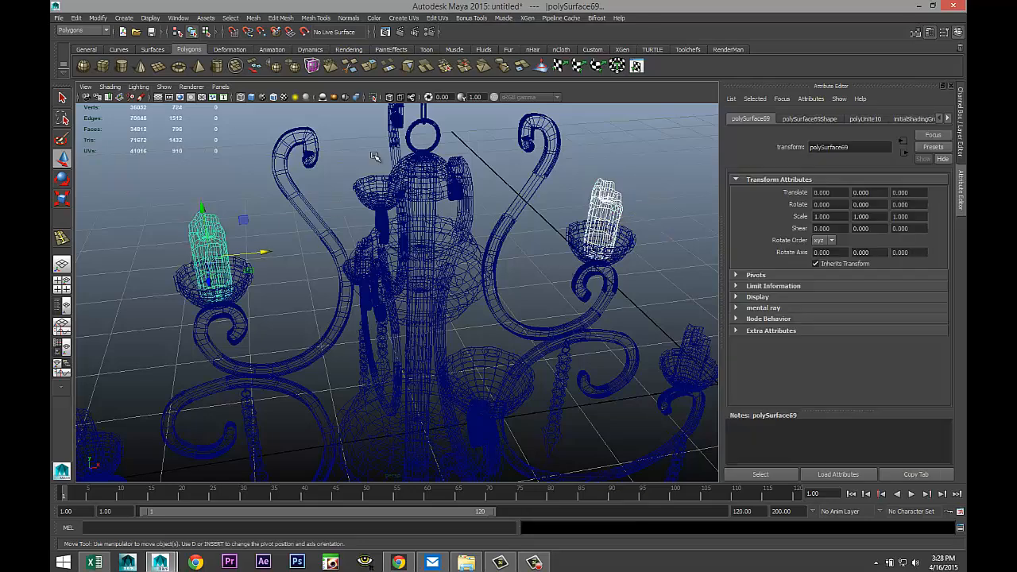
{"action": "left_click", "coordinate": [253, 18]}
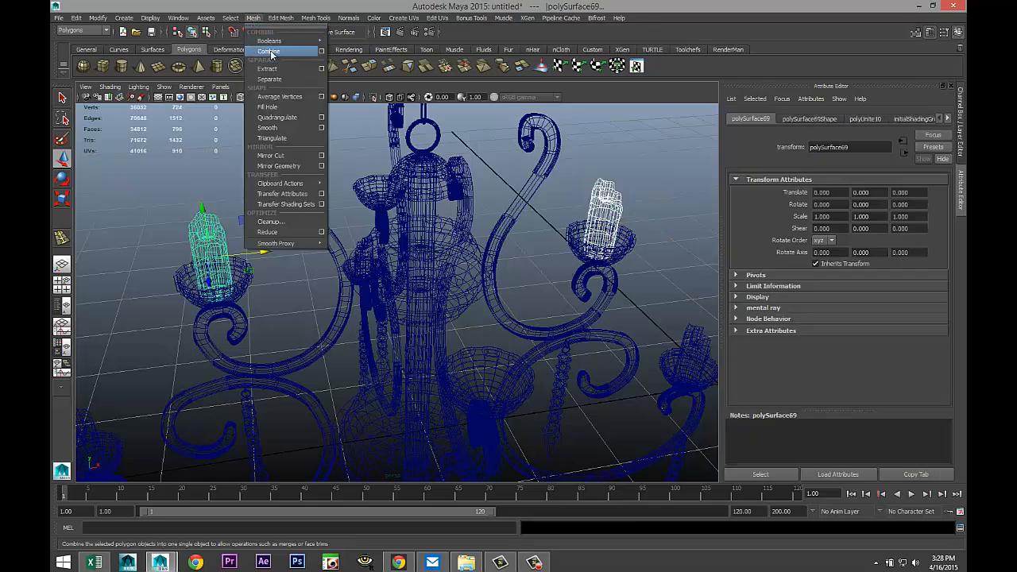
{"action": "left_click", "coordinate": [267, 41]}
{"action": "left_click", "coordinate": [97, 18]}
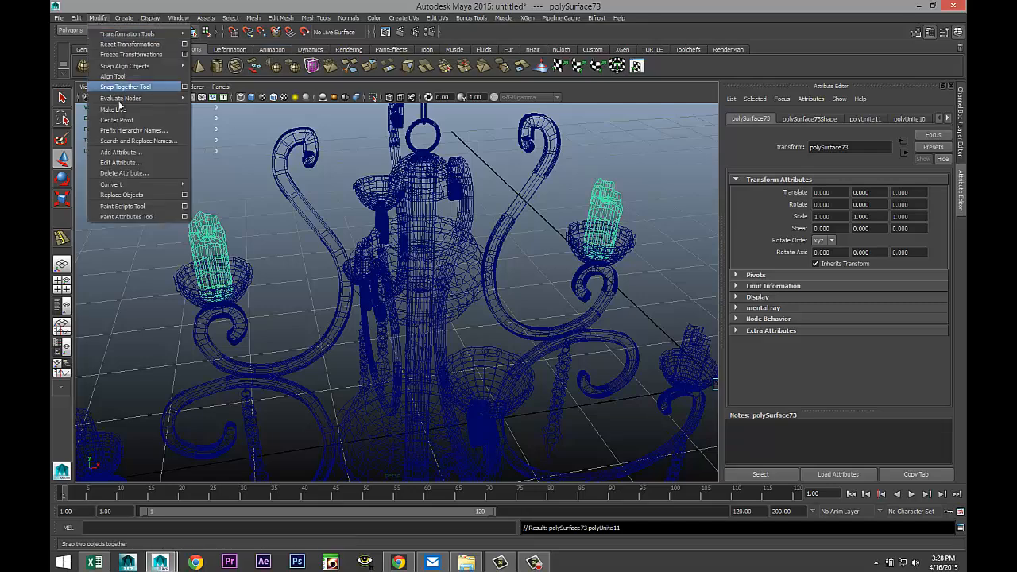
{"action": "left_click", "coordinate": [131, 115]}
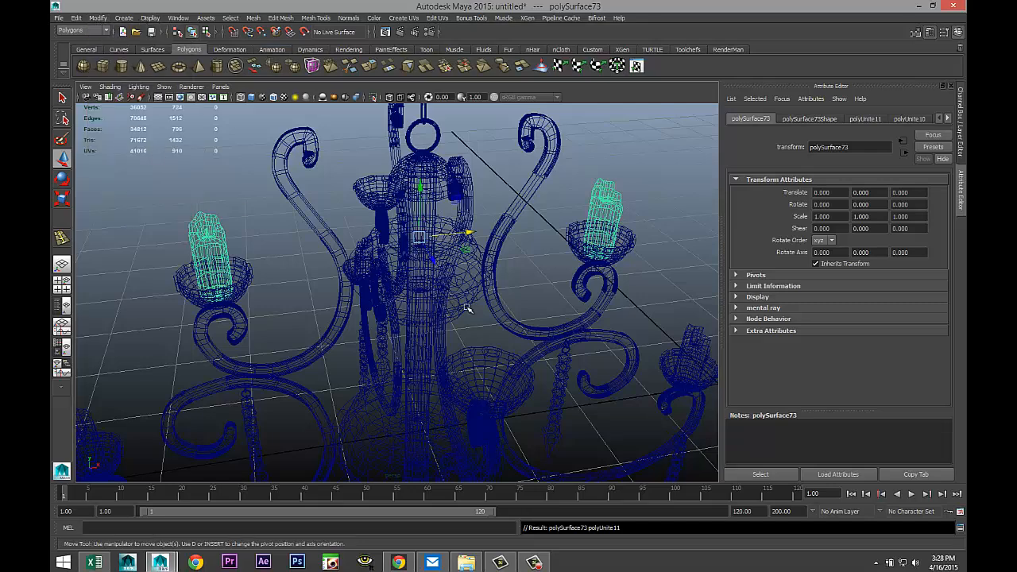
Rotate the combined candle pair to -90 degrees about Y so it sits in the two empty upper cups
{"action": "key", "text": "e"}
{"action": "left_click_drag", "start_coordinate": [441, 259], "coordinate": [389, 277]}
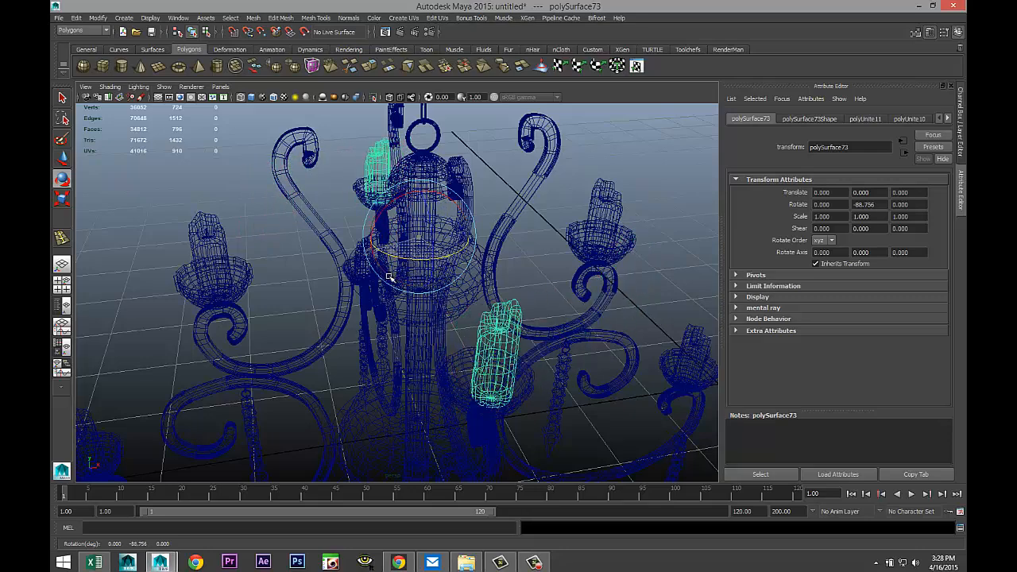
{"action": "left_click", "coordinate": [62, 284]}
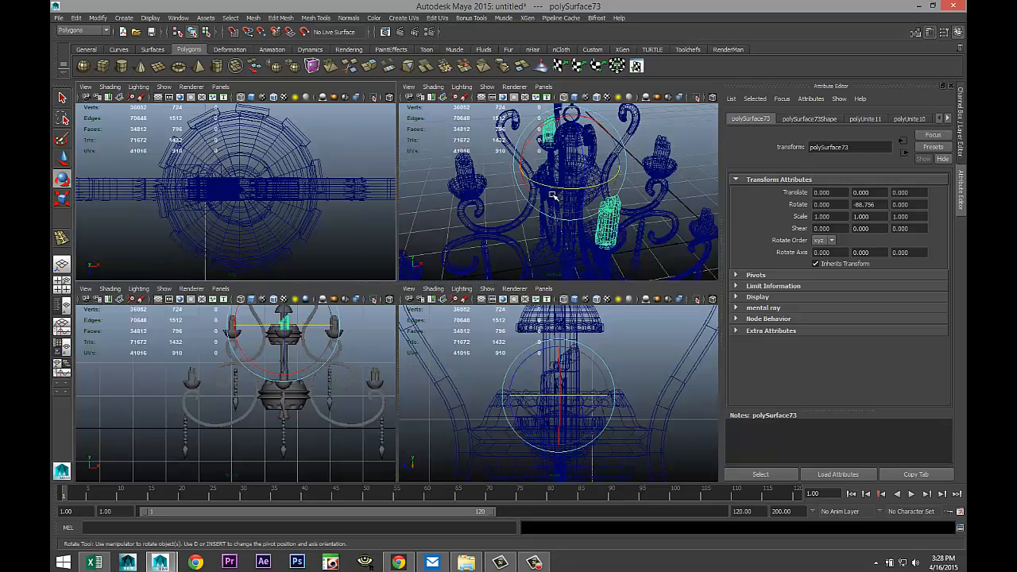
{"action": "key", "text": "space"}
{"action": "key", "text": "f"}
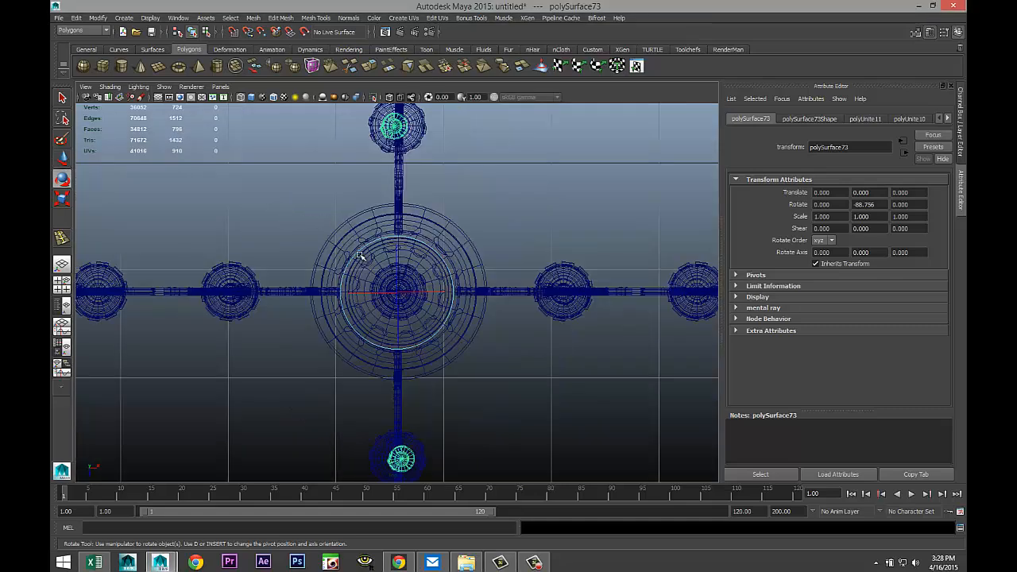
{"action": "left_click", "coordinate": [867, 204]}
{"action": "type", "text": "-90"}
{"action": "key", "text": "Return"}
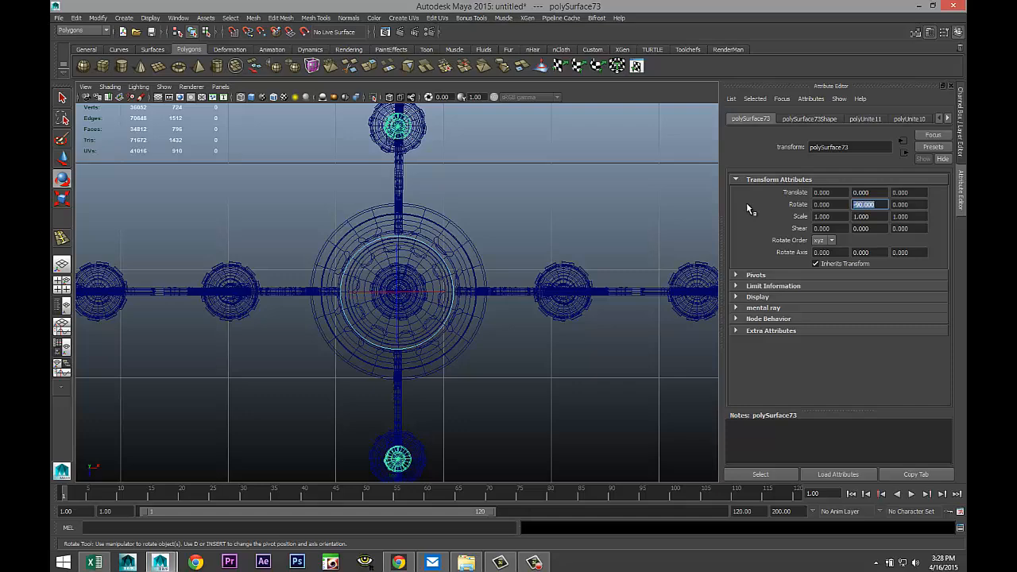
{"action": "left_click", "coordinate": [62, 285]}
{"action": "key", "text": "space"}
{"action": "scroll", "coordinate": [564, 248], "scroll_direction": "down", "scroll_amount": 4}
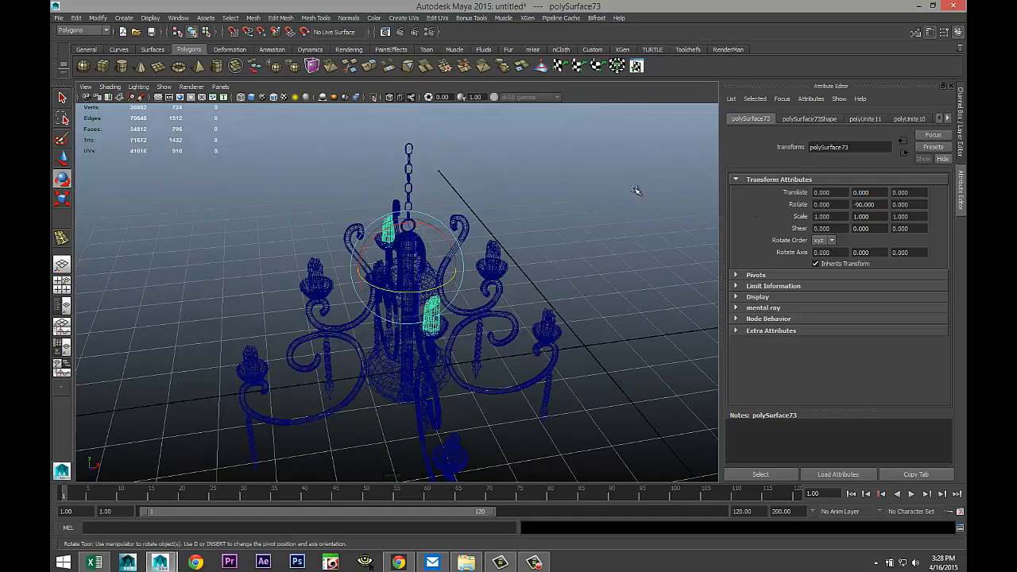
Clear the selection and switch the viewport to shaded display to check the candles around the chandelier
{"action": "left_click", "coordinate": [517, 261]}
{"action": "key", "text": "5"}
{"action": "scroll", "coordinate": [557, 302], "scroll_direction": "up", "scroll_amount": 3}
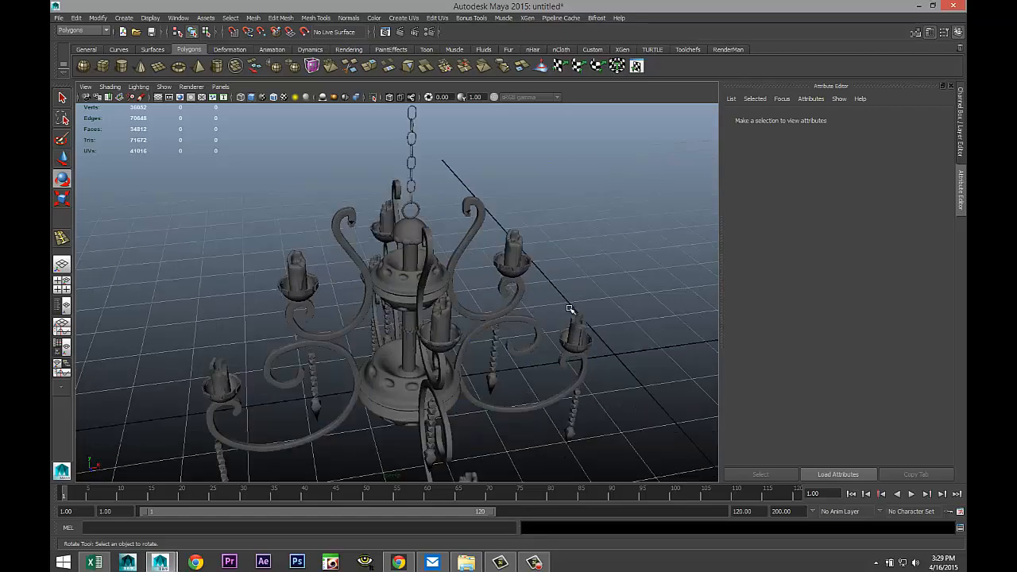
{"action": "left_click_drag", "start_coordinate": [507, 359], "coordinate": [528, 272], "text": "alt"}
{"action": "scroll", "coordinate": [580, 223], "scroll_direction": "down", "scroll_amount": 4}
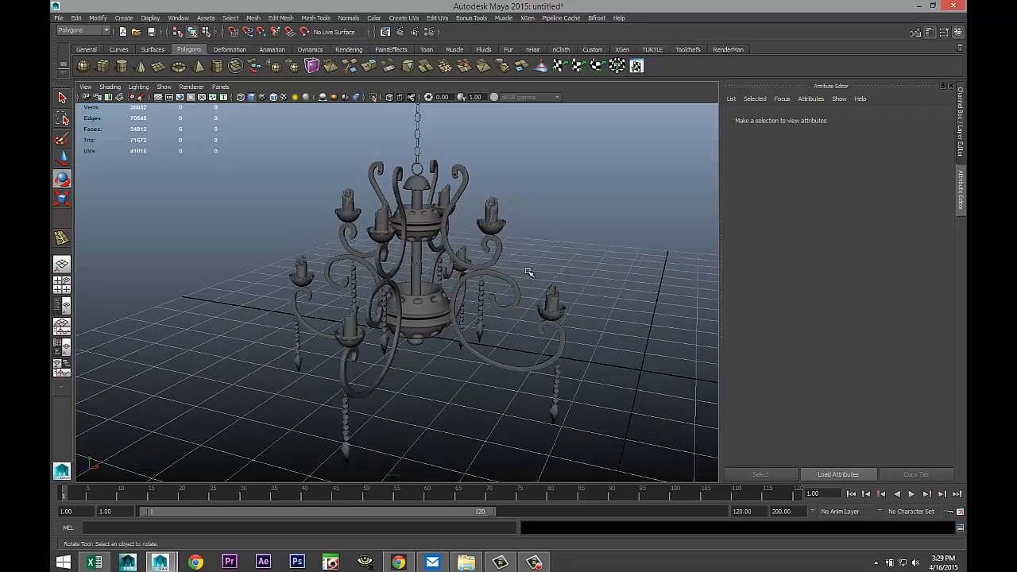
Turn on smooth mesh preview for one lower outer cup, the upper cup beside it and the lower cup's candle
{"action": "scroll", "coordinate": [520, 304], "scroll_direction": "up", "scroll_amount": 5}
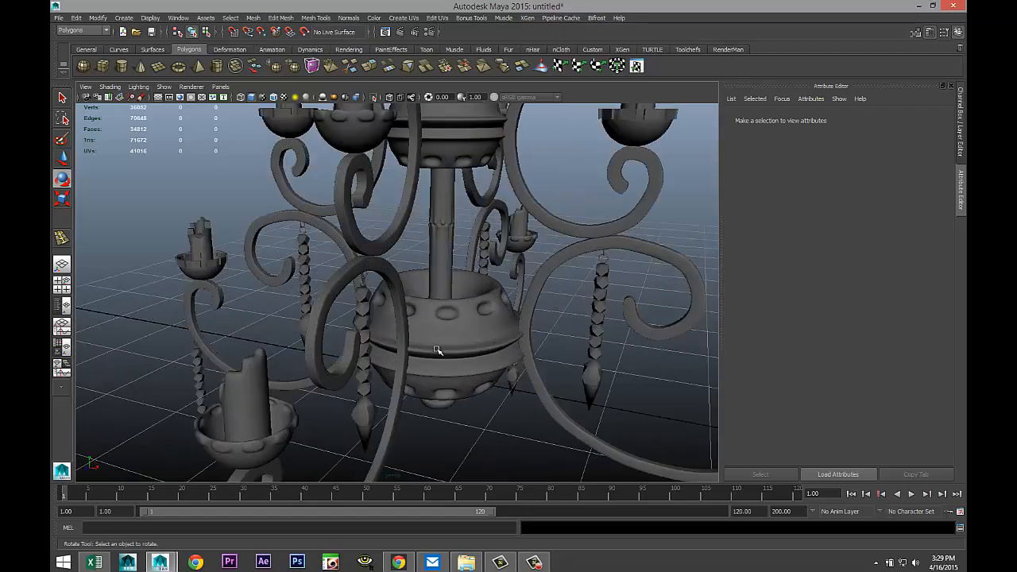
{"action": "middle_click_drag", "start_coordinate": [437, 350], "coordinate": [348, 338], "text": "alt"}
{"action": "left_click", "coordinate": [338, 333]}
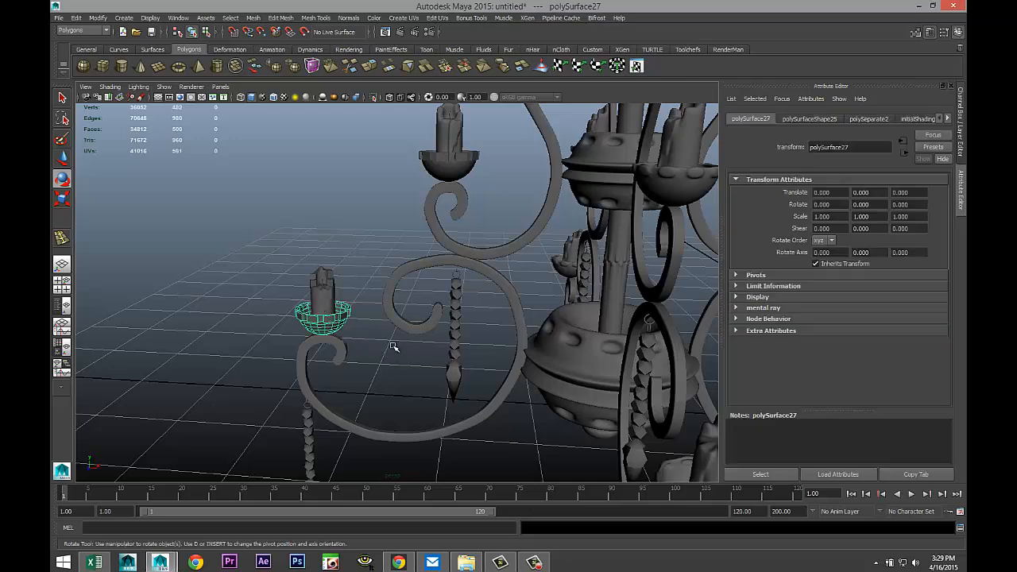
{"action": "key", "text": "3"}
{"action": "left_click", "coordinate": [453, 173]}
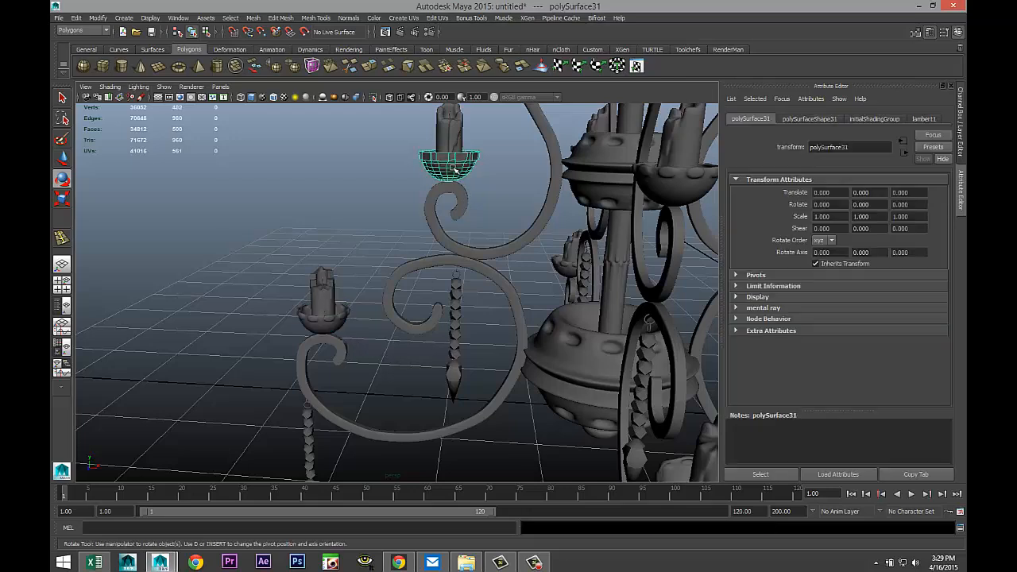
{"action": "left_click", "coordinate": [326, 314]}
{"action": "key", "text": "3"}
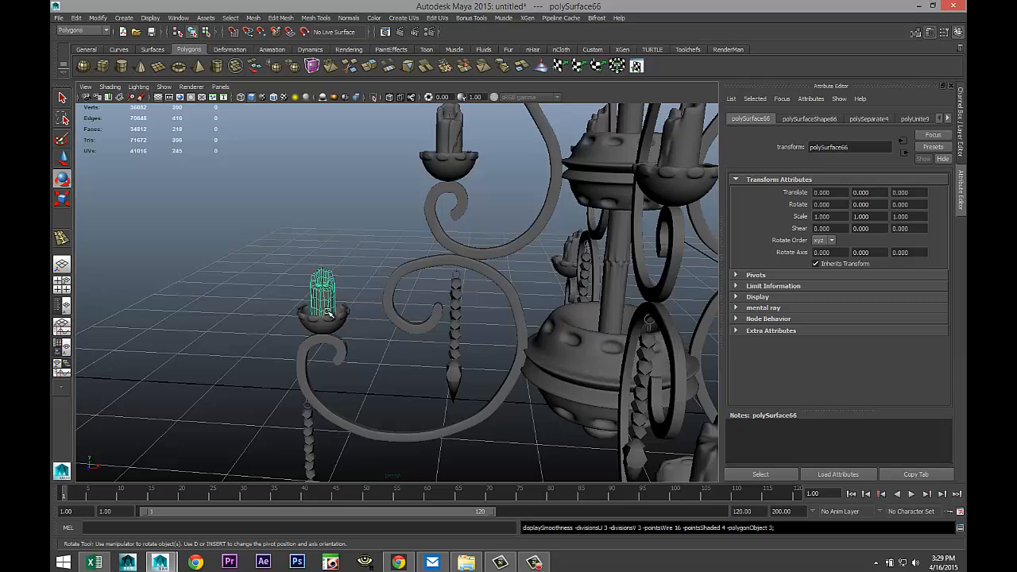
Select the entire chandelier, turn on smooth mesh preview for all its parts and clear the selection
{"action": "scroll", "coordinate": [328, 313], "scroll_direction": "down", "scroll_amount": 5}
{"action": "left_click_drag", "start_coordinate": [417, 331], "coordinate": [397, 340], "text": "alt"}
{"action": "scroll", "coordinate": [397, 340], "scroll_direction": "down", "scroll_amount": 5}
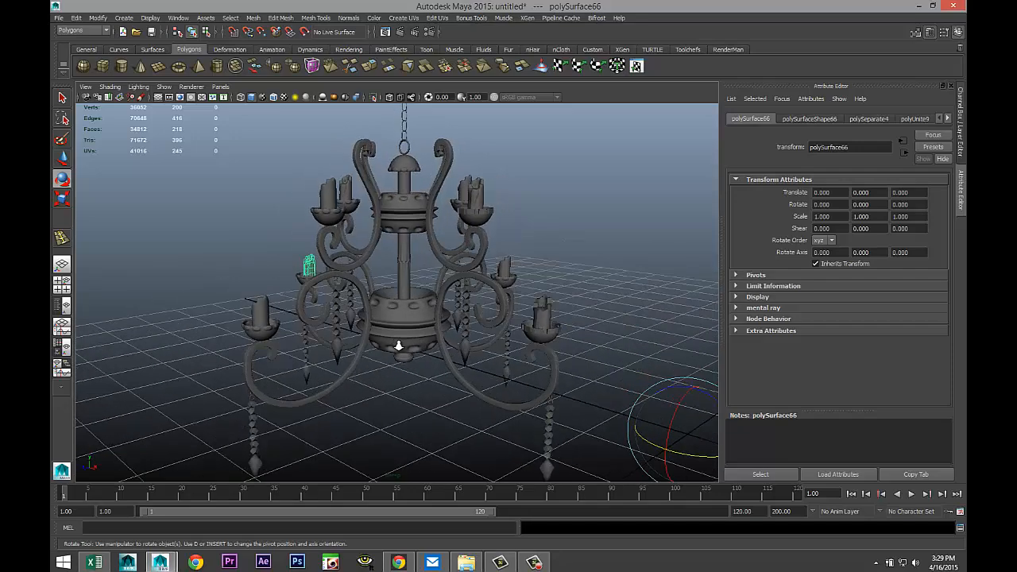
{"action": "left_click_drag", "start_coordinate": [282, 146], "coordinate": [525, 463]}
{"action": "scroll", "coordinate": [510, 445], "scroll_direction": "up", "scroll_amount": 3}
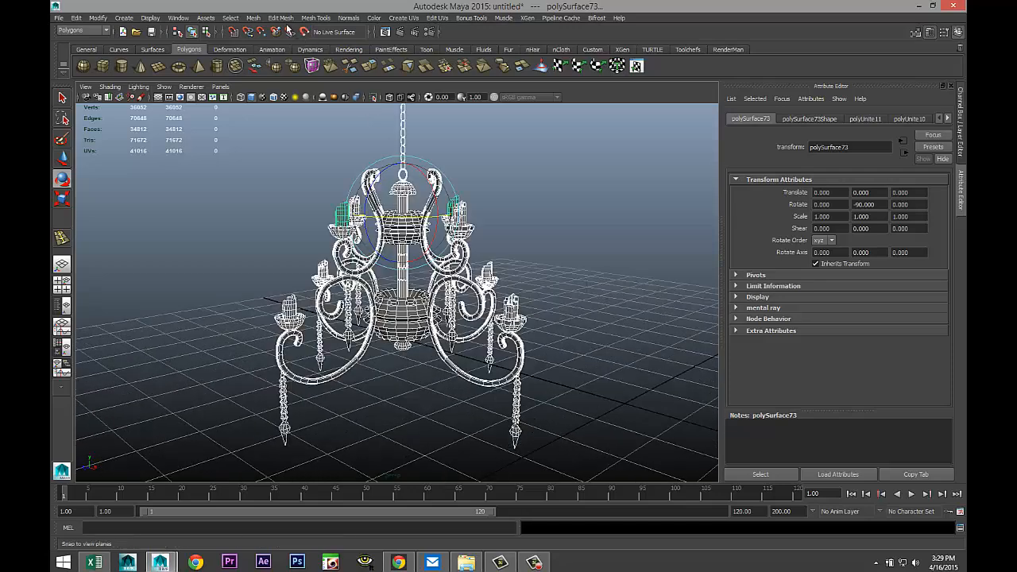
{"action": "left_click", "coordinate": [254, 20]}
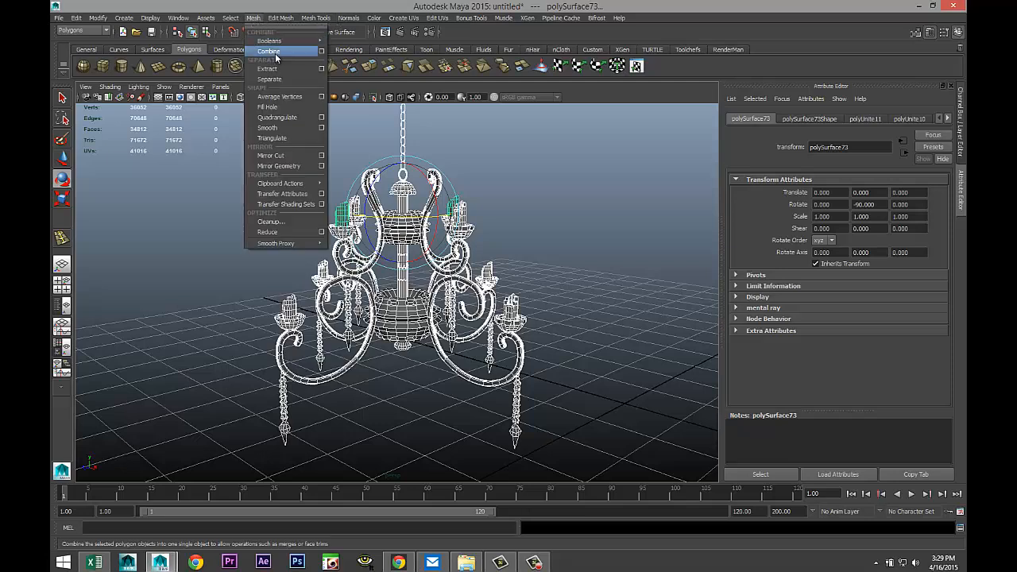
{"action": "key", "text": "3"}
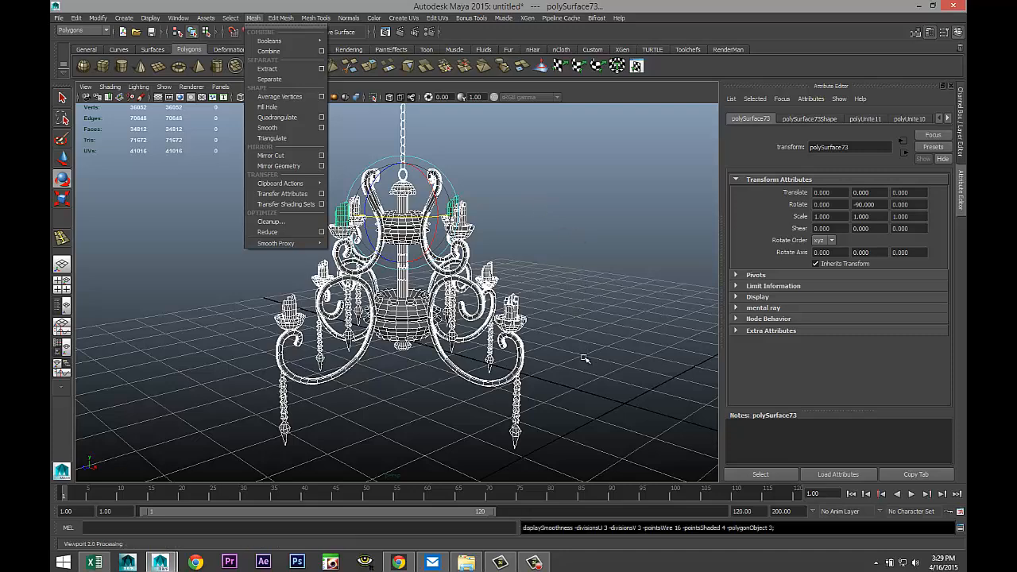
{"action": "left_click", "coordinate": [214, 214]}
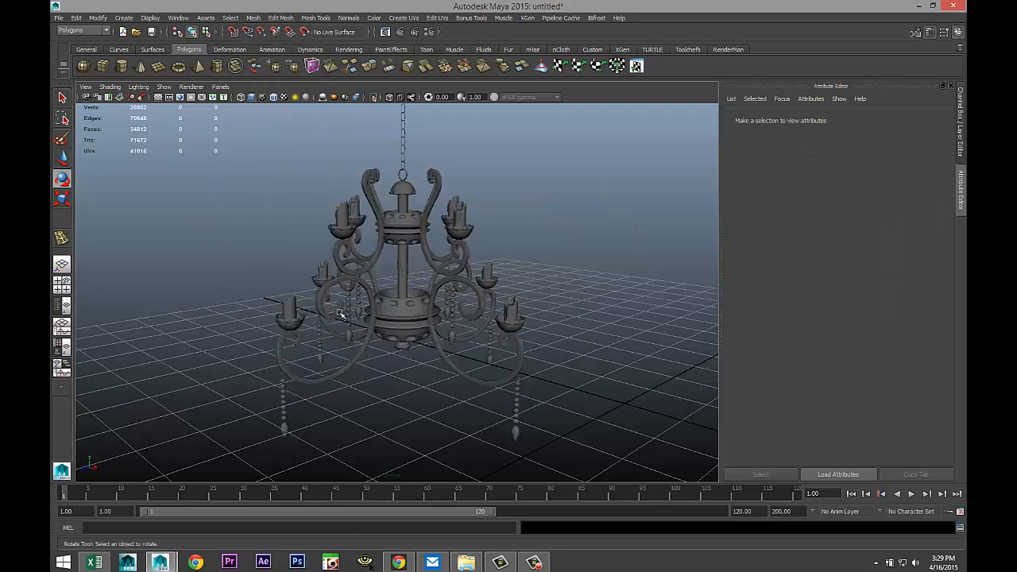
Turn off smooth mesh preview for the combined pair of opposite crystal pendants hanging from the outer arms
{"action": "scroll", "coordinate": [404, 342], "scroll_direction": "up", "scroll_amount": 3}
{"action": "scroll", "coordinate": [404, 342], "scroll_direction": "up", "scroll_amount": 2}
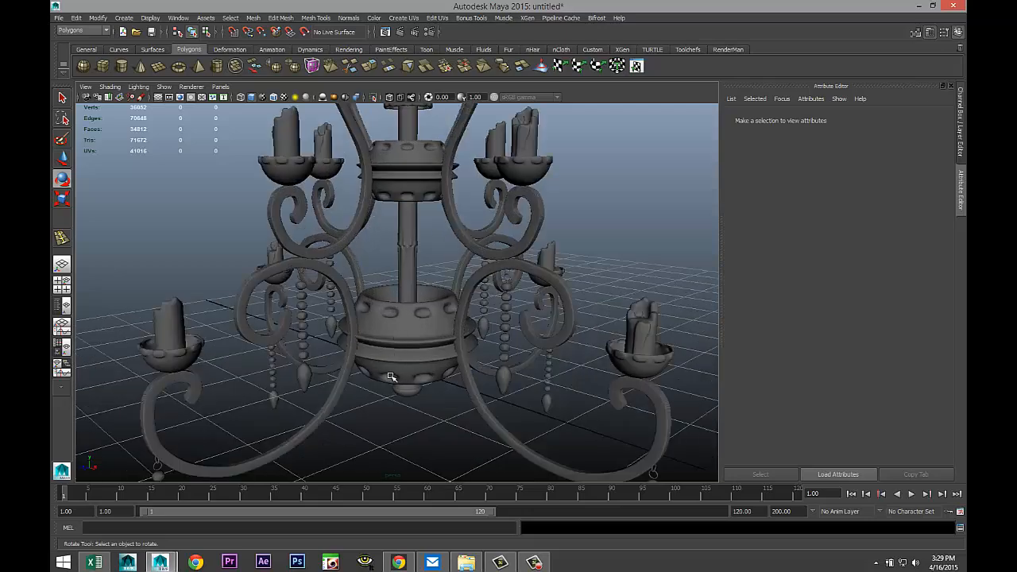
{"action": "middle_click_drag", "start_coordinate": [390, 376], "coordinate": [472, 237], "text": "alt"}
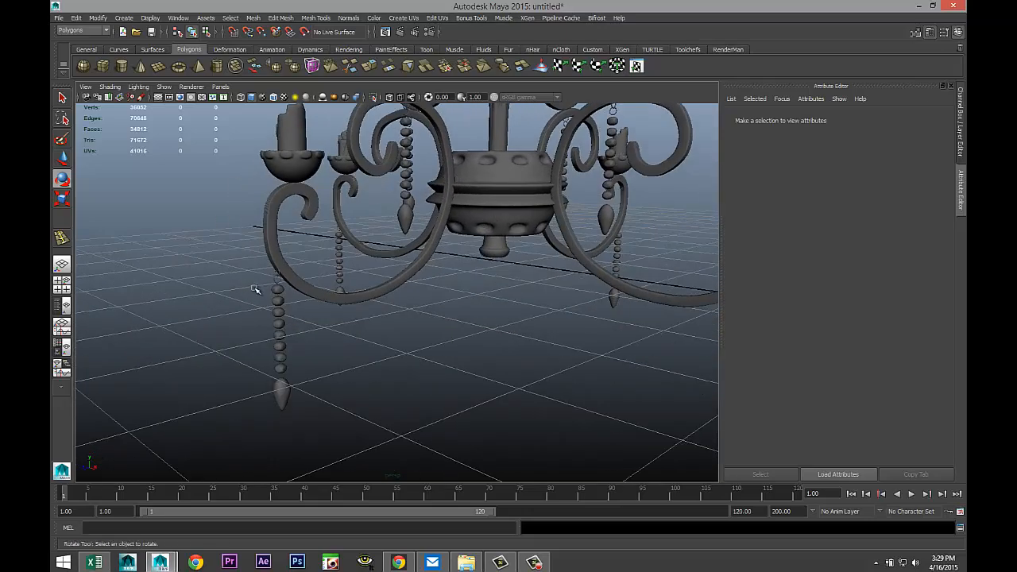
{"action": "left_click_drag", "start_coordinate": [262, 307], "coordinate": [284, 422]}
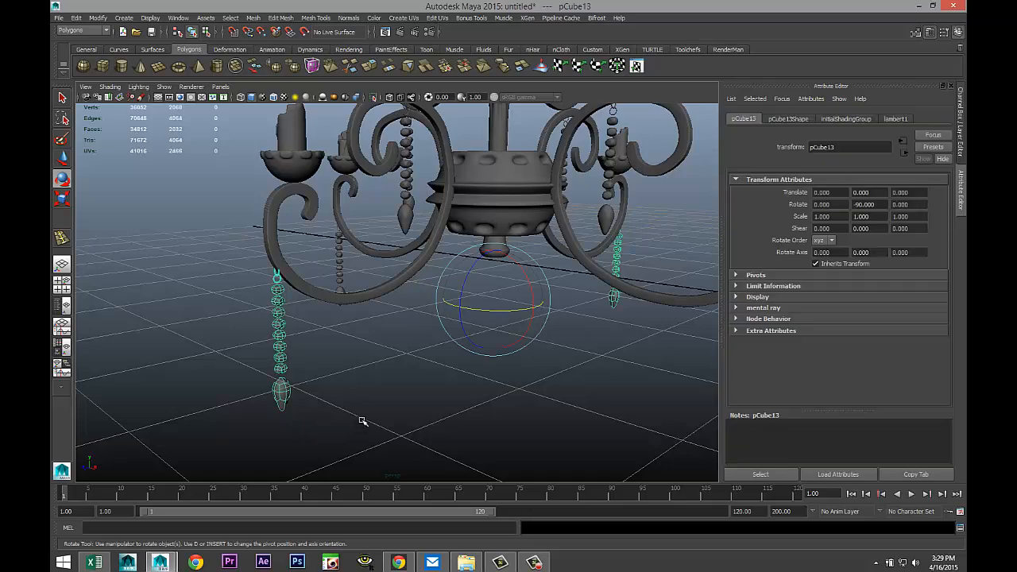
{"action": "key", "text": "1"}
Turn off smooth mesh preview for the beads and crystal of a separate pendant on a neighbouring outer arm
{"action": "left_click_drag", "start_coordinate": [491, 397], "coordinate": [284, 379], "text": "alt"}
{"action": "left_click_drag", "start_coordinate": [524, 274], "coordinate": [569, 431]}
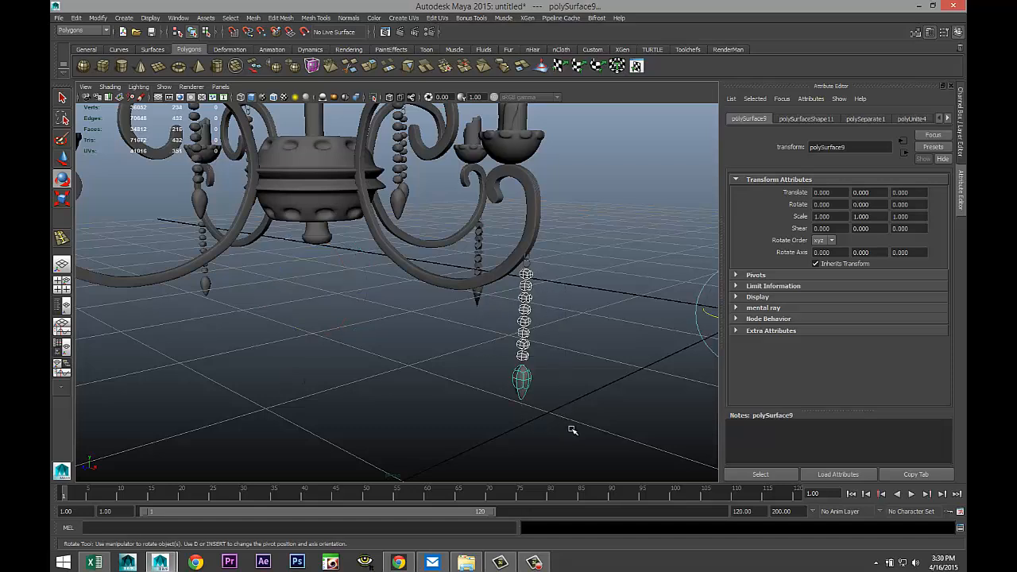
{"action": "key", "text": "1"}
Select only the beads and crystal of one inner pendant, excluding the arm, and turn off their smooth mesh preview
{"action": "left_click_drag", "start_coordinate": [600, 366], "coordinate": [482, 381], "text": "alt"}
{"action": "middle_click_drag", "start_coordinate": [473, 391], "coordinate": [467, 451], "text": "alt"}
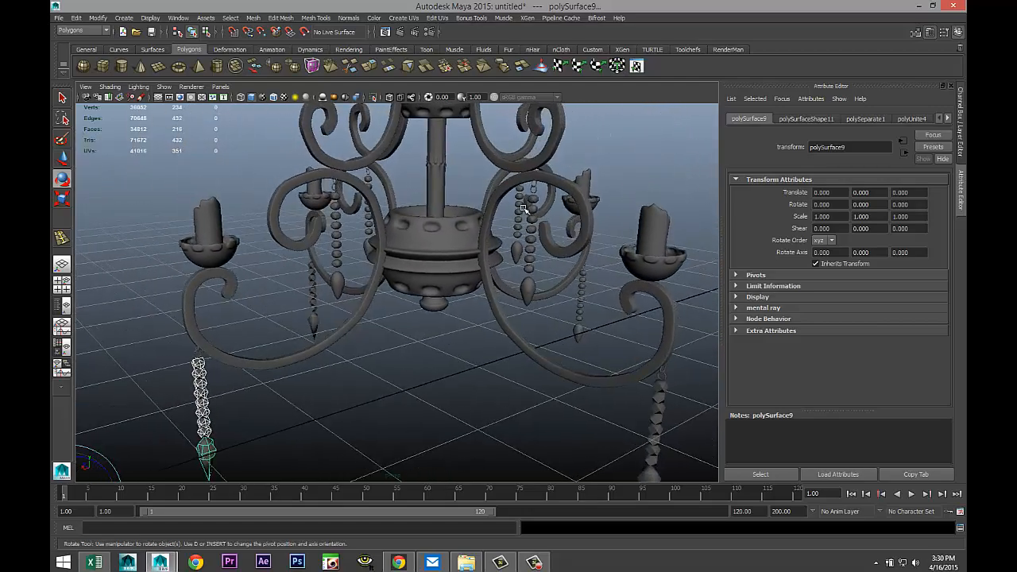
{"action": "left_click", "coordinate": [536, 307]}
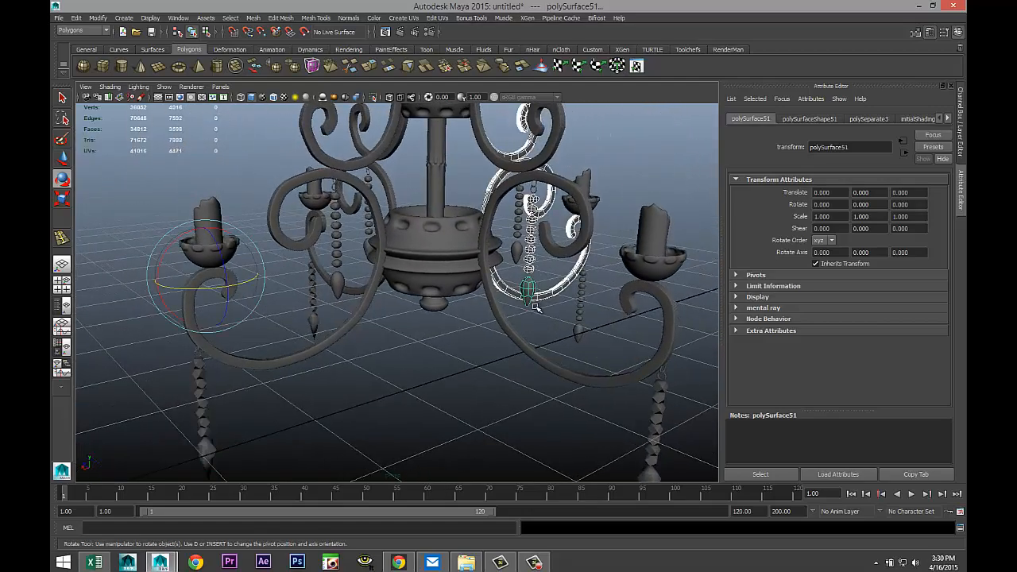
{"action": "left_click", "coordinate": [562, 289], "text": "ctrl"}
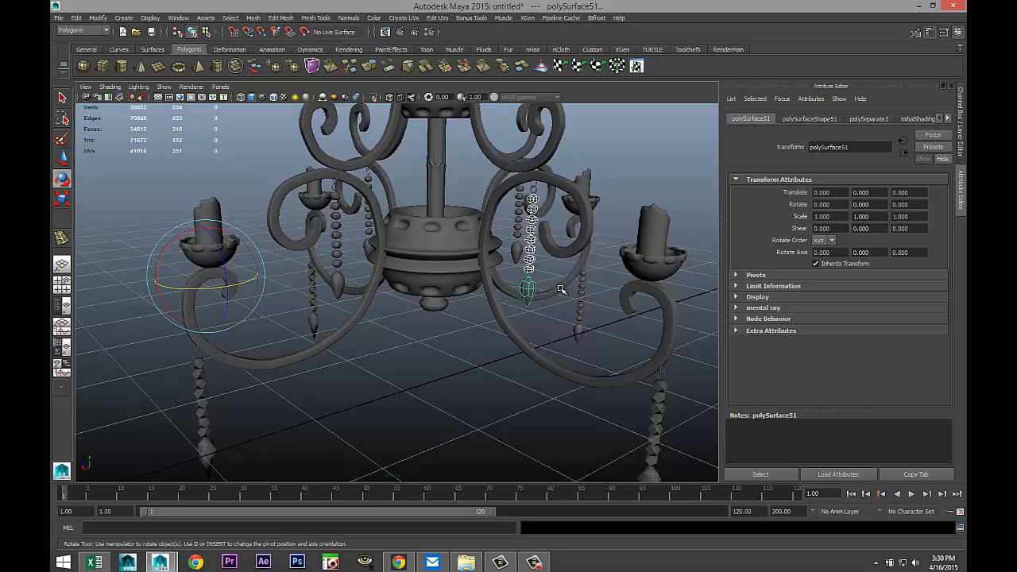
{"action": "key", "text": "1"}
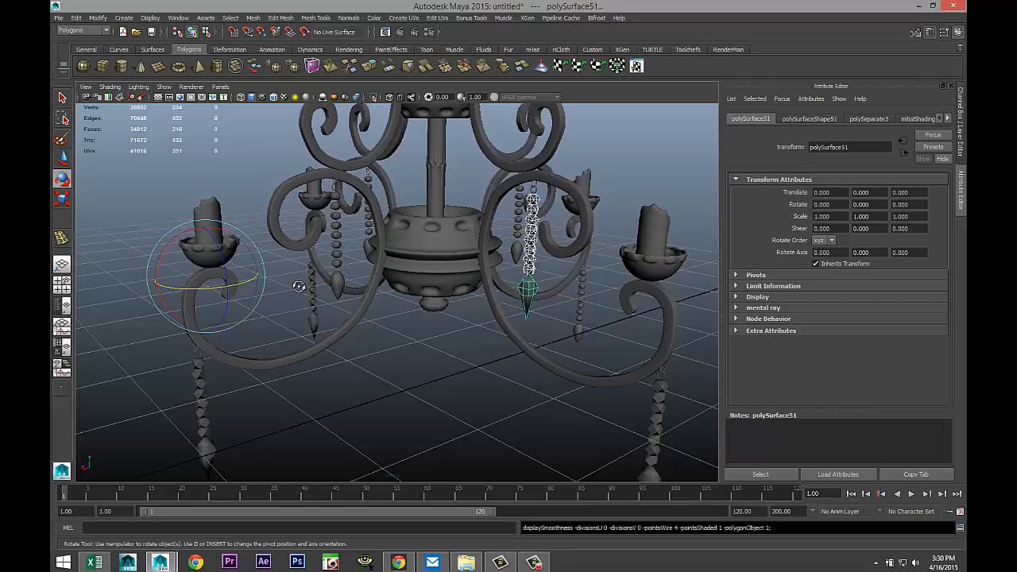
Turn off smooth mesh preview for the opposite inner pendant pair, excluding the arm, and for the remaining inner pendant's beads and crystal
{"action": "left_click_drag", "start_coordinate": [302, 288], "coordinate": [356, 195], "text": "alt"}
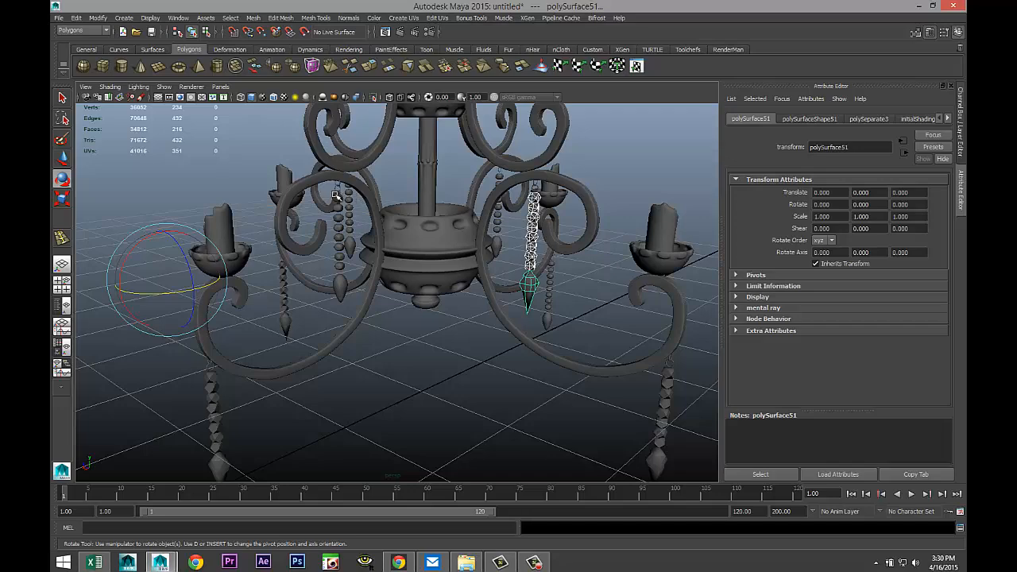
{"action": "left_click", "coordinate": [342, 305]}
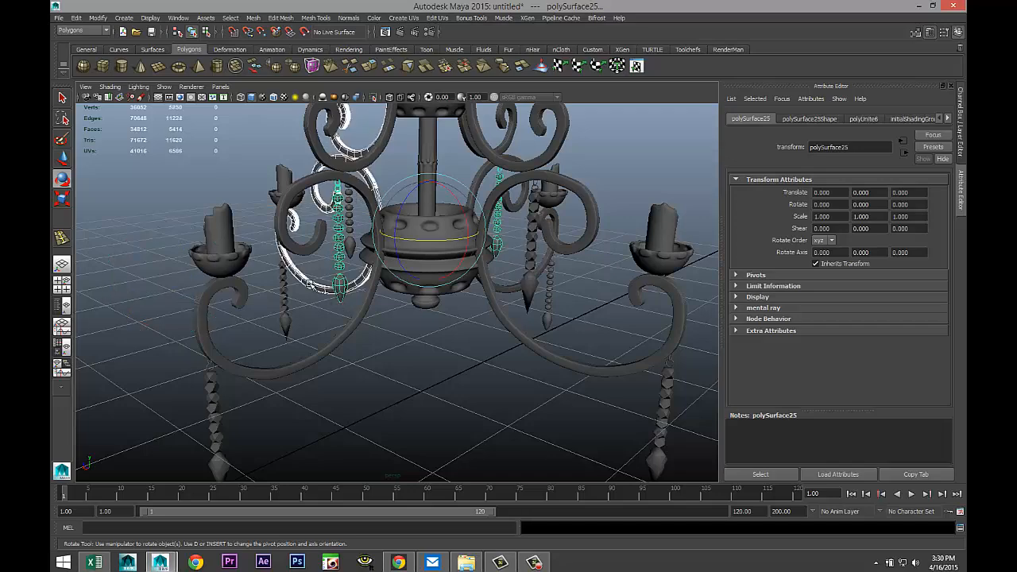
{"action": "left_click", "coordinate": [311, 289], "text": "shift"}
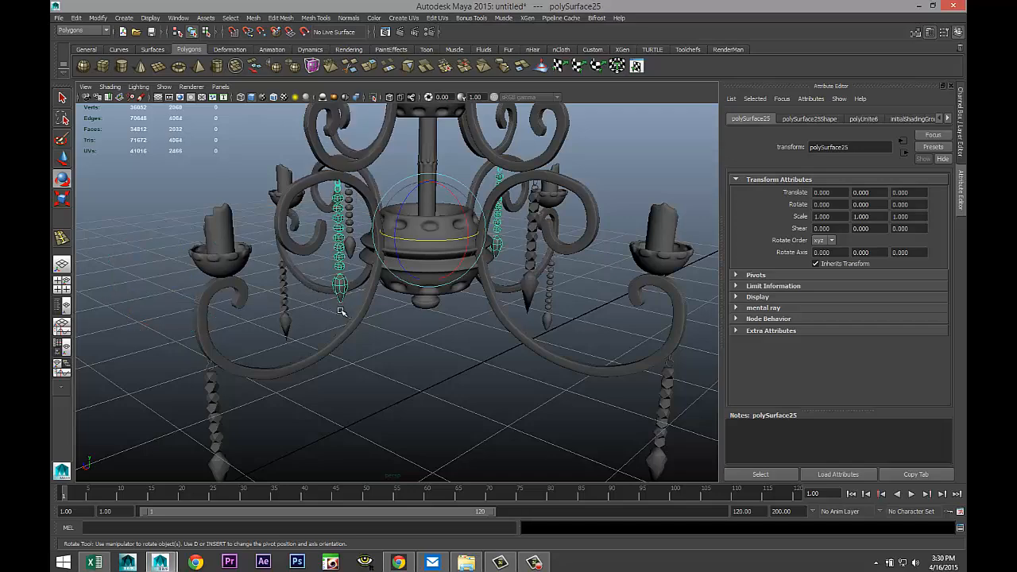
{"action": "left_click_drag", "start_coordinate": [373, 357], "coordinate": [437, 356], "text": "alt"}
{"action": "middle_click_drag", "start_coordinate": [362, 360], "coordinate": [457, 381], "text": "alt"}
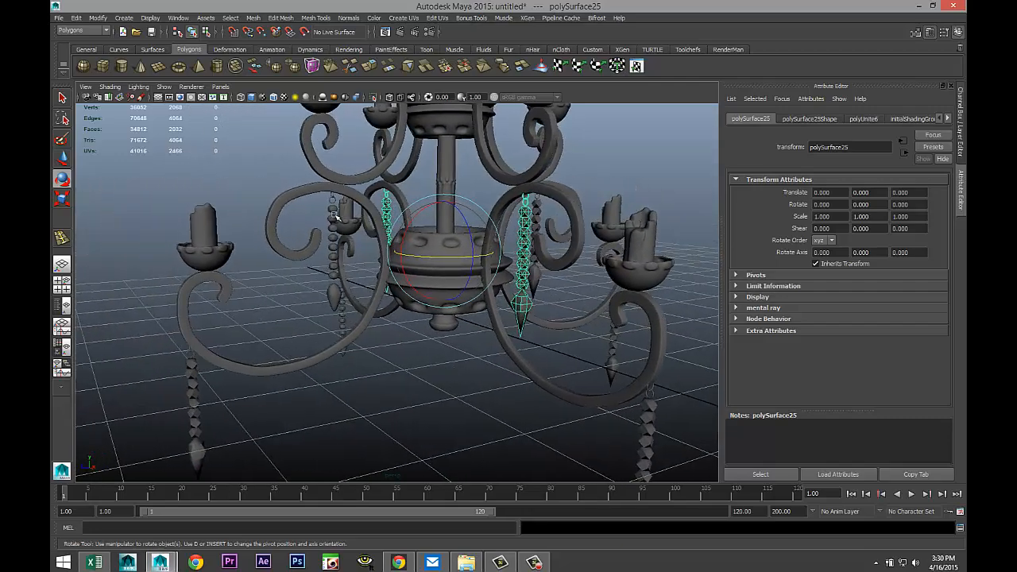
{"action": "left_click_drag", "start_coordinate": [331, 223], "coordinate": [335, 312]}
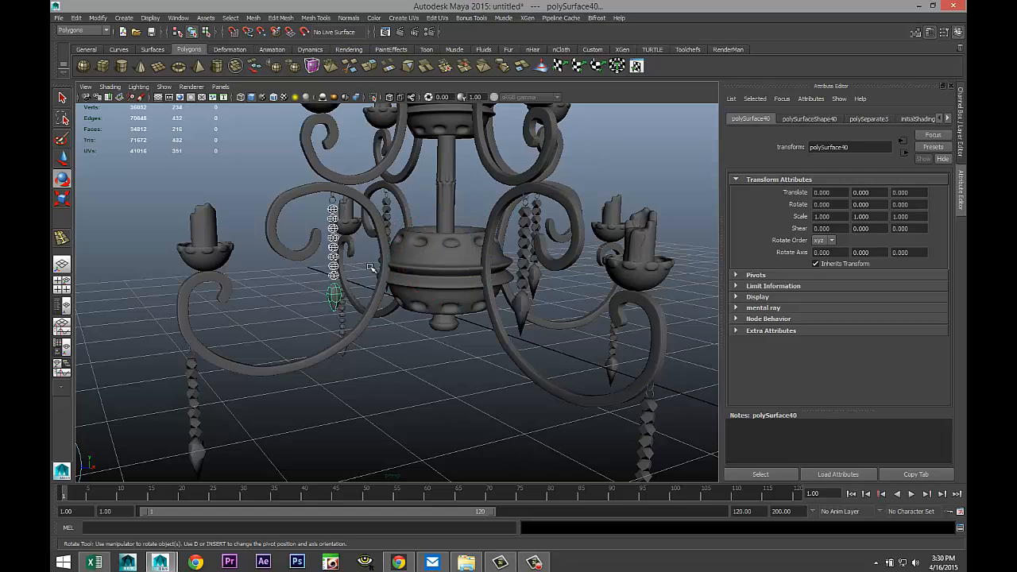
Turn off smooth mesh preview for the last rounded pendant hanging from an outer arm
{"action": "left_click_drag", "start_coordinate": [373, 361], "coordinate": [531, 350], "text": "alt"}
{"action": "middle_click_drag", "start_coordinate": [363, 370], "coordinate": [493, 392], "text": "alt"}
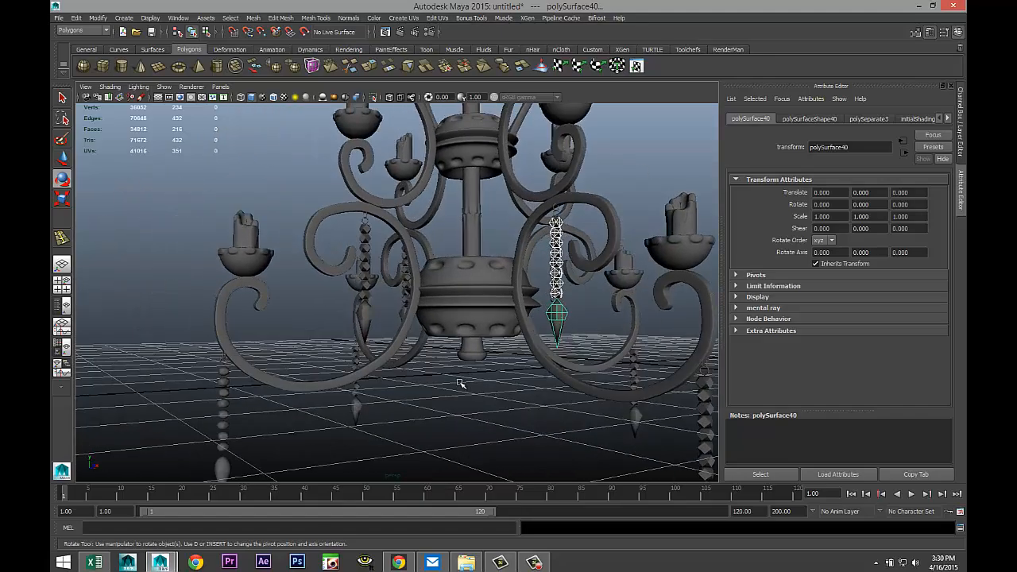
{"action": "left_click_drag", "start_coordinate": [450, 380], "coordinate": [585, 377], "text": "alt"}
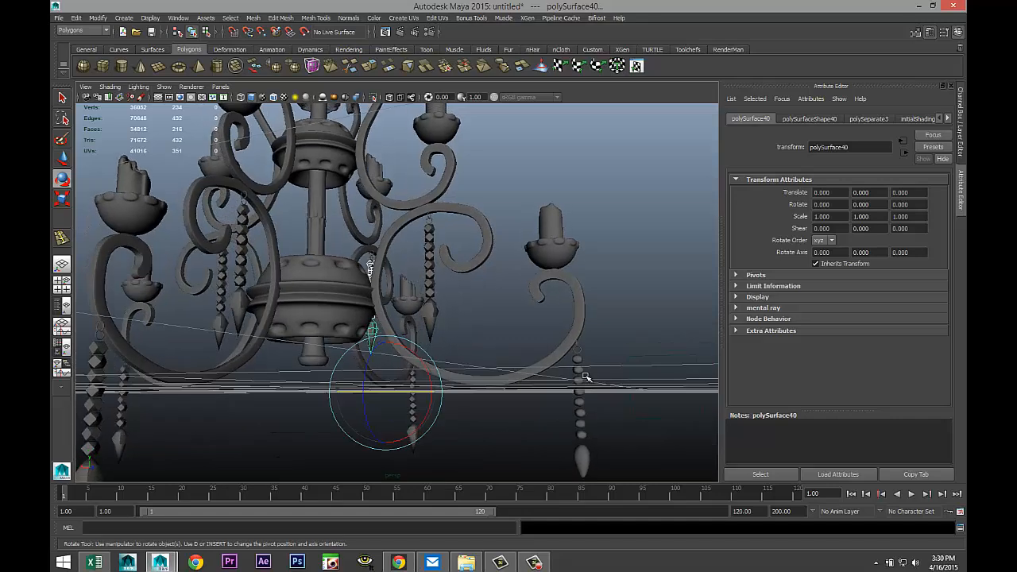
{"action": "left_click_drag", "start_coordinate": [581, 472], "coordinate": [590, 474]}
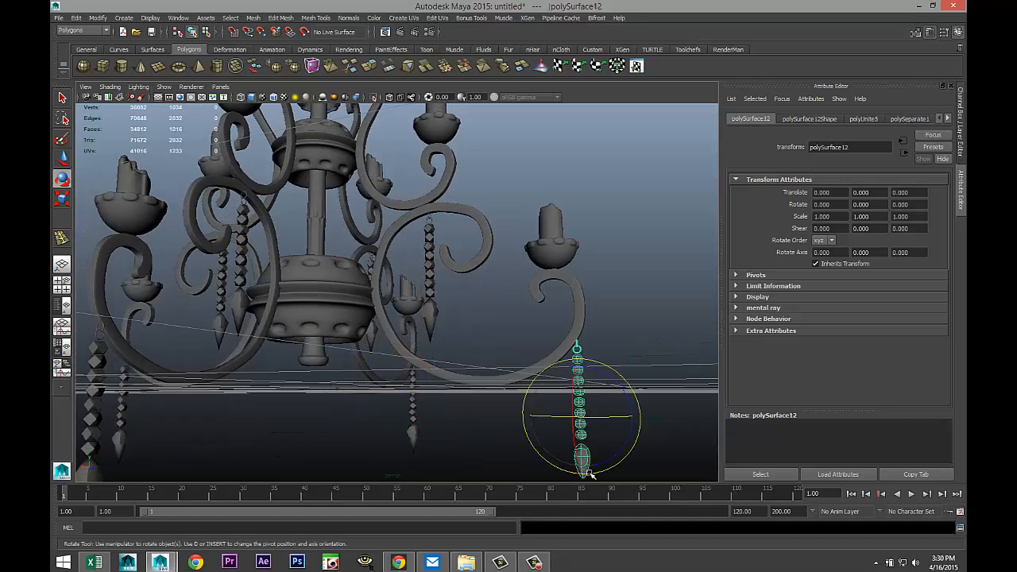
{"action": "key", "text": "1"}
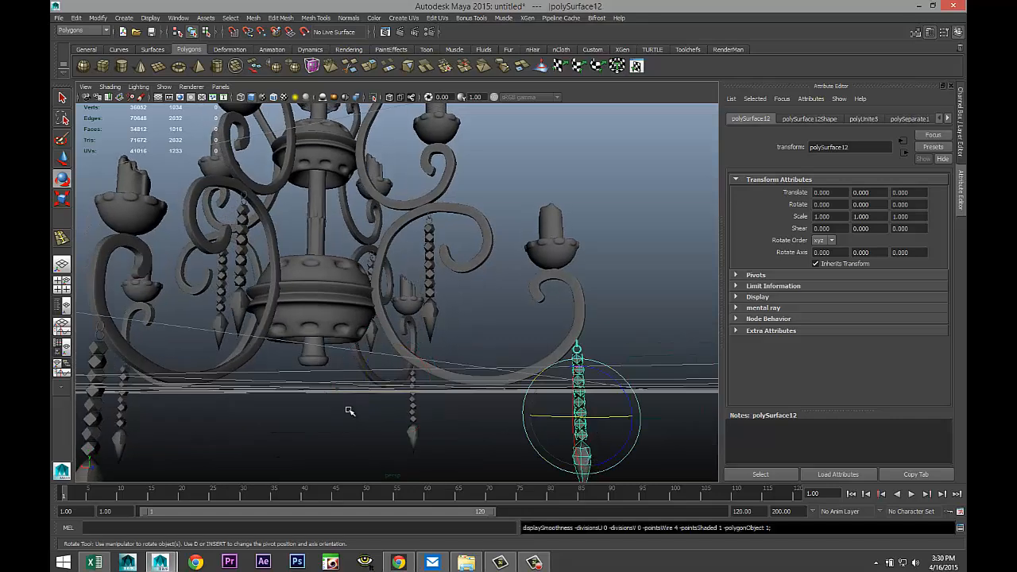
Select the entire chandelier, including its chain, candles and pendants, and assign it a new mia_material_x material
{"action": "left_click_drag", "start_coordinate": [349, 411], "coordinate": [310, 422], "text": "alt"}
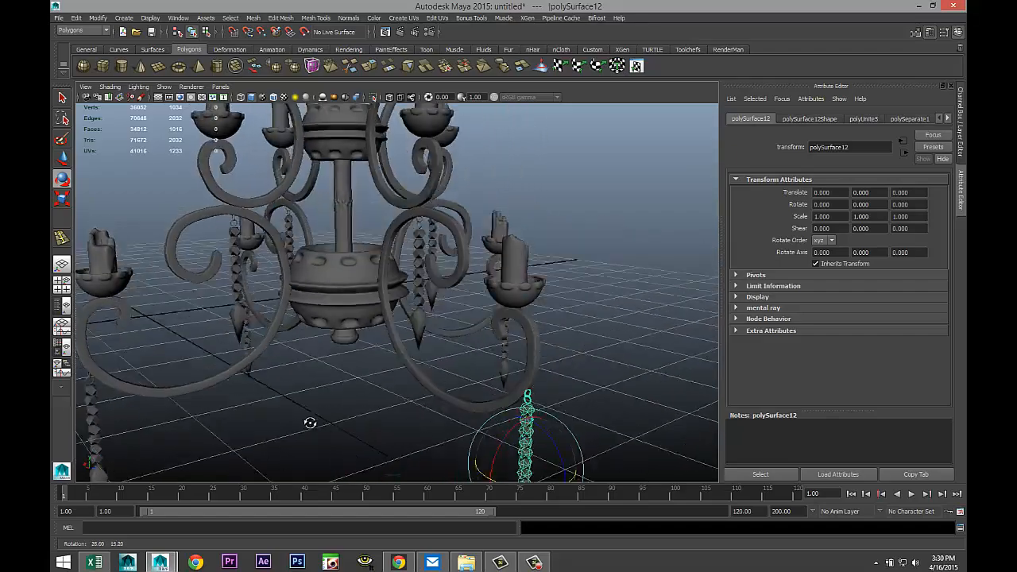
{"action": "right_click_drag", "start_coordinate": [310, 422], "coordinate": [370, 358], "text": "alt"}
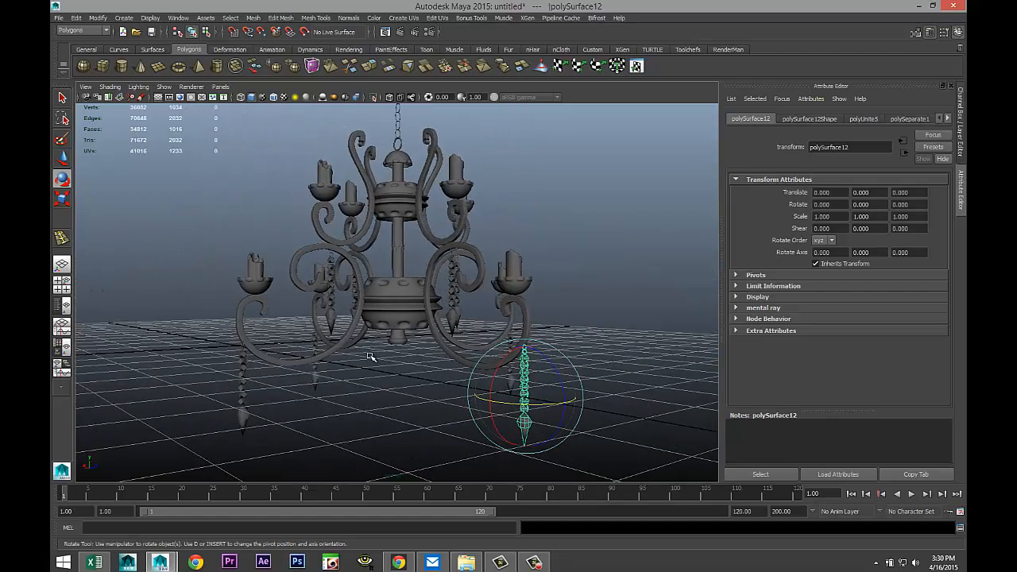
{"action": "left_click_drag", "start_coordinate": [370, 358], "coordinate": [366, 377], "text": "alt"}
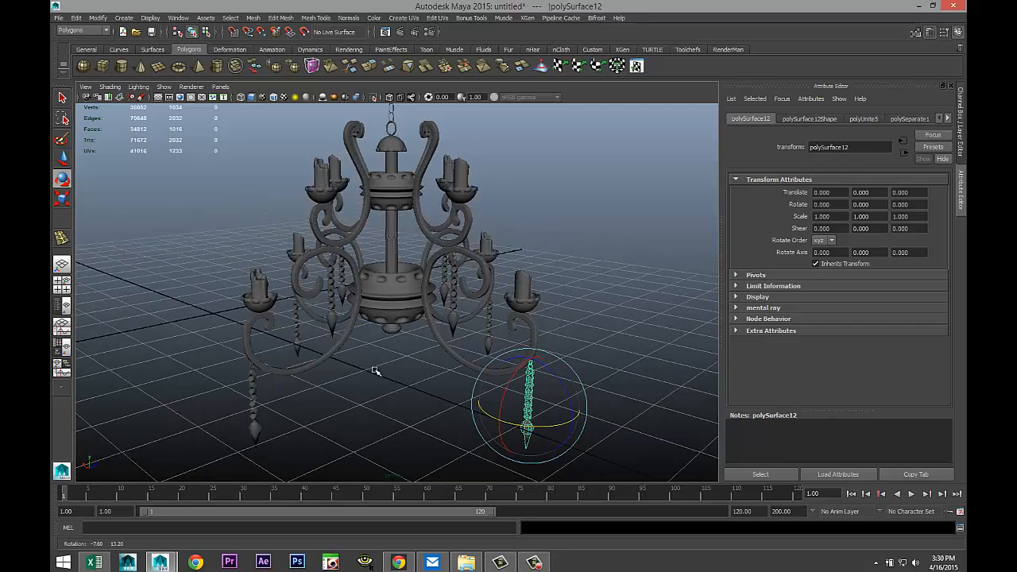
{"action": "scroll", "coordinate": [390, 369], "scroll_direction": "down", "scroll_amount": 5}
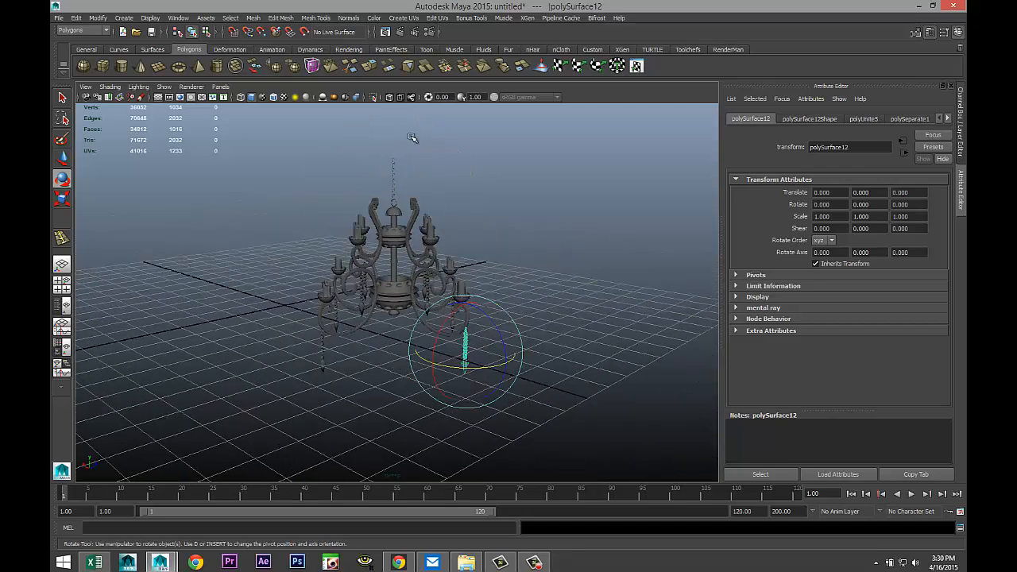
{"action": "left_click_drag", "start_coordinate": [280, 147], "coordinate": [556, 438]}
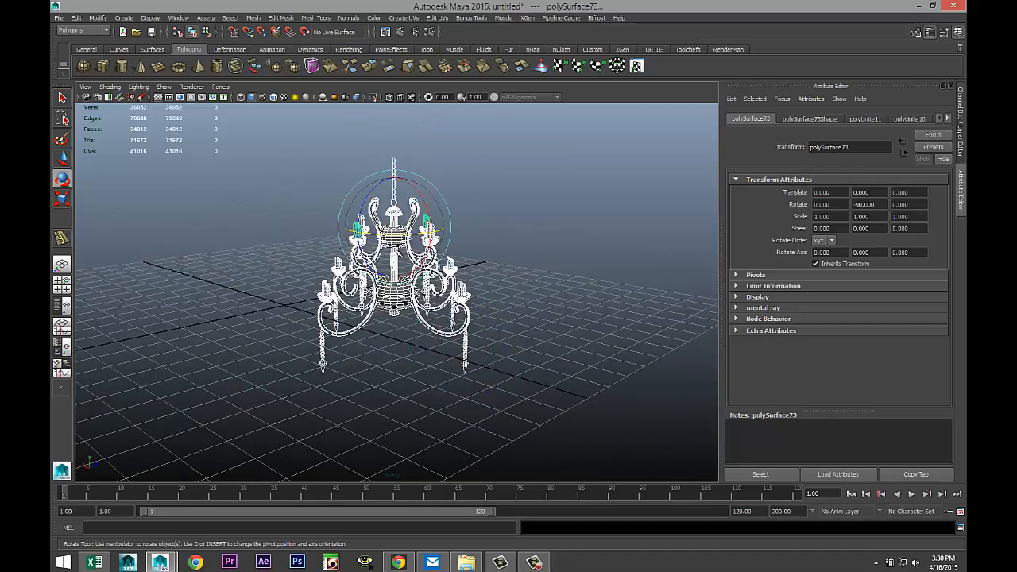
{"action": "right_click", "coordinate": [394, 296]}
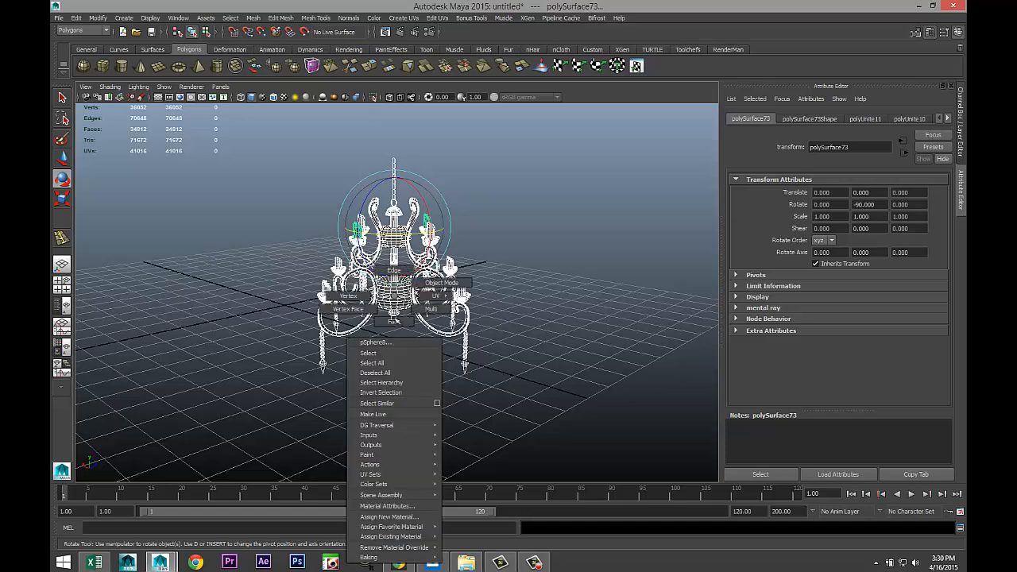
{"action": "left_click", "coordinate": [406, 516]}
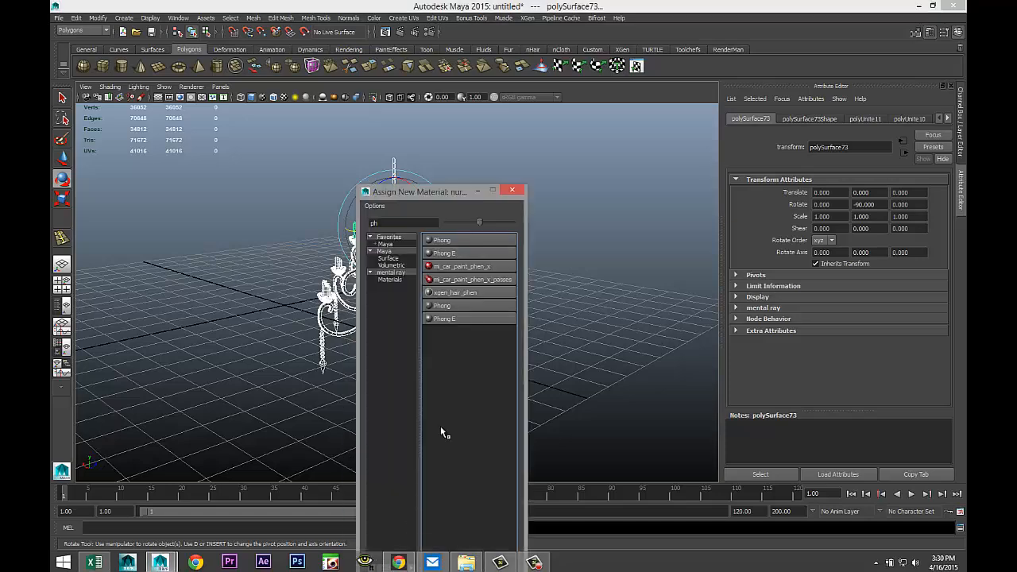
{"action": "double_click", "coordinate": [404, 224]}
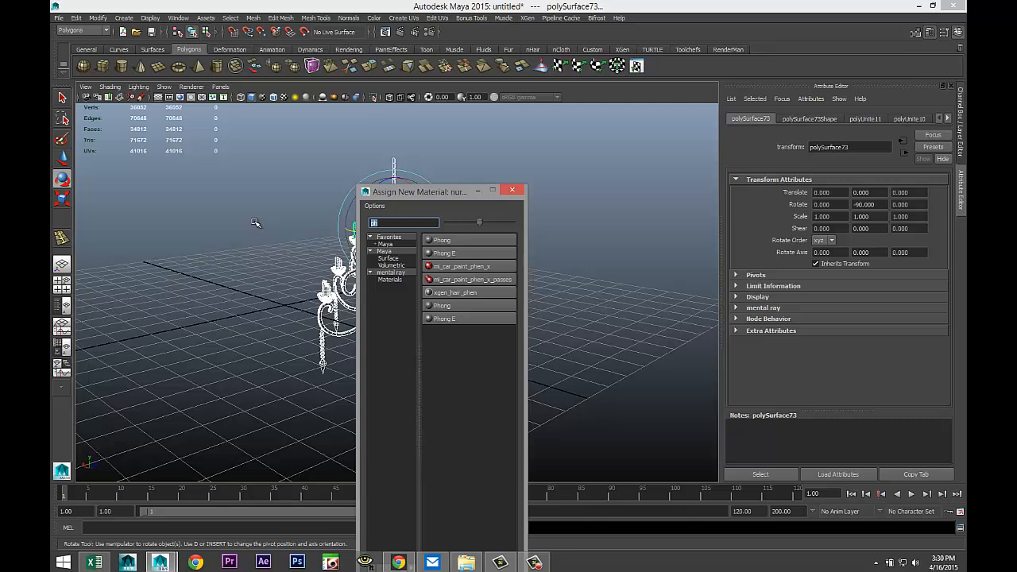
{"action": "type", "text": "mia"}
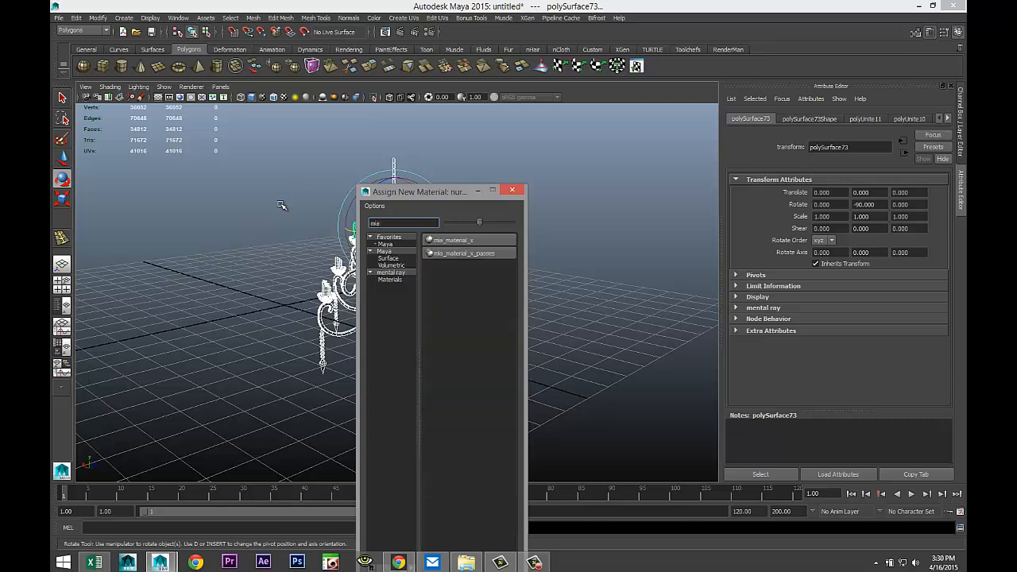
{"action": "left_click", "coordinate": [481, 240]}
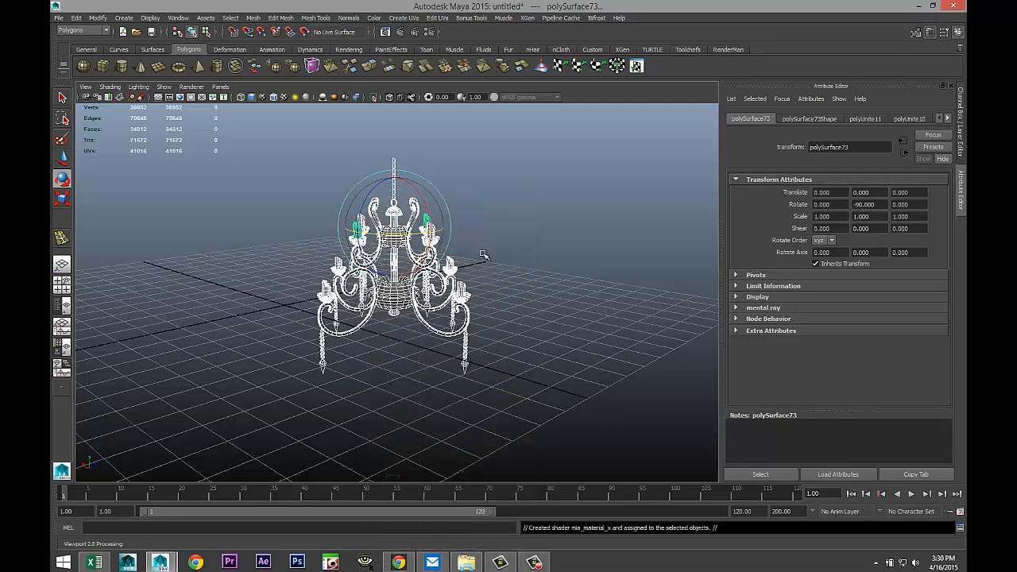
Replace the new material's settings with the GlassSolid preset and clear the selection
{"action": "left_click", "coordinate": [818, 119]}
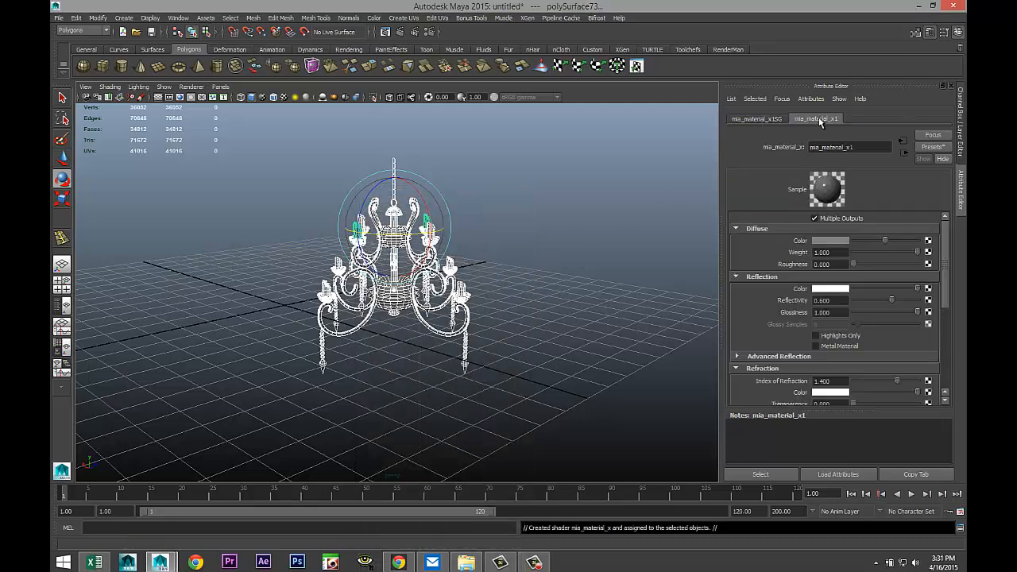
{"action": "left_click", "coordinate": [931, 147]}
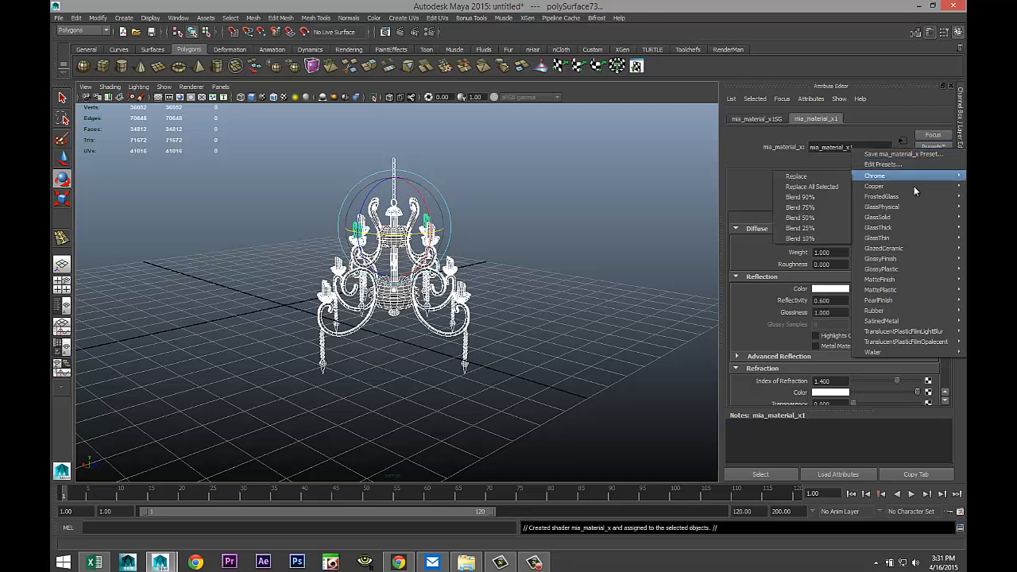
{"action": "mouse_move", "coordinate": [902, 216]}
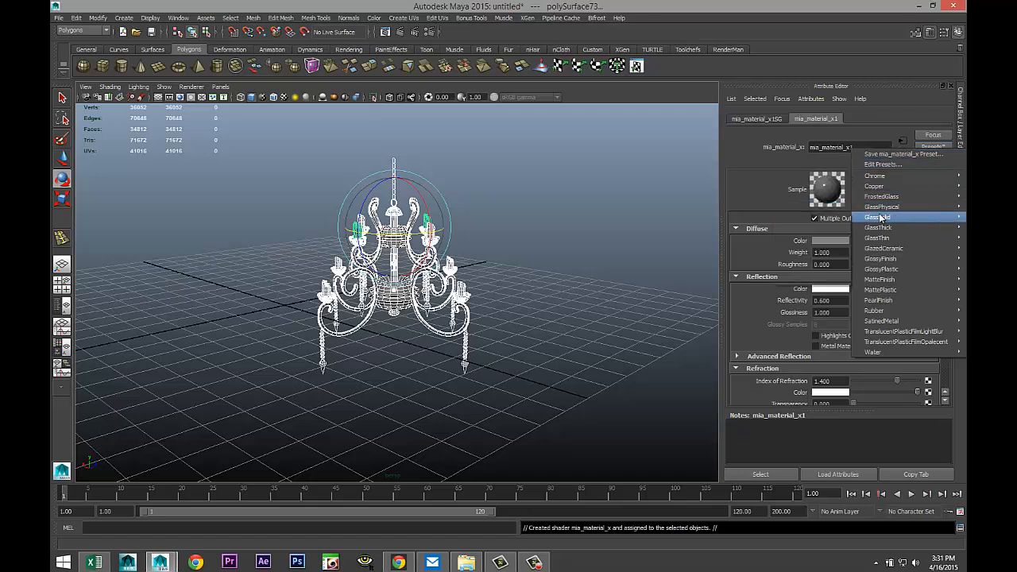
{"action": "left_click", "coordinate": [831, 219]}
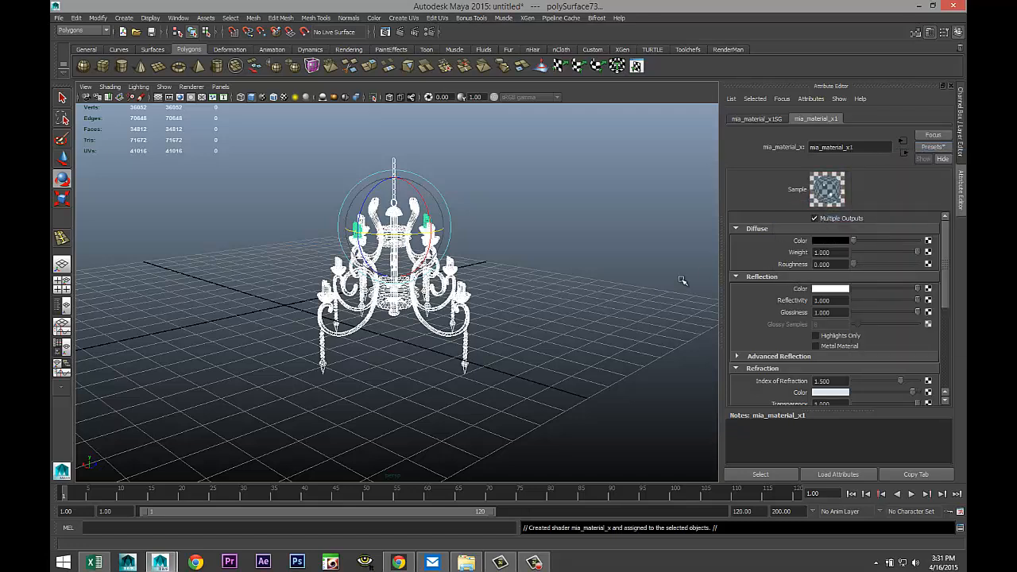
{"action": "scroll", "coordinate": [533, 344], "scroll_direction": "up", "scroll_amount": 6}
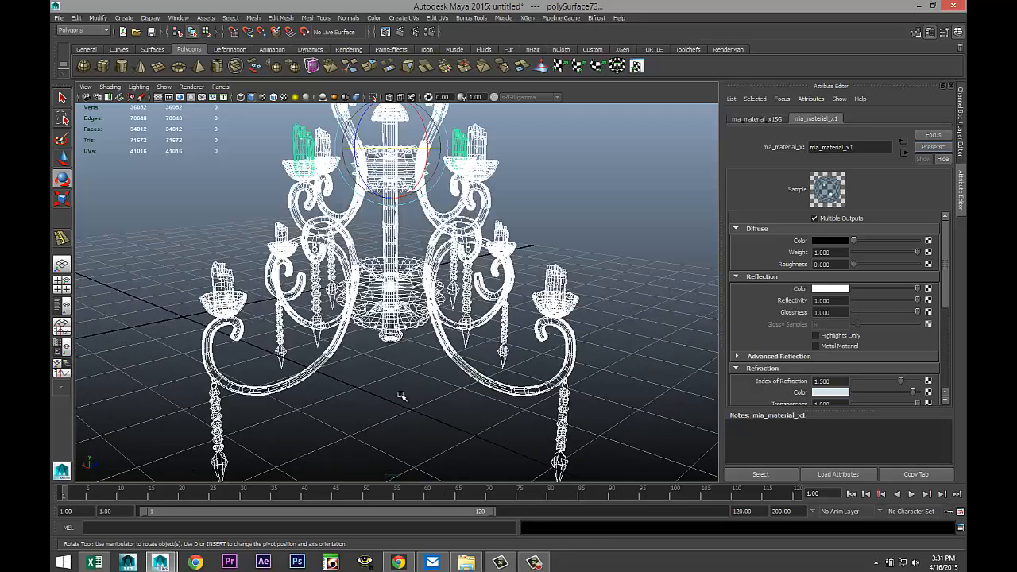
{"action": "left_click", "coordinate": [402, 407]}
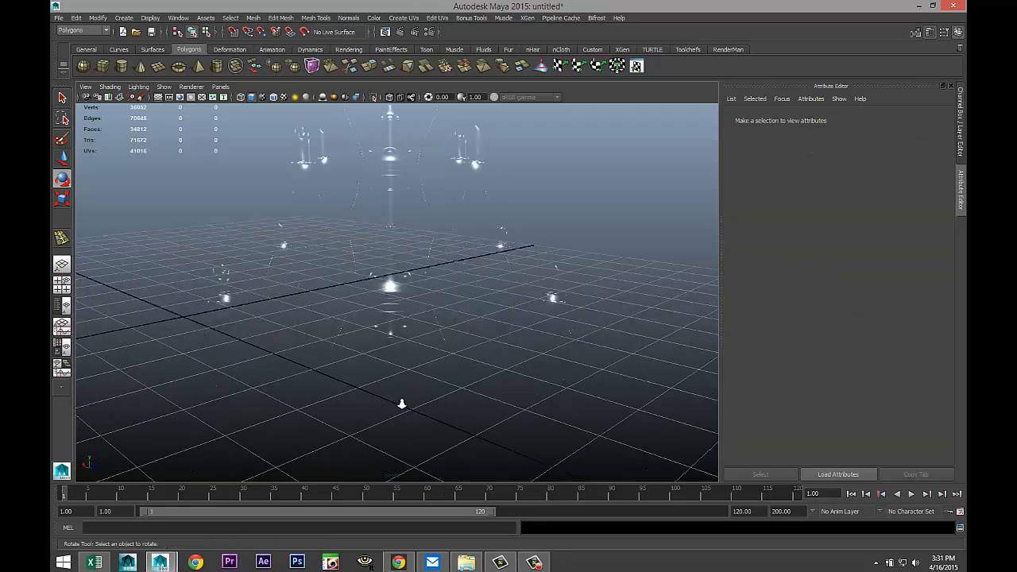
Select the candle standing on one of the lower outer arms of the glass chandelier
{"action": "scroll", "coordinate": [402, 404], "scroll_direction": "down", "scroll_amount": 5}
{"action": "left_click_drag", "start_coordinate": [301, 151], "coordinate": [518, 442]}
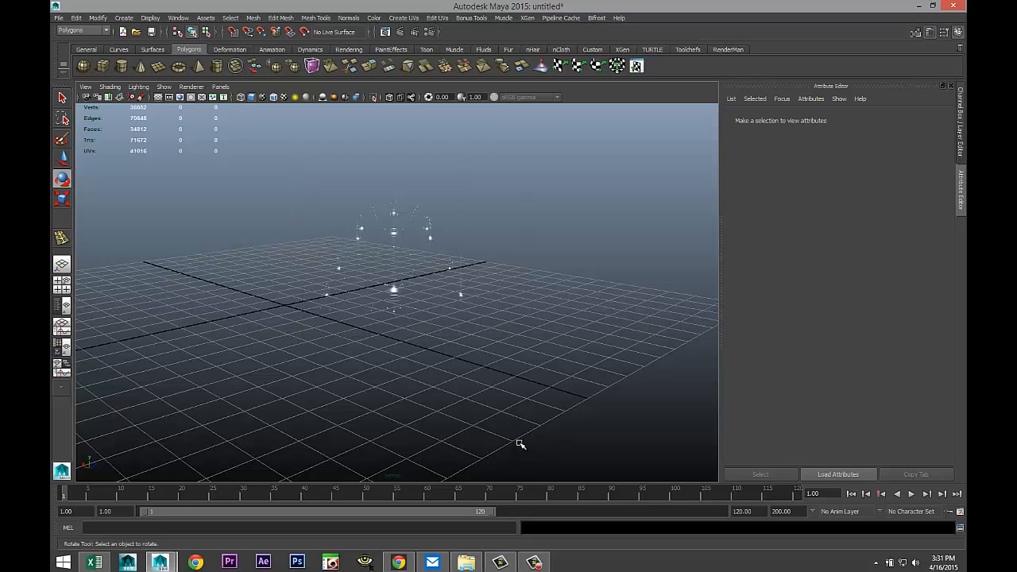
{"action": "key", "text": "f"}
{"action": "left_click", "coordinate": [564, 284]}
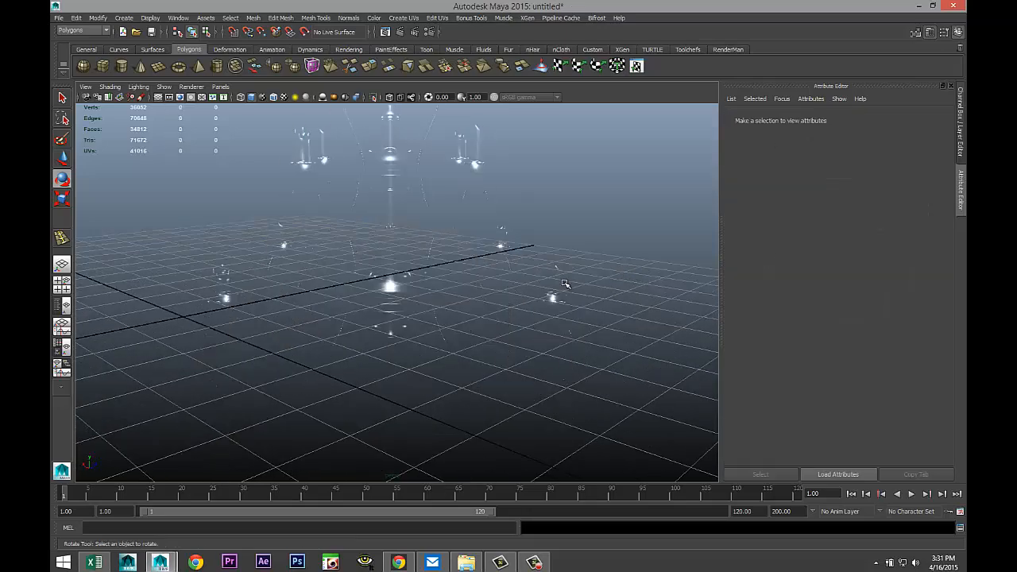
{"action": "right_click_drag", "start_coordinate": [557, 275], "coordinate": [588, 262]}
{"action": "left_click", "coordinate": [562, 277]}
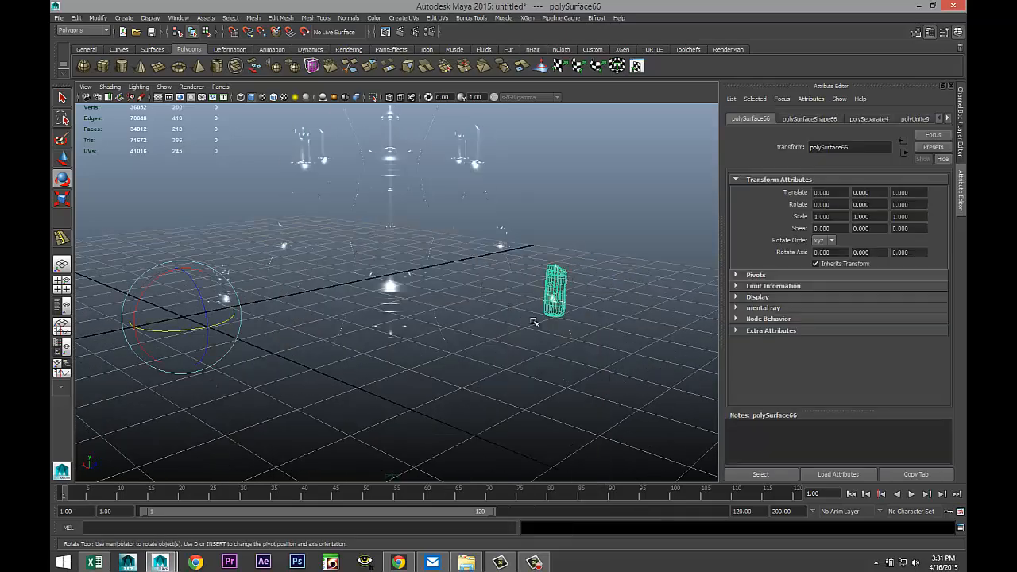
{"action": "left_click", "coordinate": [224, 276]}
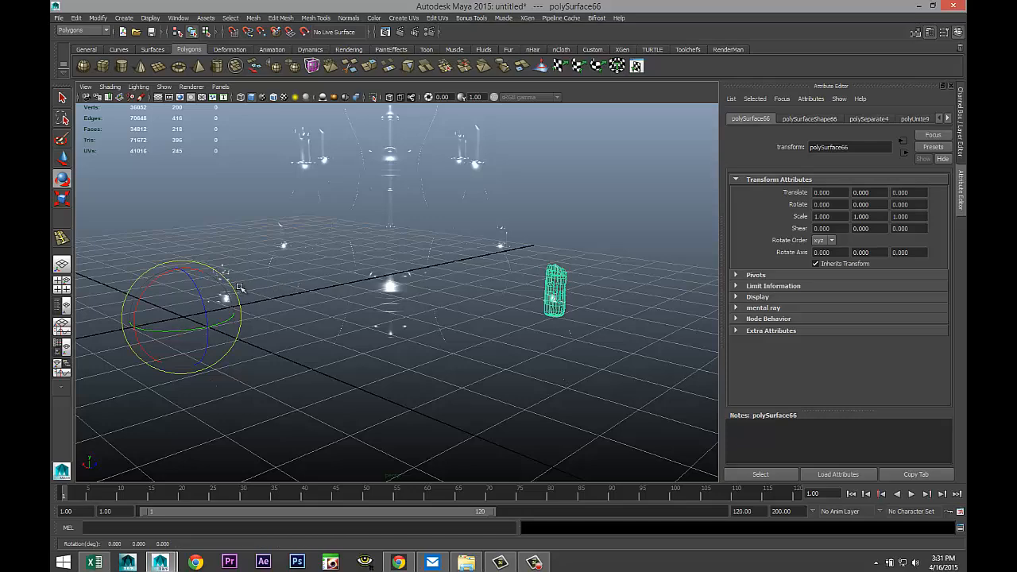
Display the model in wireframe and add all the remaining candles to the selection
{"action": "key", "text": "4"}
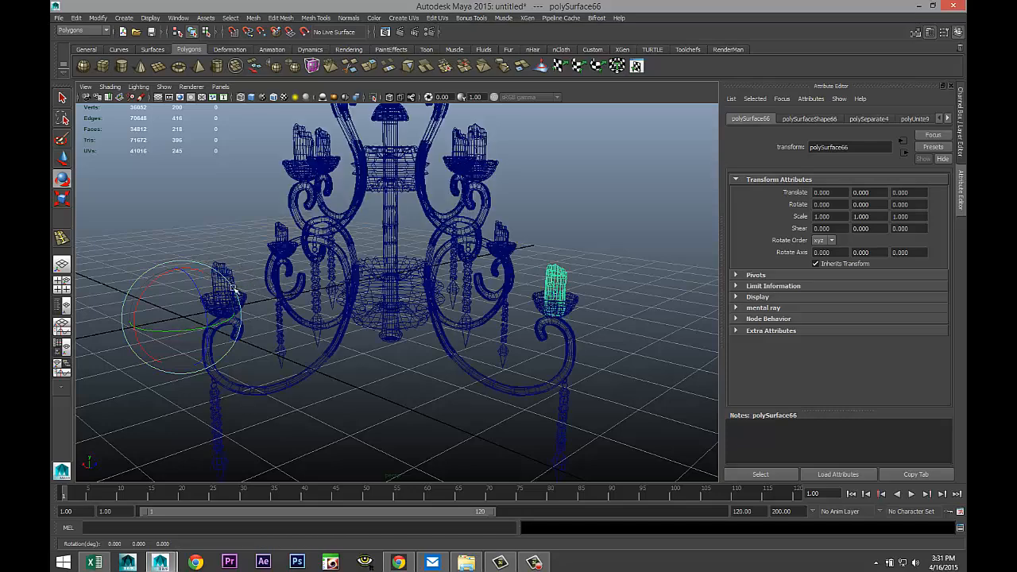
{"action": "left_click", "coordinate": [308, 145], "text": "shift"}
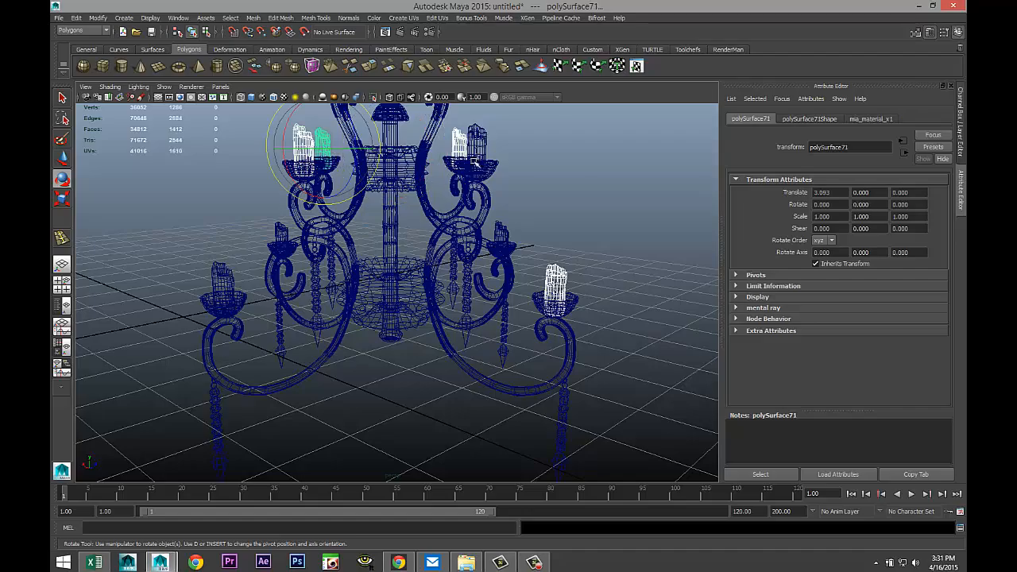
{"action": "left_click", "coordinate": [482, 147], "text": "shift"}
{"action": "left_click", "coordinate": [225, 277], "text": "shift"}
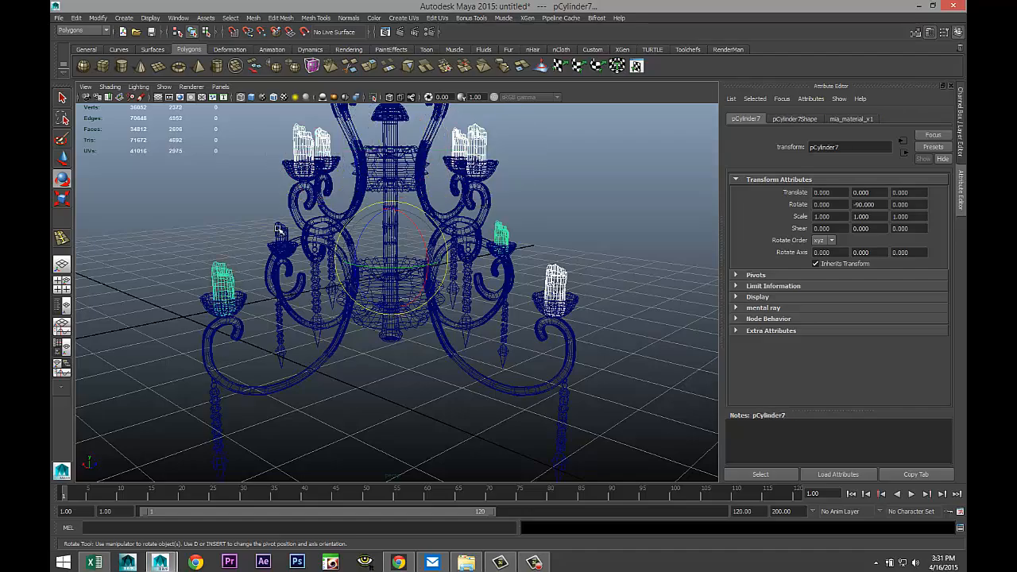
{"action": "left_click", "coordinate": [280, 233], "text": "shift"}
{"action": "left_click_drag", "start_coordinate": [249, 306], "coordinate": [507, 308], "text": "alt"}
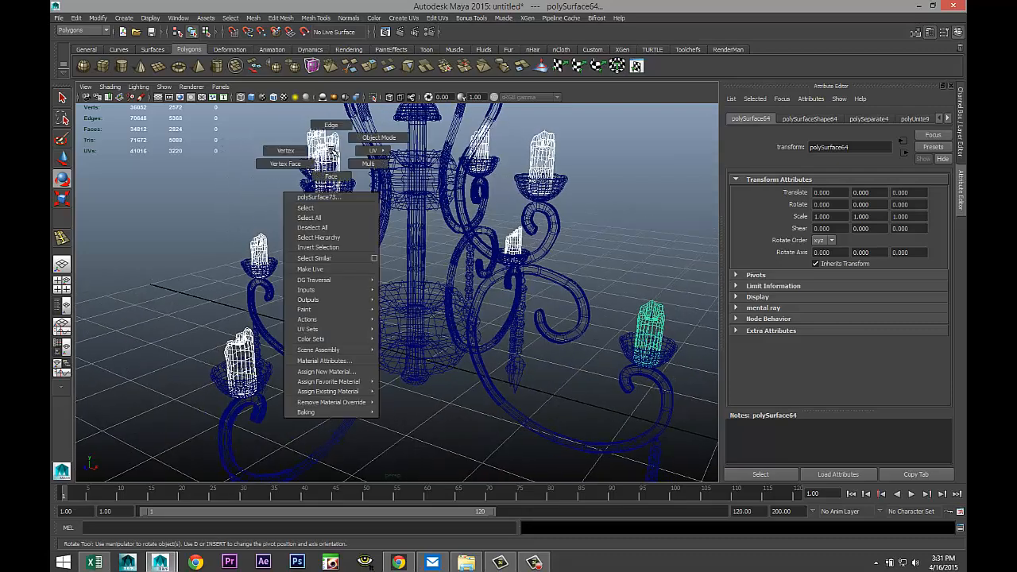
Assign a new Blinn material to all the selected candles
{"action": "right_click", "coordinate": [333, 153]}
{"action": "left_click", "coordinate": [346, 371]}
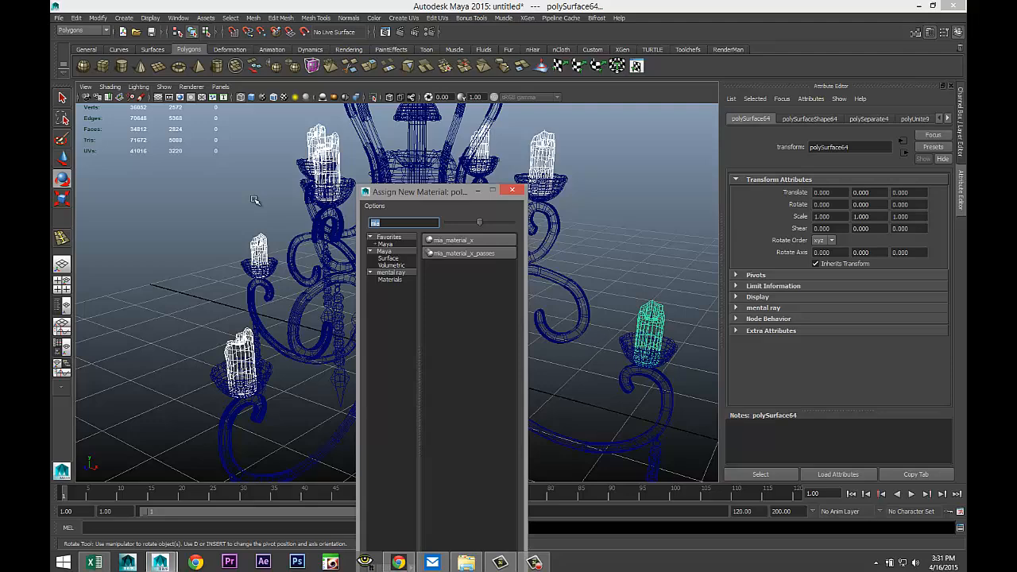
{"action": "type", "text": "blin"}
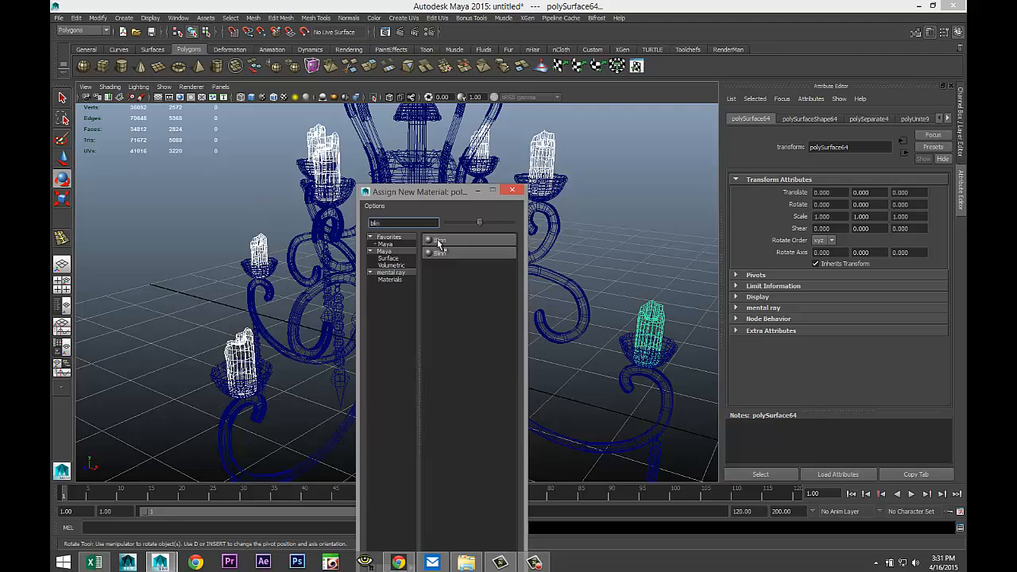
{"action": "left_click", "coordinate": [439, 241]}
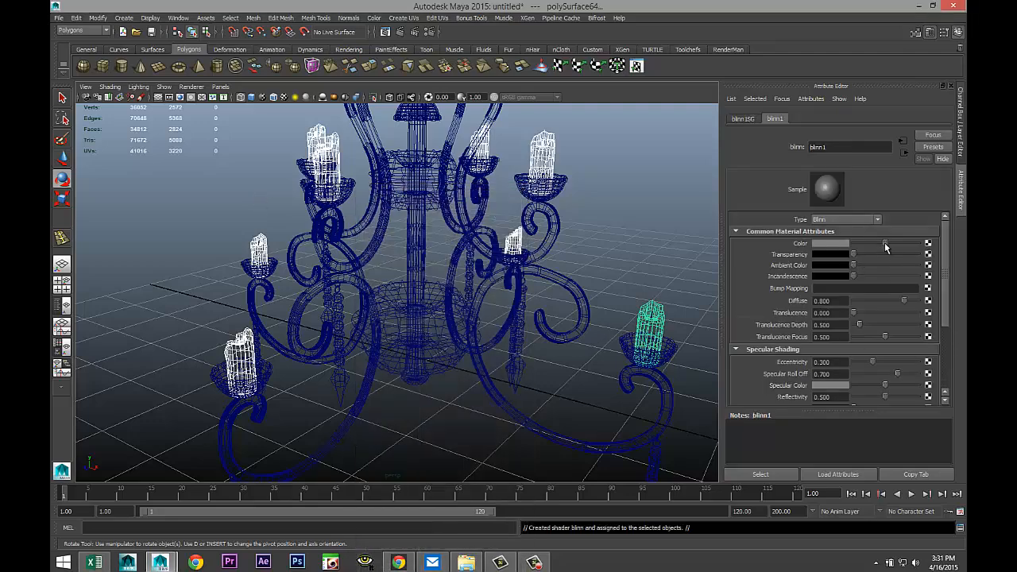
Set the Blinn color to a pale cream using the yellow from the color history, hue 60, value 1, with lowered saturation
{"action": "mouse_move", "coordinate": [885, 244]}
{"action": "left_mouse_down"}
{"action": "mouse_move", "coordinate": [918, 244]}
{"action": "mouse_move", "coordinate": [903, 251]}
{"action": "left_mouse_up"}
{"action": "left_click", "coordinate": [828, 244]}
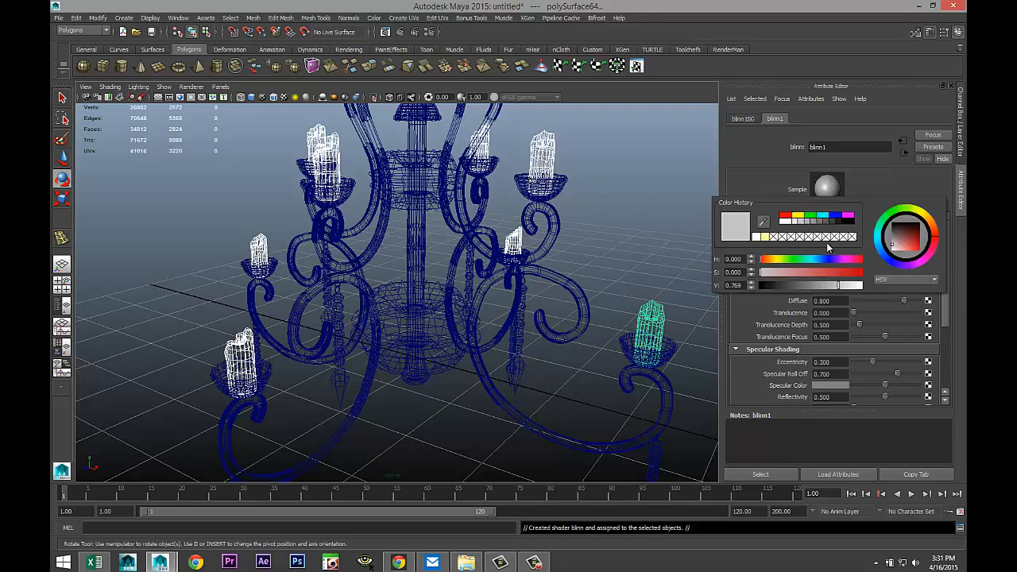
{"action": "left_click", "coordinate": [765, 240]}
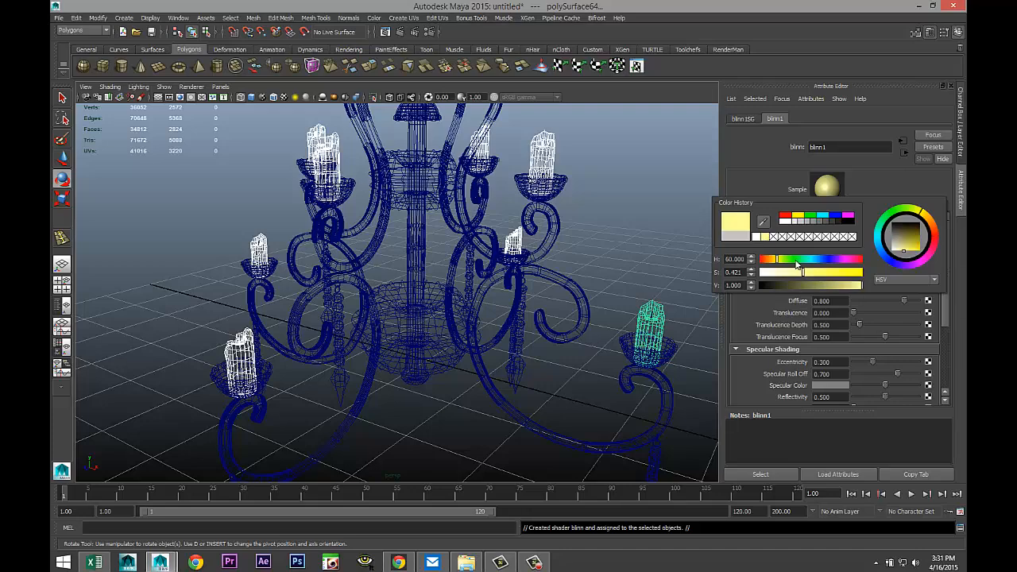
{"action": "left_click_drag", "start_coordinate": [803, 275], "coordinate": [779, 274]}
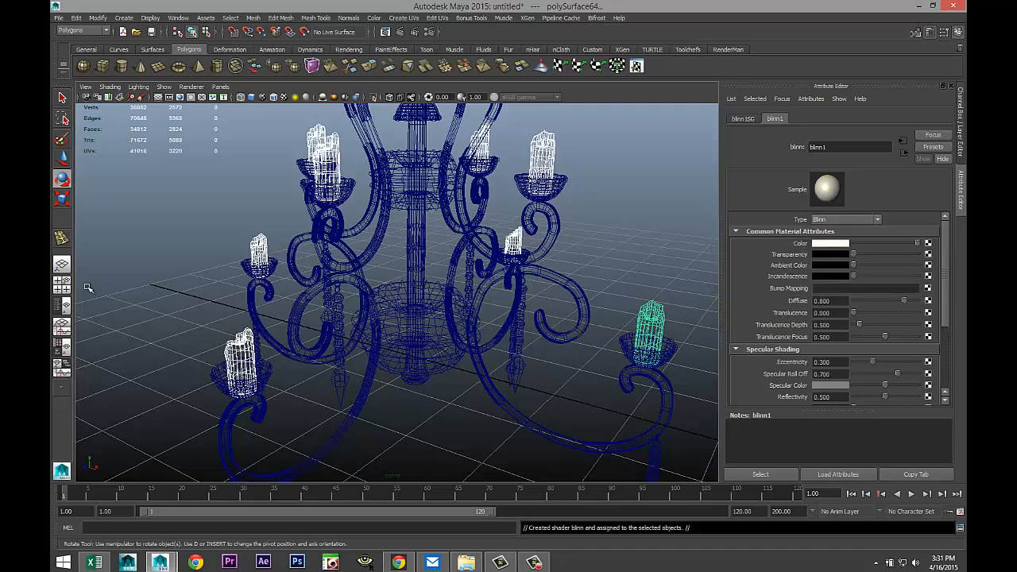
Clear the selection, return to shaded display, and examine the candles' new material and wick up close and from farther away
{"action": "left_click", "coordinate": [164, 267]}
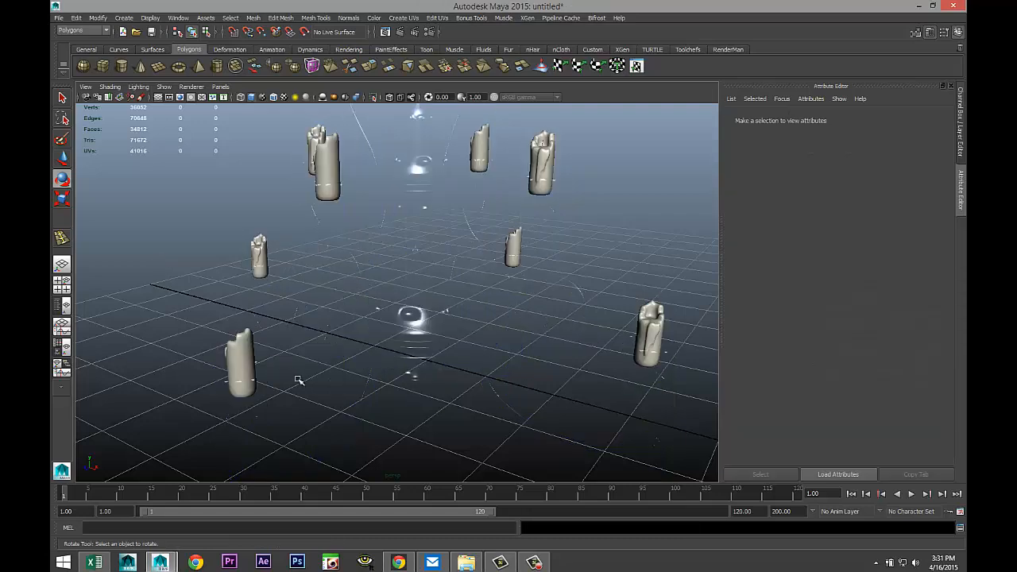
{"action": "mouse_move", "coordinate": [298, 378]}
{"action": "middle_mouse_down", "text": "alt"}
{"action": "mouse_move", "coordinate": [240, 373]}
{"action": "mouse_move", "coordinate": [391, 347]}
{"action": "middle_mouse_up", "text": "alt"}
{"action": "scroll", "coordinate": [389, 355], "scroll_direction": "up", "scroll_amount": 4}
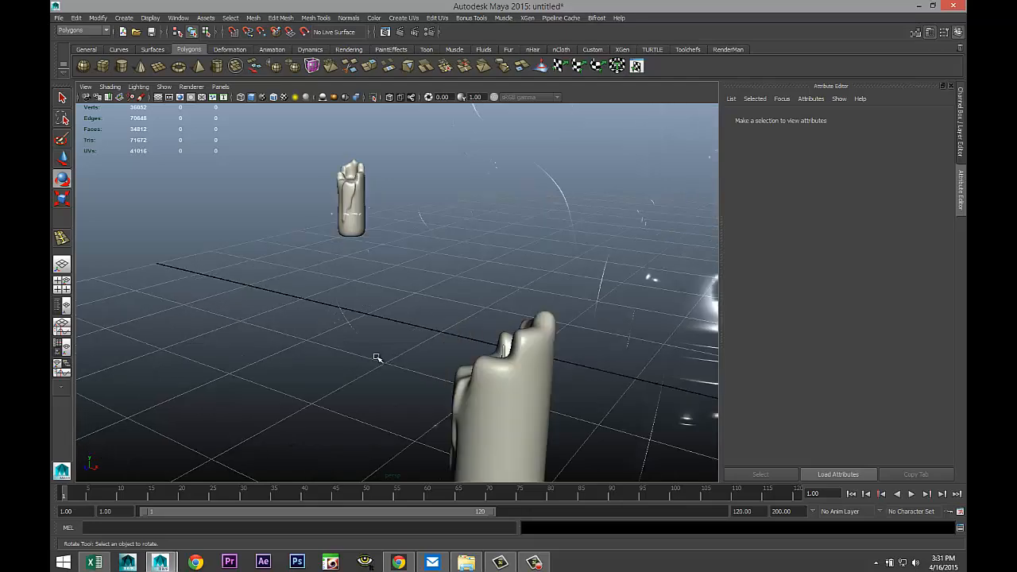
{"action": "left_click_drag", "start_coordinate": [375, 361], "coordinate": [402, 364], "text": "alt"}
{"action": "scroll", "coordinate": [427, 356], "scroll_direction": "up", "scroll_amount": 2}
{"action": "middle_click_drag", "start_coordinate": [415, 352], "coordinate": [159, 312], "text": "alt"}
{"action": "left_click_drag", "start_coordinate": [215, 321], "coordinate": [262, 326], "text": "alt"}
{"action": "left_click", "coordinate": [668, 349]}
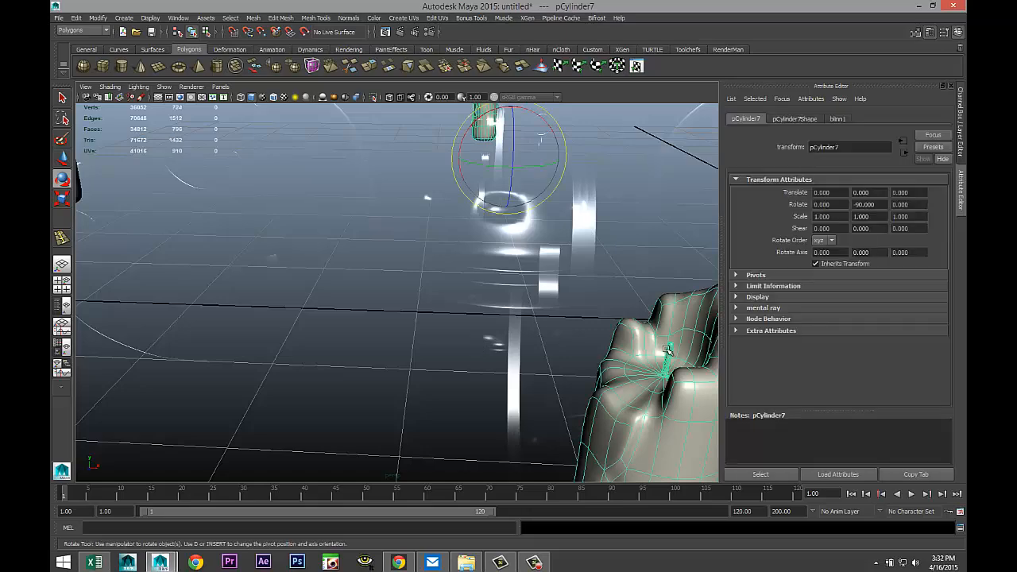
{"action": "key", "text": "f"}
{"action": "right_click_drag", "start_coordinate": [658, 357], "coordinate": [490, 332], "text": "alt"}
{"action": "middle_click_drag", "start_coordinate": [490, 332], "coordinate": [483, 411], "text": "alt"}
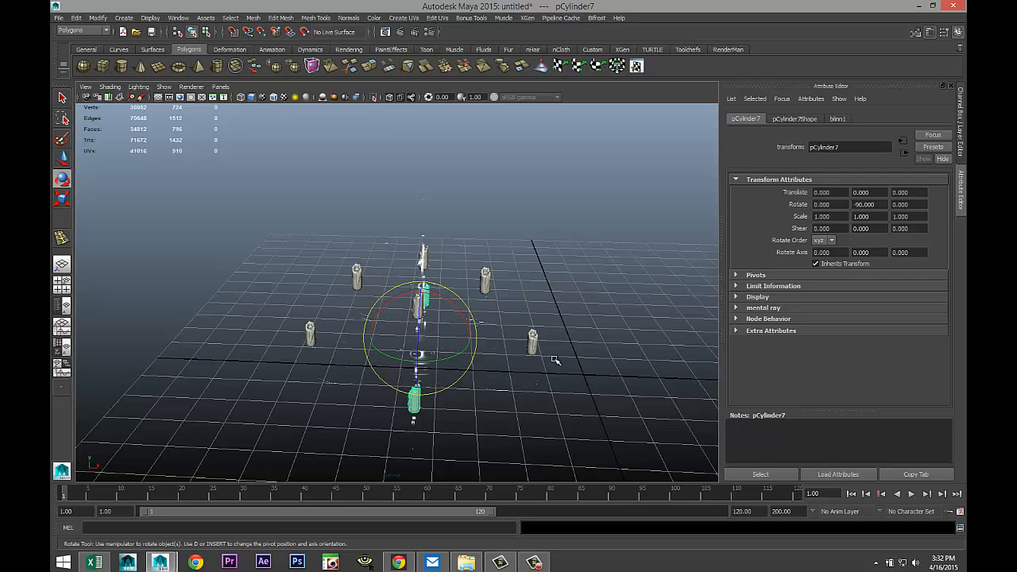
{"action": "scroll", "coordinate": [554, 362], "scroll_direction": "up", "scroll_amount": 3}
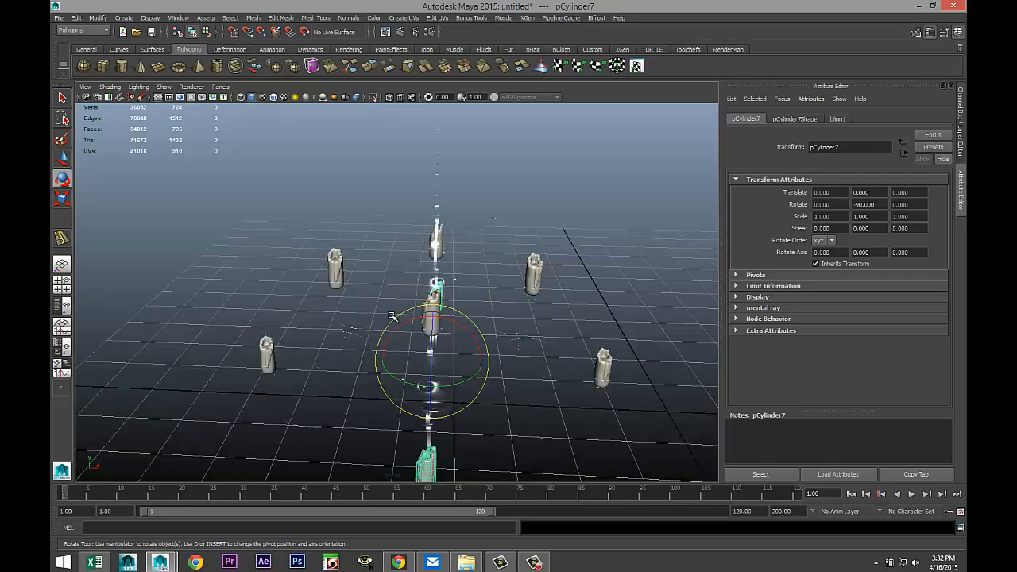
In wireframe display, separate the crystal pendant hanging from a lower candle arm into its individual pieces
{"action": "key", "text": "4"}
{"action": "scroll", "coordinate": [502, 347], "scroll_direction": "up", "scroll_amount": 3}
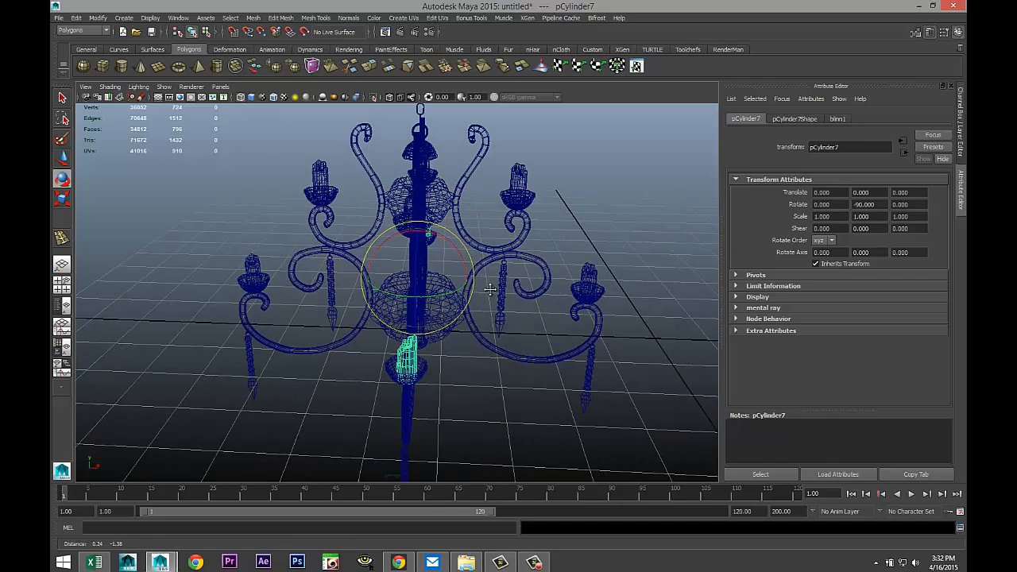
{"action": "scroll", "coordinate": [491, 321], "scroll_direction": "up", "scroll_amount": 3}
{"action": "left_click_drag", "start_coordinate": [310, 365], "coordinate": [461, 361], "text": "alt"}
{"action": "scroll", "coordinate": [461, 360], "scroll_direction": "up", "scroll_amount": 4}
{"action": "middle_click_drag", "start_coordinate": [381, 394], "coordinate": [501, 322], "text": "alt"}
{"action": "scroll", "coordinate": [474, 349], "scroll_direction": "up", "scroll_amount": 7}
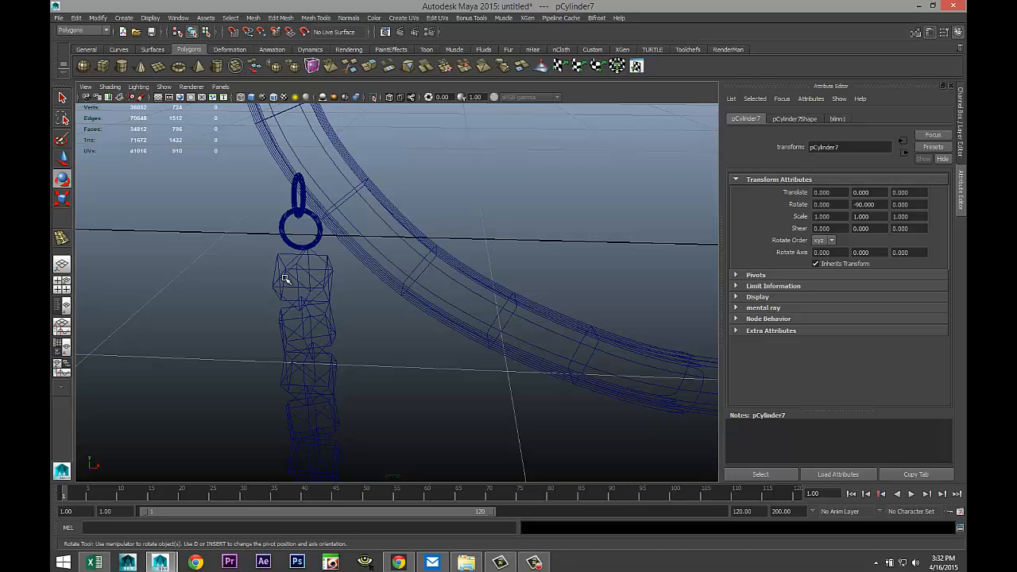
{"action": "left_click", "coordinate": [283, 224]}
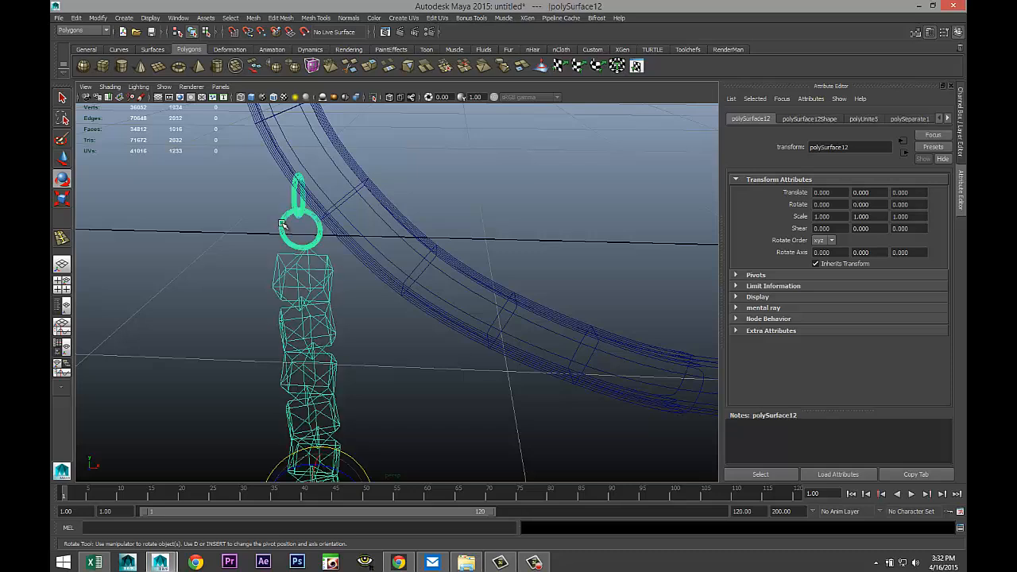
{"action": "left_click", "coordinate": [253, 19]}
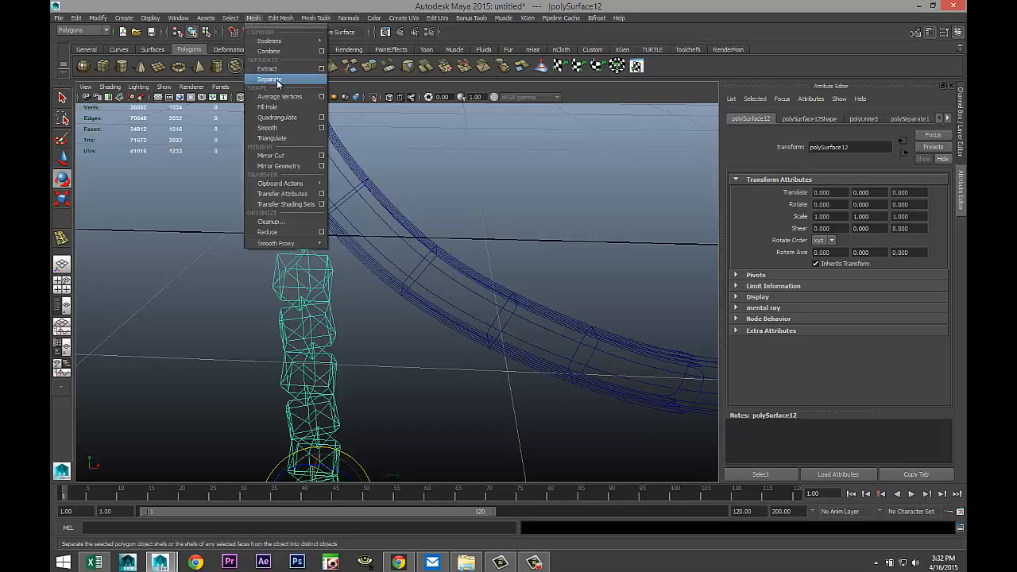
{"action": "left_click", "coordinate": [269, 79]}
Assign a new mia_material_x material to the two small hanging rings at the top of the separated pendant
{"action": "left_click", "coordinate": [284, 226]}
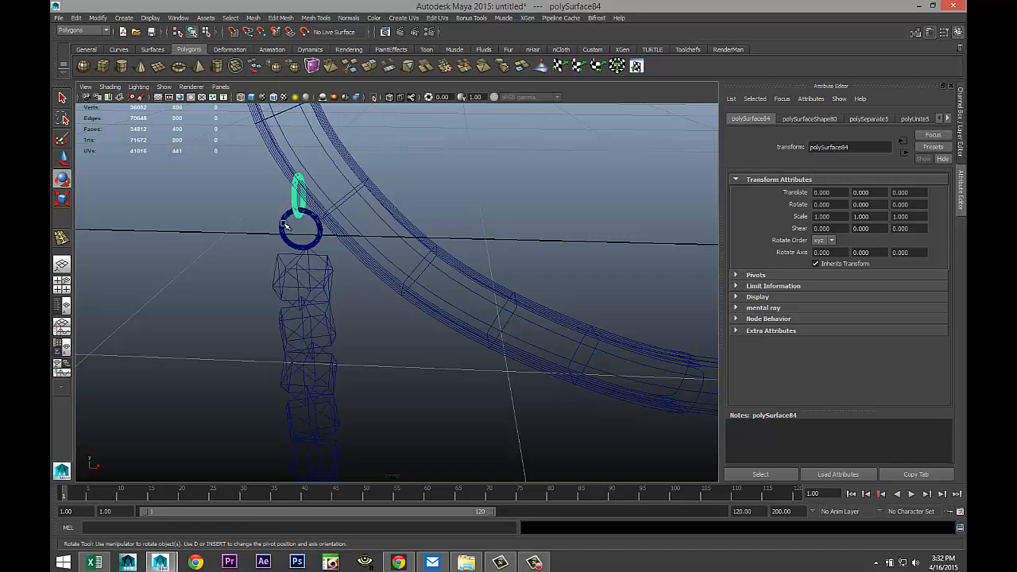
{"action": "left_click", "coordinate": [285, 226], "text": "shift"}
{"action": "right_click_drag", "start_coordinate": [285, 226], "coordinate": [294, 445]}
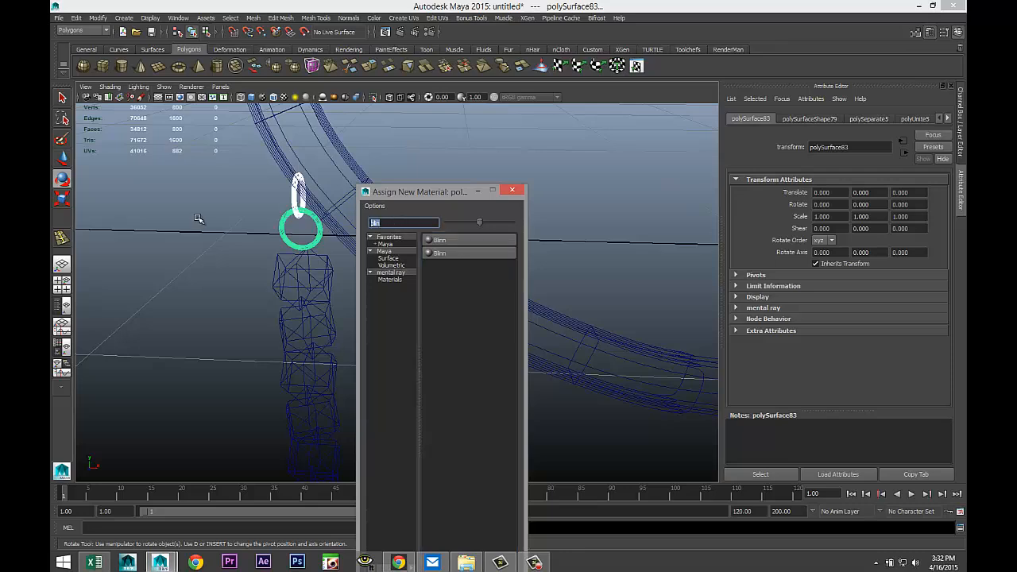
{"action": "type", "text": "mia"}
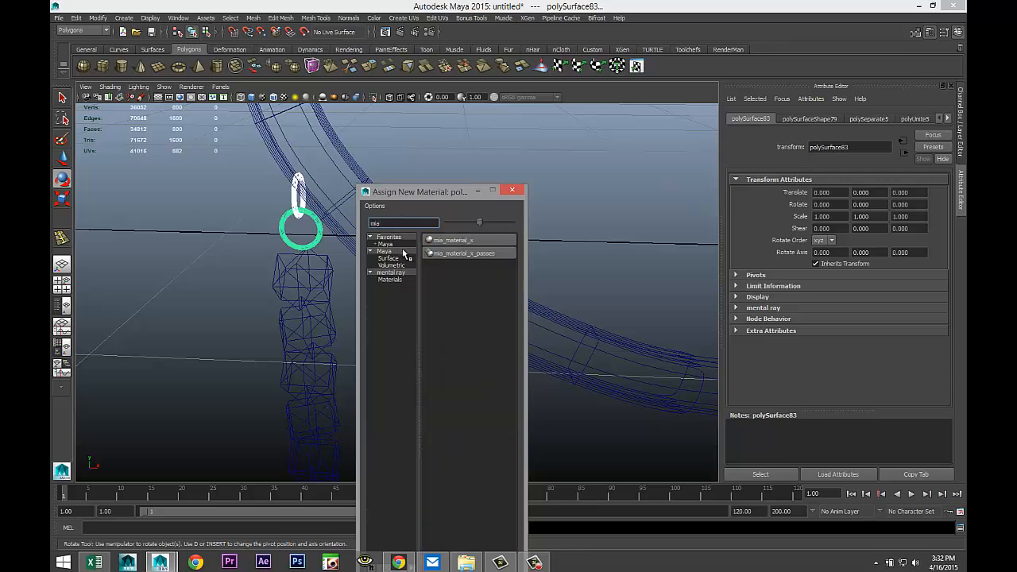
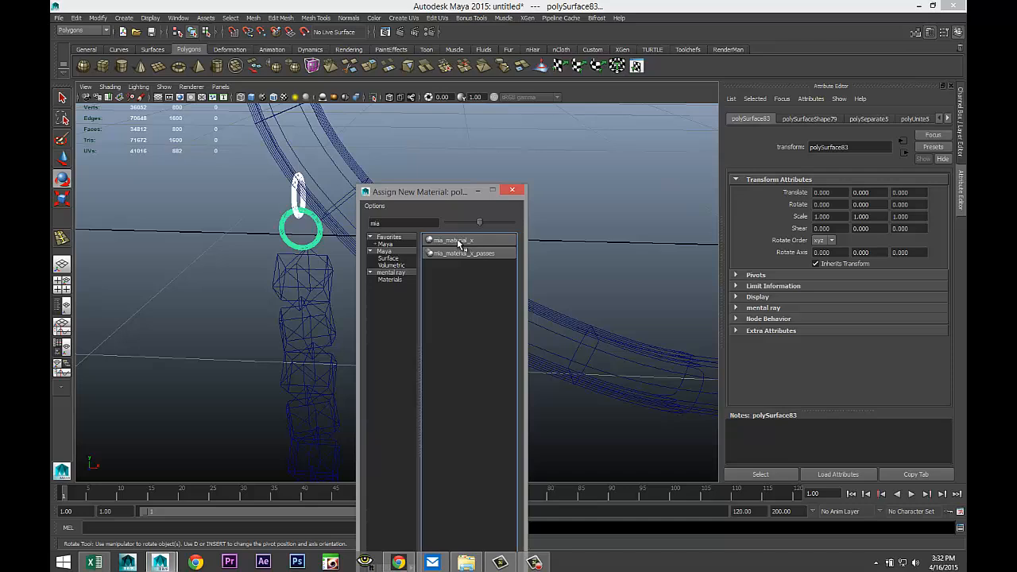
{"action": "left_click", "coordinate": [462, 242]}
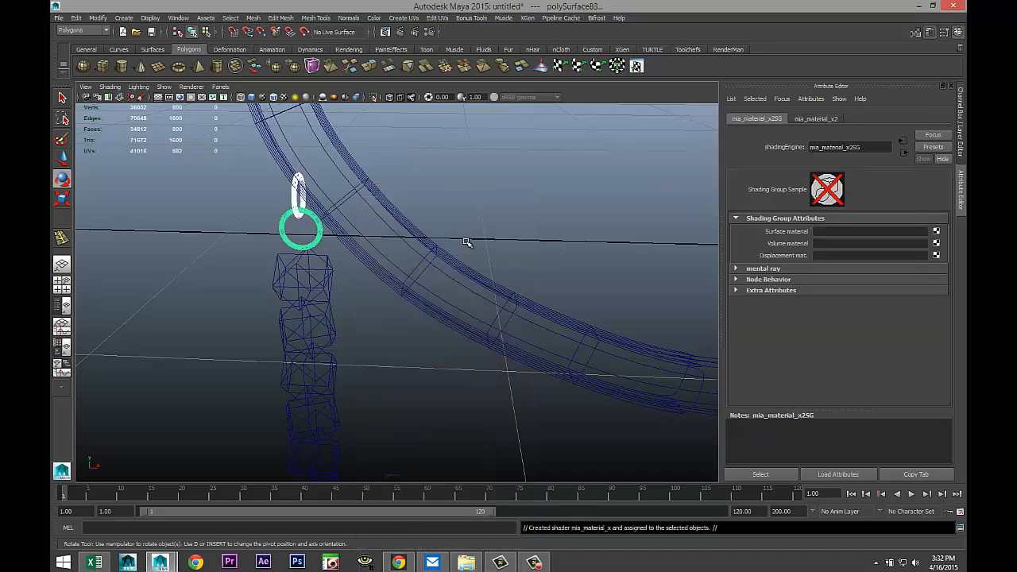
Replace the new ring material's settings with the Copper preset and clear the selection
{"action": "left_click", "coordinate": [827, 121]}
{"action": "left_click", "coordinate": [933, 147]}
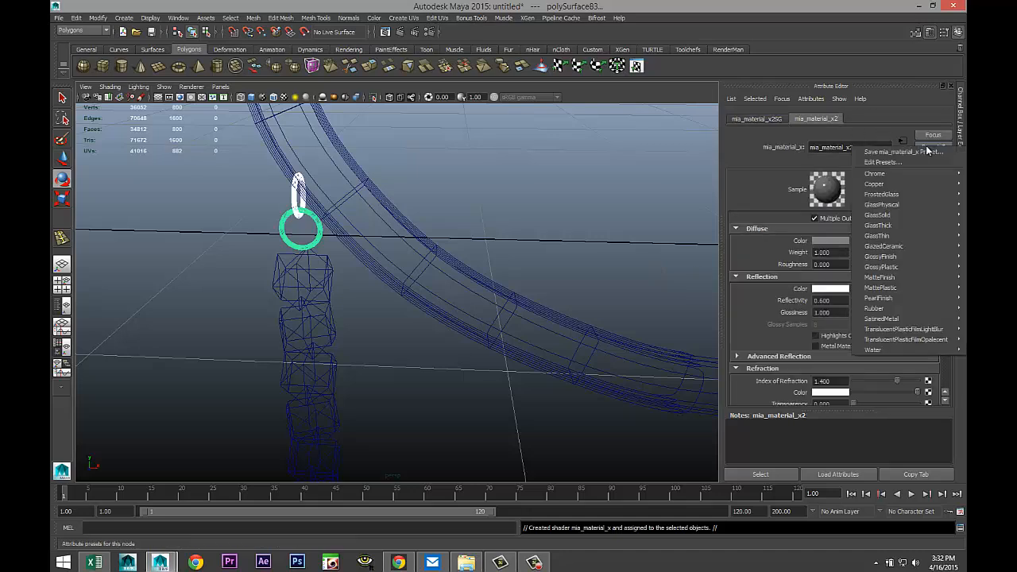
{"action": "mouse_move", "coordinate": [895, 179]}
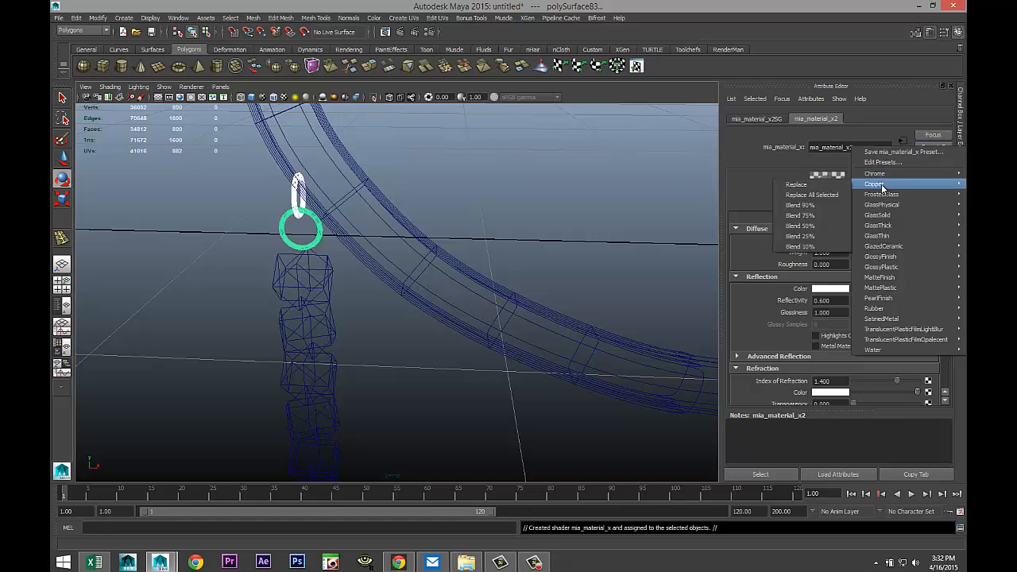
{"action": "left_click", "coordinate": [825, 188]}
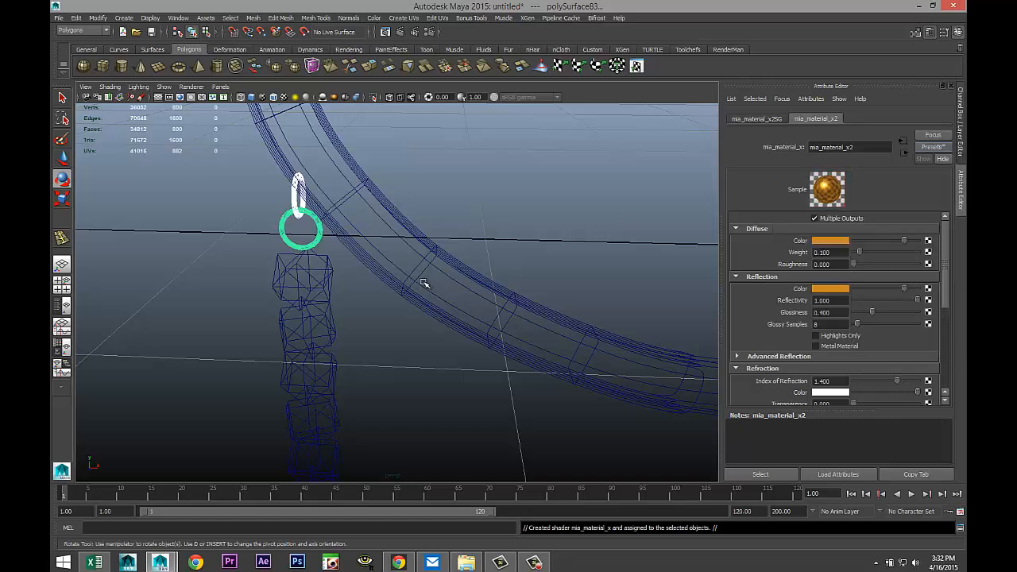
{"action": "left_click", "coordinate": [231, 284]}
Return to shaded display, check the copper rings, and turn on wireframe on shaded for the whole chandelier
{"action": "scroll", "coordinate": [243, 284], "scroll_direction": "down", "scroll_amount": 5}
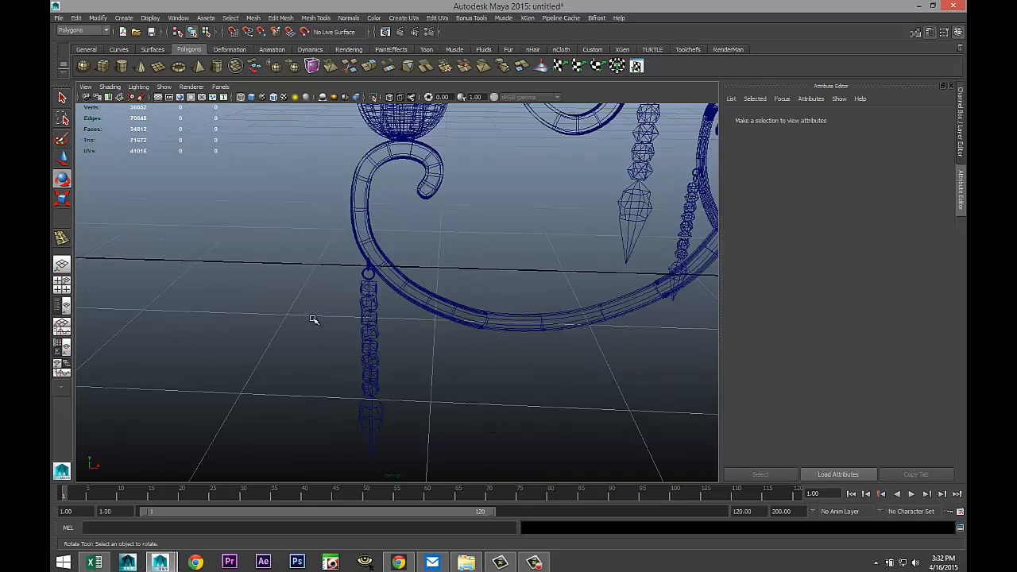
{"action": "key", "text": "5"}
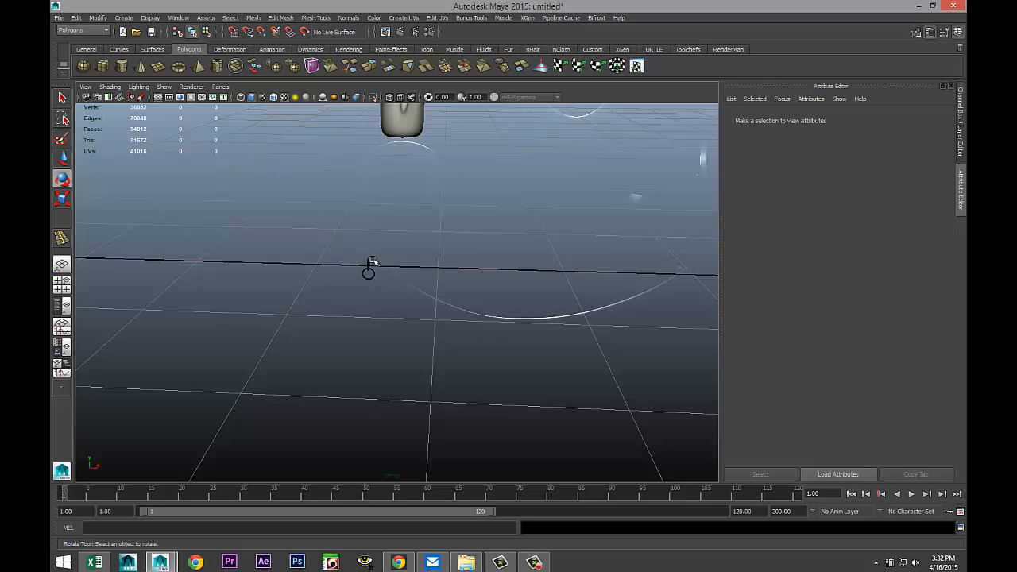
{"action": "scroll", "coordinate": [384, 275], "scroll_direction": "down", "scroll_amount": 3}
{"action": "middle_click_drag", "start_coordinate": [427, 261], "coordinate": [235, 258], "text": "alt"}
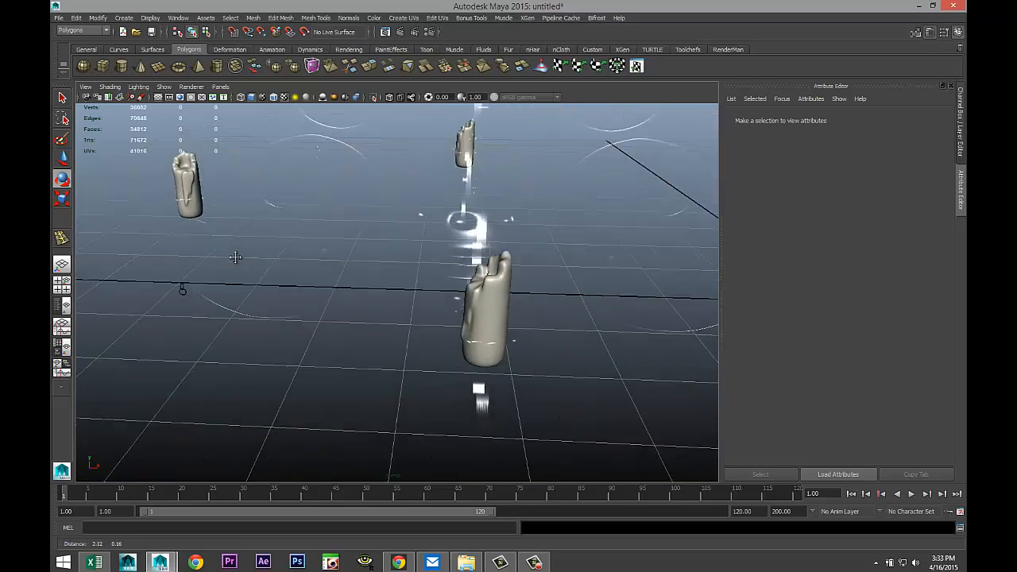
{"action": "left_click_drag", "start_coordinate": [236, 258], "coordinate": [311, 291], "text": "alt"}
{"action": "key", "text": "e"}
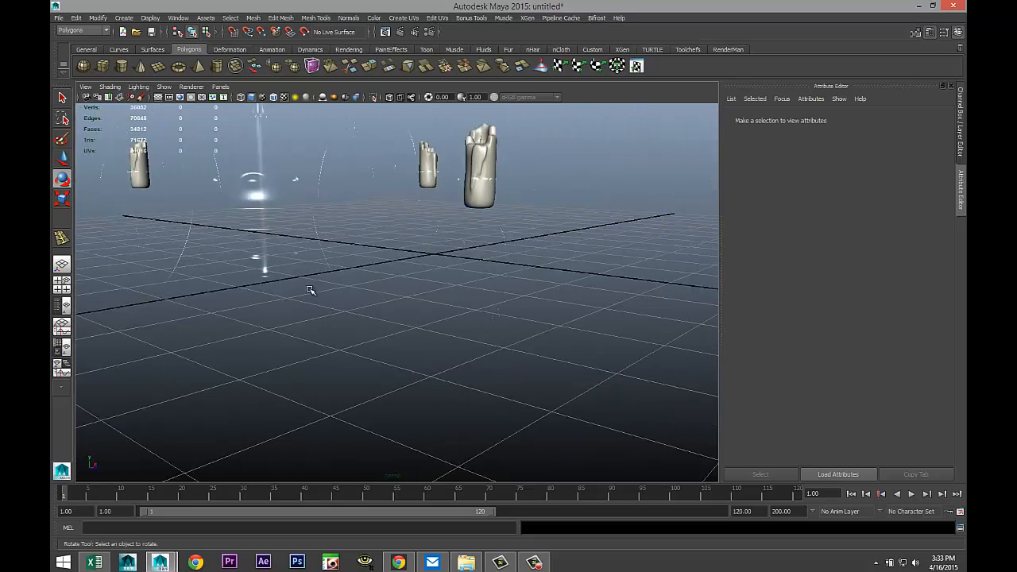
{"action": "left_click", "coordinate": [275, 97]}
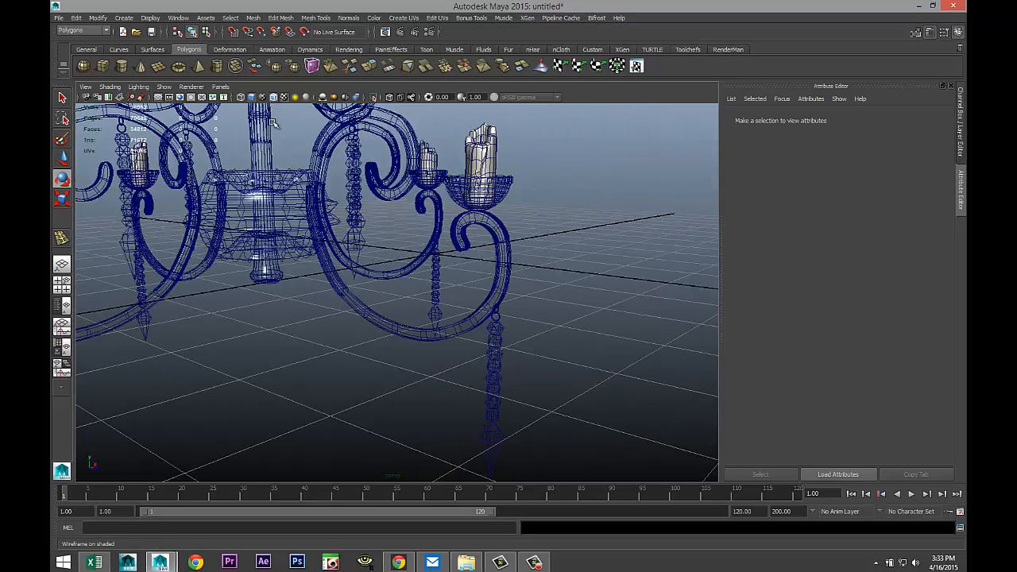
Separate the crystal pendant on another lower candle arm into its individual pieces
{"action": "right_click_drag", "start_coordinate": [529, 277], "coordinate": [561, 288], "text": "alt"}
{"action": "left_click_drag", "start_coordinate": [560, 287], "coordinate": [565, 272], "text": "alt"}
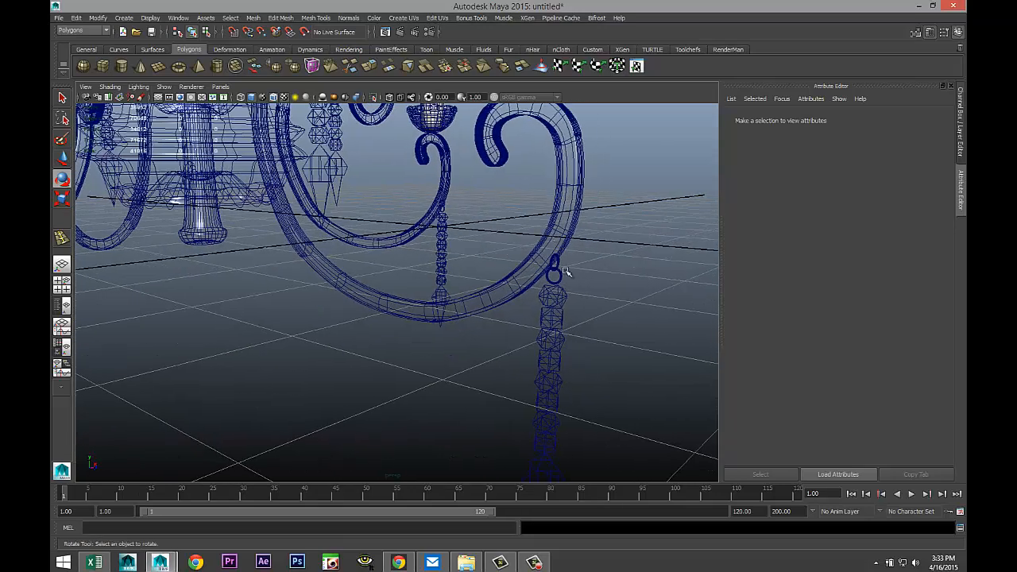
{"action": "left_click", "coordinate": [556, 275]}
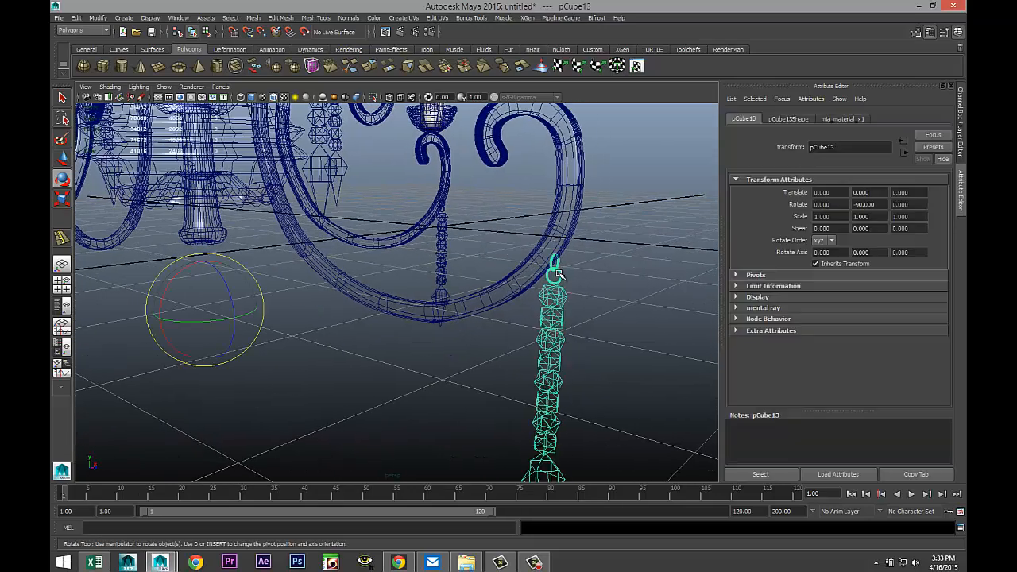
{"action": "left_click", "coordinate": [252, 17]}
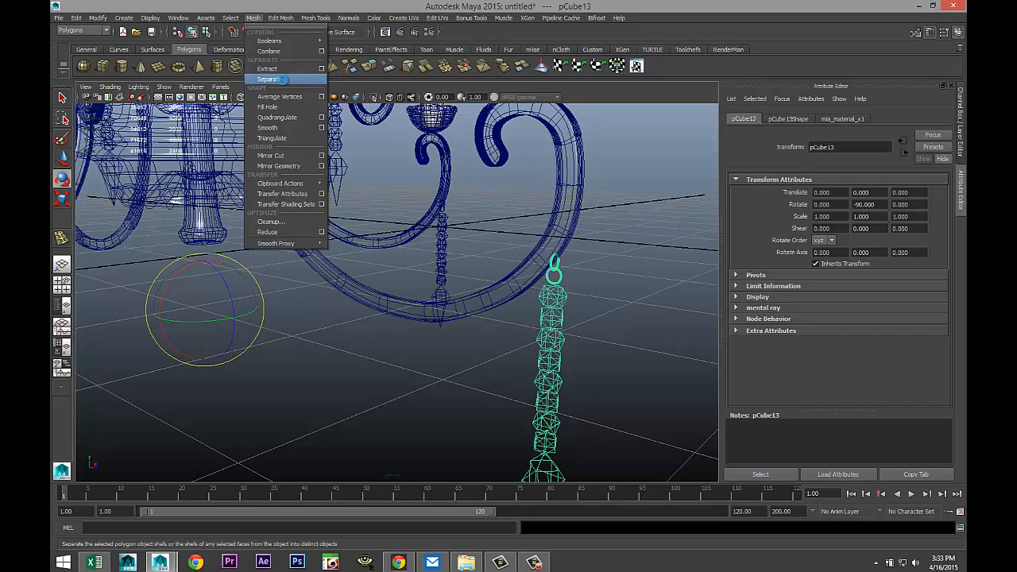
{"action": "left_click", "coordinate": [270, 79]}
Assign the existing copper material mia_material_x2 to both hanging rings of the newly separated pendant
{"action": "left_click", "coordinate": [556, 275]}
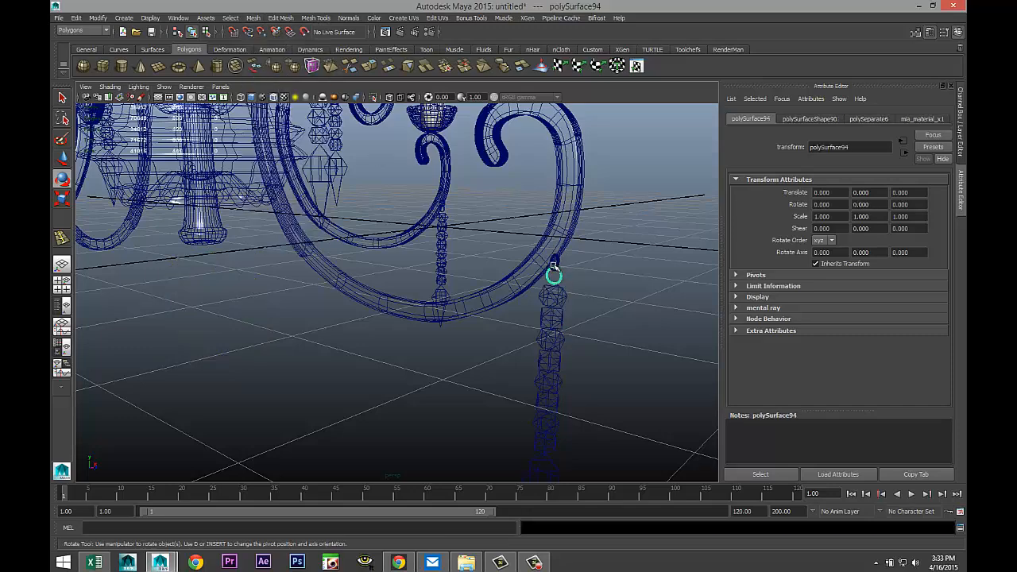
{"action": "left_click", "coordinate": [554, 269]}
{"action": "right_click", "coordinate": [554, 275]}
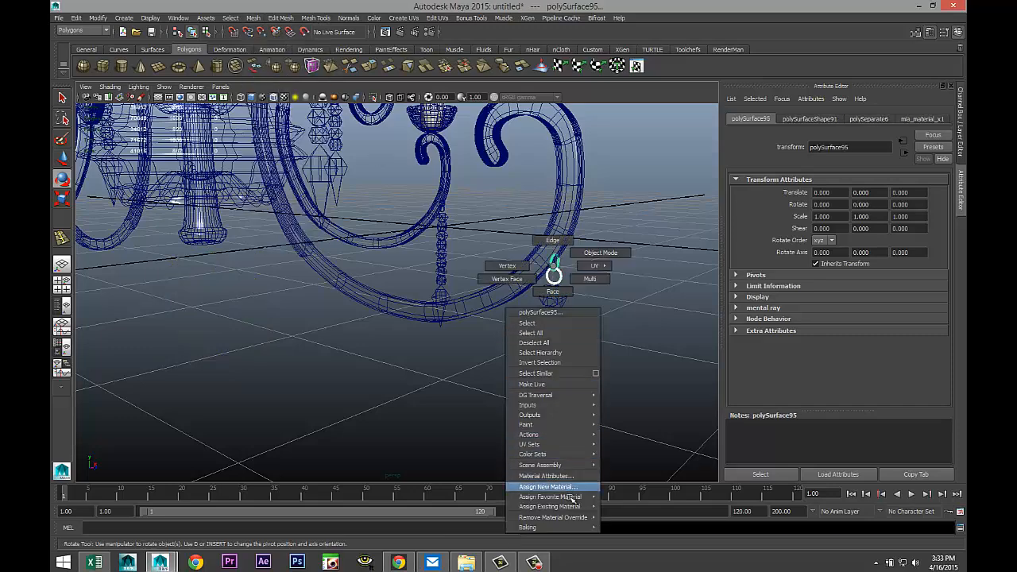
{"action": "mouse_move", "coordinate": [572, 506]}
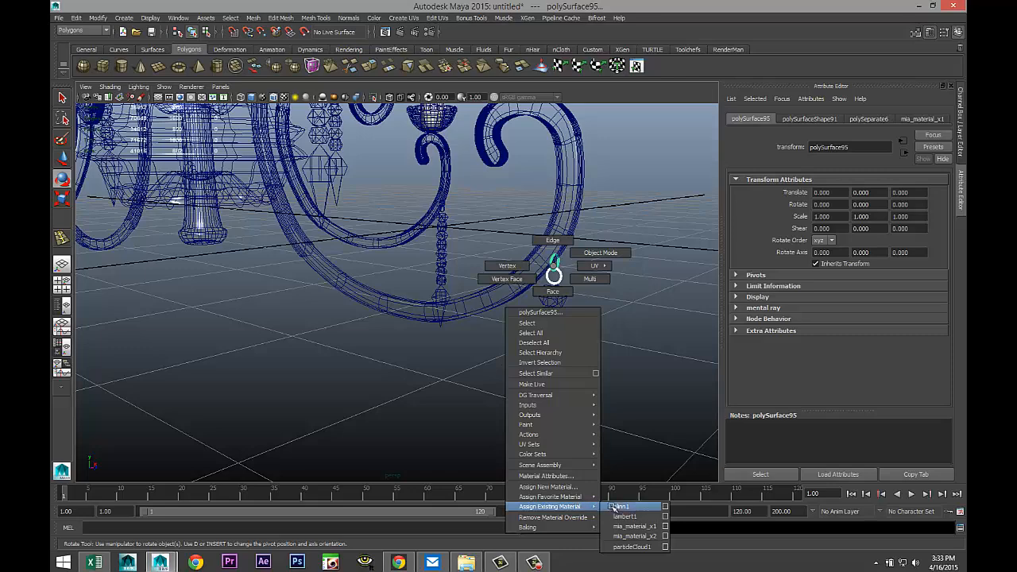
{"action": "left_click", "coordinate": [639, 537]}
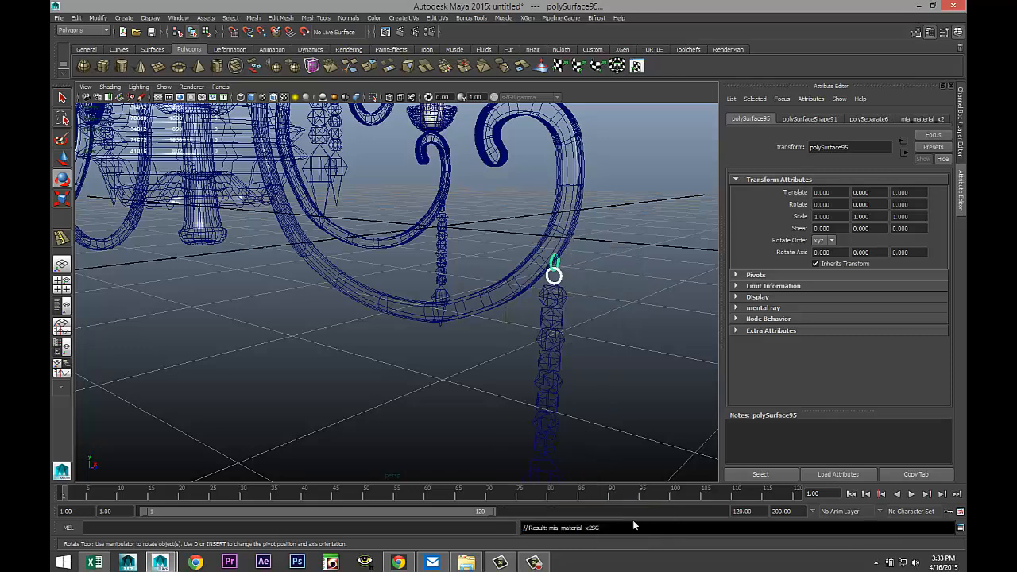
Select both hanging rings on the next lower arm's pendant and assign them the existing copper material
{"action": "left_click_drag", "start_coordinate": [612, 357], "coordinate": [400, 359], "text": "alt"}
{"action": "right_click_drag", "start_coordinate": [400, 359], "coordinate": [606, 327], "text": "alt"}
{"action": "middle_click_drag", "start_coordinate": [599, 311], "coordinate": [411, 418], "text": "alt"}
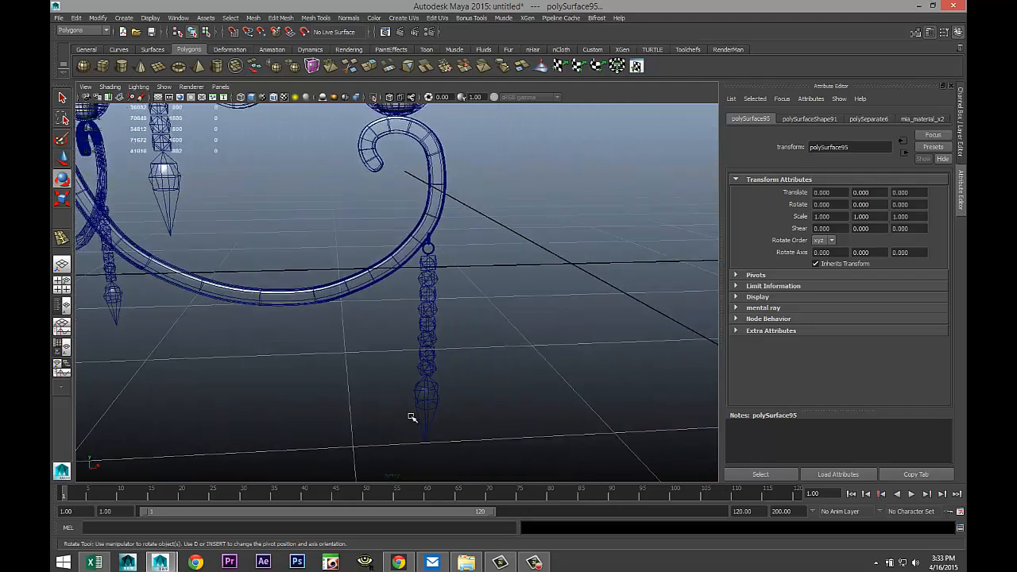
{"action": "right_click_drag", "start_coordinate": [411, 418], "coordinate": [500, 359], "text": "alt"}
{"action": "left_click_drag", "start_coordinate": [499, 359], "coordinate": [501, 302], "text": "alt"}
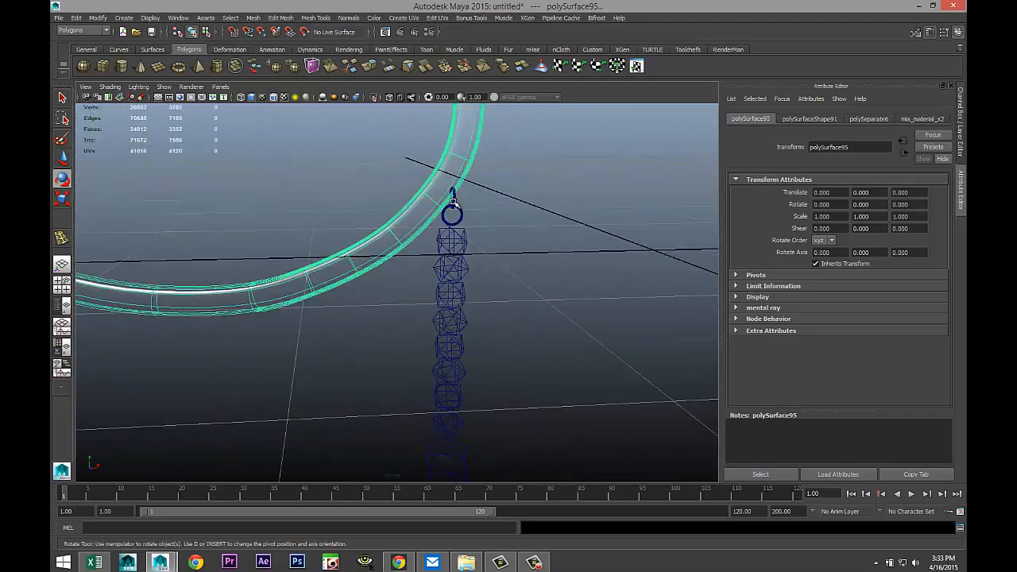
{"action": "left_click", "coordinate": [457, 210]}
{"action": "key", "text": "ctrl+d"}
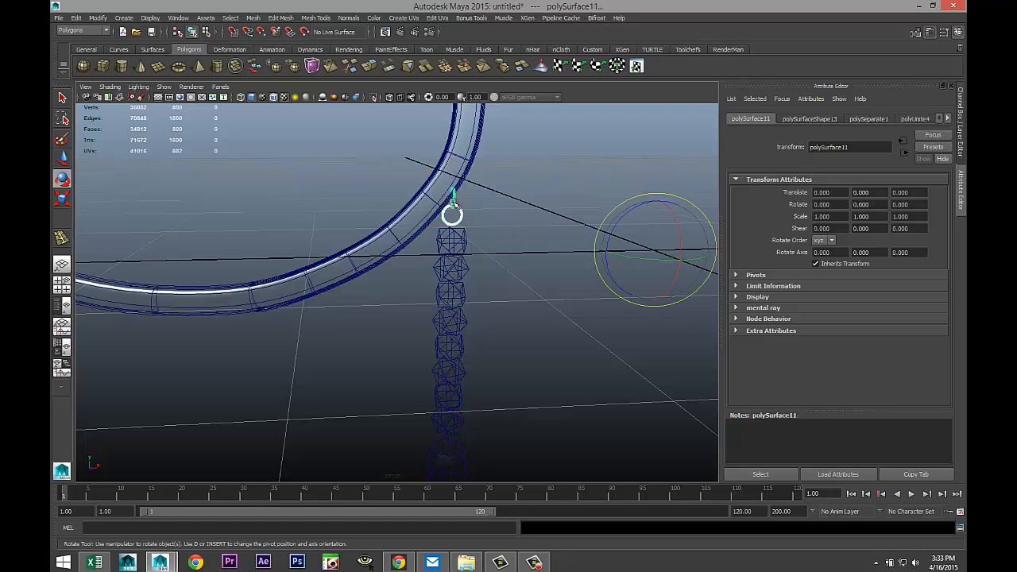
{"action": "right_click_drag", "start_coordinate": [451, 213], "coordinate": [532, 474]}
Orbit to a further lower arm and apply the existing copper material to its pendant's two hanging rings
{"action": "left_click_drag", "start_coordinate": [593, 285], "coordinate": [536, 295], "text": "alt"}
{"action": "right_click_drag", "start_coordinate": [551, 280], "coordinate": [564, 285], "text": "alt"}
{"action": "middle_click_drag", "start_coordinate": [625, 276], "coordinate": [413, 368], "text": "alt"}
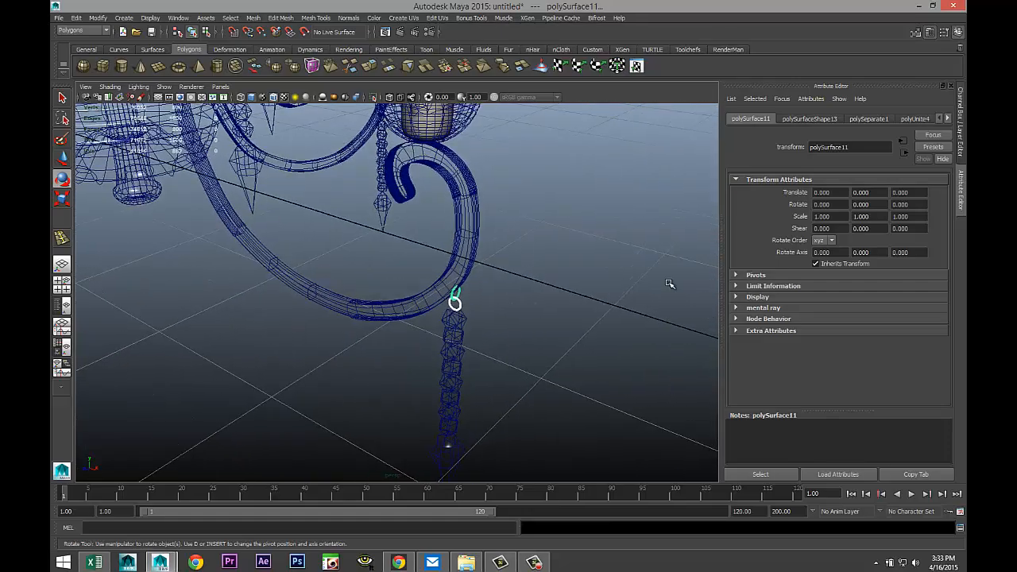
{"action": "left_click_drag", "start_coordinate": [670, 283], "coordinate": [290, 327], "text": "alt"}
{"action": "scroll", "coordinate": [482, 268], "scroll_direction": "up", "scroll_amount": 2}
{"action": "left_click_drag", "start_coordinate": [648, 204], "coordinate": [552, 275], "text": "alt"}
{"action": "middle_click_drag", "start_coordinate": [551, 275], "coordinate": [567, 291], "text": "alt"}
{"action": "scroll", "coordinate": [568, 291], "scroll_direction": "up", "scroll_amount": 4}
{"action": "left_click", "coordinate": [560, 193]}
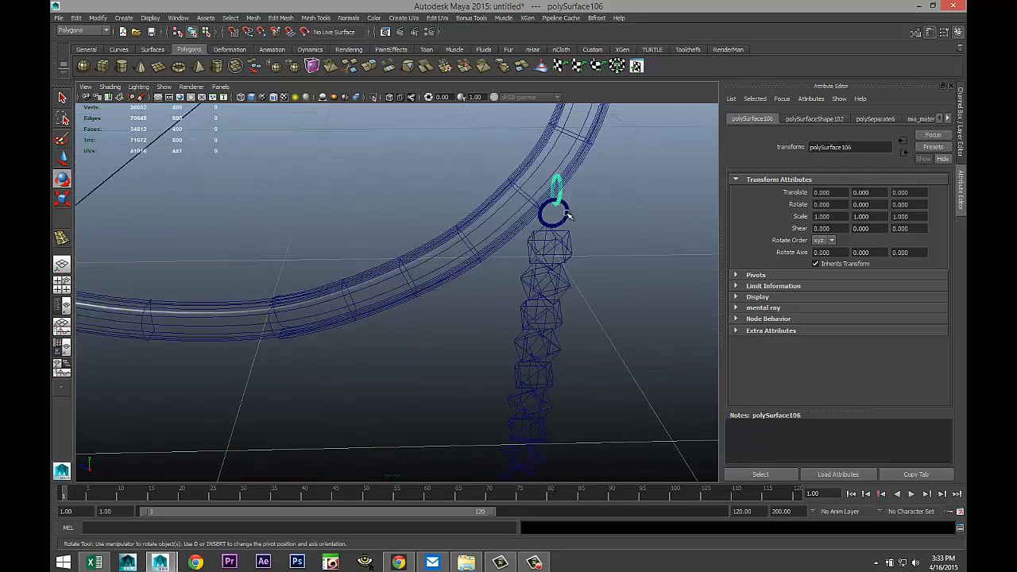
{"action": "left_click", "coordinate": [566, 214], "text": "shift"}
{"action": "right_click_drag", "start_coordinate": [566, 215], "coordinate": [650, 485]}
Select the pair of hanging rings on the following lower candle arm and give them the existing copper material
{"action": "scroll", "coordinate": [614, 326], "scroll_direction": "down", "scroll_amount": 4}
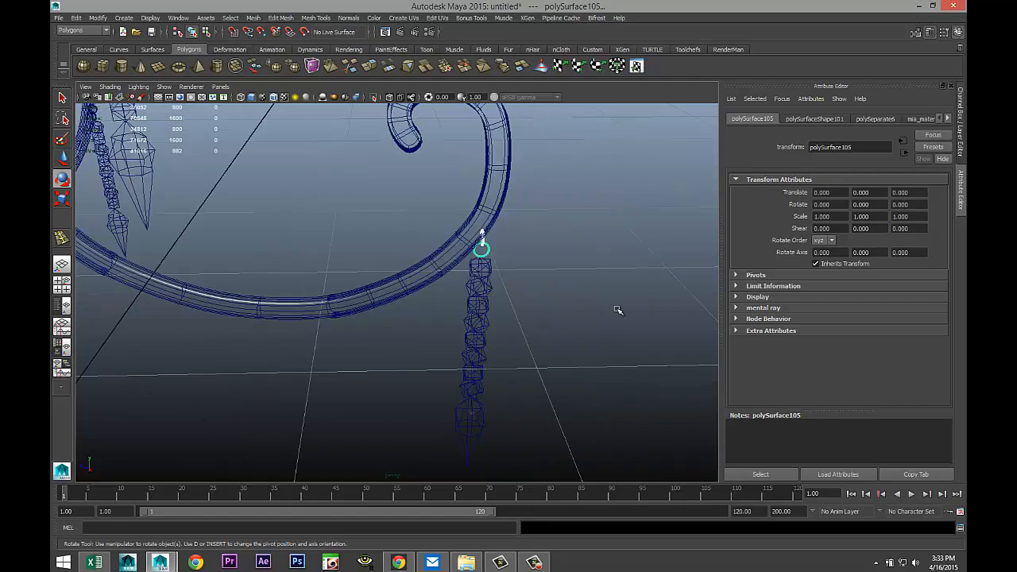
{"action": "left_click_drag", "start_coordinate": [600, 243], "coordinate": [477, 248], "text": "alt"}
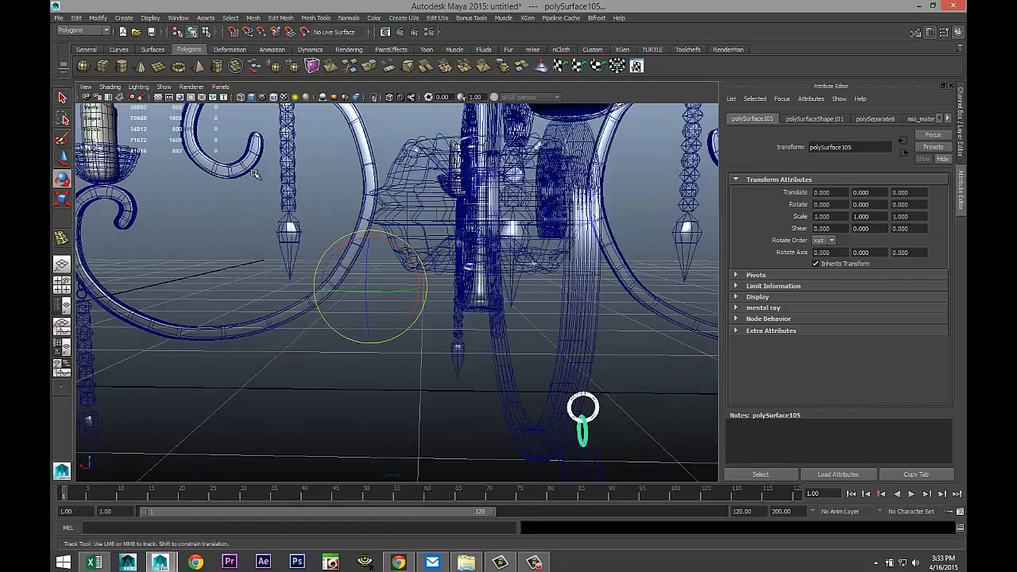
{"action": "scroll", "coordinate": [538, 232], "scroll_direction": "down", "scroll_amount": 4}
{"action": "middle_click_drag", "start_coordinate": [596, 250], "coordinate": [224, 256], "text": "alt"}
{"action": "middle_click_drag", "start_coordinate": [526, 281], "coordinate": [427, 305], "text": "alt"}
{"action": "scroll", "coordinate": [550, 302], "scroll_direction": "up", "scroll_amount": 3}
{"action": "scroll", "coordinate": [561, 310], "scroll_direction": "up", "scroll_amount": 3}
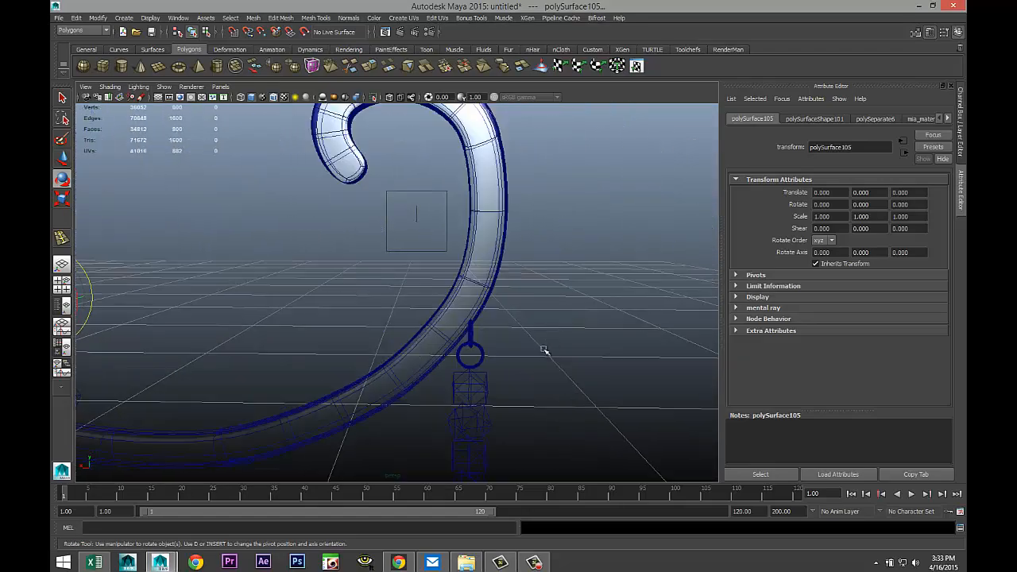
{"action": "left_click", "coordinate": [469, 342]}
{"action": "right_click_drag", "start_coordinate": [470, 332], "coordinate": [560, 553]}
Separate the pendant under the upper curled arm into its parts and assign the existing copper material mia_material_x2 to its two hanging rings
{"action": "scroll", "coordinate": [551, 370], "scroll_direction": "down", "scroll_amount": 5}
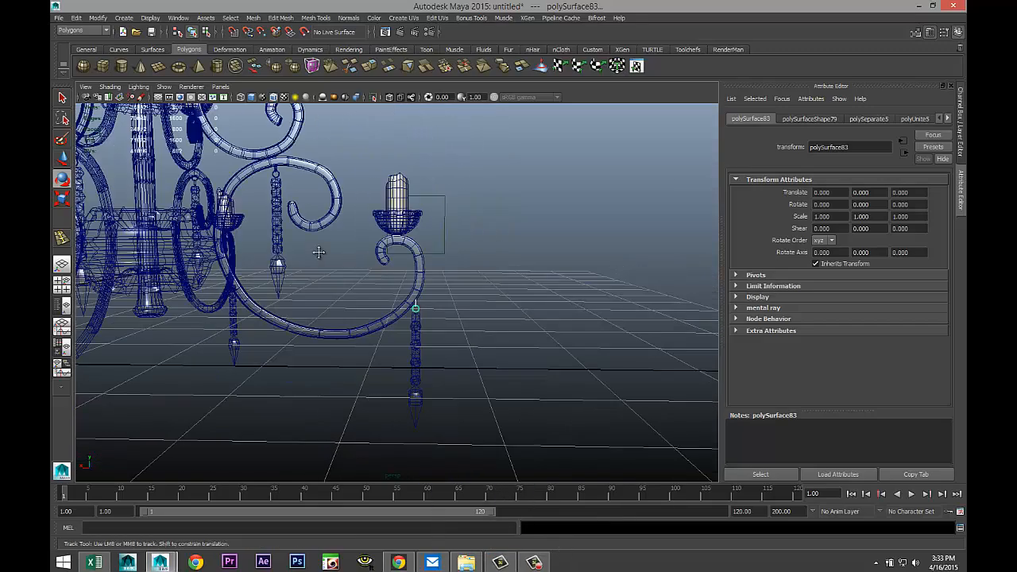
{"action": "middle_click_drag", "start_coordinate": [318, 255], "coordinate": [563, 373], "text": "alt"}
{"action": "scroll", "coordinate": [522, 306], "scroll_direction": "up", "scroll_amount": 6}
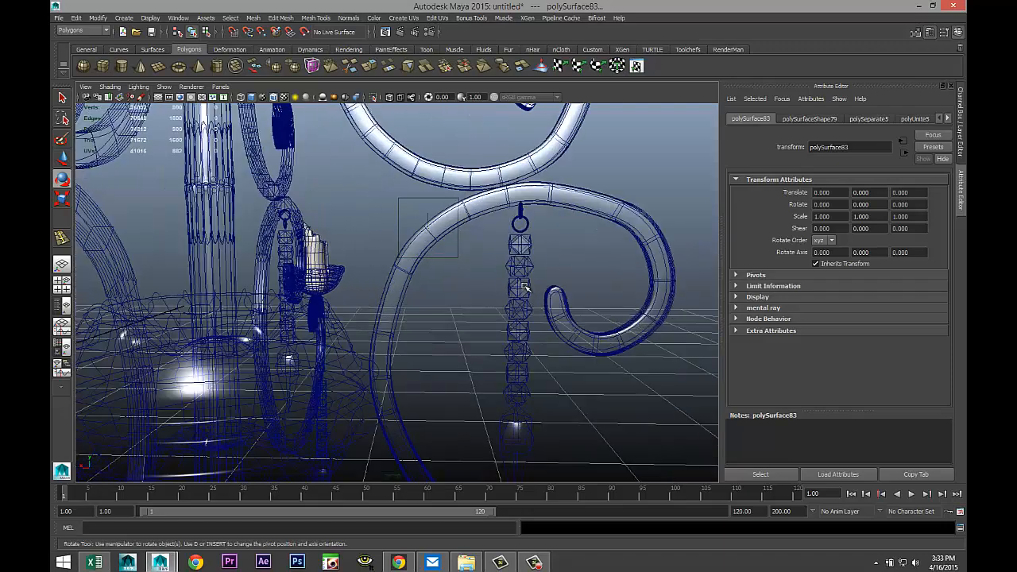
{"action": "left_click", "coordinate": [520, 225]}
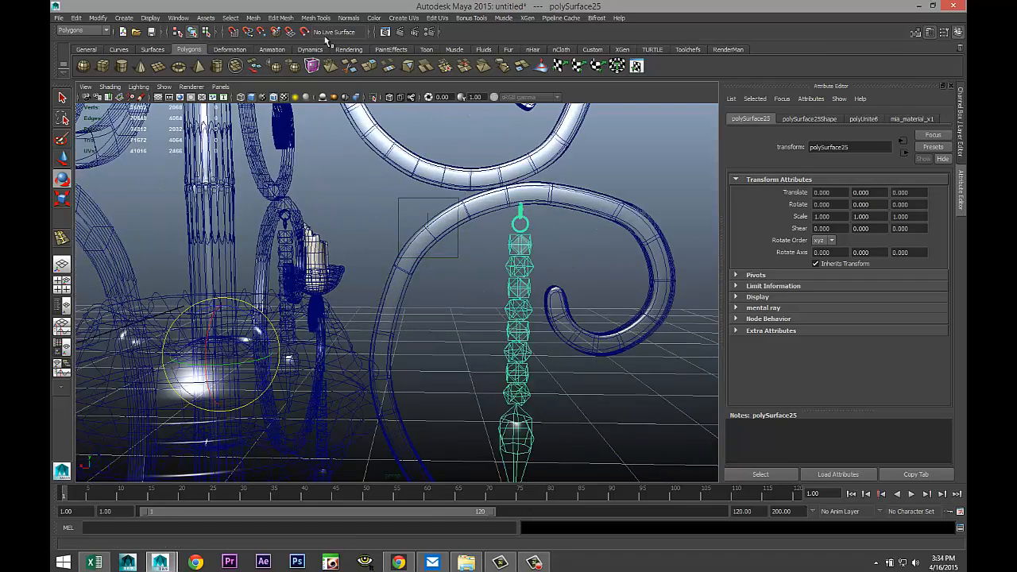
{"action": "left_click", "coordinate": [252, 17]}
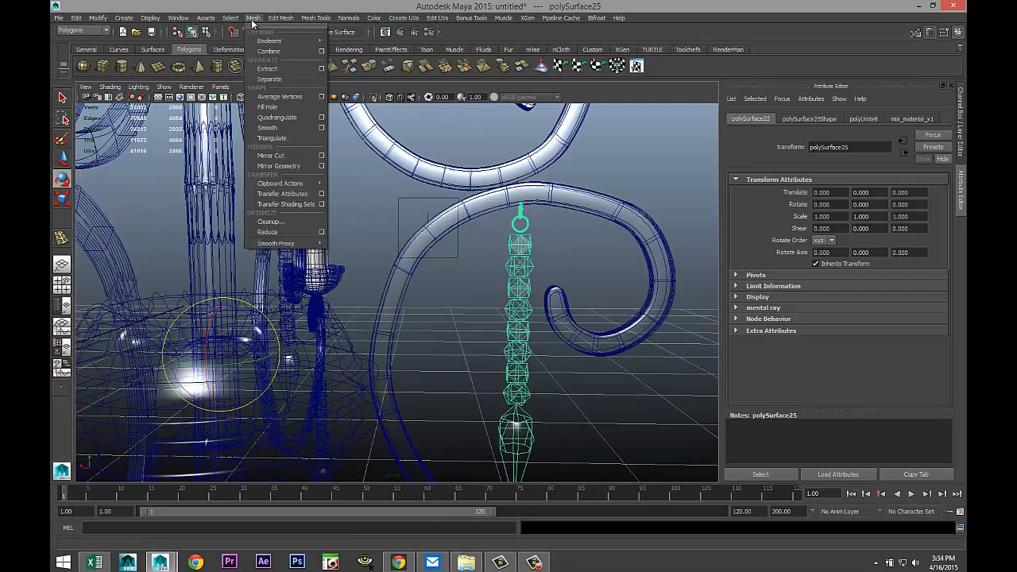
{"action": "left_click", "coordinate": [278, 79]}
{"action": "left_click", "coordinate": [521, 213]}
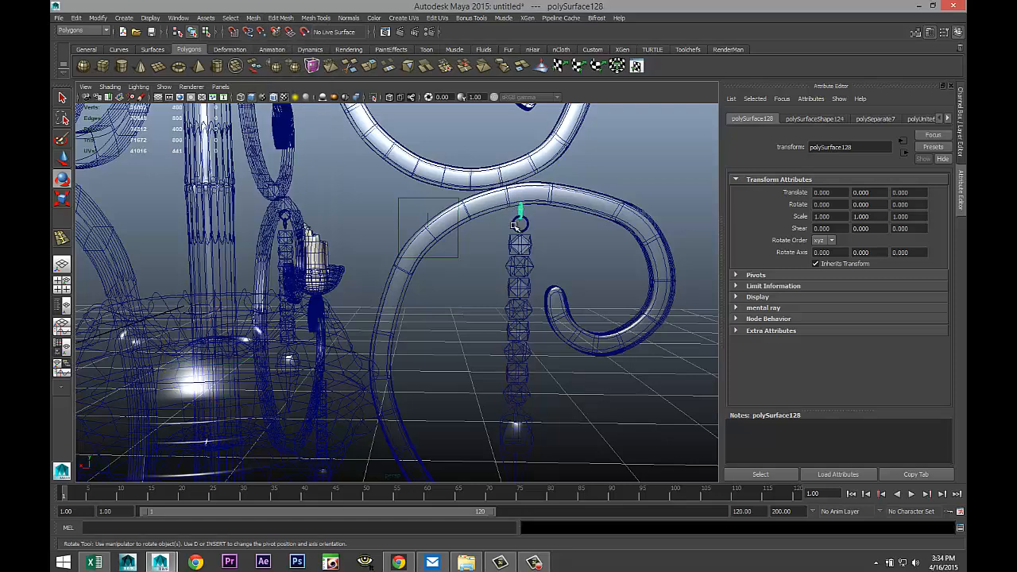
{"action": "right_click_drag", "start_coordinate": [518, 223], "coordinate": [586, 493]}
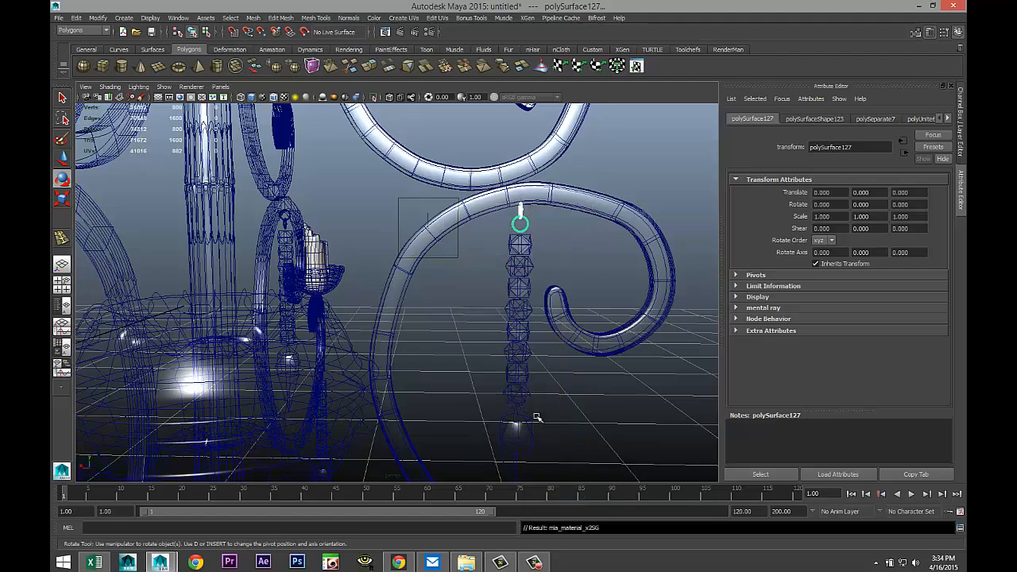
Orbit to the neighbouring curled arm and assign the existing copper material to both hanging rings of its pendant
{"action": "scroll", "coordinate": [491, 370], "scroll_direction": "down", "scroll_amount": 2}
{"action": "left_click_drag", "start_coordinate": [591, 277], "coordinate": [428, 254], "text": "alt"}
{"action": "left_click_drag", "start_coordinate": [651, 267], "coordinate": [549, 202], "text": "alt"}
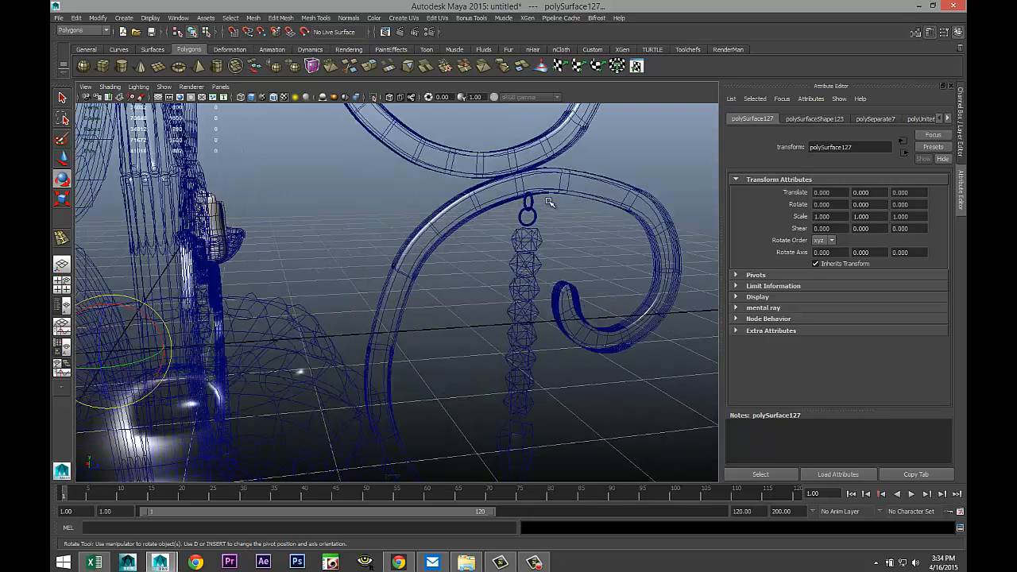
{"action": "left_click", "coordinate": [531, 205]}
{"action": "left_click", "coordinate": [521, 217]}
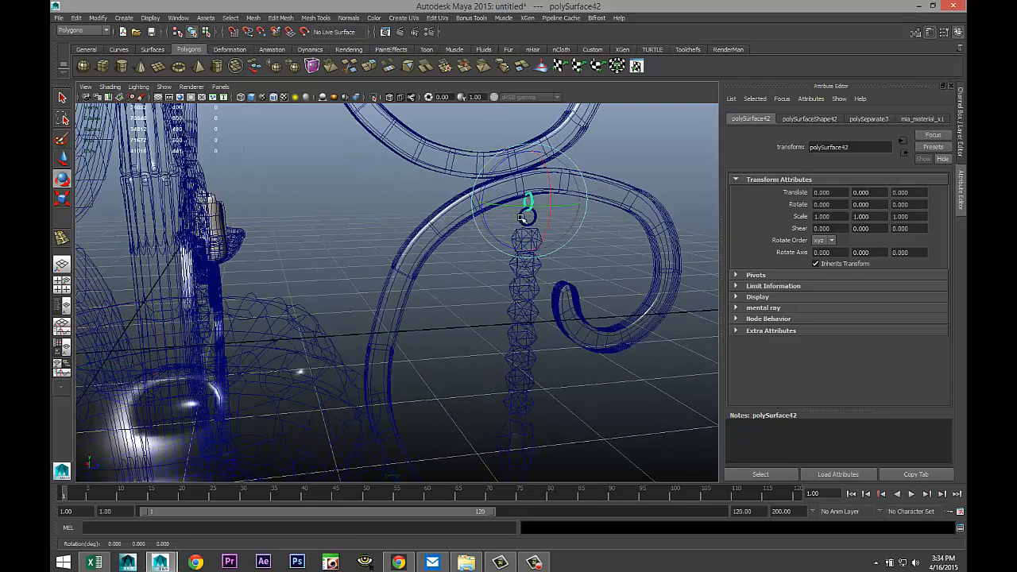
{"action": "right_click_drag", "start_coordinate": [538, 238], "coordinate": [581, 196], "text": "alt"}
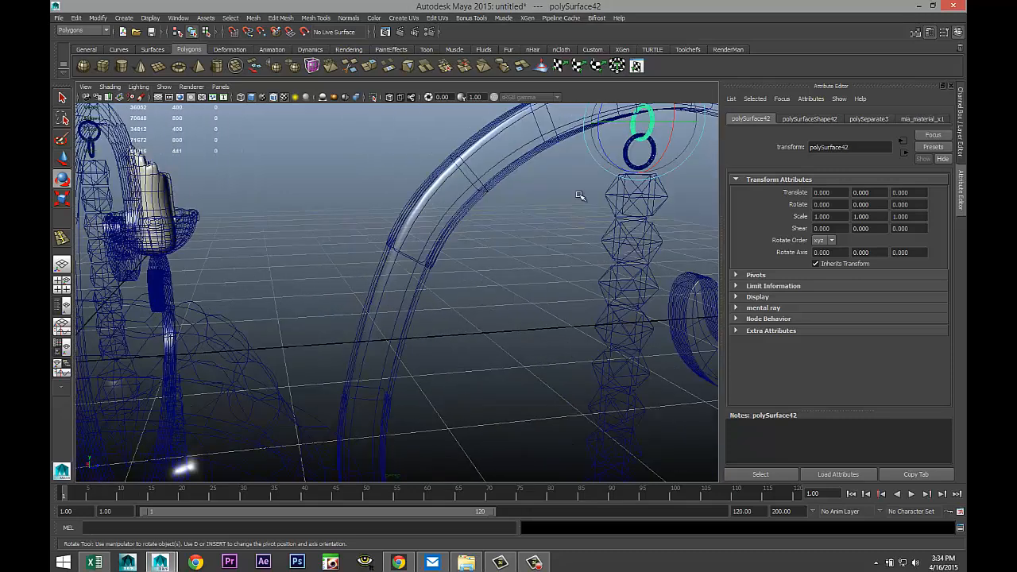
{"action": "left_click_drag", "start_coordinate": [628, 142], "coordinate": [626, 150]}
{"action": "left_click_drag", "start_coordinate": [636, 240], "coordinate": [467, 232], "text": "alt"}
{"action": "left_click", "coordinate": [589, 276]}
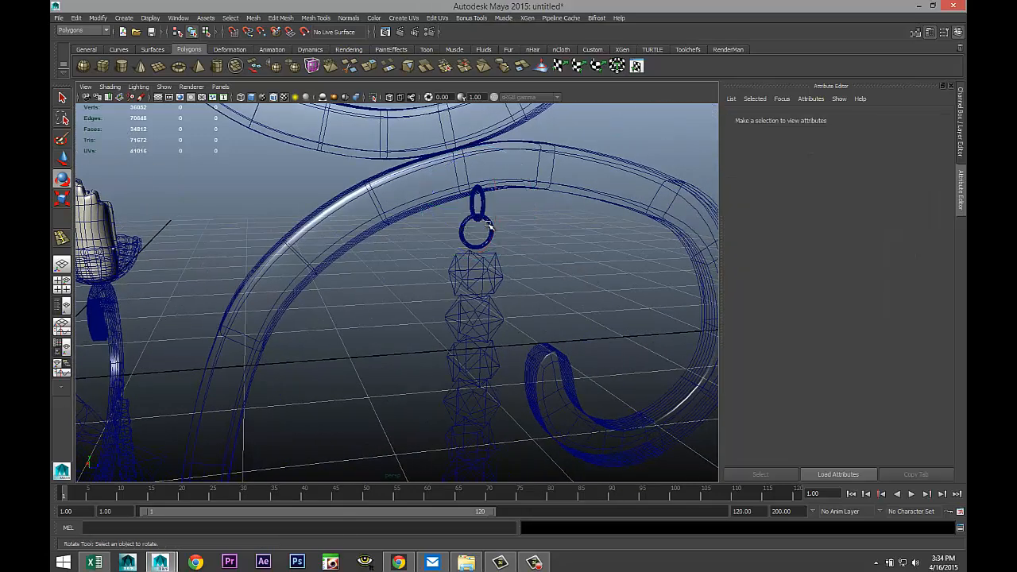
{"action": "left_click", "coordinate": [487, 240]}
{"action": "right_click_drag", "start_coordinate": [487, 241], "coordinate": [570, 500]}
Select the two hanging rings of the next curled arm's pendant and give them the existing copper material
{"action": "left_click_drag", "start_coordinate": [543, 348], "coordinate": [467, 250], "text": "alt"}
{"action": "left_click_drag", "start_coordinate": [550, 246], "coordinate": [493, 268], "text": "alt"}
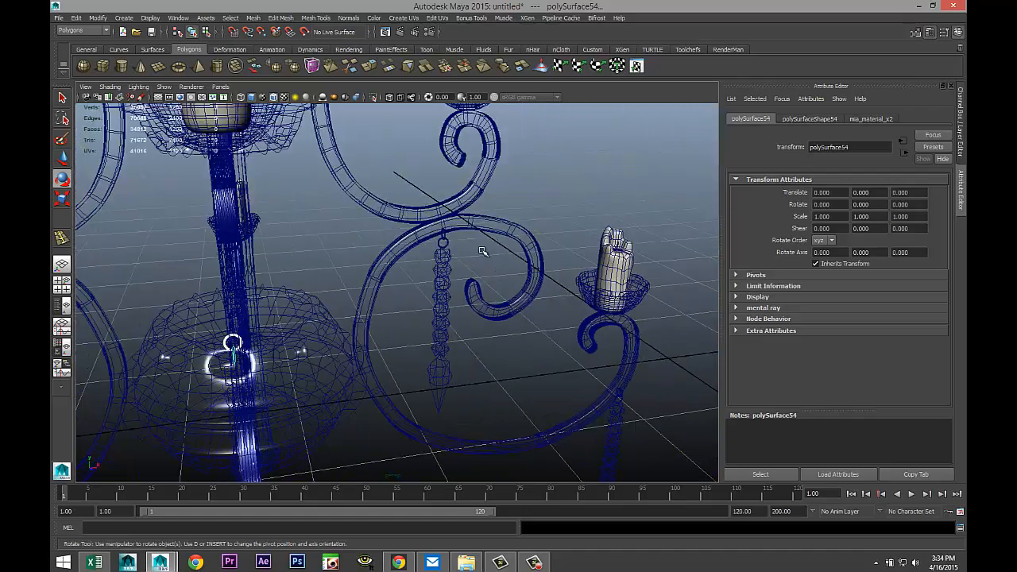
{"action": "scroll", "coordinate": [477, 238], "scroll_direction": "up", "scroll_amount": 3}
{"action": "left_click", "coordinate": [469, 210]}
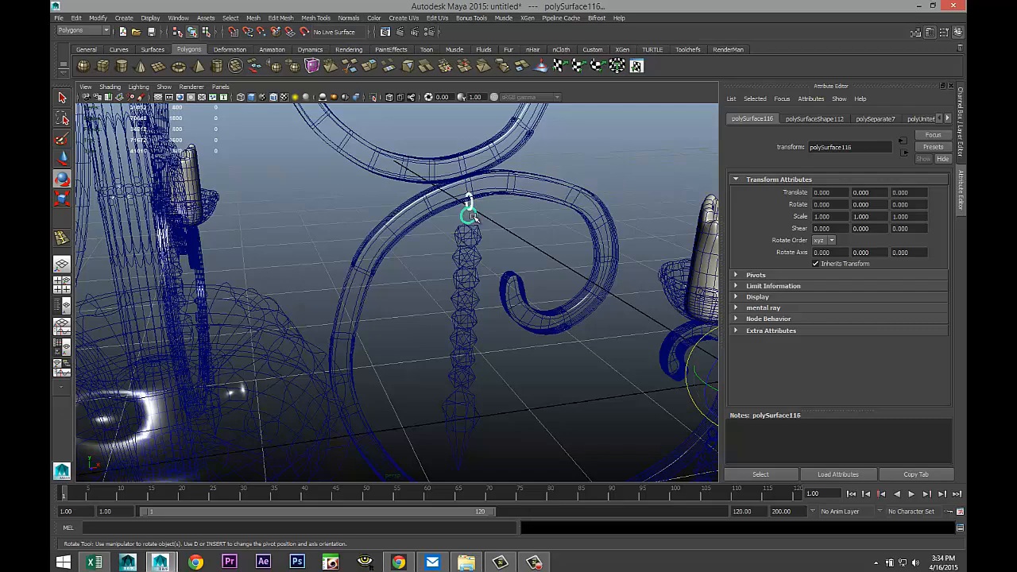
{"action": "right_click_drag", "start_coordinate": [472, 216], "coordinate": [546, 477]}
Apply the existing copper material mia_material_x2 to the pair of hanging rings on the remaining curled arm's pendant
{"action": "scroll", "coordinate": [537, 344], "scroll_direction": "down", "scroll_amount": 3}
{"action": "left_click_drag", "start_coordinate": [586, 199], "coordinate": [185, 188], "text": "alt"}
{"action": "scroll", "coordinate": [531, 270], "scroll_direction": "up", "scroll_amount": 2}
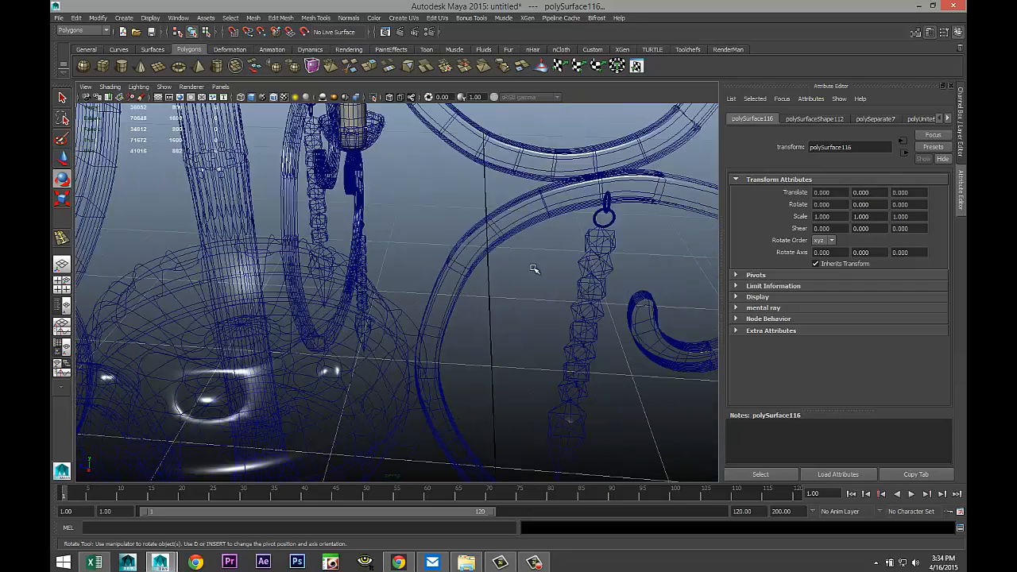
{"action": "left_click", "coordinate": [606, 215]}
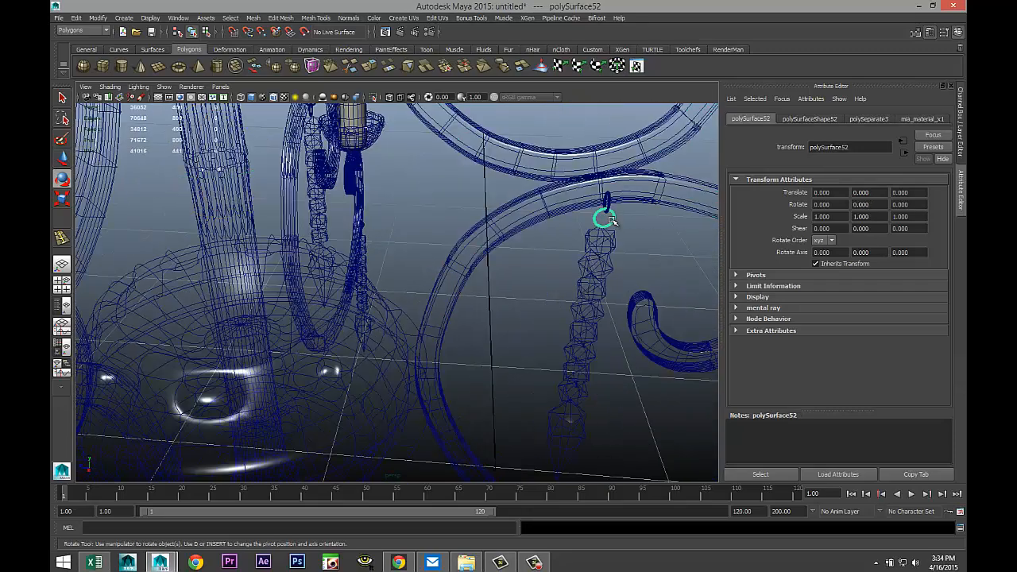
{"action": "left_click", "coordinate": [608, 209]}
{"action": "right_click", "coordinate": [608, 211]}
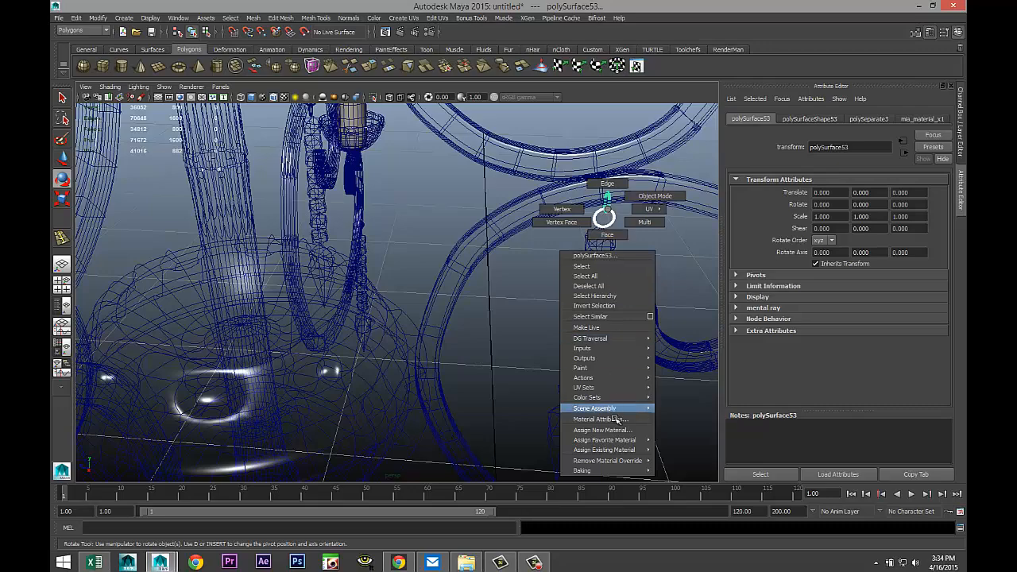
{"action": "mouse_move", "coordinate": [638, 450]}
{"action": "left_click", "coordinate": [689, 478]}
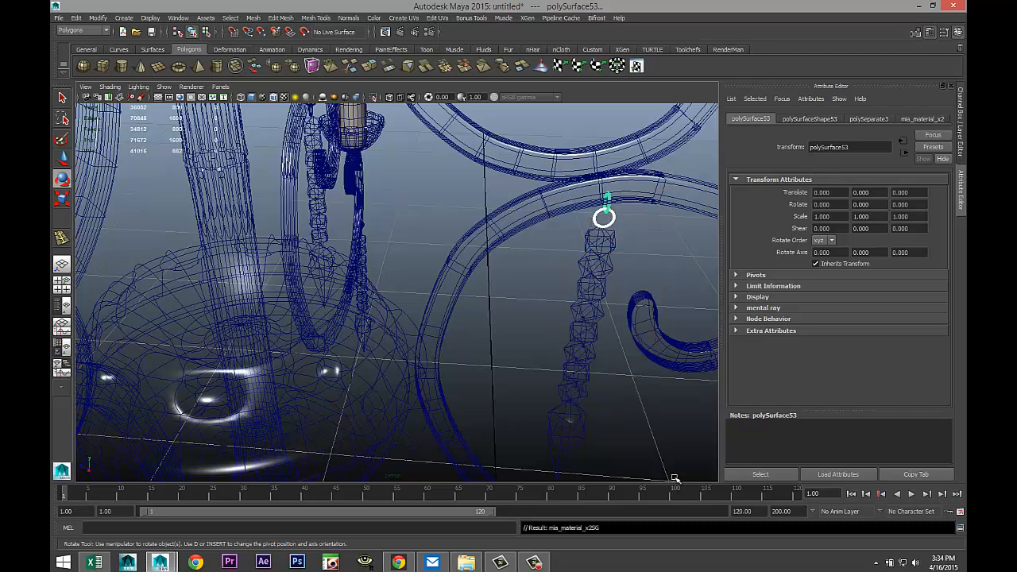
Select the large ring above the chandelier's dome with all the chain links and assign them the existing copper material
{"action": "left_click_drag", "start_coordinate": [628, 426], "coordinate": [565, 339], "text": "alt"}
{"action": "right_click_drag", "start_coordinate": [563, 337], "coordinate": [428, 210], "text": "alt"}
{"action": "middle_click_drag", "start_coordinate": [446, 274], "coordinate": [517, 359], "text": "alt"}
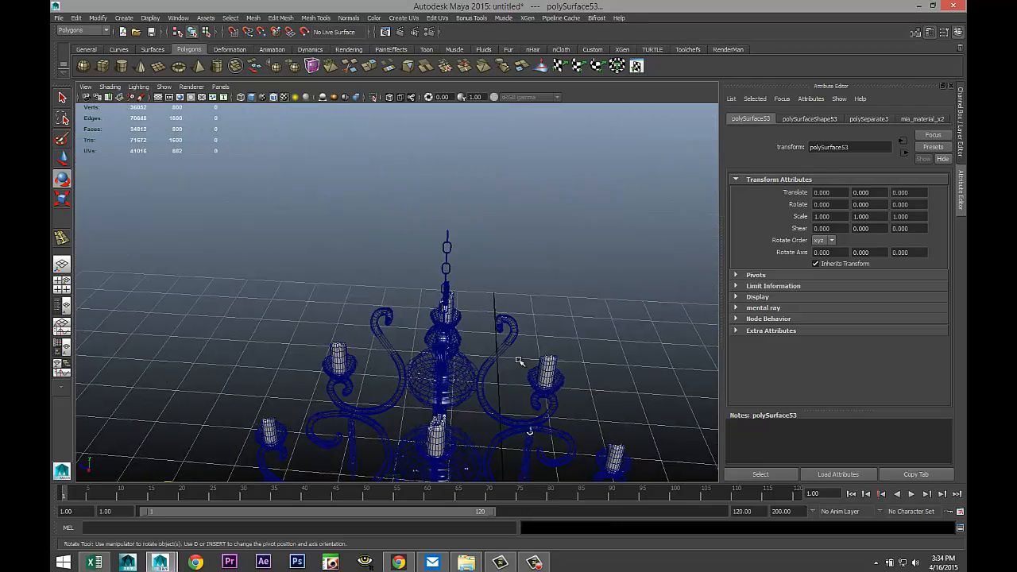
{"action": "right_click_drag", "start_coordinate": [517, 360], "coordinate": [551, 352], "text": "alt"}
{"action": "left_click_drag", "start_coordinate": [556, 343], "coordinate": [516, 339], "text": "alt"}
{"action": "middle_click_drag", "start_coordinate": [515, 338], "coordinate": [508, 244], "text": "alt"}
{"action": "left_click", "coordinate": [411, 320]}
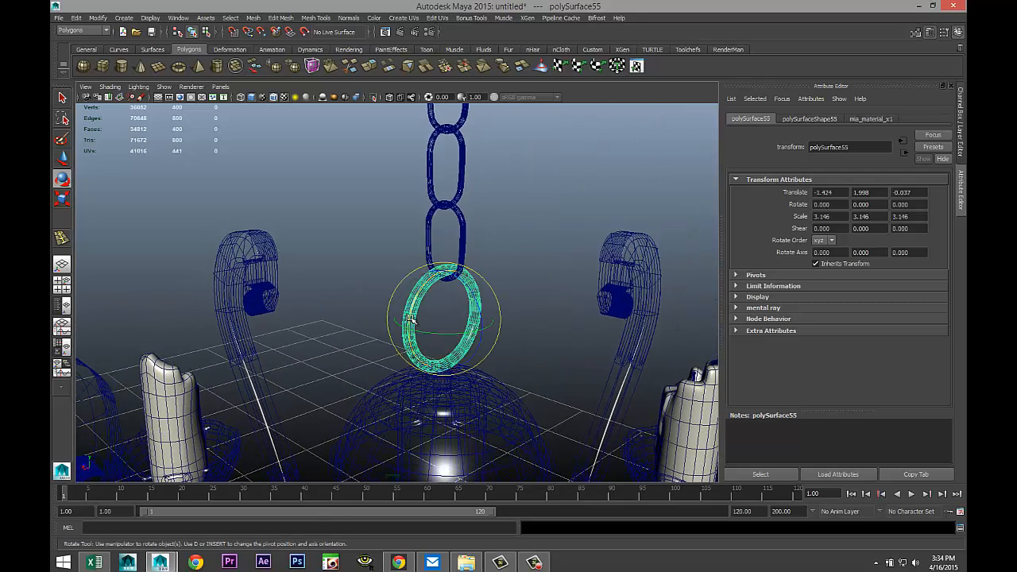
{"action": "left_click", "coordinate": [464, 243], "text": "shift"}
{"action": "left_click", "coordinate": [465, 186], "text": "shift"}
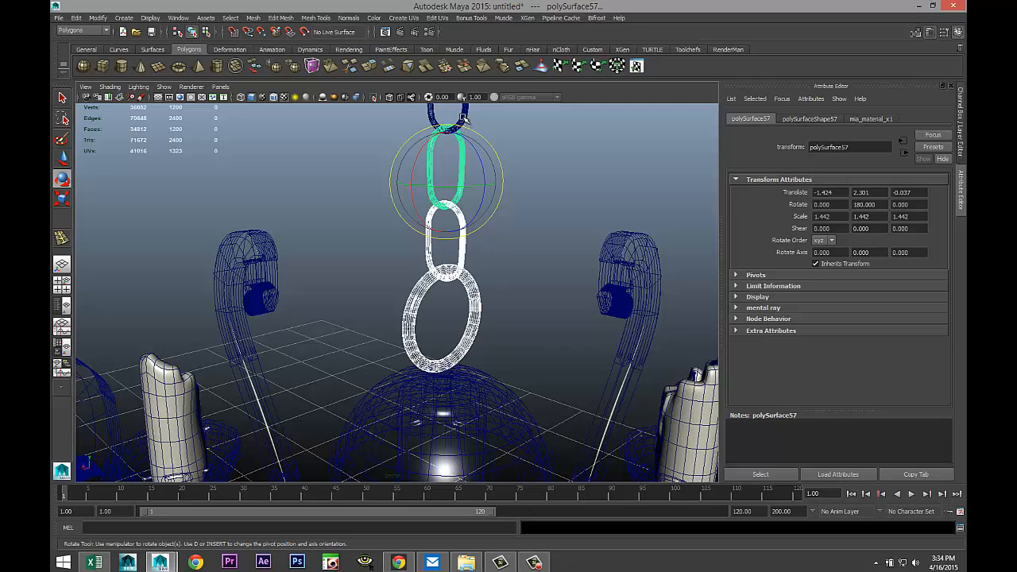
{"action": "left_click", "coordinate": [465, 120], "text": "shift"}
{"action": "middle_click_drag", "start_coordinate": [548, 177], "coordinate": [578, 429], "text": "alt"}
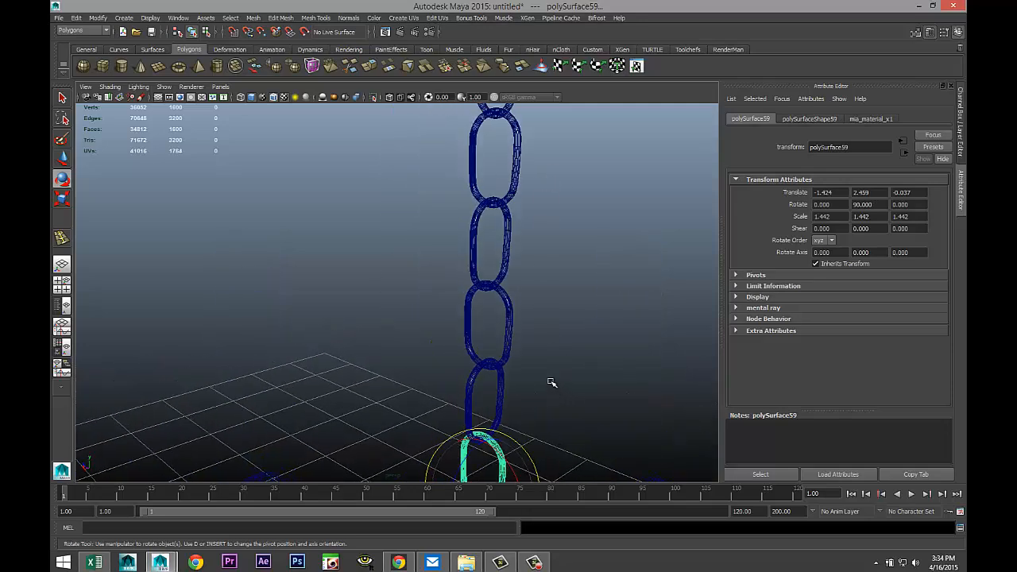
{"action": "scroll", "coordinate": [549, 378], "scroll_direction": "down", "scroll_amount": 5}
{"action": "left_click_drag", "start_coordinate": [384, 191], "coordinate": [481, 328]}
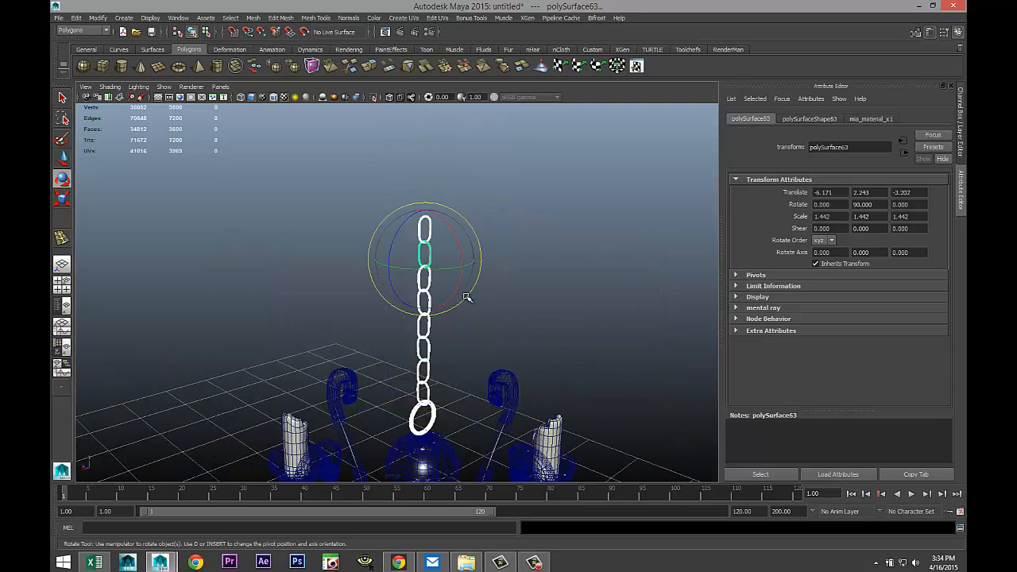
{"action": "right_click_drag", "start_coordinate": [427, 240], "coordinate": [517, 499]}
Examine the whole chandelier from several distances, checking the dome and central column
{"action": "scroll", "coordinate": [504, 366], "scroll_direction": "down", "scroll_amount": 6}
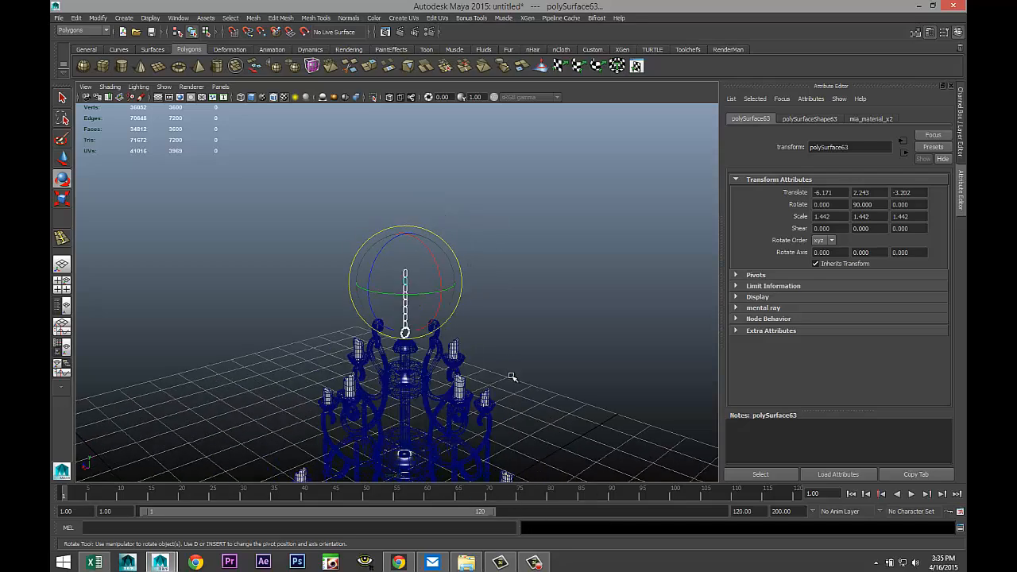
{"action": "middle_click_drag", "start_coordinate": [511, 376], "coordinate": [492, 229], "text": "alt"}
{"action": "left_click", "coordinate": [521, 227]}
{"action": "left_click_drag", "start_coordinate": [521, 227], "coordinate": [568, 291], "text": "alt"}
{"action": "scroll", "coordinate": [567, 289], "scroll_direction": "up", "scroll_amount": 6}
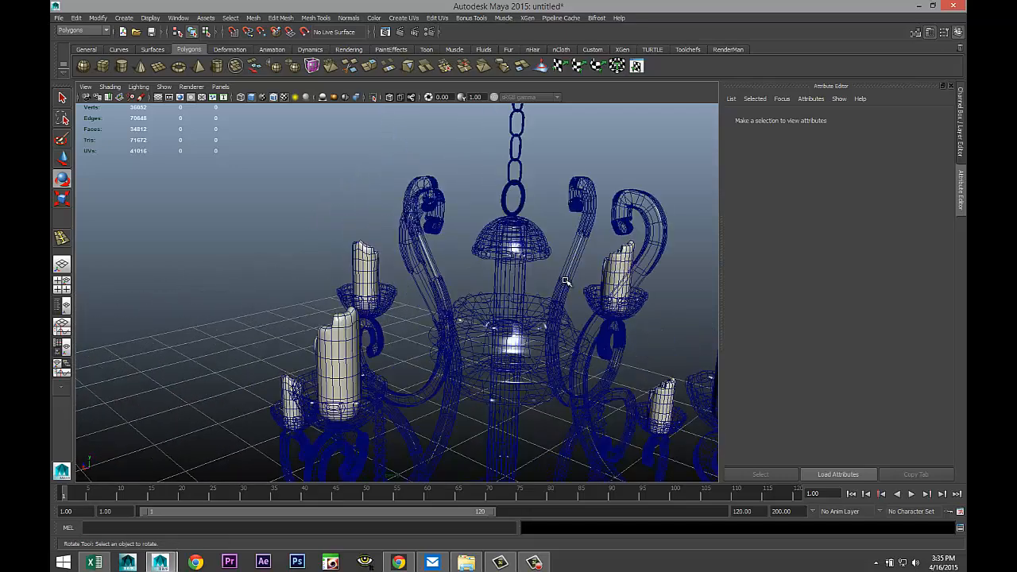
{"action": "scroll", "coordinate": [554, 267], "scroll_direction": "up", "scroll_amount": 2}
{"action": "left_click", "coordinate": [559, 237]}
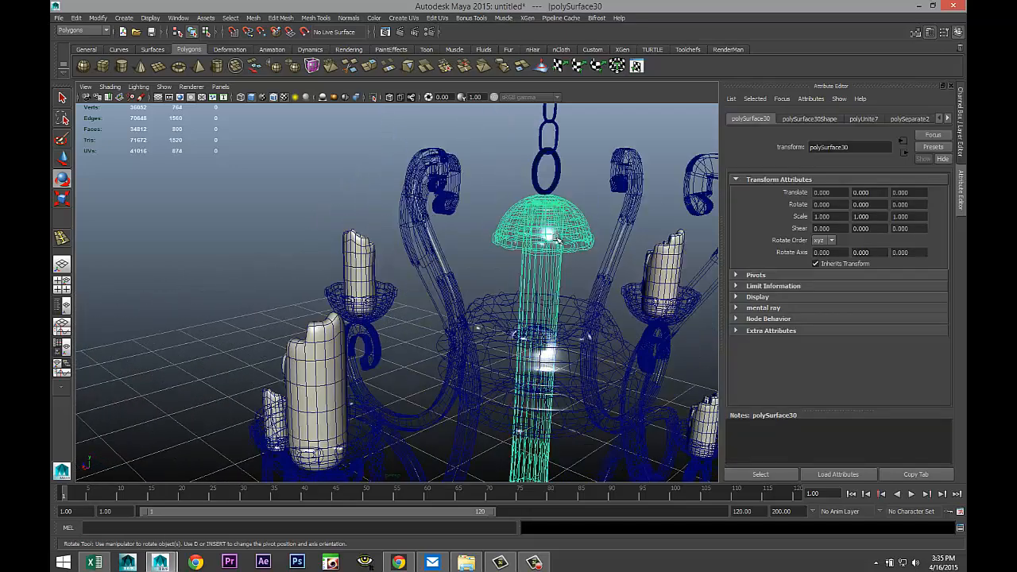
{"action": "scroll", "coordinate": [556, 242], "scroll_direction": "down", "scroll_amount": 8}
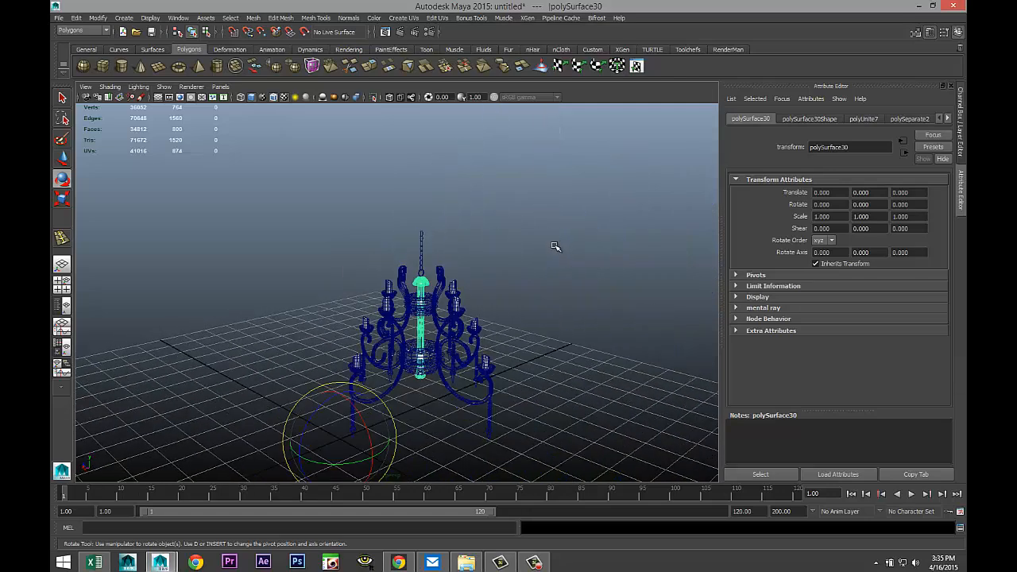
{"action": "scroll", "coordinate": [555, 247], "scroll_direction": "up", "scroll_amount": 3}
{"action": "scroll", "coordinate": [561, 253], "scroll_direction": "up", "scroll_amount": 2}
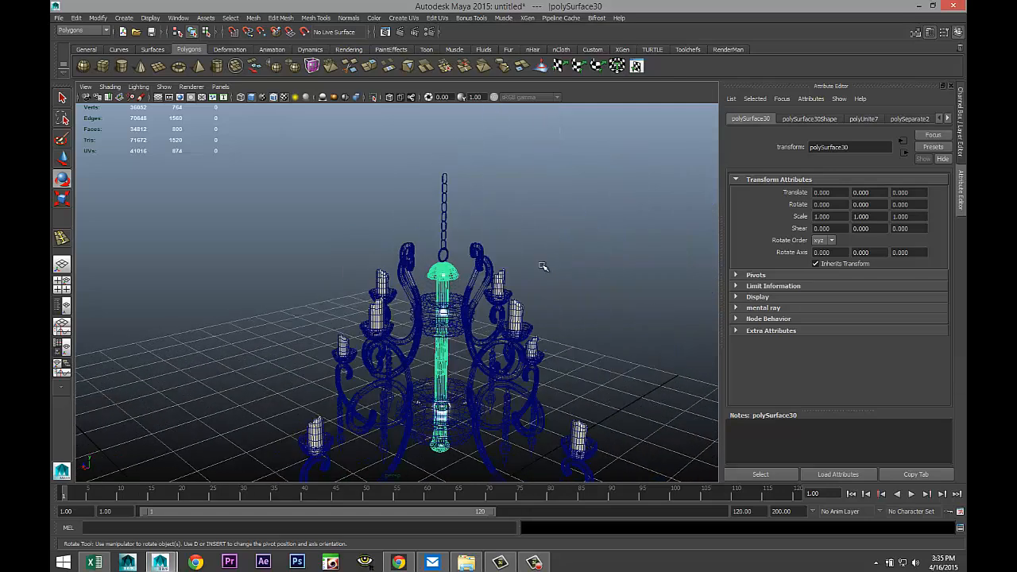
{"action": "middle_click_drag", "start_coordinate": [504, 283], "coordinate": [486, 260], "text": "alt"}
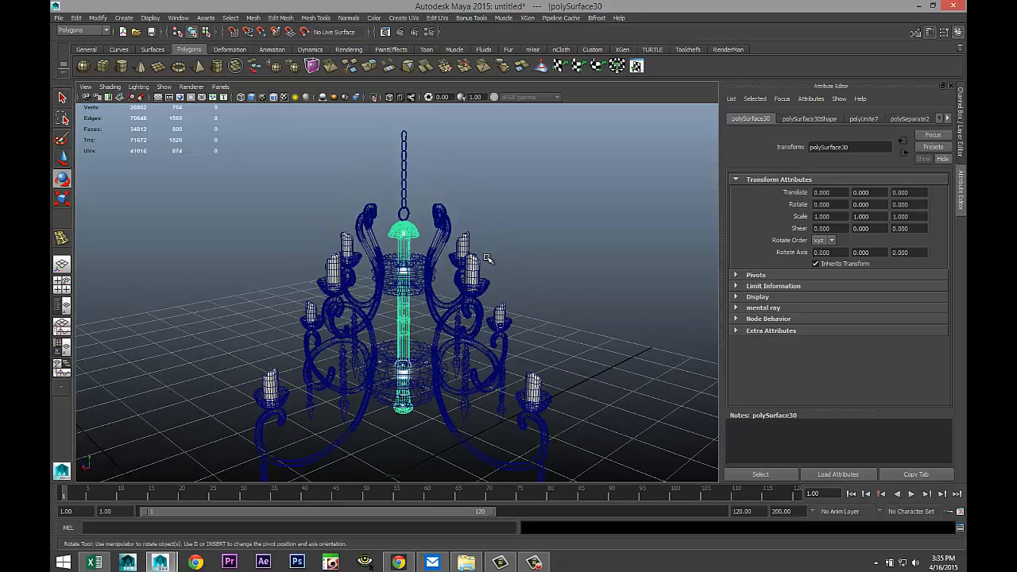
Select every part of the chandelier, group them together and center the group's pivot
{"action": "scroll", "coordinate": [491, 268], "scroll_direction": "down", "scroll_amount": 5}
{"action": "scroll", "coordinate": [494, 271], "scroll_direction": "down", "scroll_amount": 3}
{"action": "left_click_drag", "start_coordinate": [291, 223], "coordinate": [569, 457]}
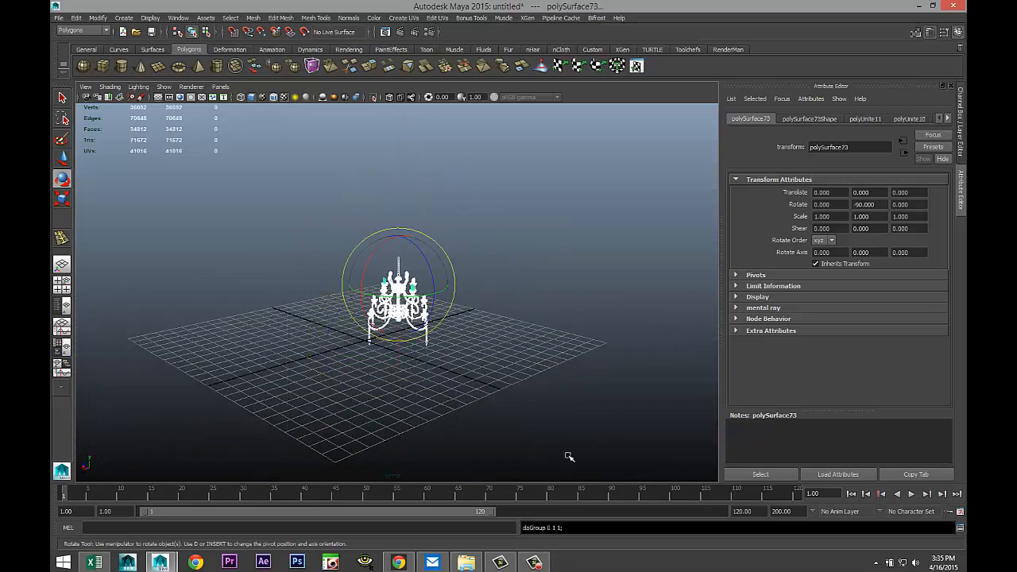
{"action": "key", "text": "ctrl+g"}
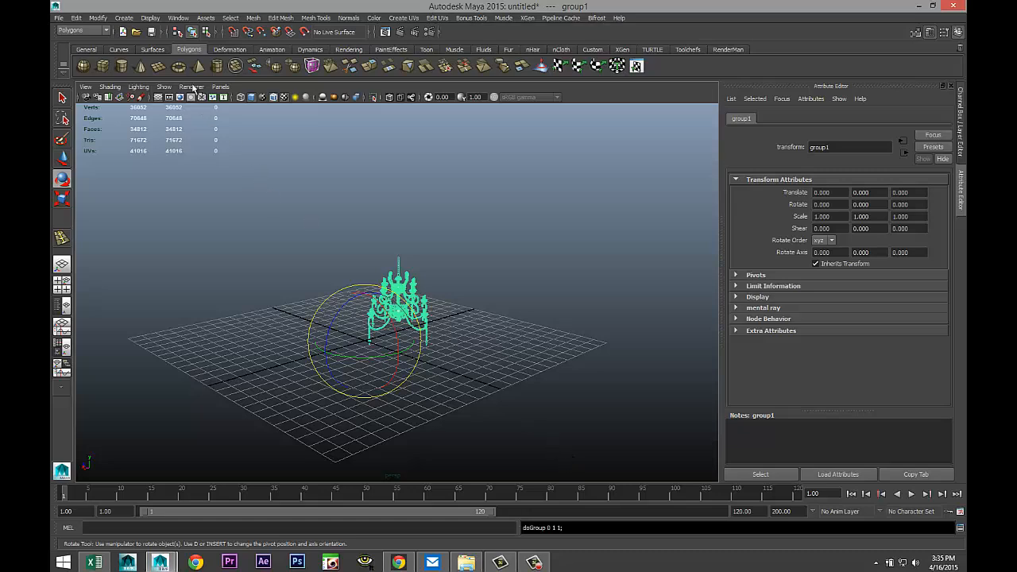
{"action": "left_click", "coordinate": [99, 18]}
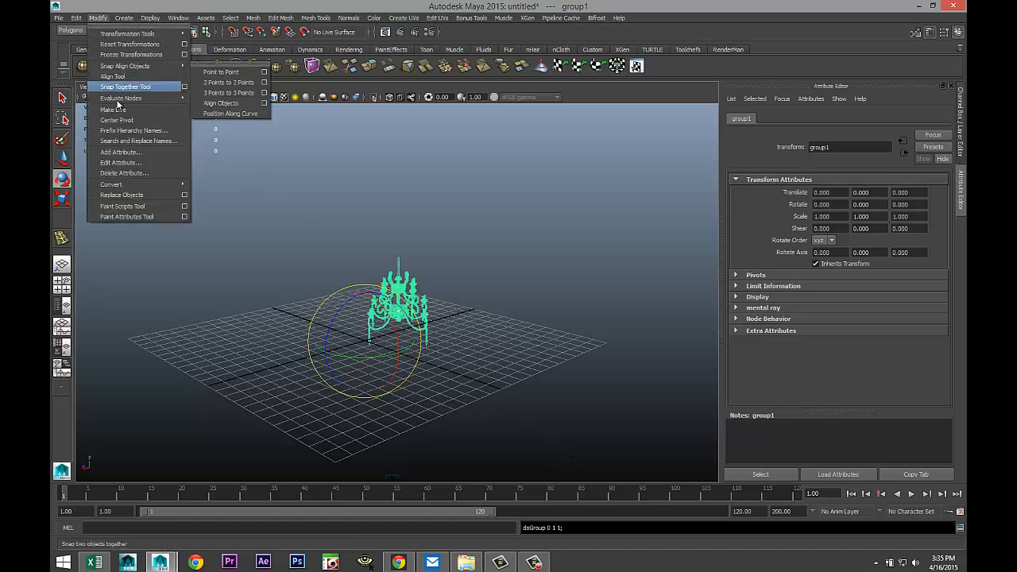
{"action": "left_click", "coordinate": [119, 108]}
Delete the chandelier group's construction history and raise the group to about 7.042 units in Y
{"action": "left_click", "coordinate": [77, 17]}
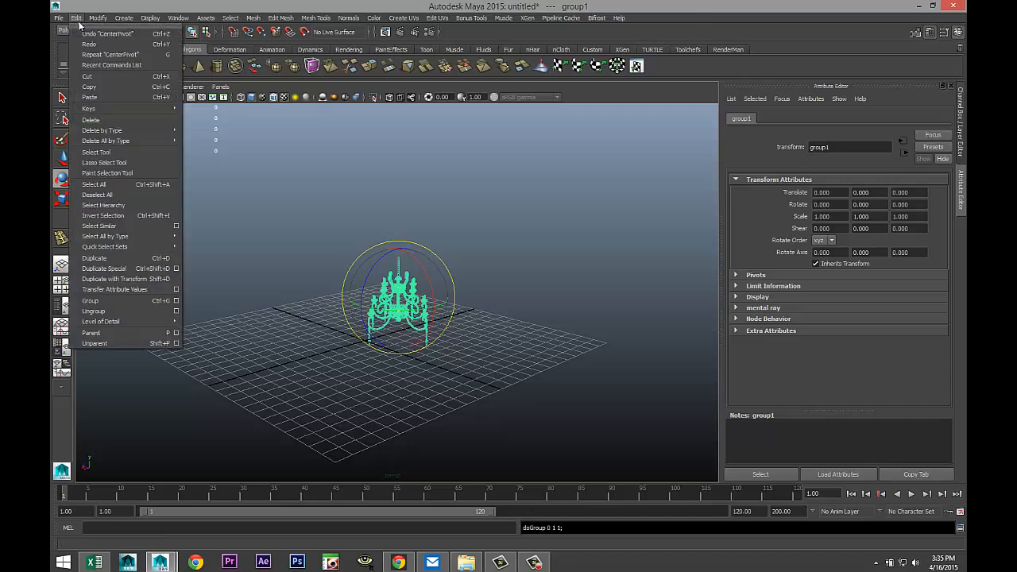
{"action": "mouse_move", "coordinate": [126, 131]}
{"action": "left_click", "coordinate": [216, 135]}
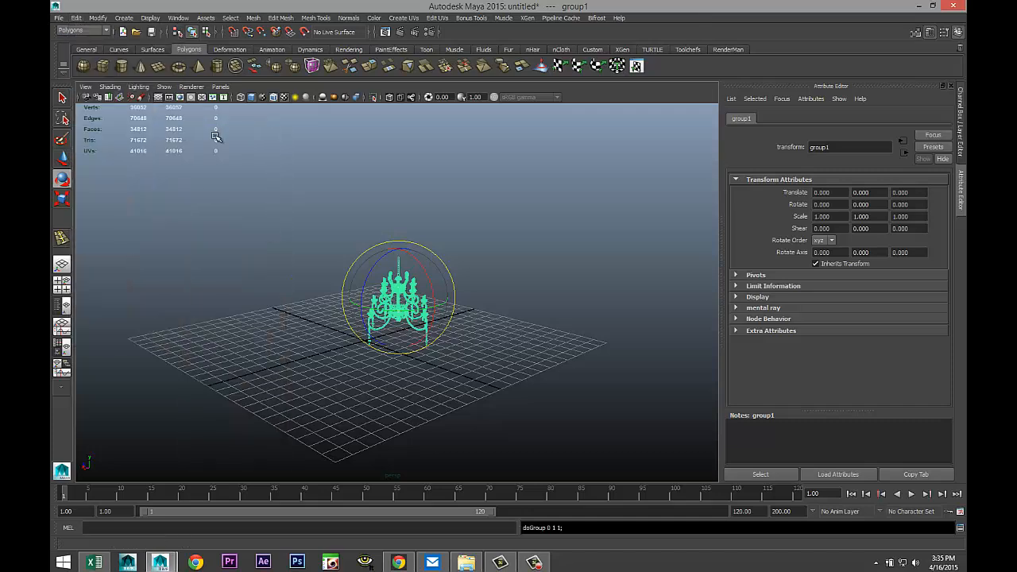
{"action": "key", "text": "w"}
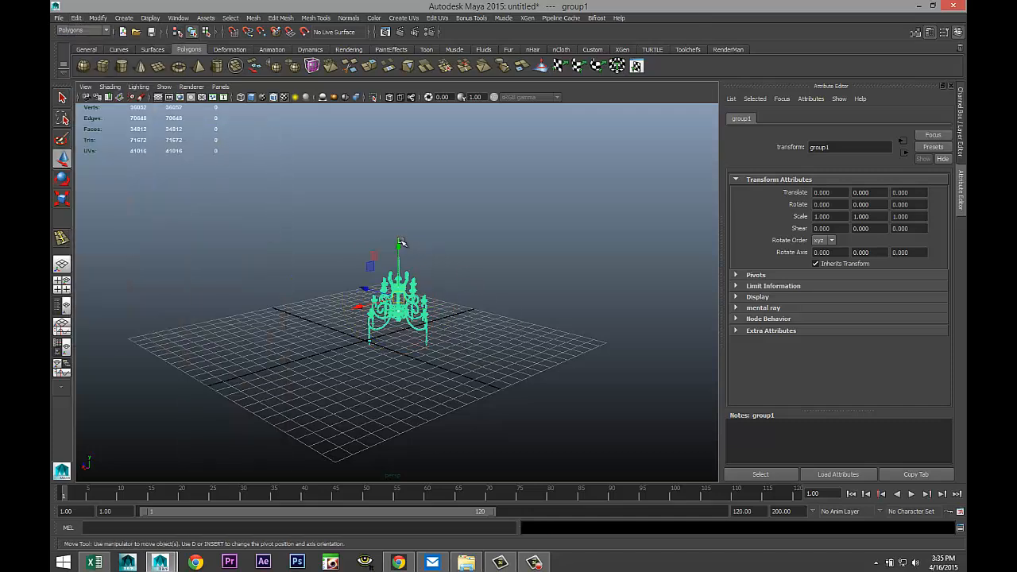
{"action": "left_click_drag", "start_coordinate": [400, 242], "coordinate": [393, 149]}
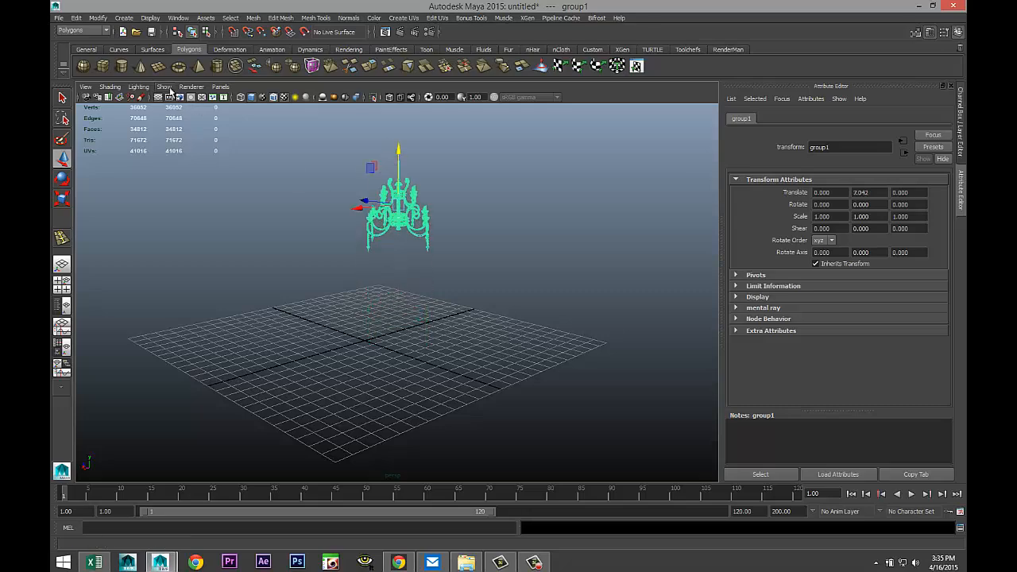
Draw a large polygon plane across the grid beneath the chandelier
{"action": "key", "text": "y"}
{"action": "left_click_drag", "start_coordinate": [274, 372], "coordinate": [283, 403], "text": "alt"}
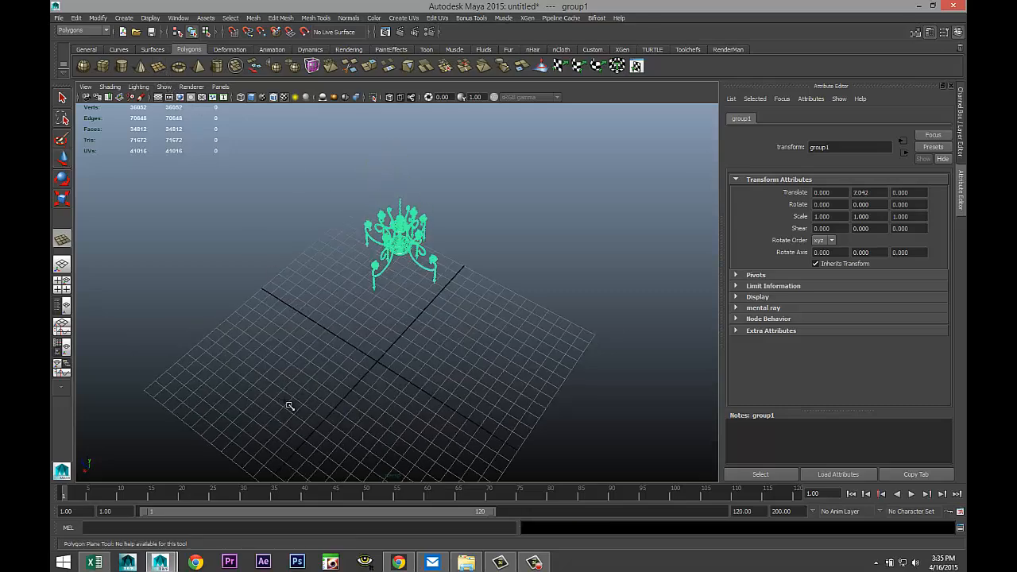
{"action": "left_click_drag", "start_coordinate": [197, 325], "coordinate": [706, 230]}
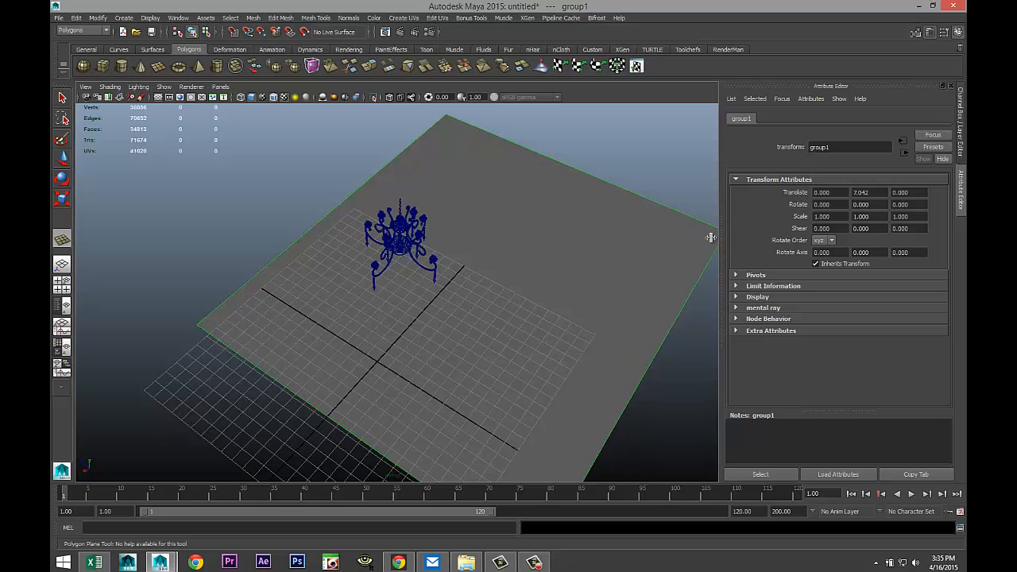
Assign a new Phong E material to the plane and set its color to black
{"action": "right_click_drag", "start_coordinate": [601, 249], "coordinate": [597, 470]}
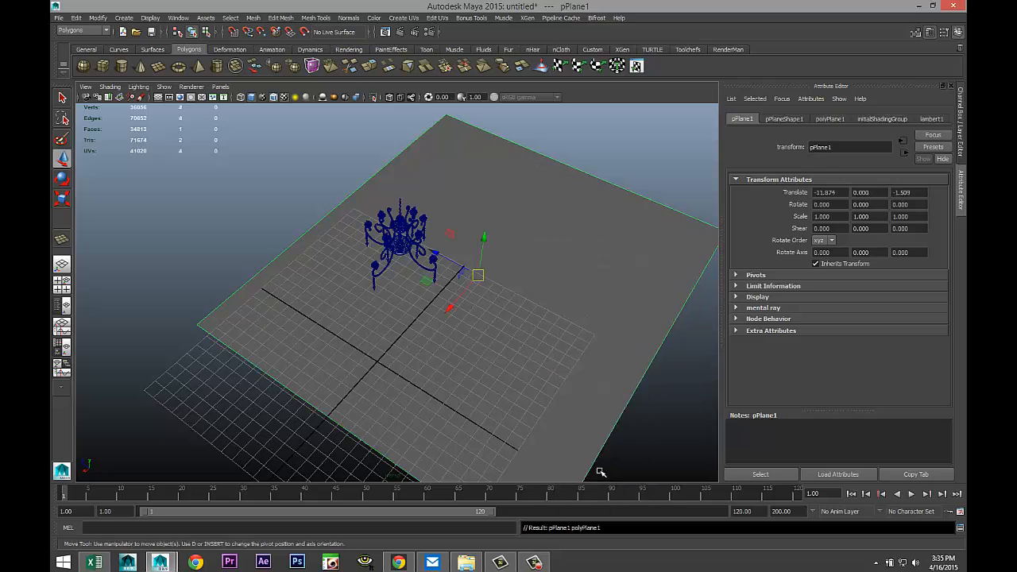
{"action": "type", "text": "mia"}
{"action": "left_click_drag", "start_coordinate": [427, 224], "coordinate": [188, 208]}
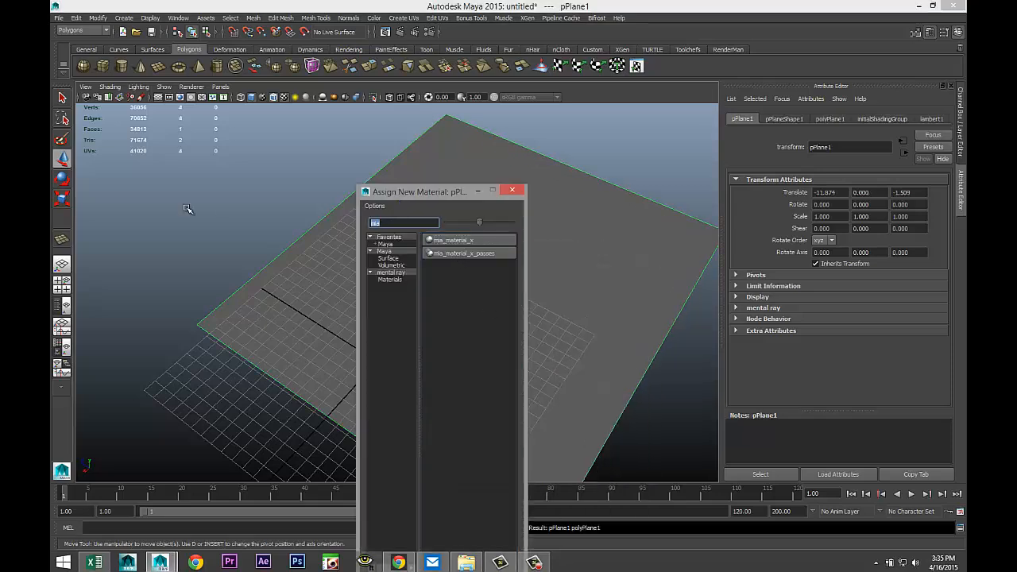
{"action": "type", "text": "ph"}
{"action": "left_click", "coordinate": [460, 253]}
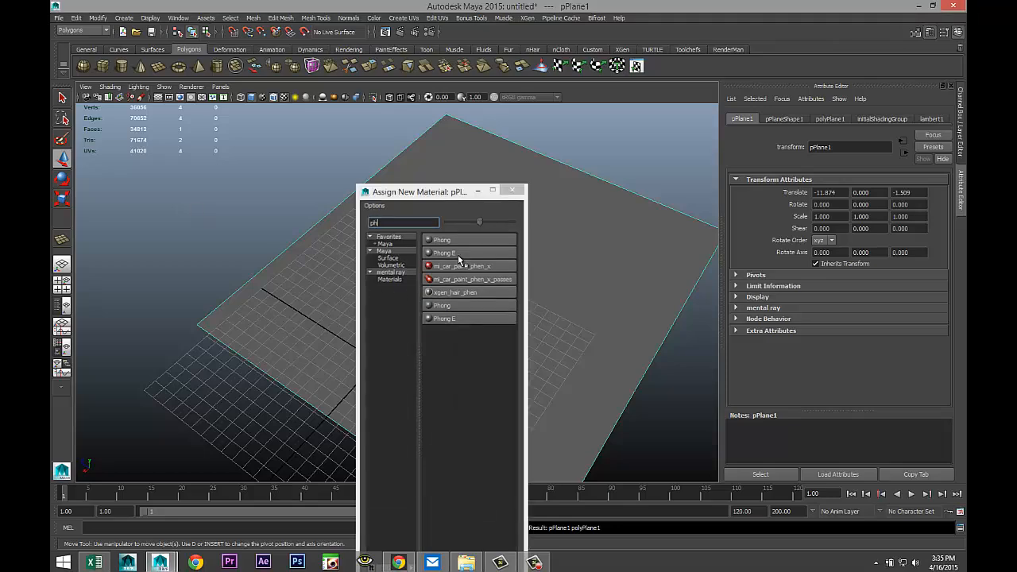
{"action": "left_click_drag", "start_coordinate": [886, 245], "coordinate": [848, 247]}
Move the black plane across the ground toward the chandelier and scale it up in Z and X into a large floor
{"action": "scroll", "coordinate": [520, 356], "scroll_direction": "up", "scroll_amount": 2}
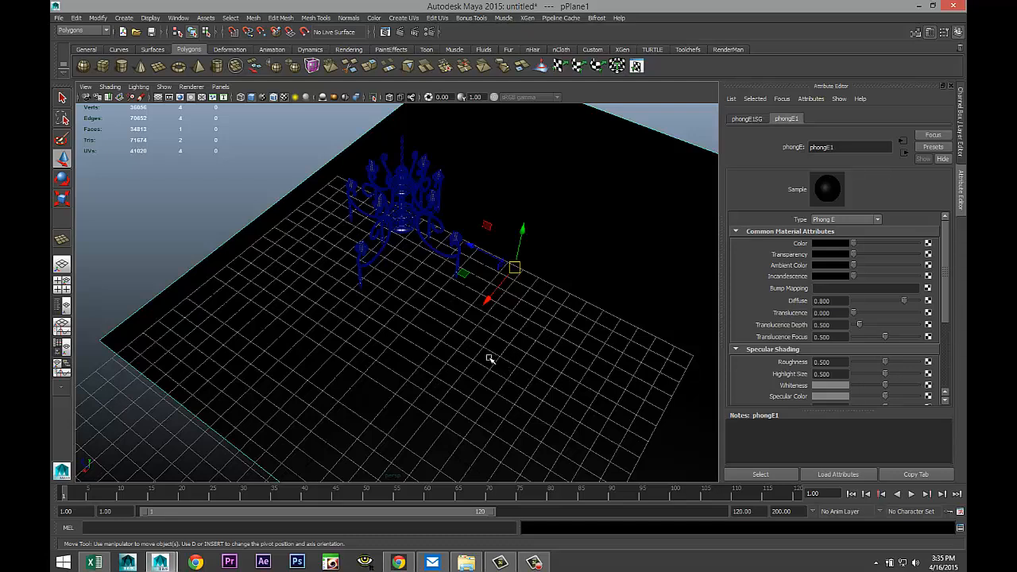
{"action": "left_click_drag", "start_coordinate": [491, 254], "coordinate": [408, 216]}
{"action": "key", "text": "r"}
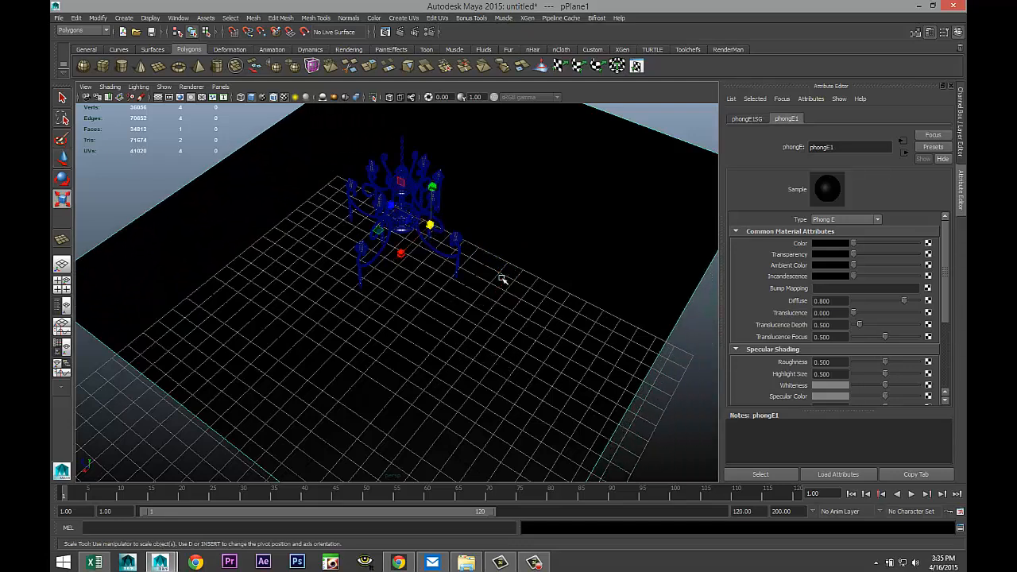
{"action": "left_click_drag", "start_coordinate": [395, 317], "coordinate": [157, 274], "text": "alt"}
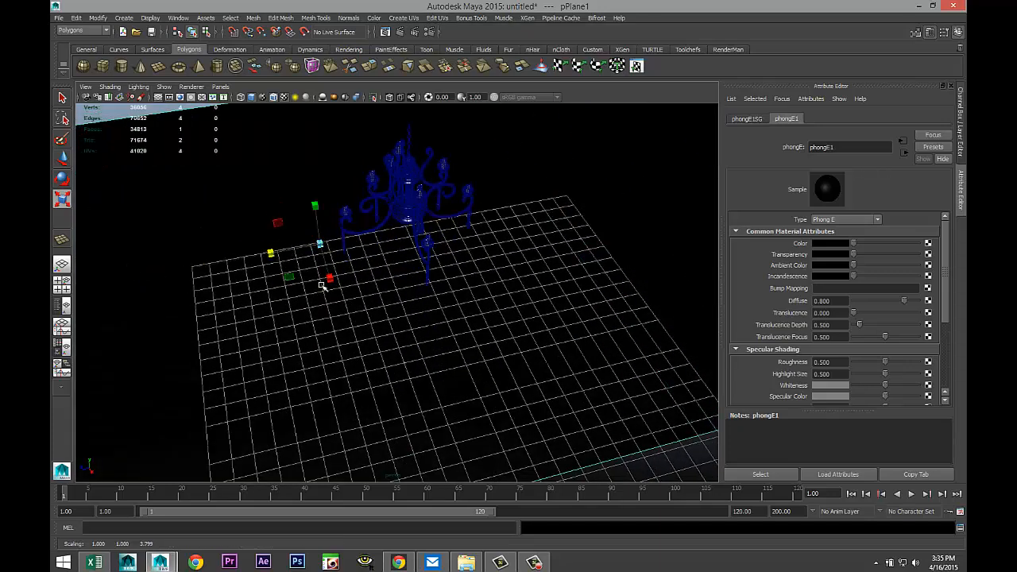
{"action": "left_click_drag", "start_coordinate": [336, 287], "coordinate": [386, 377]}
{"action": "scroll", "coordinate": [527, 336], "scroll_direction": "up", "scroll_amount": 2}
{"action": "middle_click_drag", "start_coordinate": [527, 354], "coordinate": [523, 416], "text": "alt"}
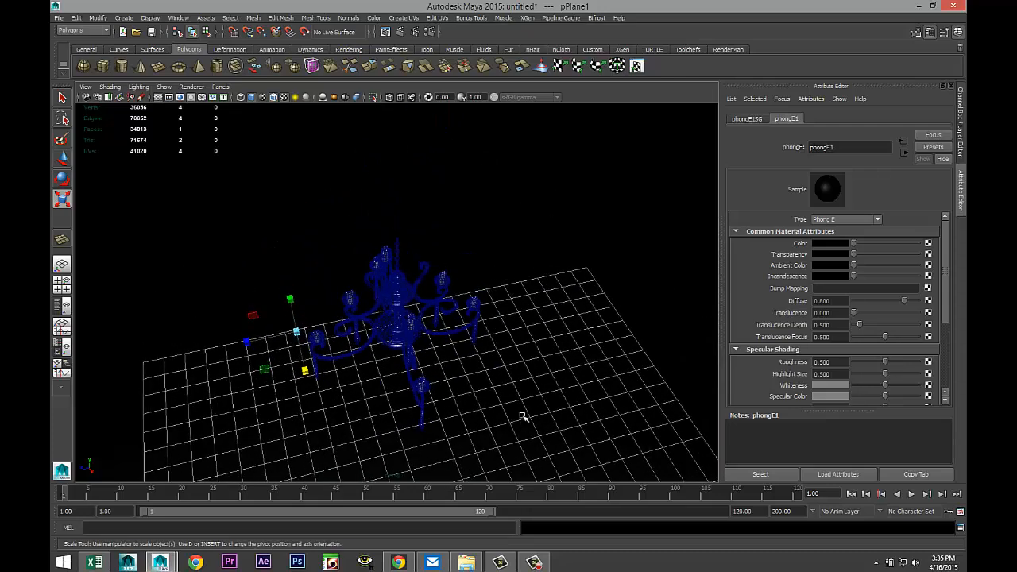
Create a point light, raise it to about 18.704 units in Y, and light the viewport with the scene lights
{"action": "left_click", "coordinate": [124, 18]}
{"action": "mouse_move", "coordinate": [199, 65]}
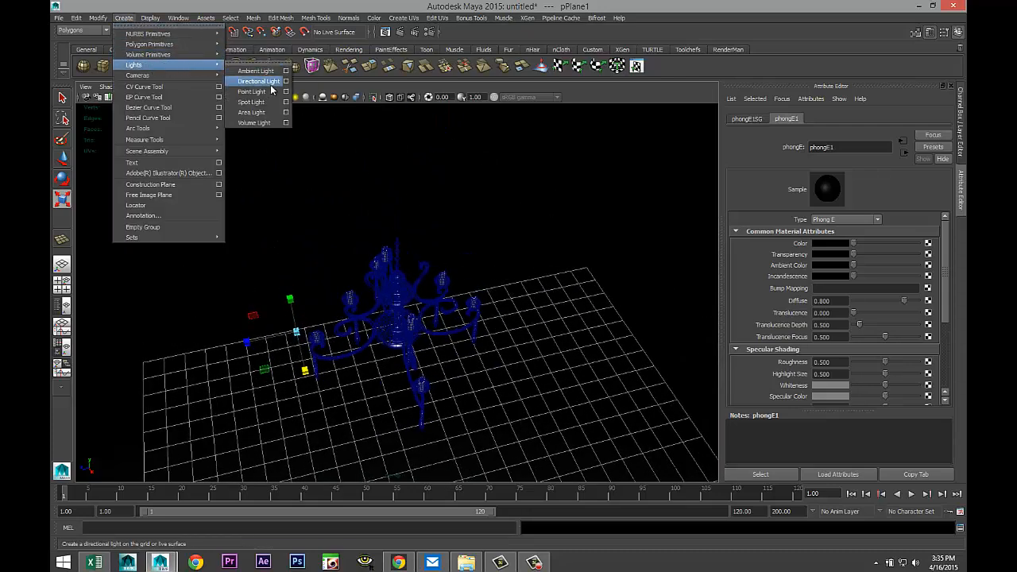
{"action": "left_click", "coordinate": [262, 92]}
{"action": "key", "text": "w"}
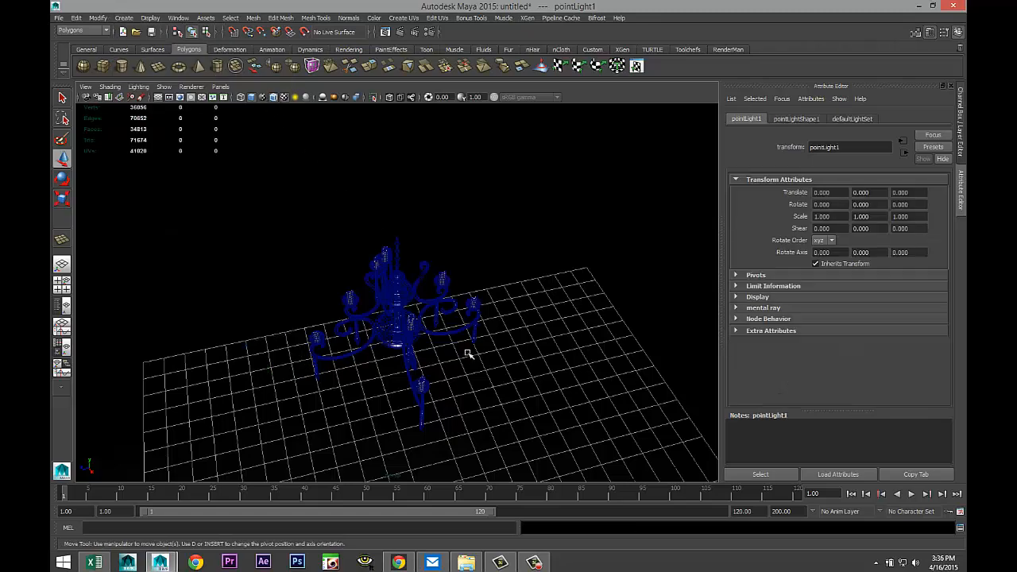
{"action": "scroll", "coordinate": [445, 325], "scroll_direction": "down", "scroll_amount": 5}
{"action": "left_click_drag", "start_coordinate": [421, 347], "coordinate": [435, 226]}
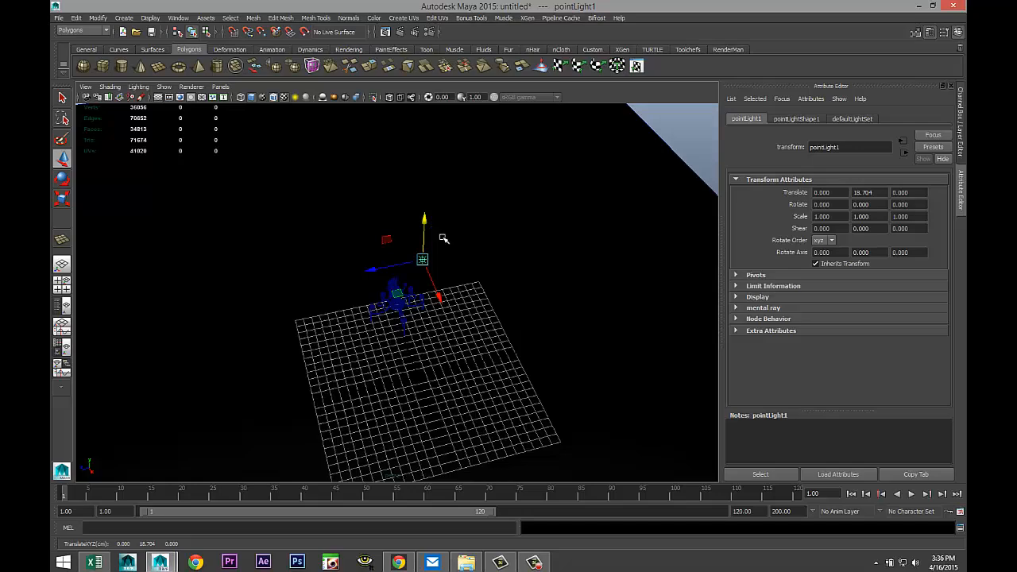
{"action": "key", "text": "7"}
{"action": "left_click_drag", "start_coordinate": [417, 366], "coordinate": [445, 413], "text": "alt"}
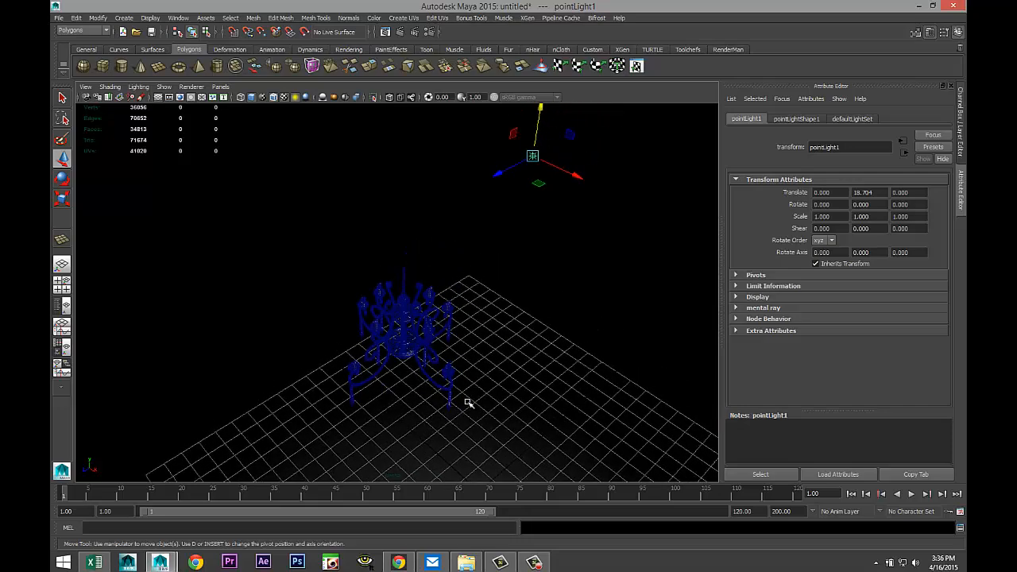
Duplicate the point light and move the copy to about -2.318 in X and 9.424 in Z
{"action": "key", "text": "ctrl+d"}
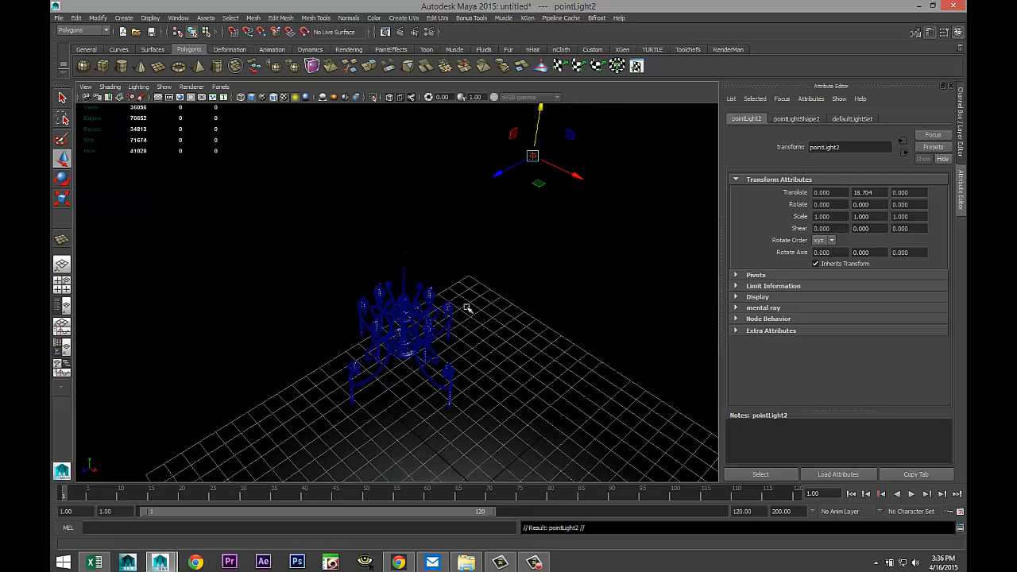
{"action": "left_click_drag", "start_coordinate": [495, 173], "coordinate": [216, 343]}
{"action": "left_click_drag", "start_coordinate": [296, 319], "coordinate": [248, 246]}
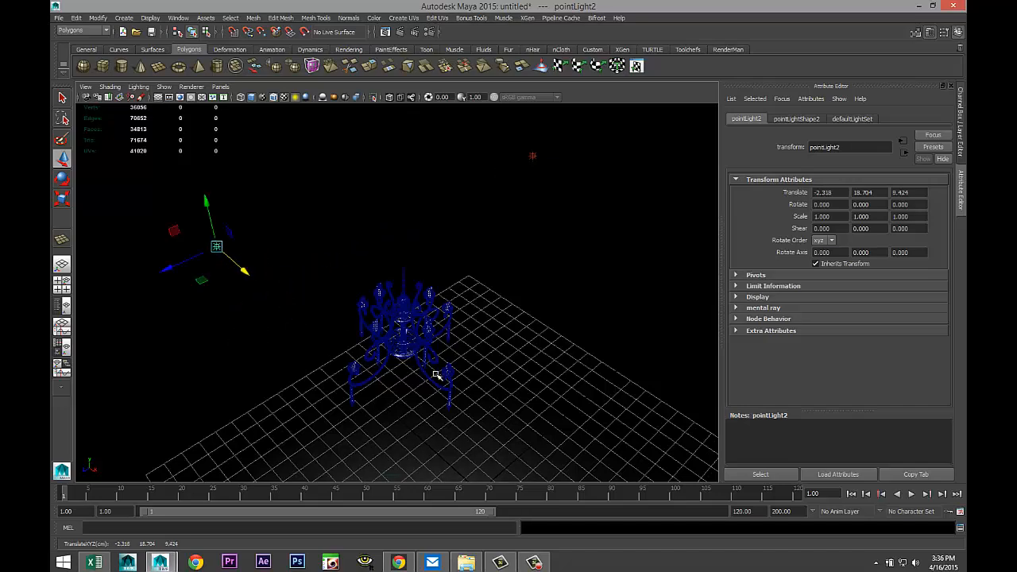
Frame the whole chandelier in the perspective view and display the resolution gate
{"action": "scroll", "coordinate": [445, 377], "scroll_direction": "up", "scroll_amount": 5}
{"action": "left_click_drag", "start_coordinate": [479, 394], "coordinate": [468, 367], "text": "alt"}
{"action": "scroll", "coordinate": [459, 353], "scroll_direction": "down", "scroll_amount": 3}
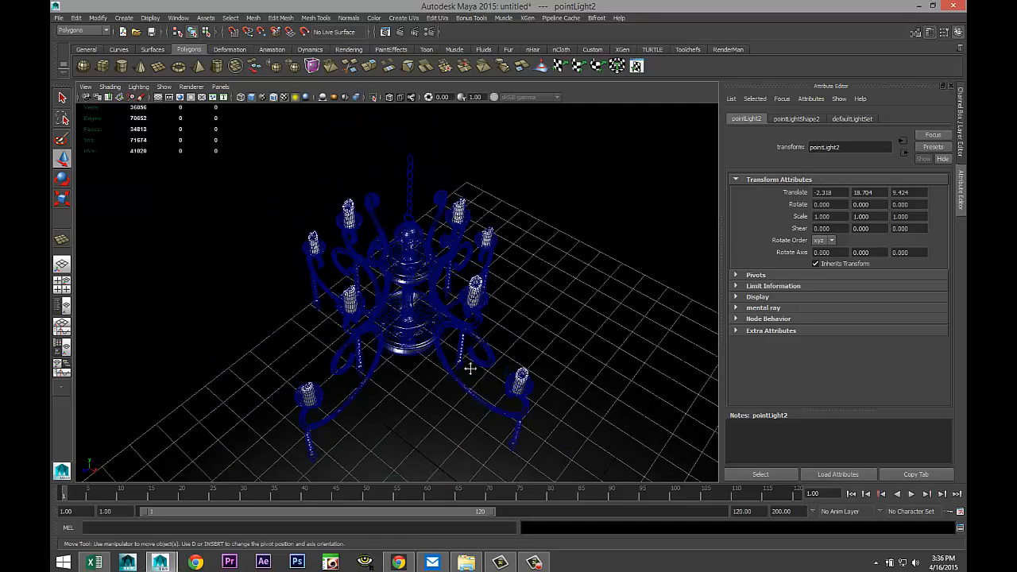
{"action": "middle_click_drag", "start_coordinate": [468, 367], "coordinate": [480, 363], "text": "alt"}
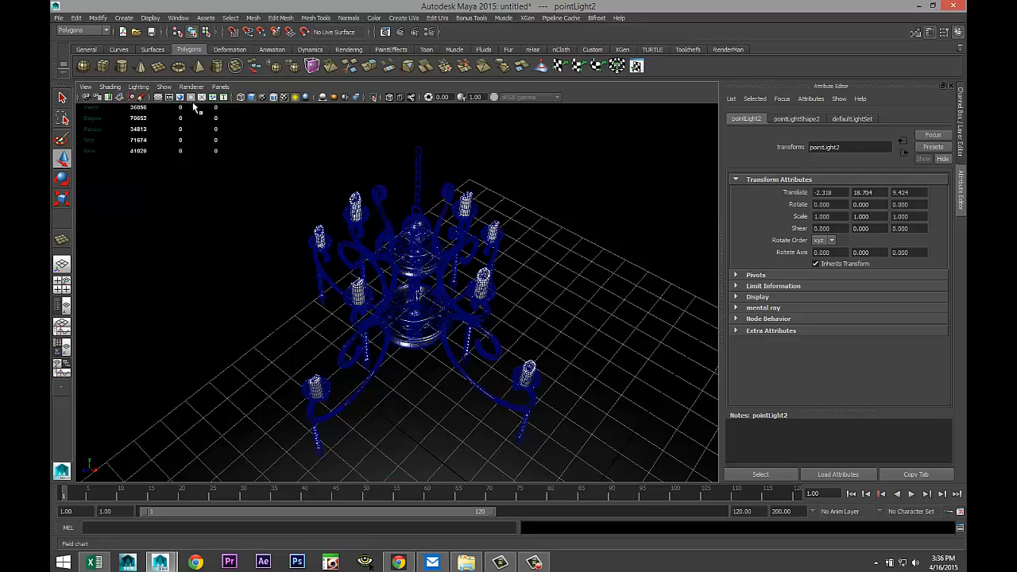
{"action": "left_click", "coordinate": [181, 98]}
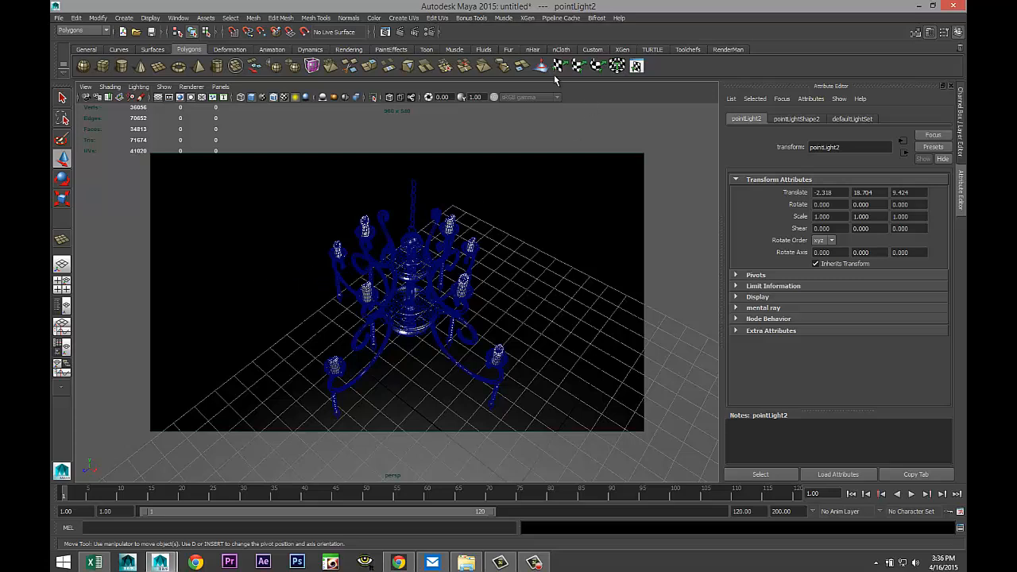
Open the render settings at full size and set the renderer to mental ray
{"action": "left_click", "coordinate": [428, 32]}
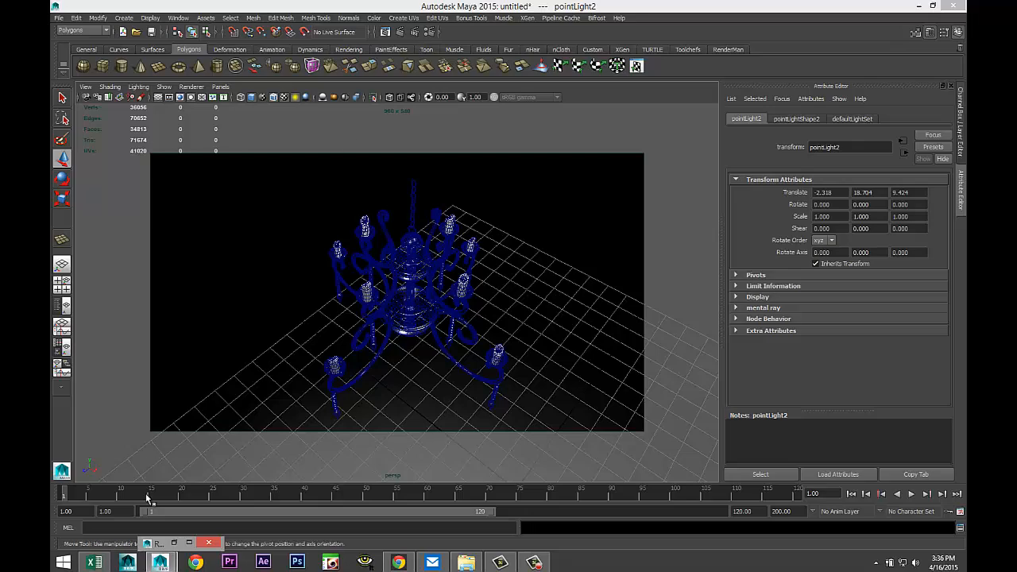
{"action": "left_click", "coordinate": [188, 544]}
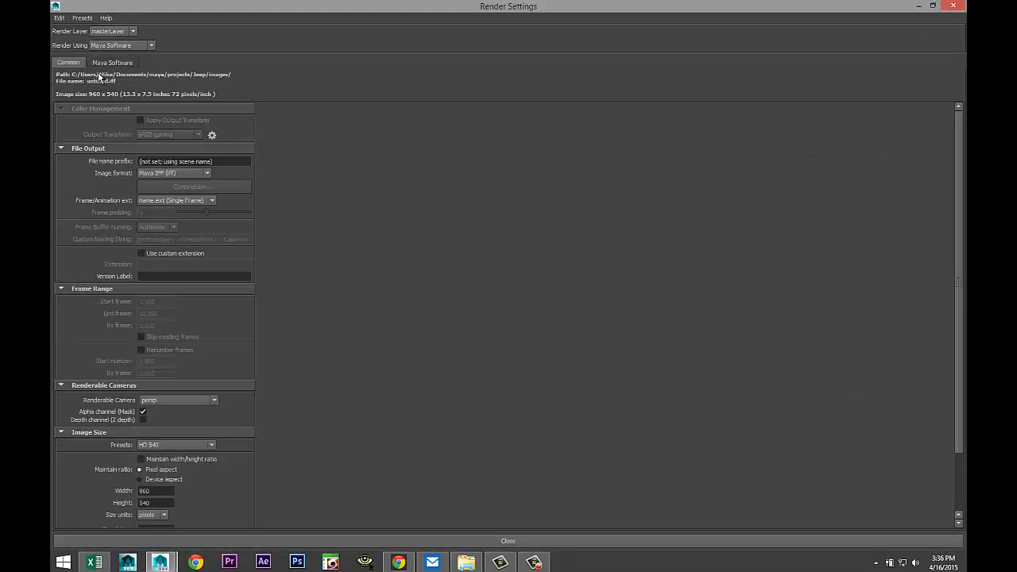
{"action": "left_click", "coordinate": [149, 47]}
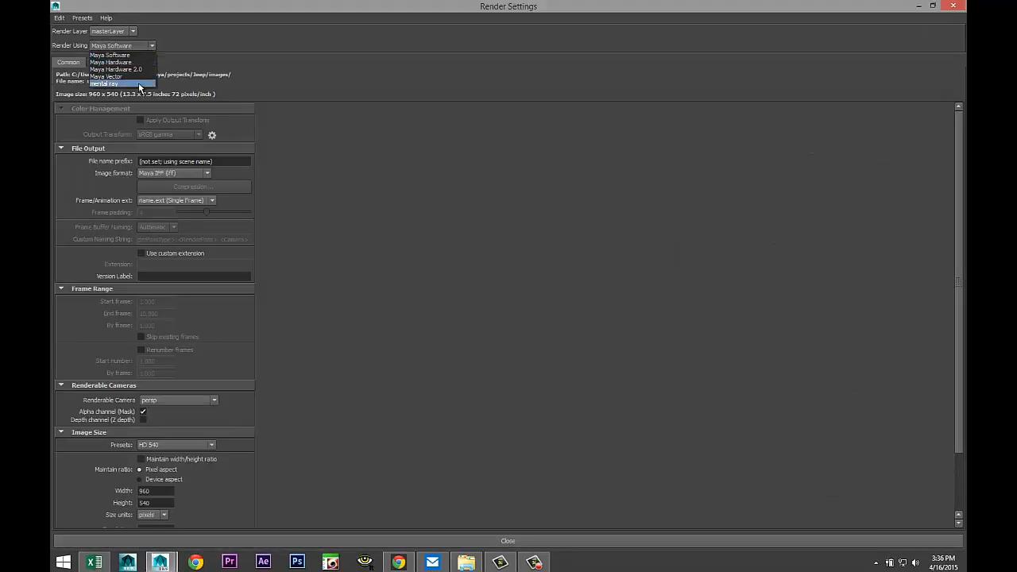
{"action": "left_click", "coordinate": [137, 83]}
Set the render image size to the HD 1080 preset
{"action": "scroll", "coordinate": [214, 397], "scroll_direction": "down", "scroll_amount": 3}
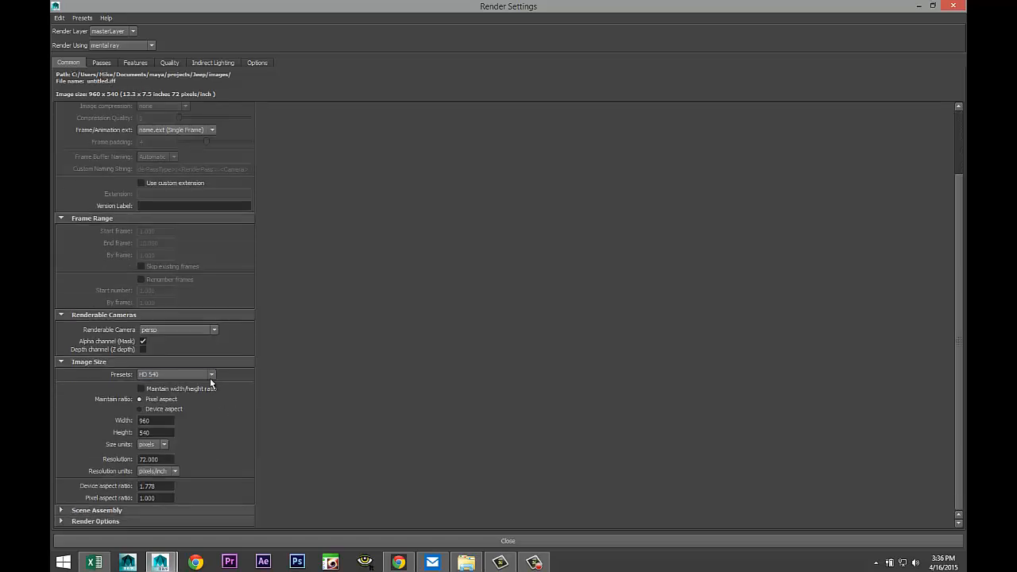
{"action": "left_click", "coordinate": [211, 374]}
{"action": "left_click", "coordinate": [209, 449]}
{"action": "left_click", "coordinate": [209, 449]}
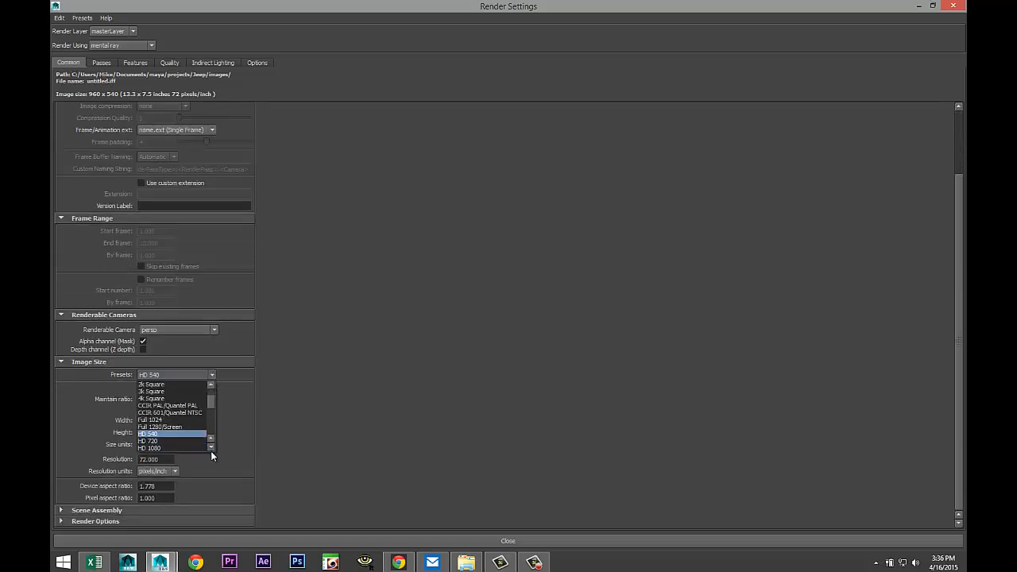
{"action": "left_click", "coordinate": [195, 451]}
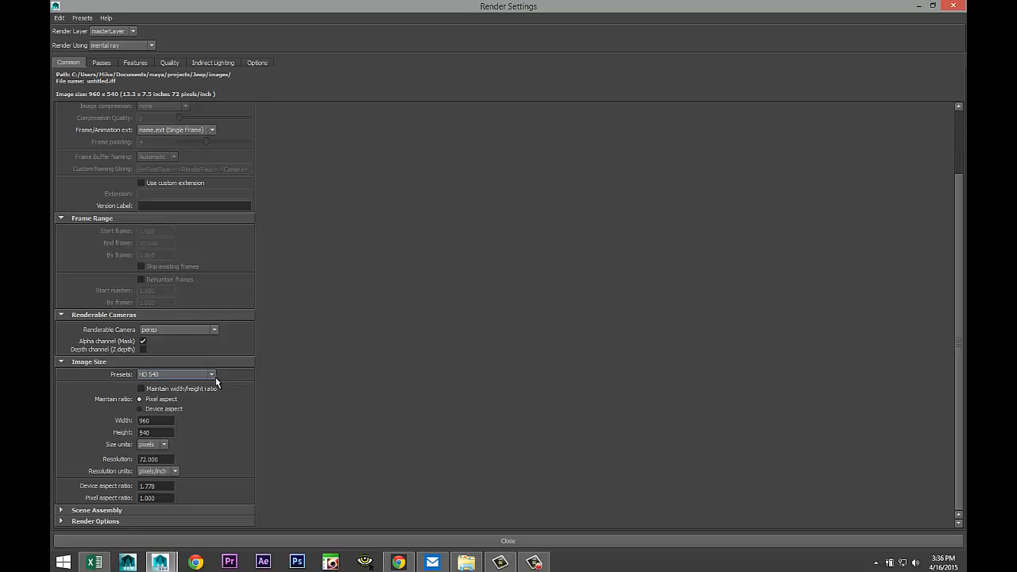
{"action": "left_click", "coordinate": [213, 377]}
{"action": "scroll", "coordinate": [210, 450], "scroll_direction": "down", "scroll_amount": 2}
{"action": "left_click", "coordinate": [192, 447]}
{"action": "left_click", "coordinate": [213, 375]}
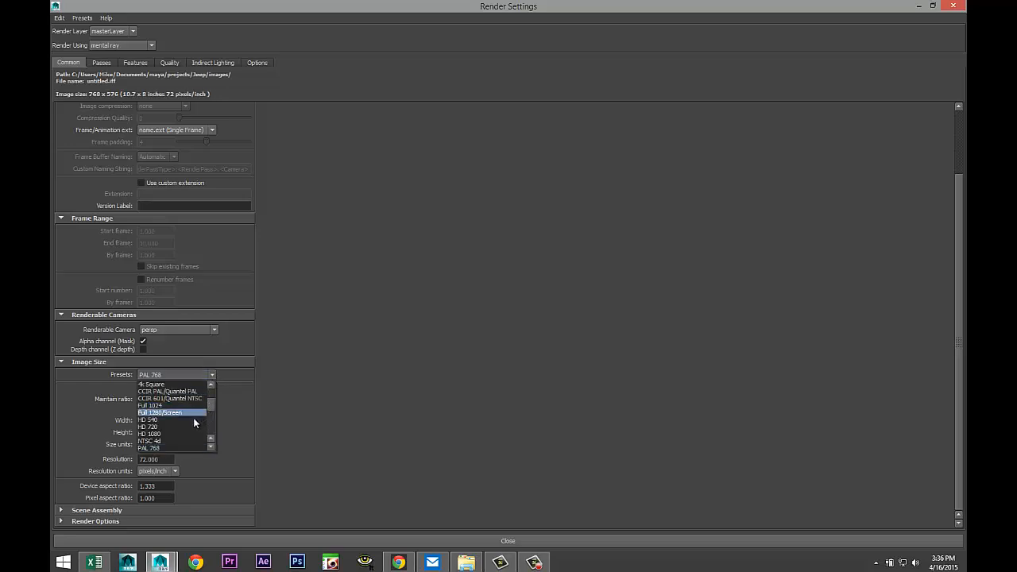
{"action": "left_click", "coordinate": [194, 433]}
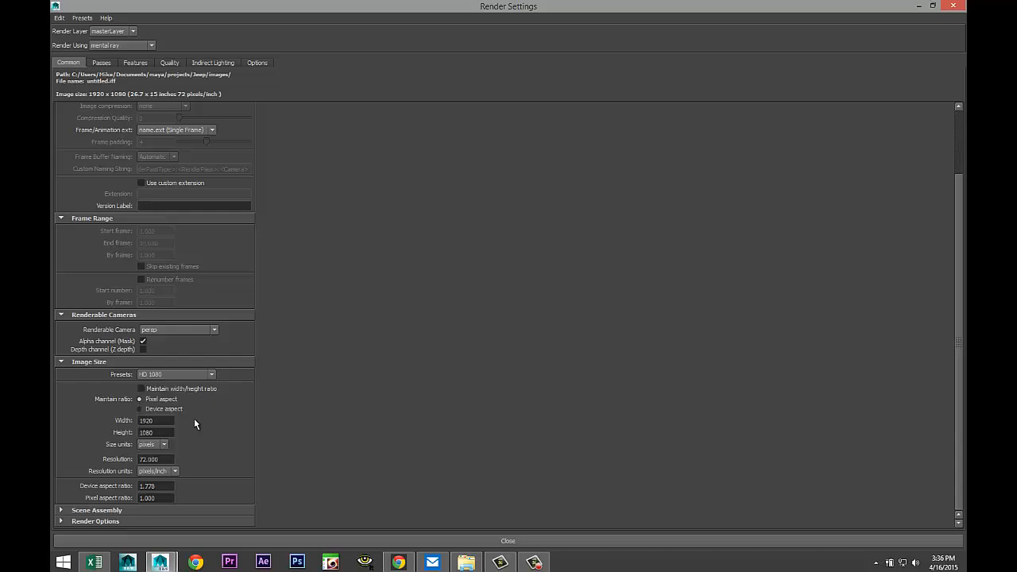
Set the sampling quality to 1.50 and enable Global Illumination, Final Gathering and Caustics
{"action": "left_click", "coordinate": [170, 63]}
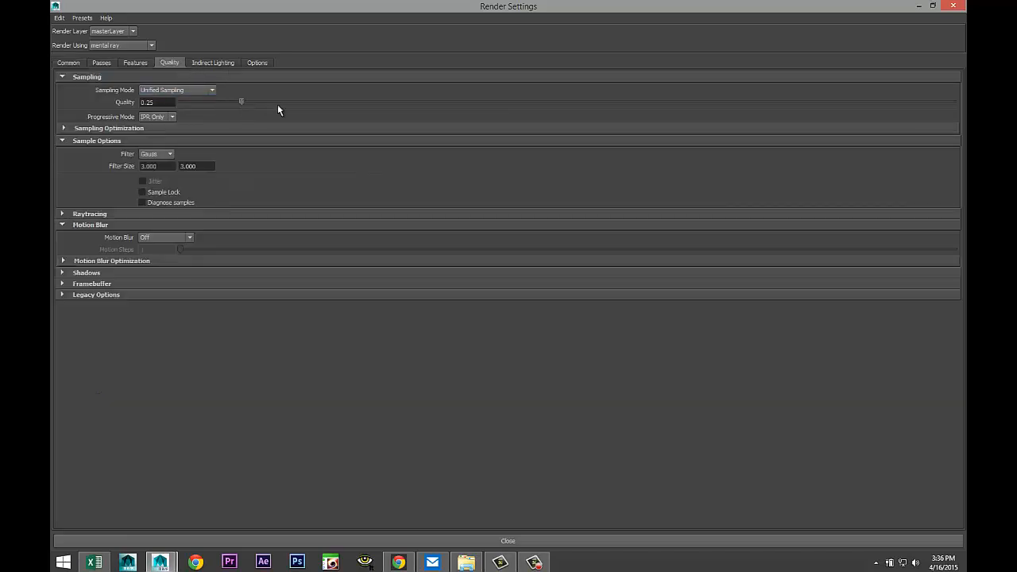
{"action": "left_click_drag", "start_coordinate": [736, 109], "coordinate": [741, 108]}
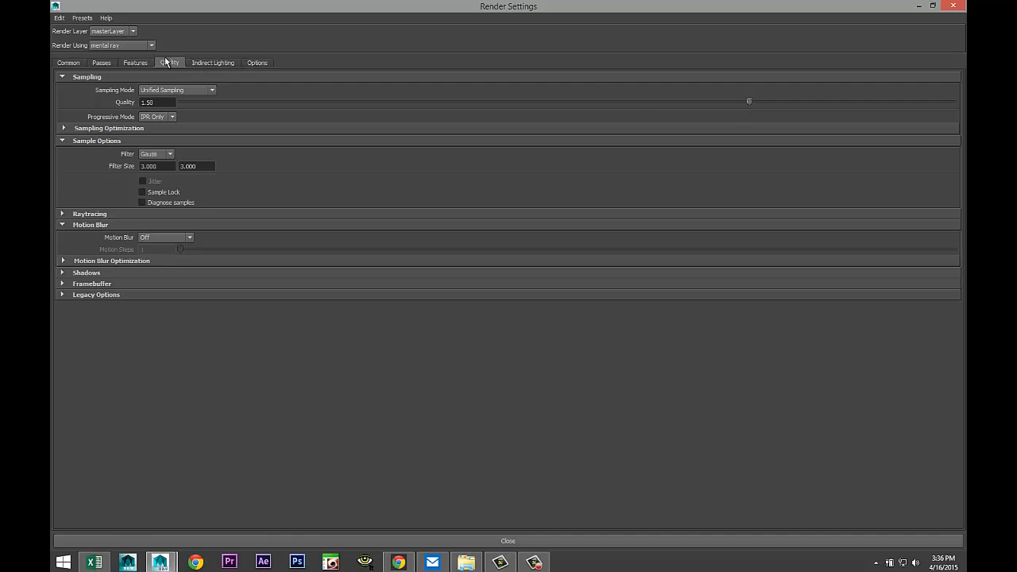
{"action": "left_click", "coordinate": [203, 63]}
{"action": "left_click", "coordinate": [142, 133]}
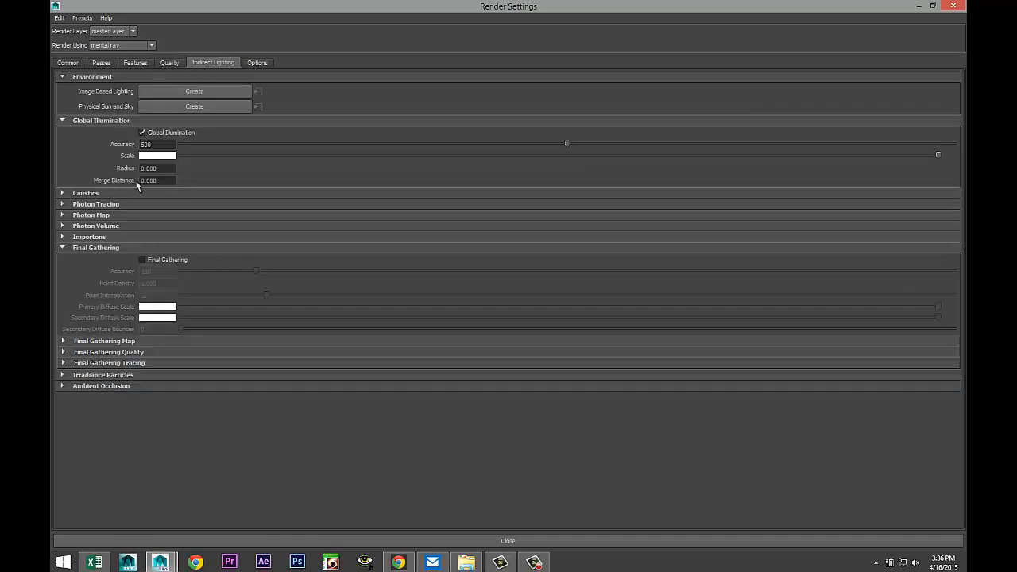
{"action": "left_click", "coordinate": [142, 262]}
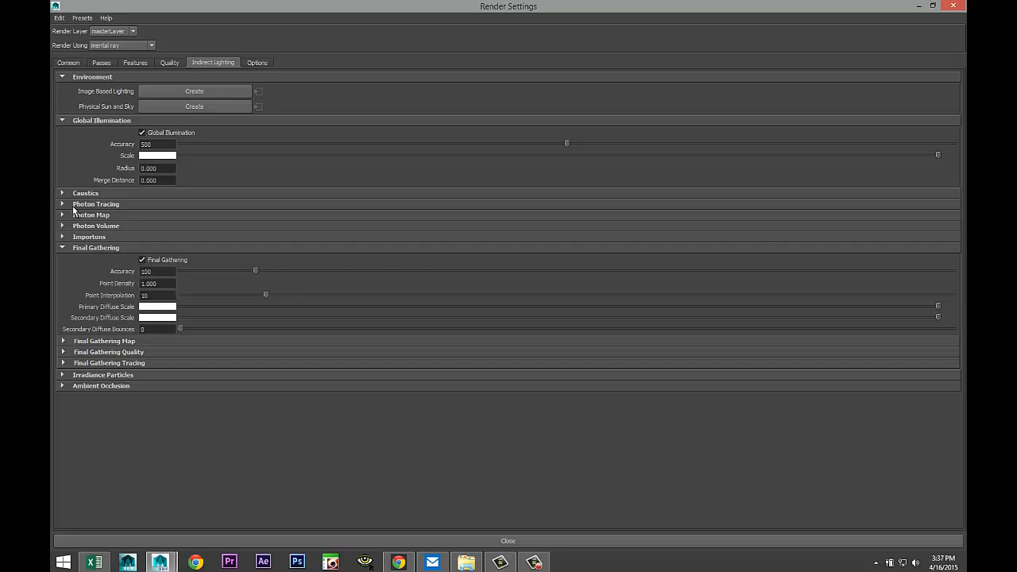
{"action": "left_click", "coordinate": [63, 193]}
{"action": "left_click", "coordinate": [143, 206]}
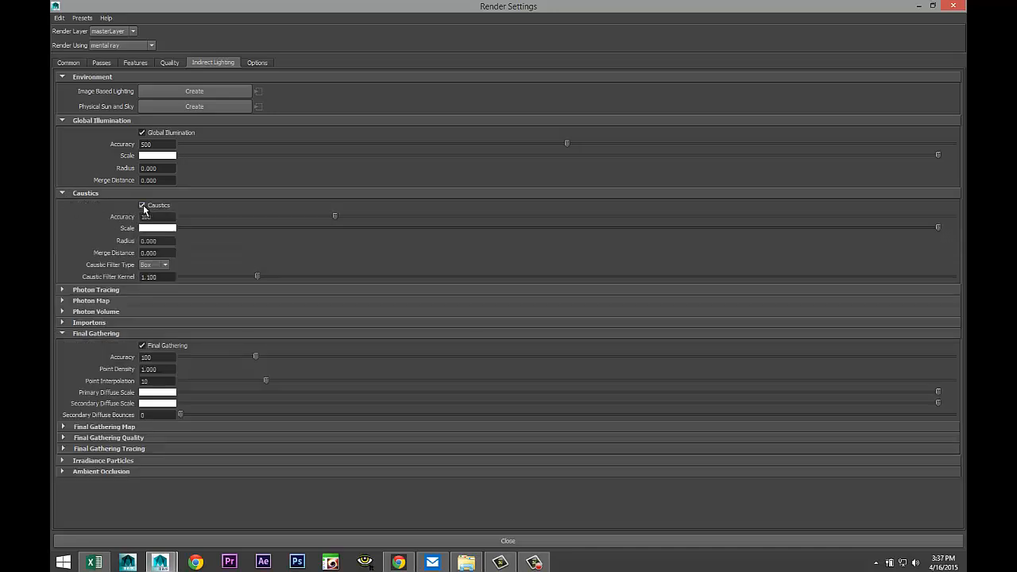
Create image-based lighting with Fh_HDRI-Pack1-23.hdr as its image file and render the current frame
{"action": "left_click", "coordinate": [196, 92]}
{"action": "left_click", "coordinate": [919, 5]}
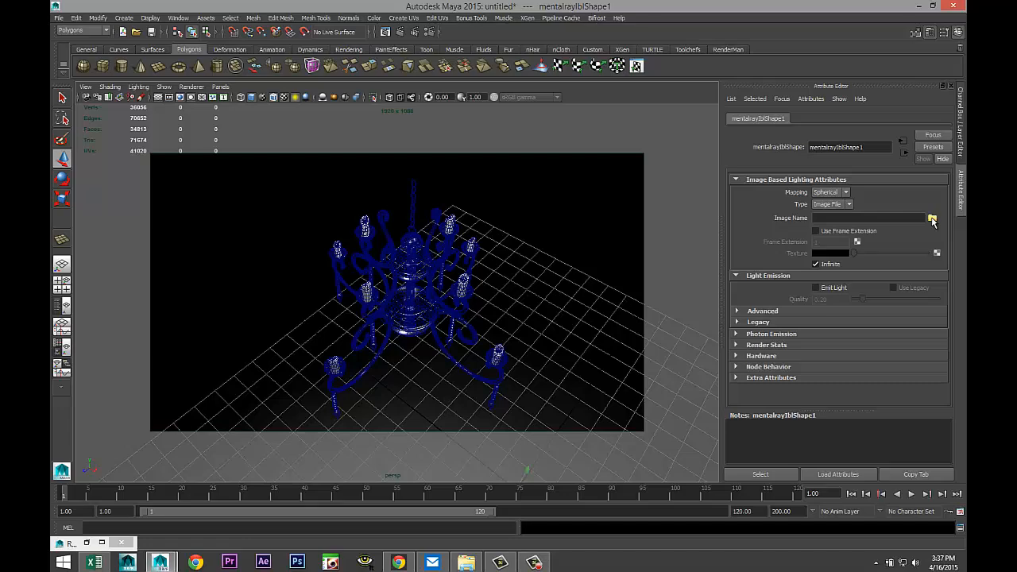
{"action": "left_click", "coordinate": [933, 218]}
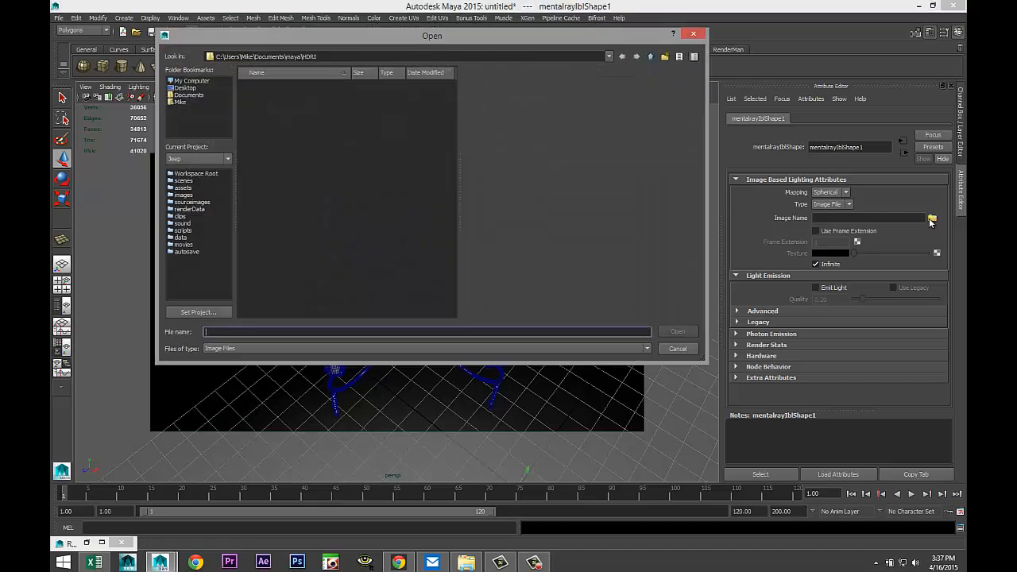
{"action": "scroll", "coordinate": [336, 201], "scroll_direction": "down", "scroll_amount": 4}
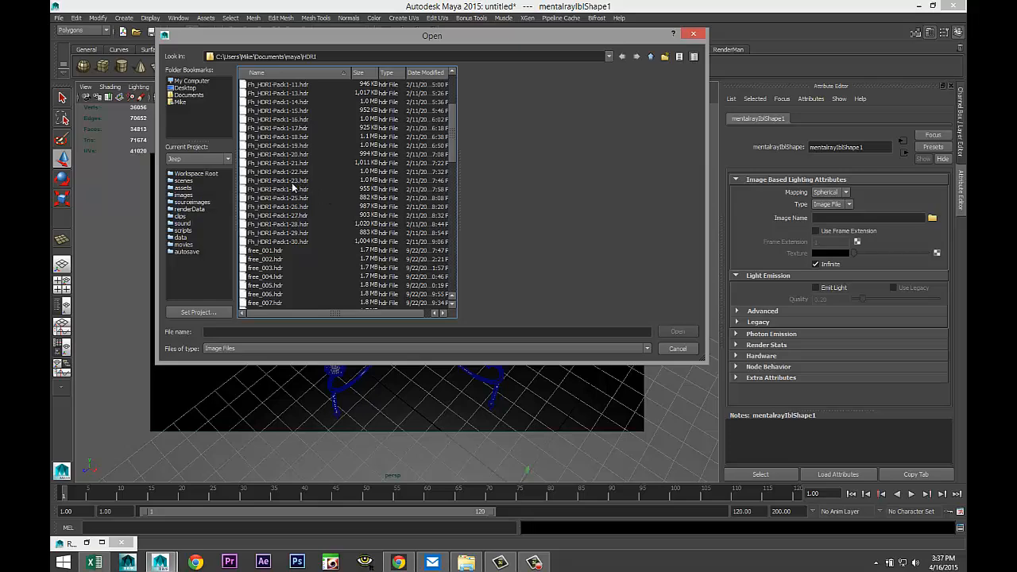
{"action": "left_click", "coordinate": [292, 181]}
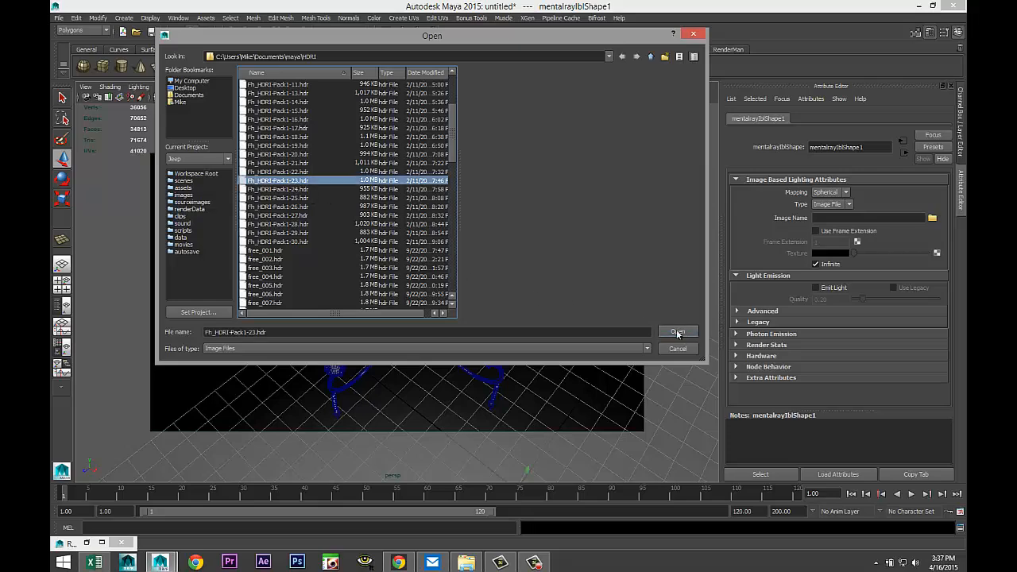
{"action": "left_click", "coordinate": [677, 333]}
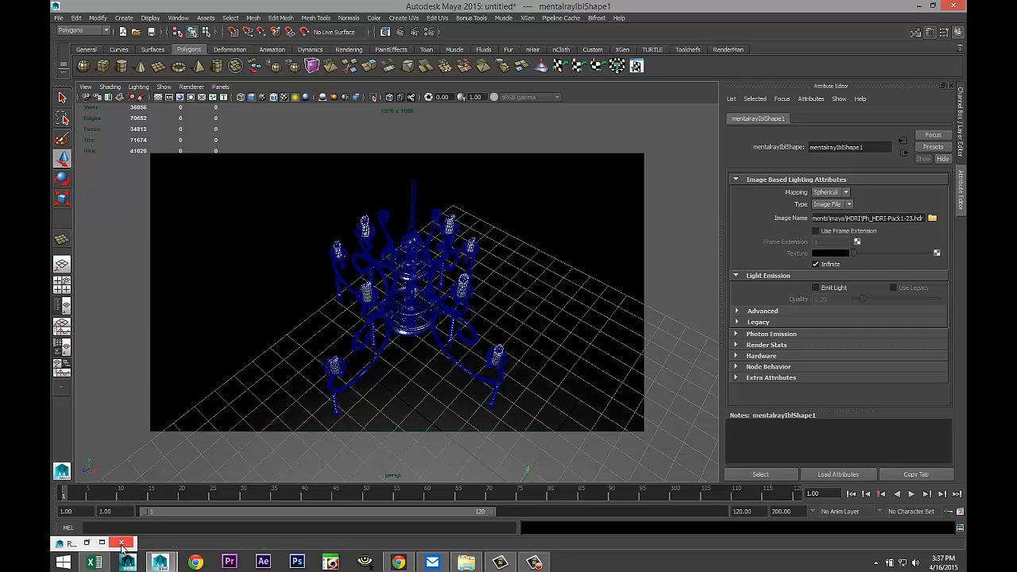
{"action": "left_click", "coordinate": [121, 544]}
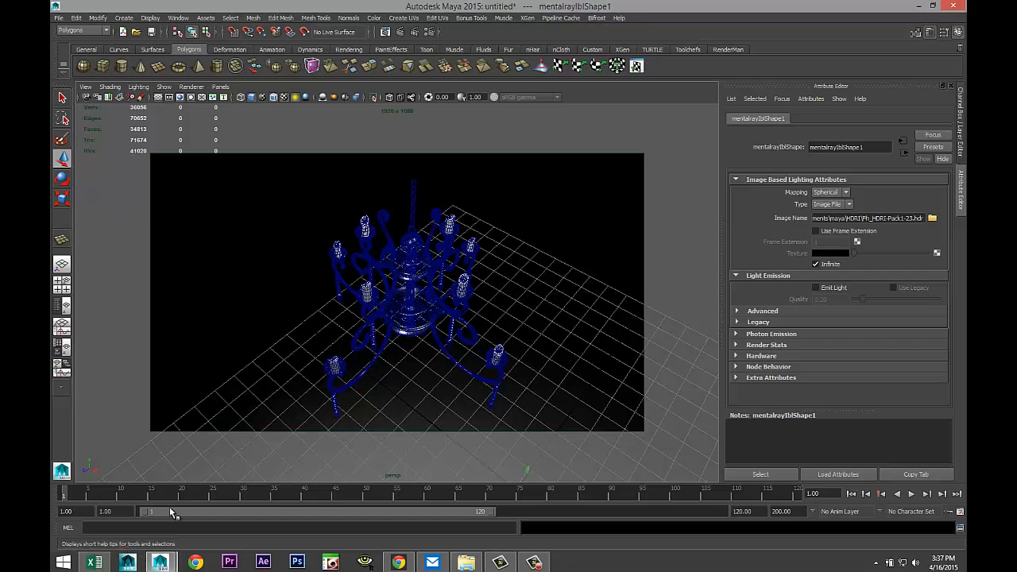
{"action": "left_click", "coordinate": [401, 32]}
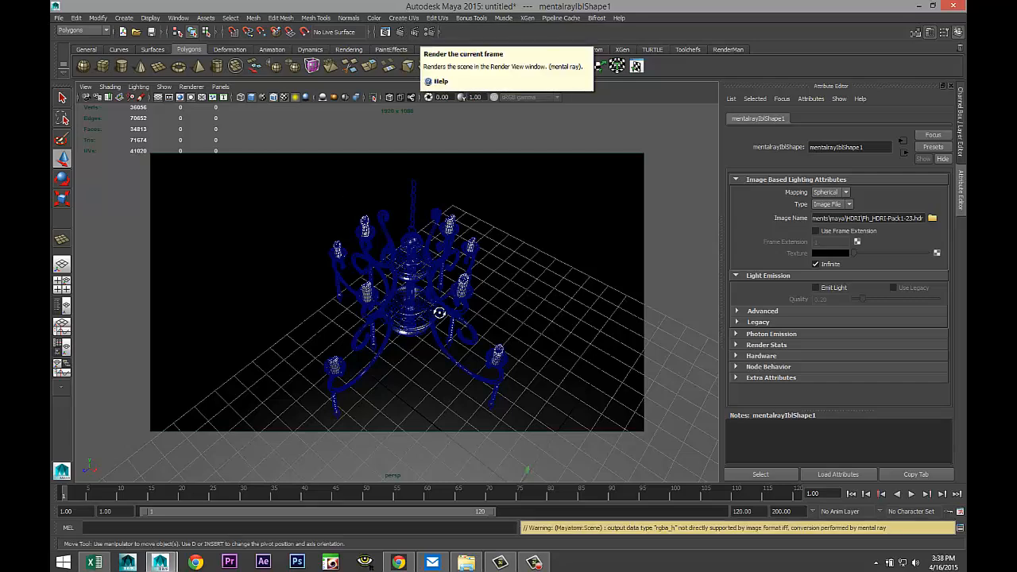
Select the four large scroll arms around the chandelier
{"action": "left_click_drag", "start_coordinate": [421, 302], "coordinate": [392, 311], "text": "alt"}
{"action": "middle_click_drag", "start_coordinate": [392, 312], "coordinate": [428, 359], "text": "alt"}
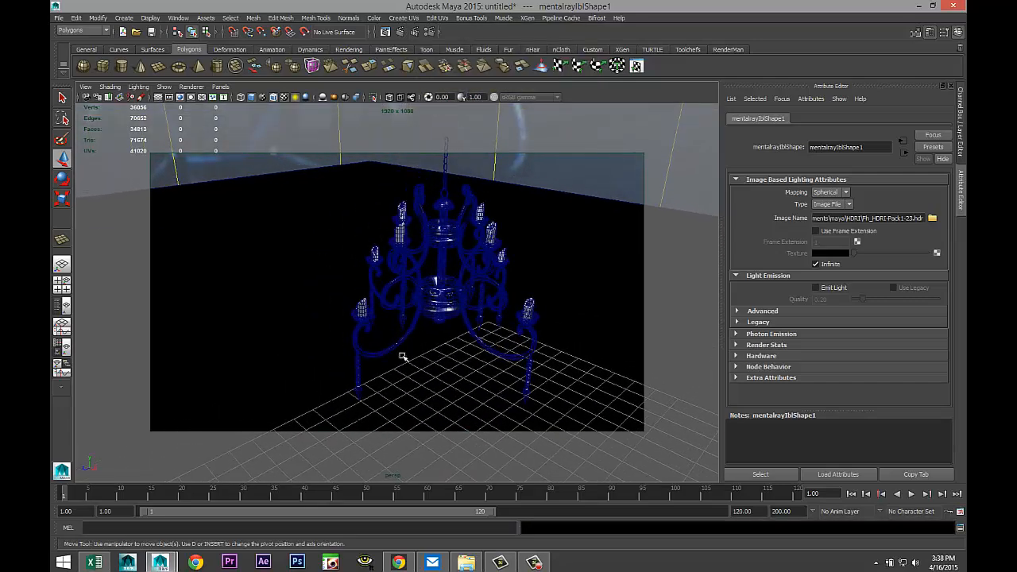
{"action": "scroll", "coordinate": [320, 291], "scroll_direction": "up", "scroll_amount": 4}
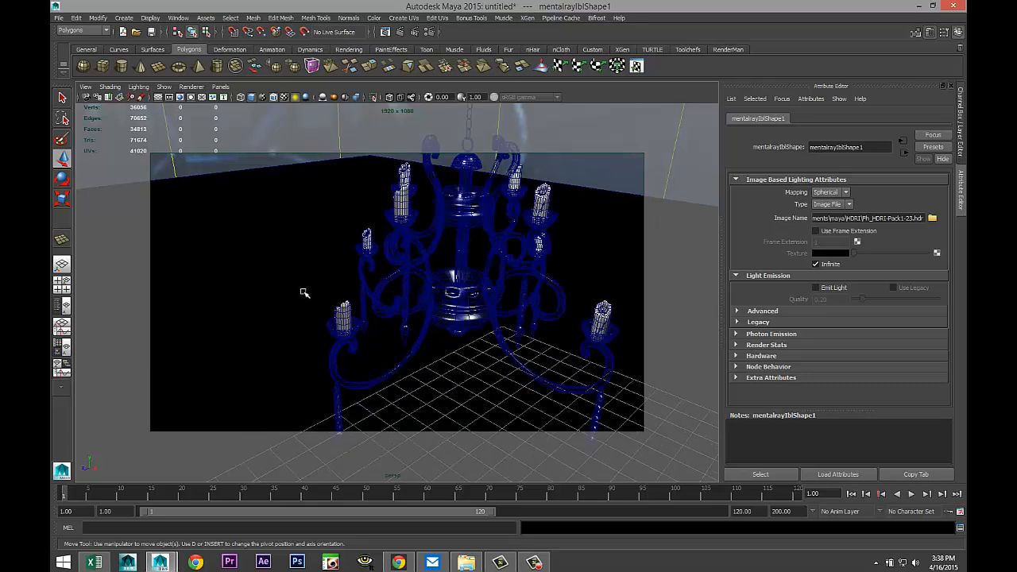
{"action": "left_click", "coordinate": [393, 370]}
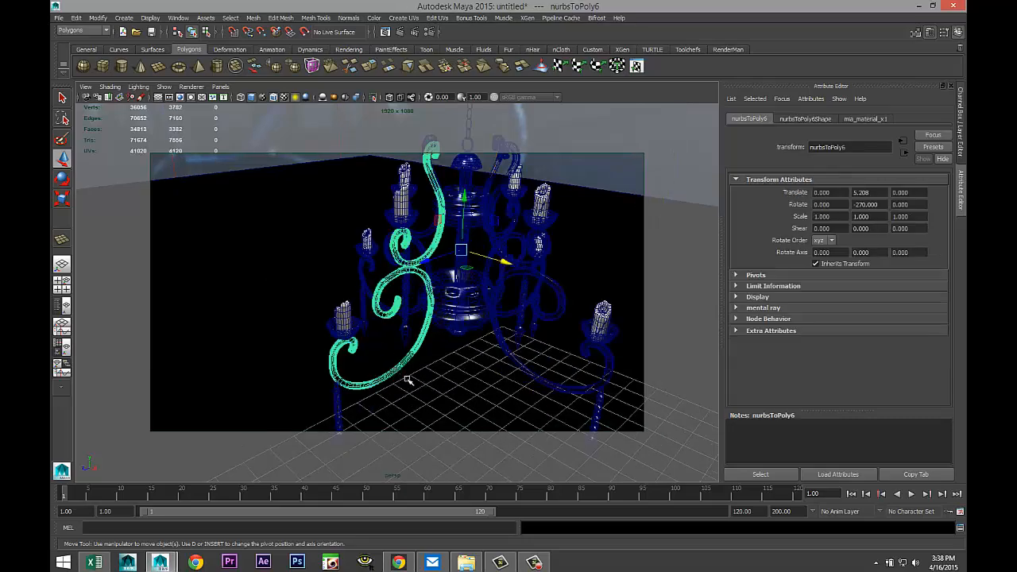
{"action": "left_click", "coordinate": [515, 361], "text": "shift"}
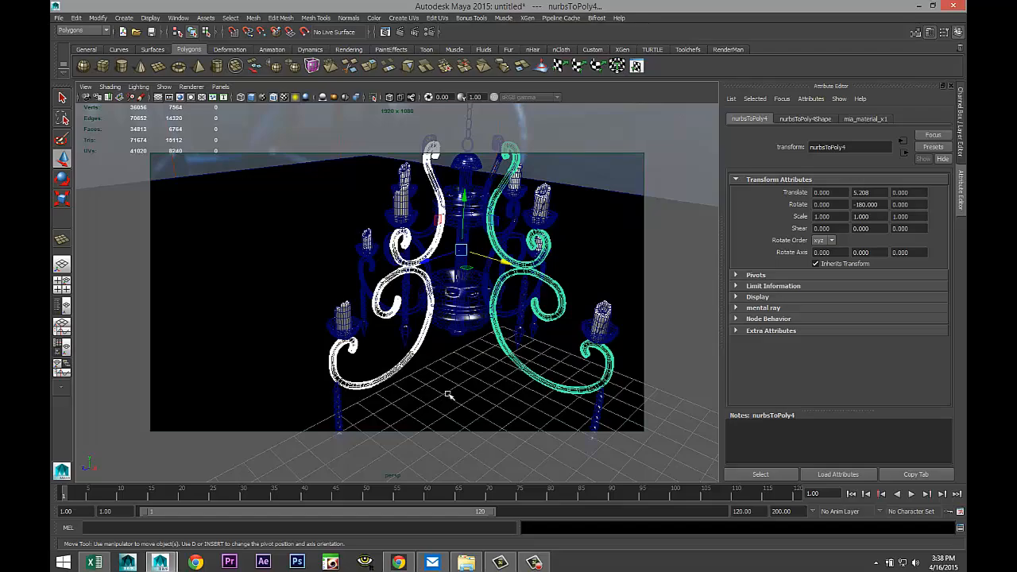
{"action": "left_click_drag", "start_coordinate": [324, 343], "coordinate": [434, 342], "text": "alt"}
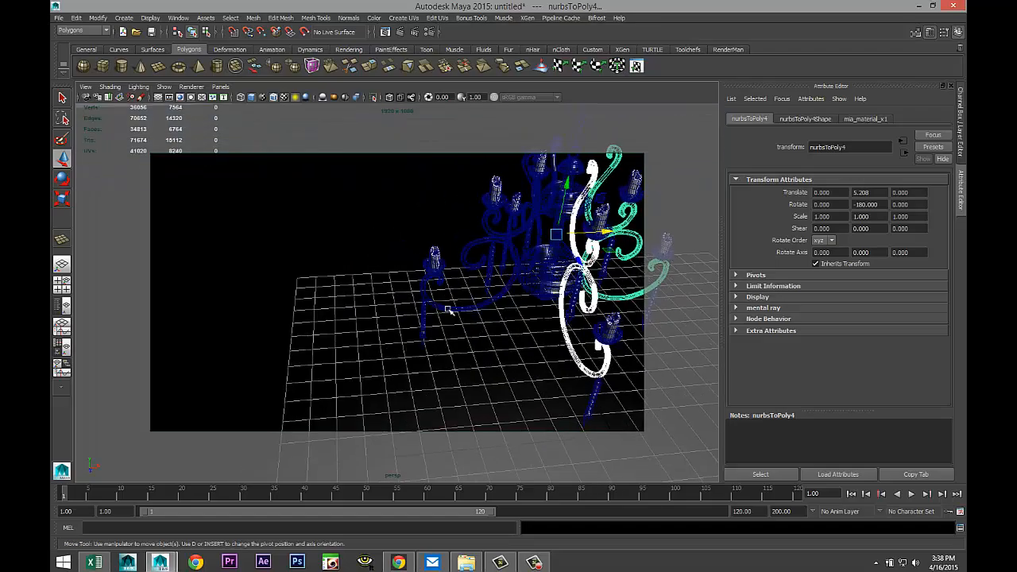
{"action": "left_click", "coordinate": [448, 310], "text": "shift"}
{"action": "left_click_drag", "start_coordinate": [294, 288], "coordinate": [323, 252], "text": "alt"}
{"action": "left_click", "coordinate": [311, 243], "text": "shift"}
{"action": "middle_click_drag", "start_coordinate": [332, 262], "coordinate": [390, 384], "text": "alt"}
{"action": "scroll", "coordinate": [390, 384], "scroll_direction": "up", "scroll_amount": 2}
{"action": "scroll", "coordinate": [409, 368], "scroll_direction": "up", "scroll_amount": 5}
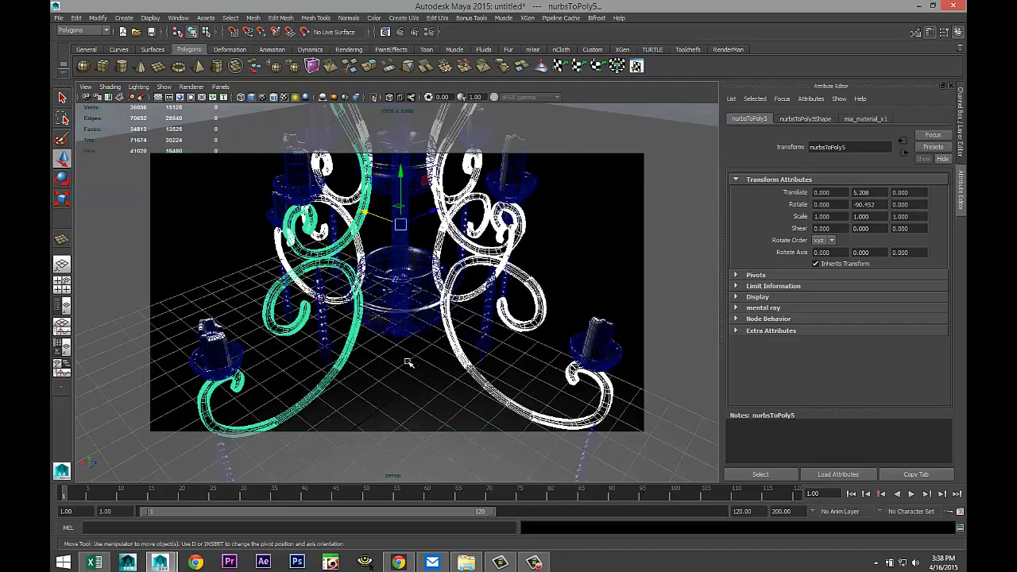
Add the central column and the lower and upper bowls to the arm selection
{"action": "scroll", "coordinate": [408, 362], "scroll_direction": "up", "scroll_amount": 4}
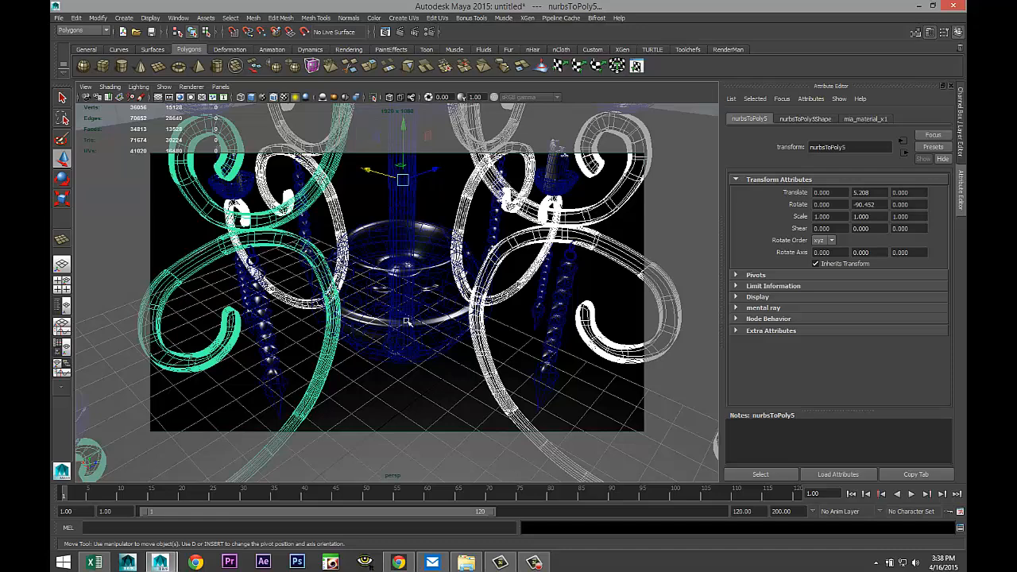
{"action": "left_click", "coordinate": [403, 222]}
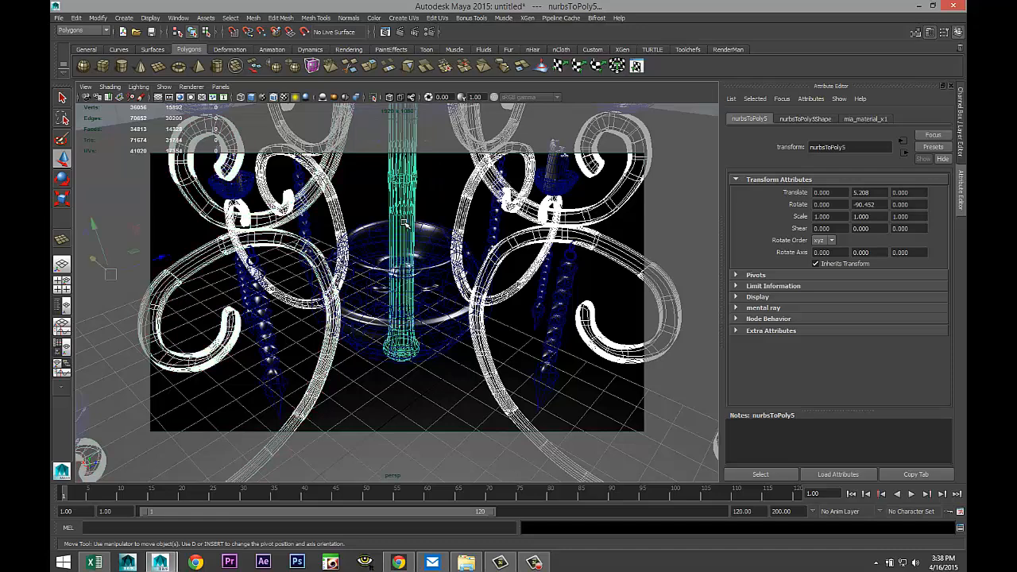
{"action": "left_click", "coordinate": [429, 276]}
{"action": "scroll", "coordinate": [429, 276], "scroll_direction": "down", "scroll_amount": 6}
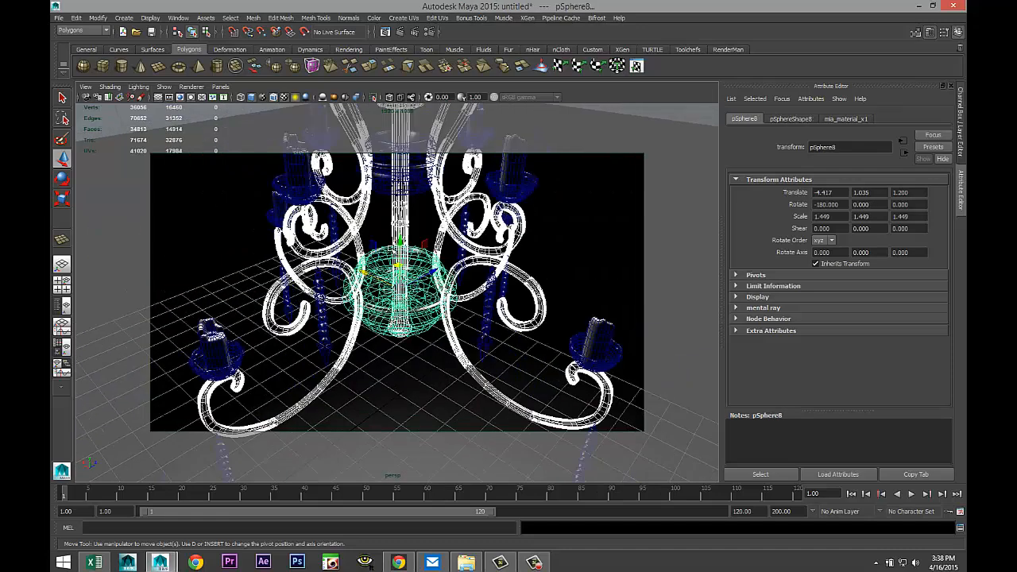
{"action": "middle_click_drag", "start_coordinate": [390, 227], "coordinate": [393, 291], "text": "alt"}
{"action": "left_click", "coordinate": [422, 260]}
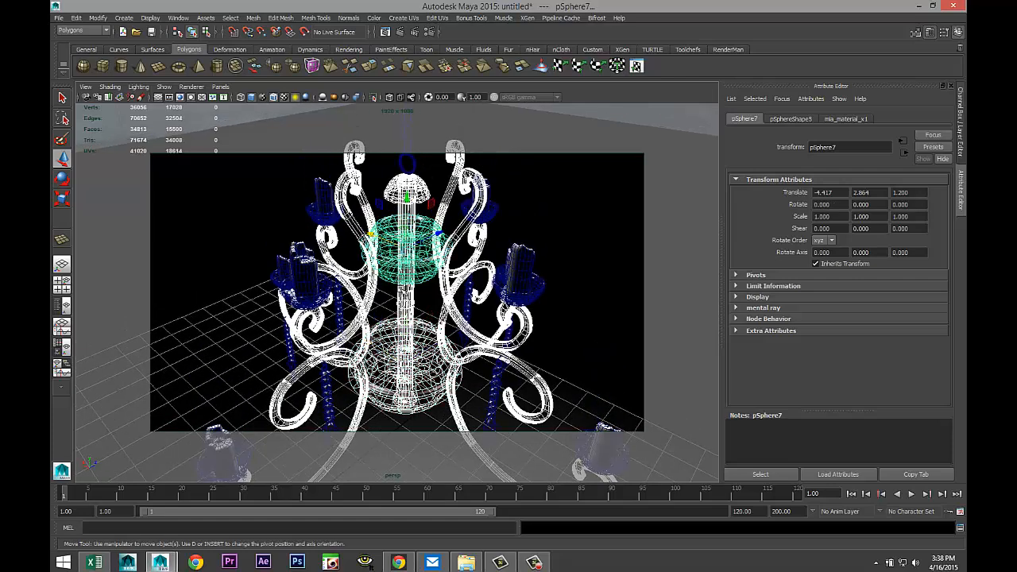
{"action": "scroll", "coordinate": [397, 294], "scroll_direction": "down", "scroll_amount": 3}
{"action": "scroll", "coordinate": [393, 294], "scroll_direction": "up", "scroll_amount": 5}
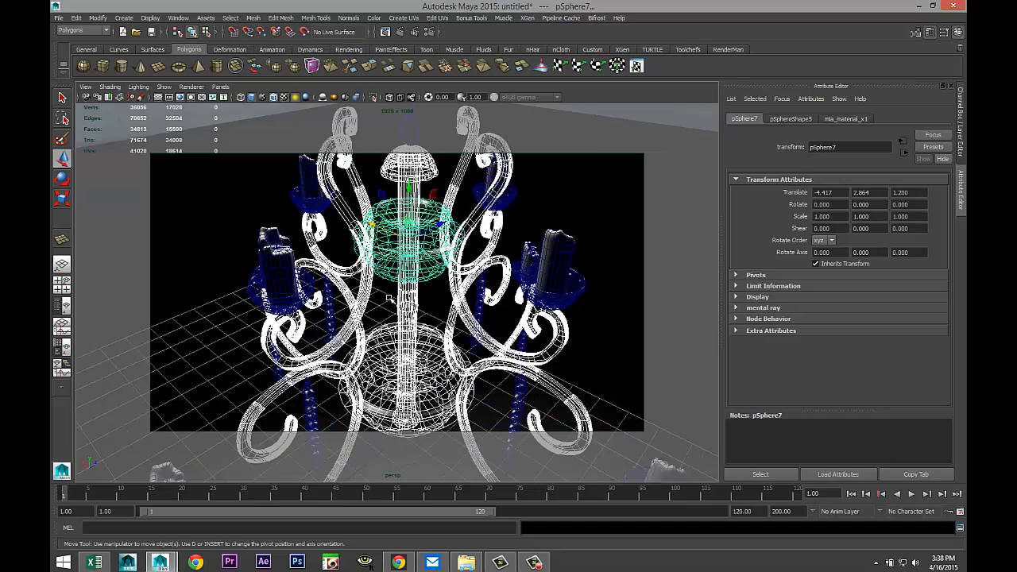
Assign a new mia_material_x material to the selected arms, column and bowls
{"action": "right_click", "coordinate": [423, 264]}
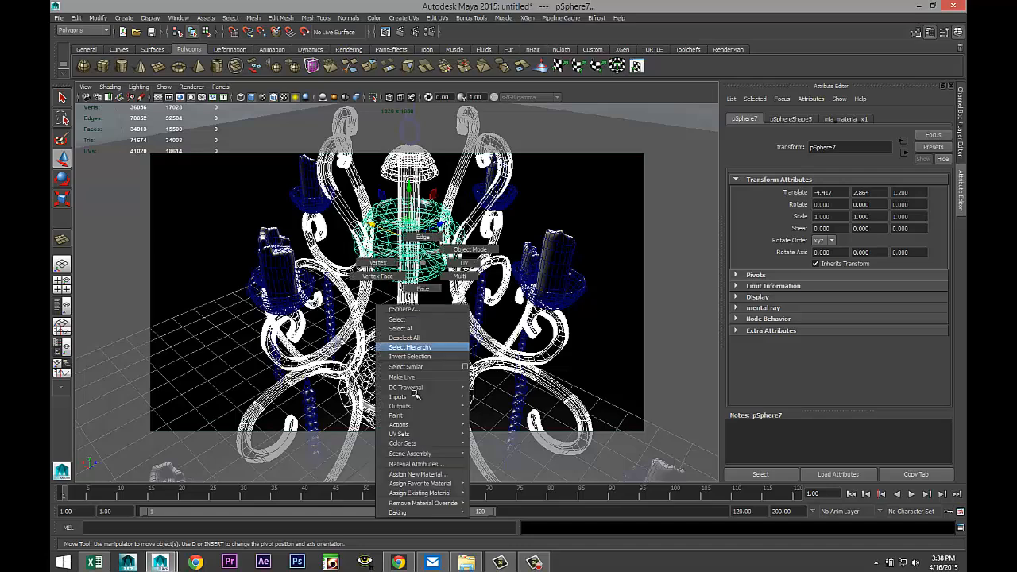
{"action": "left_click", "coordinate": [435, 473]}
{"action": "type", "text": "ph"}
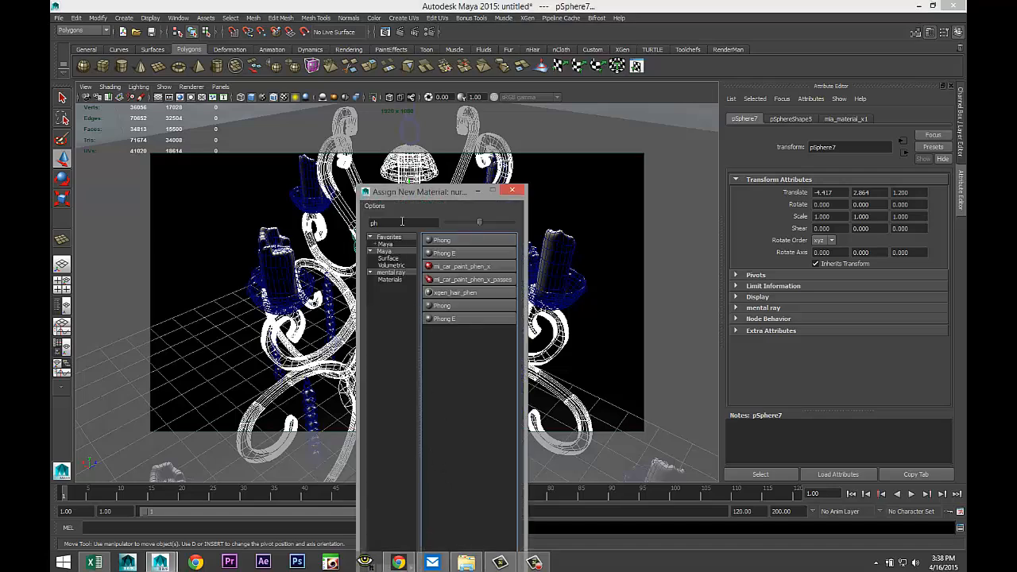
{"action": "left_click", "coordinate": [395, 222]}
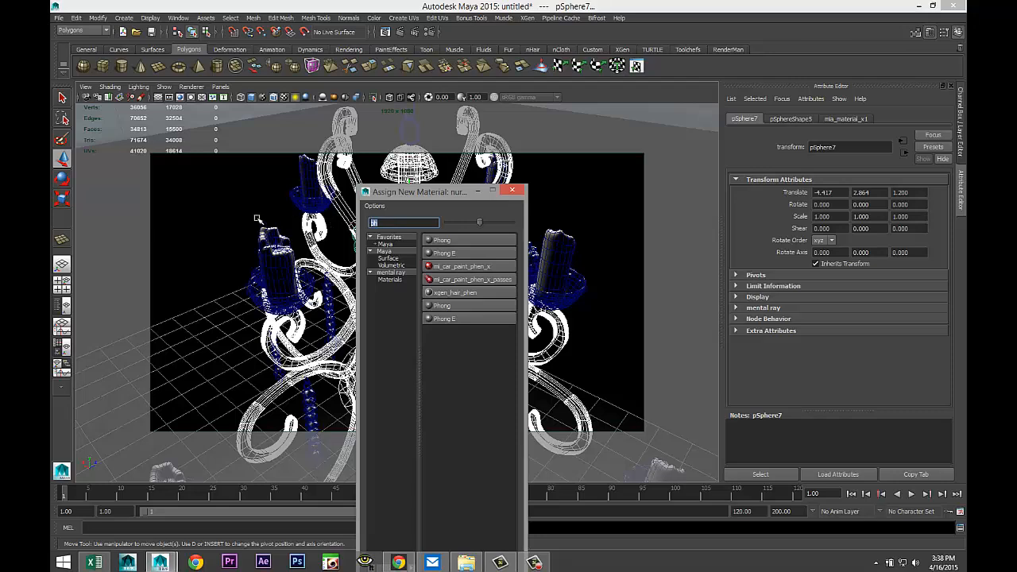
{"action": "type", "text": "mia"}
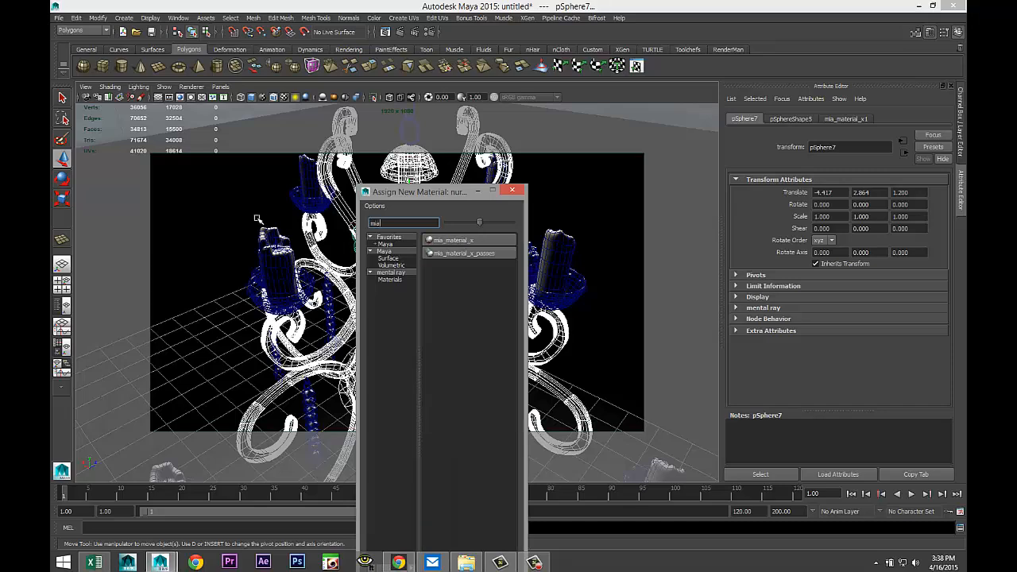
{"action": "left_click", "coordinate": [466, 241]}
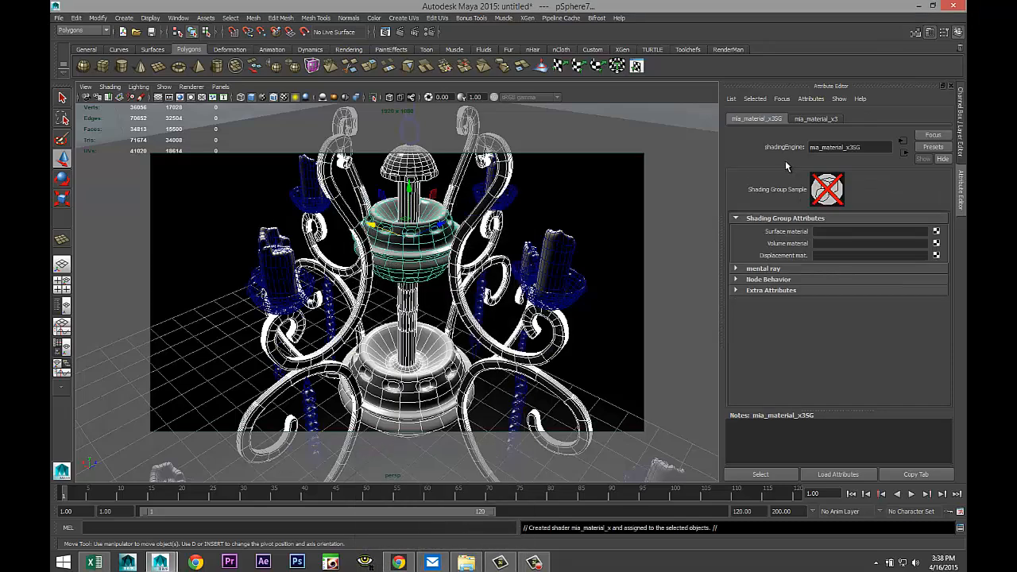
Blend 25% of the Chrome preset into the new material and darken its diffuse color to black
{"action": "left_click", "coordinate": [823, 119]}
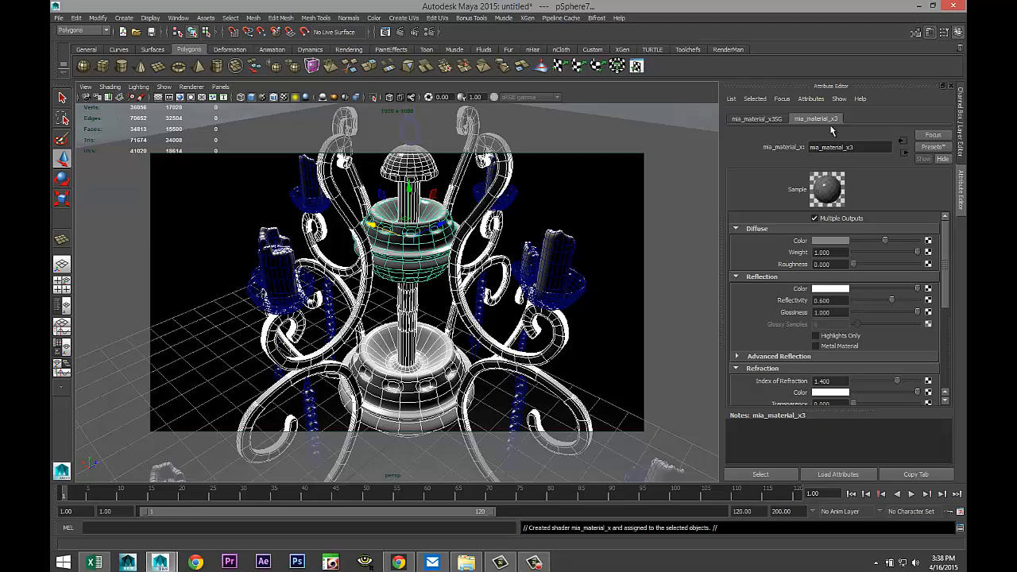
{"action": "left_click", "coordinate": [928, 149]}
{"action": "mouse_move", "coordinate": [930, 174]}
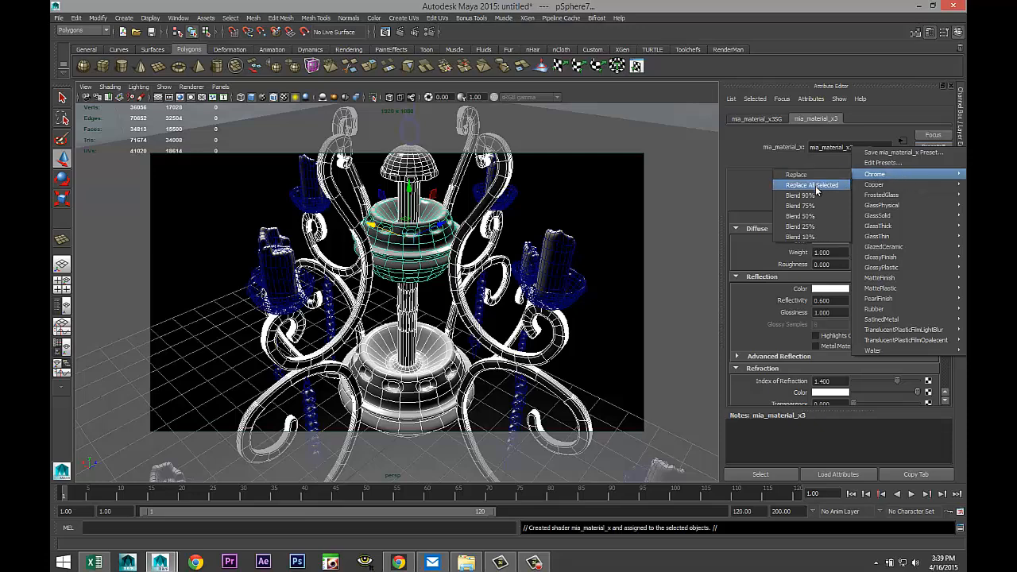
{"action": "left_click", "coordinate": [820, 228]}
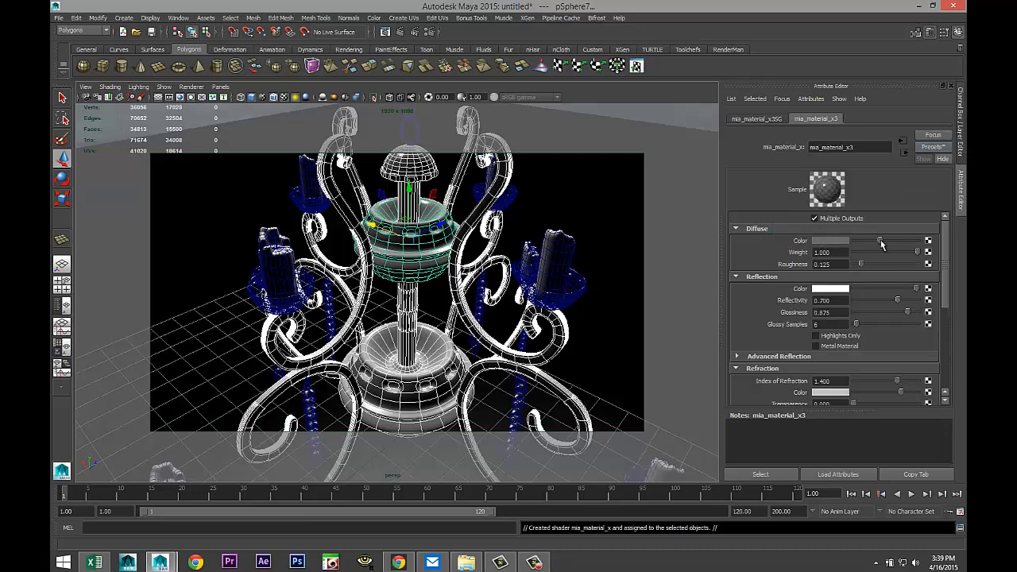
{"action": "left_click_drag", "start_coordinate": [881, 244], "coordinate": [855, 247]}
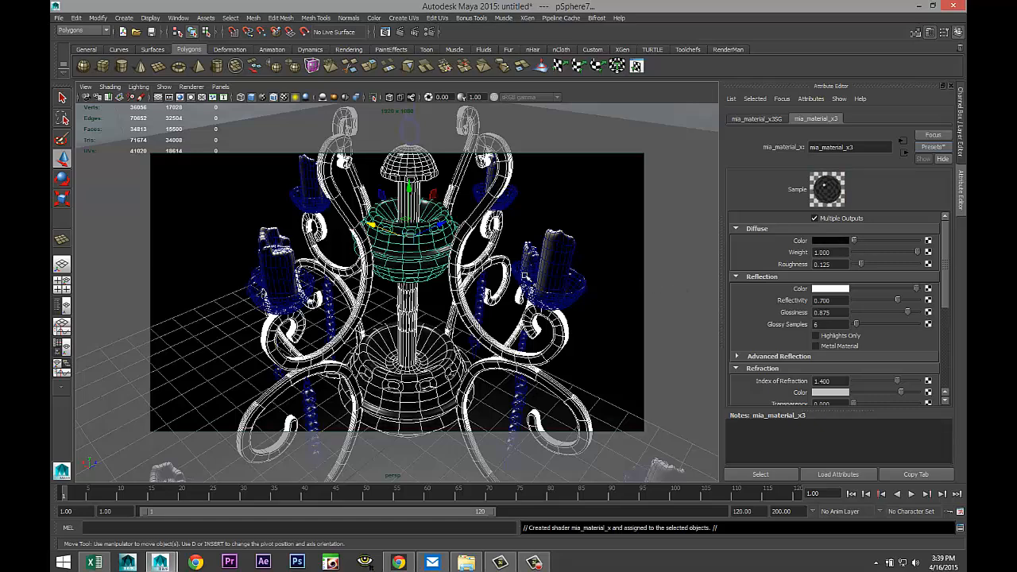
Reframe the whole chandelier inside the resolution gate, viewed from slightly above
{"action": "scroll", "coordinate": [421, 273], "scroll_direction": "down", "scroll_amount": 2}
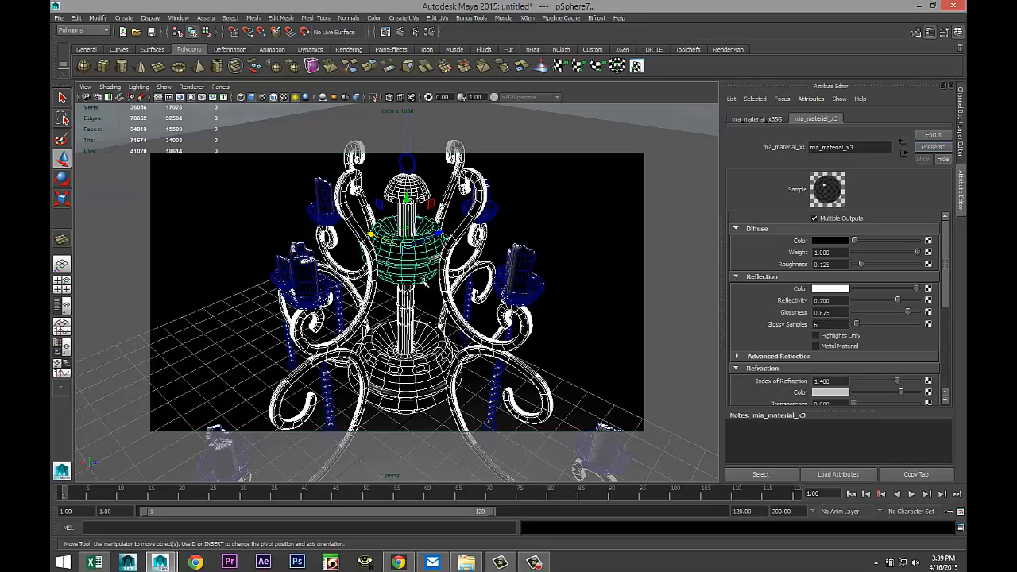
{"action": "scroll", "coordinate": [423, 283], "scroll_direction": "down", "scroll_amount": 2}
{"action": "left_click_drag", "start_coordinate": [425, 300], "coordinate": [417, 274], "text": "alt"}
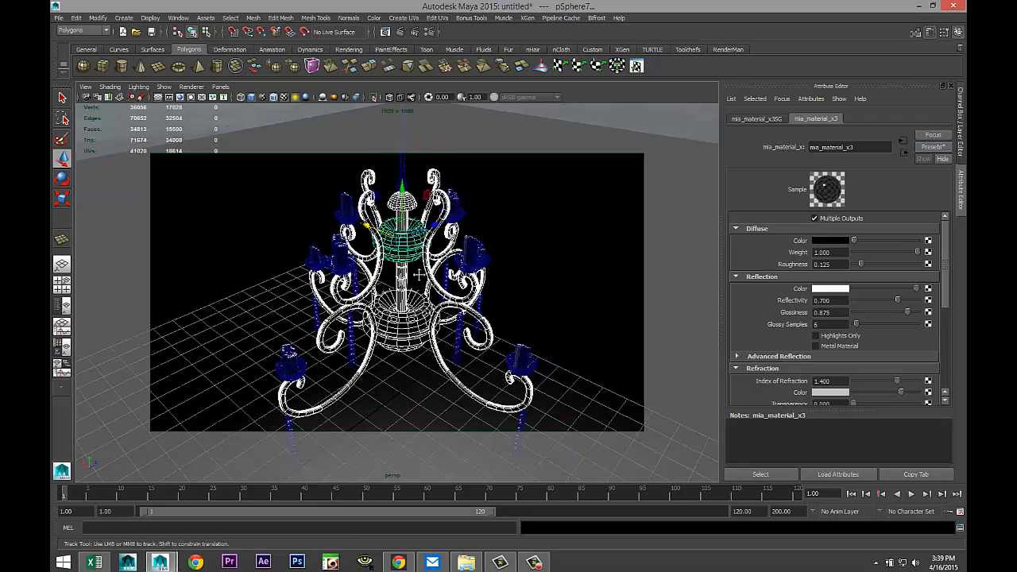
{"action": "scroll", "coordinate": [421, 276], "scroll_direction": "down", "scroll_amount": 2}
{"action": "middle_click_drag", "start_coordinate": [425, 282], "coordinate": [427, 285], "text": "alt"}
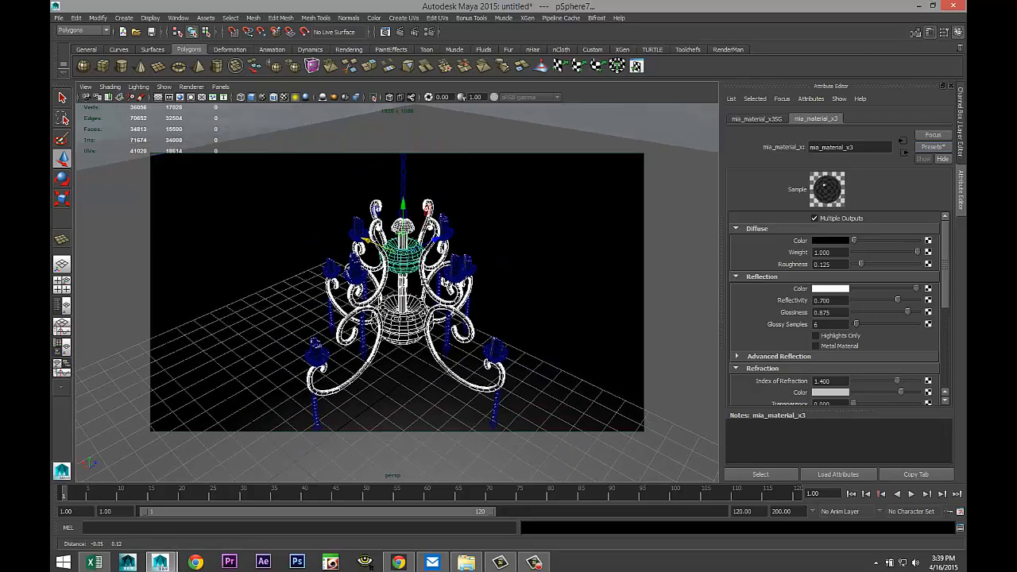
{"action": "left_click_drag", "start_coordinate": [427, 344], "coordinate": [431, 317], "text": "alt"}
{"action": "right_click_drag", "start_coordinate": [431, 317], "coordinate": [459, 325], "text": "alt"}
{"action": "left_click_drag", "start_coordinate": [459, 324], "coordinate": [570, 328], "text": "alt"}
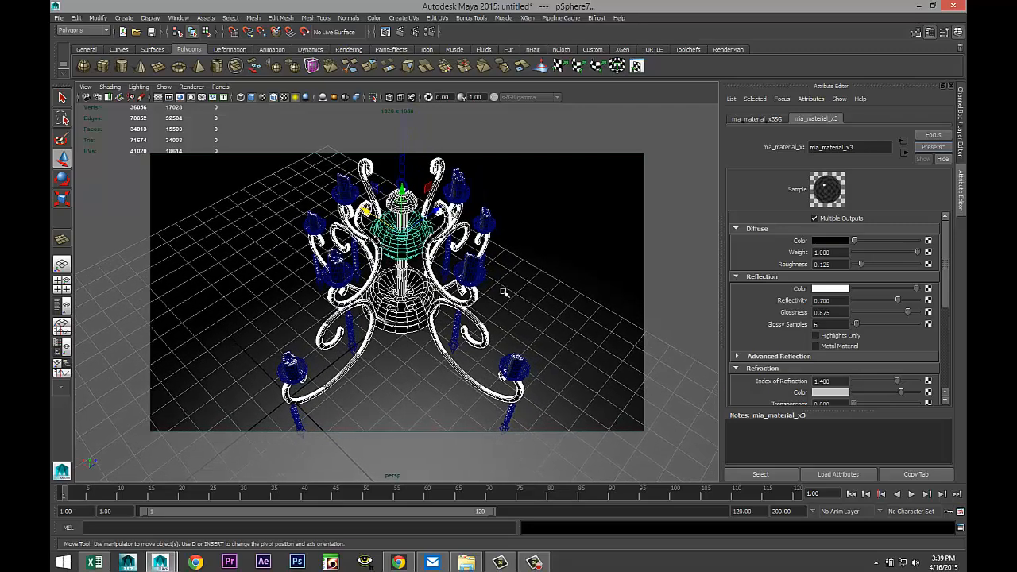